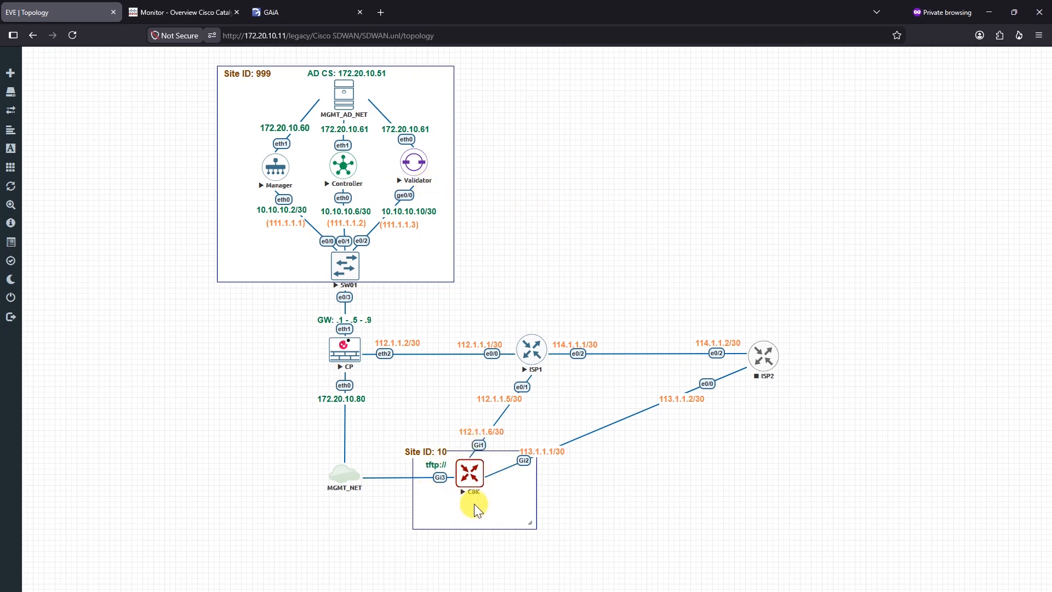
Step: In the Gaia portal, review interfaces eth1.10 ManagerZone, eth1.12 ValidatorZone and eth2 Outside
{"action": "left_click", "coordinate": [528, 254]}
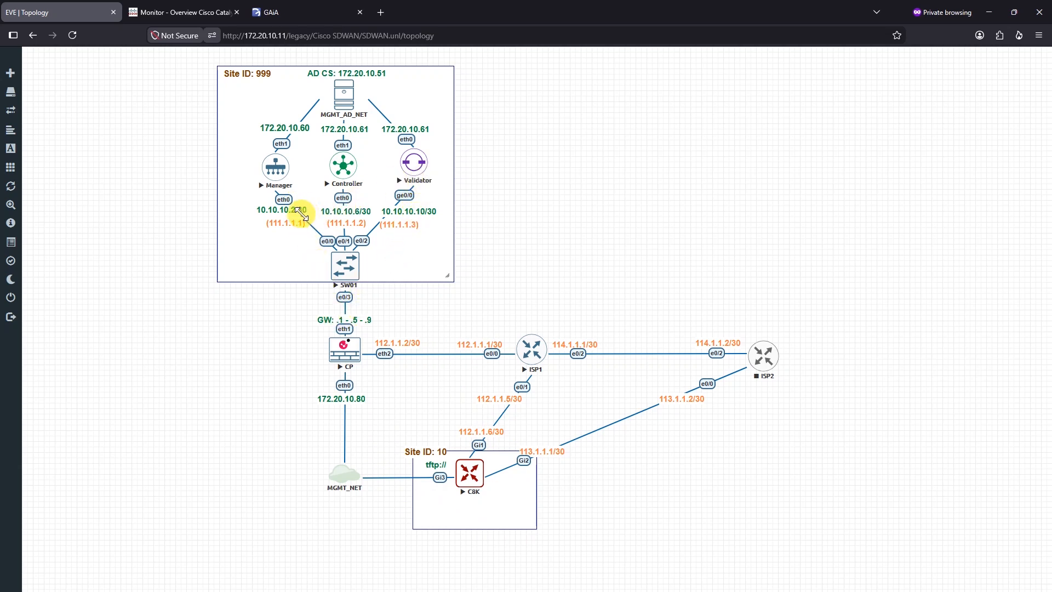
{"action": "left_click", "coordinate": [417, 300]}
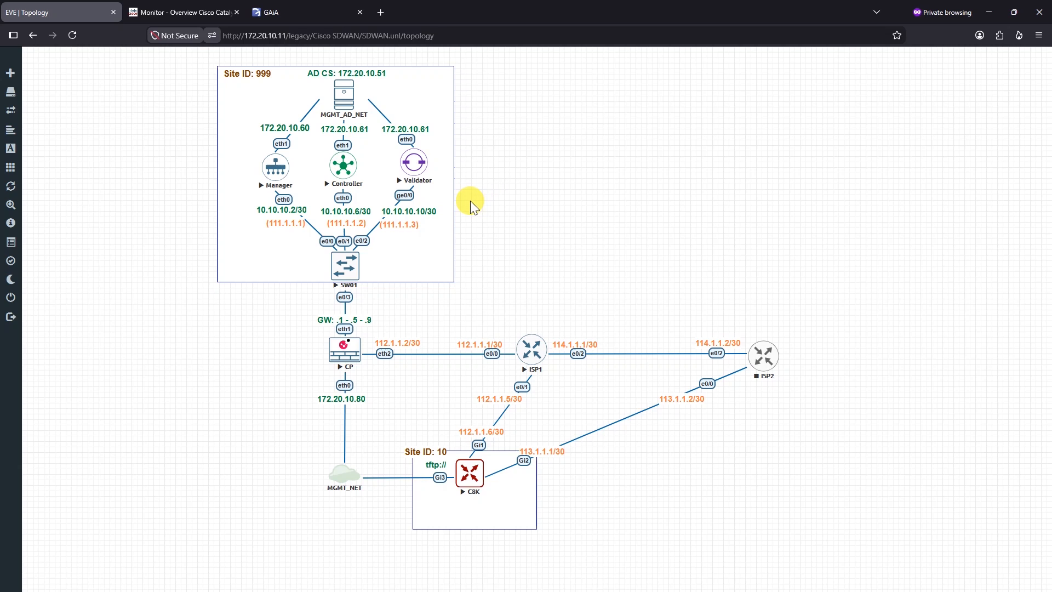
{"action": "left_click", "coordinate": [327, 15]}
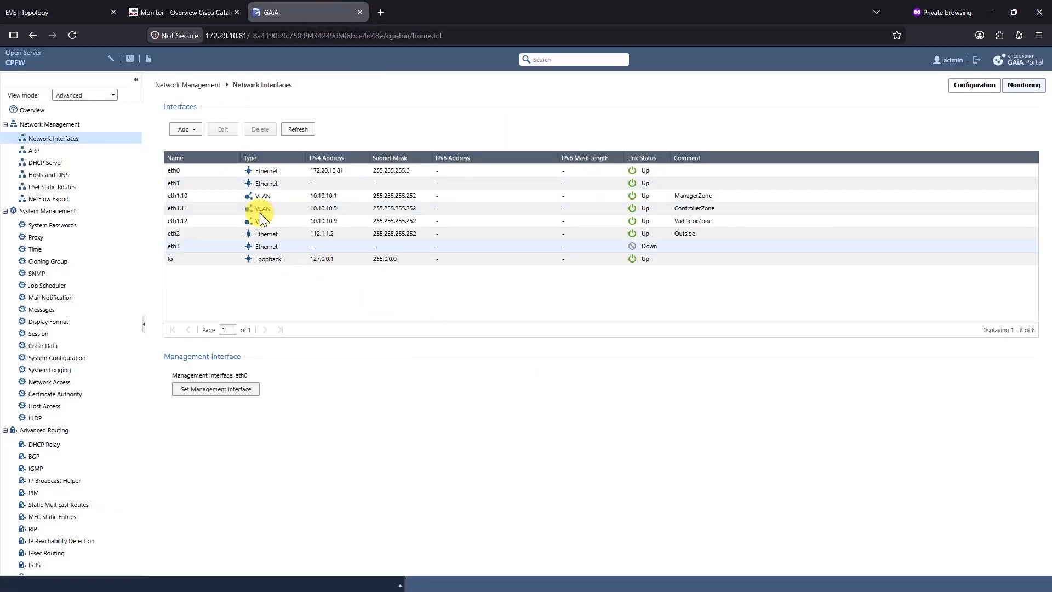
{"action": "left_click", "coordinate": [378, 196]}
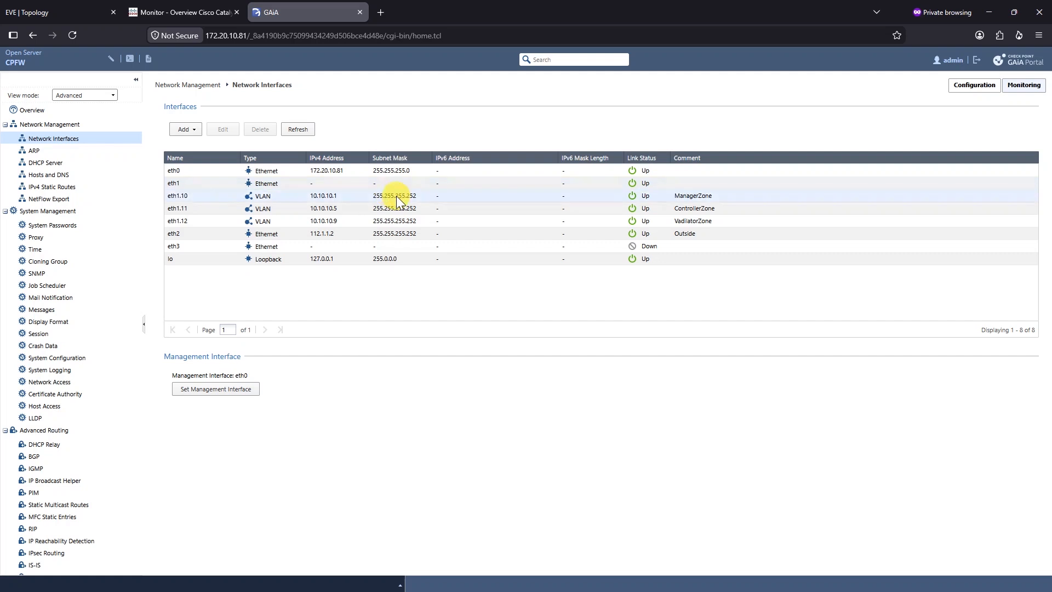
{"action": "left_click", "coordinate": [216, 226]}
{"action": "left_click", "coordinate": [216, 196]}
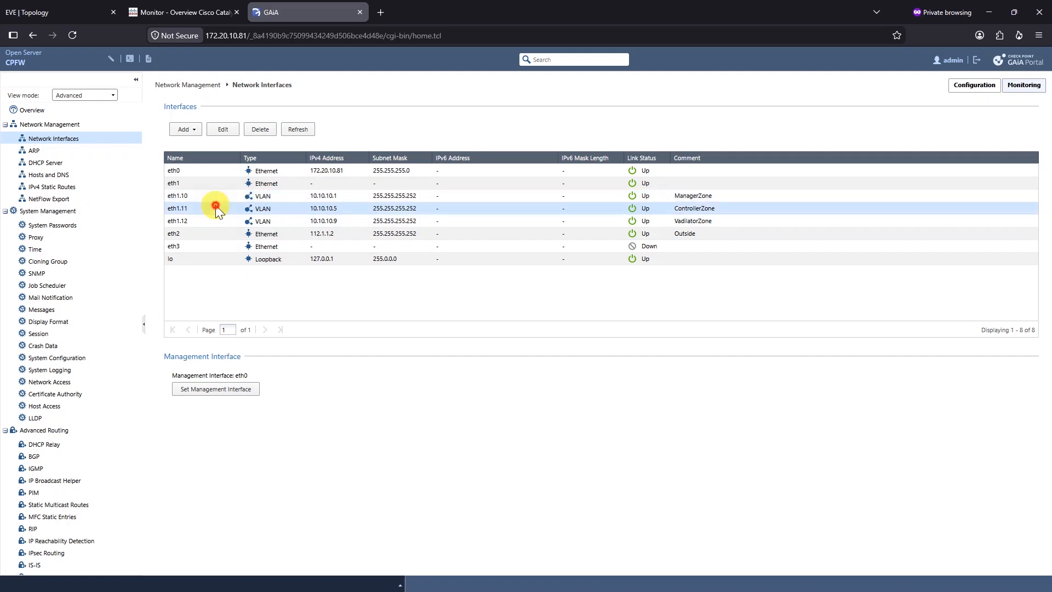
{"action": "left_click", "coordinate": [214, 221]}
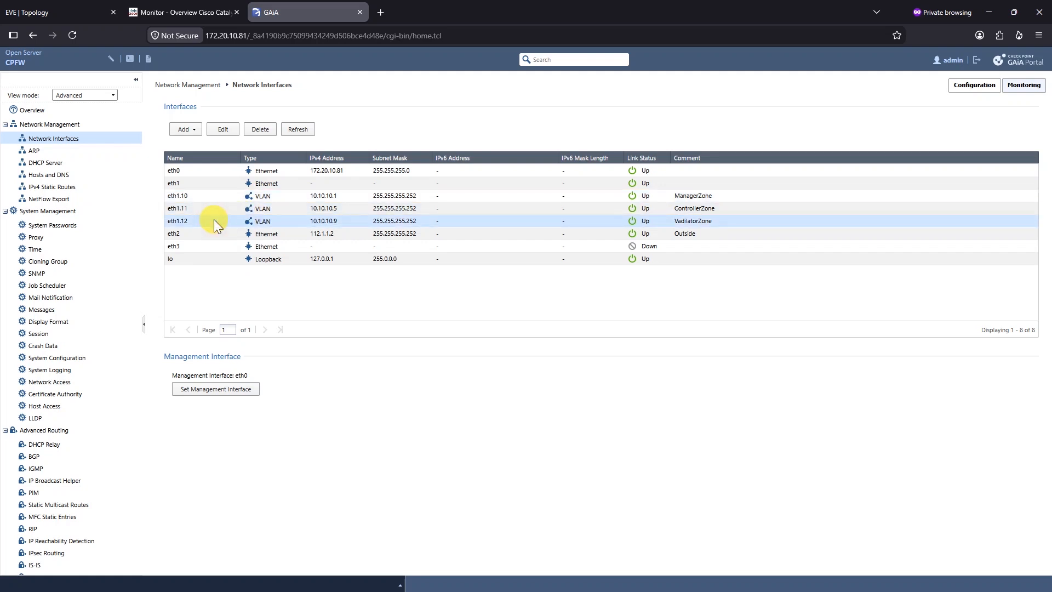
{"action": "left_click", "coordinate": [189, 238]}
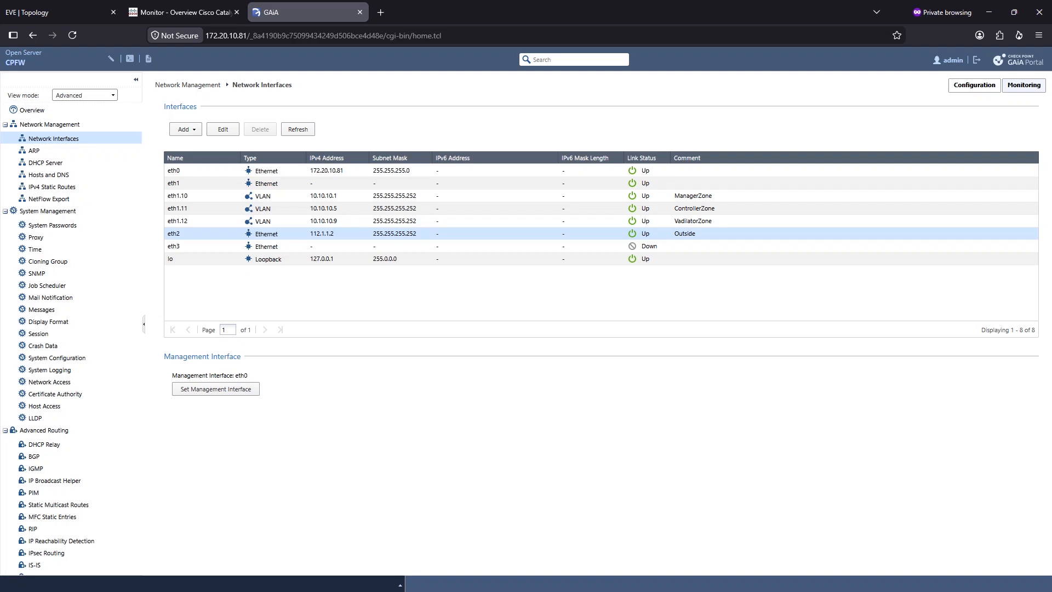
{"action": "key", "text": "alt+Tab"}
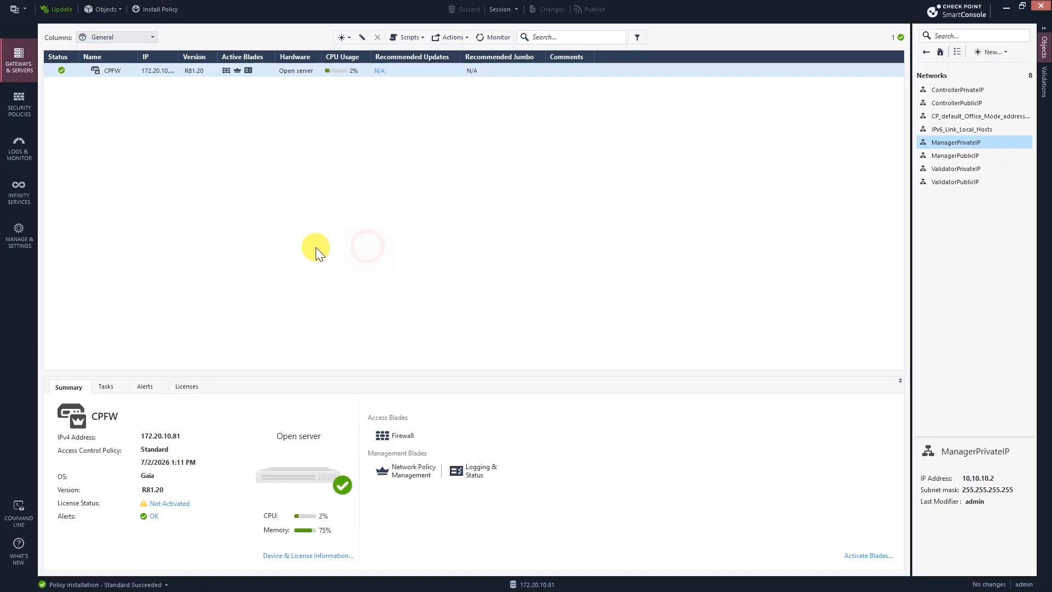
Step: Select gateway CPFW and inspect rules 1 'Allow Access To MGMT' and 2 'Allow Mgmt to Outside'
{"action": "left_click", "coordinate": [156, 71]}
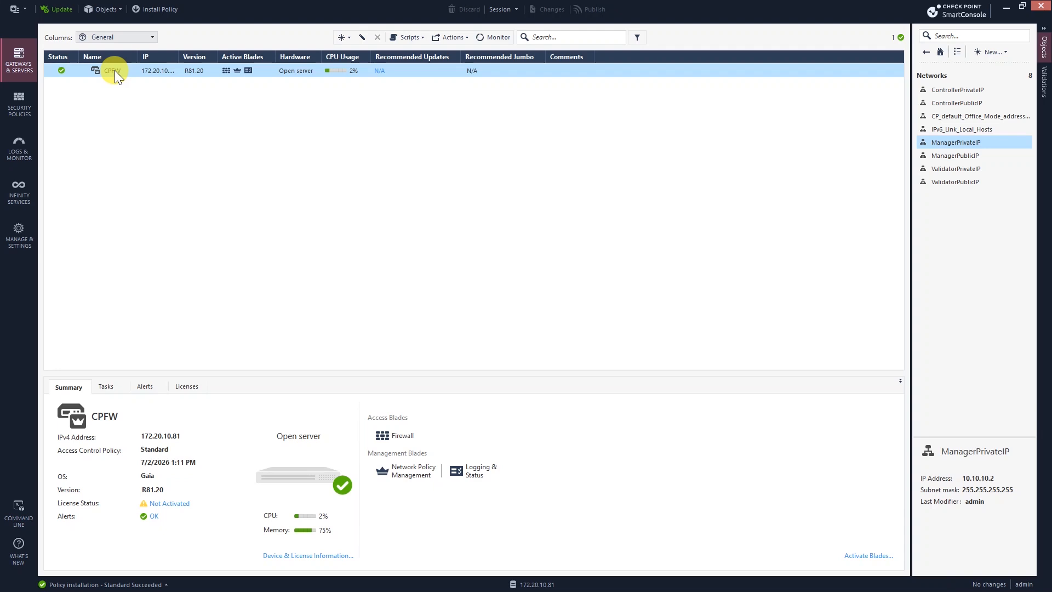
{"action": "left_click", "coordinate": [28, 98]}
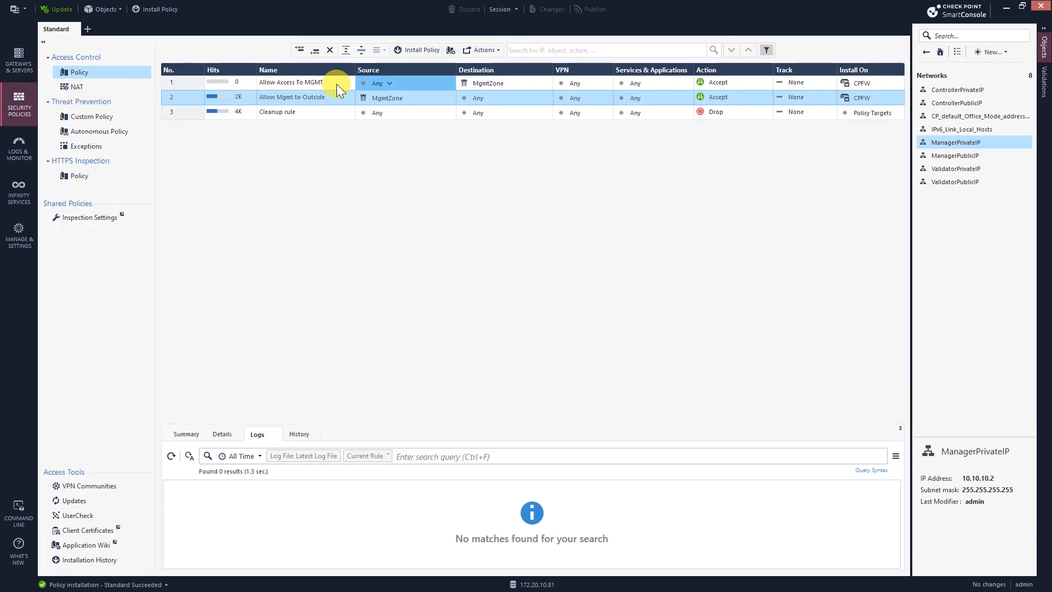
{"action": "left_click", "coordinate": [336, 83]}
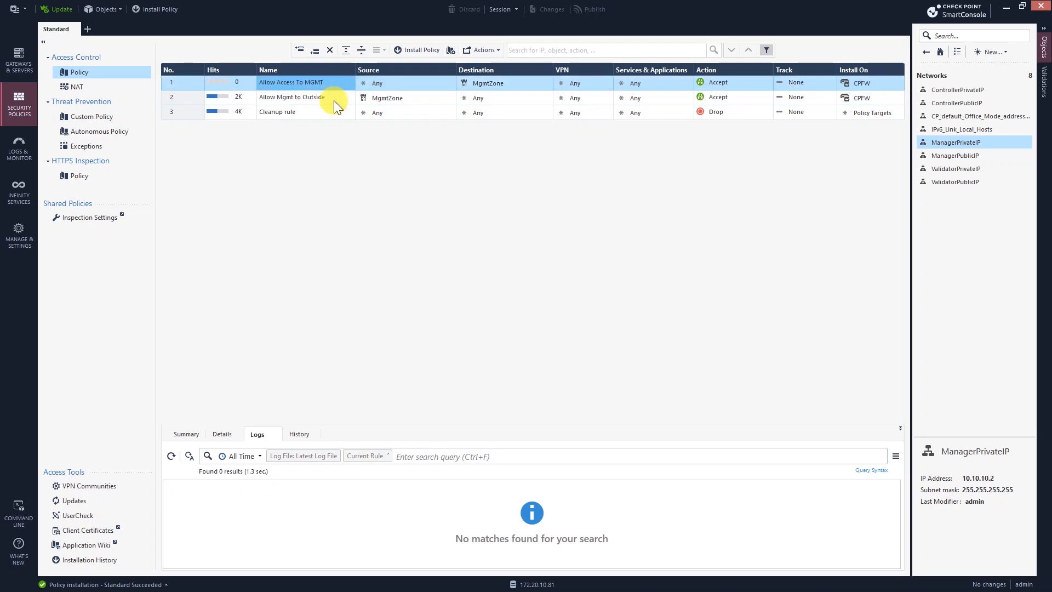
{"action": "left_click", "coordinate": [333, 100]}
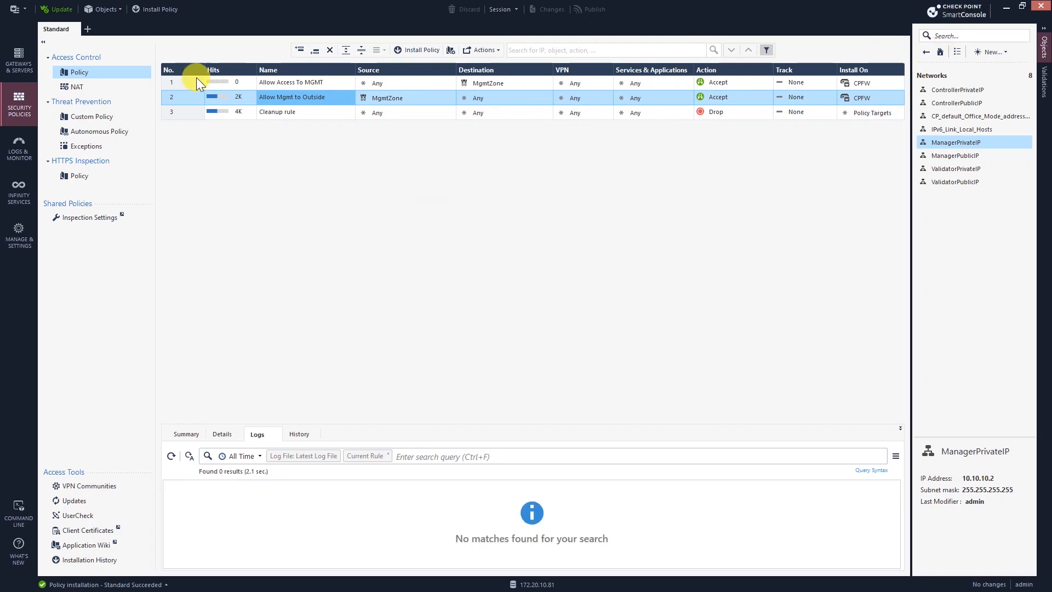
{"action": "left_click", "coordinate": [1002, 9]}
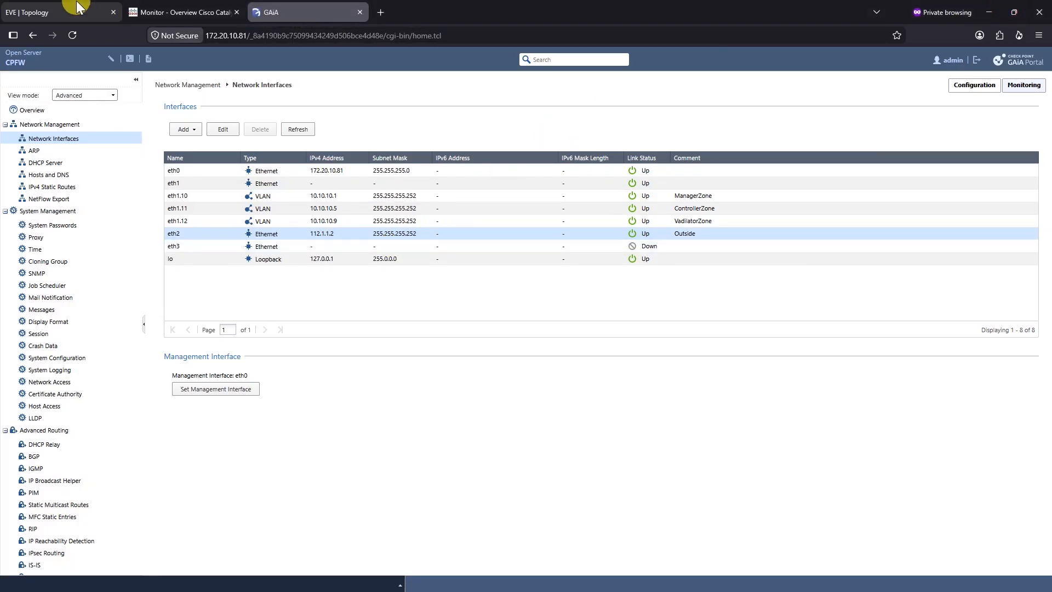
Step: Glance at the EVE-NG SD-WAN lab topology, then return to SmartConsole
{"action": "left_click", "coordinate": [16, 9]}
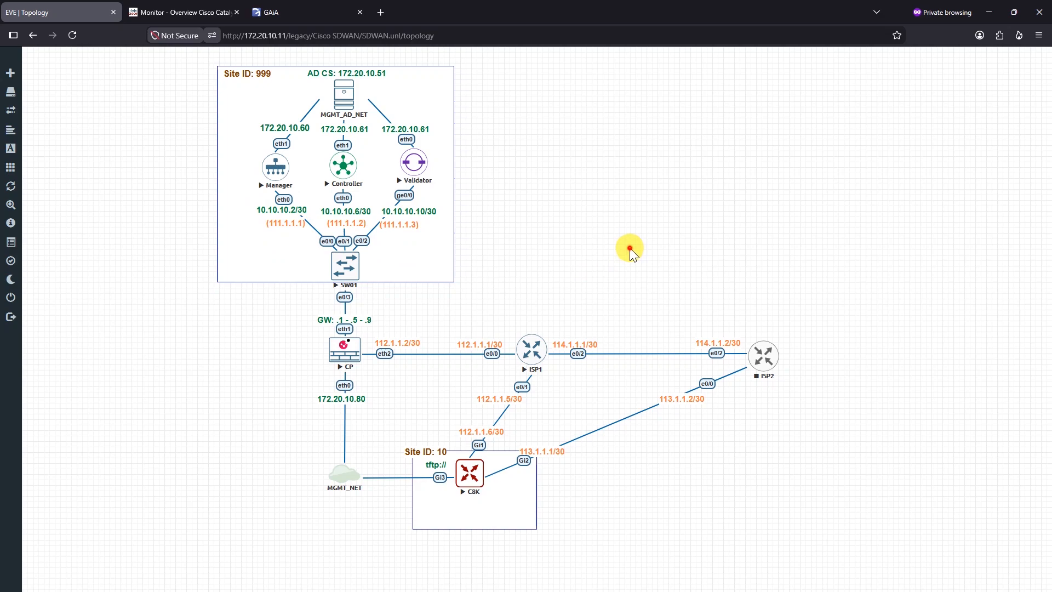
{"action": "key", "text": "alt+Tab"}
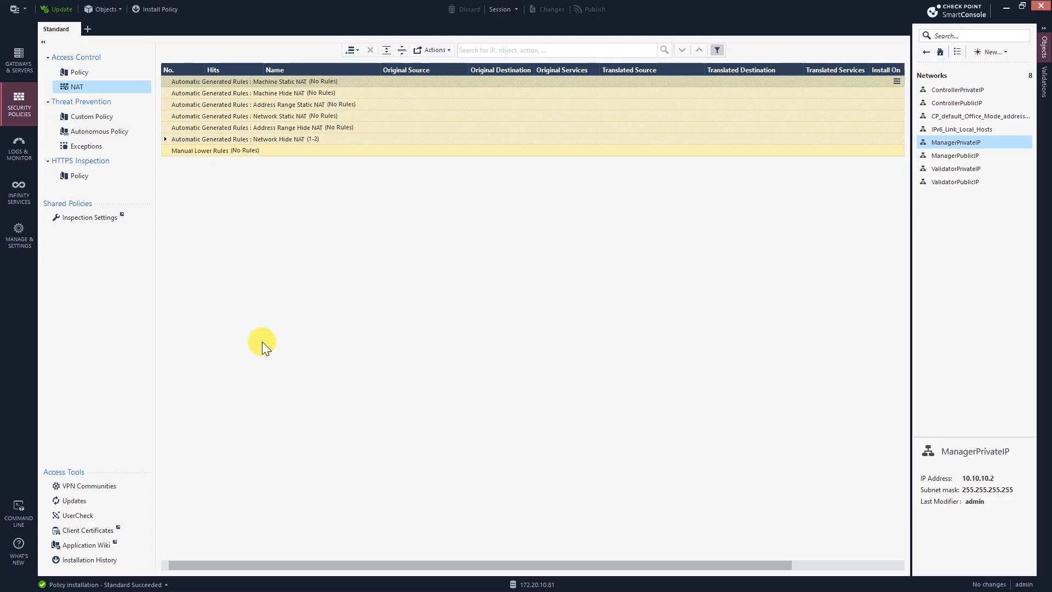
Step: Add a new top NAT rule named 'SNAT From Manager To Validator'
{"action": "left_click", "coordinate": [104, 72]}
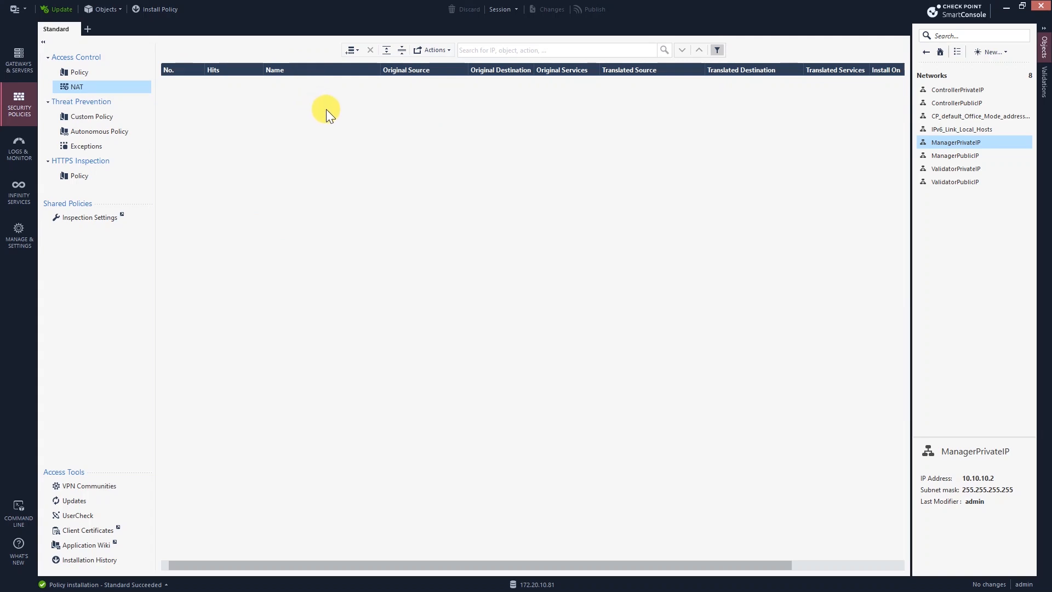
{"action": "left_click", "coordinate": [352, 50]}
{"action": "left_click", "coordinate": [370, 66]}
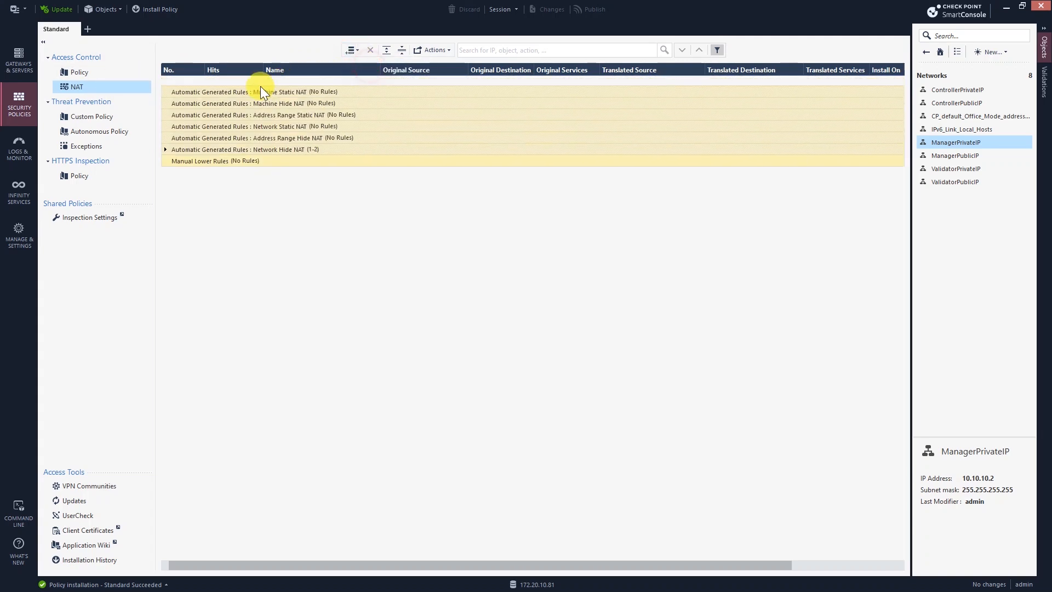
{"action": "left_click", "coordinate": [308, 83]}
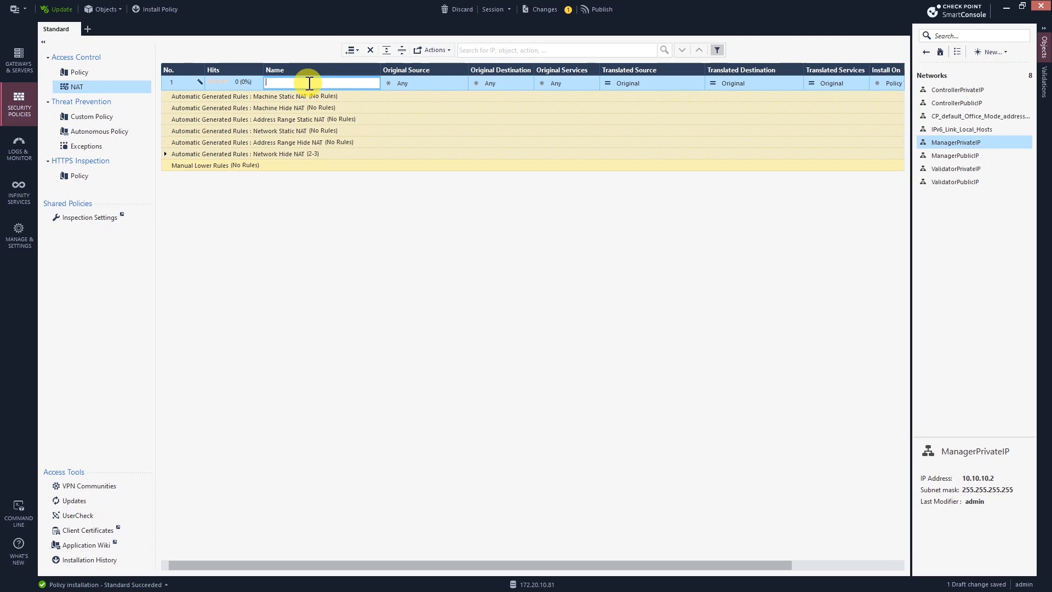
{"action": "type", "text": "DN"}
{"action": "key", "text": "BackSpace"}
{"action": "type", "text": "SNAT From Manager"}
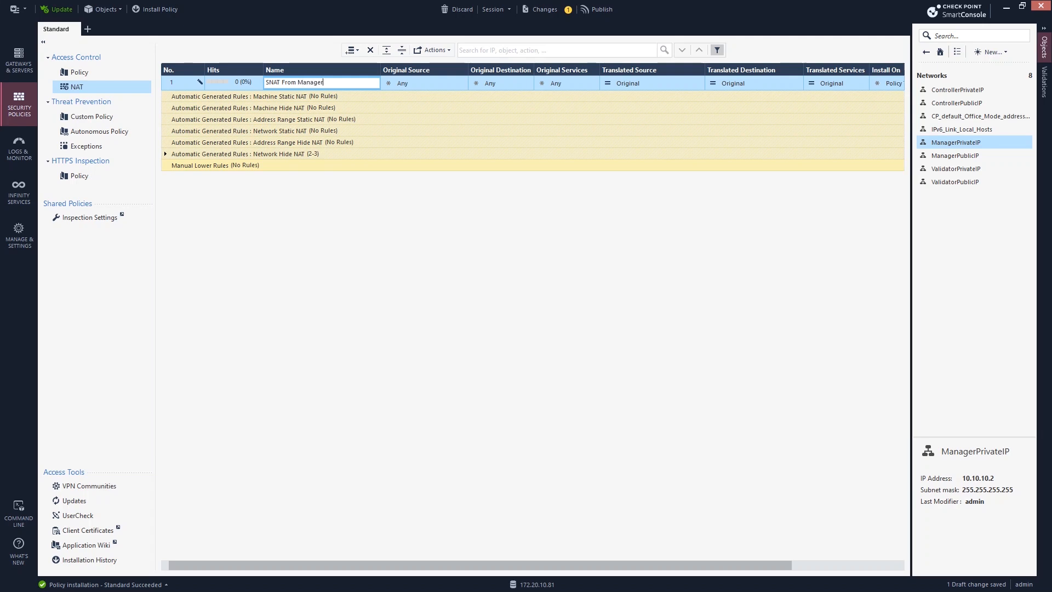
{"action": "type", "text": " To Validator"}
{"action": "left_click", "coordinate": [409, 88]}
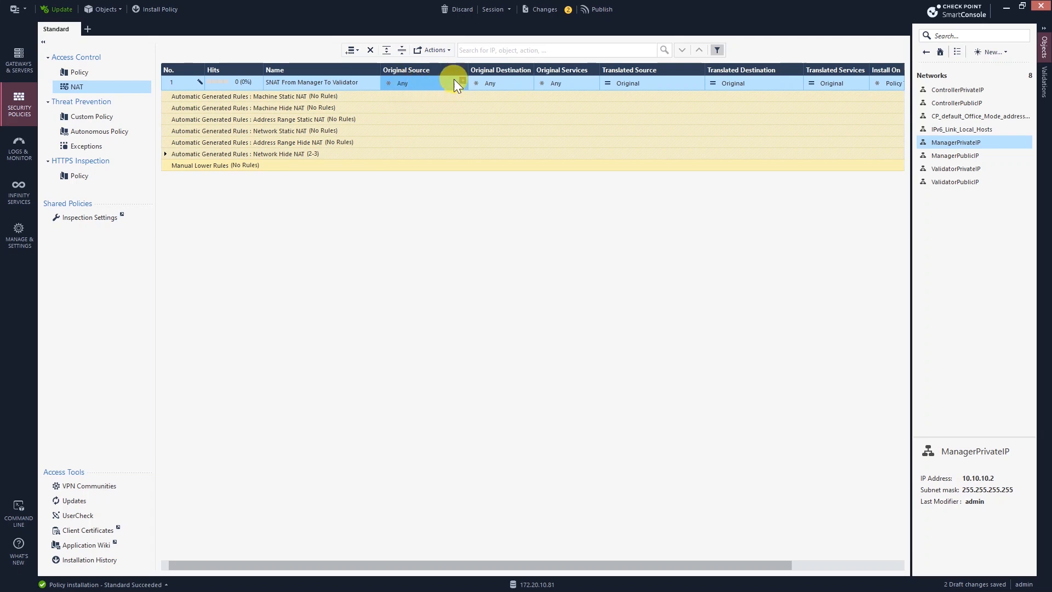
Step: Set the rule's original source to ManagerPrivateIP and original destination to ValidatorPrivateIP
{"action": "left_click", "coordinate": [463, 81]}
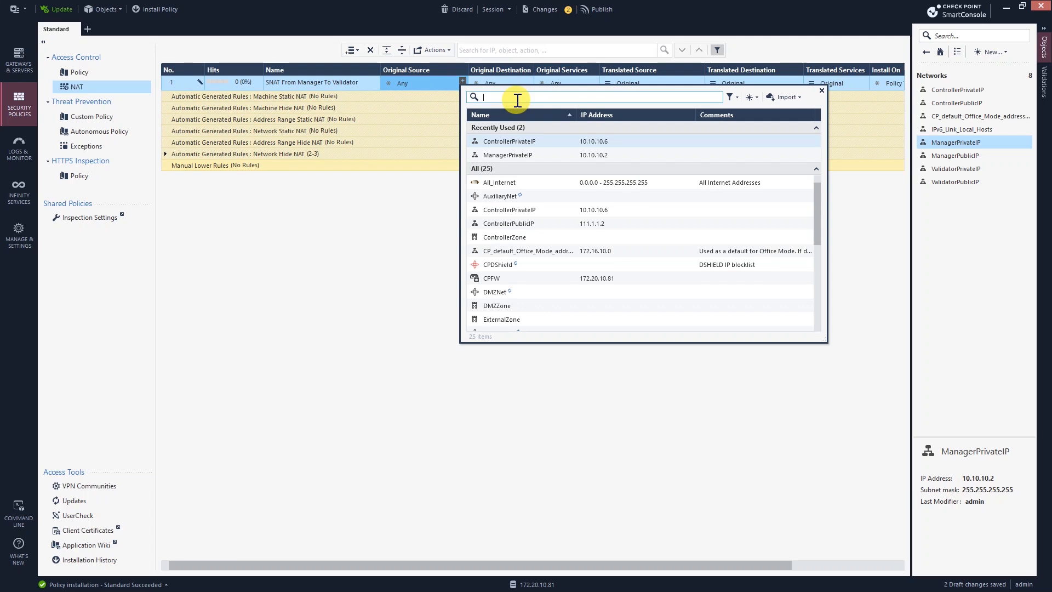
{"action": "type", "text": "mana"}
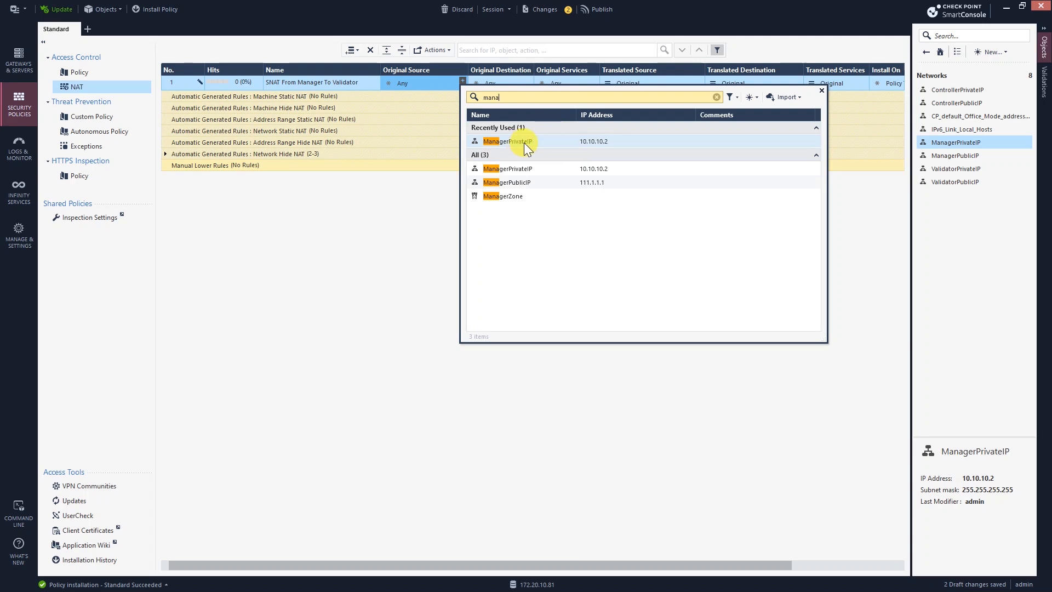
{"action": "left_click", "coordinate": [493, 141]}
{"action": "left_click", "coordinate": [495, 85]}
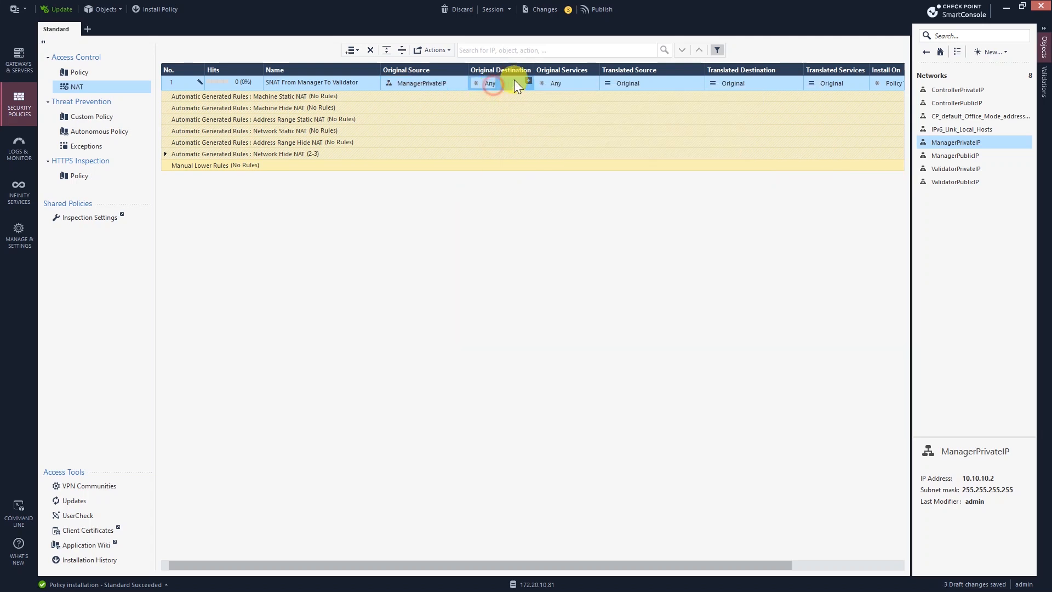
{"action": "left_click", "coordinate": [528, 81]}
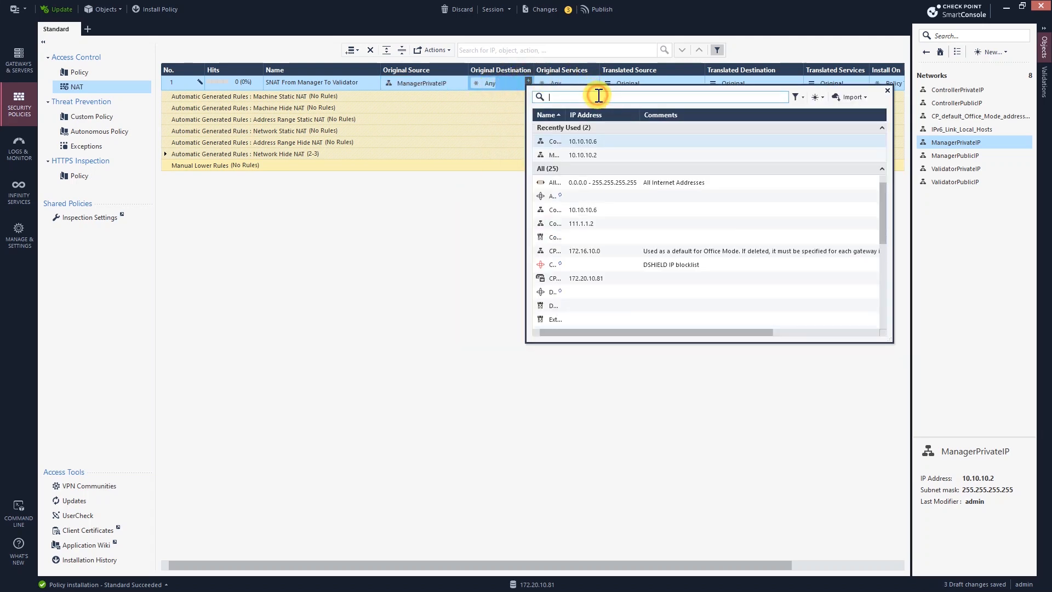
{"action": "type", "text": "validfo"}
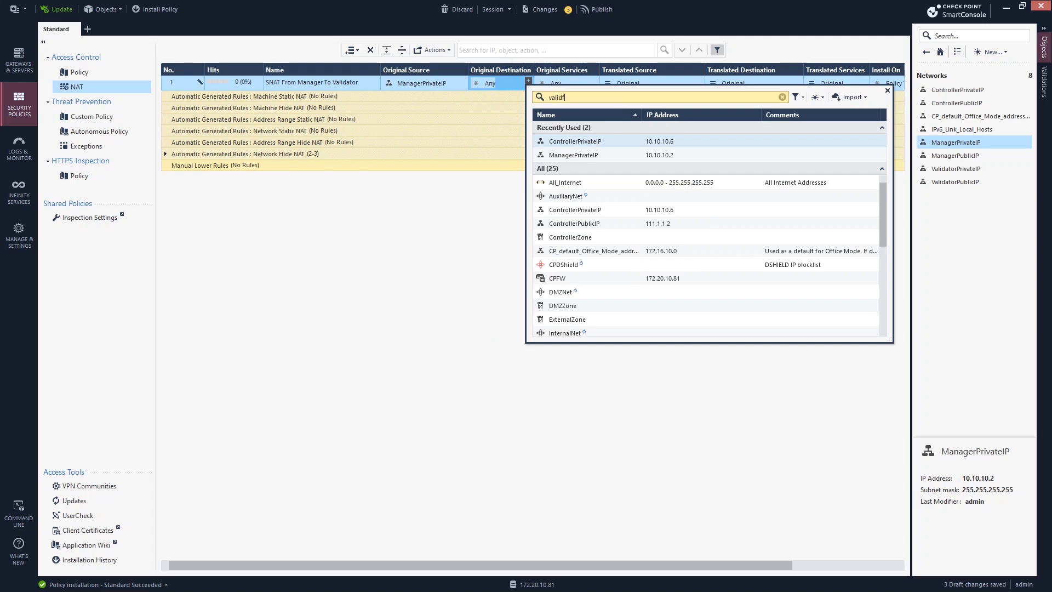
{"action": "key", "text": "BackSpace"}
{"action": "key", "text": "BackSpace"}
{"action": "type", "text": "da"}
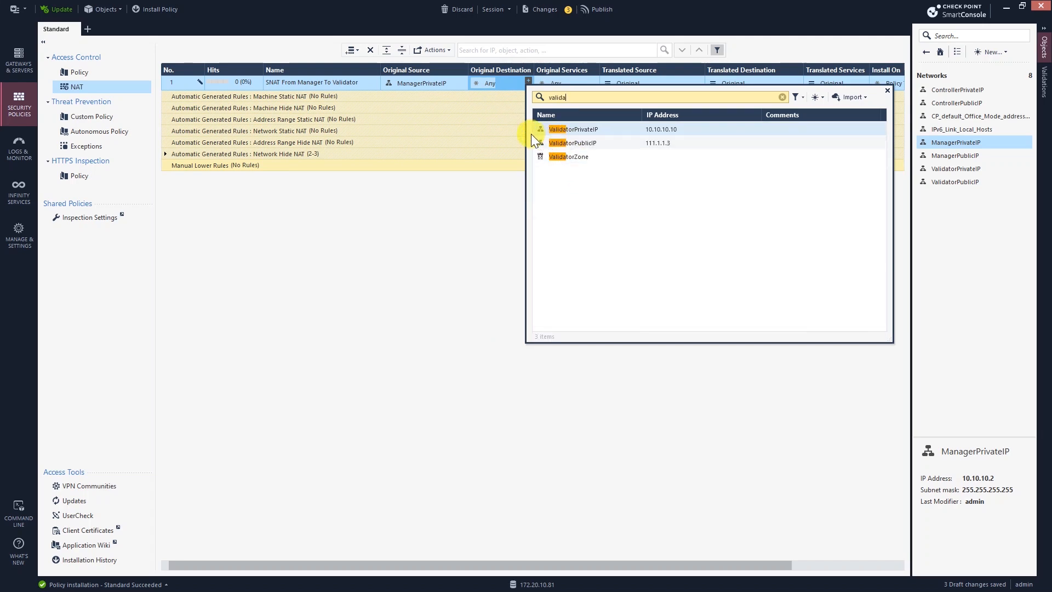
{"action": "left_click", "coordinate": [563, 128]}
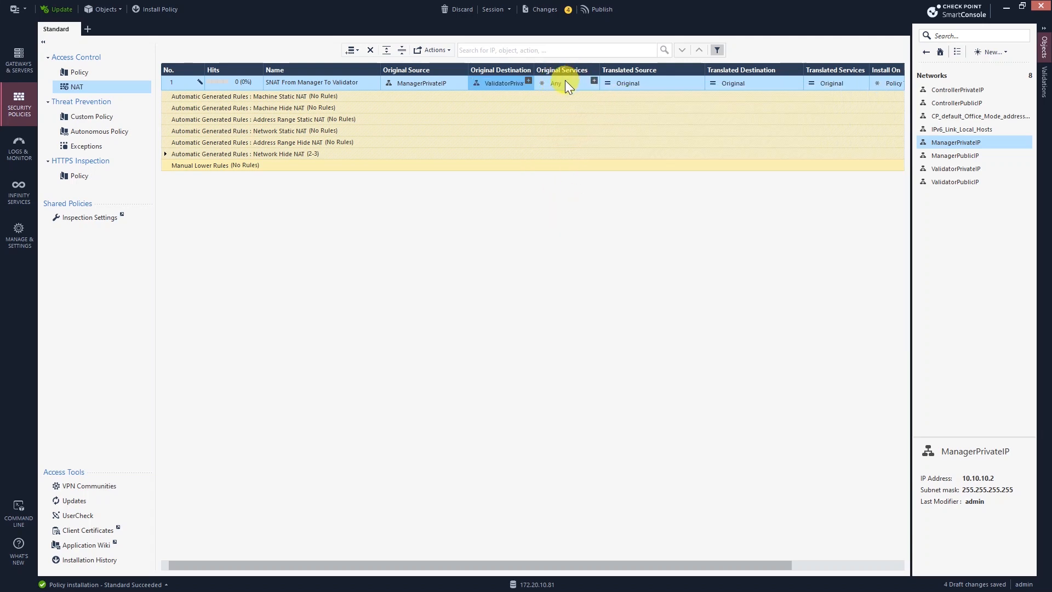
Step: Set the translated source to ManagerPublicIP and install the rule on CPFW
{"action": "mouse_move", "coordinate": [629, 82]}
{"action": "left_click", "coordinate": [621, 85]}
{"action": "left_click", "coordinate": [699, 80]}
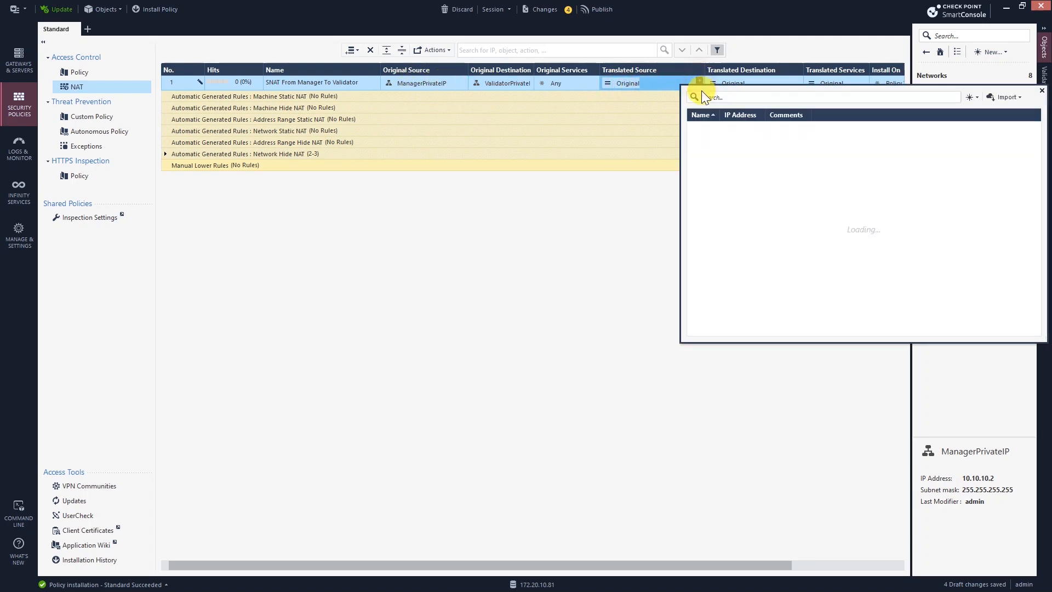
{"action": "type", "text": "mana"}
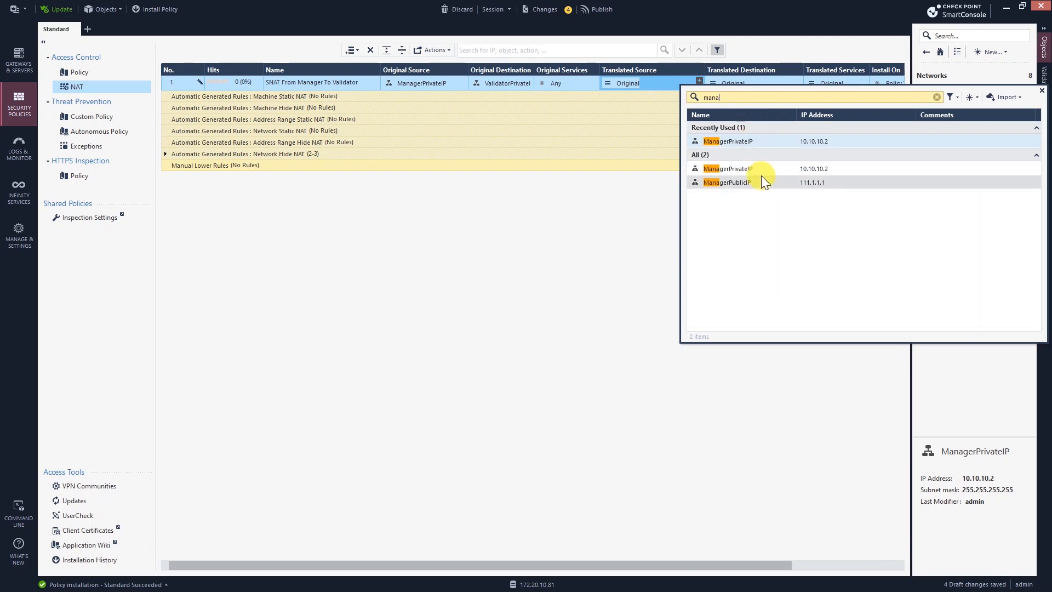
{"action": "left_click", "coordinate": [742, 182]}
{"action": "left_click", "coordinate": [674, 251]}
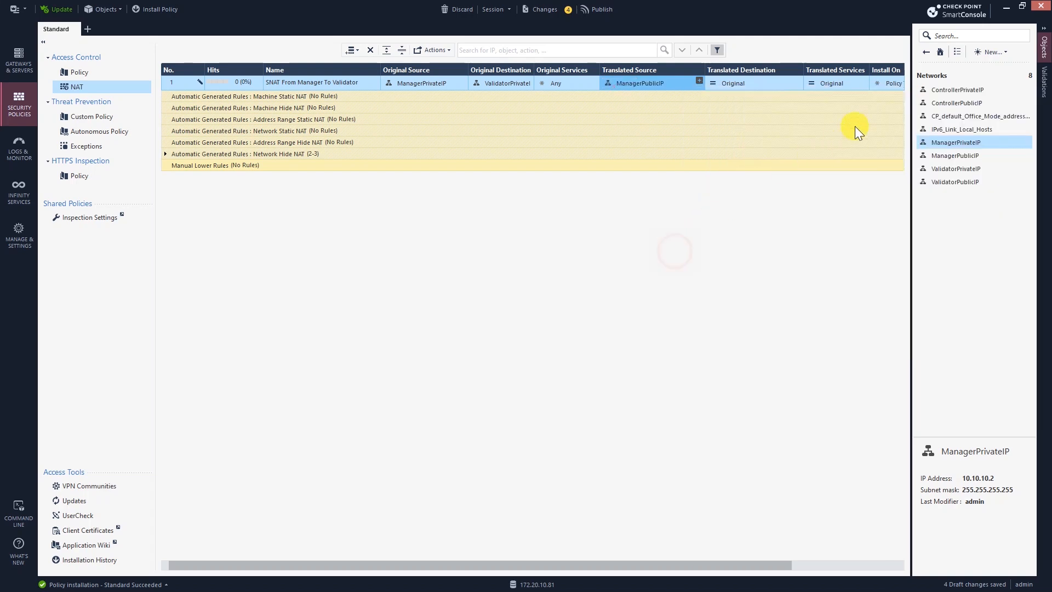
{"action": "left_click", "coordinate": [889, 88]}
{"action": "left_click", "coordinate": [898, 81]}
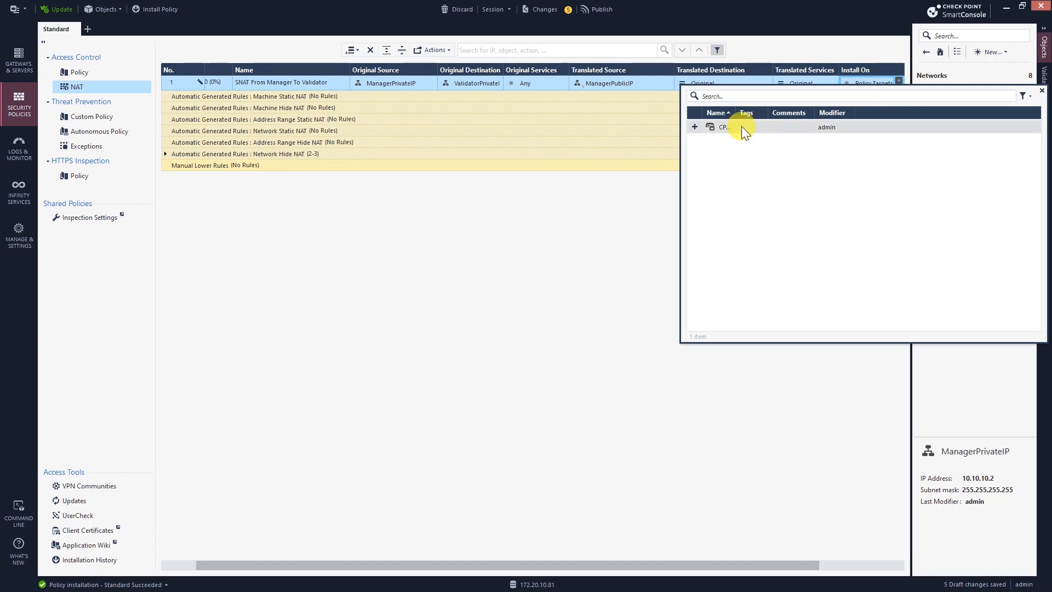
{"action": "left_click", "coordinate": [695, 129]}
{"action": "left_click", "coordinate": [548, 265]}
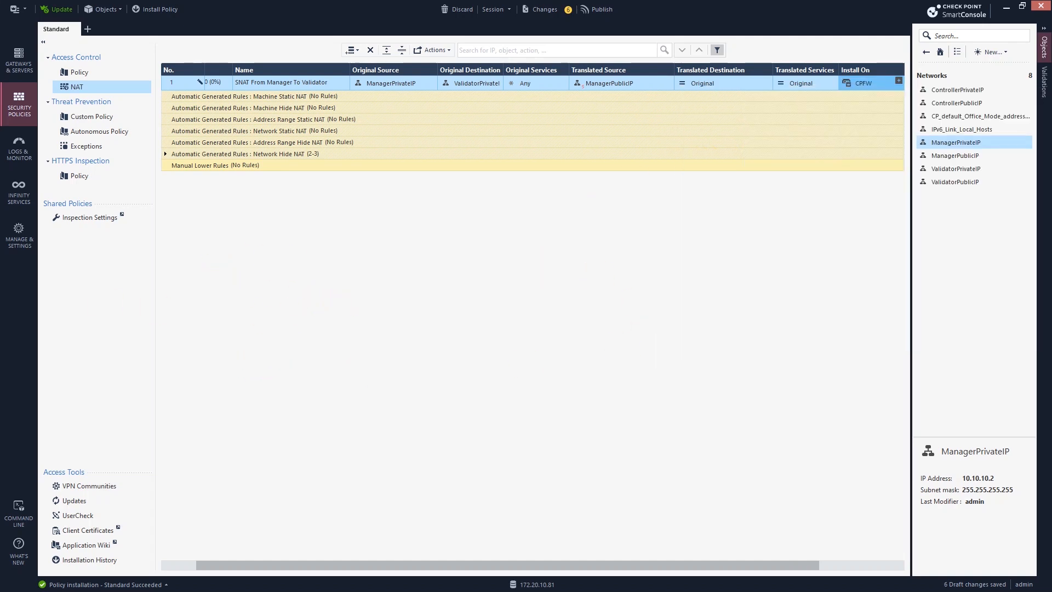
{"action": "key", "text": "alt+Tab"}
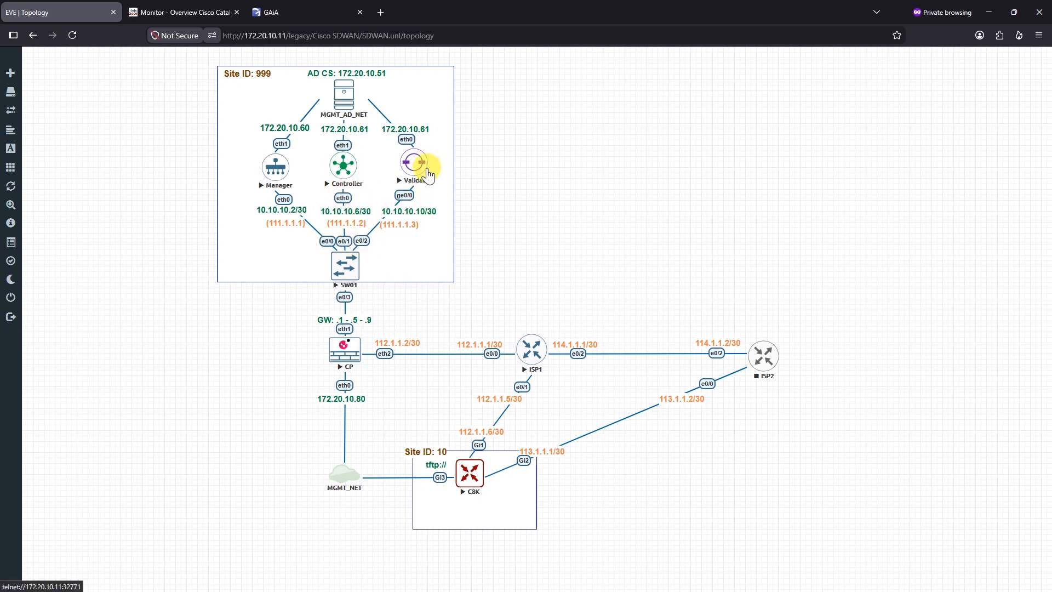
Step: Add NAT rule 2 below rule 1, named 'SNAT From Controller To Validator'
{"action": "left_click", "coordinate": [989, 12]}
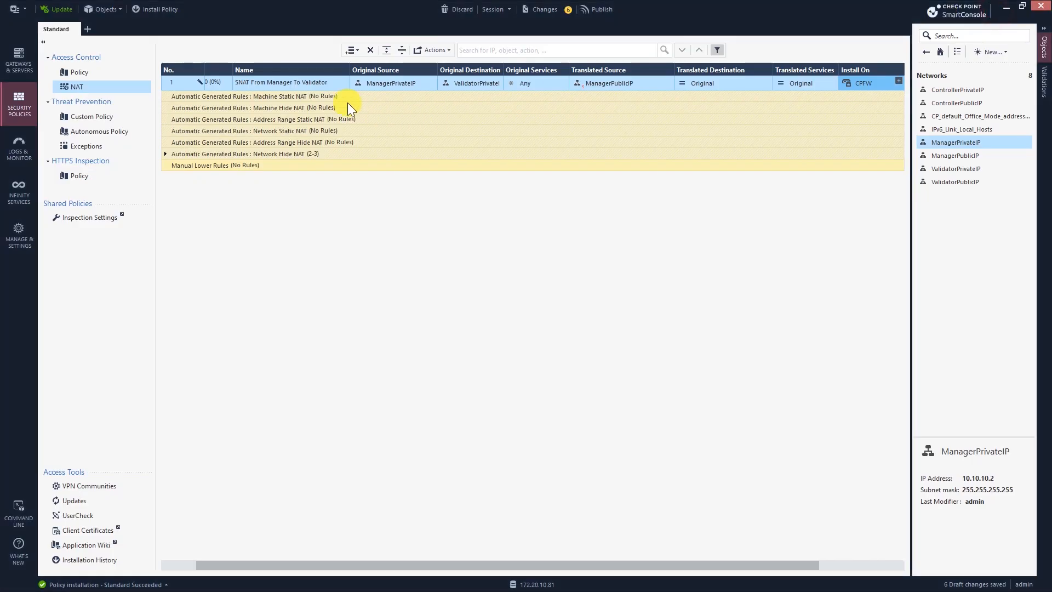
{"action": "left_click", "coordinate": [183, 83]}
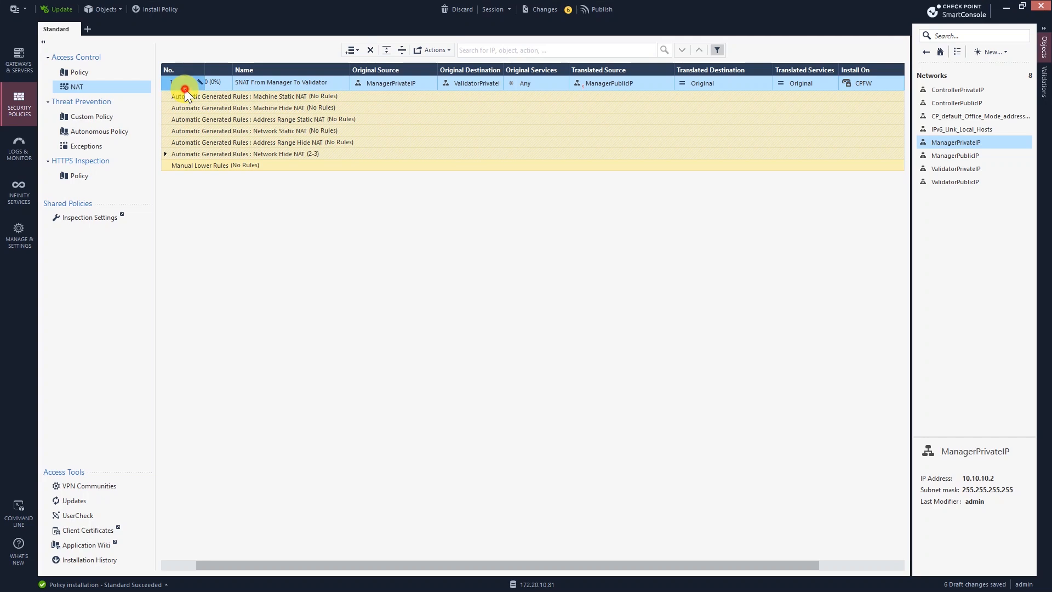
{"action": "left_click", "coordinate": [353, 50]}
{"action": "left_click", "coordinate": [384, 76]}
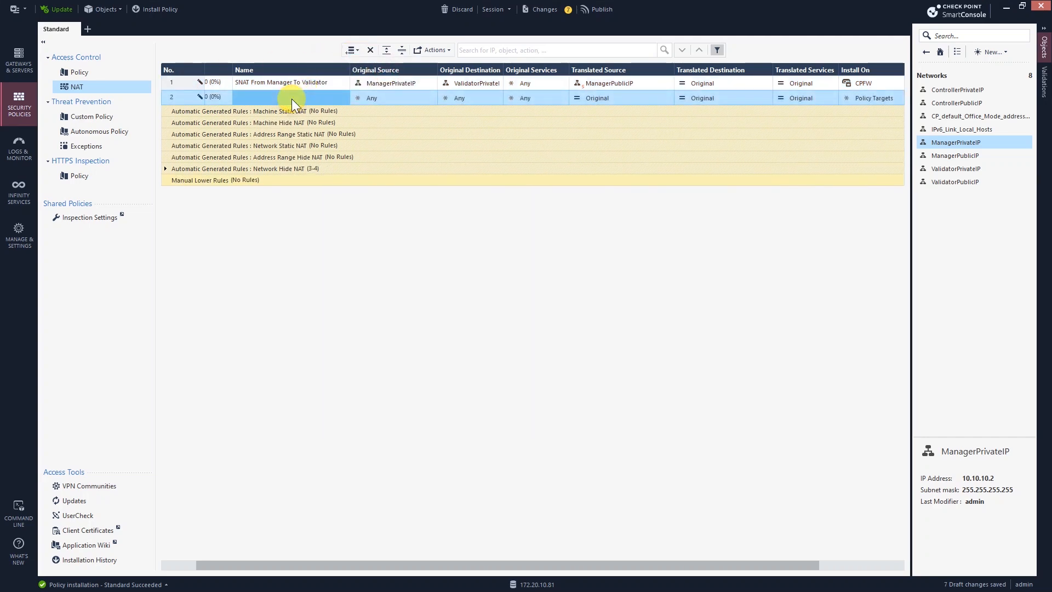
{"action": "left_click", "coordinate": [291, 99]}
{"action": "type", "text": "SNAT From Con"}
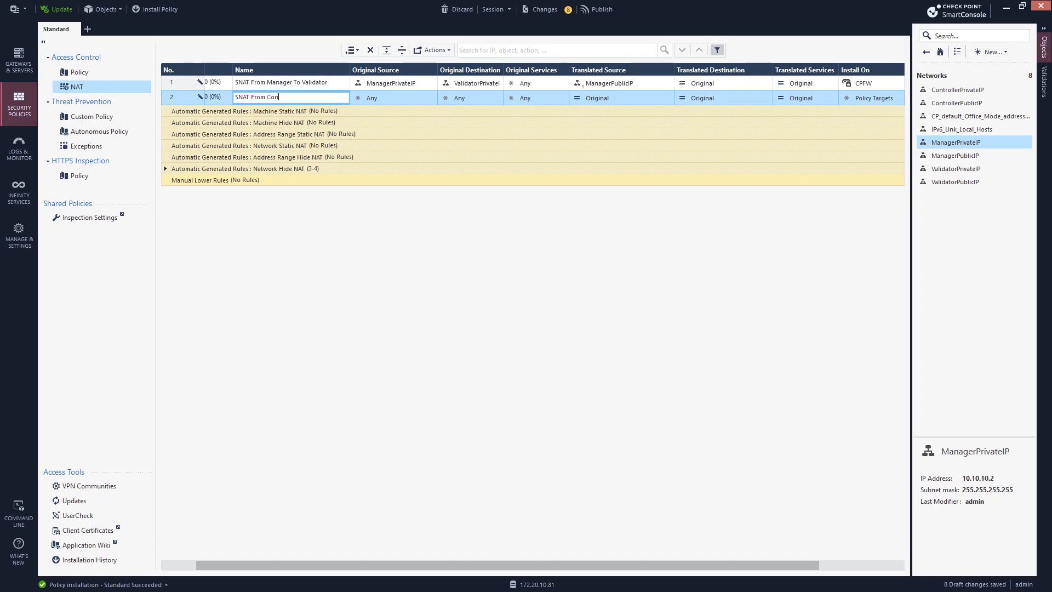
{"action": "type", "text": "troller To Validator"}
{"action": "left_click", "coordinate": [378, 97]}
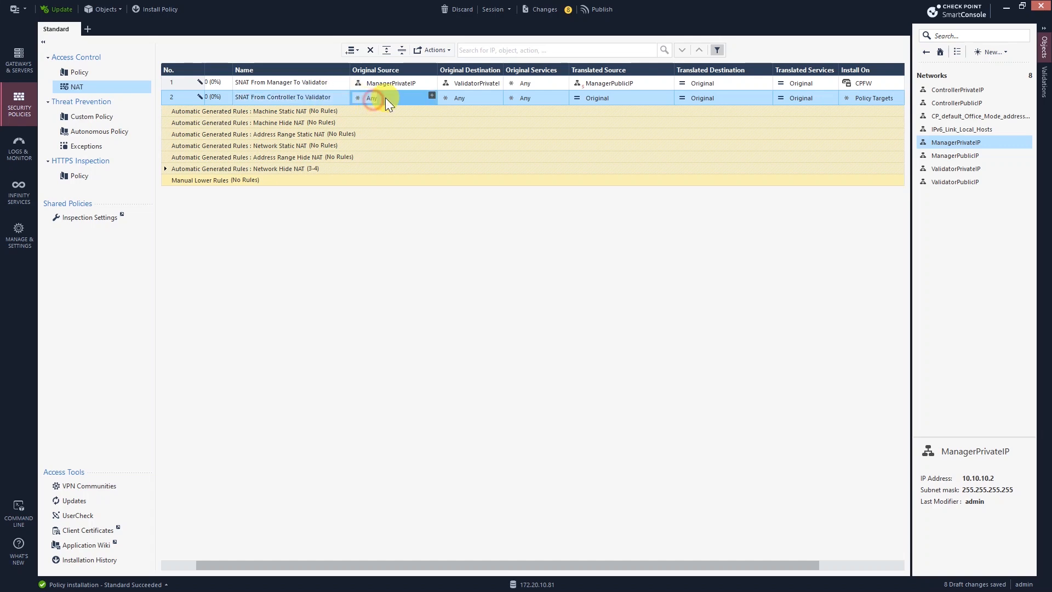
Step: Set rule 2's original source to ControllerPrivateIP and destination to ValidatorPrivateIP
{"action": "left_click", "coordinate": [433, 97]}
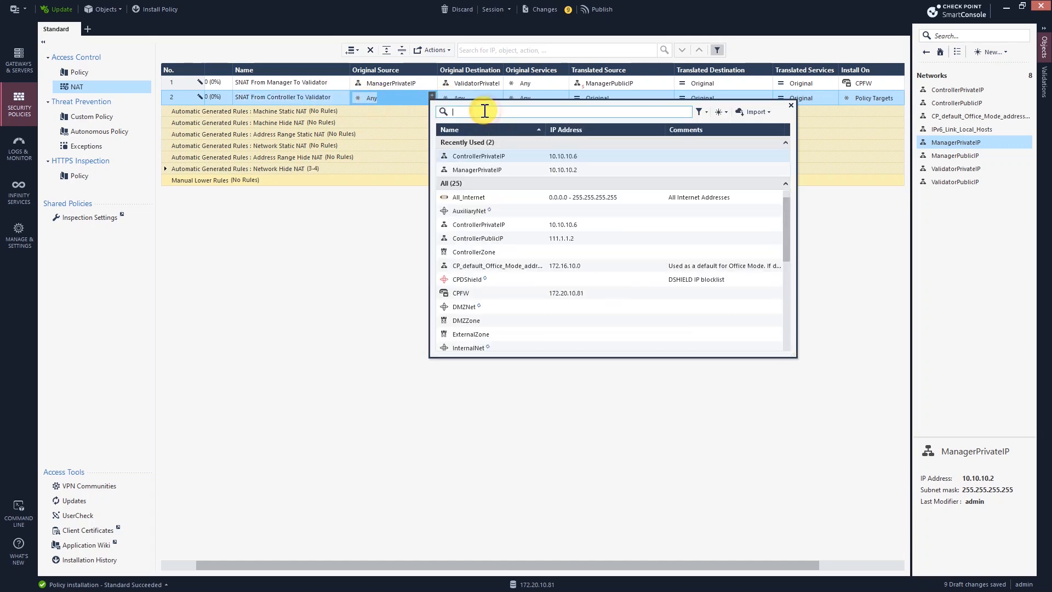
{"action": "type", "text": "control"}
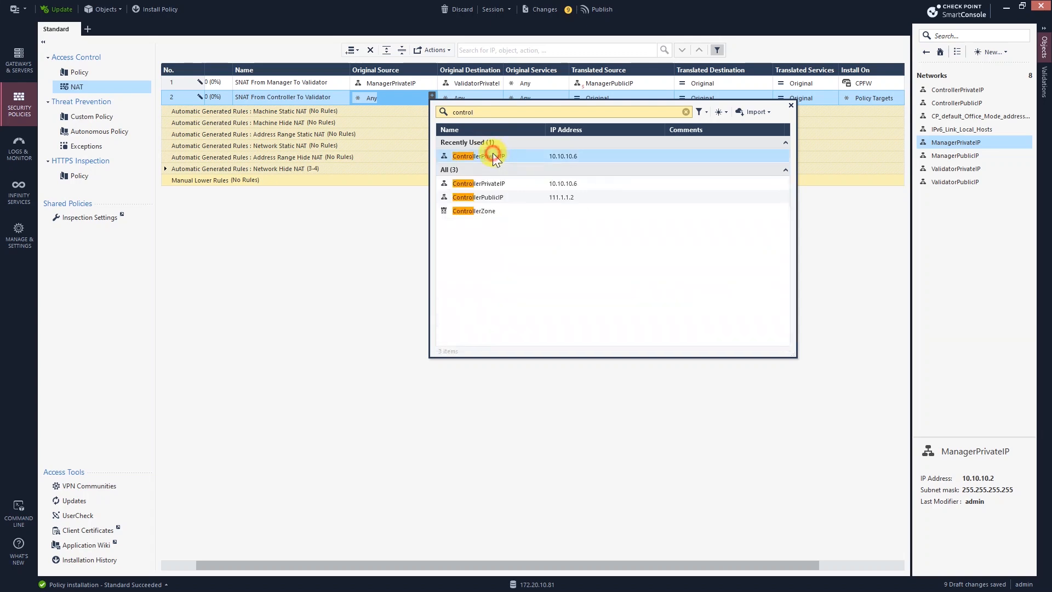
{"action": "left_click", "coordinate": [493, 156]}
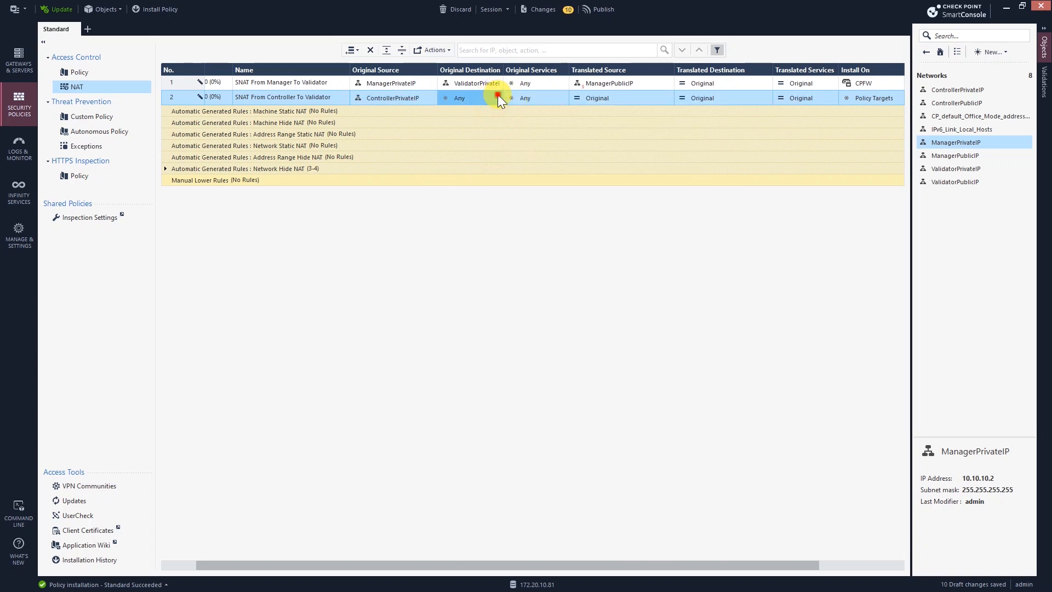
{"action": "left_click", "coordinate": [498, 96]}
{"action": "type", "text": "va"}
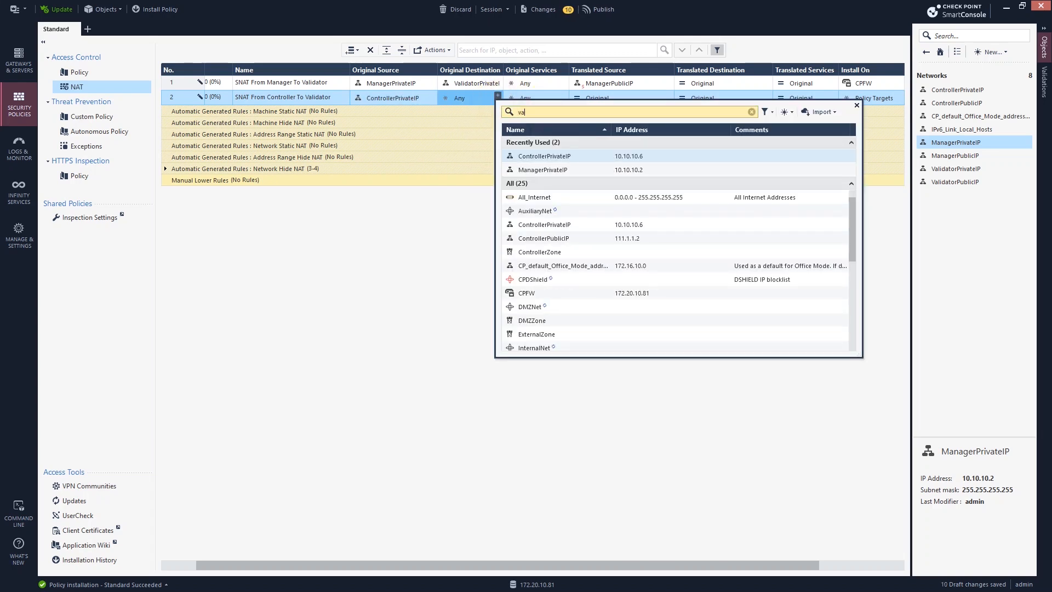
{"action": "type", "text": "li"}
{"action": "left_click", "coordinate": [518, 143]}
Step: Translate rule 2's source to ControllerPublicIP and install it on CPFW
{"action": "left_click", "coordinate": [625, 98]}
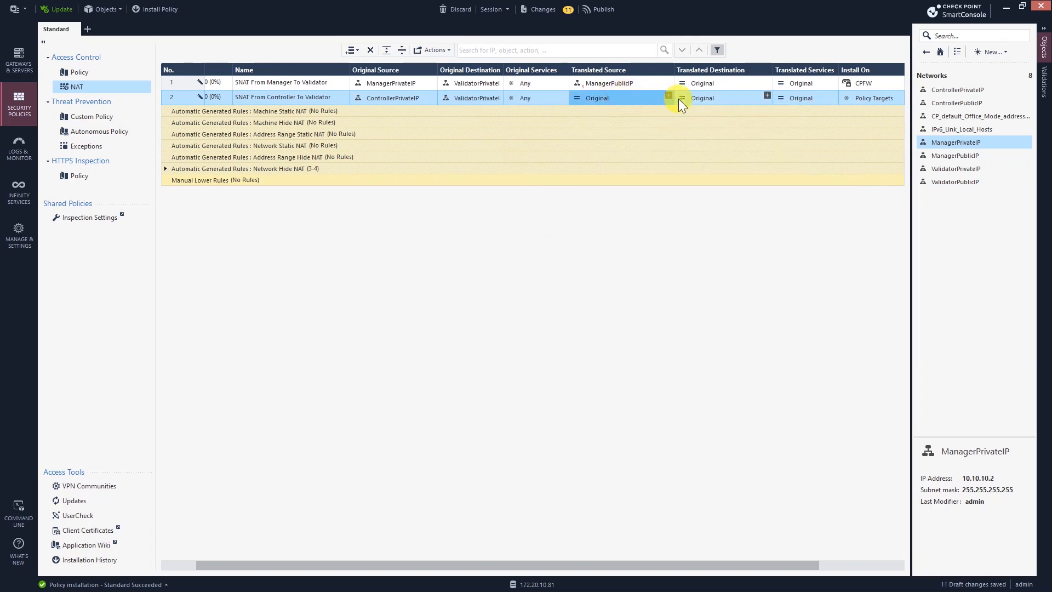
{"action": "left_click", "coordinate": [669, 96]}
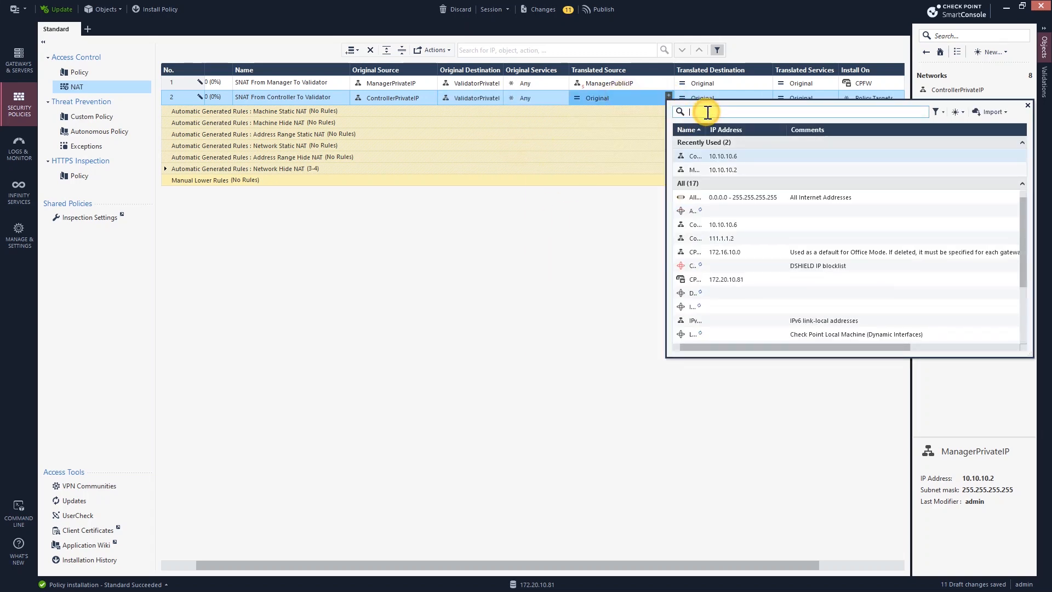
{"action": "type", "text": "control"}
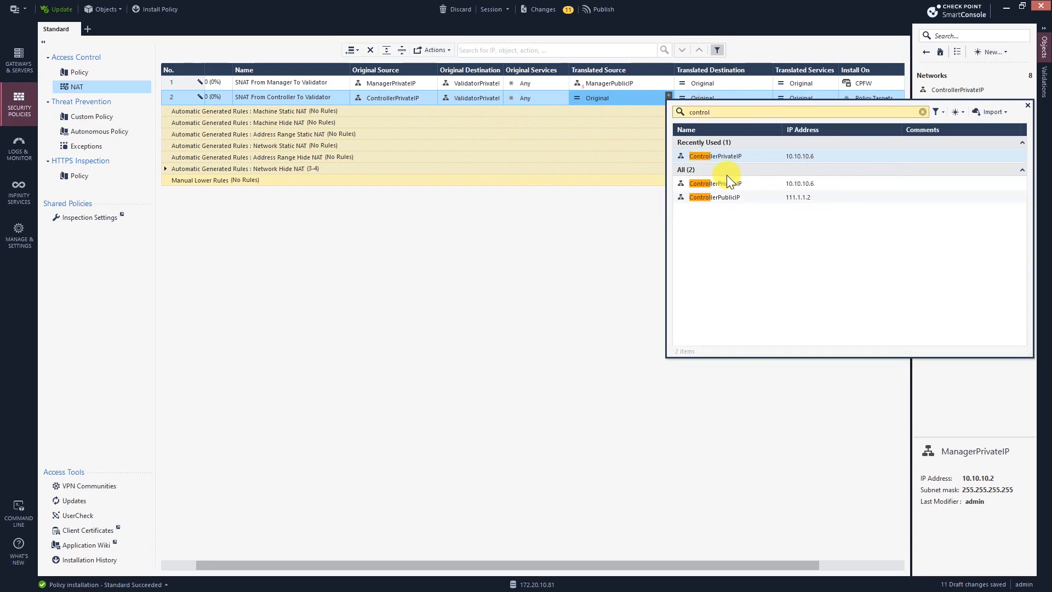
{"action": "left_click", "coordinate": [679, 196]}
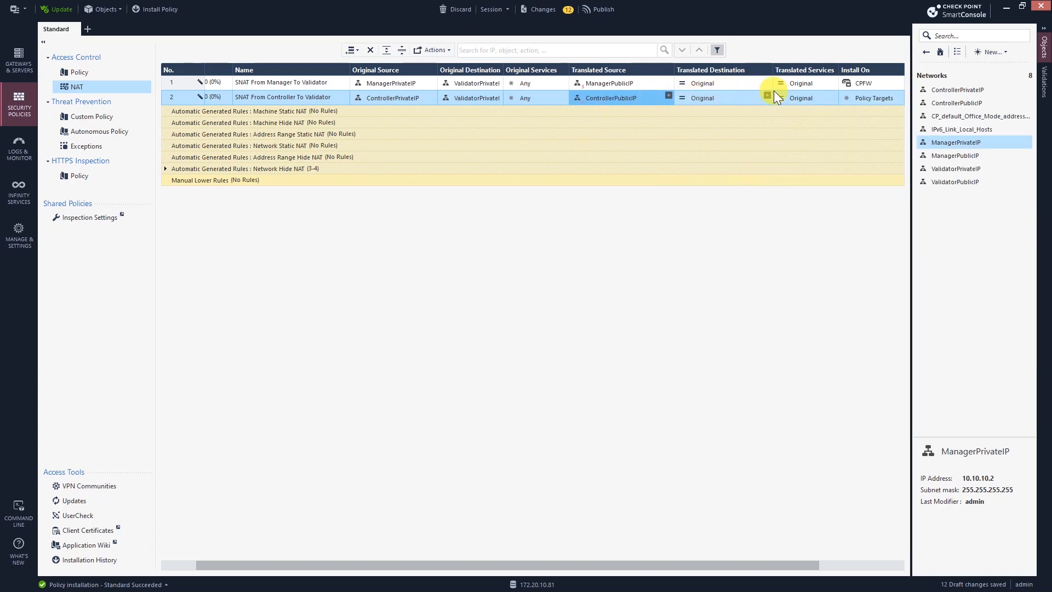
{"action": "left_click", "coordinate": [899, 95]}
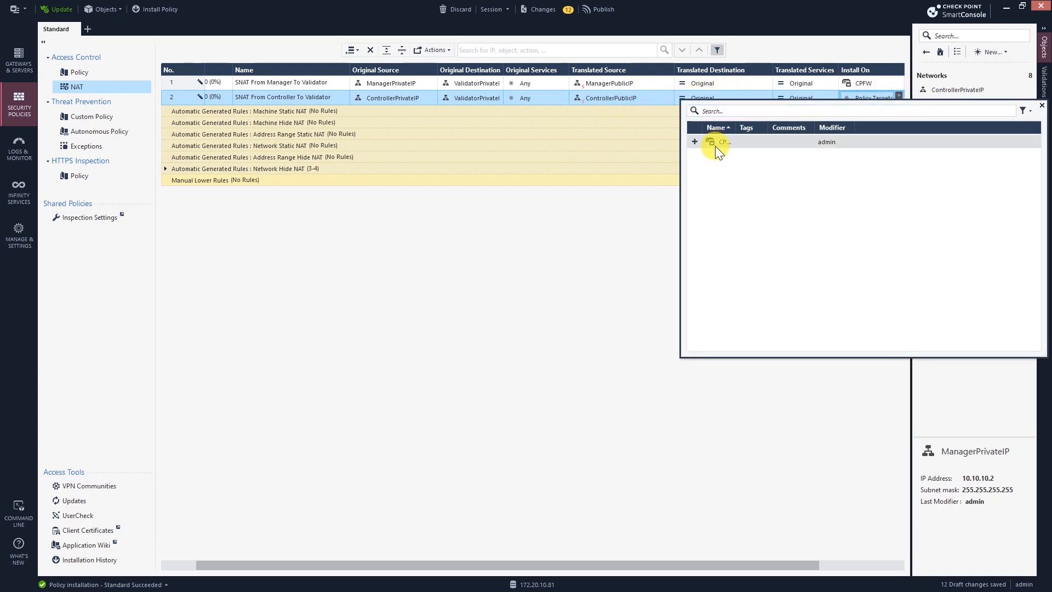
{"action": "left_click", "coordinate": [697, 142]}
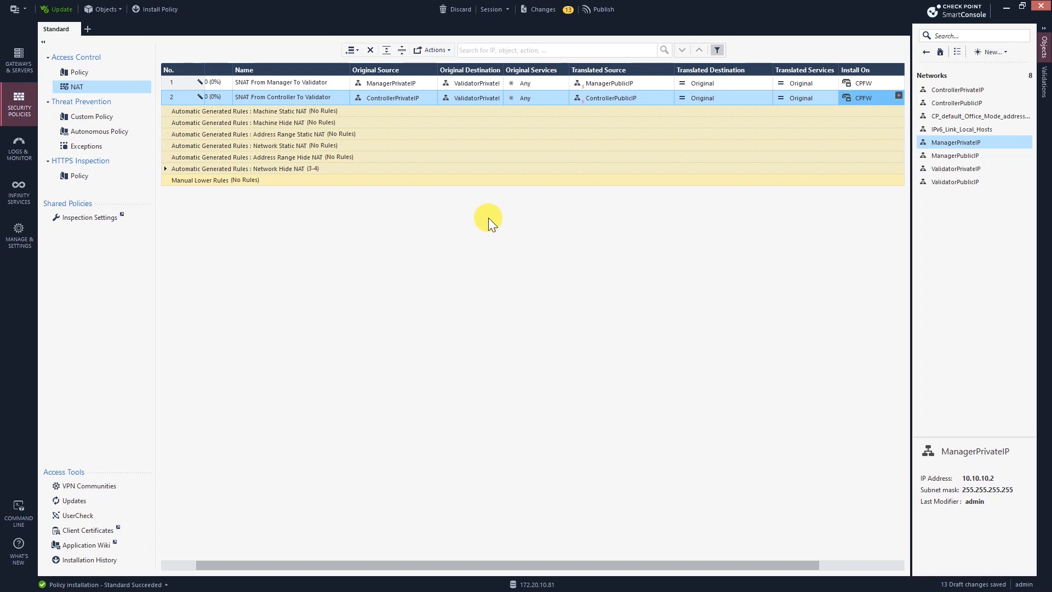
{"action": "left_click", "coordinate": [104, 73]}
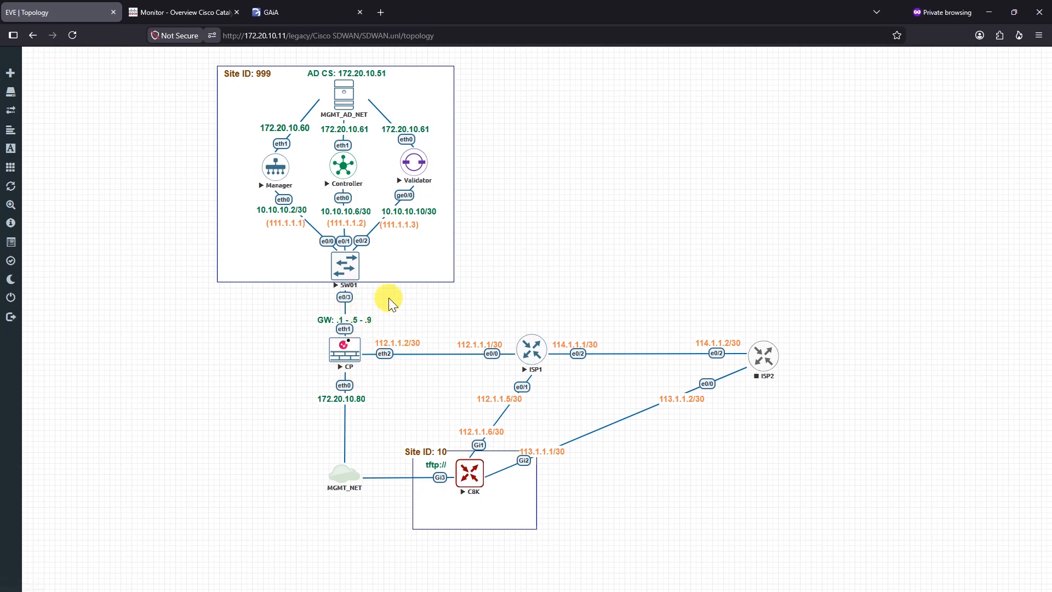
{"action": "left_click", "coordinate": [989, 12]}
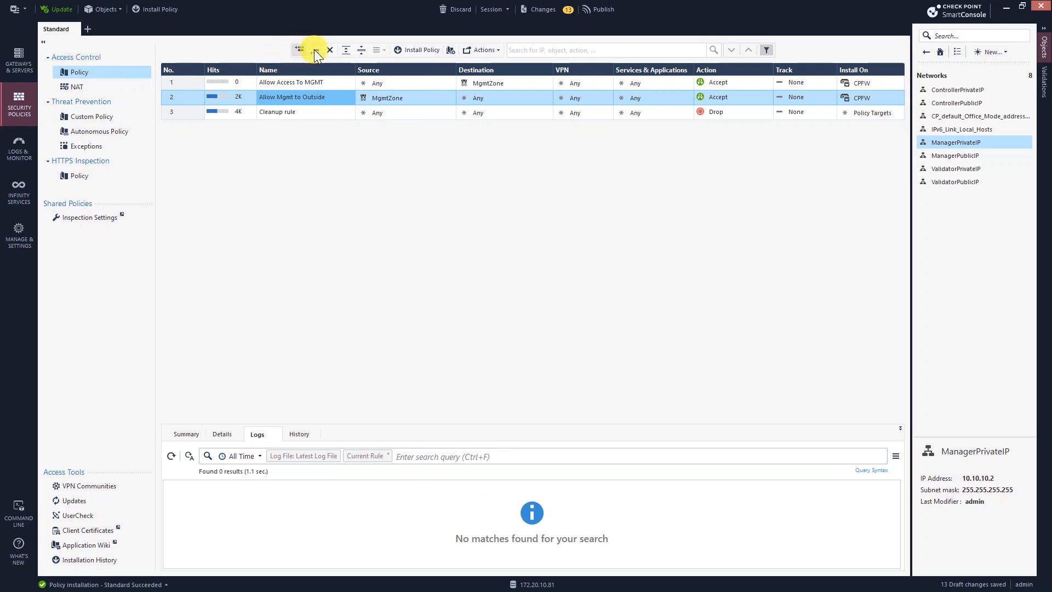
Step: Insert a new access rule 1 named 'Allow Manager, Controller To Validator'
{"action": "left_click", "coordinate": [215, 83]}
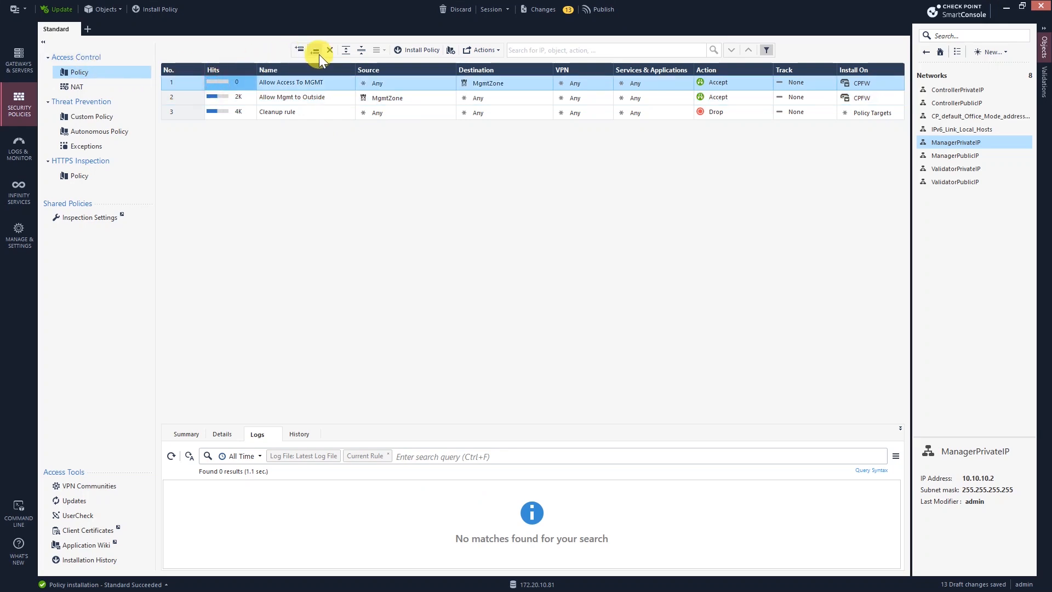
{"action": "left_click", "coordinate": [301, 50]}
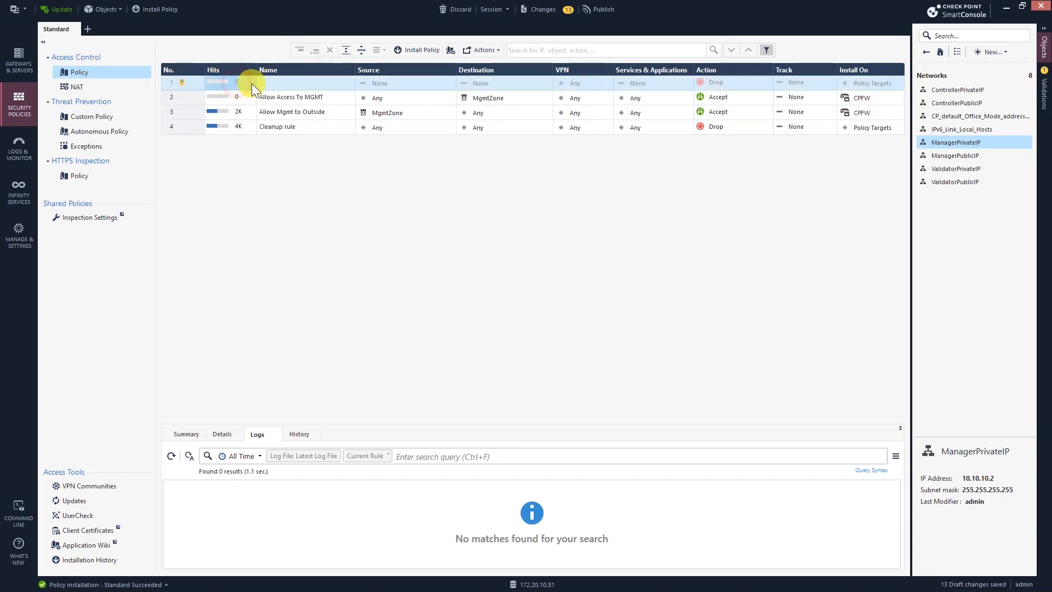
{"action": "left_click", "coordinate": [291, 85]}
{"action": "type", "text": "Allow "}
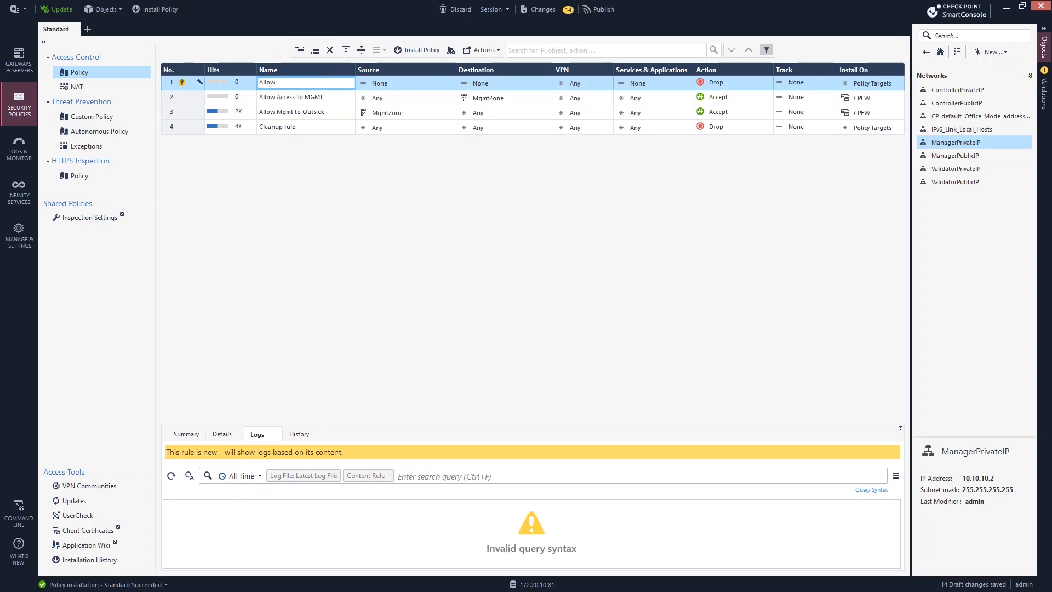
{"action": "type", "text": "C"}
{"action": "key", "text": "BackSpace"}
{"action": "type", "text": "Manager, Controller To Validator"}
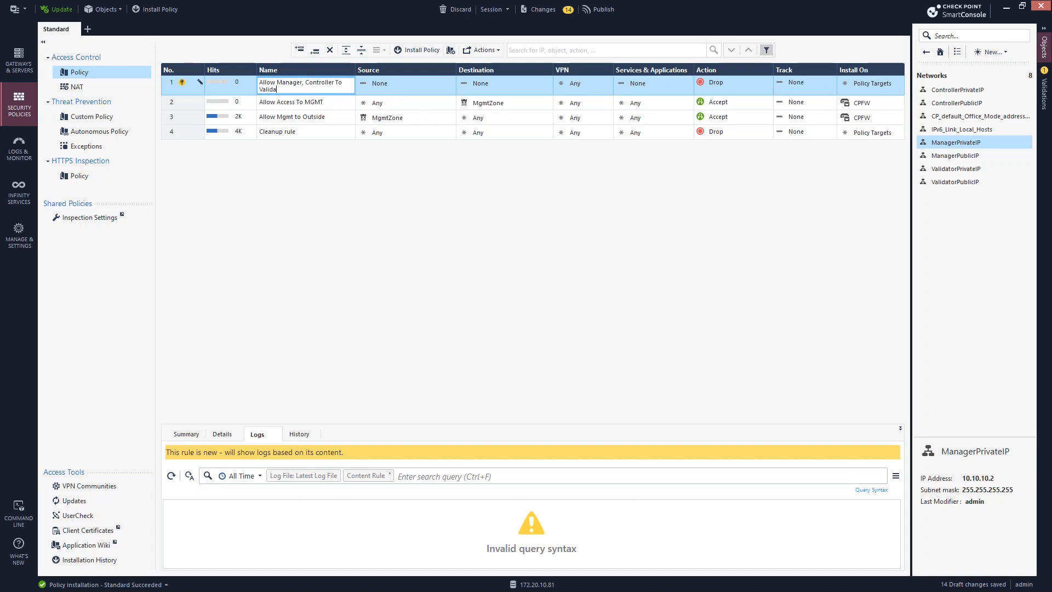
{"action": "left_click", "coordinate": [383, 83]}
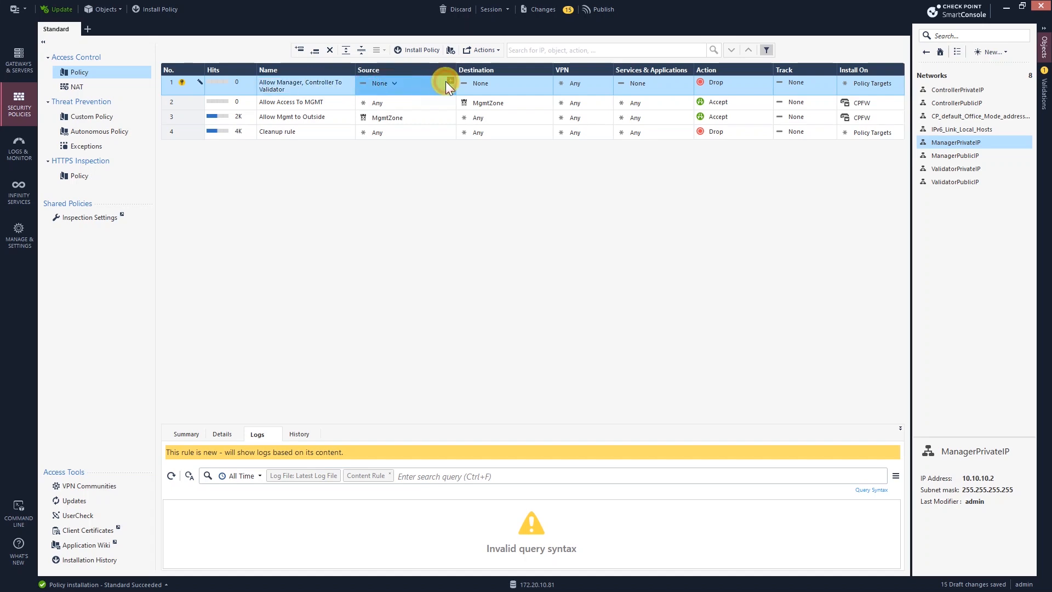
Step: Set rule 1's source to ManagerZone and ControllerZone and its destination to ValidatorZone
{"action": "left_click", "coordinate": [450, 81]}
{"action": "left_click", "coordinate": [511, 97]}
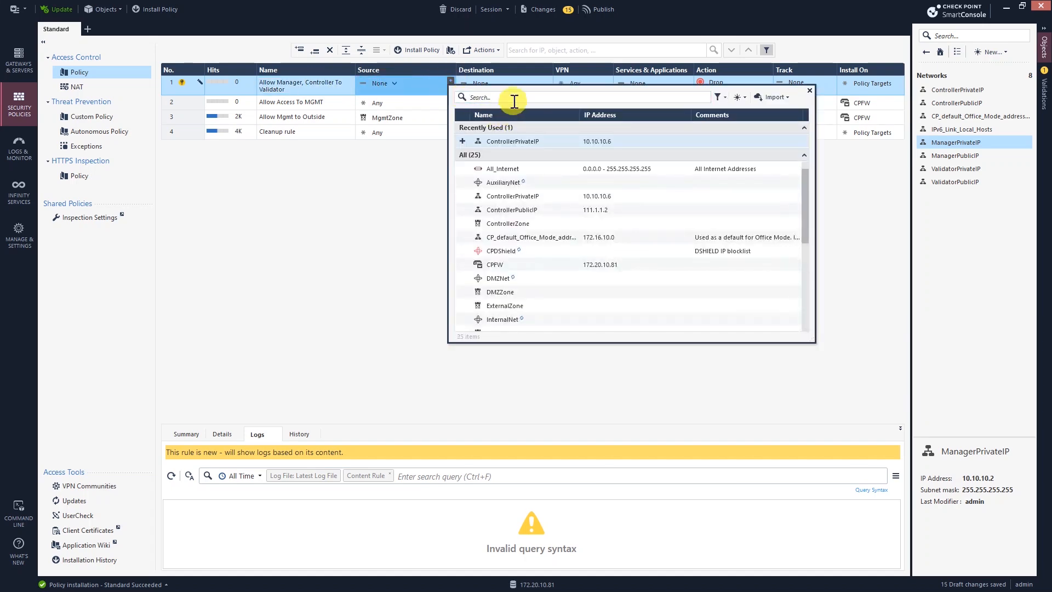
{"action": "type", "text": "mana"}
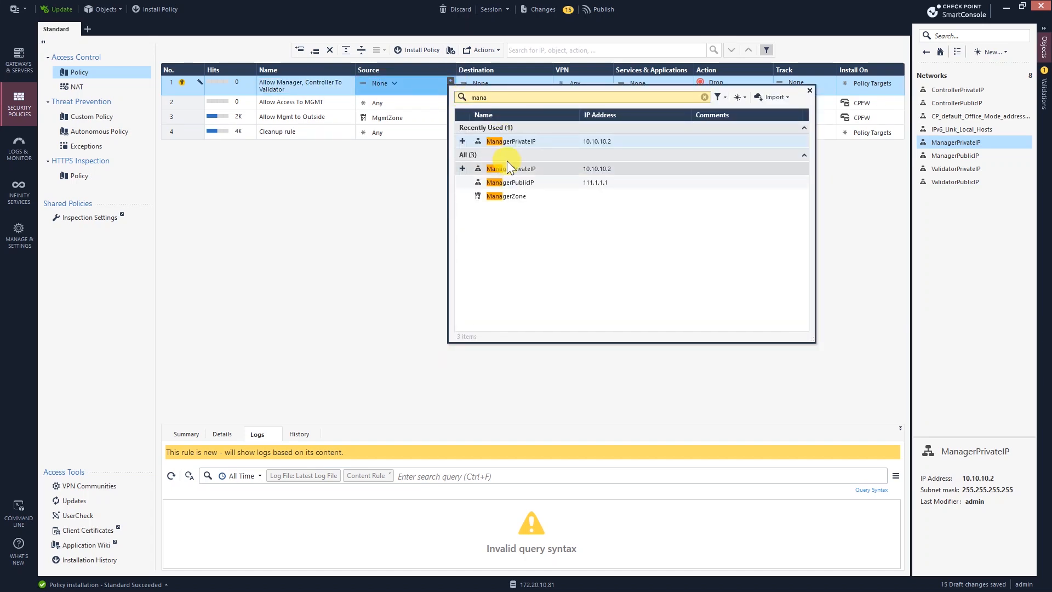
{"action": "left_click", "coordinate": [493, 198]}
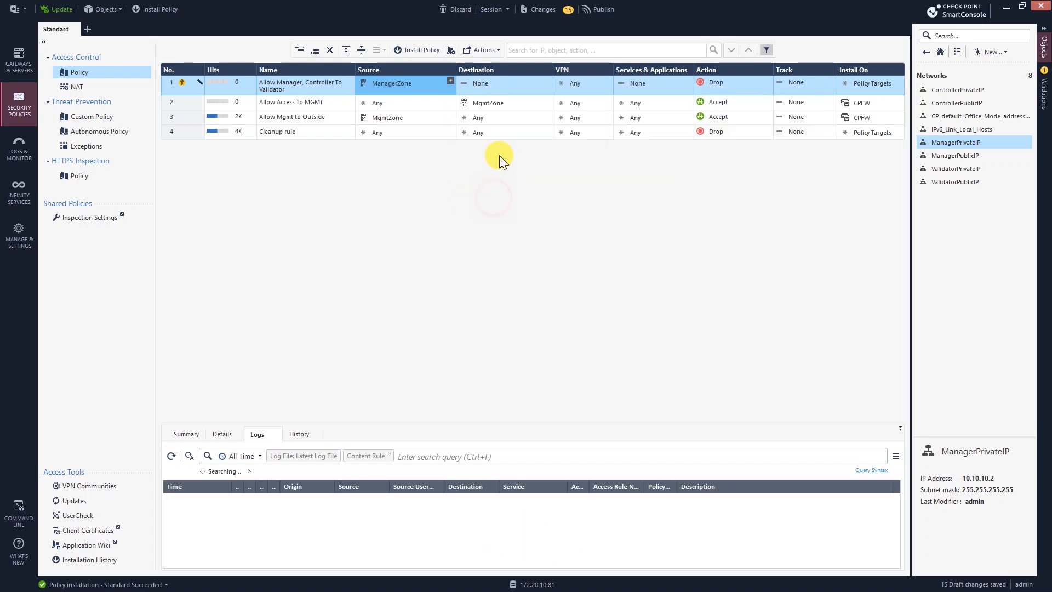
{"action": "left_click", "coordinate": [450, 81]}
{"action": "left_click", "coordinate": [522, 97]}
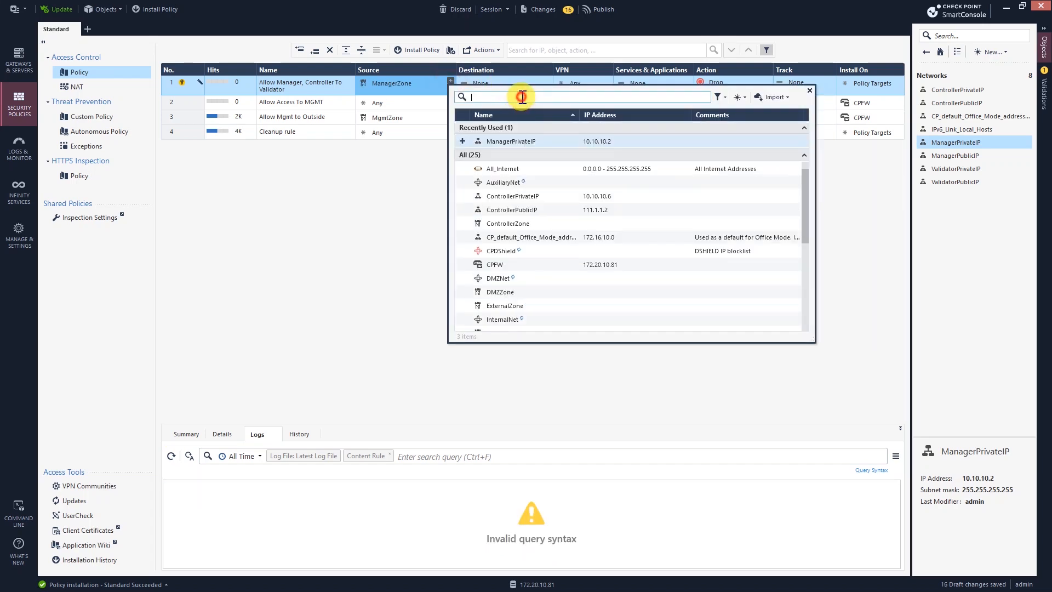
{"action": "type", "text": "Controller"}
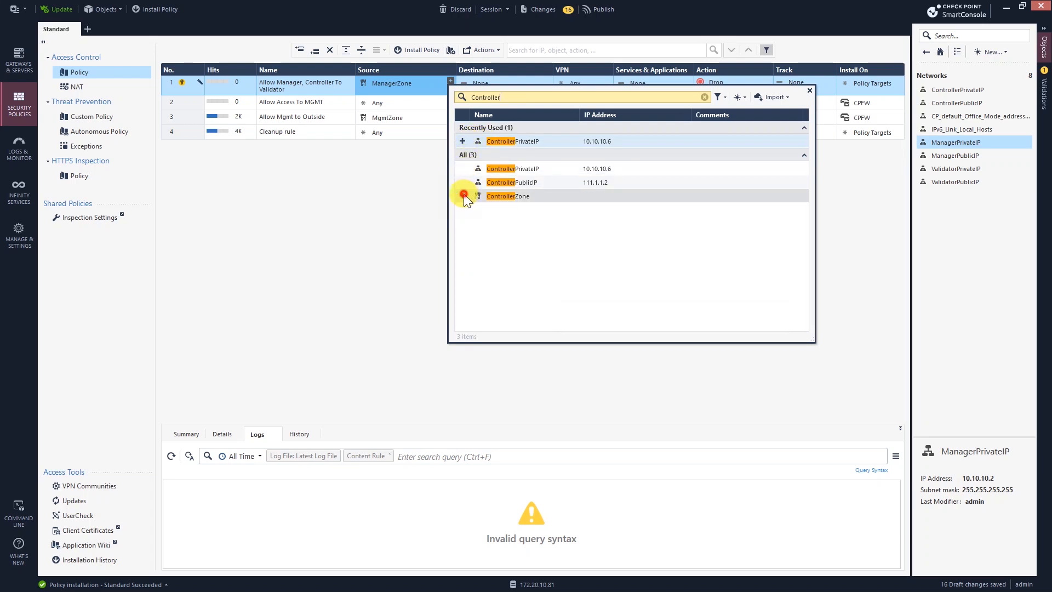
{"action": "left_click", "coordinate": [465, 196]}
{"action": "left_click", "coordinate": [326, 225]}
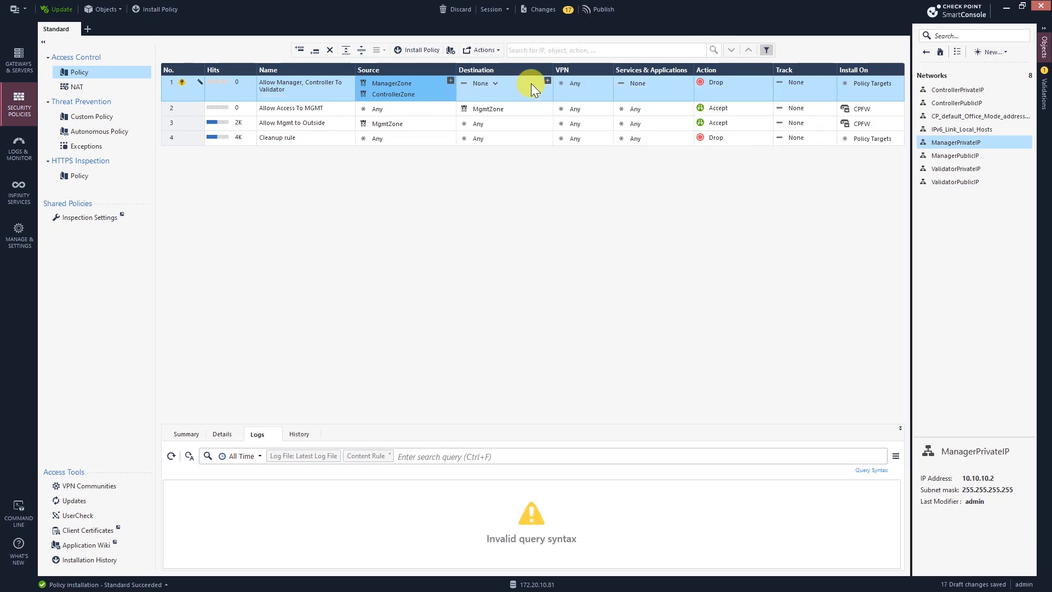
{"action": "left_click", "coordinate": [548, 80]}
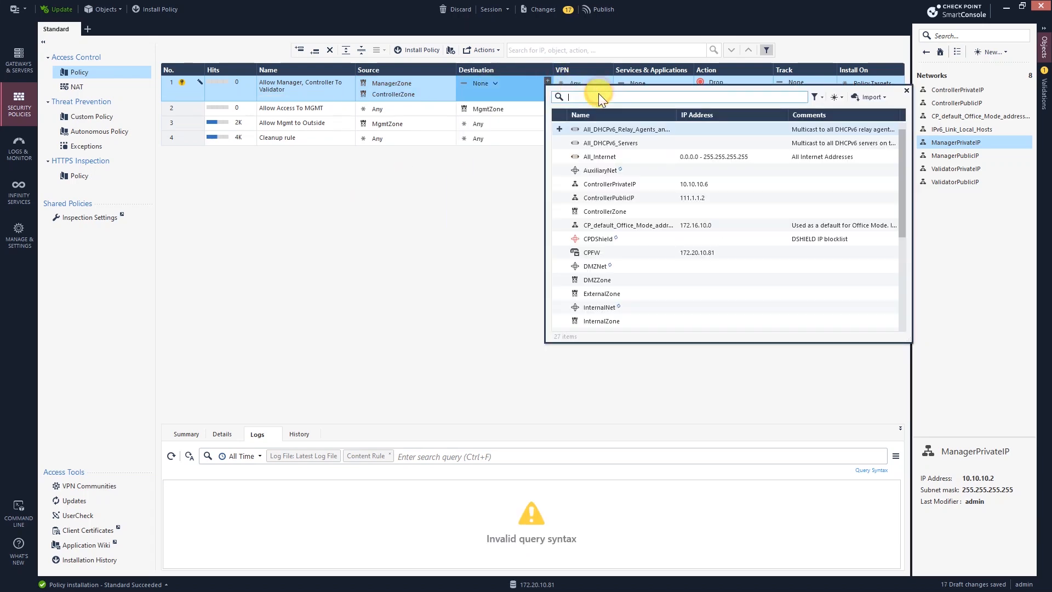
{"action": "type", "text": "vali"}
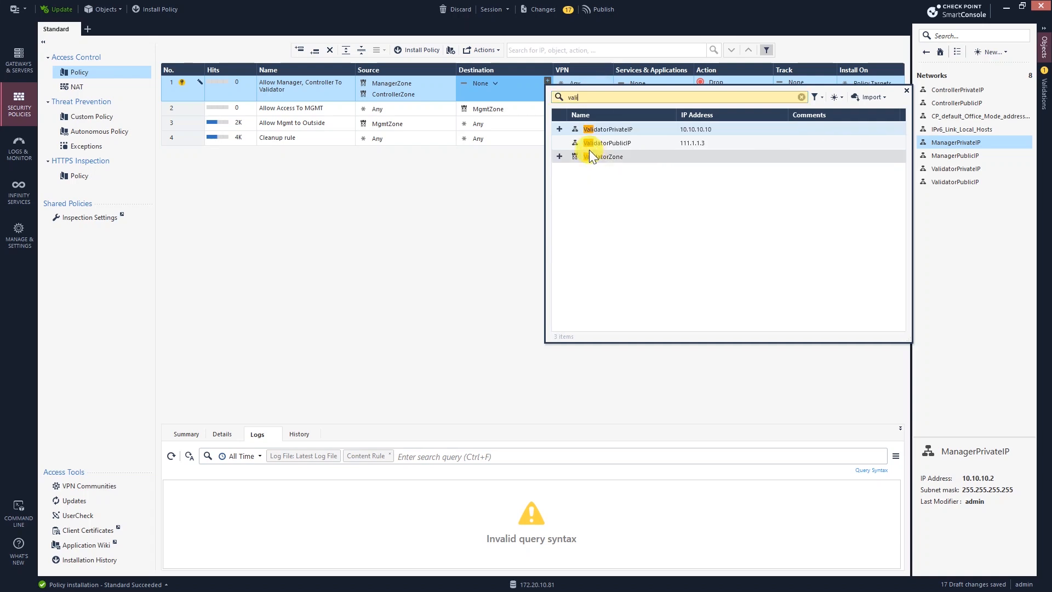
{"action": "left_click", "coordinate": [559, 157]}
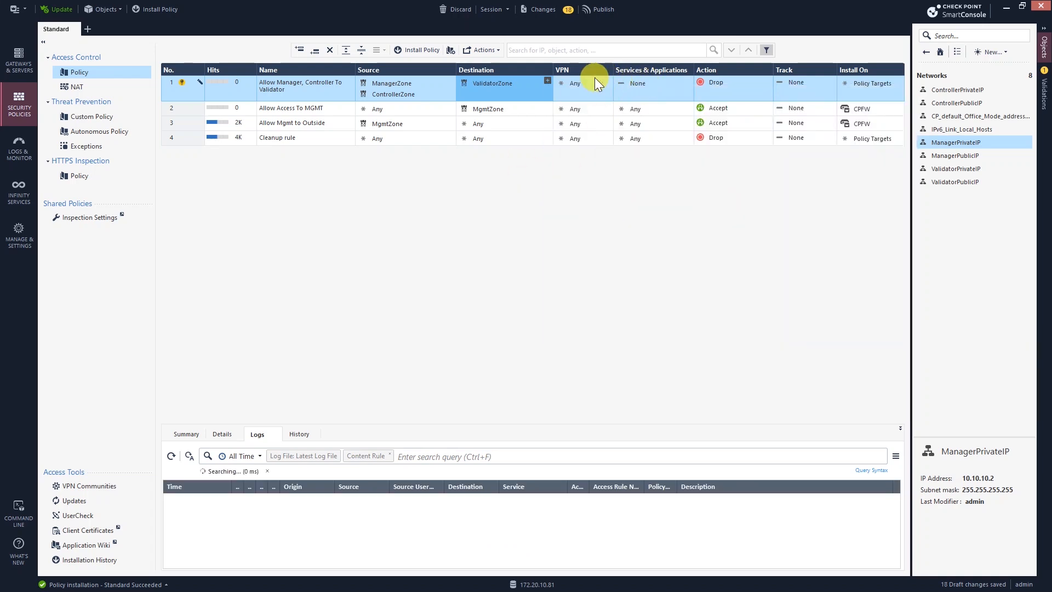
Step: Make rule 1 accept any service and install it on CPFW
{"action": "left_click", "coordinate": [655, 84]}
{"action": "left_click", "coordinate": [681, 100]}
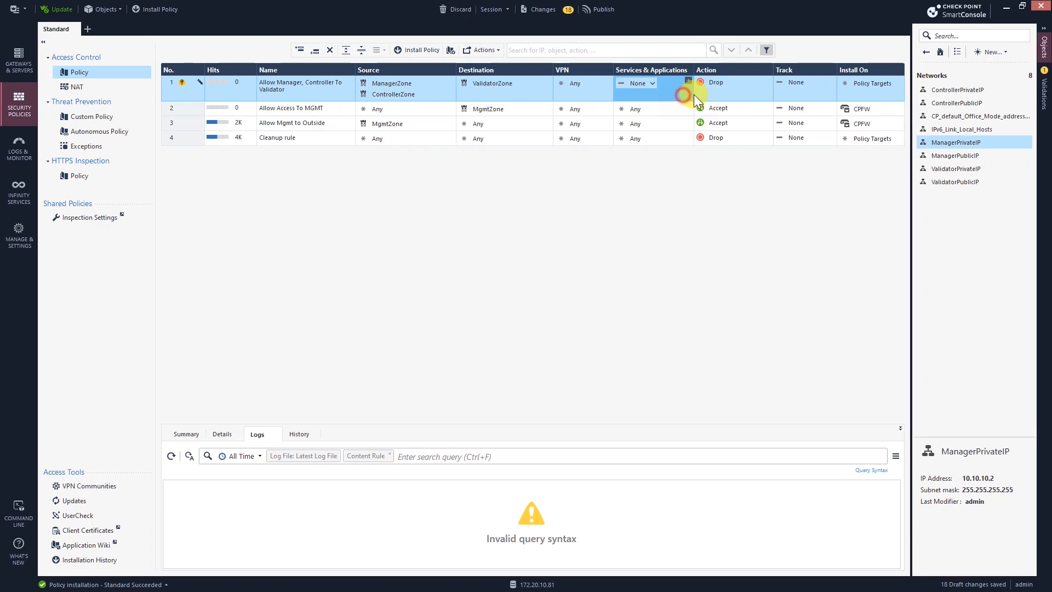
{"action": "left_click", "coordinate": [728, 84]}
{"action": "left_click", "coordinate": [747, 94]}
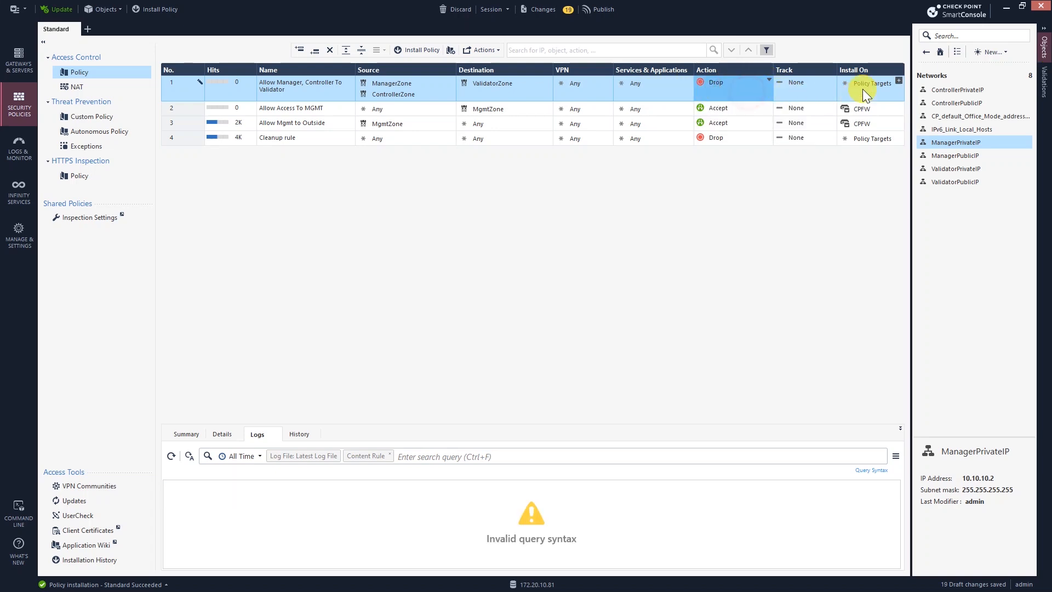
{"action": "left_click", "coordinate": [898, 80]}
{"action": "left_click", "coordinate": [696, 128]}
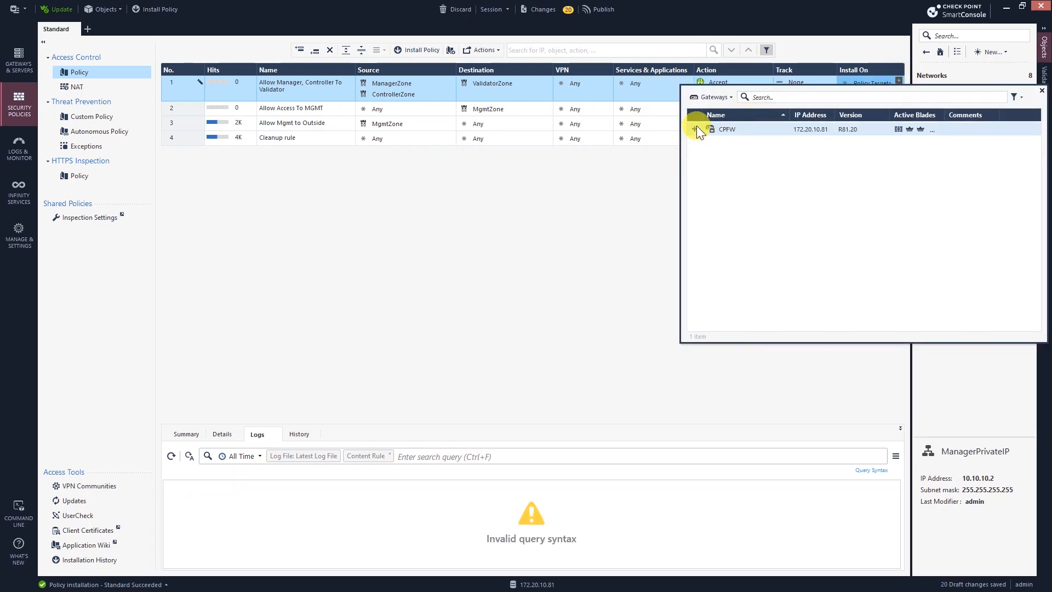
{"action": "left_click", "coordinate": [811, 55]}
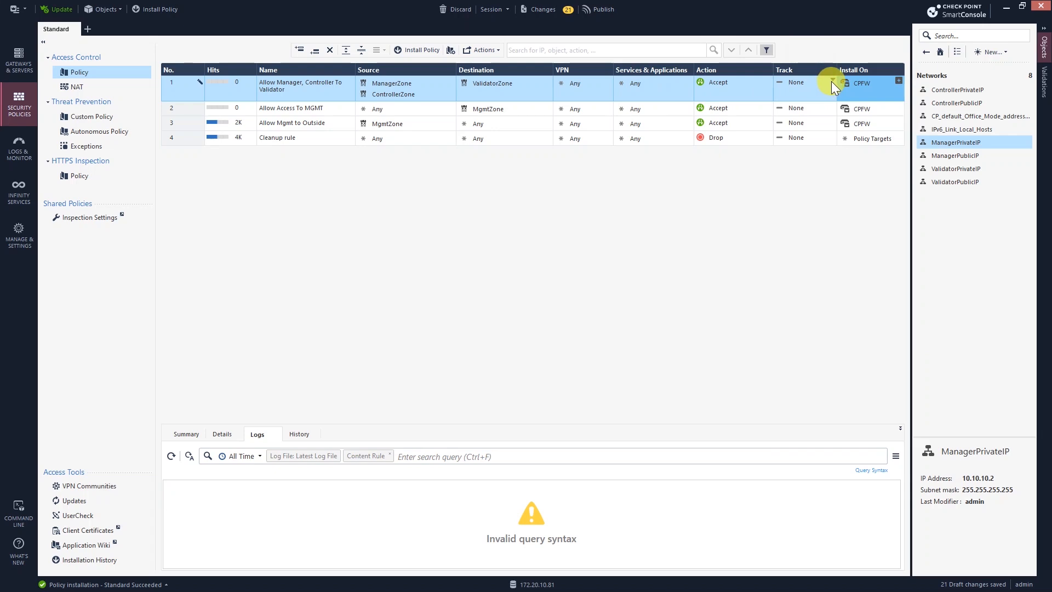
Step: Set rule 1's tracking to Log and insert a new empty rule 2 below it
{"action": "left_click", "coordinate": [832, 81]}
{"action": "left_click", "coordinate": [846, 104]}
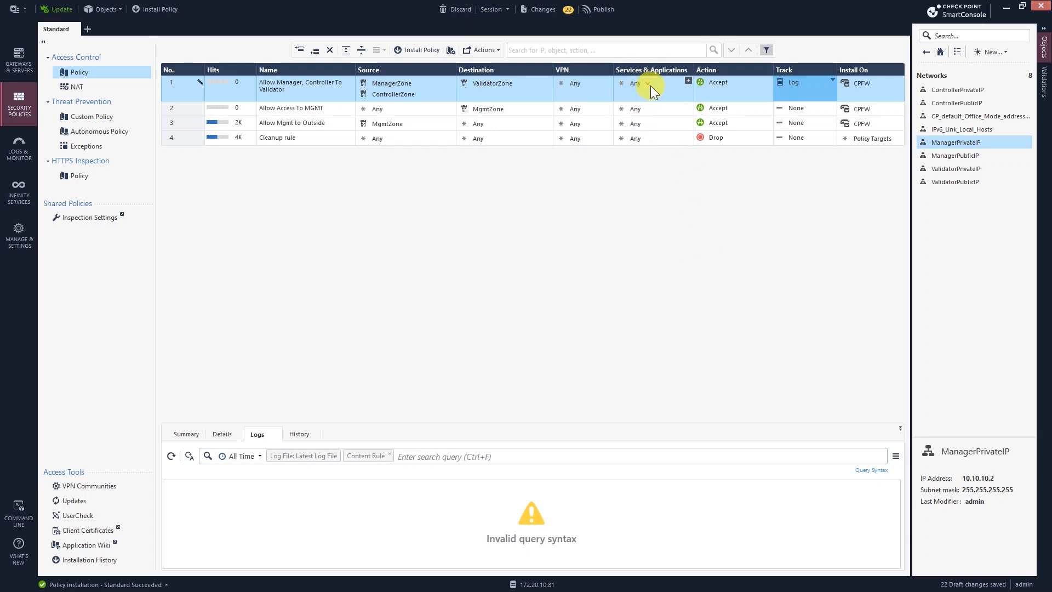
{"action": "left_click", "coordinate": [323, 94]}
{"action": "left_click", "coordinate": [170, 89]}
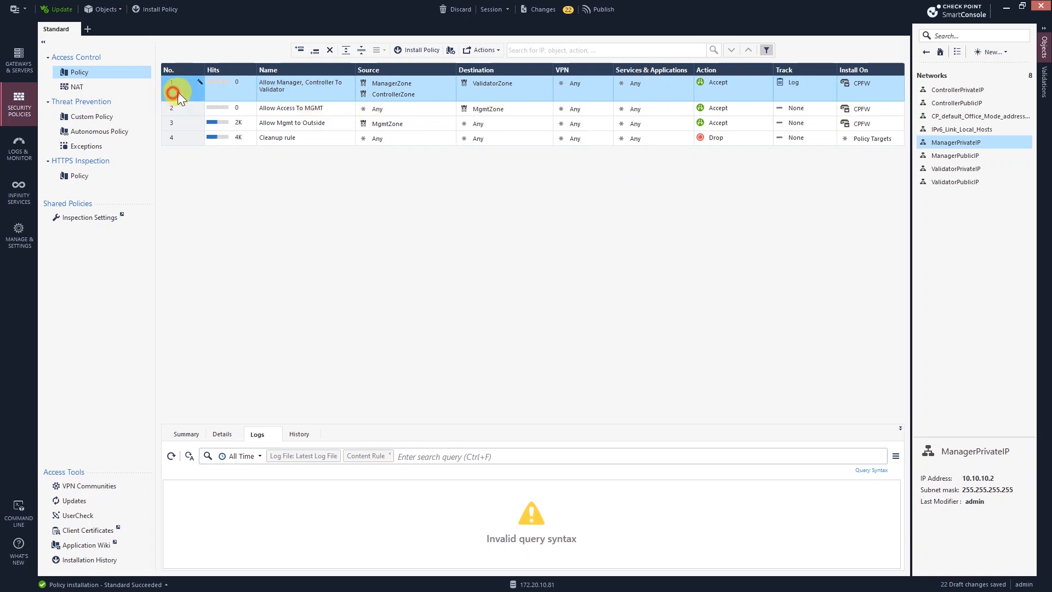
{"action": "left_click", "coordinate": [314, 53]}
{"action": "left_click", "coordinate": [302, 109]}
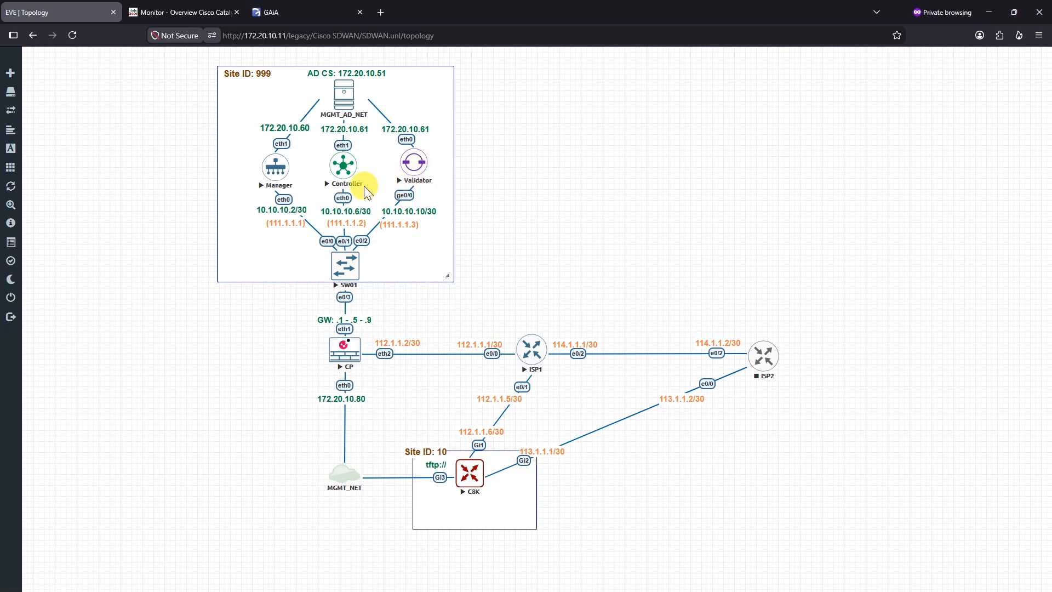
Step: Back in SmartConsole, begin rule 2's name with 'Allow'
{"action": "left_click", "coordinate": [989, 12]}
{"action": "double_click", "coordinate": [302, 108]}
{"action": "type", "text": "Allow"}
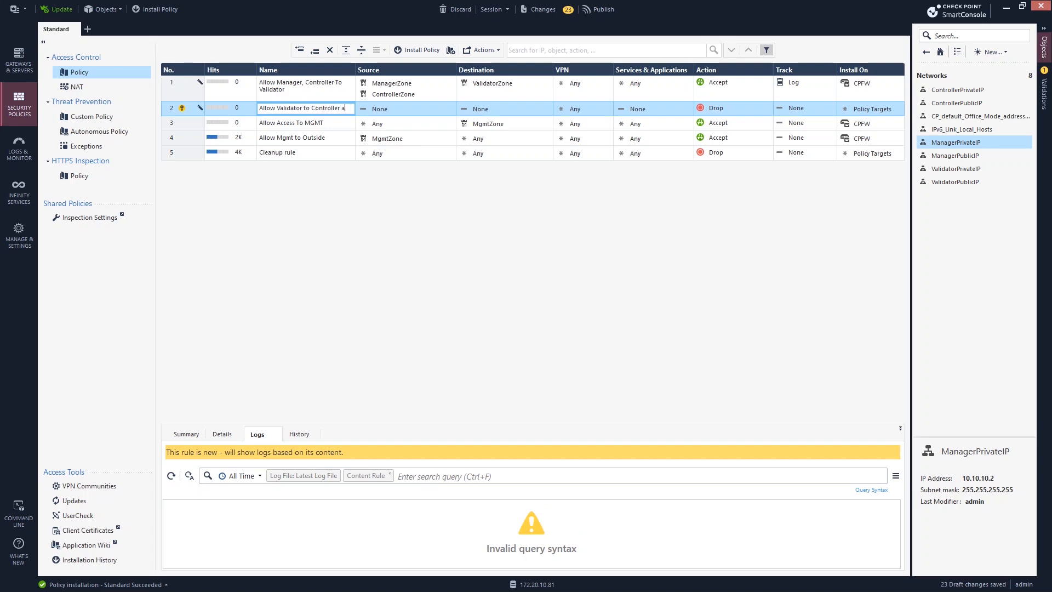
Step: Finish naming rule 2 'Allow Validator to Controller, Manager' and set its source to ValidatorZone
{"action": "type", "text": "Validator to Controller, Manager"}
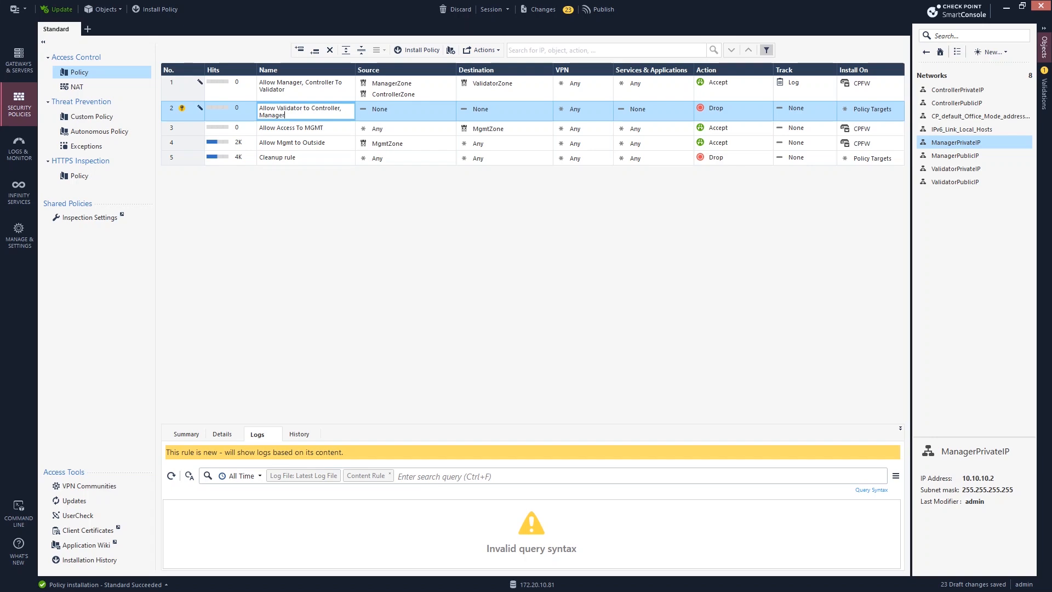
{"action": "left_click", "coordinate": [426, 115]}
{"action": "left_click", "coordinate": [450, 108]}
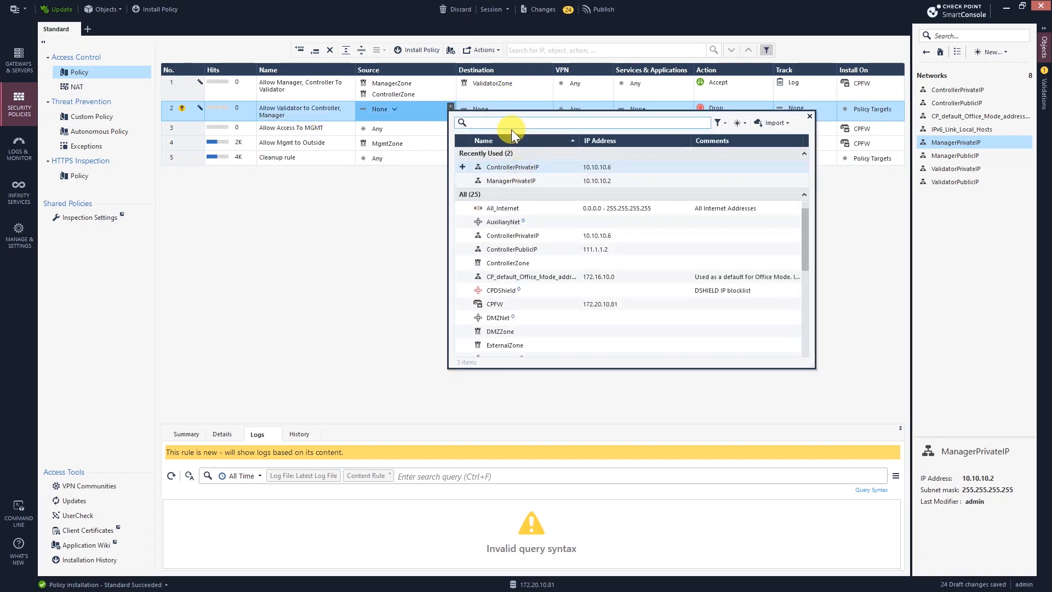
{"action": "type", "text": "va"}
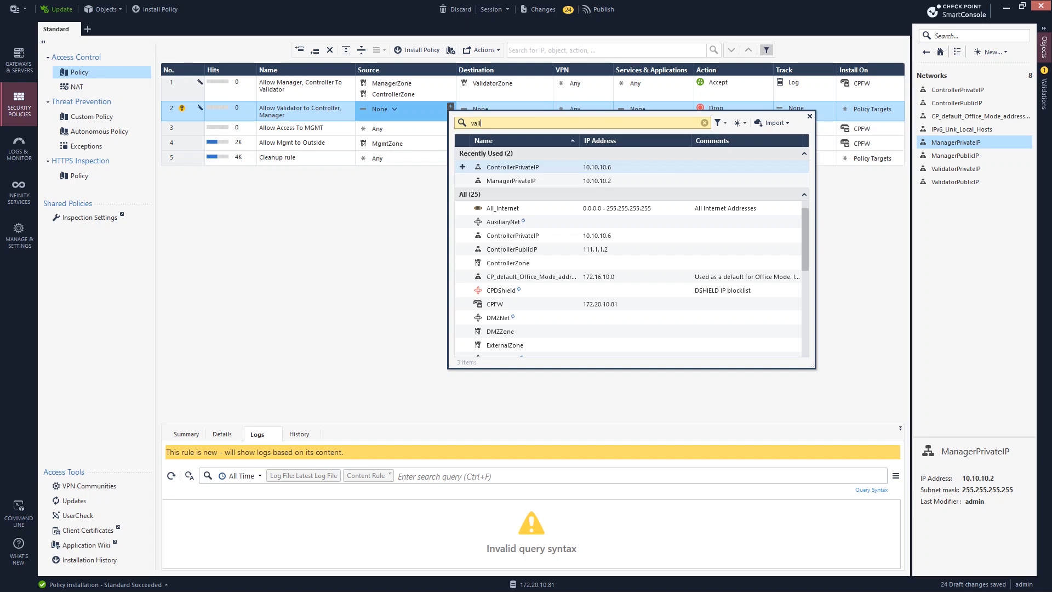
{"action": "type", "text": "li"}
{"action": "left_click", "coordinate": [463, 182]}
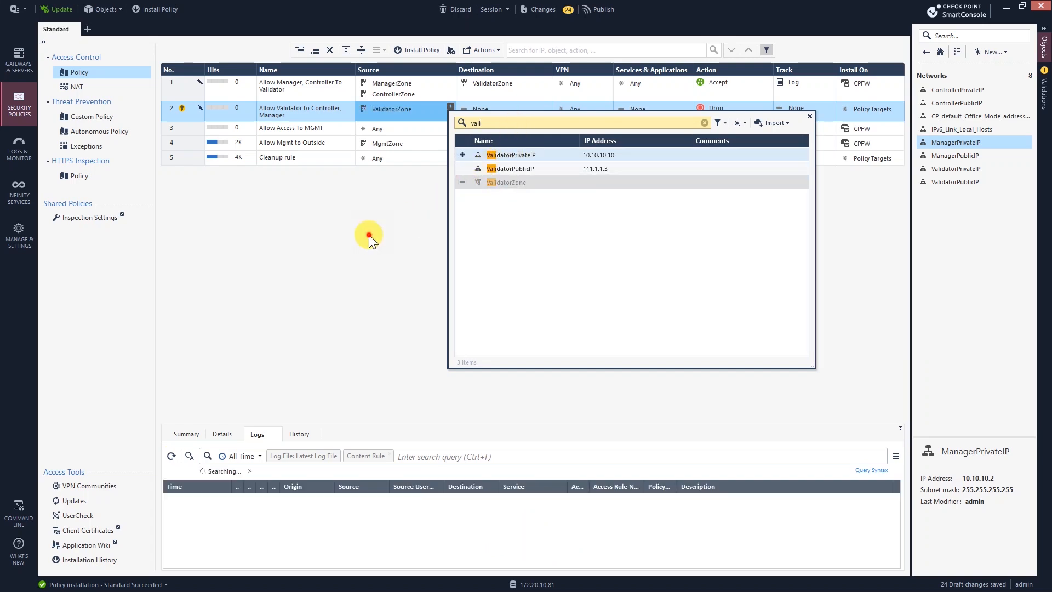
{"action": "left_click", "coordinate": [369, 239]}
Step: Add ManagerZone and ControllerZone as rule 2's destinations
{"action": "left_click", "coordinate": [547, 105]}
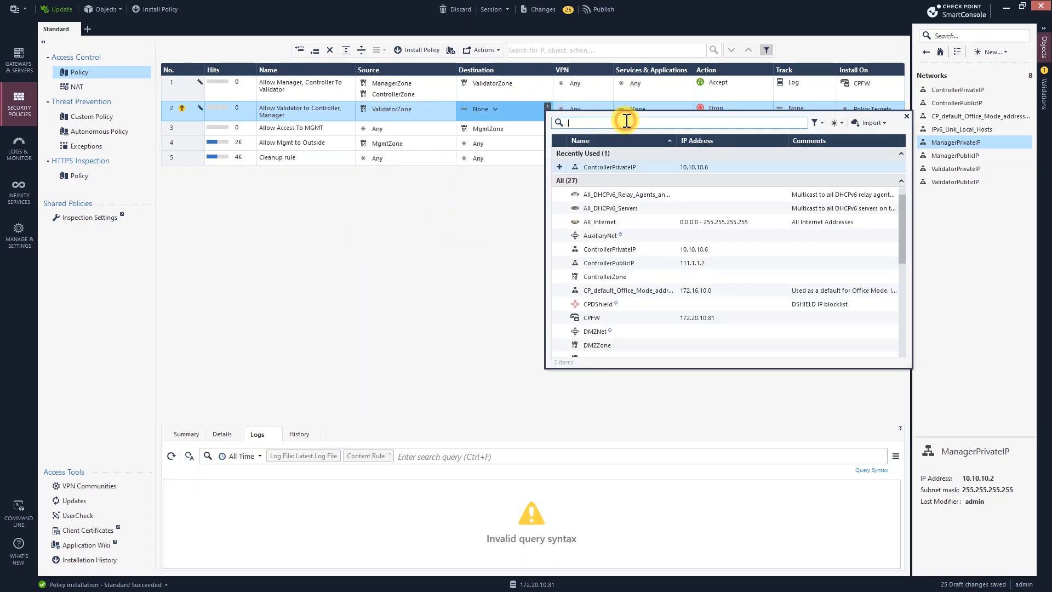
{"action": "type", "text": "mana"}
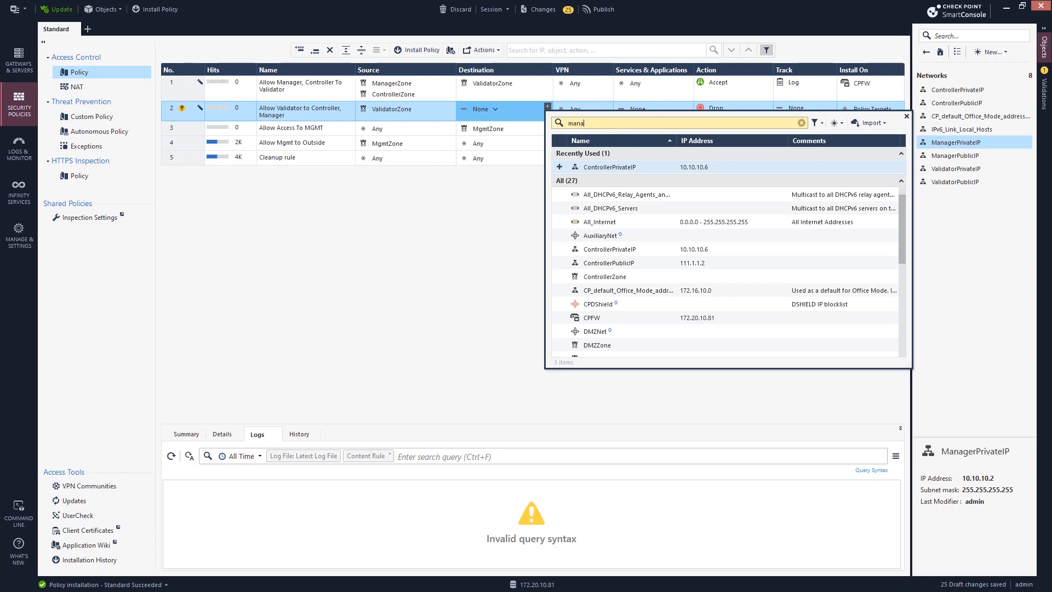
{"action": "left_click", "coordinate": [559, 222]}
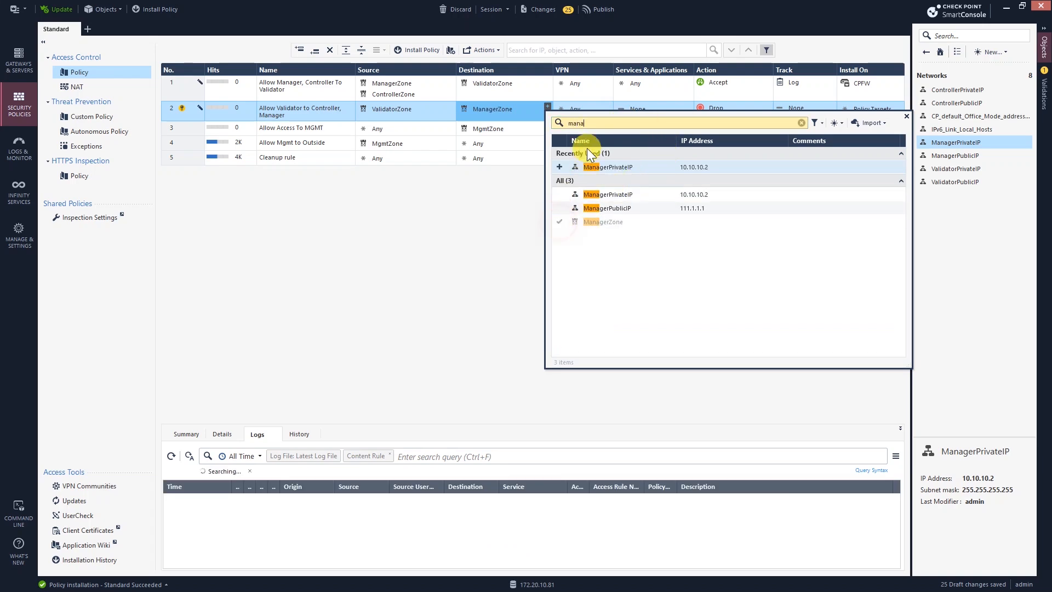
{"action": "key", "text": "BackSpace"}
{"action": "key", "text": "BackSpace"}
{"action": "key", "text": "BackSpace"}
{"action": "key", "text": "BackSpace"}
{"action": "type", "text": "controll"}
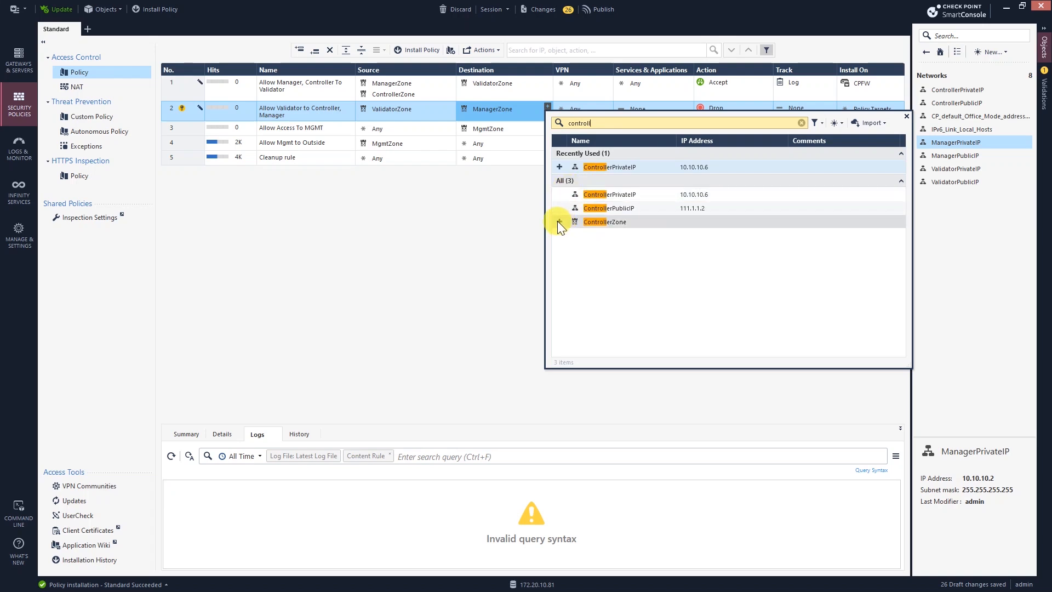
{"action": "left_click", "coordinate": [559, 222]}
{"action": "left_click", "coordinate": [500, 242]}
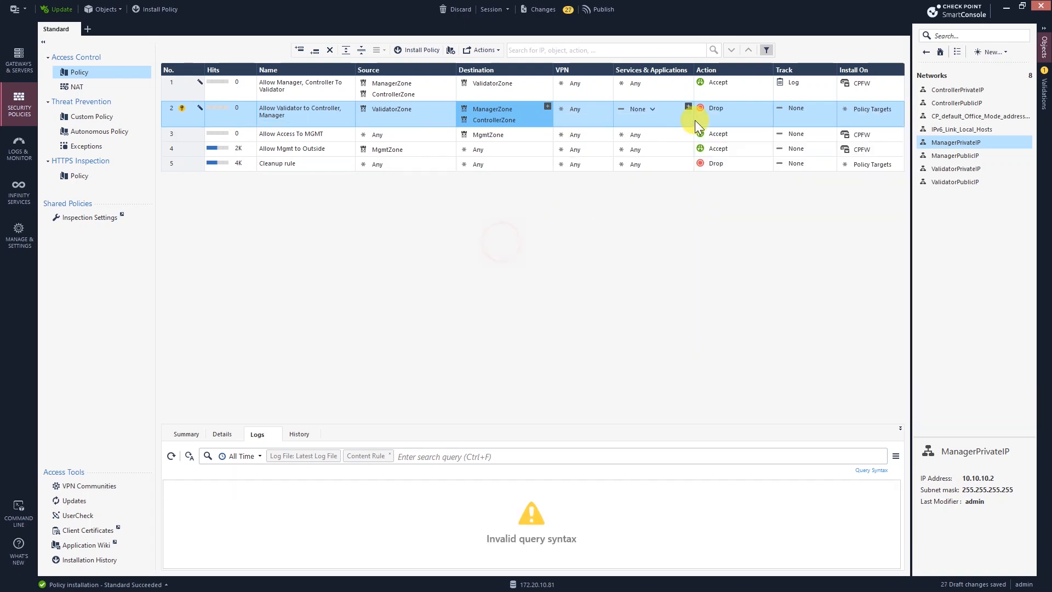
Step: Make rule 2 accept any service and install it on CPFW
{"action": "left_click", "coordinate": [768, 109]}
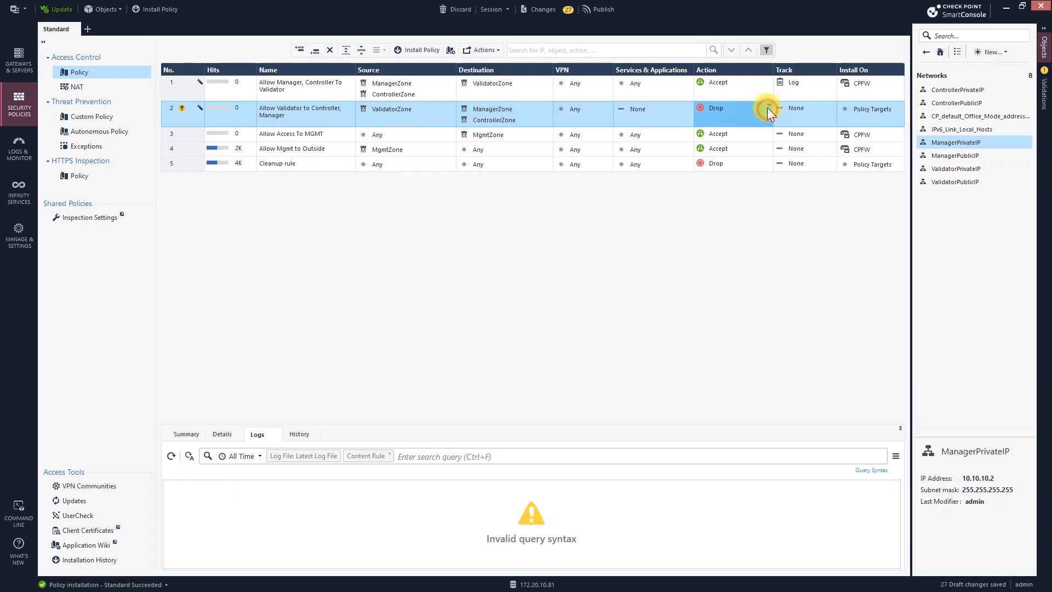
{"action": "left_click", "coordinate": [663, 109]}
{"action": "left_click", "coordinate": [689, 107]}
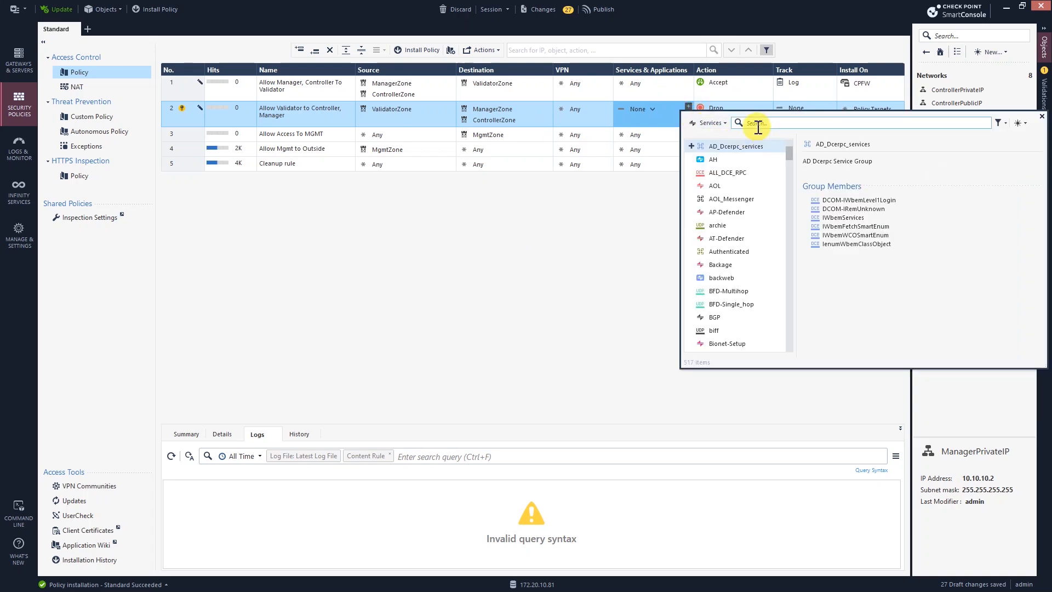
{"action": "left_click", "coordinate": [629, 109]}
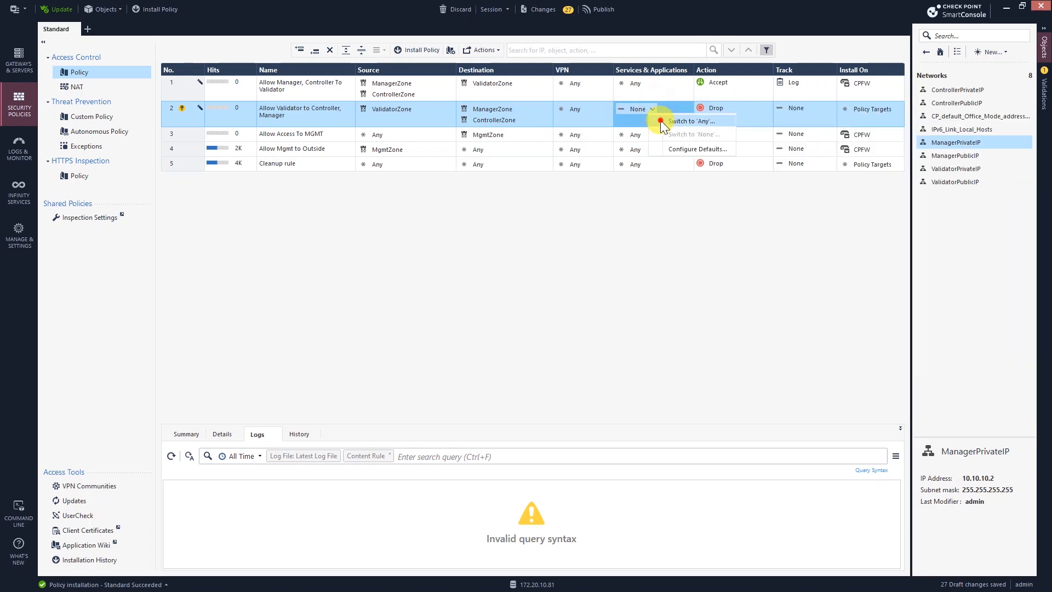
{"action": "left_click", "coordinate": [660, 120]}
{"action": "left_click", "coordinate": [769, 106]}
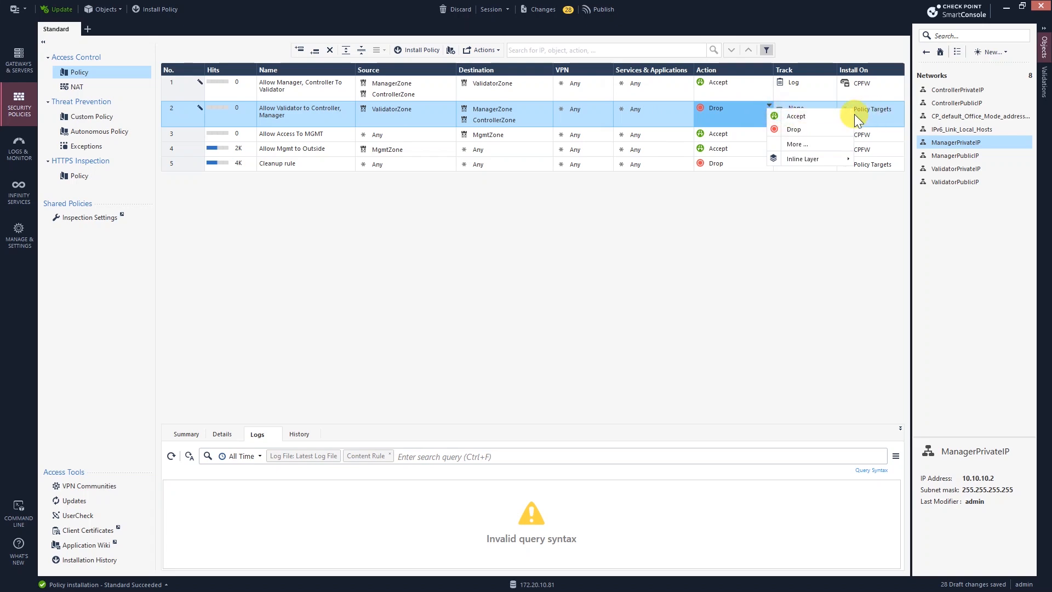
{"action": "left_click", "coordinate": [827, 115]}
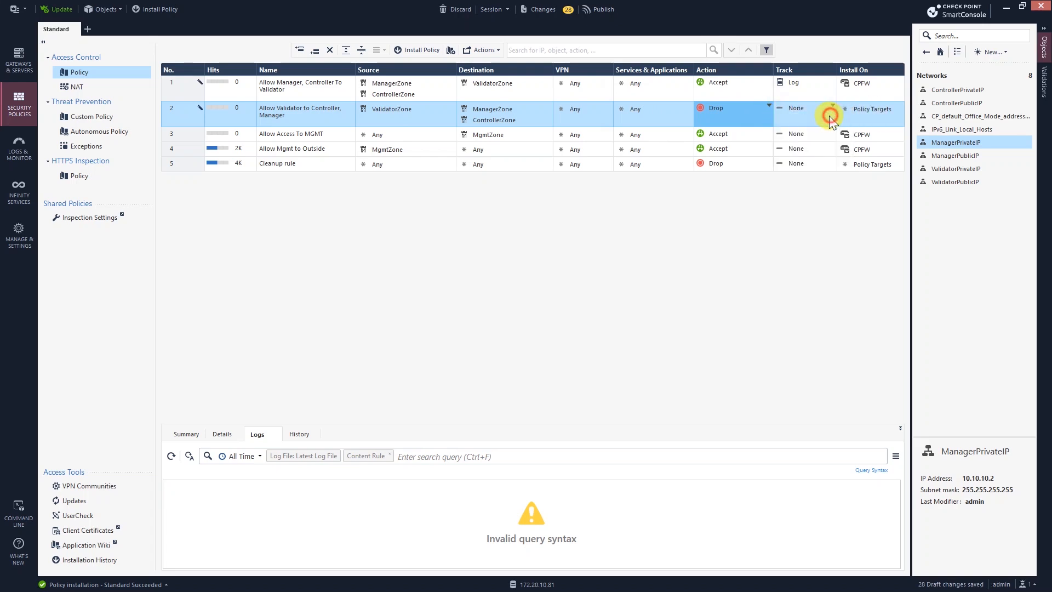
{"action": "left_click", "coordinate": [899, 106]}
{"action": "left_click", "coordinate": [718, 153]}
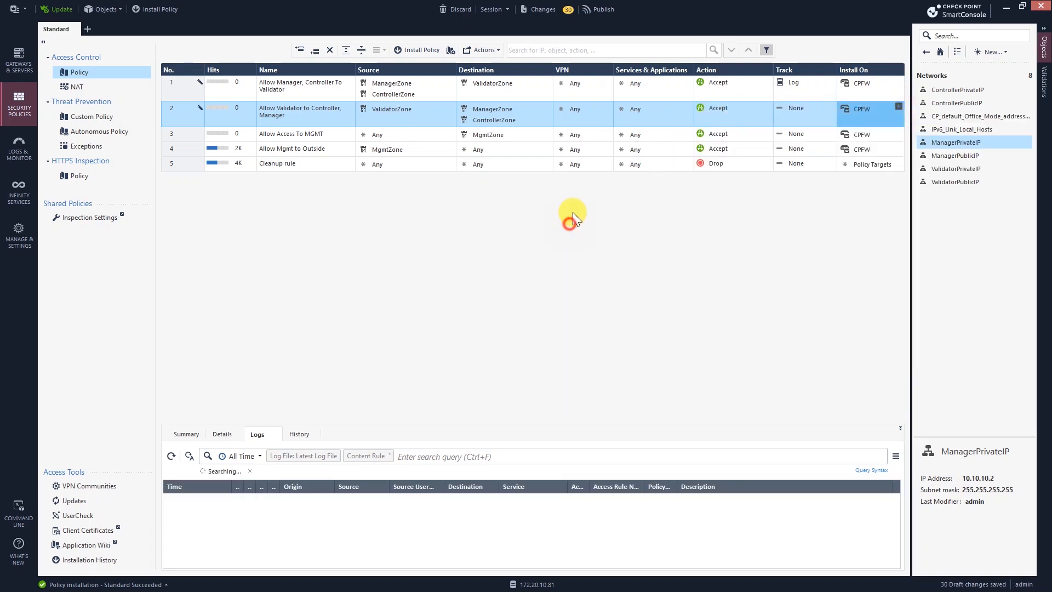
{"action": "left_click", "coordinate": [118, 88]}
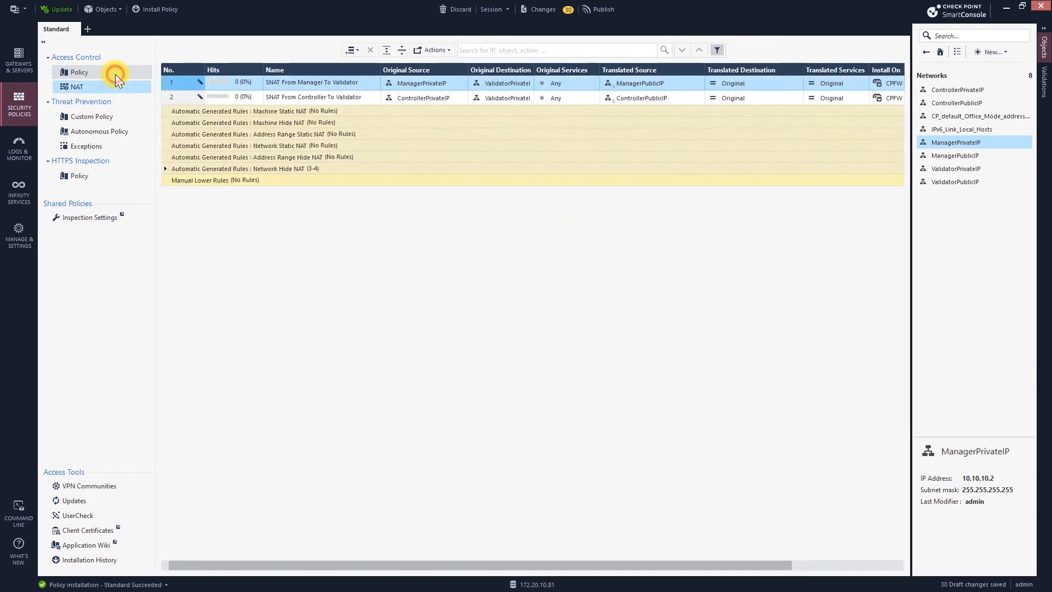
{"action": "left_click", "coordinate": [115, 74]}
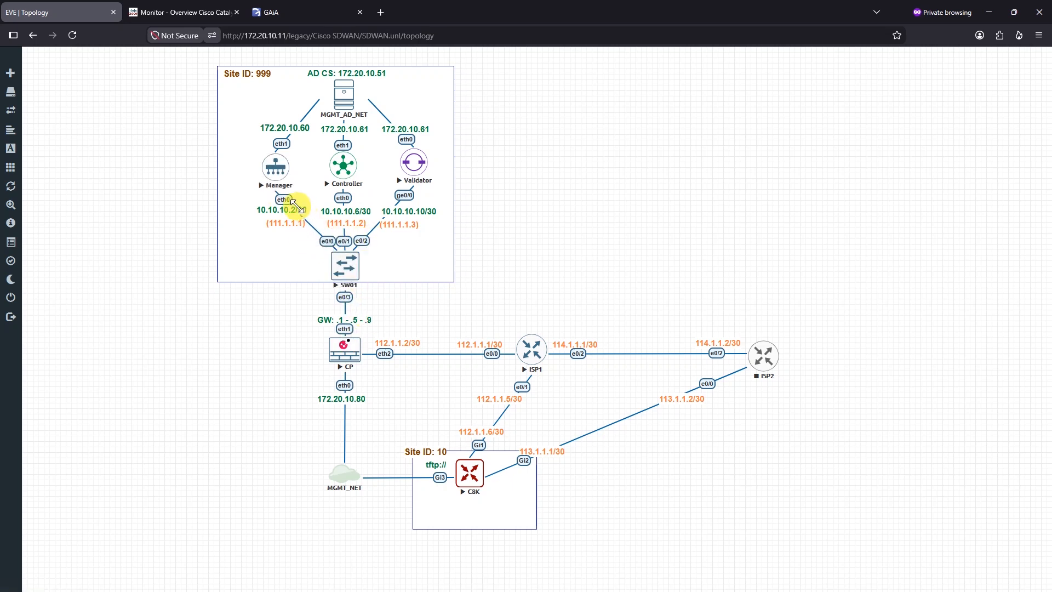
{"action": "left_click", "coordinate": [989, 12]}
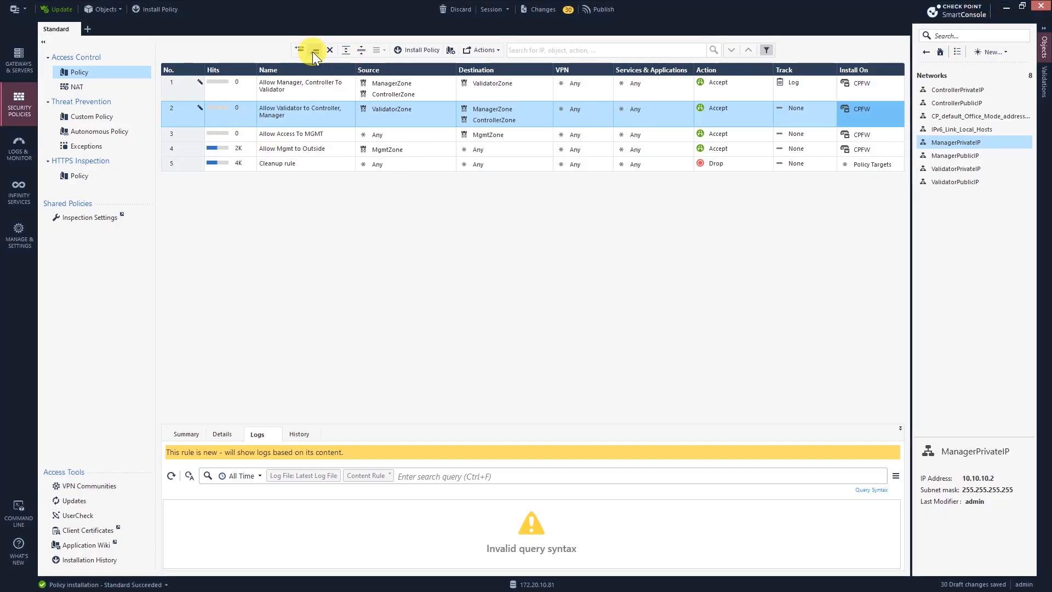
Step: Add a new rule below rule 2 and name it 'Allow Manager to Controller'
{"action": "left_click", "coordinate": [316, 51]}
{"action": "double_click", "coordinate": [279, 135]}
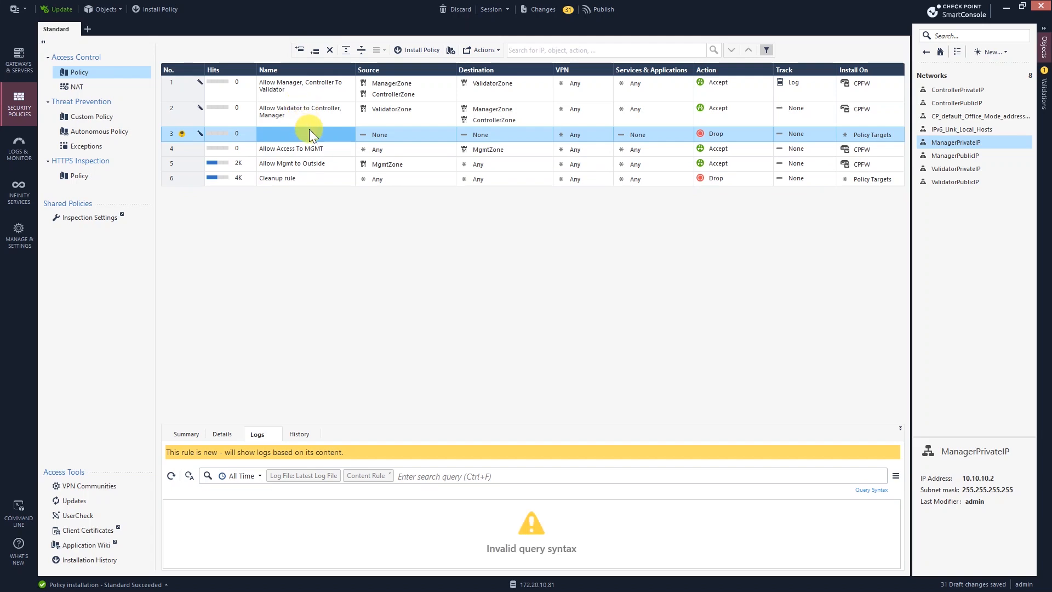
{"action": "double_click", "coordinate": [307, 132]}
{"action": "type", "text": "Akl"}
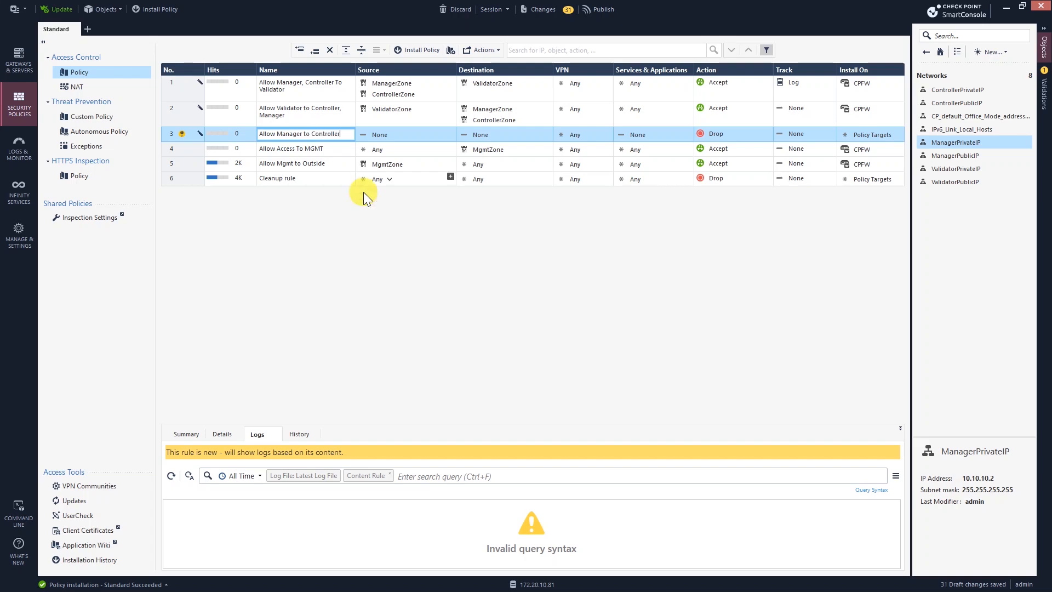
{"action": "left_click", "coordinate": [402, 132]}
Step: Set rule 3's source to ManagerZone and its destination to ControllerZone
{"action": "left_click", "coordinate": [394, 135]}
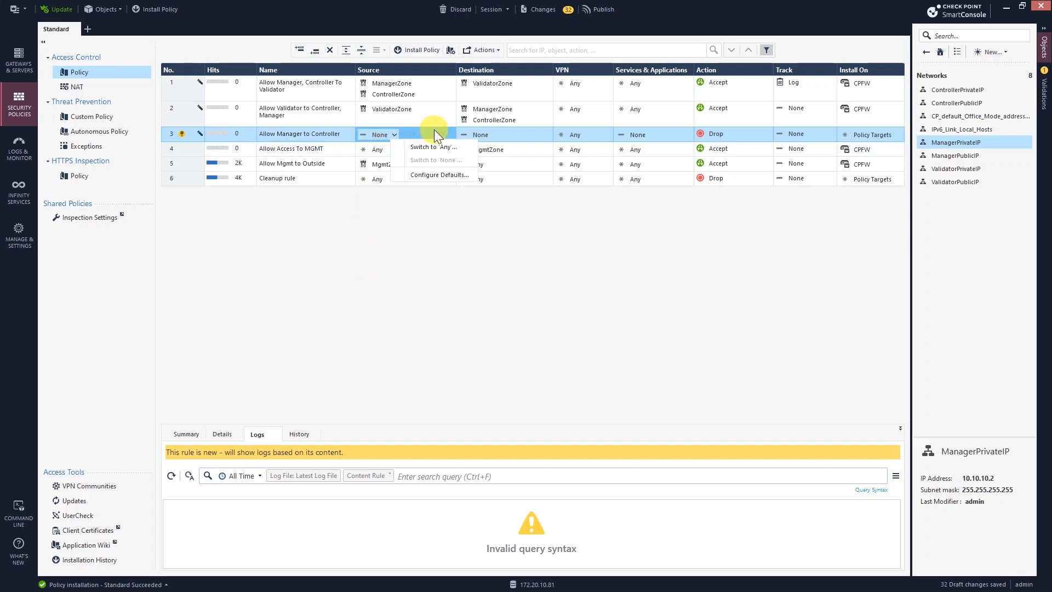
{"action": "left_click", "coordinate": [434, 129]}
{"action": "left_click", "coordinate": [451, 132]}
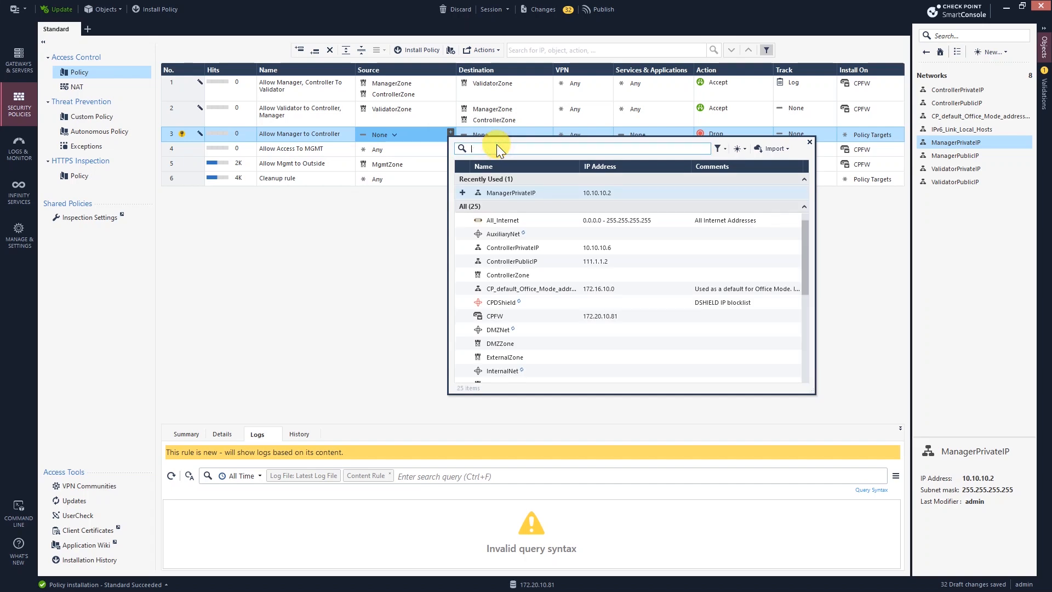
{"action": "type", "text": "manager"}
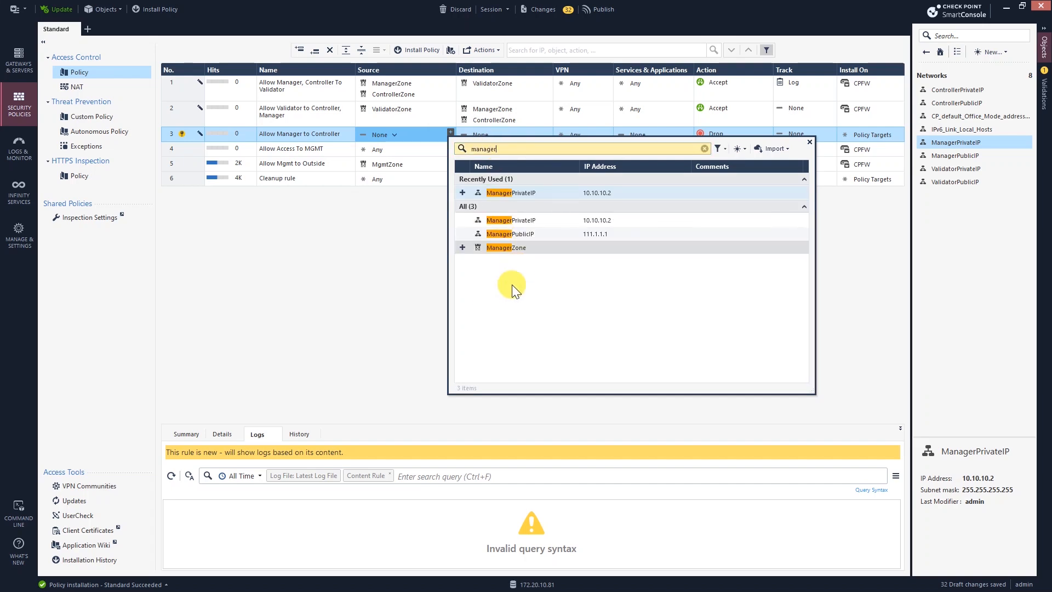
{"action": "left_click", "coordinate": [463, 247]}
{"action": "left_click", "coordinate": [343, 254]}
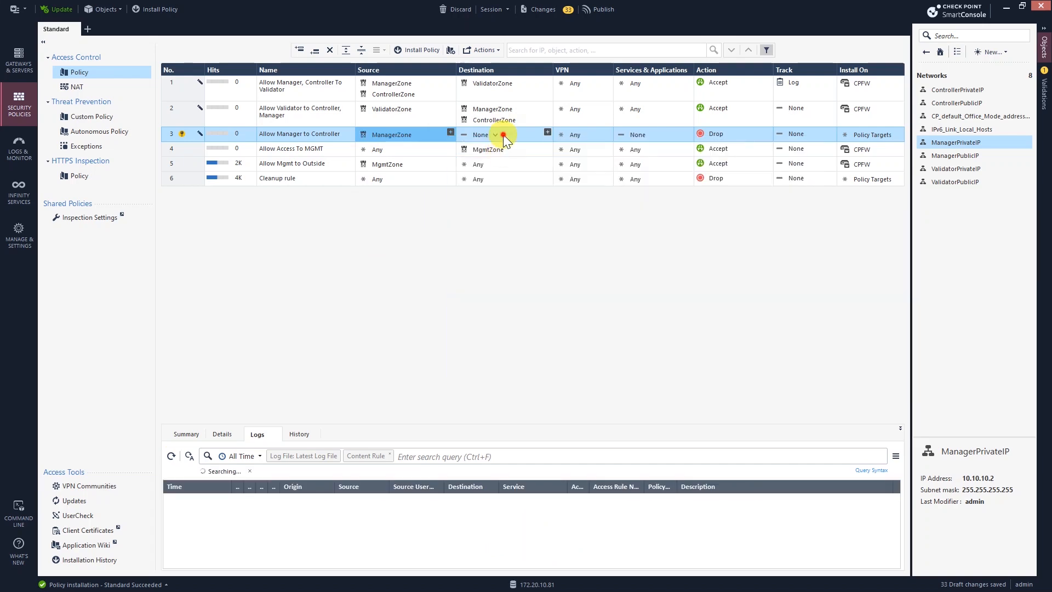
{"action": "left_click", "coordinate": [547, 132]}
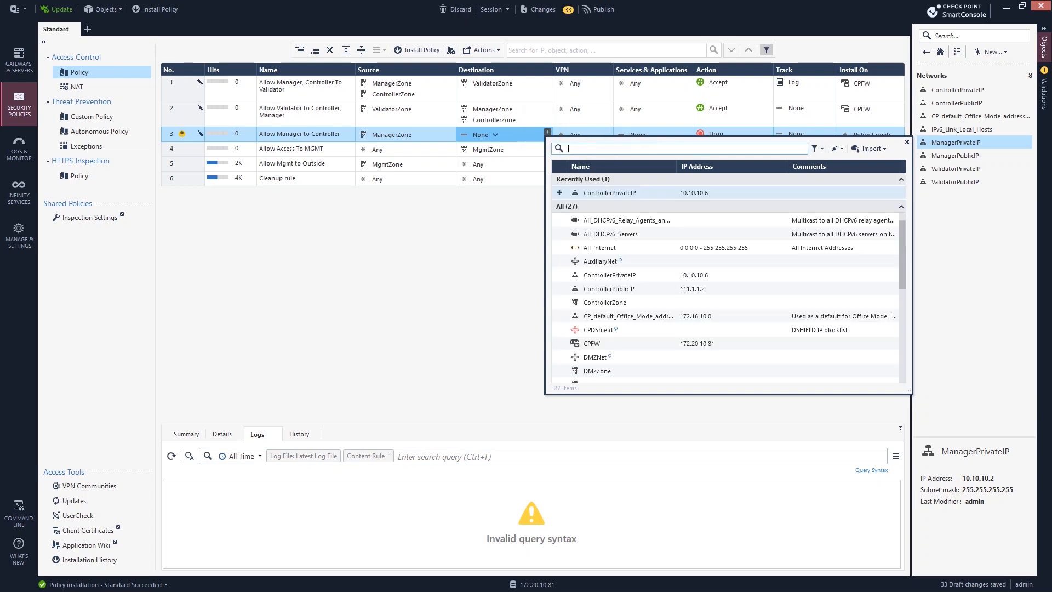
{"action": "type", "text": "controller"}
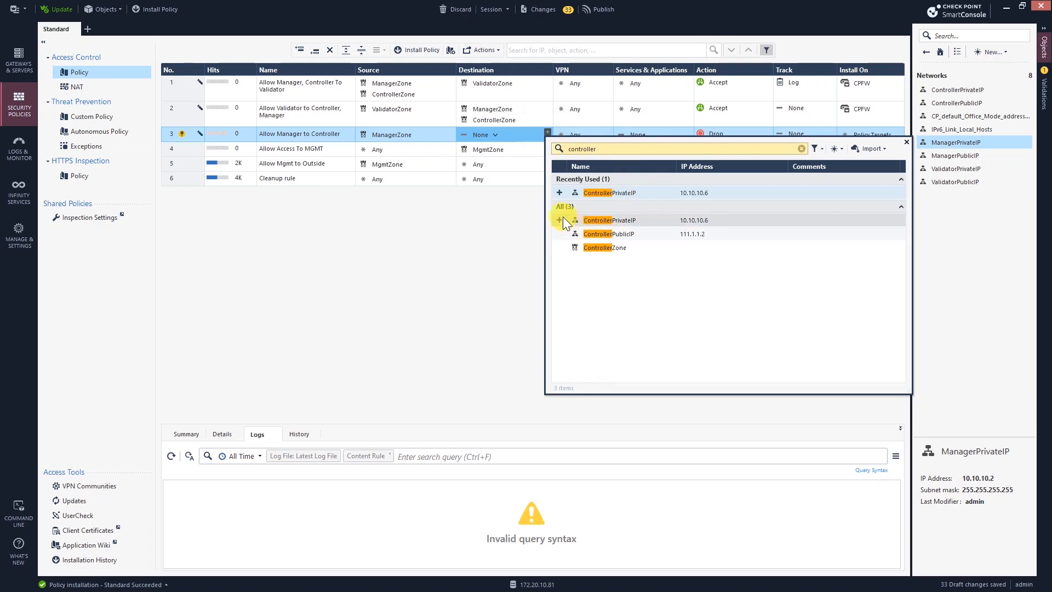
{"action": "left_click", "coordinate": [557, 248]}
{"action": "left_click", "coordinate": [441, 259]}
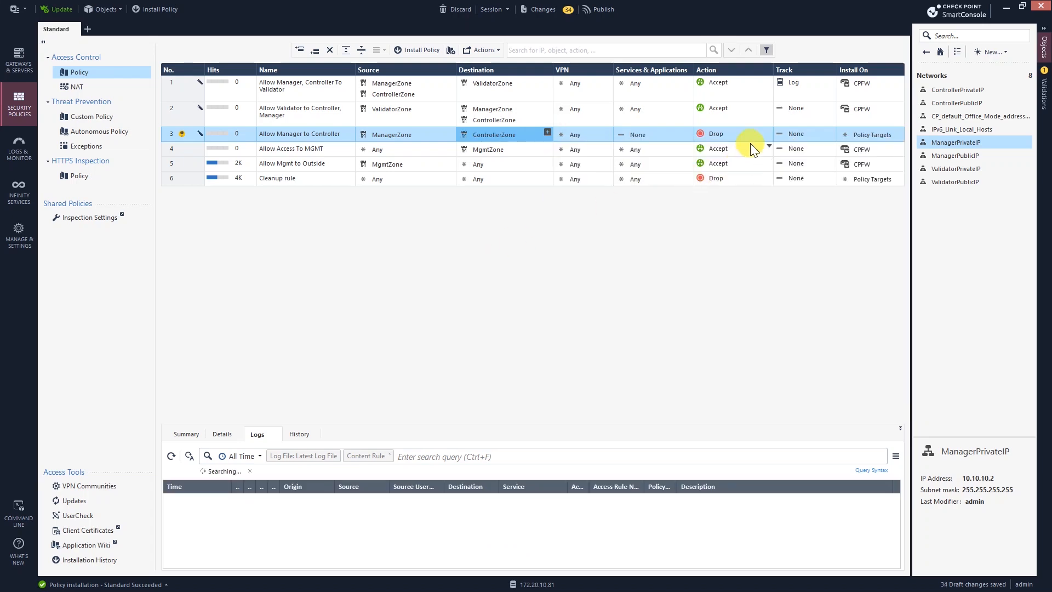
Step: Set rule 3's action to Accept, services to Any, and install it on CPFW
{"action": "left_click", "coordinate": [769, 132]}
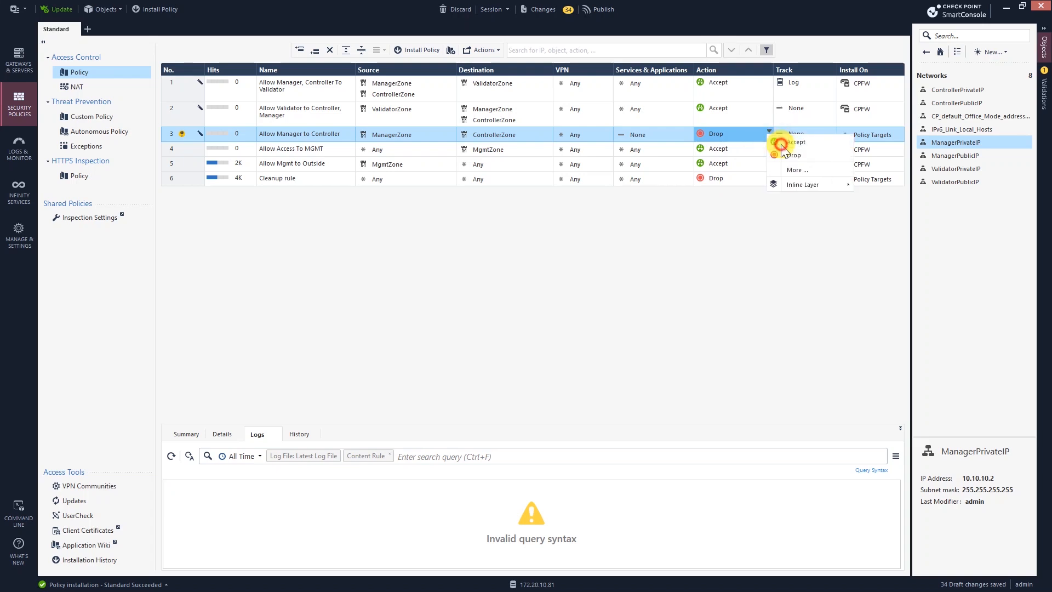
{"action": "left_click", "coordinate": [785, 142]}
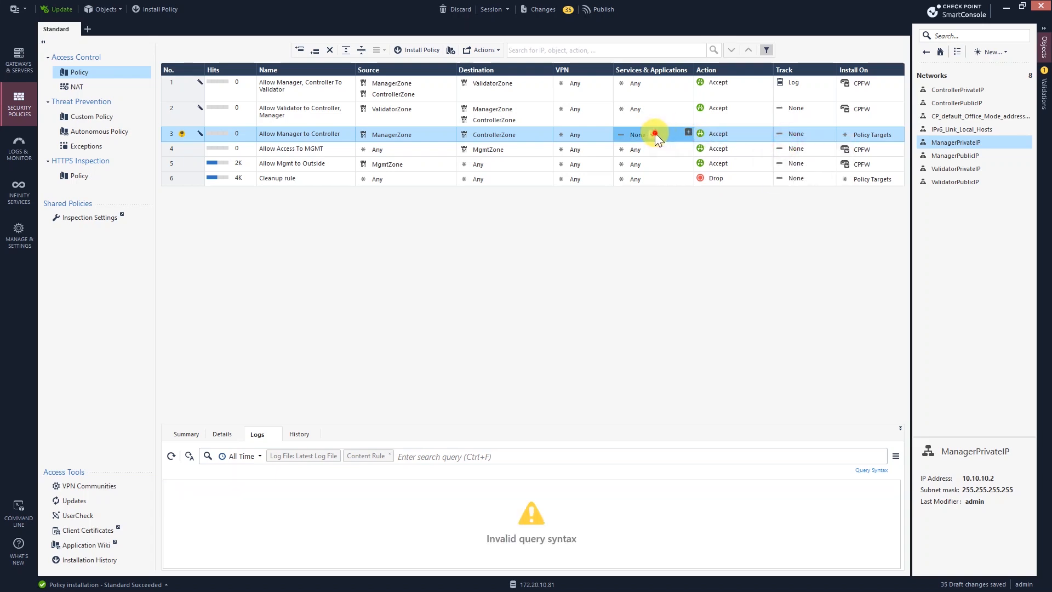
{"action": "left_click", "coordinate": [654, 133]}
{"action": "left_click", "coordinate": [677, 146]}
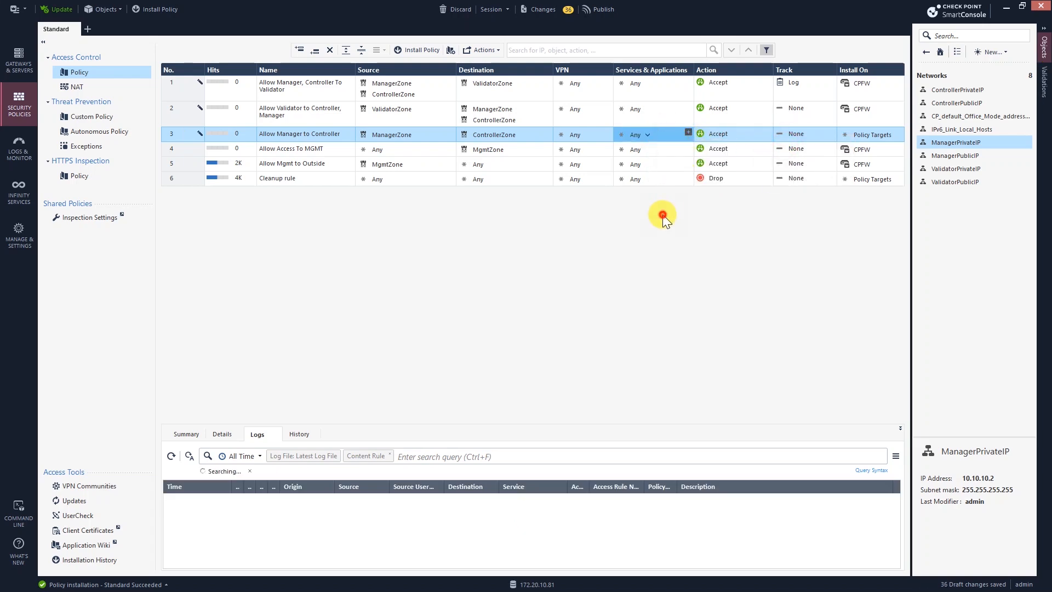
{"action": "left_click", "coordinate": [895, 133]}
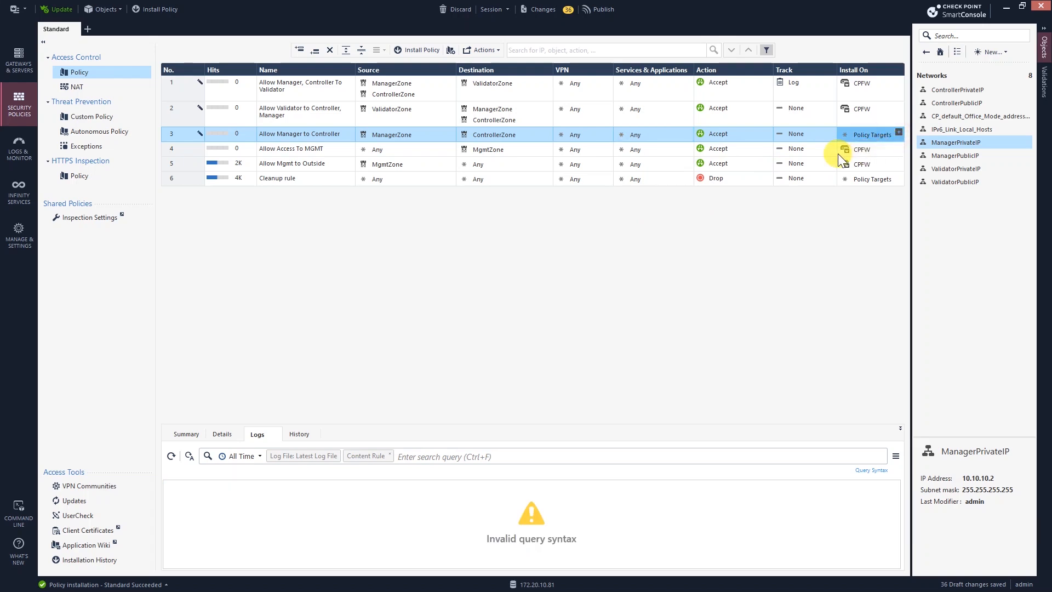
{"action": "left_click", "coordinate": [898, 133]}
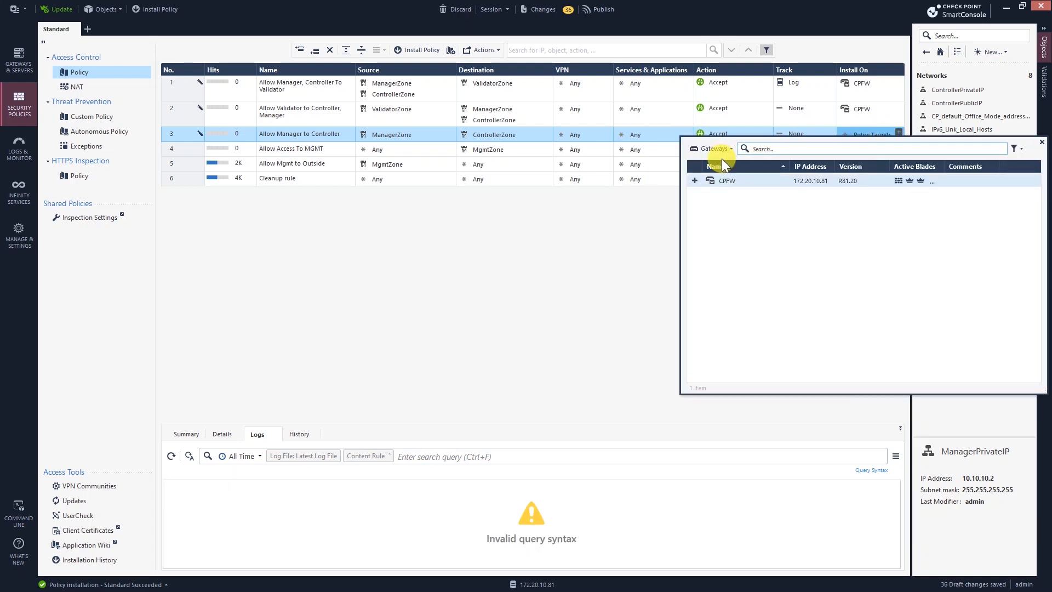
{"action": "left_click", "coordinate": [698, 183]}
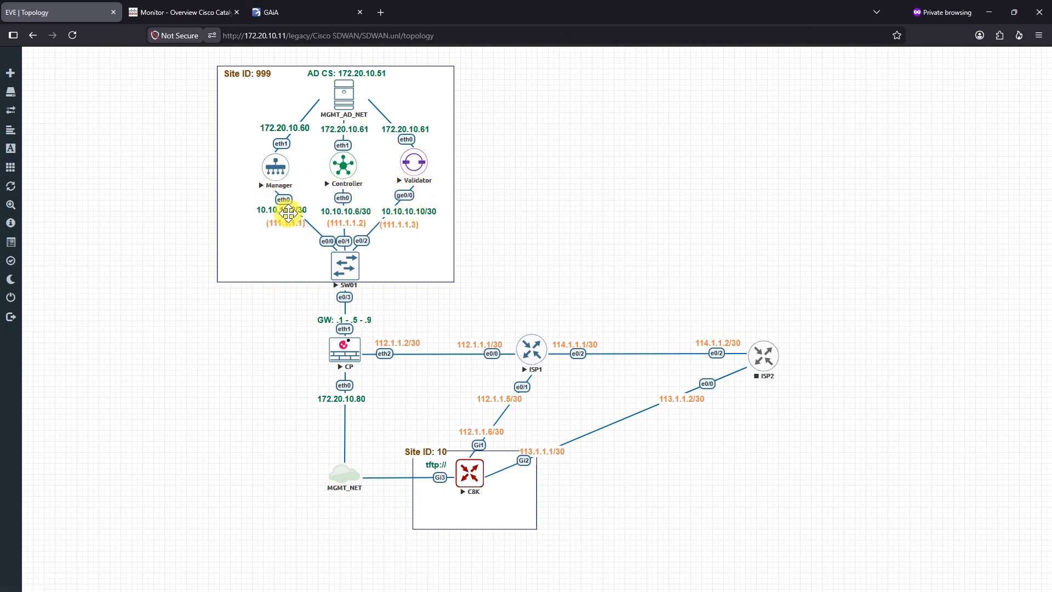
Step: Review the EVE-NG lab topology with SmartConsole minimized, then bring up the Manager's MobaXterm session
{"action": "left_click", "coordinate": [598, 195]}
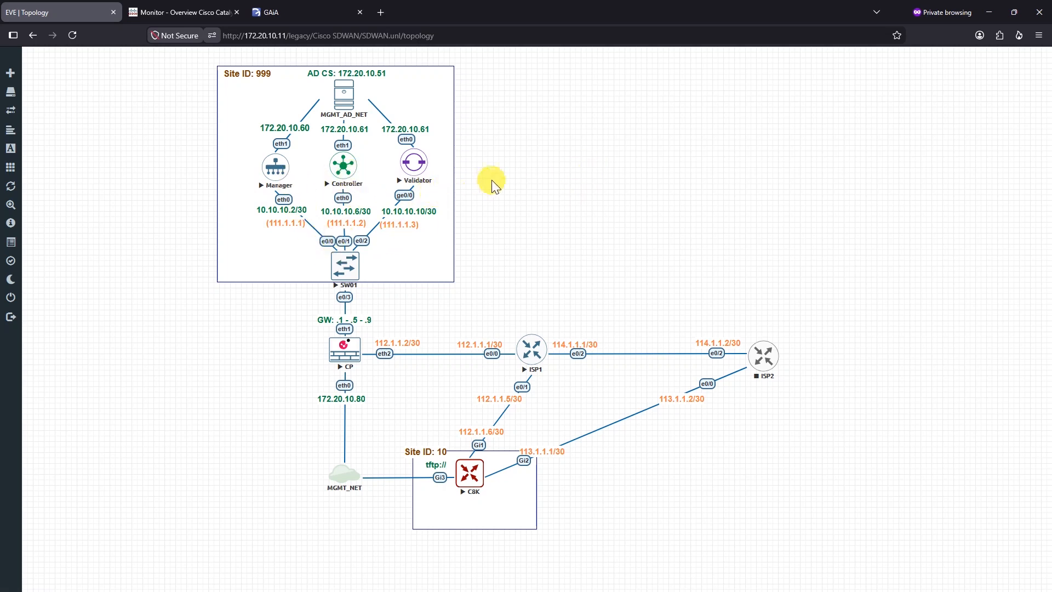
{"action": "key", "text": "alt+Tab"}
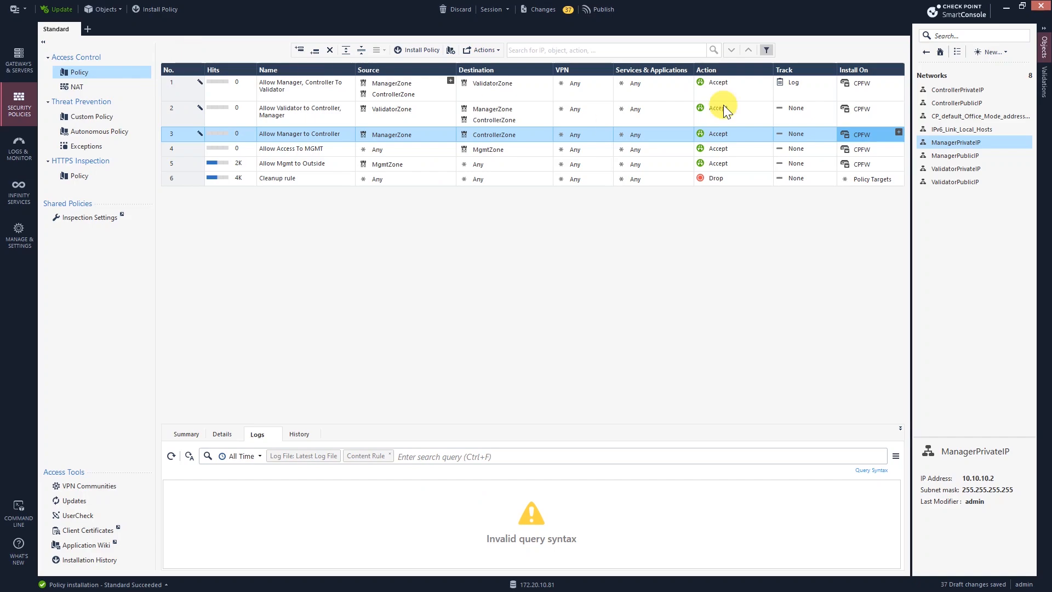
{"action": "left_click", "coordinate": [1006, 8]}
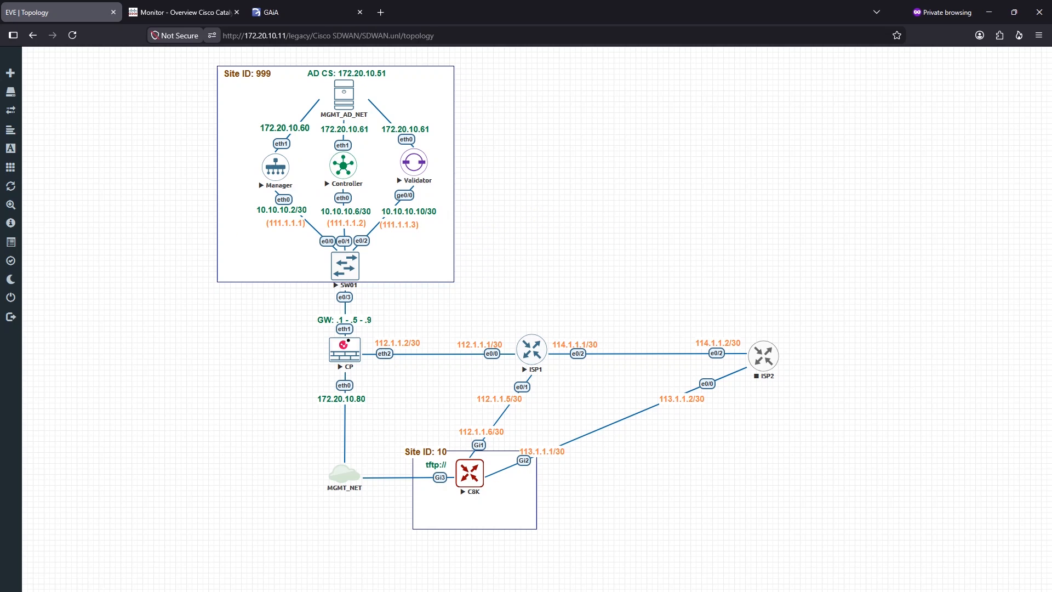
{"action": "key", "text": "alt+Tab"}
Step: Ping 10.10.10.10 from the Manager and Controller, and 10.10.10.2 from the Controller; none get replies
{"action": "type", "text": "ping 10.10.1"}
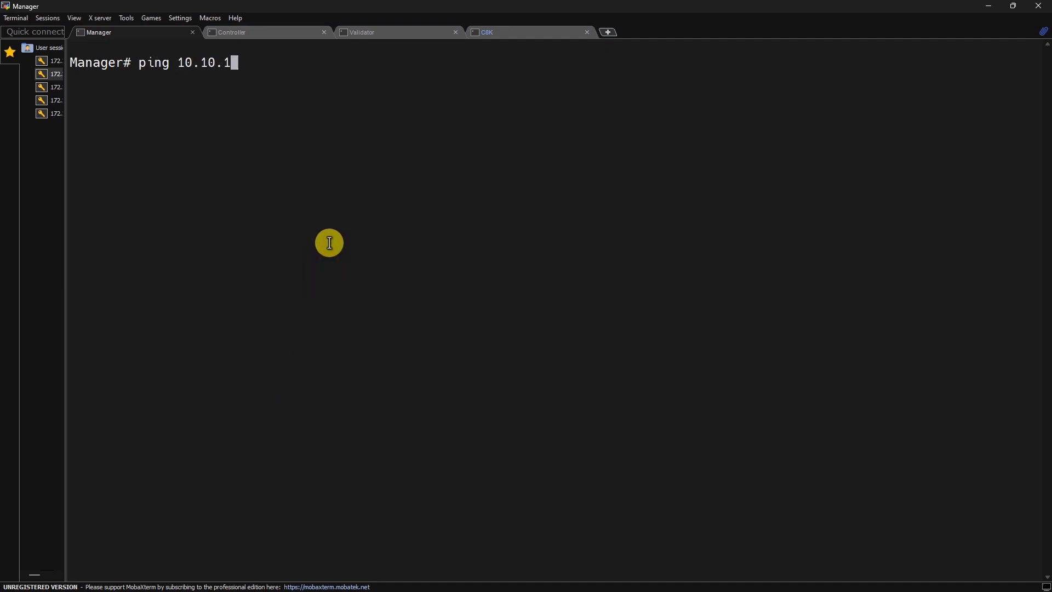
{"action": "type", "text": "0.10"}
{"action": "key", "text": "Return"}
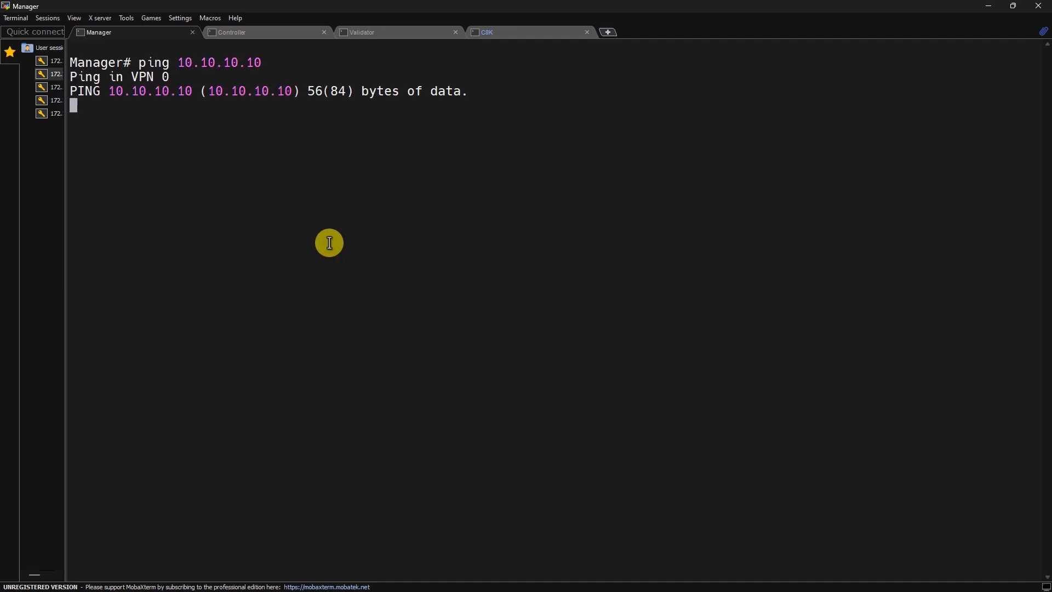
{"action": "left_click_drag", "start_coordinate": [120, 105], "coordinate": [361, 105]}
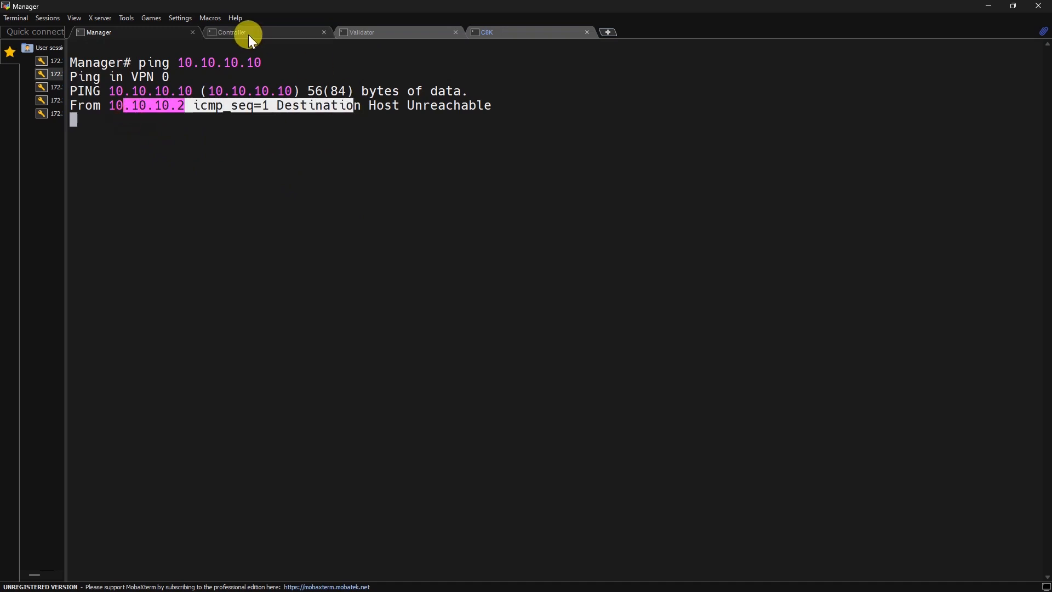
{"action": "left_click", "coordinate": [249, 34]}
{"action": "type", "text": "ping 10"}
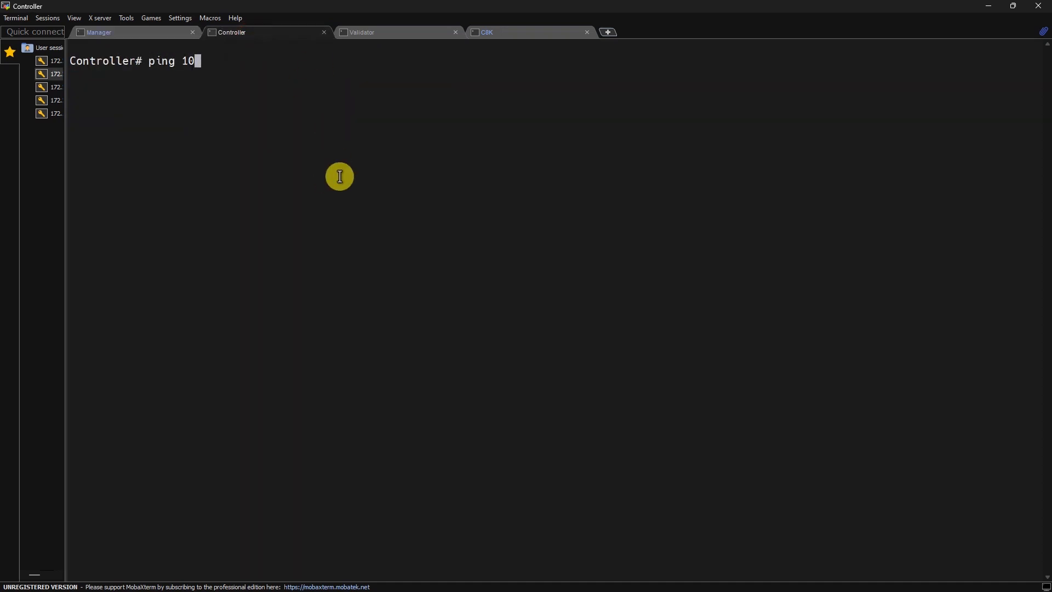
{"action": "type", "text": ".10.10.10"}
{"action": "key", "text": "Return"}
{"action": "key", "text": "ctrl+c"}
{"action": "key", "text": "Up"}
{"action": "key", "text": "BackSpace"}
{"action": "type", "text": "2"}
{"action": "key", "text": "Return"}
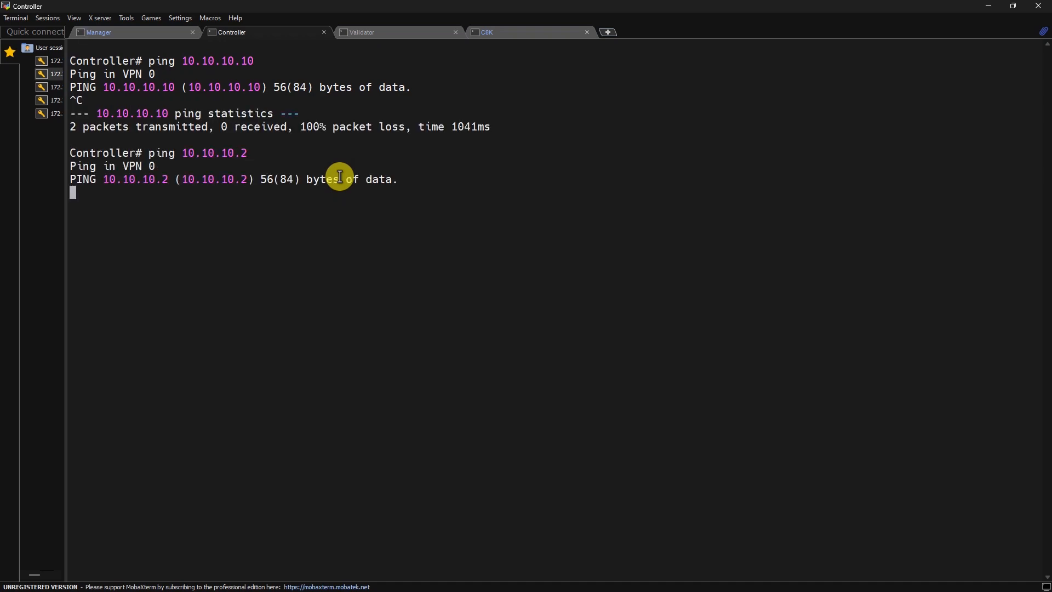
{"action": "key", "text": "ctrl+c"}
Step: From the Validator, ping 10.10.10.6 and 10.10.10.2, both showing 100% packet loss
{"action": "left_click", "coordinate": [420, 29]}
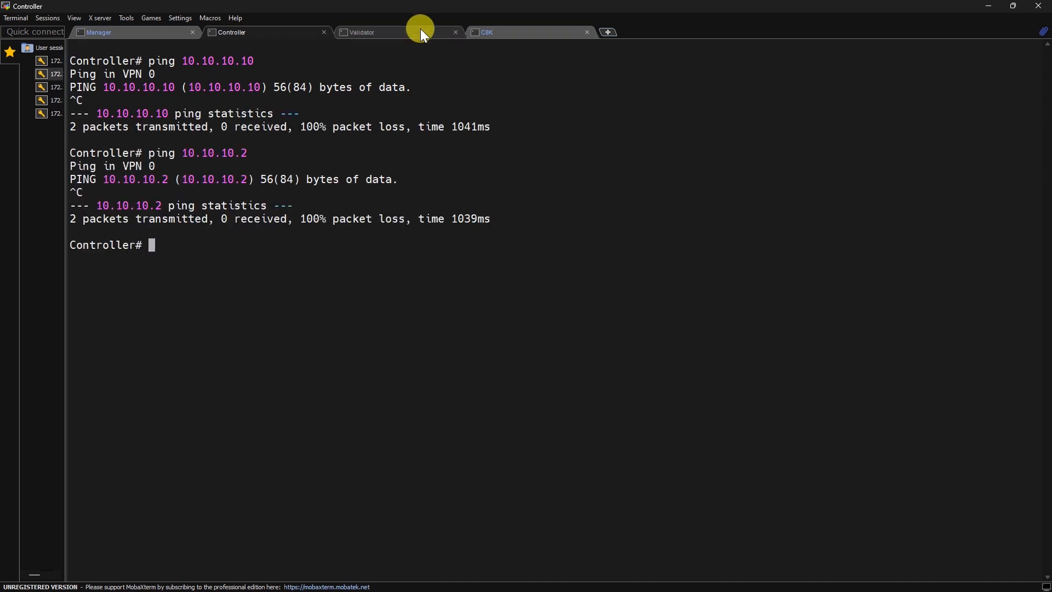
{"action": "type", "text": "ping 10.10.10.6"}
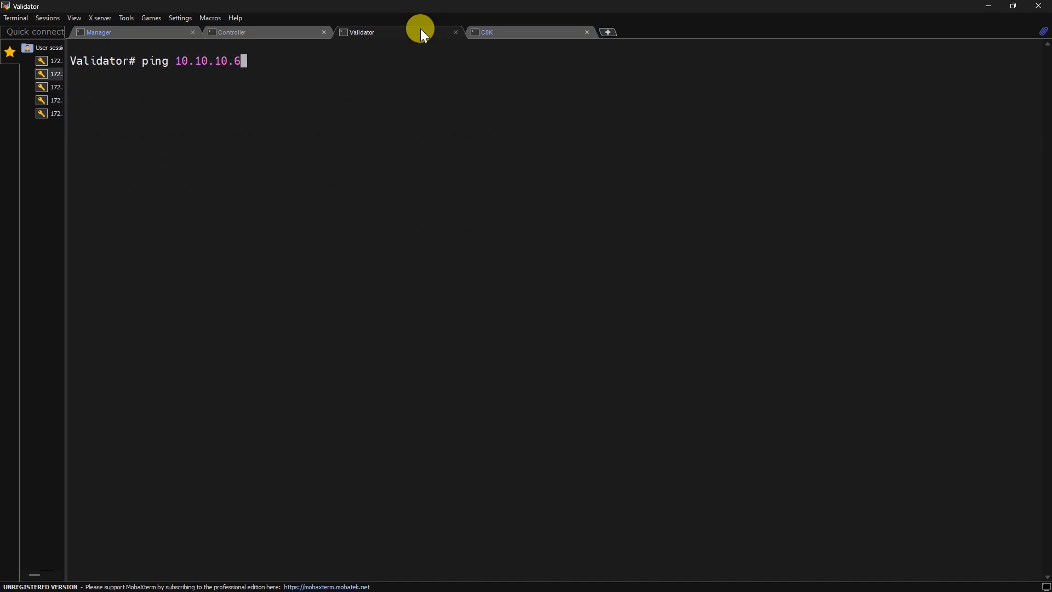
{"action": "key", "text": "Return"}
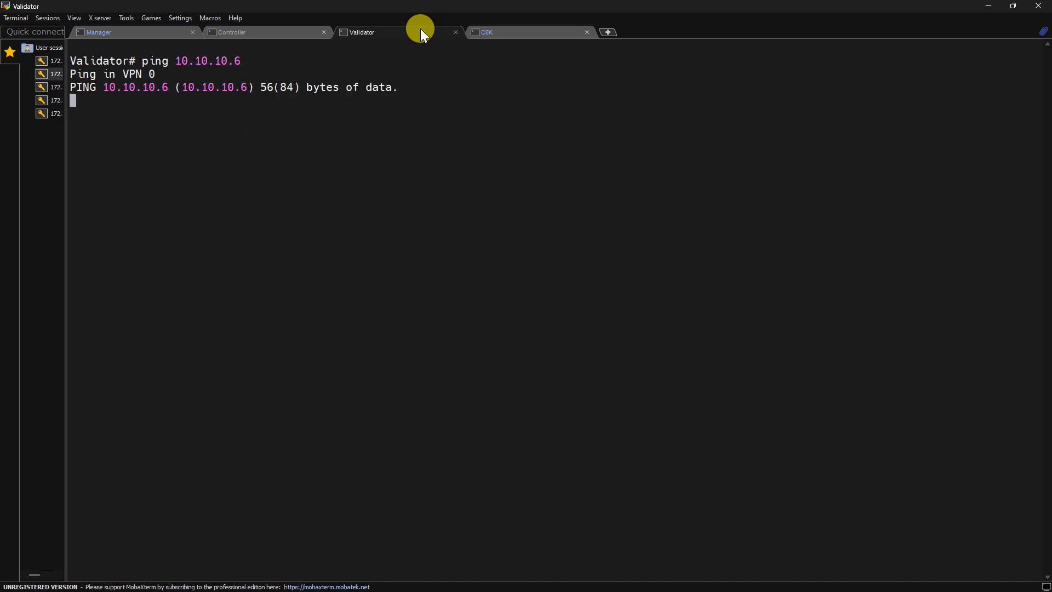
{"action": "key", "text": "ctrl+c"}
{"action": "key", "text": "Up"}
{"action": "key", "text": "BackSpace"}
{"action": "type", "text": "2"}
{"action": "key", "text": "Return"}
{"action": "key", "text": "ctrl+c"}
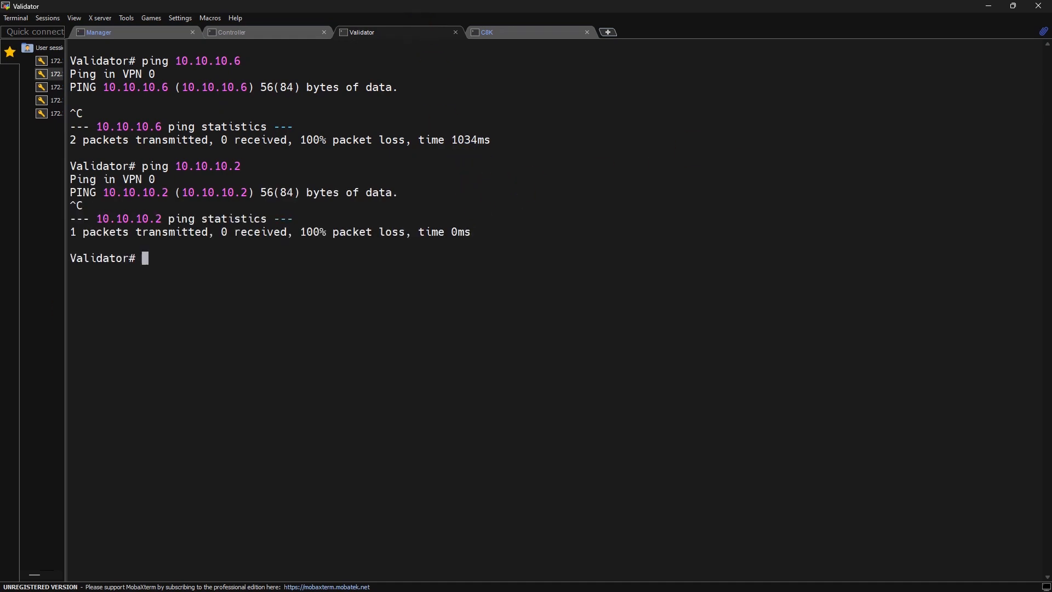
{"action": "key", "text": "alt+Tab"}
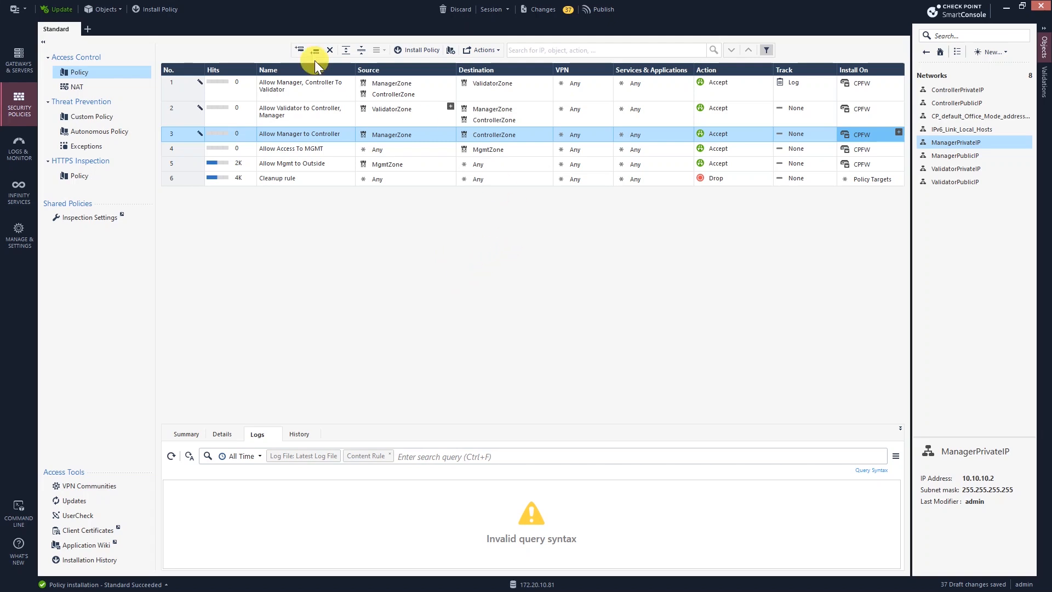
Step: Publish and install the Standard policy on CPFW, confirm success, then retry the Validator's ping to 10.10.10.2
{"action": "left_click", "coordinate": [169, 11]}
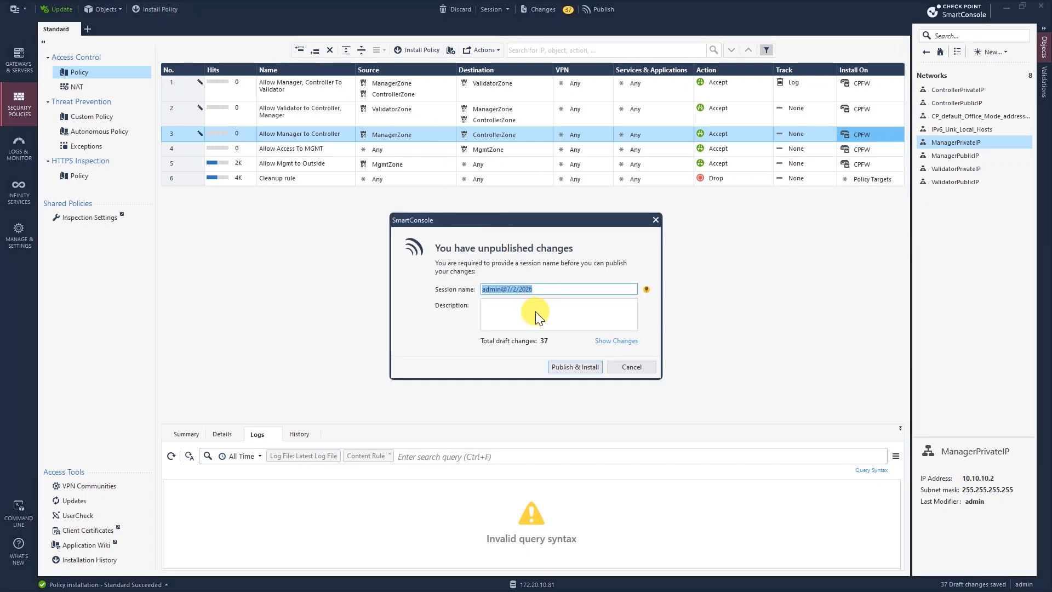
{"action": "left_click", "coordinate": [565, 366]}
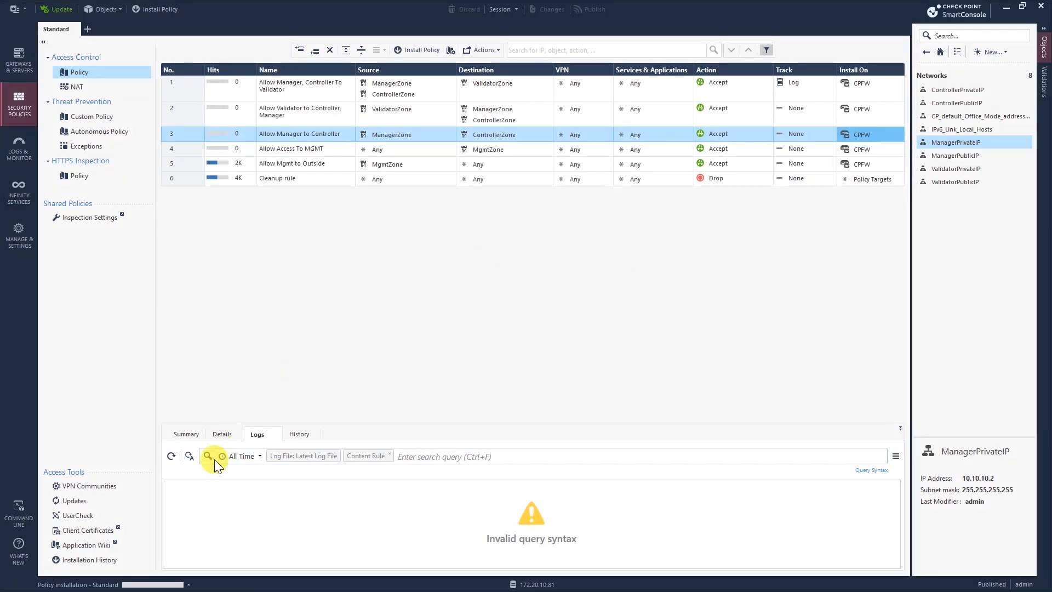
{"action": "left_click", "coordinate": [189, 585]}
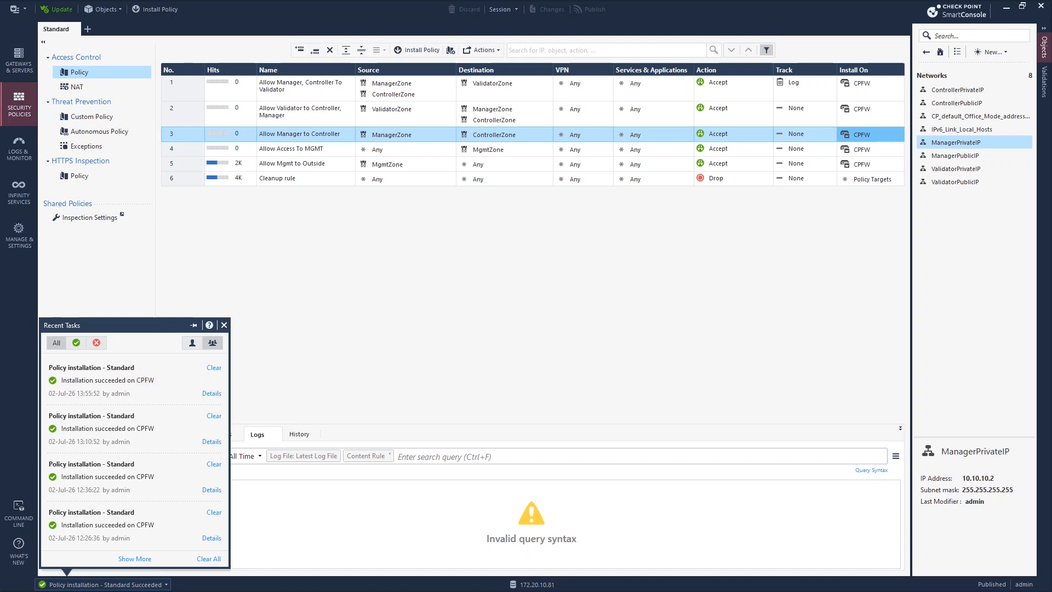
{"action": "left_click", "coordinate": [353, 282]}
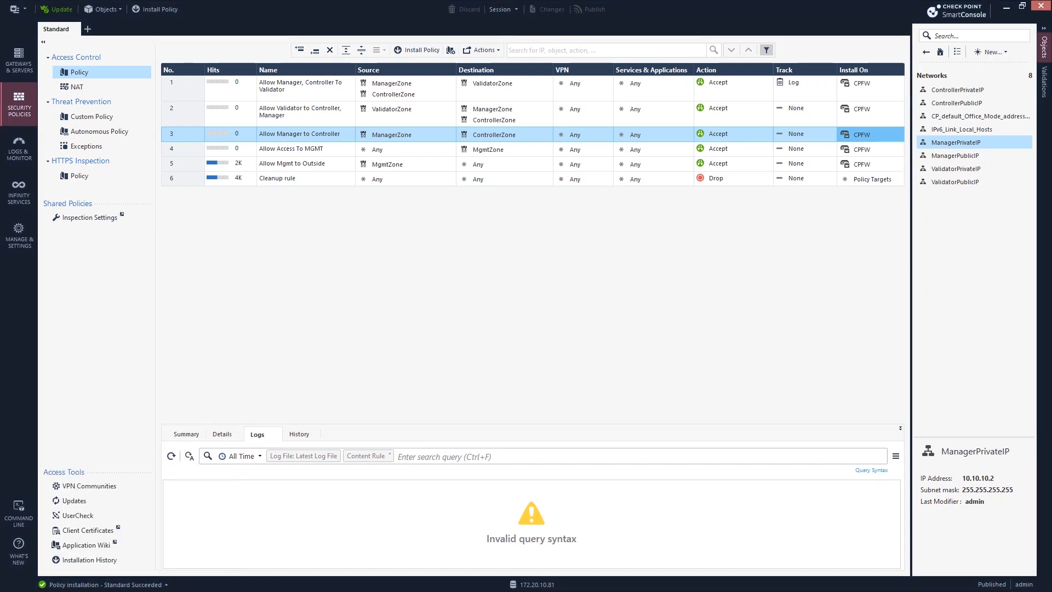
{"action": "key", "text": "alt+Tab"}
{"action": "key", "text": "Up"}
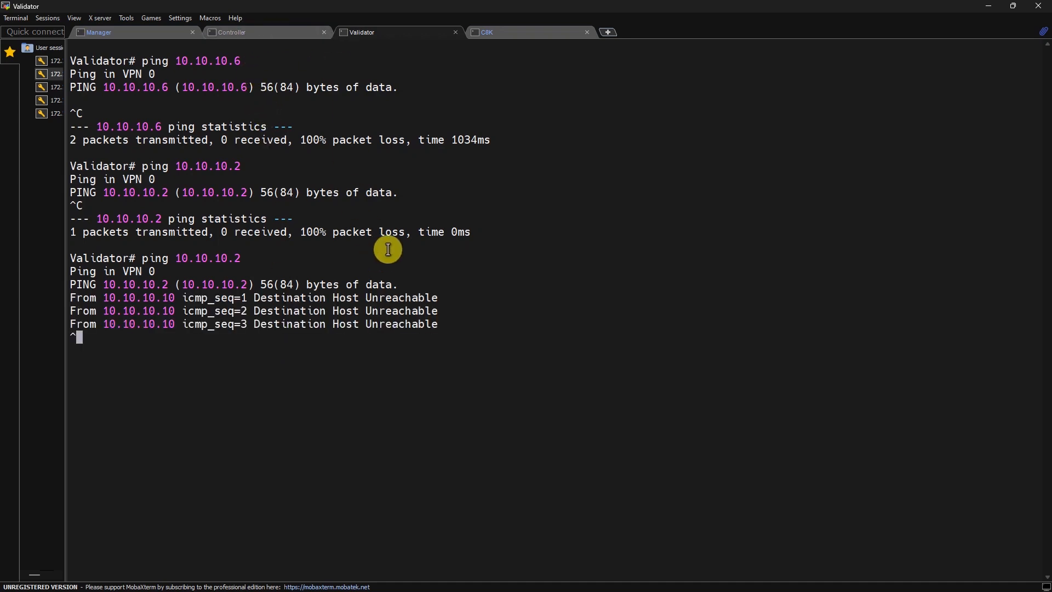
Step: Ping 10.10.10.6 from the Validator, then review its VPN 0 config showing 10.10.10.10/24 and next hop 10.10.10.9
{"action": "key", "text": "Up"}
{"action": "key", "text": "BackSpace"}
{"action": "type", "text": "6"}
{"action": "key", "text": "Return"}
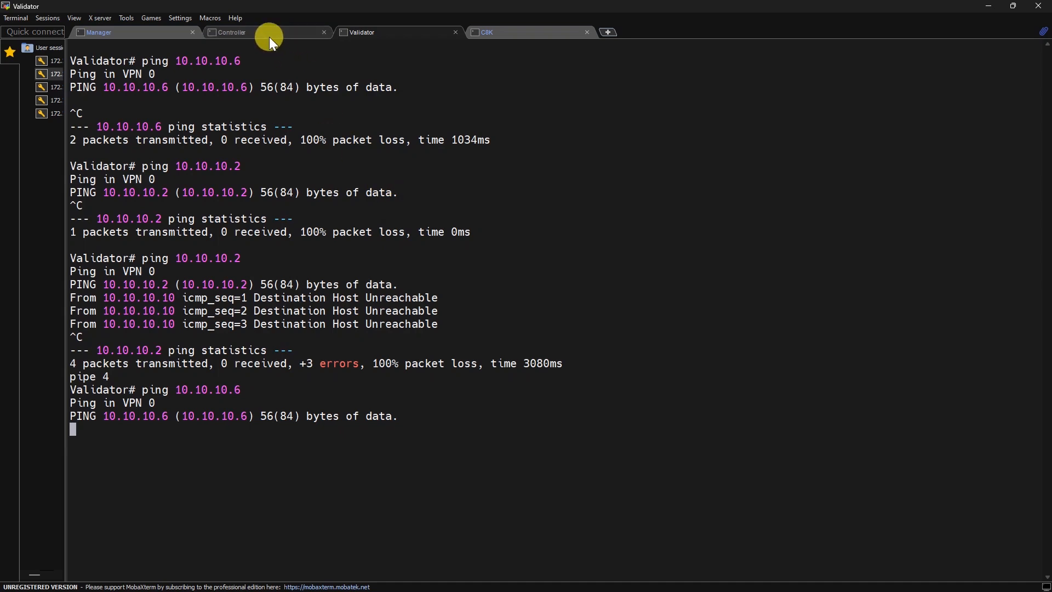
{"action": "key", "text": "ctrl+c"}
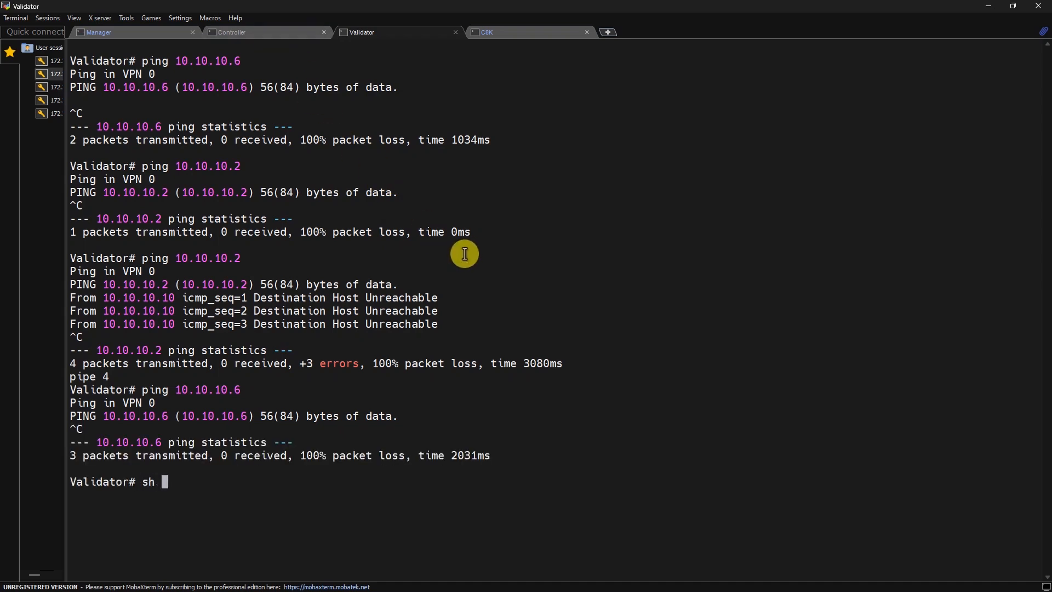
{"action": "type", "text": "sh run vpn 0"}
{"action": "key", "text": "Return"}
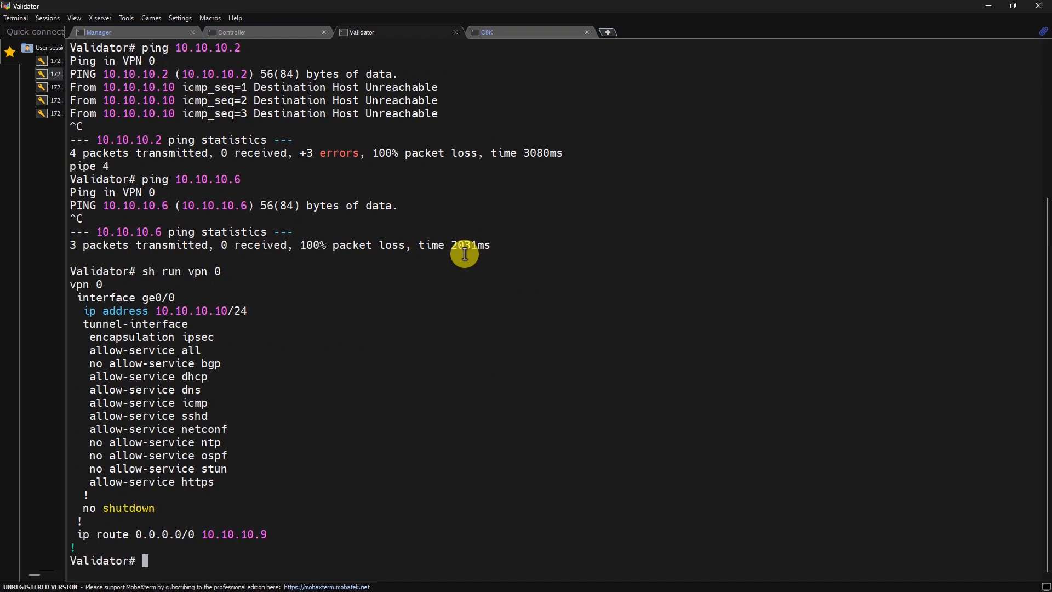
{"action": "double_click", "coordinate": [235, 532]}
{"action": "double_click", "coordinate": [200, 311]}
{"action": "double_click", "coordinate": [242, 313]}
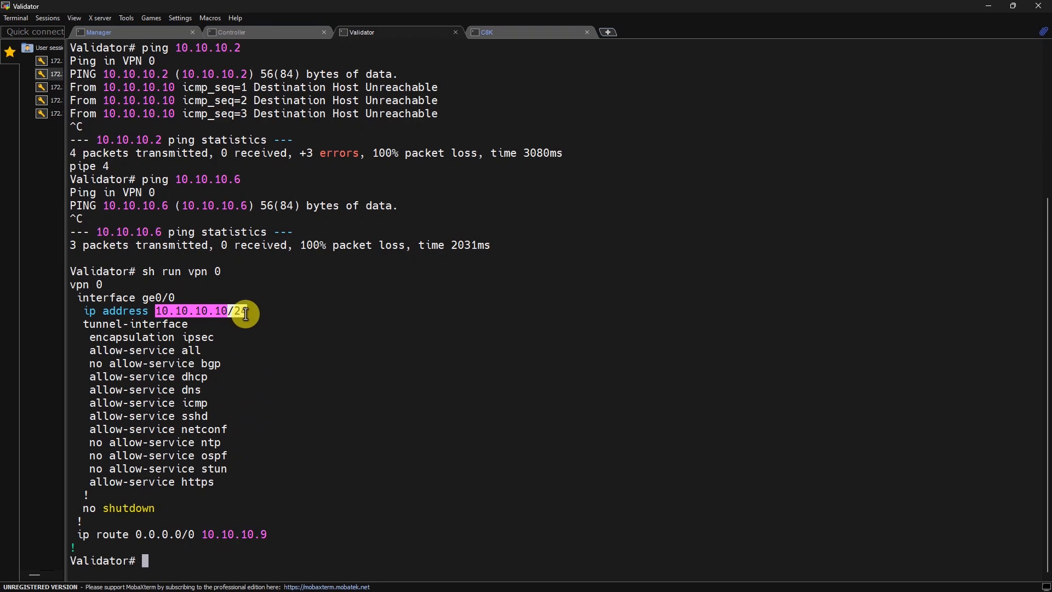
{"action": "left_click", "coordinate": [246, 314]}
Step: Set ge0/0 under VPN 0 to 10.10.10.10/30, commit, and exit configuration mode
{"action": "type", "text": "conf t"}
{"action": "key", "text": "Return"}
{"action": "type", "text": "bpn"}
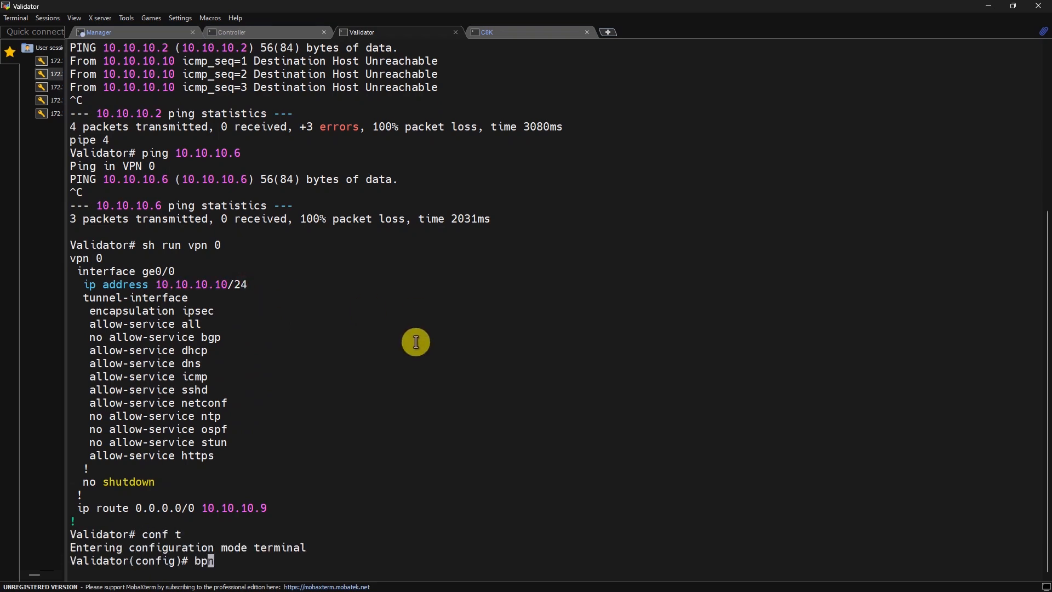
{"action": "key", "text": "BackSpace"}
{"action": "key", "text": "BackSpace"}
{"action": "key", "text": "BackSpace"}
{"action": "type", "text": "vpn 0"}
{"action": "key", "text": "Return"}
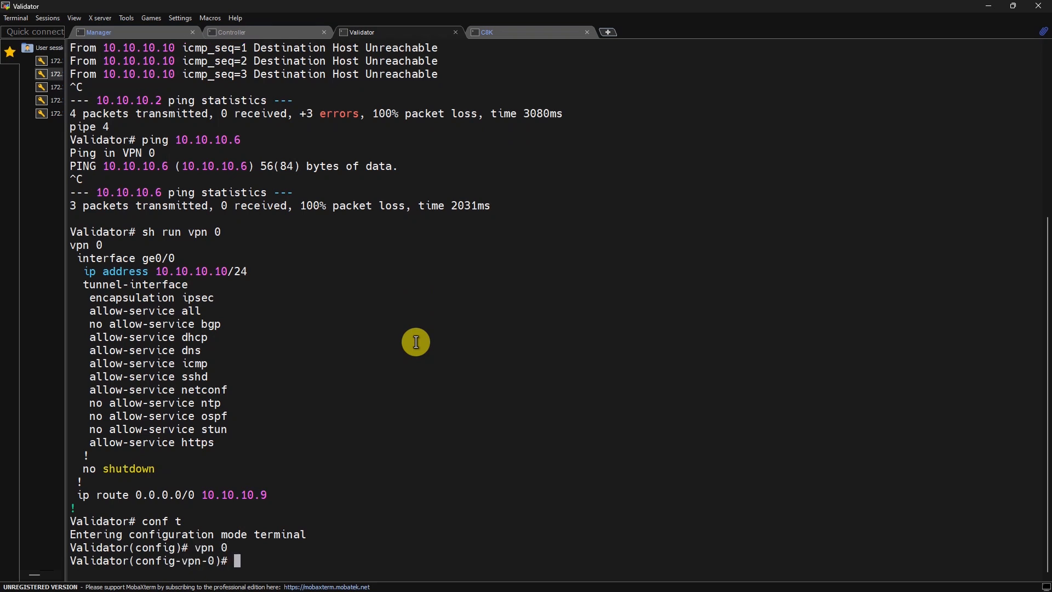
{"action": "type", "text": "interface "}
{"action": "type", "text": "ge0/0"}
{"action": "key", "text": "Return"}
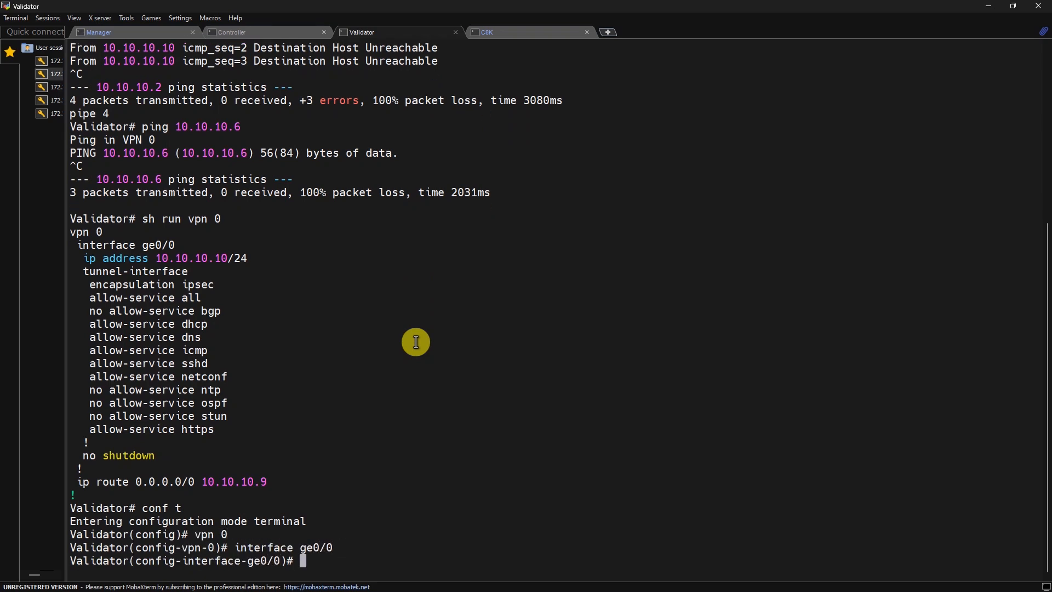
{"action": "type", "text": "ip add 10.10.10.10/30"}
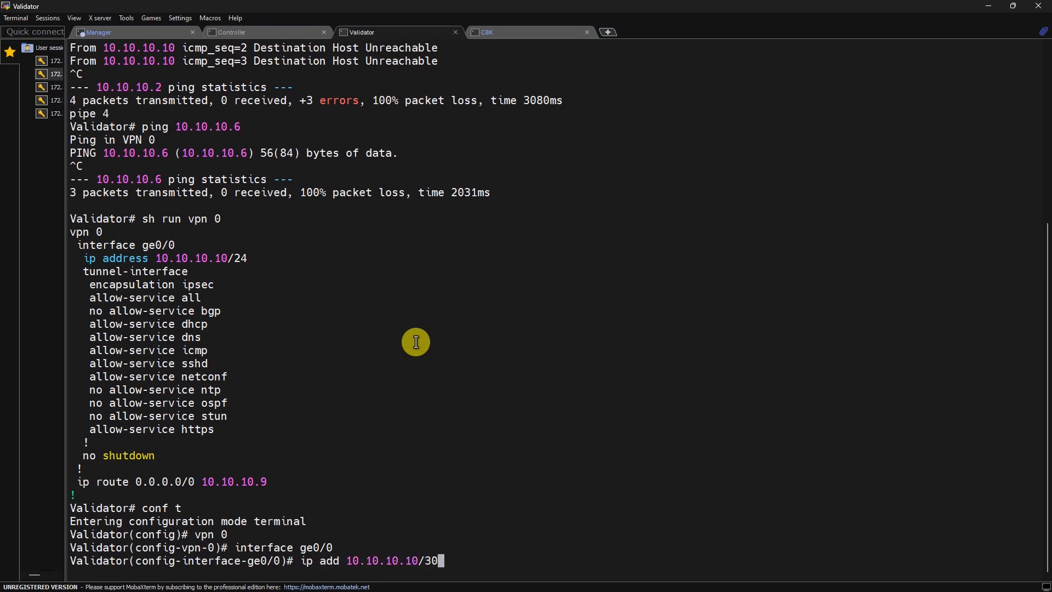
{"action": "key", "text": "Return"}
{"action": "type", "text": "commit"}
{"action": "key", "text": "Return"}
{"action": "type", "text": "end"}
{"action": "key", "text": "Return"}
Step: Restart the Validator's ping to 10.10.10.6
{"action": "type", "text": "sh run vpn 0"}
{"action": "key", "text": "Up"}
{"action": "key", "text": "Return"}
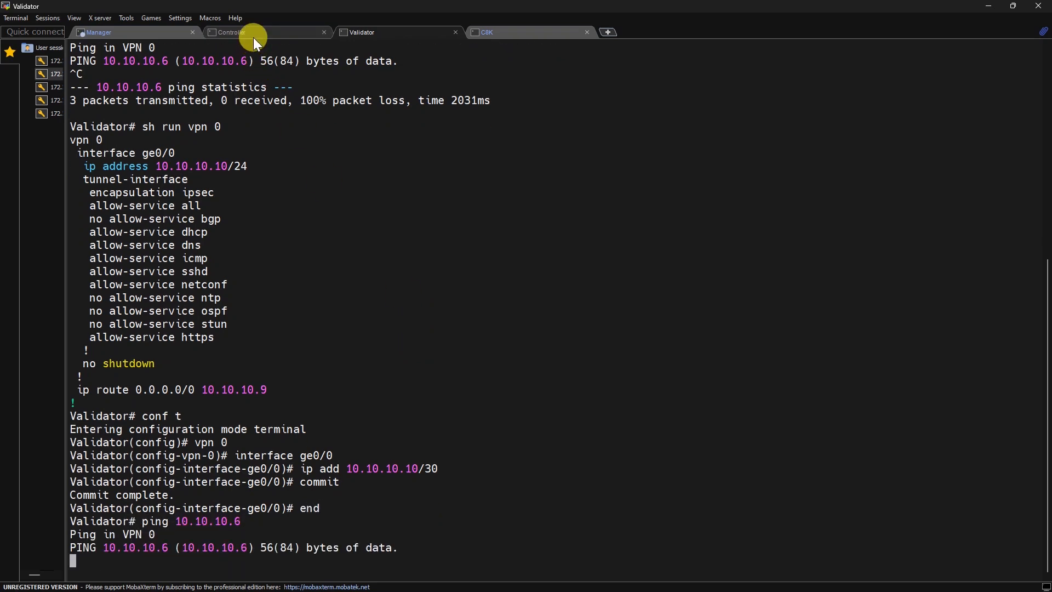
Step: Show the Controller's VPN 0 running configuration with sh run vpn 0
{"action": "left_click", "coordinate": [253, 38]}
{"action": "key", "text": "Return"}
{"action": "type", "text": "sh run vpn 0"}
{"action": "key", "text": "Return"}
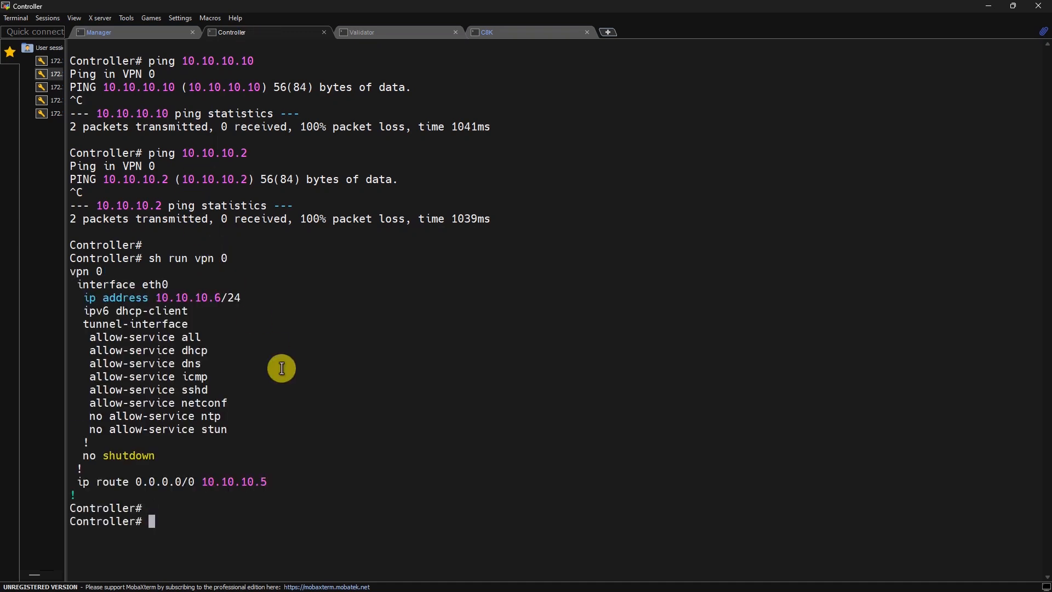
Step: Set the Controller's eth0 under VPN 0 to 10.10.10.6/30 and commit the change
{"action": "type", "text": "confg"}
{"action": "key", "text": "BackSpace"}
{"action": "key", "text": "BackSpace"}
{"action": "key", "text": "BackSpace"}
{"action": "key", "text": "BackSpace"}
{"action": "type", "text": "conf"}
{"action": "key", "text": "BackSpace"}
{"action": "key", "text": "BackSpace"}
{"action": "key", "text": "BackSpace"}
{"action": "key", "text": "BackSpace"}
{"action": "type", "text": "conf t"}
{"action": "key", "text": "Return"}
{"action": "type", "text": "vpn 0"}
{"action": "key", "text": "Return"}
{"action": "type", "text": "int eth0"}
{"action": "key", "text": "Return"}
{"action": "type", "text": "ip "}
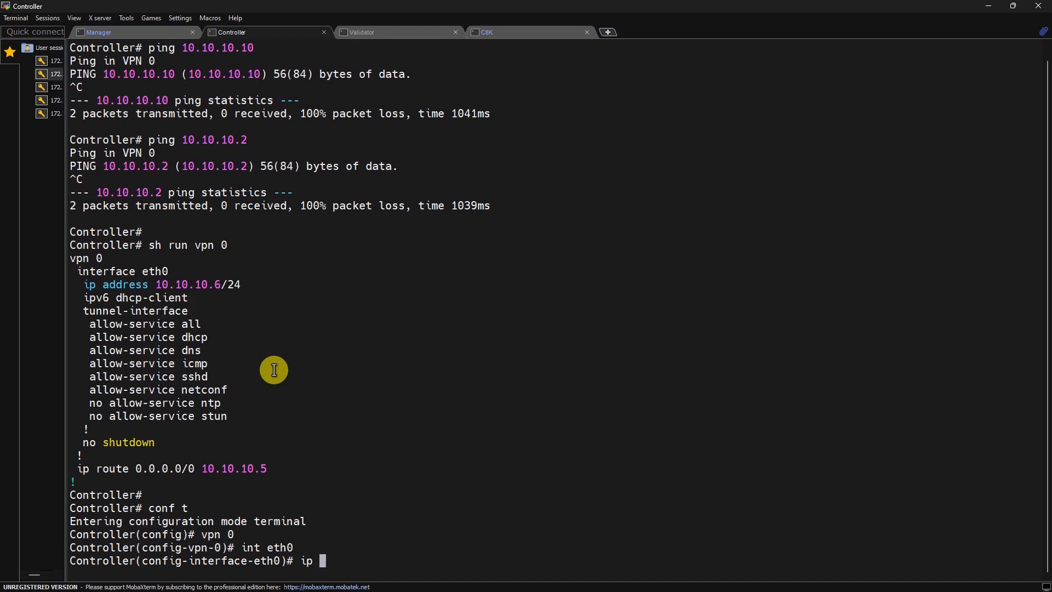
{"action": "type", "text": "add 10.10.10.6/43"}
{"action": "type", "text": "30"}
{"action": "key", "text": "Return"}
{"action": "type", "text": "commit"}
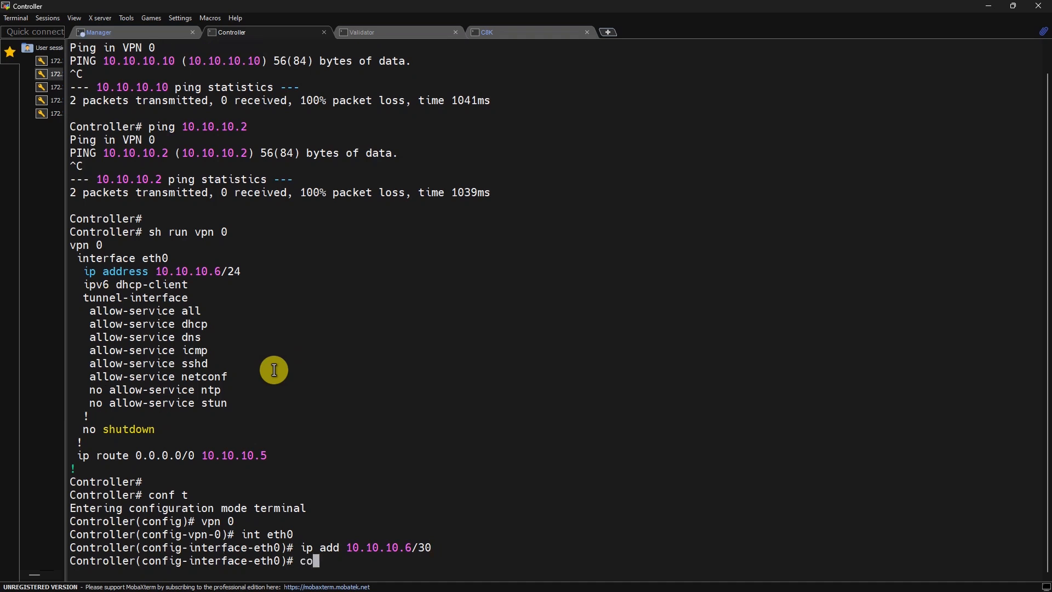
{"action": "key", "text": "Return"}
{"action": "left_click", "coordinate": [370, 33]}
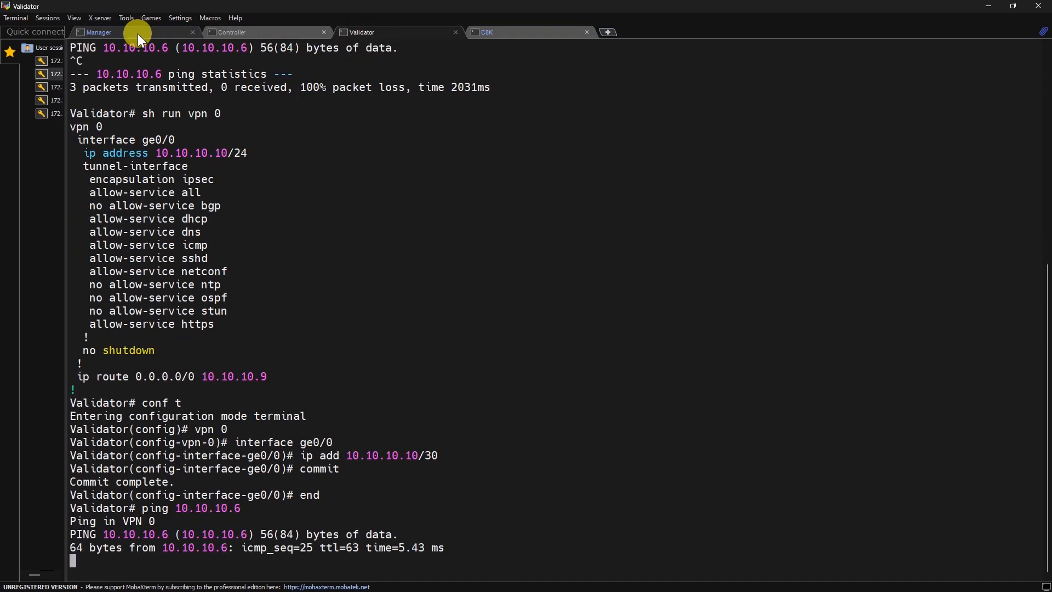
Step: Stop the Manager's ping and list its VPN 0 running configuration
{"action": "left_click", "coordinate": [122, 31]}
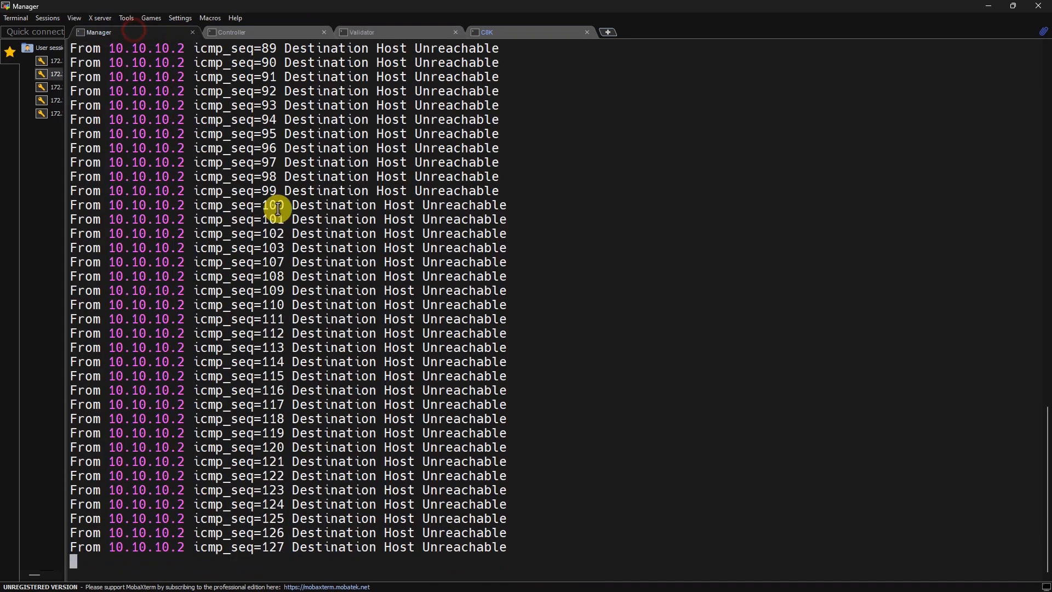
{"action": "key", "text": "Return"}
{"action": "key", "text": "Return"}
{"action": "type", "text": "sh ru"}
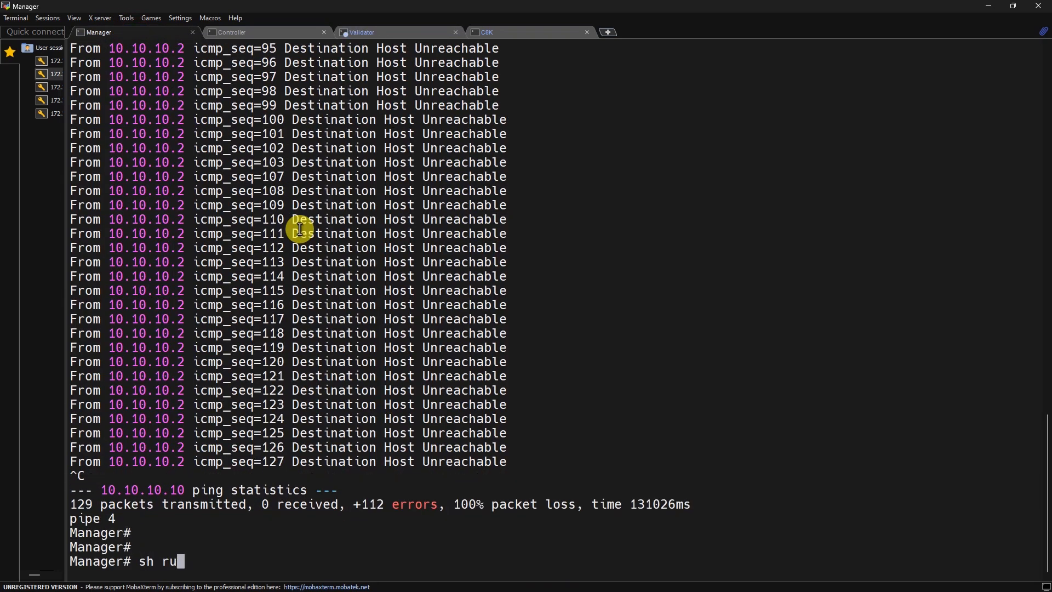
{"action": "type", "text": "n vpn 0"}
{"action": "key", "text": "Return"}
Step: Set the Manager's eth0 under VPN 0 to 10.10.10.2/30 and commit
{"action": "key", "text": "Return"}
{"action": "type", "text": "conf t"}
{"action": "key", "text": "Return"}
{"action": "type", "text": "vpn 0"}
{"action": "key", "text": "Return"}
{"action": "type", "text": "int eth0"}
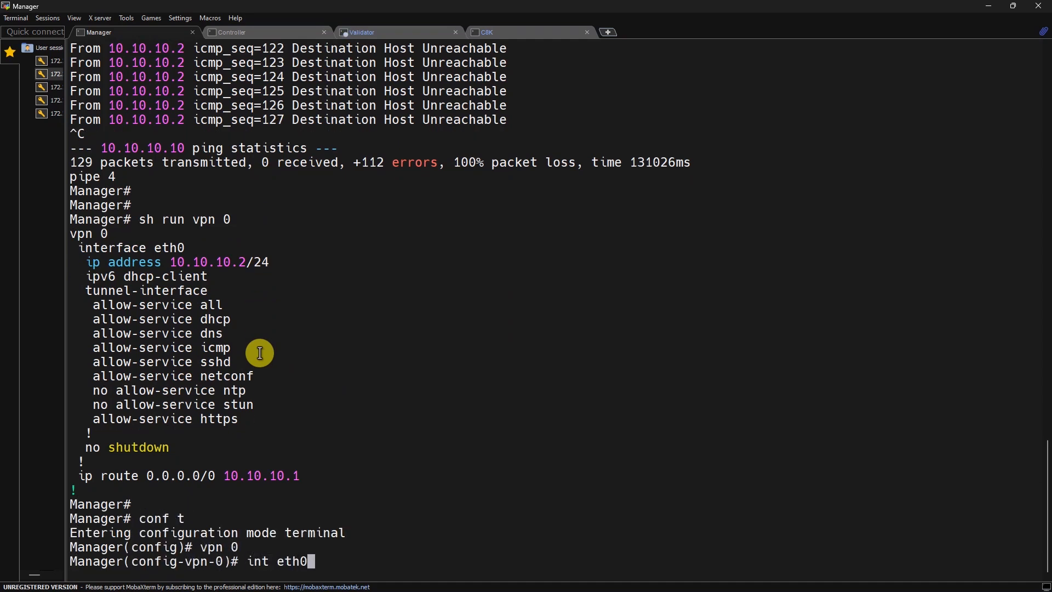
{"action": "key", "text": "Return"}
{"action": "type", "text": "ip add 10.1"}
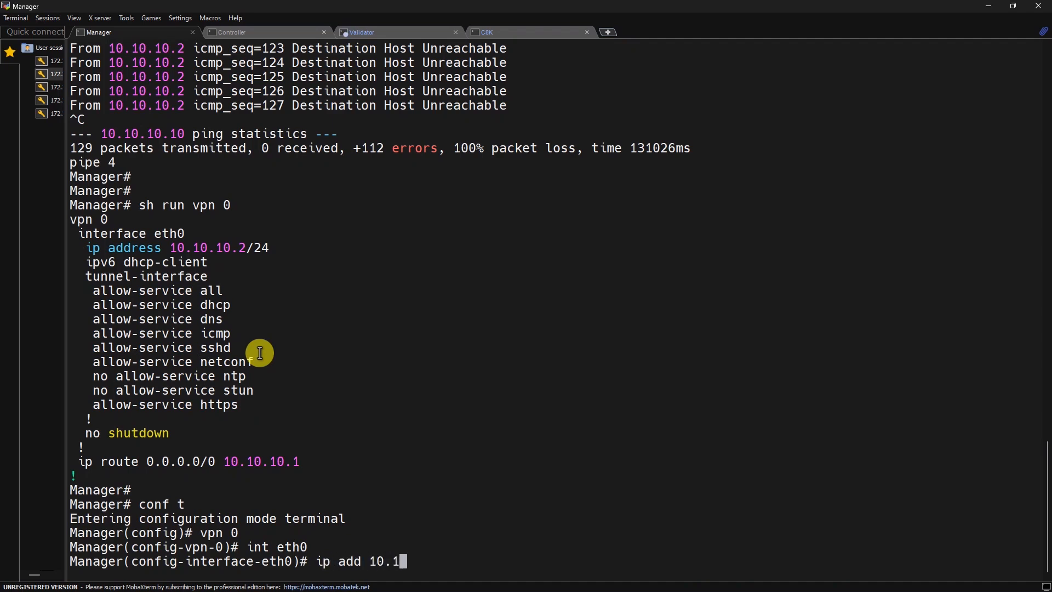
{"action": "type", "text": "0.10.2/30"}
{"action": "key", "text": "Return"}
{"action": "type", "text": "commit"}
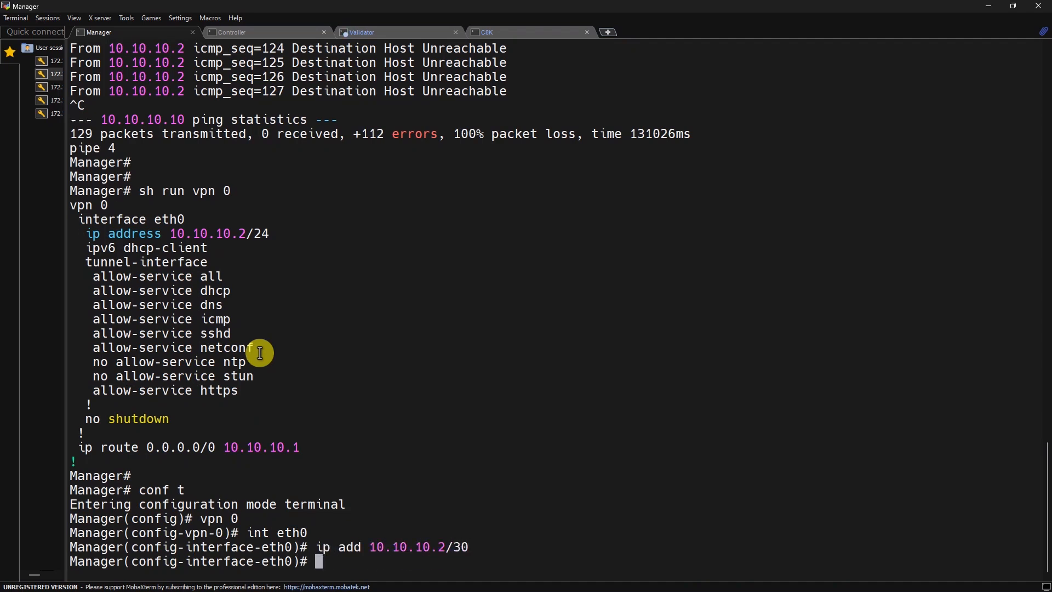
{"action": "key", "text": "Return"}
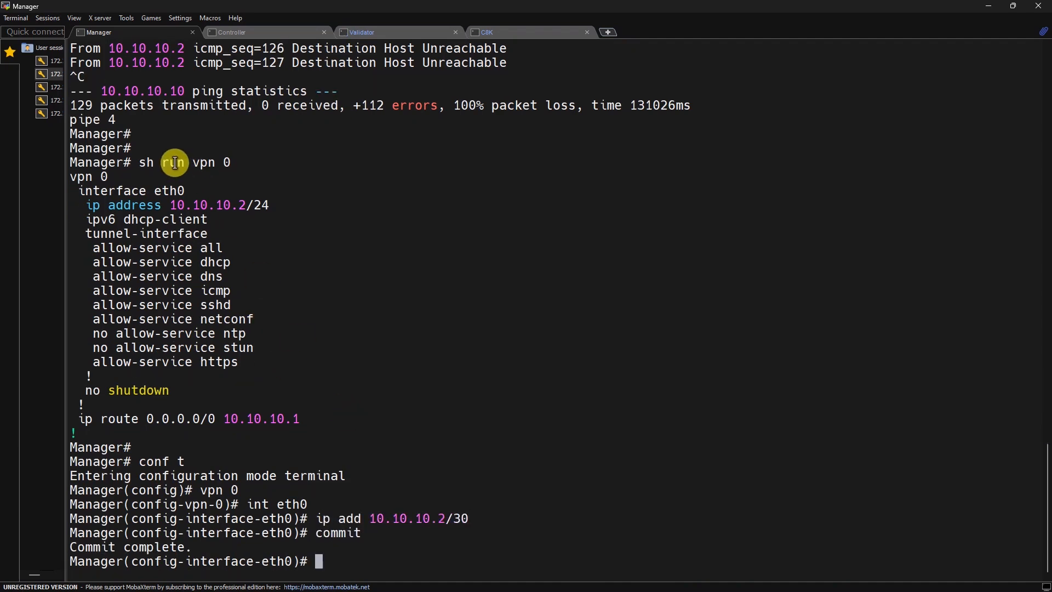
Step: Exit configuration mode on the Controller and ping the Manager at 10.10.10.2
{"action": "left_click", "coordinate": [251, 33]}
{"action": "key", "text": "Return"}
{"action": "type", "text": "end"}
{"action": "key", "text": "Return"}
{"action": "type", "text": "p"}
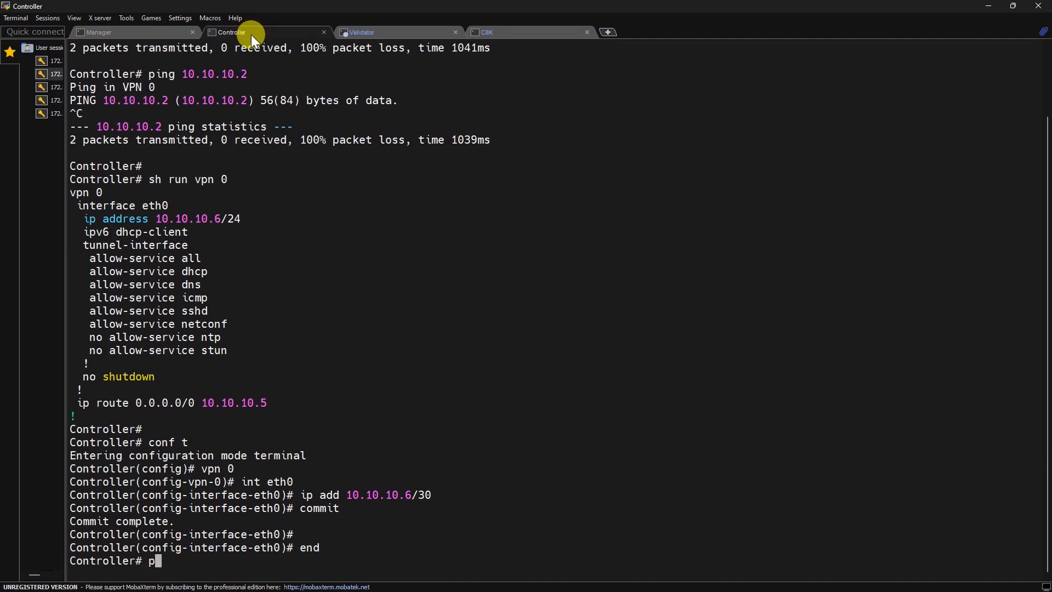
{"action": "type", "text": "ing 10.10.10.22"}
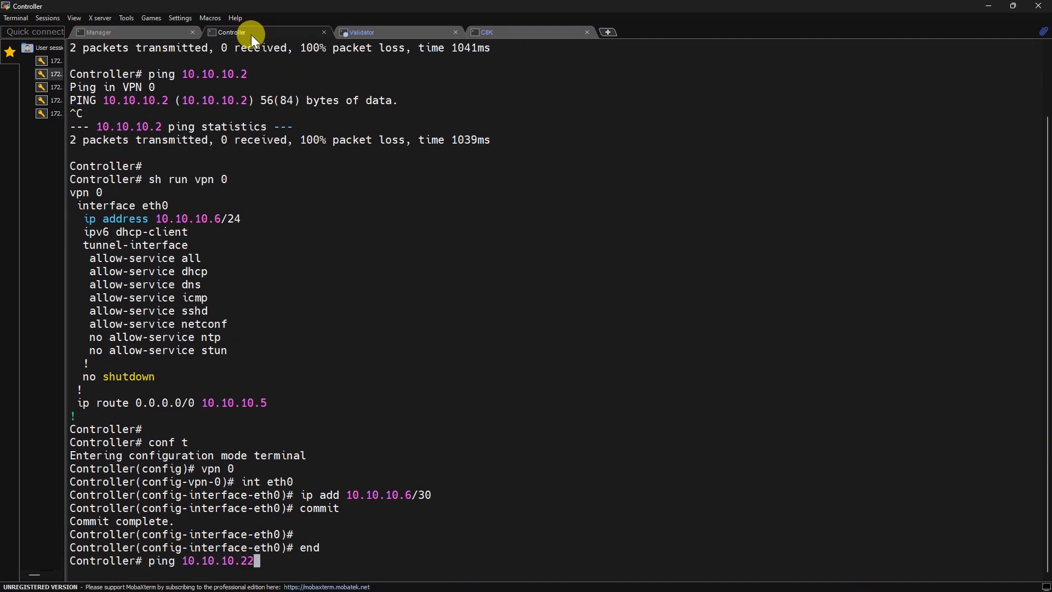
{"action": "key", "text": "Return"}
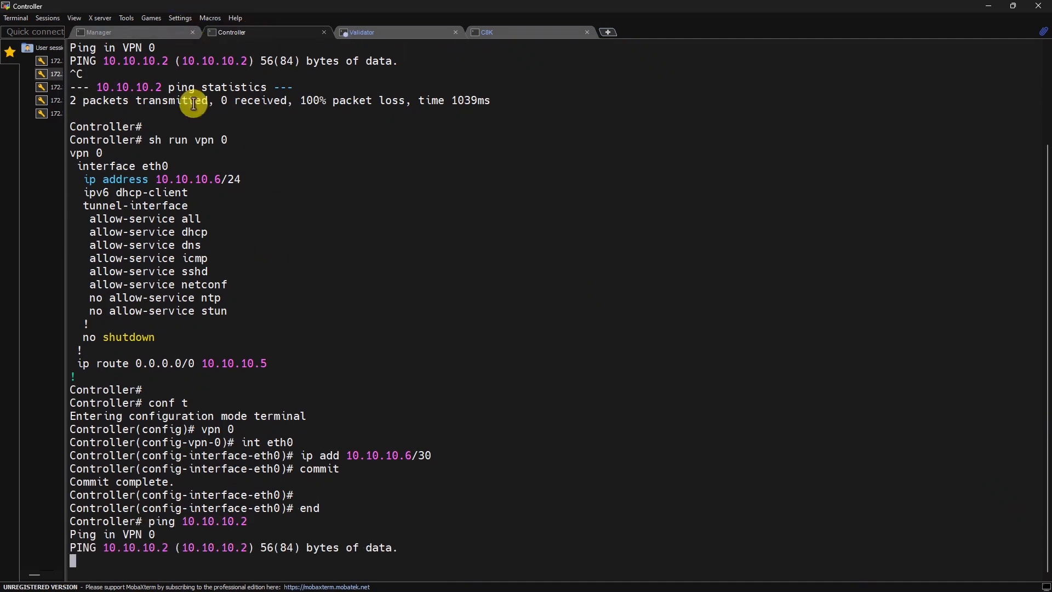
{"action": "left_click", "coordinate": [145, 32]}
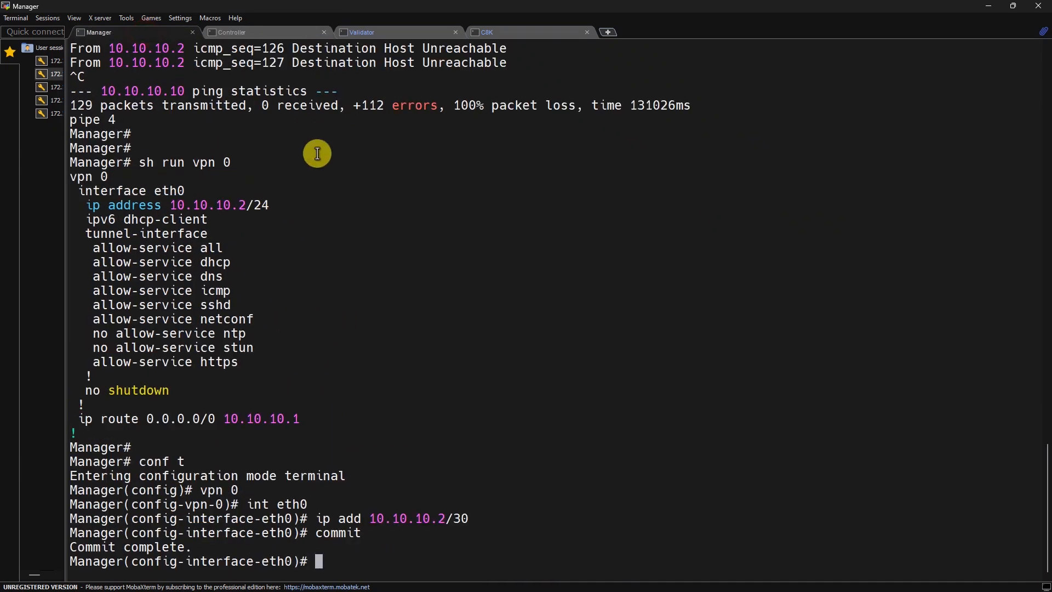
{"action": "left_click", "coordinate": [259, 32]}
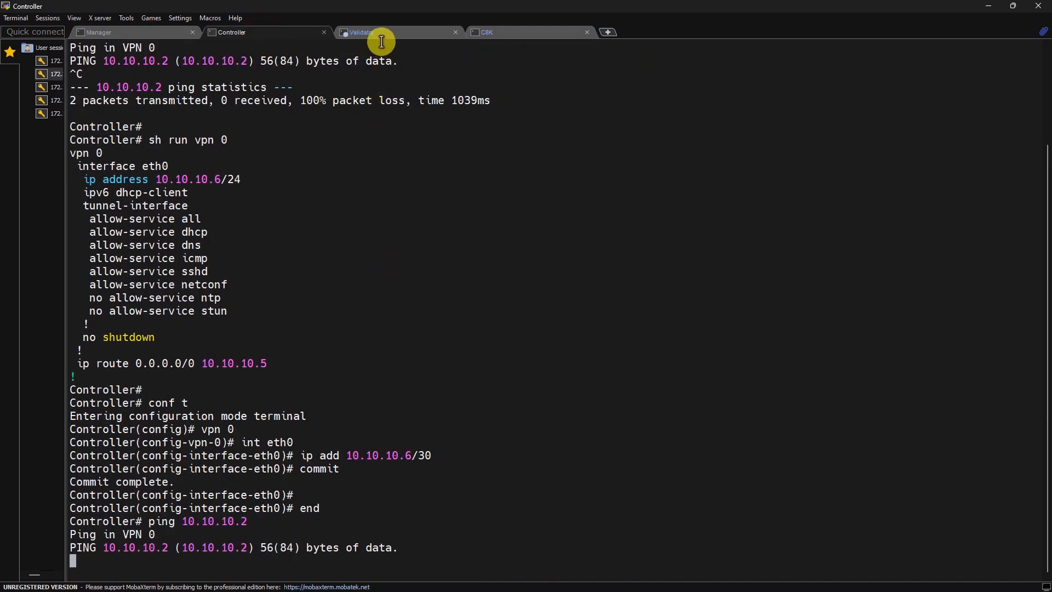
Step: From the Validator, stop the 10.10.10.6 ping and ping 10.10.10.2 instead
{"action": "left_click", "coordinate": [382, 35]}
{"action": "key", "text": "ctrl+c"}
{"action": "key", "text": "Up"}
{"action": "key", "text": "BackSpace"}
{"action": "type", "text": "2"}
{"action": "key", "text": "Return"}
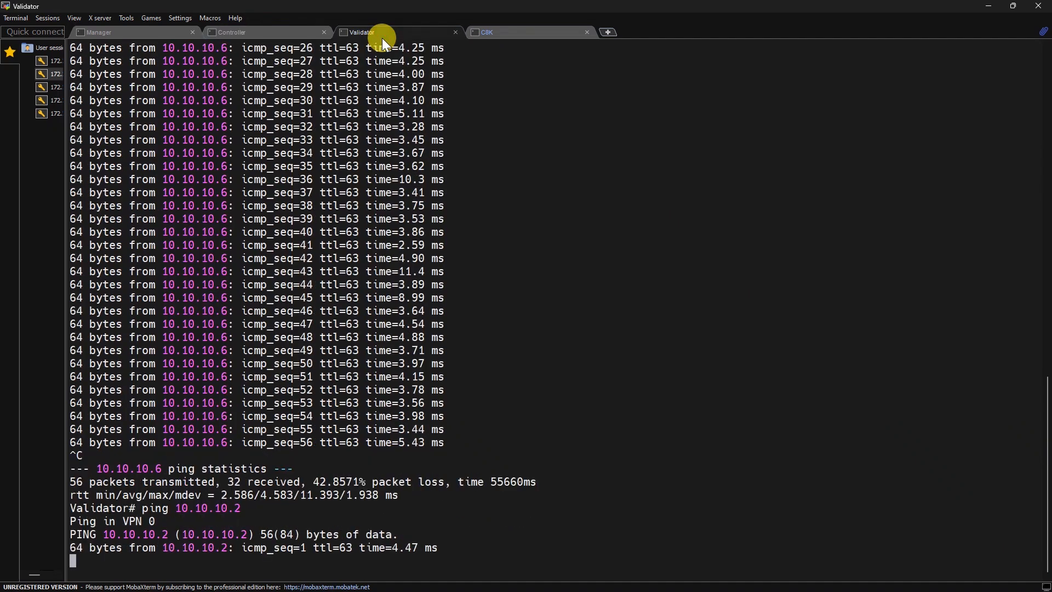
{"action": "key", "text": "ctrl+c"}
Step: Restart the Controller's ping to the Manager at 10.10.10.2
{"action": "left_click", "coordinate": [246, 32]}
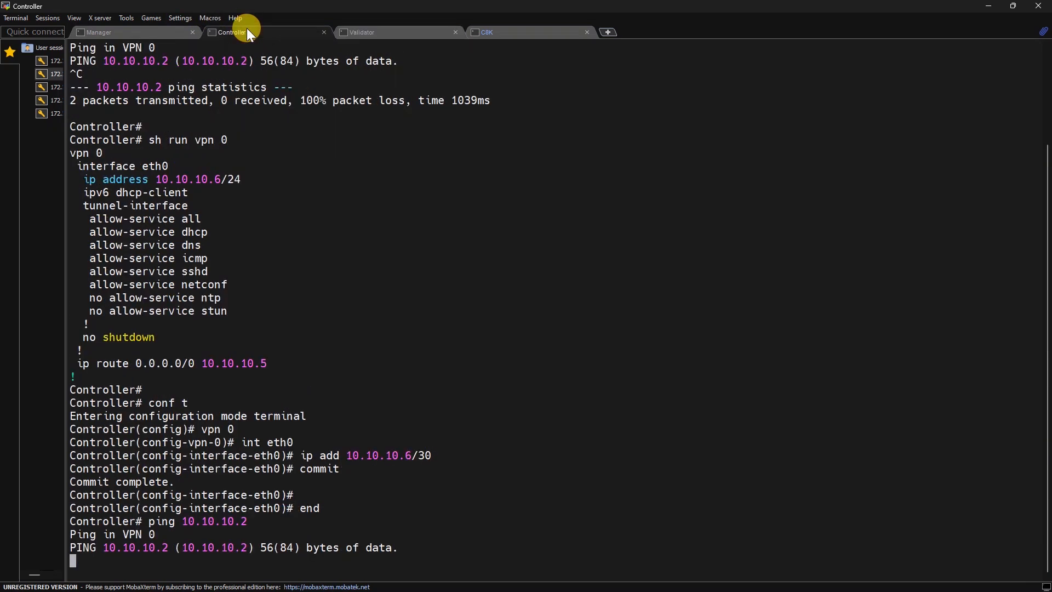
{"action": "key", "text": "ctrl+c"}
{"action": "key", "text": "Up"}
{"action": "key", "text": "Return"}
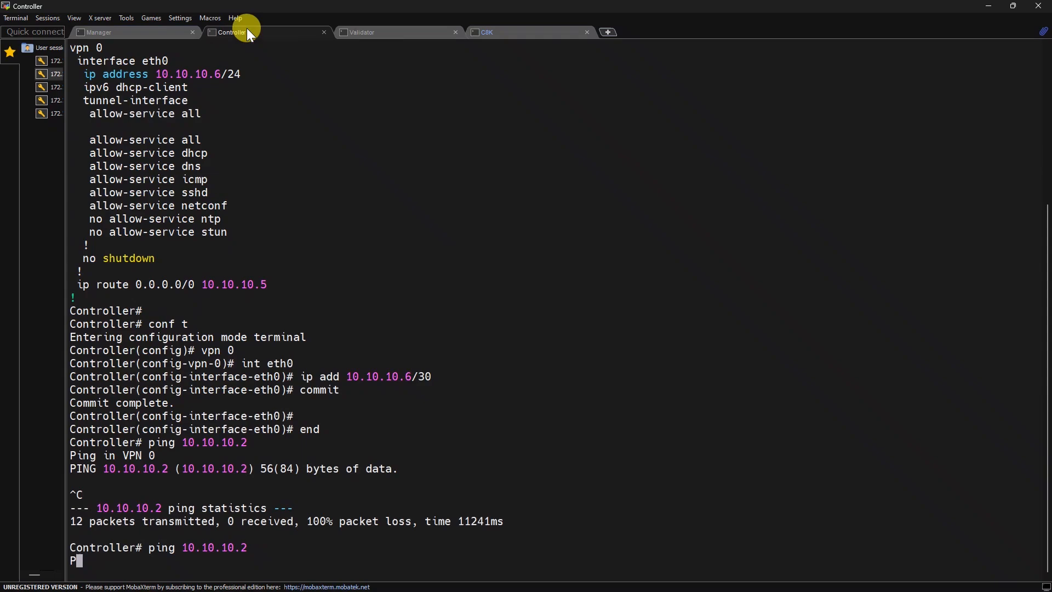
{"action": "key", "text": "alt+Tab"}
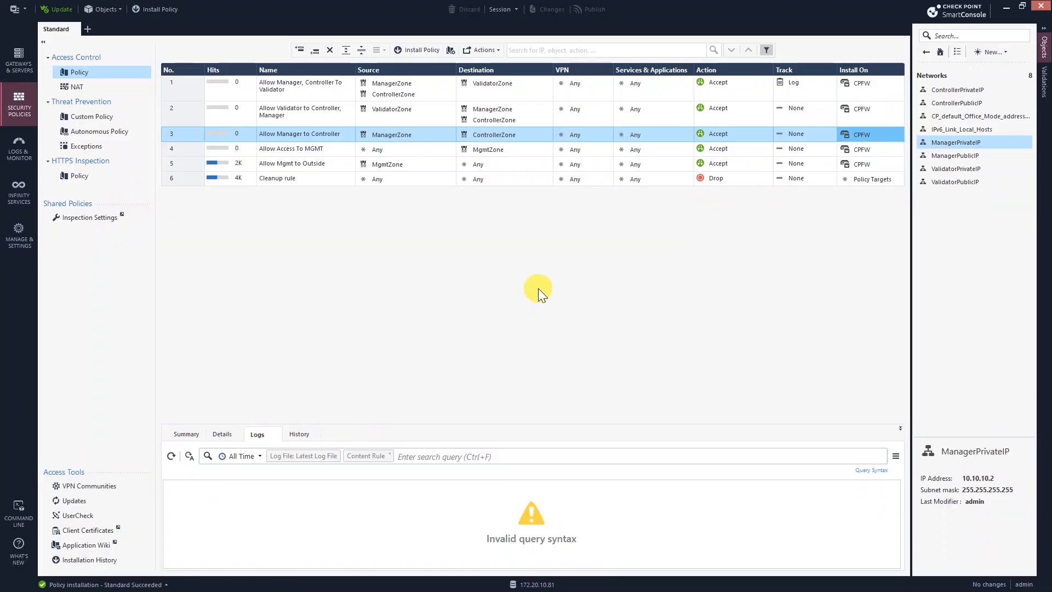
Step: Rename rule 3 of the access policy to 'Allow Manager - Controller'
{"action": "left_click", "coordinate": [301, 115]}
{"action": "left_click", "coordinate": [327, 134]}
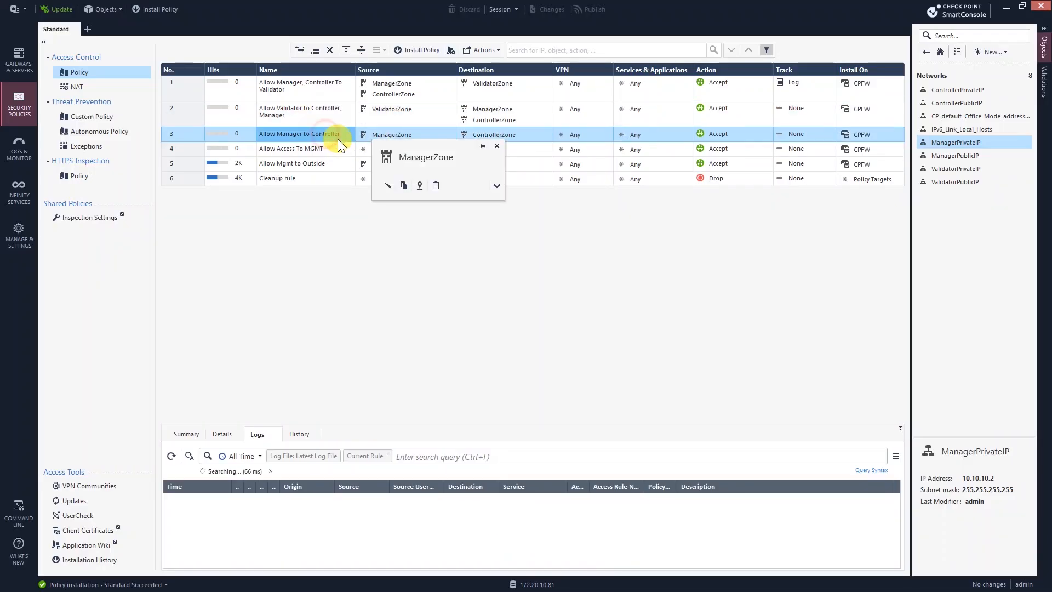
{"action": "left_click", "coordinate": [402, 138]}
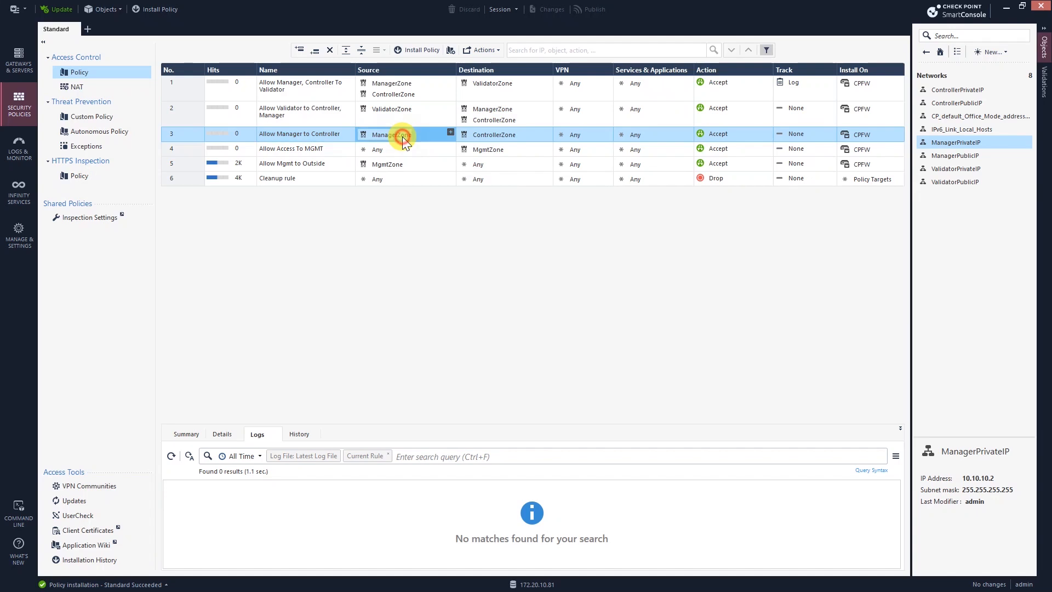
{"action": "mouse_move", "coordinate": [405, 138]}
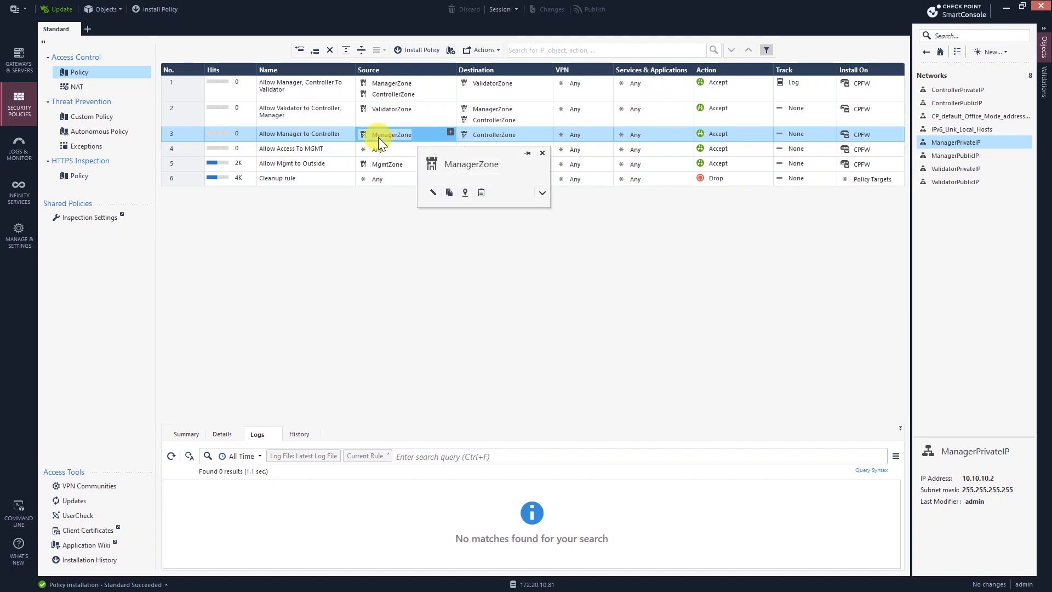
{"action": "left_click", "coordinate": [305, 147]}
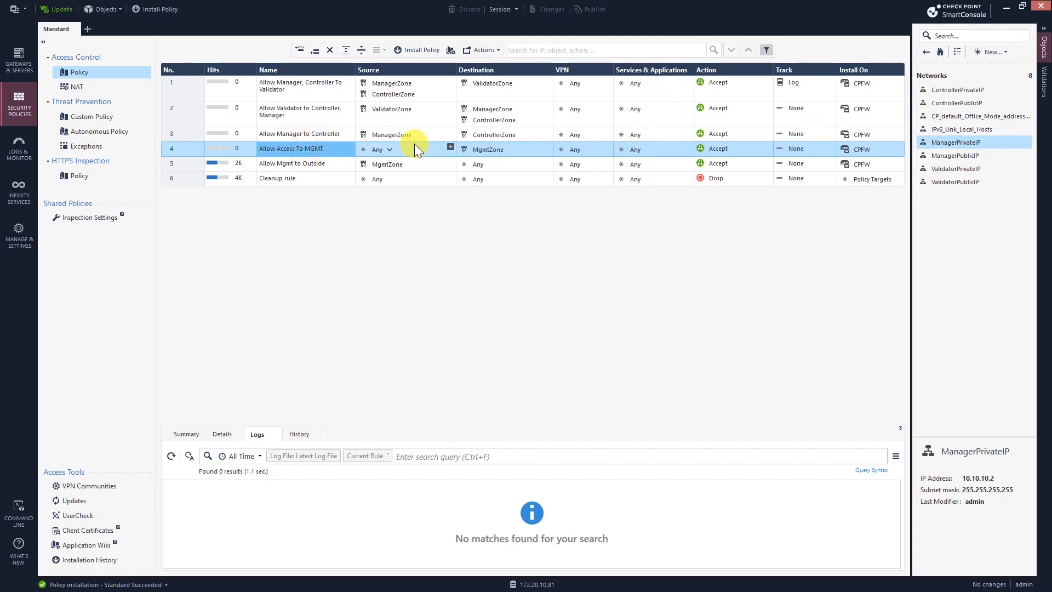
{"action": "left_click", "coordinate": [320, 137]}
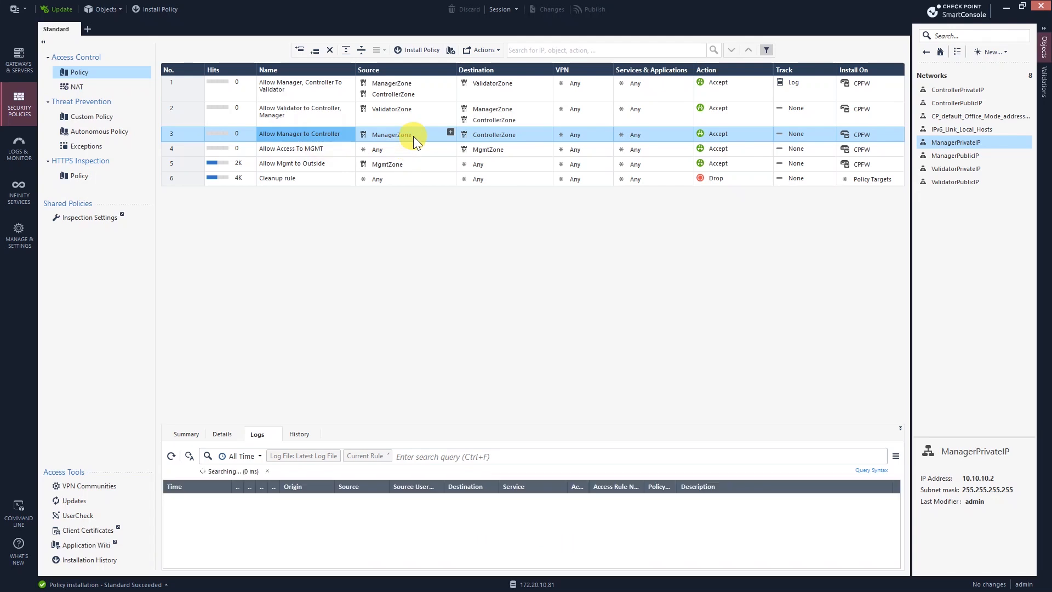
{"action": "left_click", "coordinate": [309, 134]}
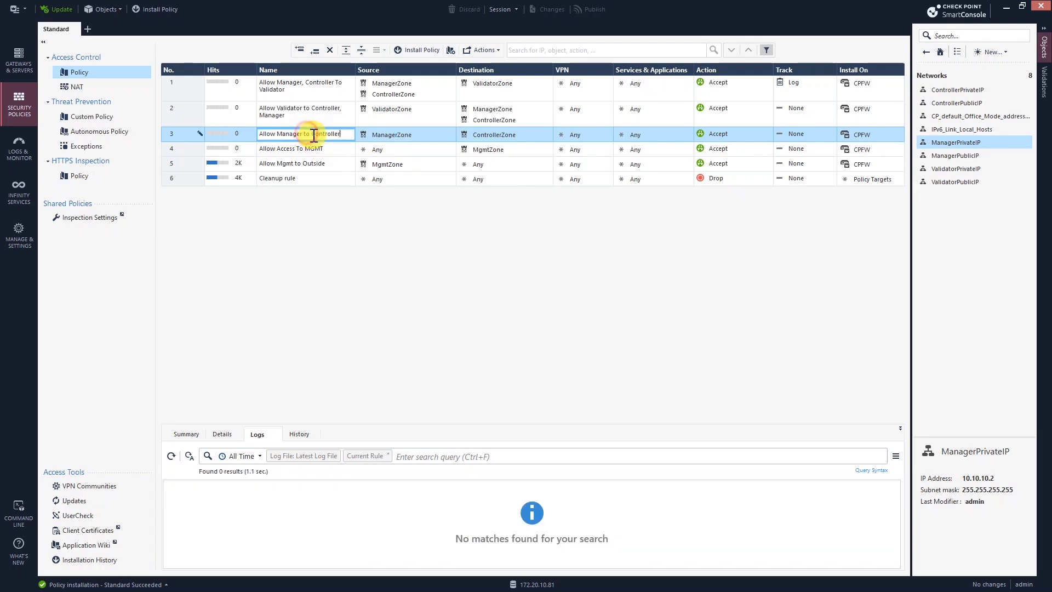
{"action": "key", "text": "BackSpace"}
{"action": "key", "text": "BackSpace"}
{"action": "key", "text": "BackSpace"}
{"action": "type", "text": "-"}
Step: Add ControllerZone to rule 3's Source and ManagerZone to its Destination
{"action": "left_click", "coordinate": [451, 133]}
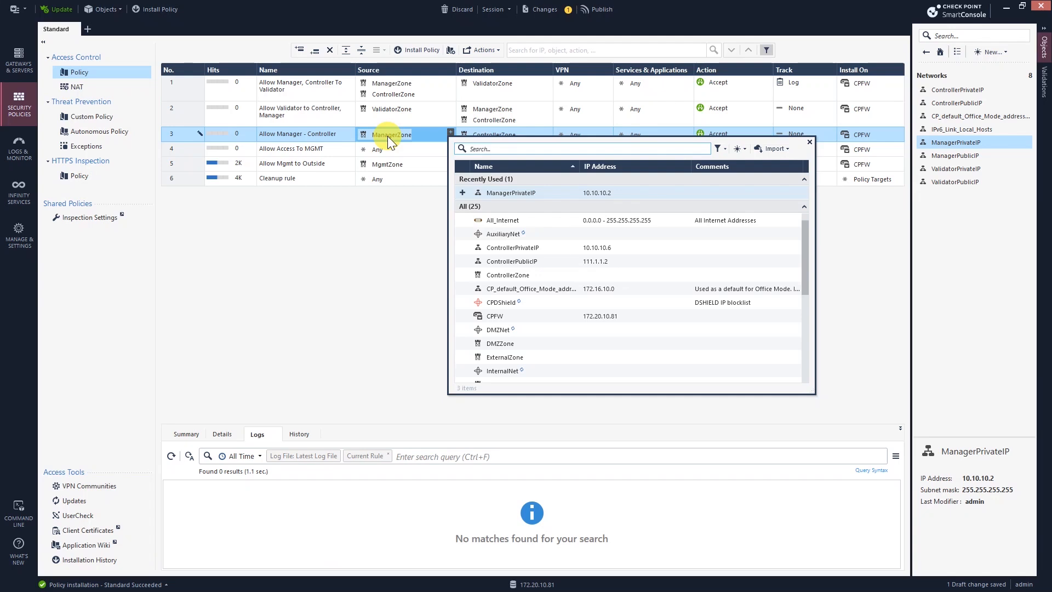
{"action": "left_click", "coordinate": [496, 148]}
{"action": "type", "text": "control"}
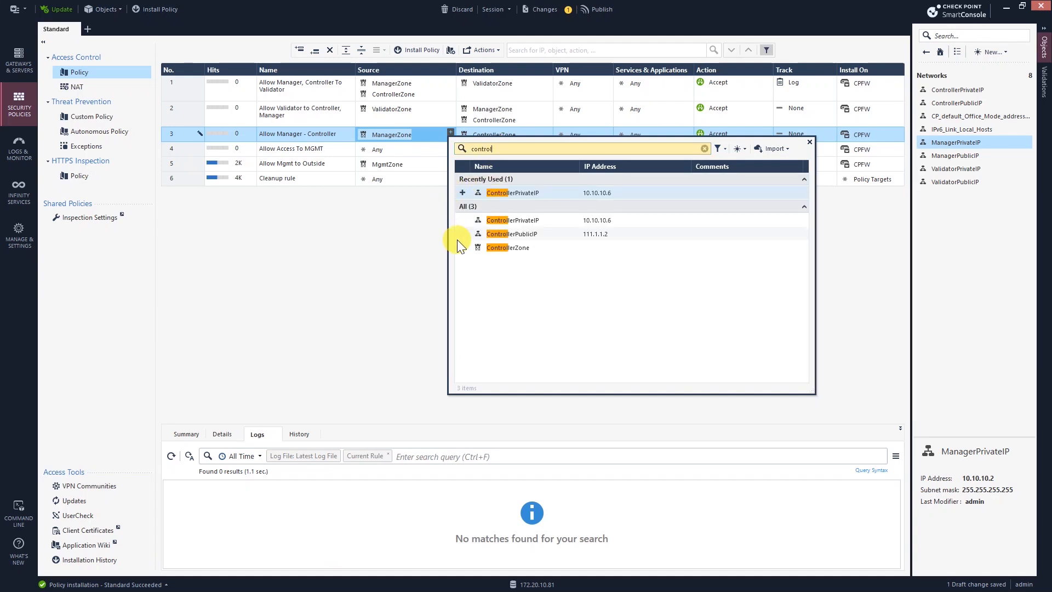
{"action": "left_click", "coordinate": [462, 248]}
{"action": "left_click", "coordinate": [370, 236]}
{"action": "left_click", "coordinate": [487, 143]}
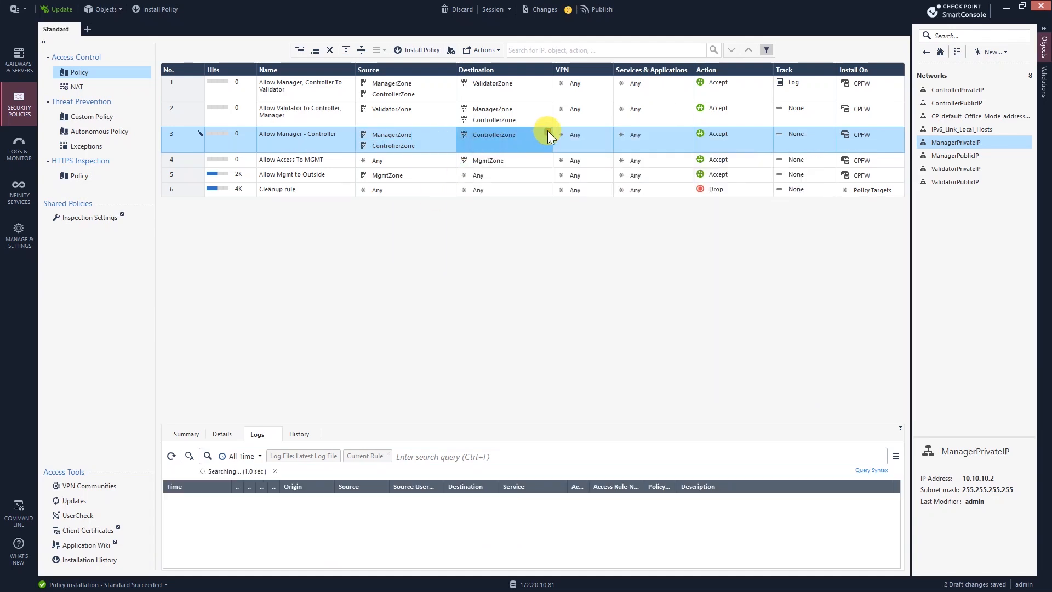
{"action": "left_click", "coordinate": [548, 132]}
{"action": "type", "text": "mana"}
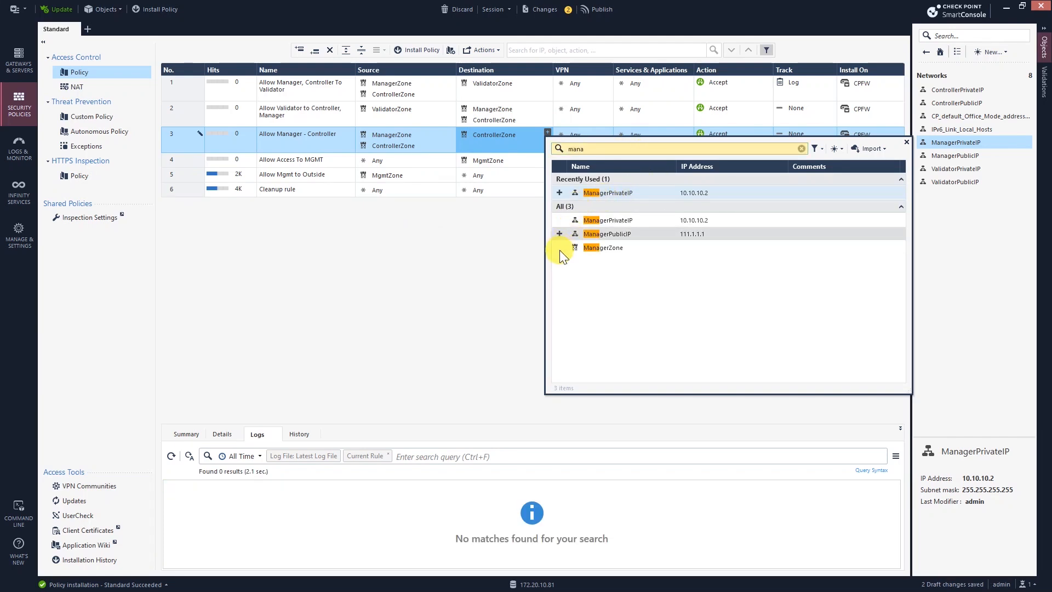
{"action": "left_click", "coordinate": [560, 247]}
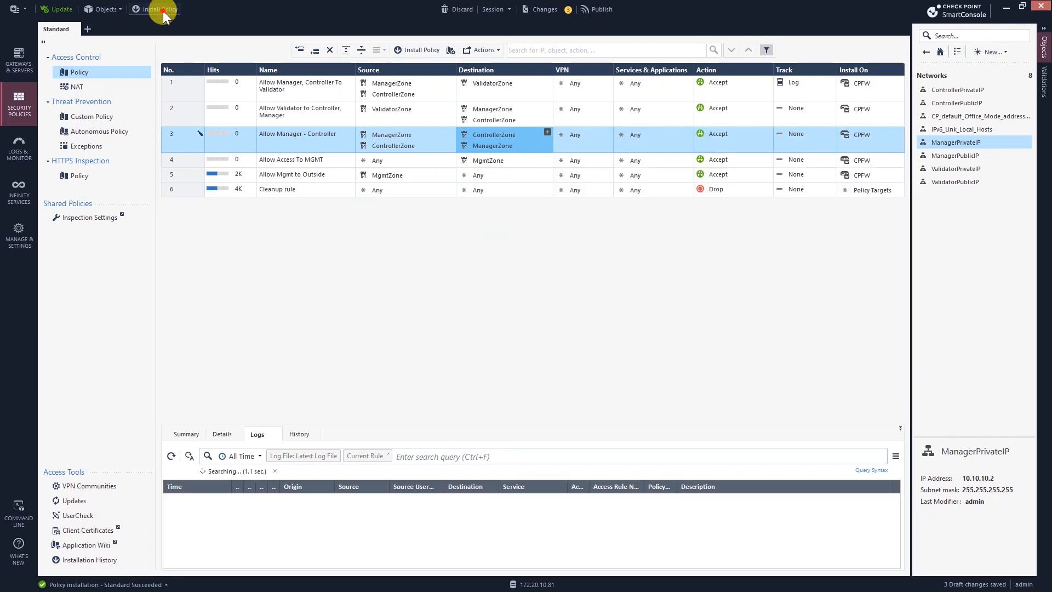
Step: Publish the changes and install the policy on CPFW
{"action": "left_click", "coordinate": [159, 9]}
{"action": "left_click", "coordinate": [564, 365]}
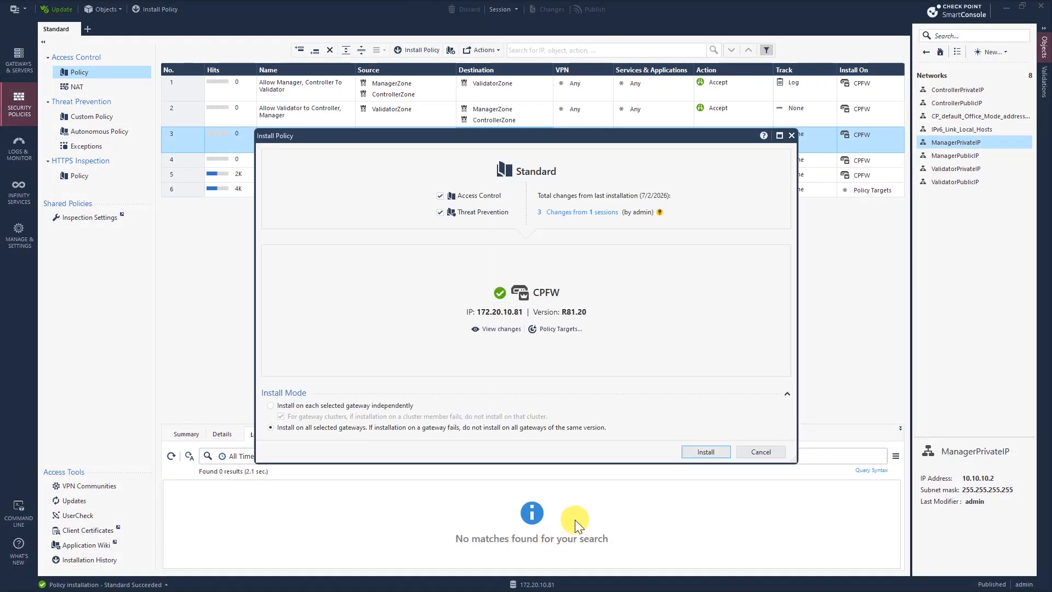
{"action": "key", "text": "Return"}
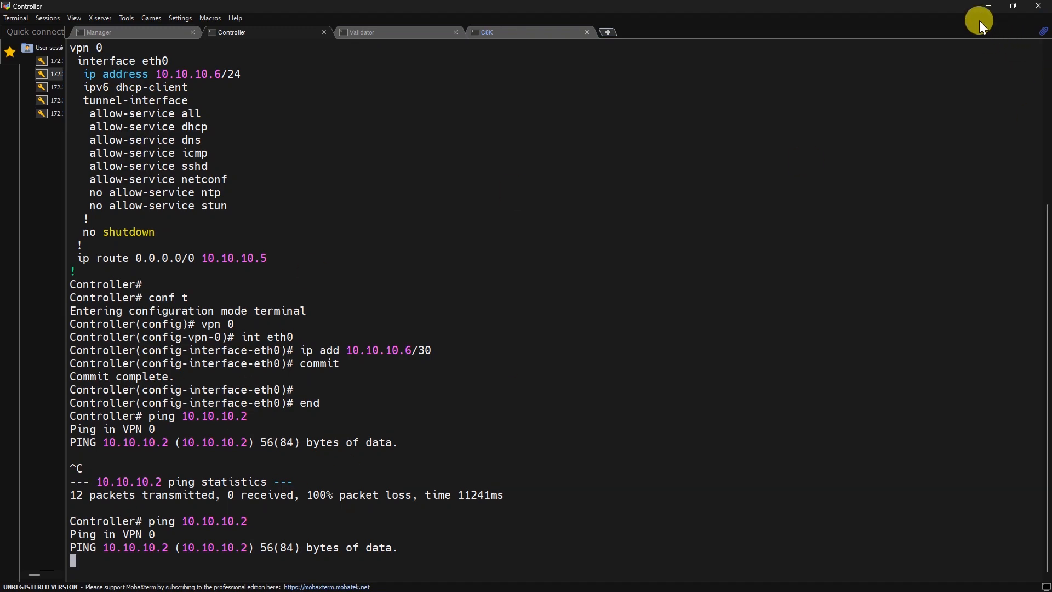
Step: Confirm the Controller's ping to 10.10.10.2 now gets replies
{"action": "left_click", "coordinate": [988, 6]}
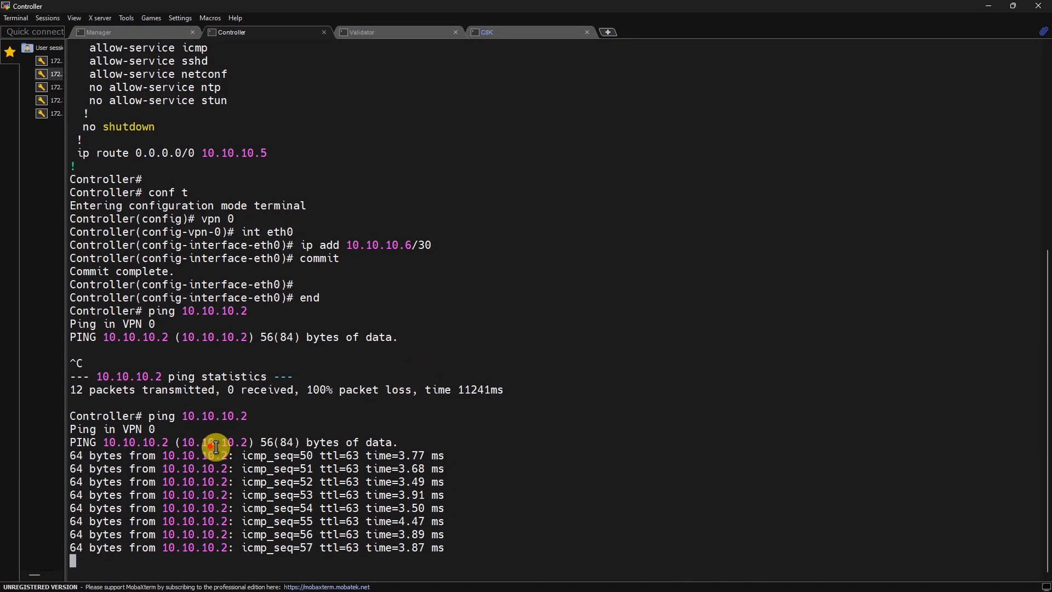
{"action": "left_click_drag", "start_coordinate": [210, 441], "coordinate": [345, 522]}
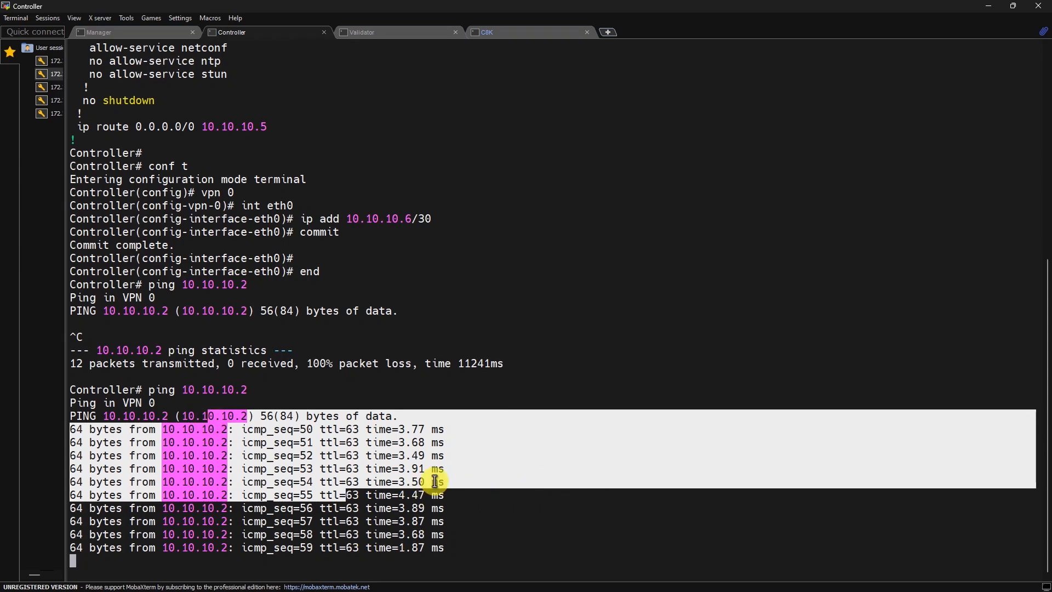
{"action": "left_click_drag", "start_coordinate": [137, 417], "coordinate": [229, 460]}
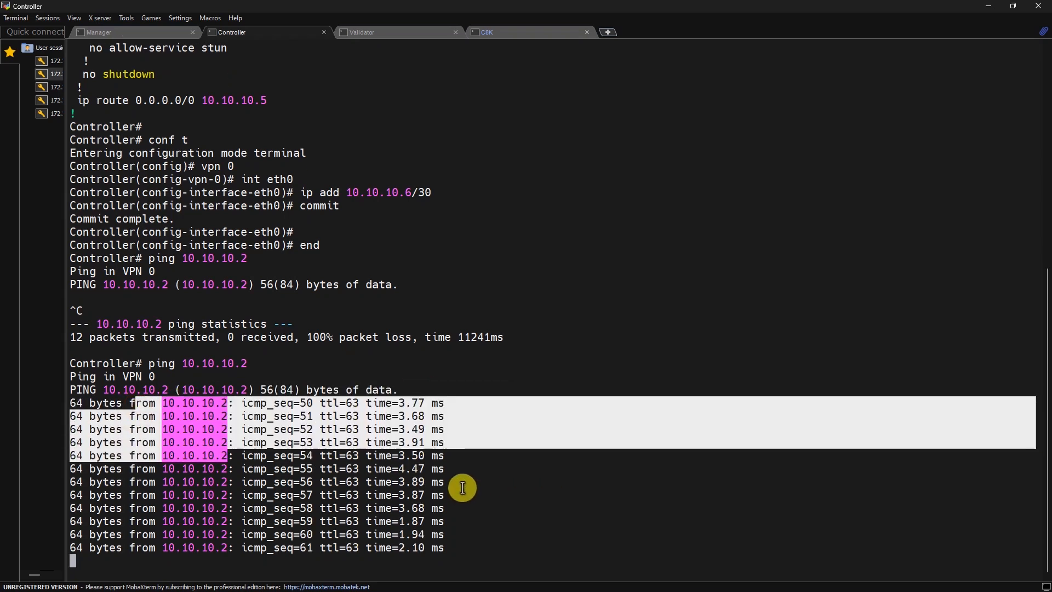
Step: On the Manager, exit config mode and ping 10.10.10.10 and 10.10.10.6 successfully
{"action": "left_click", "coordinate": [150, 31]}
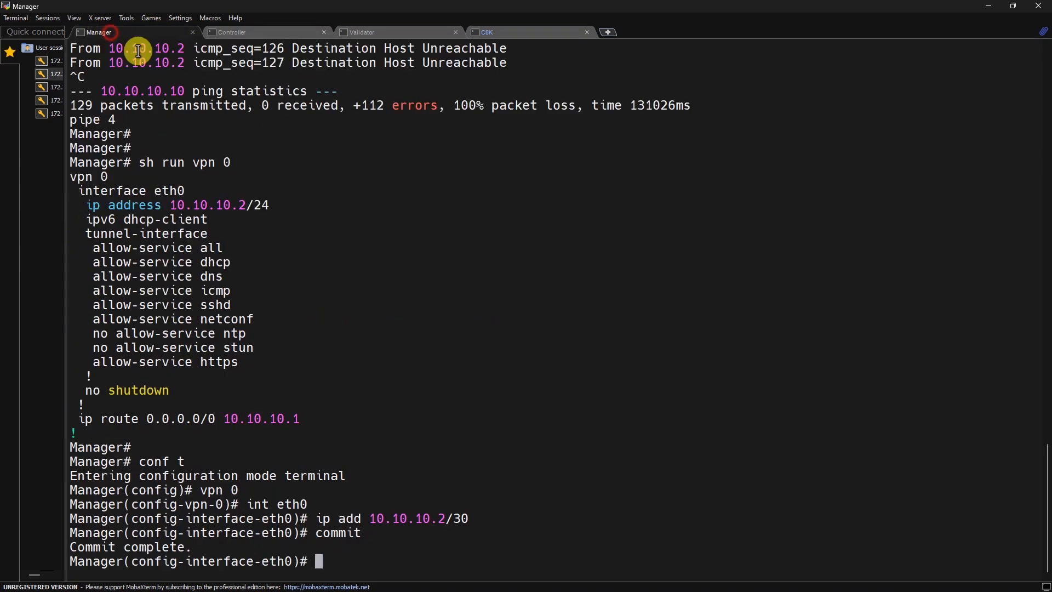
{"action": "type", "text": "end"}
{"action": "key", "text": "Return"}
{"action": "key", "text": "Up"}
{"action": "key", "text": "Up"}
{"action": "key", "text": "Up"}
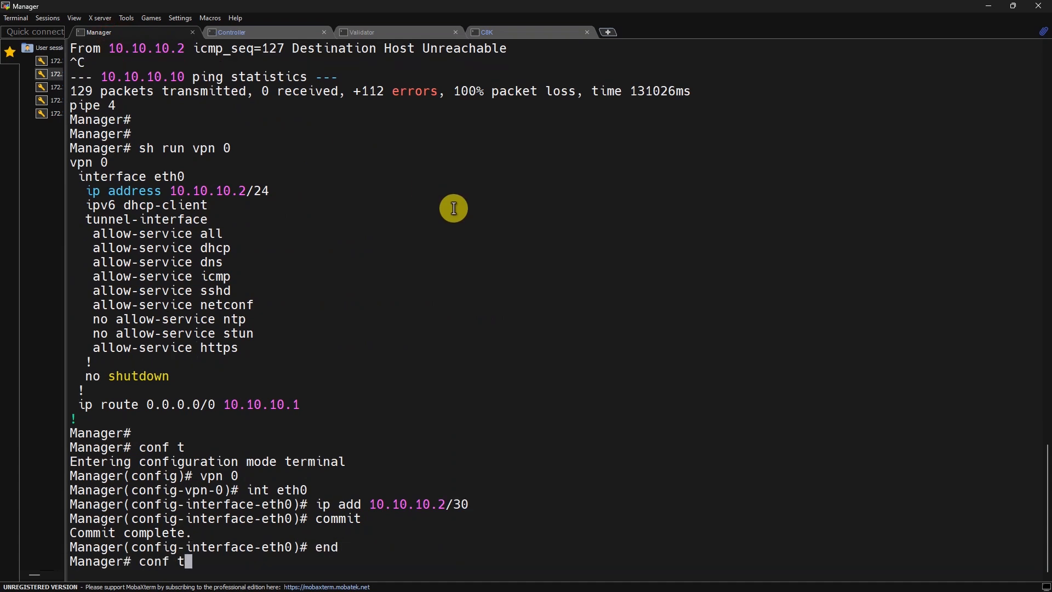
{"action": "key", "text": "Return"}
{"action": "key", "text": "ctrl+c"}
{"action": "key", "text": "Up"}
{"action": "key", "text": "BackSpace"}
{"action": "key", "text": "BackSpace"}
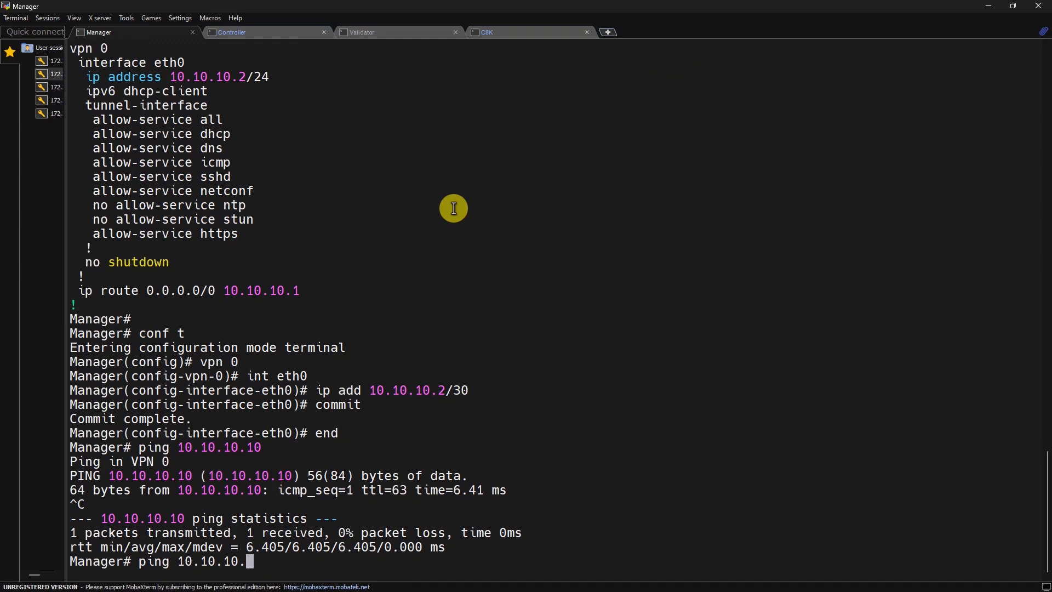
{"action": "type", "text": "6"}
{"action": "key", "text": "Return"}
{"action": "key", "text": "ctrl+c"}
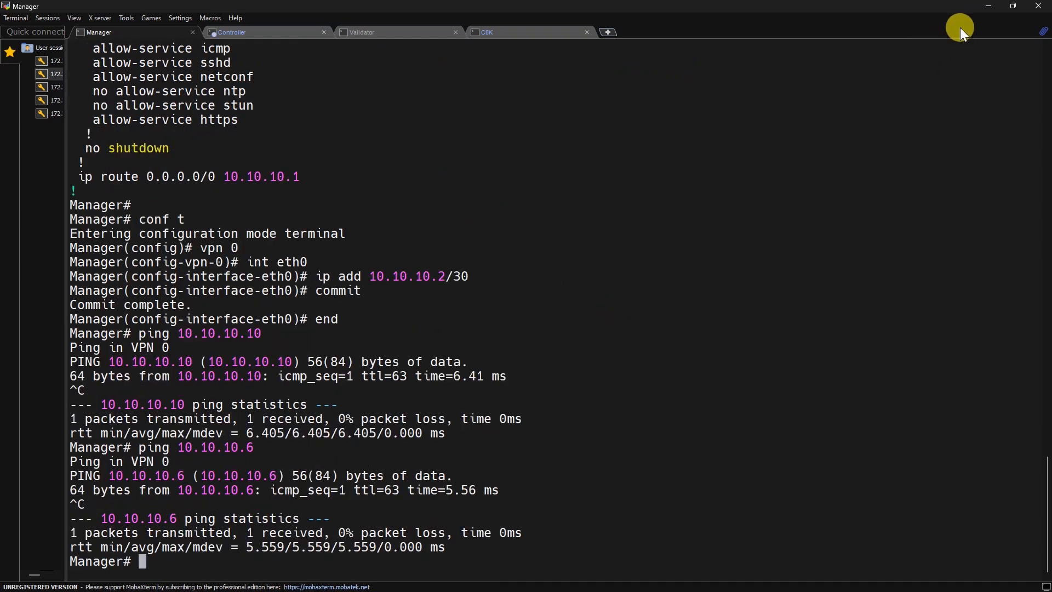
Step: Stop the Controller's running ping and return to the Validator session
{"action": "left_click", "coordinate": [406, 33]}
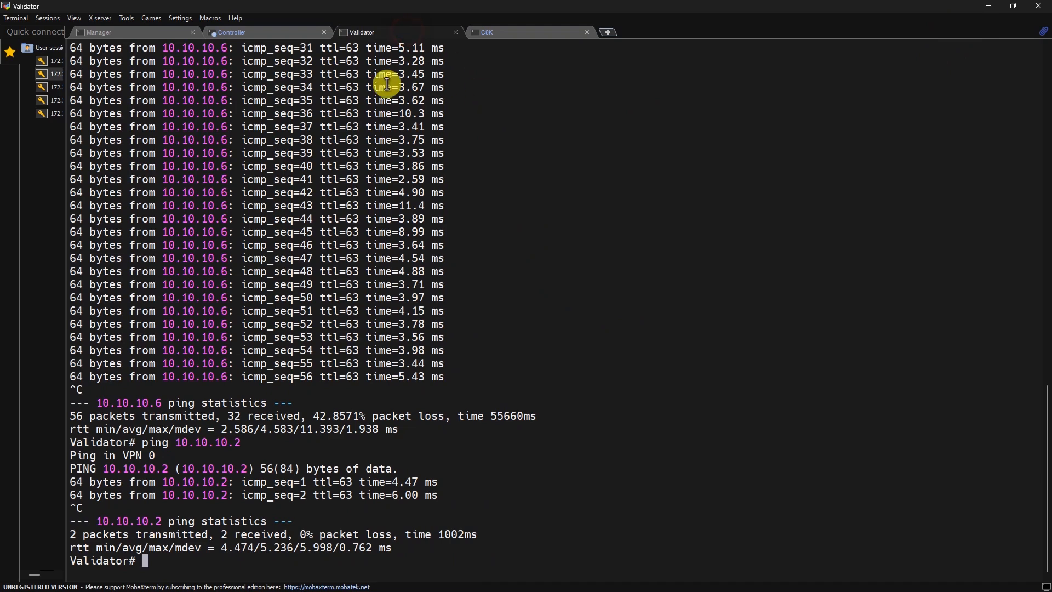
{"action": "left_click", "coordinate": [280, 33]}
{"action": "left_click", "coordinate": [408, 267]}
{"action": "key", "text": "ctrl+c"}
{"action": "left_click", "coordinate": [405, 30]}
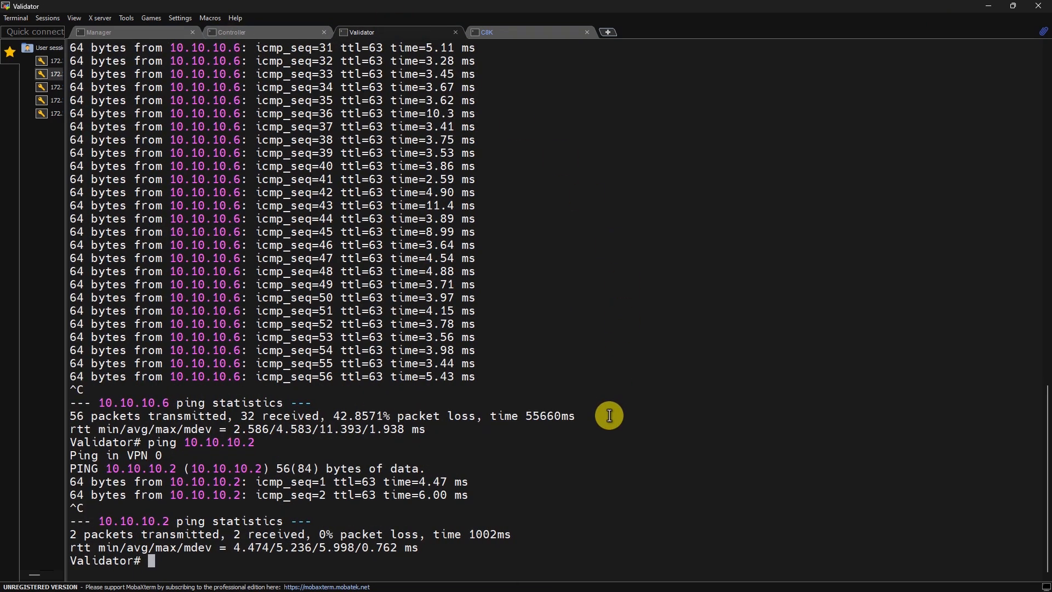
{"action": "left_click", "coordinate": [989, 6]}
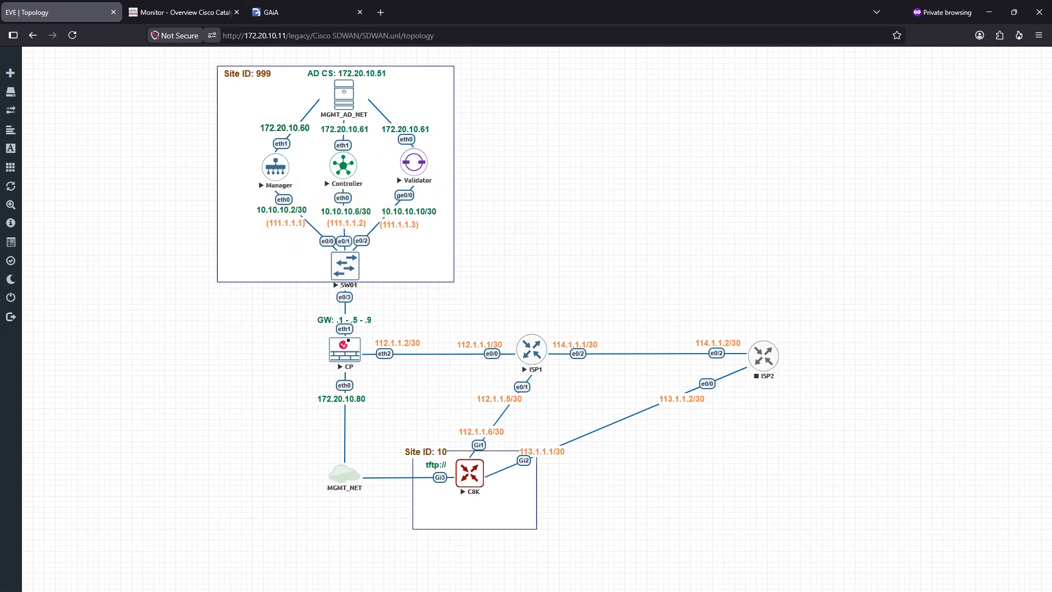
{"action": "key", "text": "alt+Tab"}
{"action": "type", "text": "show or"}
Step: Run 'show orchestrator connections' and 'show orchestrator connections-history' on the Validator; both return empty
{"action": "key", "text": "Tab"}
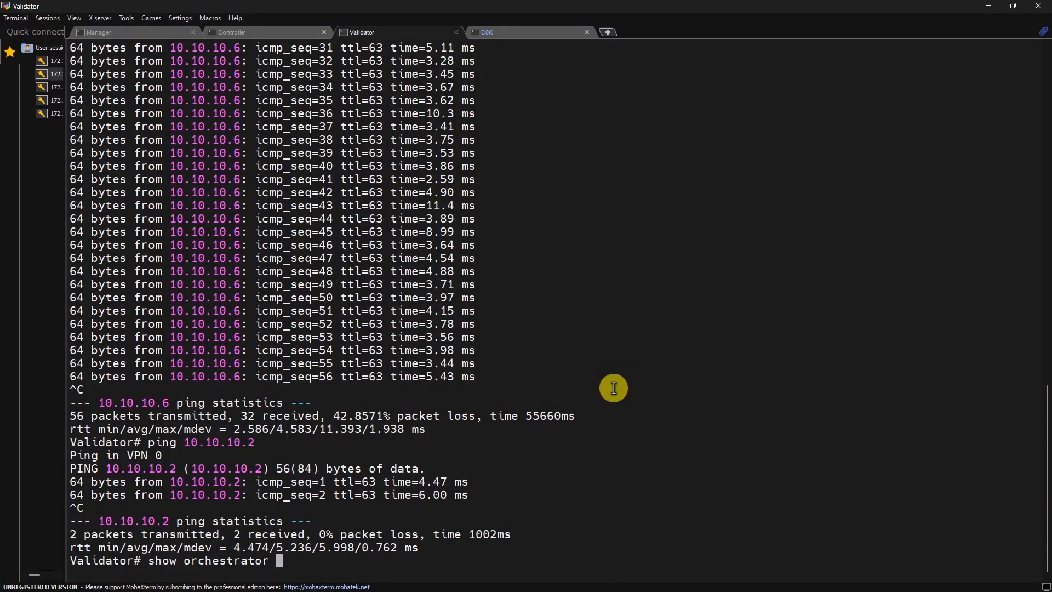
{"action": "type", "text": "connections"}
{"action": "key", "text": "Return"}
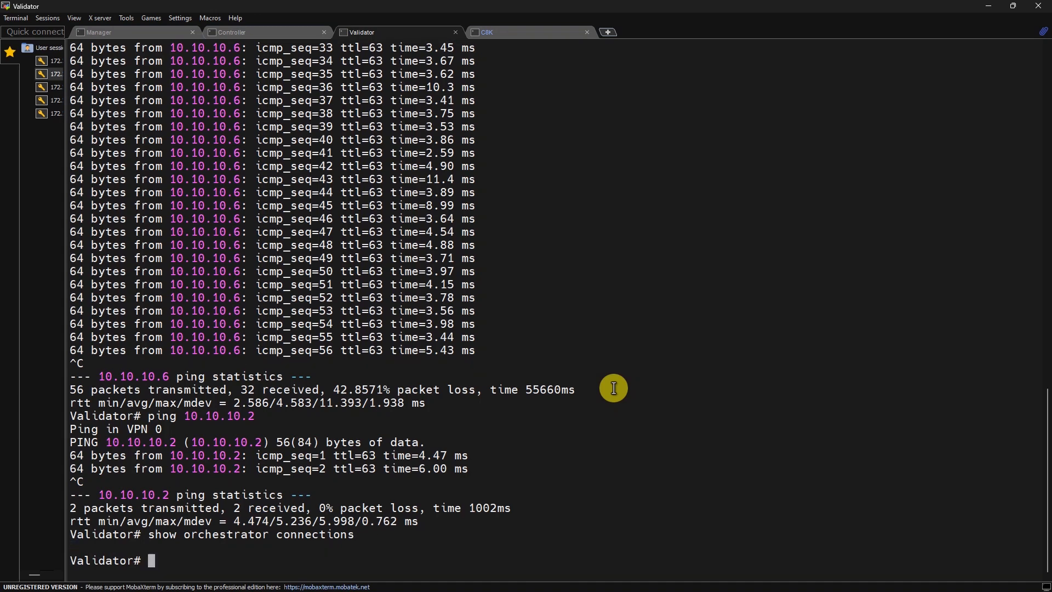
{"action": "key", "text": "Up"}
{"action": "key", "text": "Tab"}
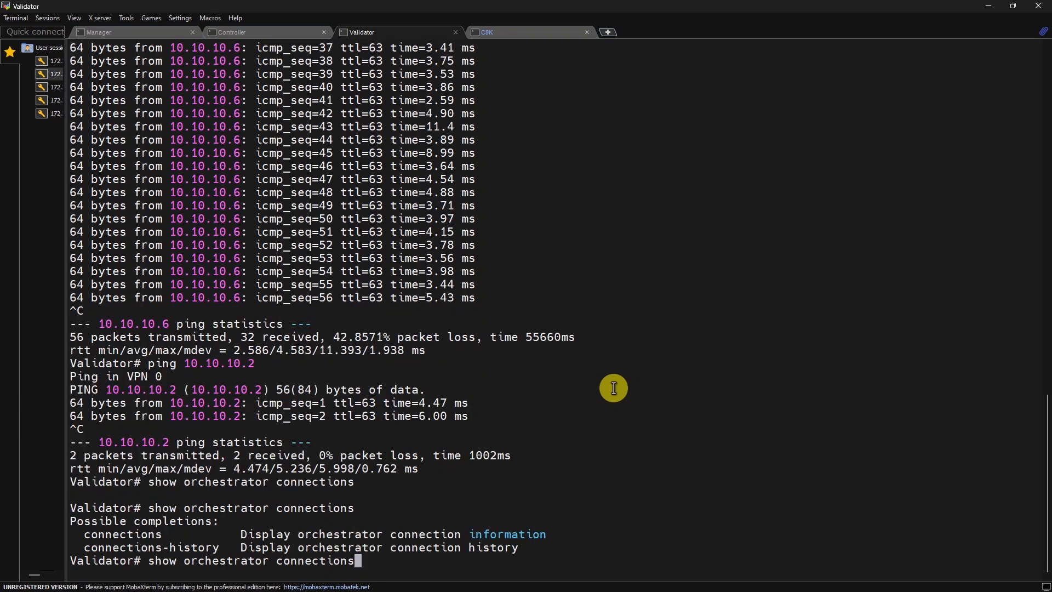
{"action": "key", "text": "Return"}
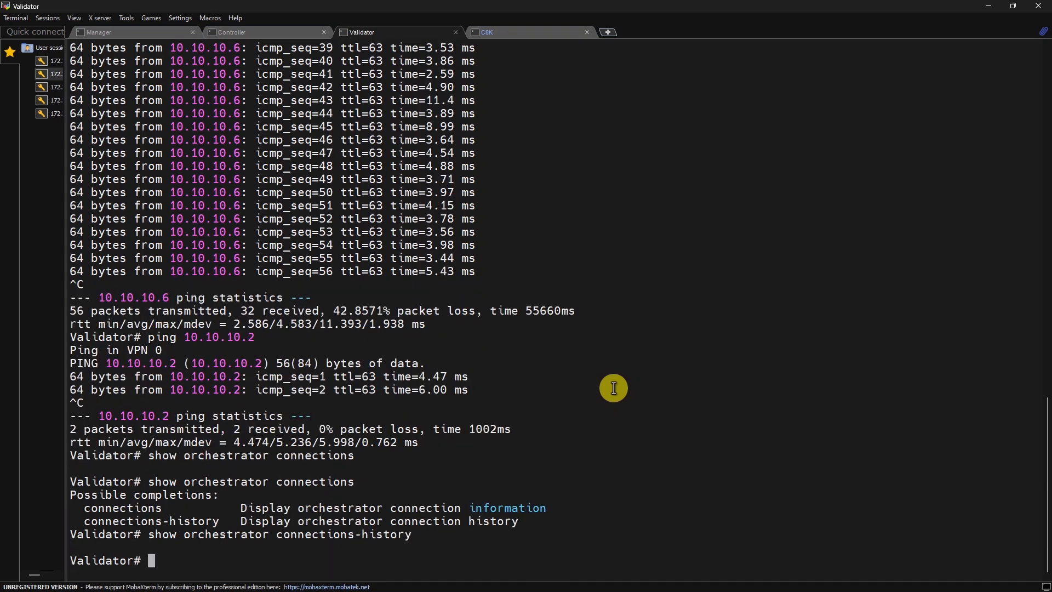
Step: Switch to Firefox's 'Monitor - Overview Cisco Catalyst SD-WAN' page showing 1 Manager
{"action": "left_click", "coordinate": [990, 10]}
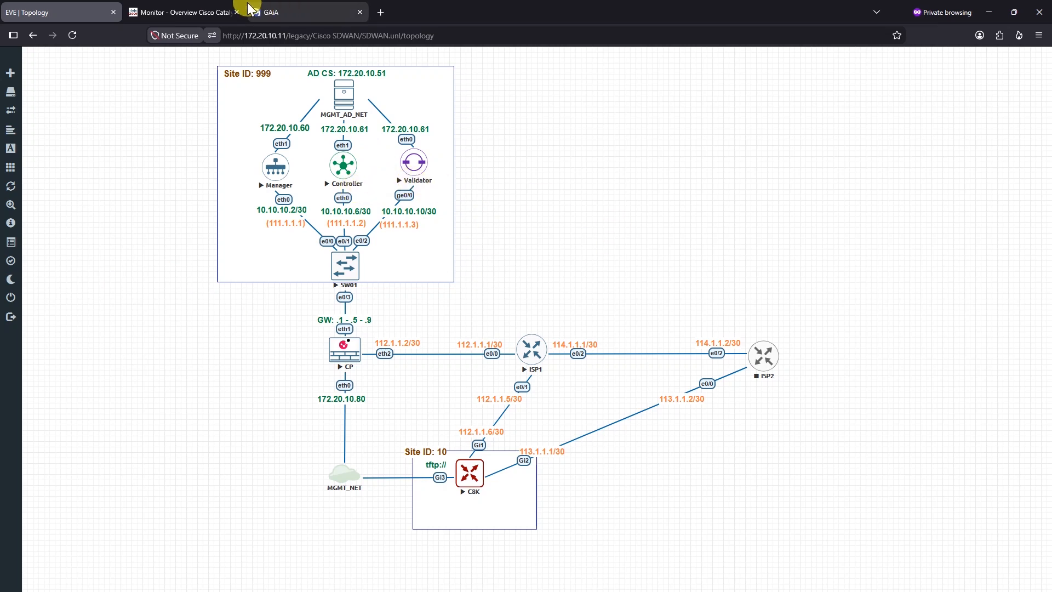
{"action": "left_click", "coordinate": [211, 12]}
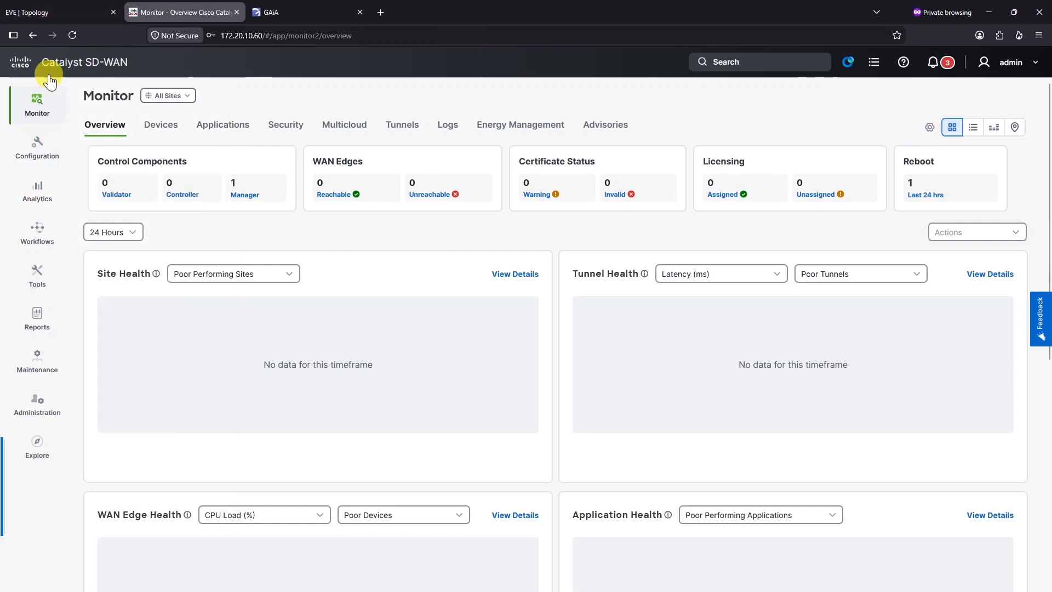
Step: Open the Control Components device list and highlight the Manager entry
{"action": "mouse_move", "coordinate": [38, 147]}
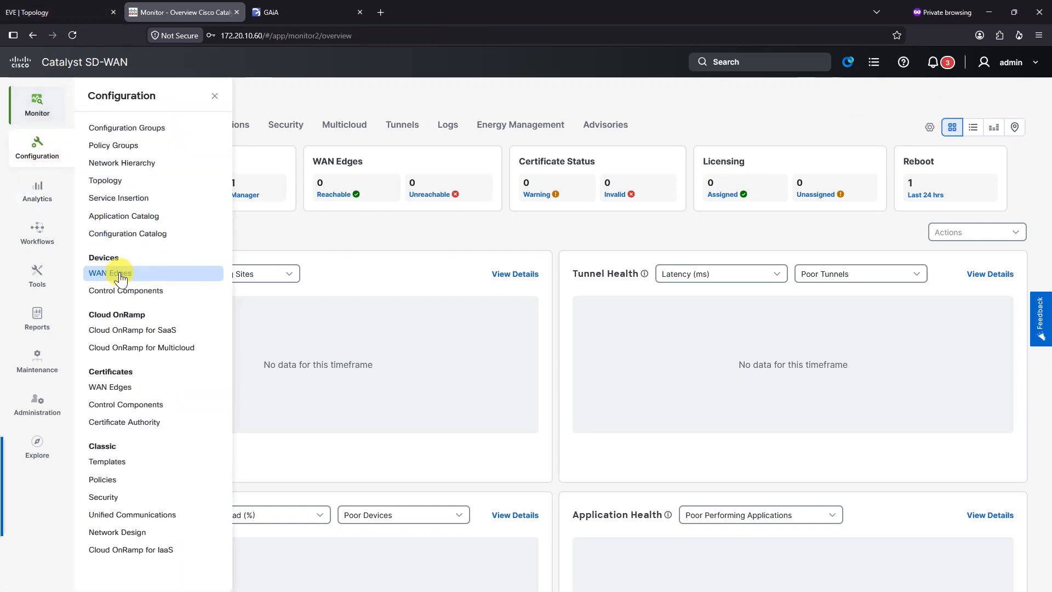
{"action": "left_click", "coordinate": [125, 289]}
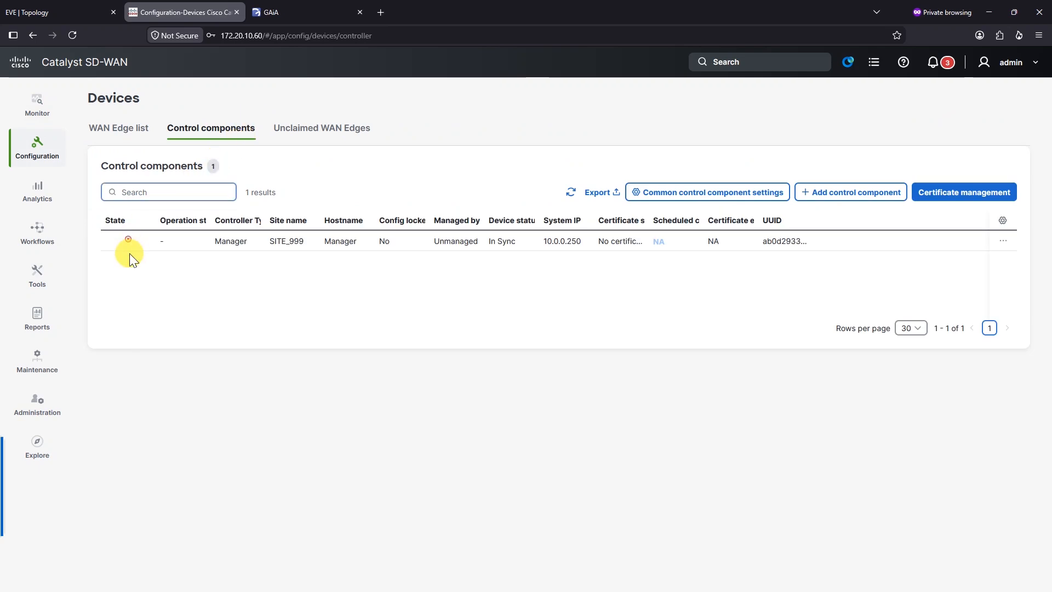
{"action": "double_click", "coordinate": [210, 244]}
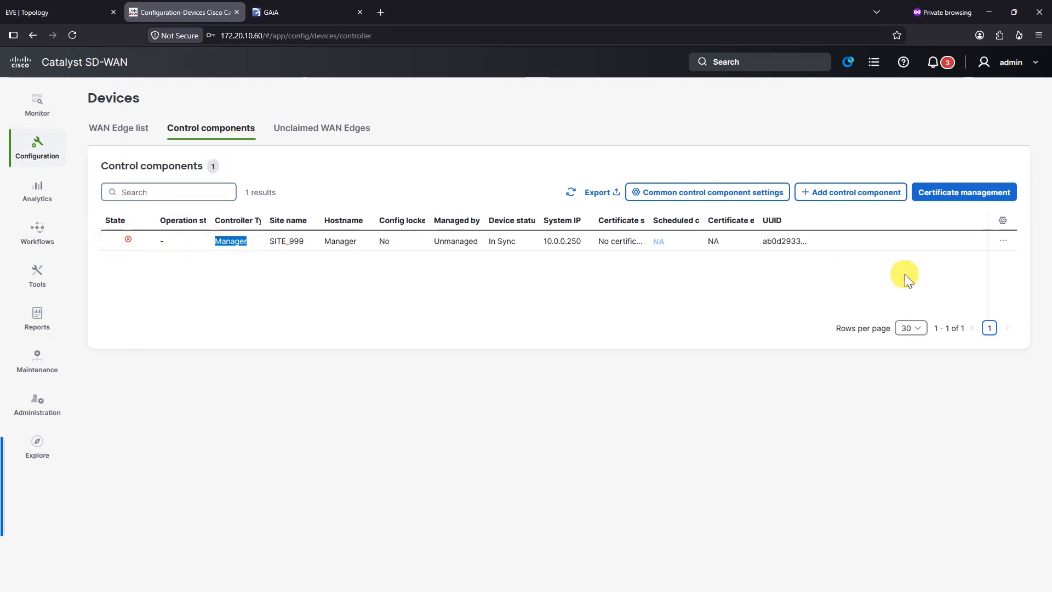
{"action": "left_click", "coordinate": [1002, 241]}
{"action": "left_click", "coordinate": [786, 306]}
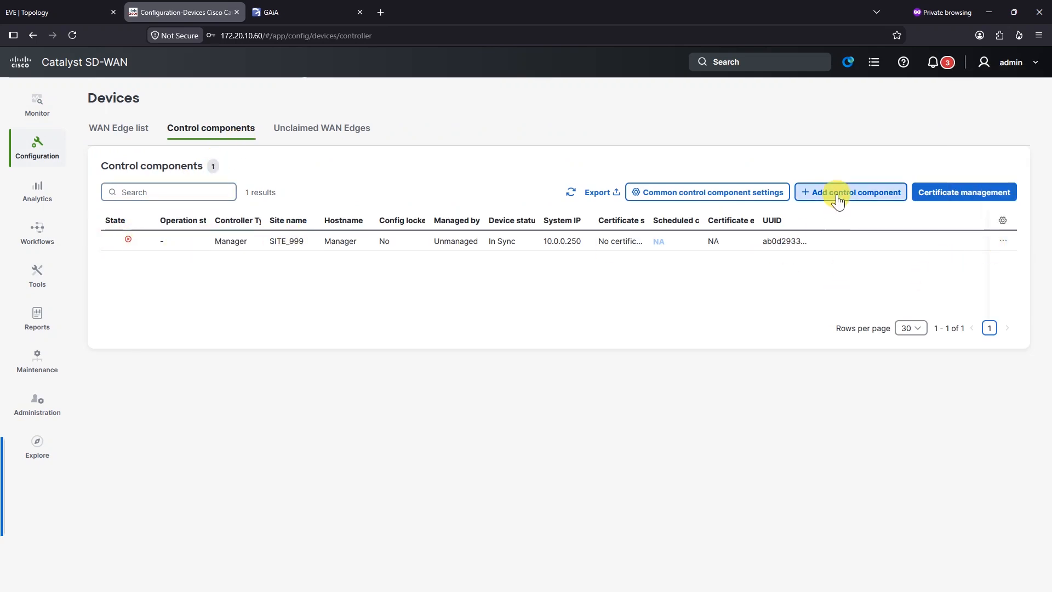
Step: Review the common AAA and NTP settings, cancel, and open the control components certificate list
{"action": "left_click", "coordinate": [677, 192]}
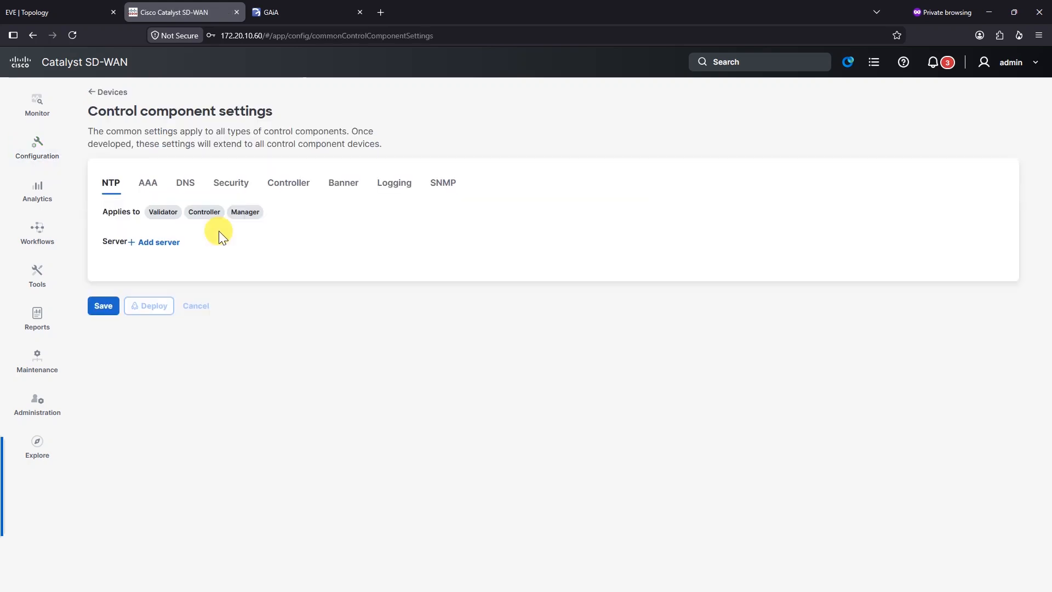
{"action": "left_click", "coordinate": [147, 183]}
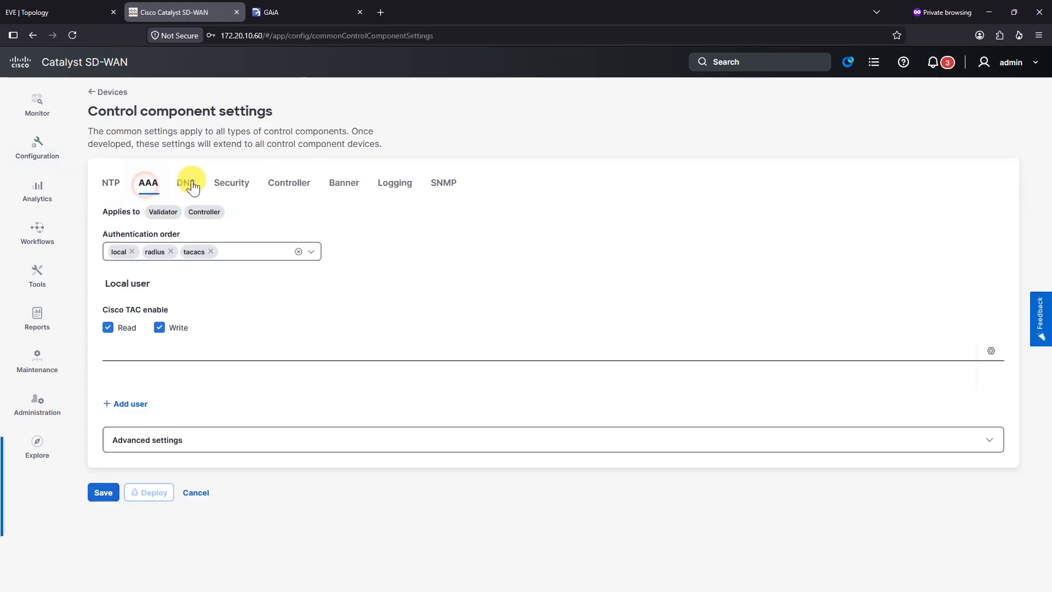
{"action": "left_click", "coordinate": [112, 184]}
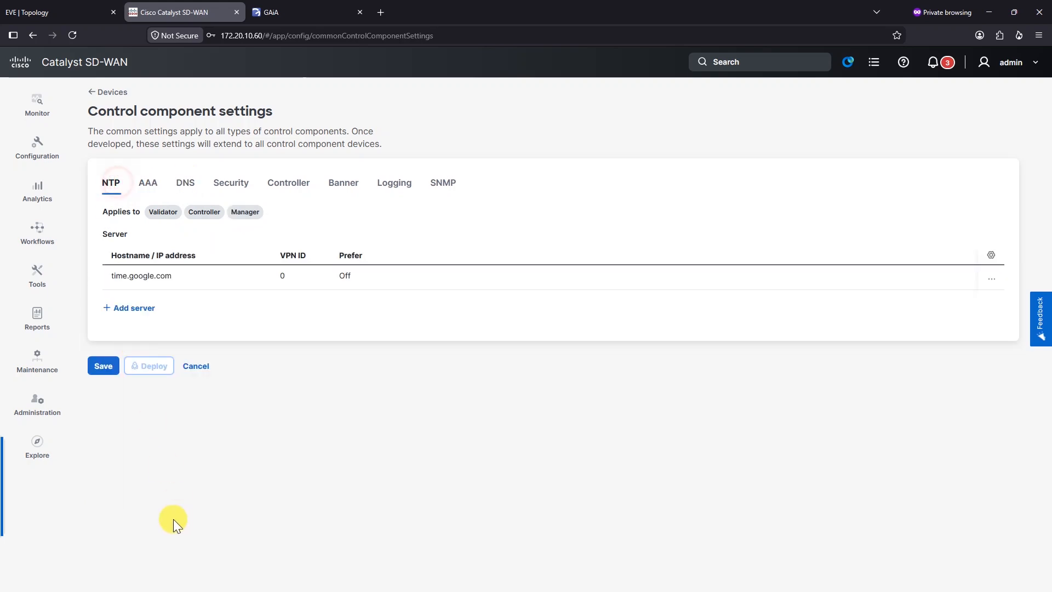
{"action": "left_click", "coordinate": [197, 366]}
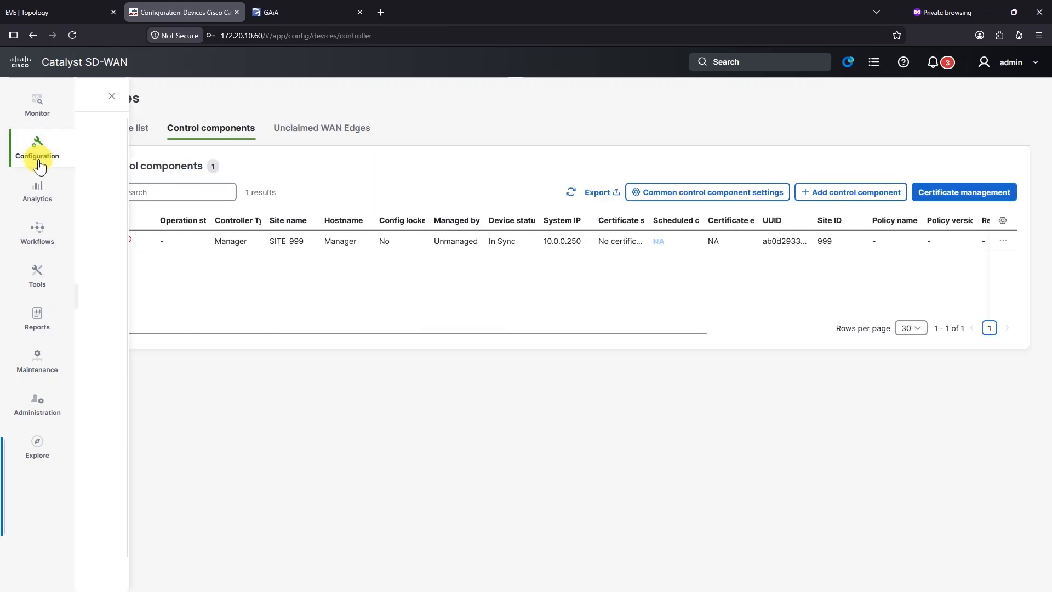
{"action": "mouse_move", "coordinate": [37, 162]}
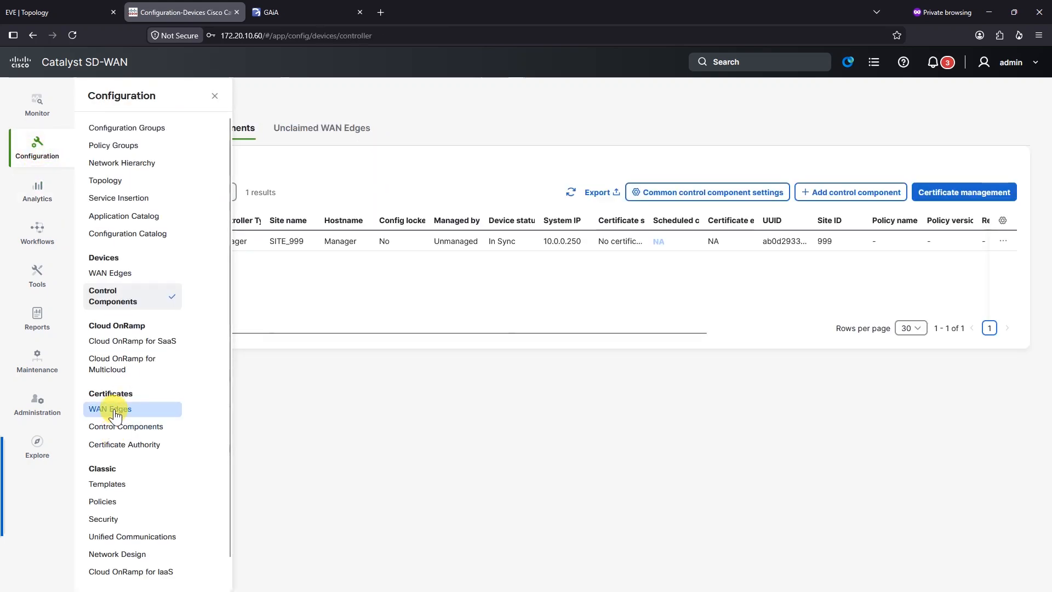
{"action": "left_click", "coordinate": [125, 425]}
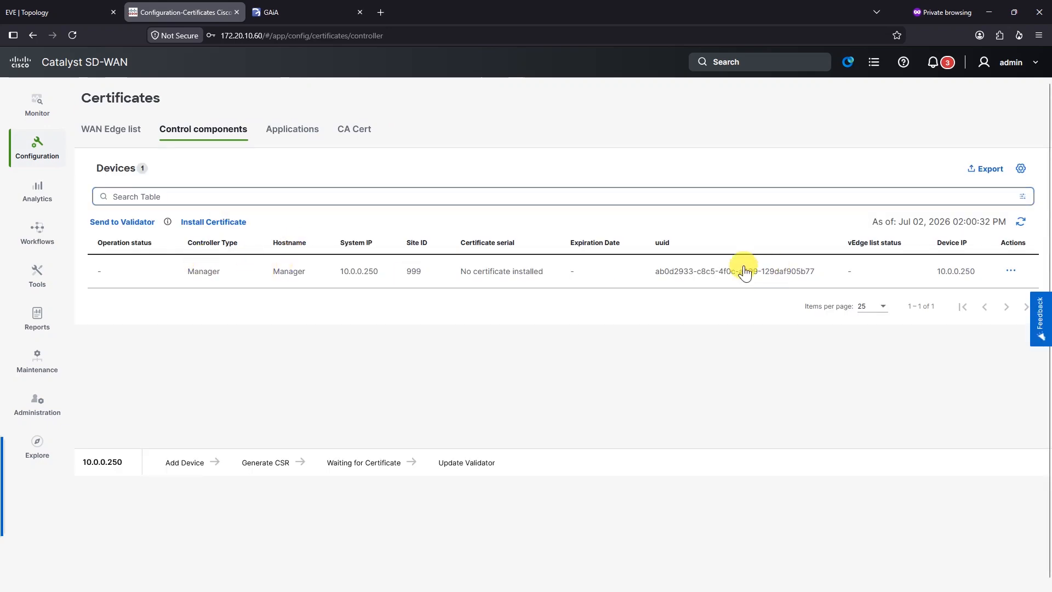
Step: Check the Manager's existing CSR, which is empty, and close it
{"action": "left_click_drag", "start_coordinate": [456, 274], "coordinate": [535, 276]}
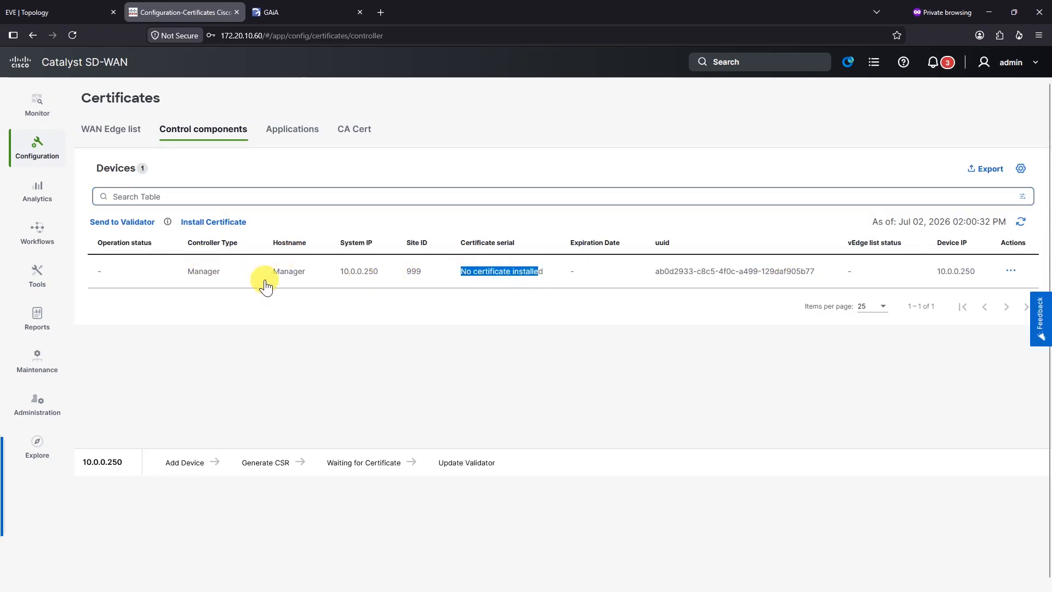
{"action": "left_click_drag", "start_coordinate": [293, 273], "coordinate": [303, 272]}
{"action": "left_click", "coordinate": [1011, 269]}
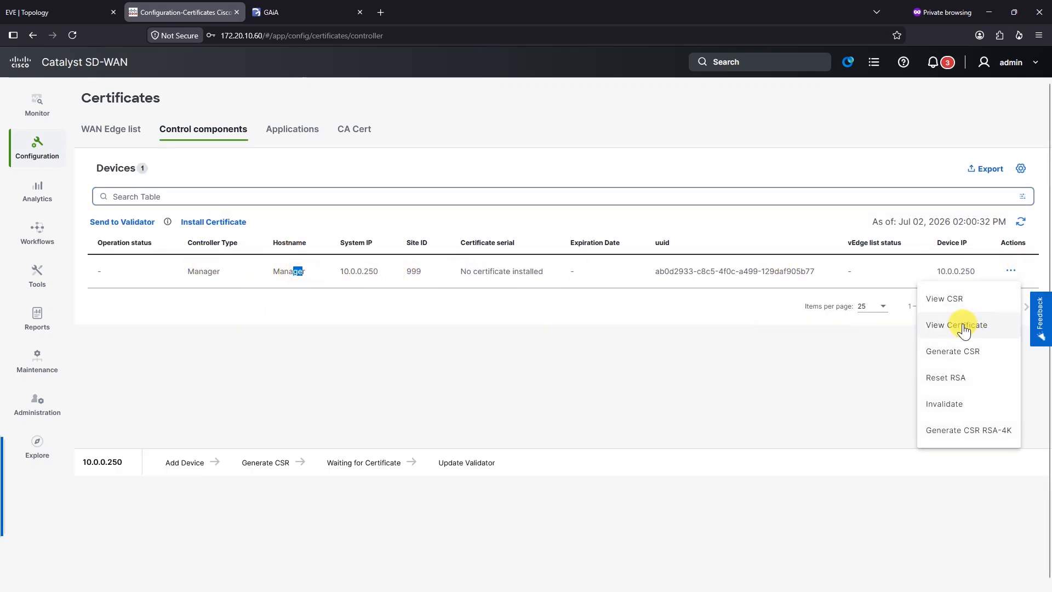
{"action": "left_click", "coordinate": [962, 299]}
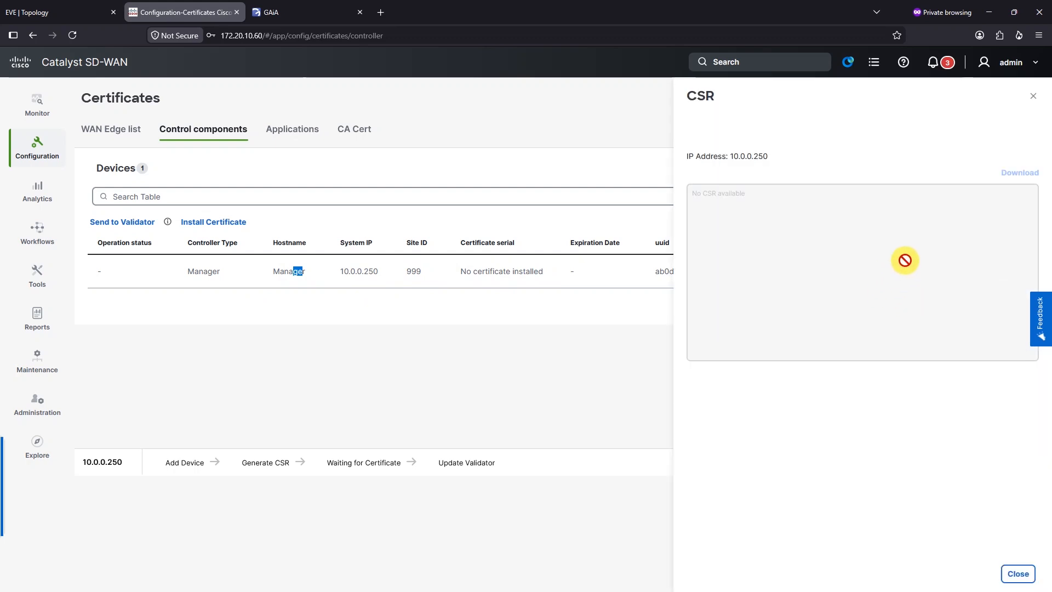
{"action": "left_click", "coordinate": [1035, 99]}
Step: Generate a new CSR for the Manager and copy its full text
{"action": "left_click", "coordinate": [1011, 271]}
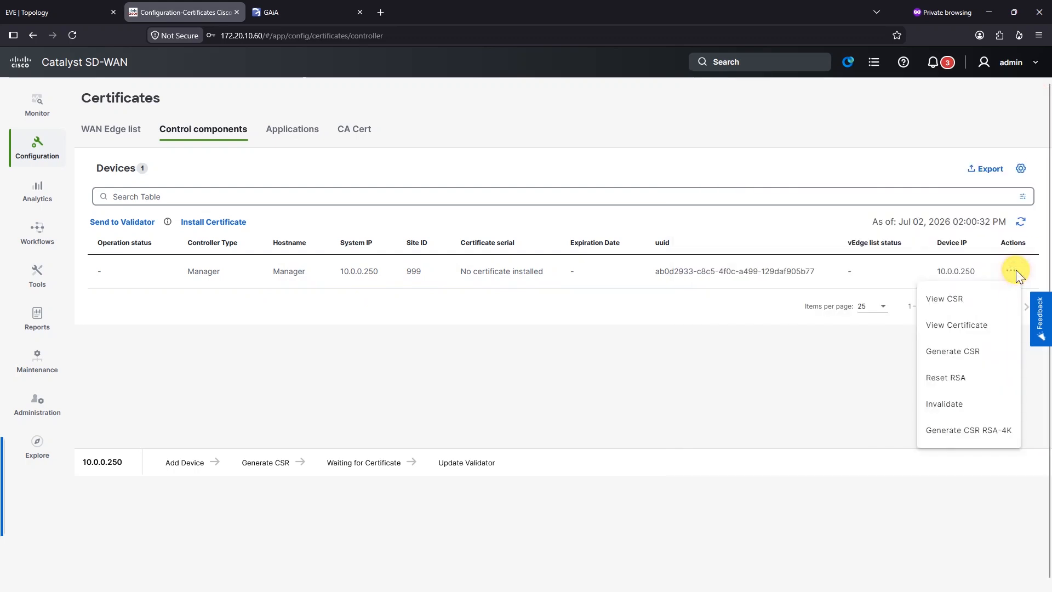
{"action": "left_click", "coordinate": [966, 356]}
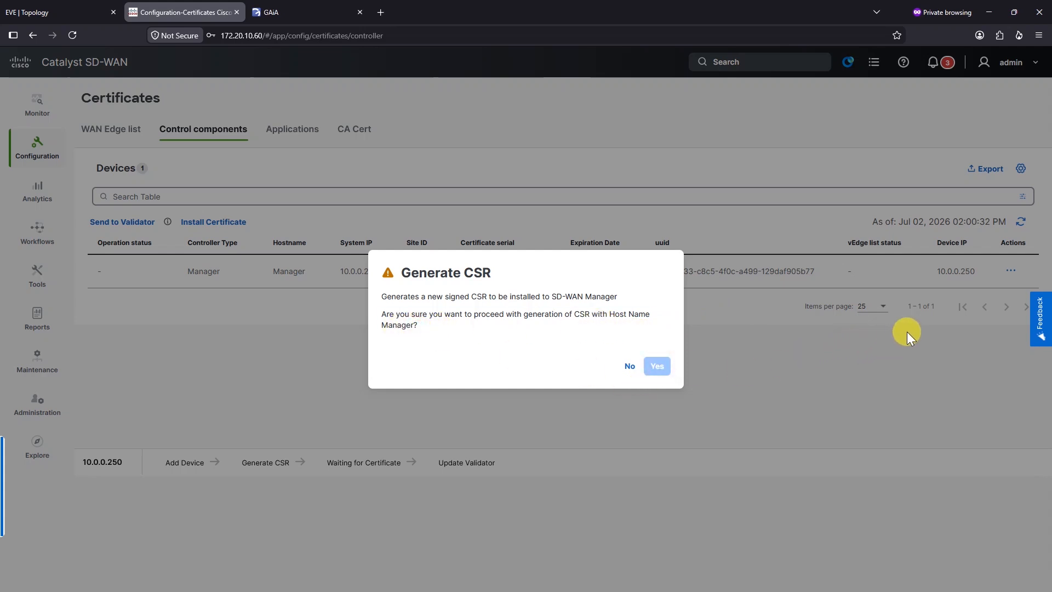
{"action": "key", "text": "Return"}
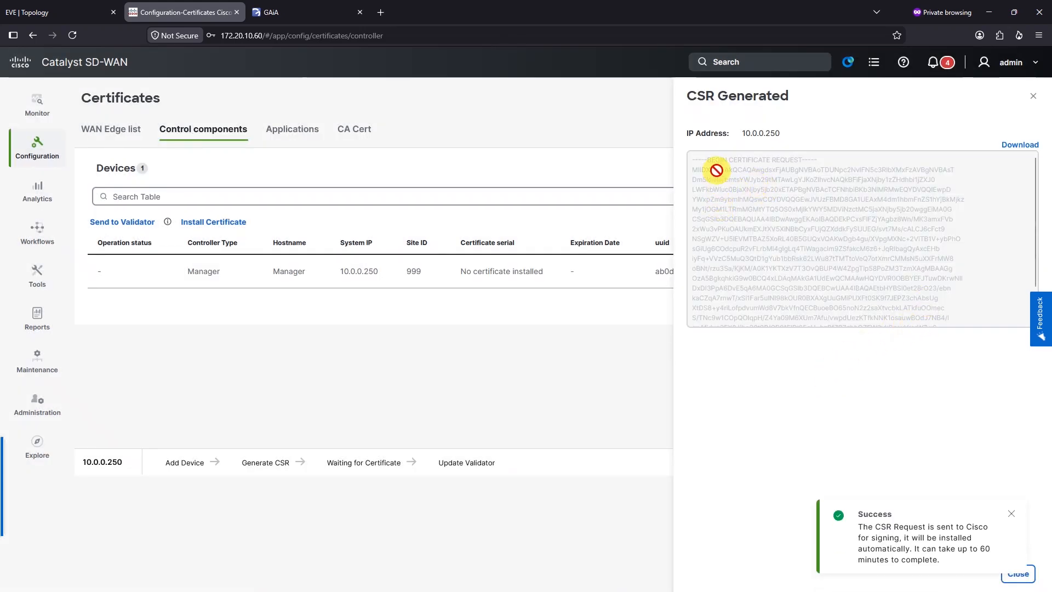
{"action": "left_click_drag", "start_coordinate": [695, 159], "coordinate": [794, 235]}
{"action": "left_click_drag", "start_coordinate": [696, 163], "coordinate": [954, 356]}
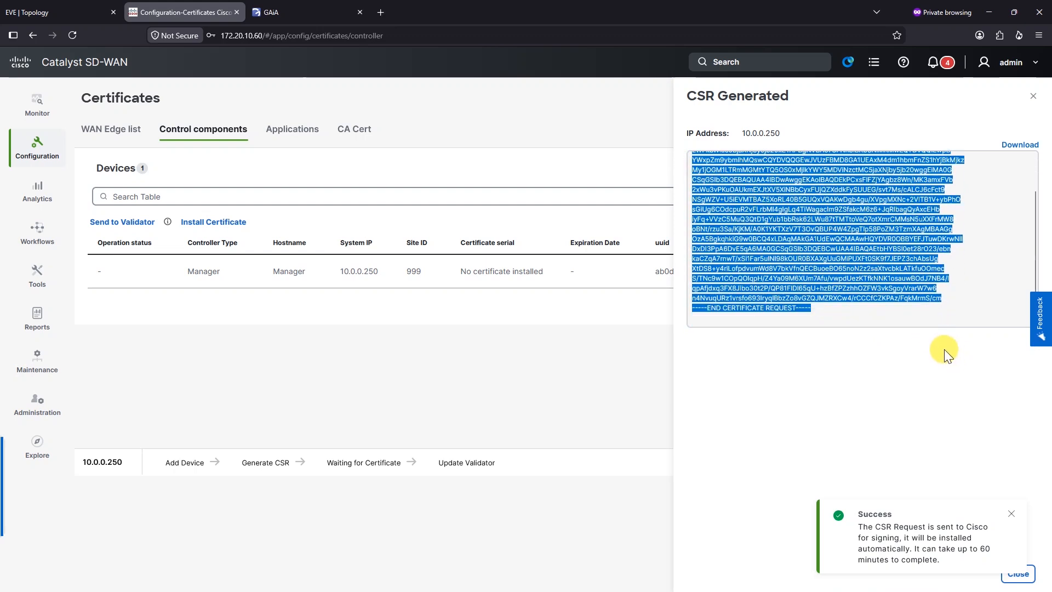
{"action": "key", "text": "alt+Tab"}
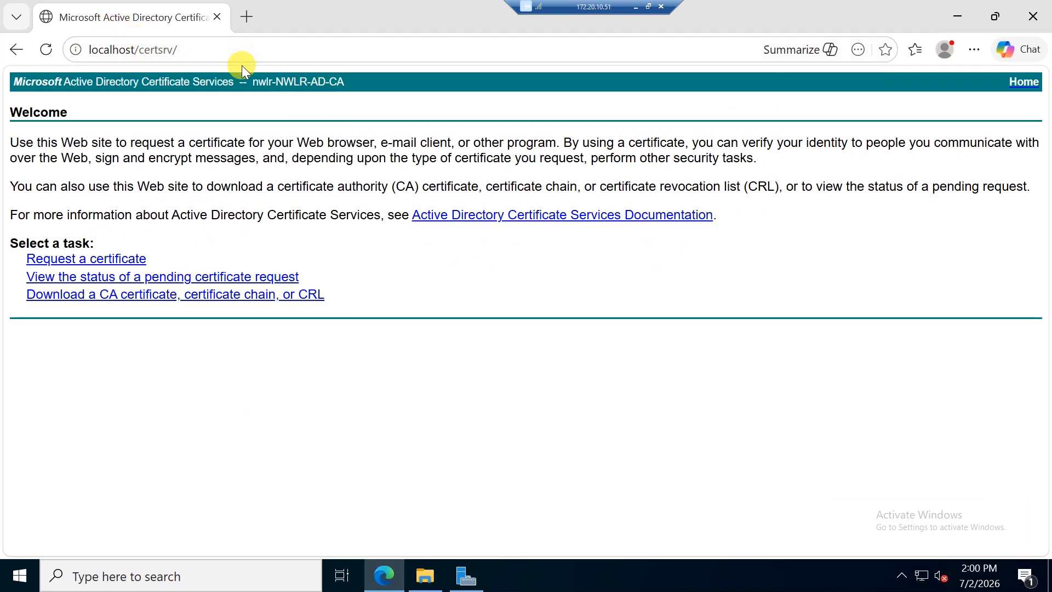
Step: Paste the Manager's CSR into an advanced request with the Web Server template and submit
{"action": "left_click", "coordinate": [101, 262]}
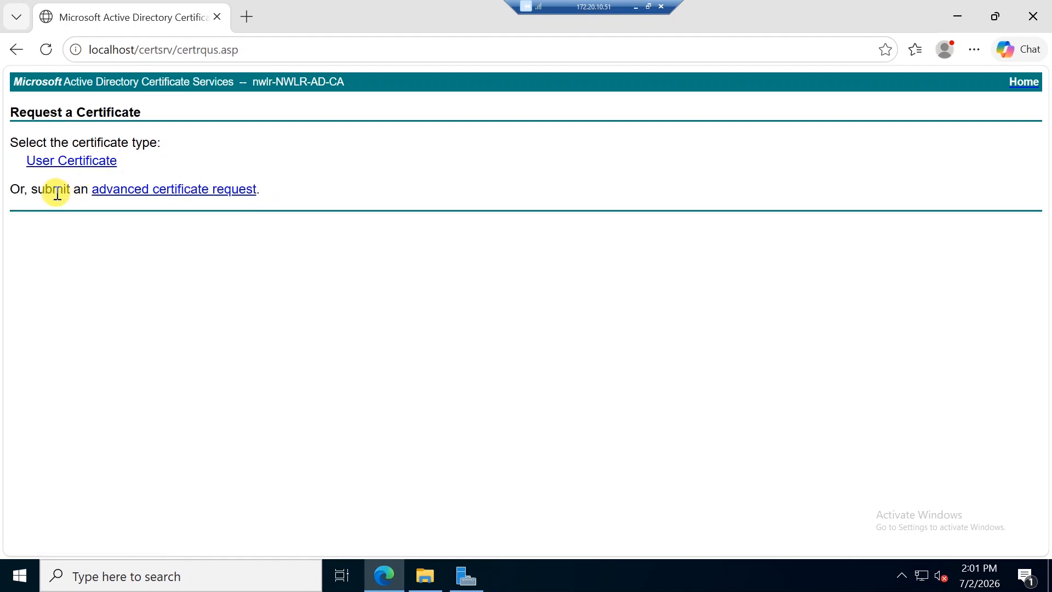
{"action": "left_click_drag", "start_coordinate": [52, 189], "coordinate": [73, 189]}
{"action": "left_click", "coordinate": [204, 190]}
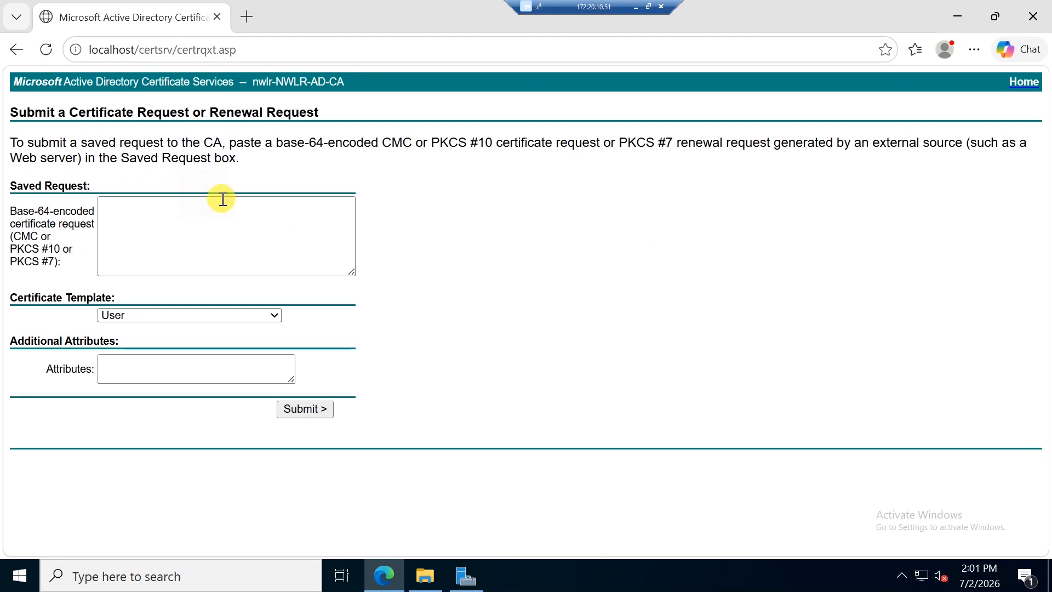
{"action": "left_click", "coordinate": [270, 214]}
{"action": "key", "text": "ctrl+v"}
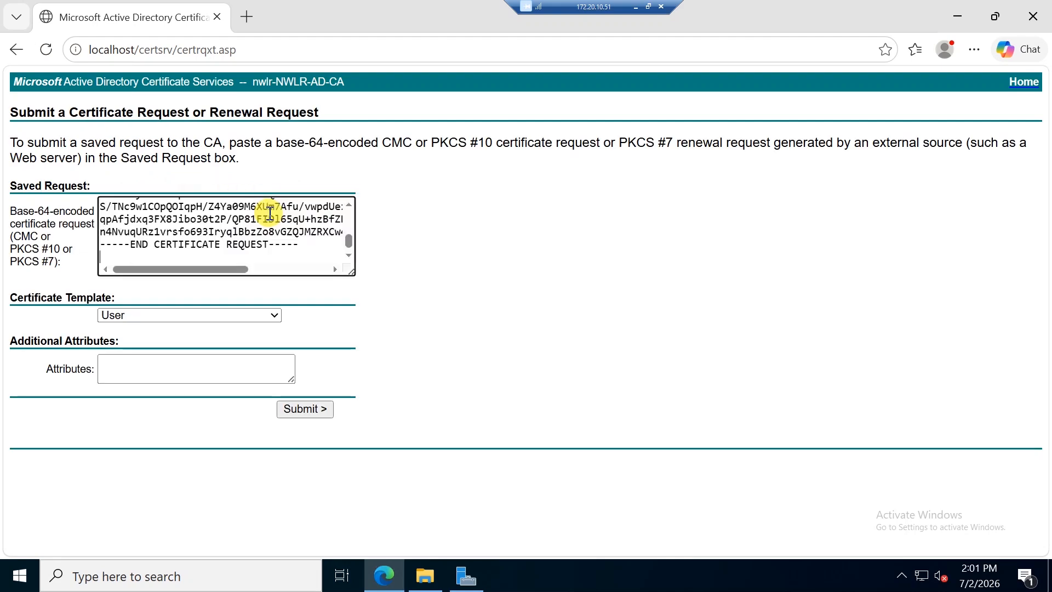
{"action": "left_click", "coordinate": [104, 316]}
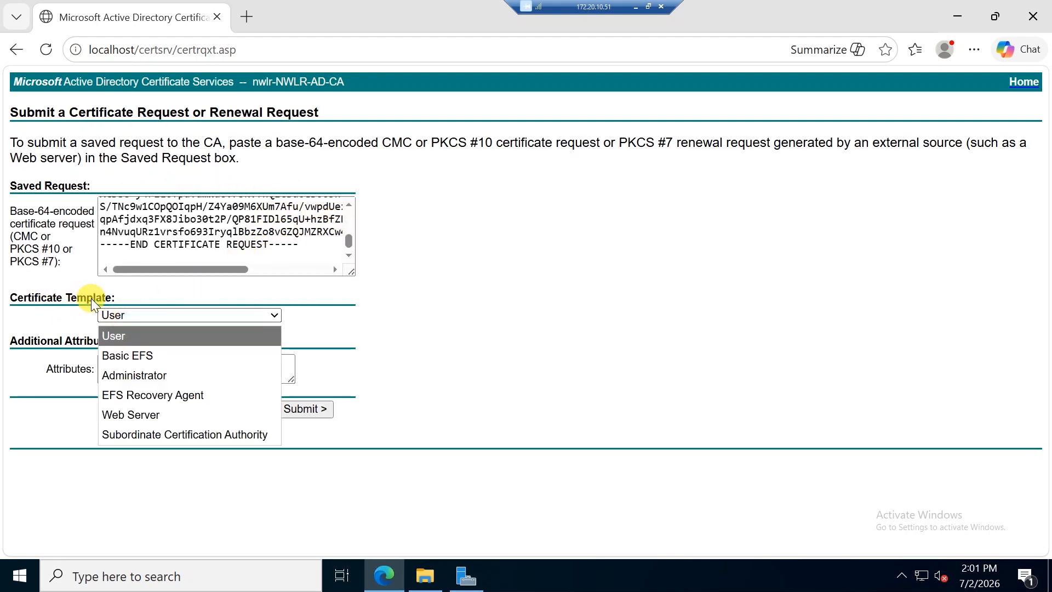
{"action": "left_click", "coordinate": [146, 415]}
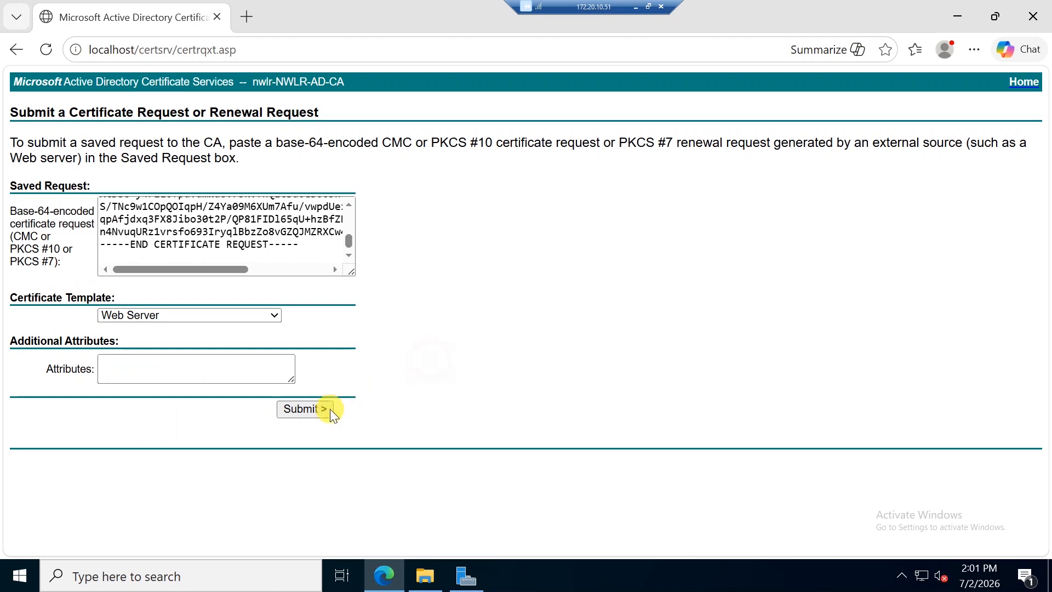
{"action": "left_click", "coordinate": [305, 410]}
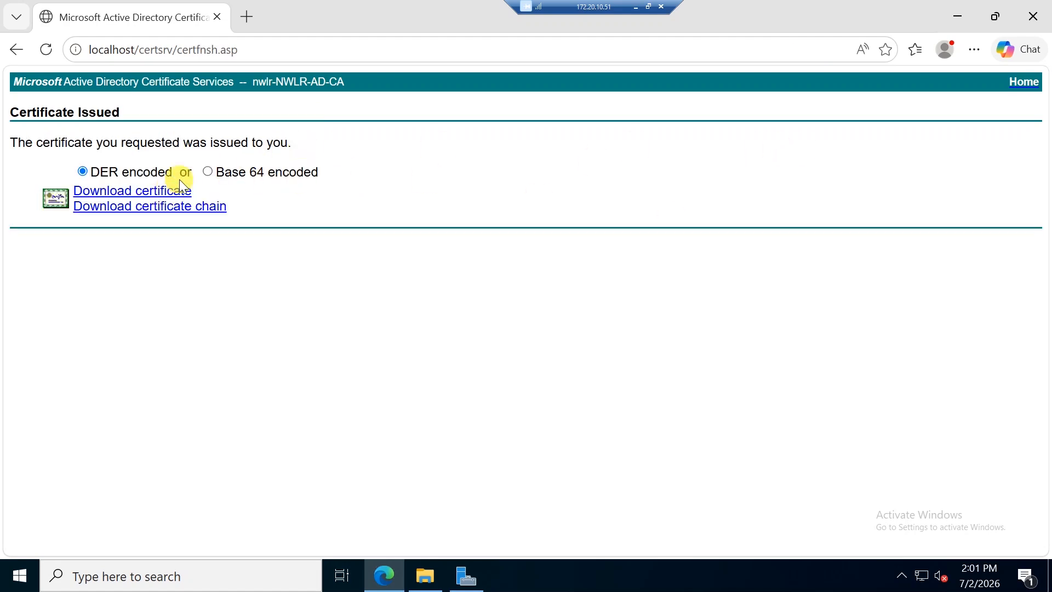
Step: Download the issued certificate in Base 64 and rename it manager.cer
{"action": "left_click", "coordinate": [207, 171]}
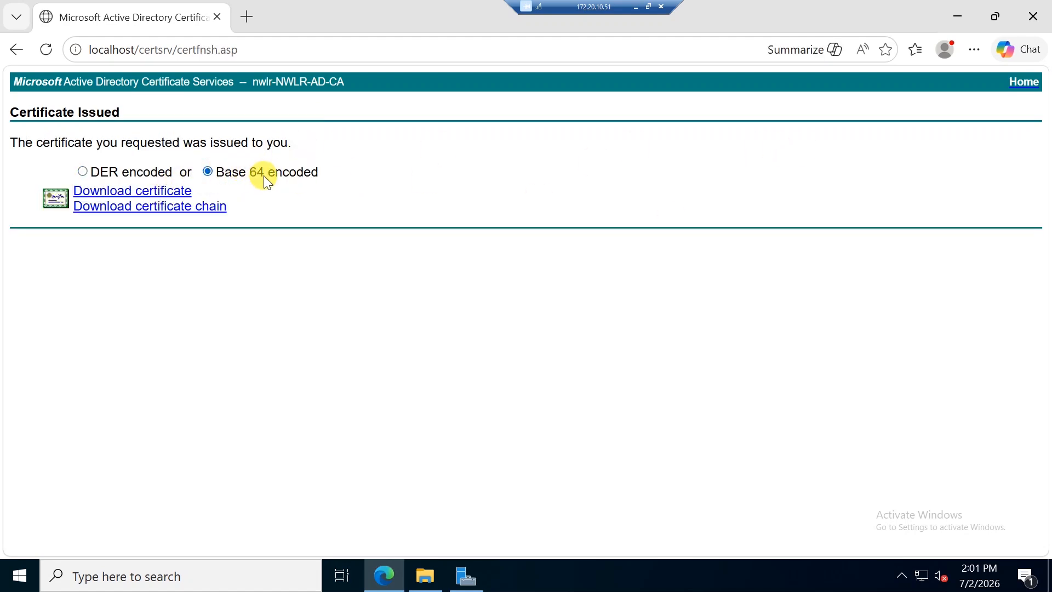
{"action": "left_click", "coordinate": [185, 191]}
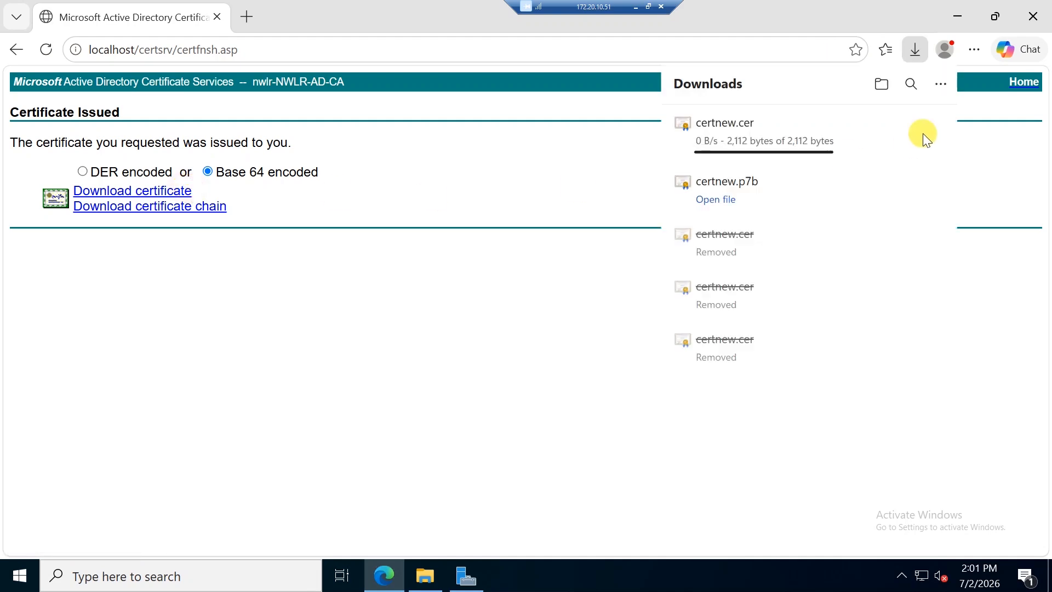
{"action": "left_click", "coordinate": [902, 129]}
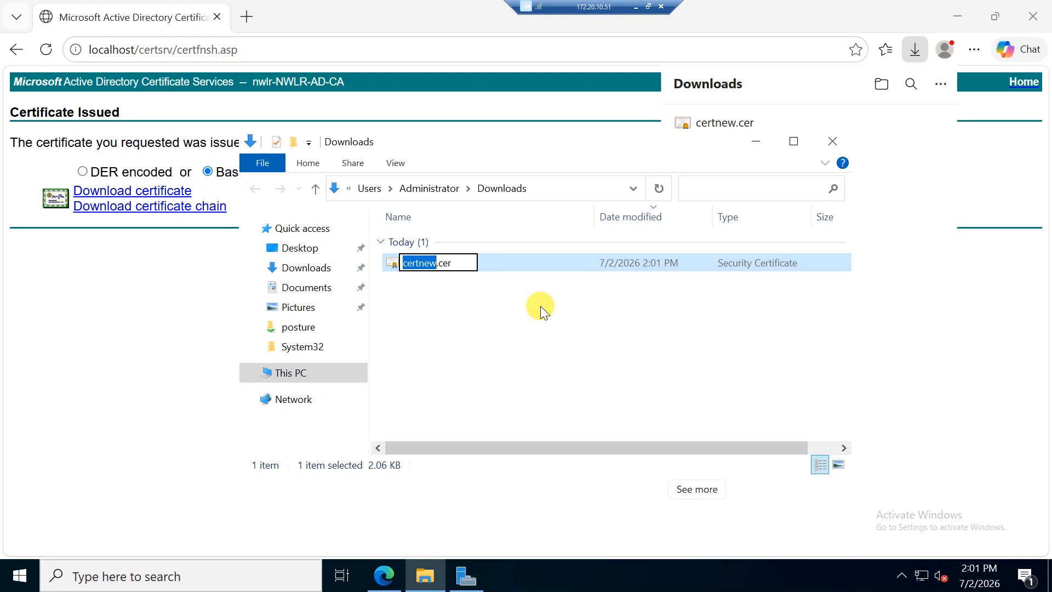
{"action": "type", "text": "manager"}
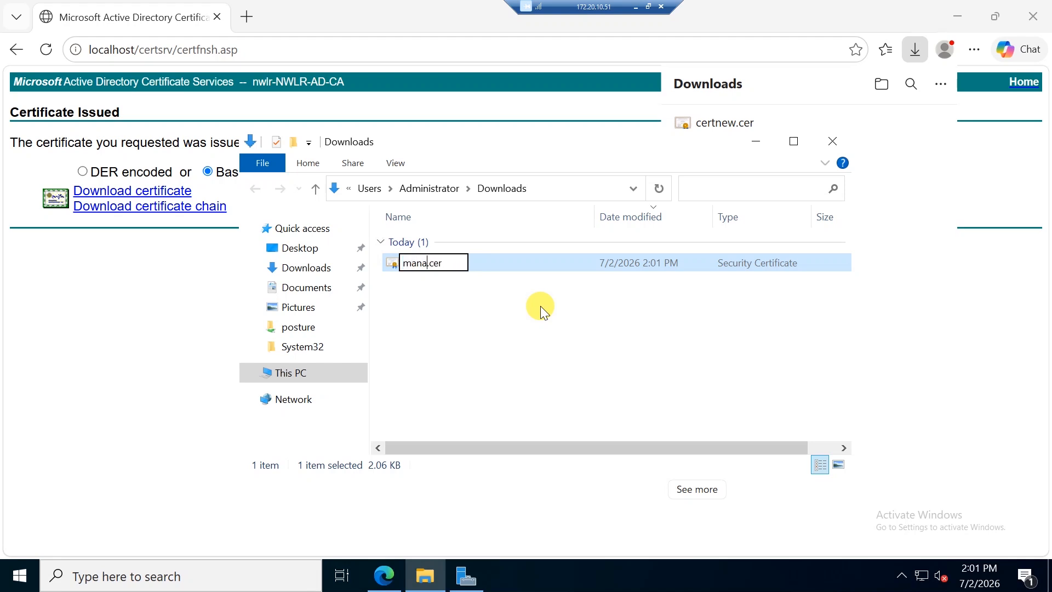
{"action": "left_click", "coordinate": [540, 306]}
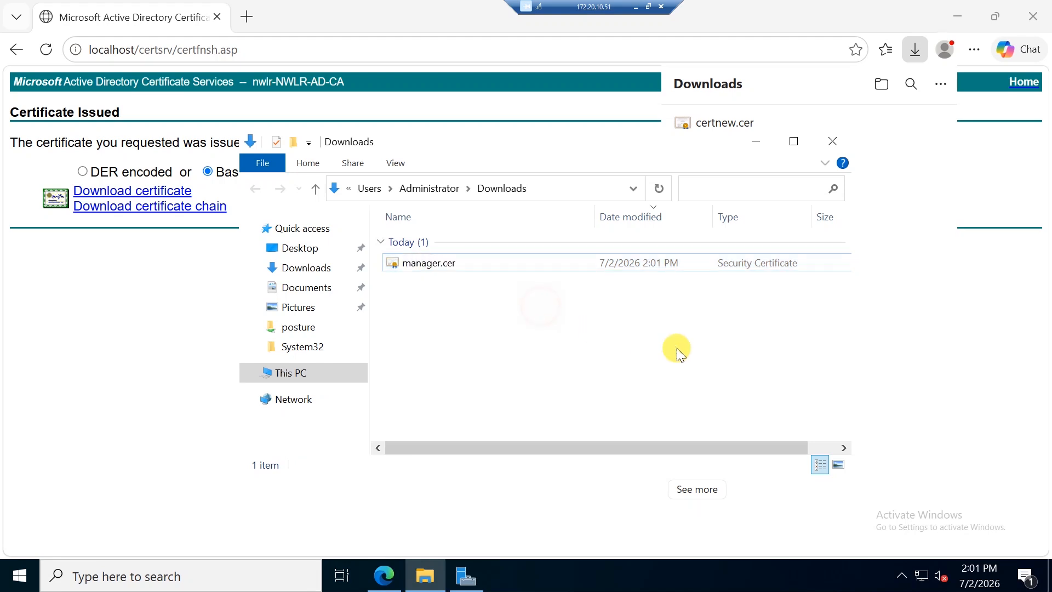
Step: Open manager.cer in Notepad to view its Base64 text
{"action": "right_click", "coordinate": [464, 261]}
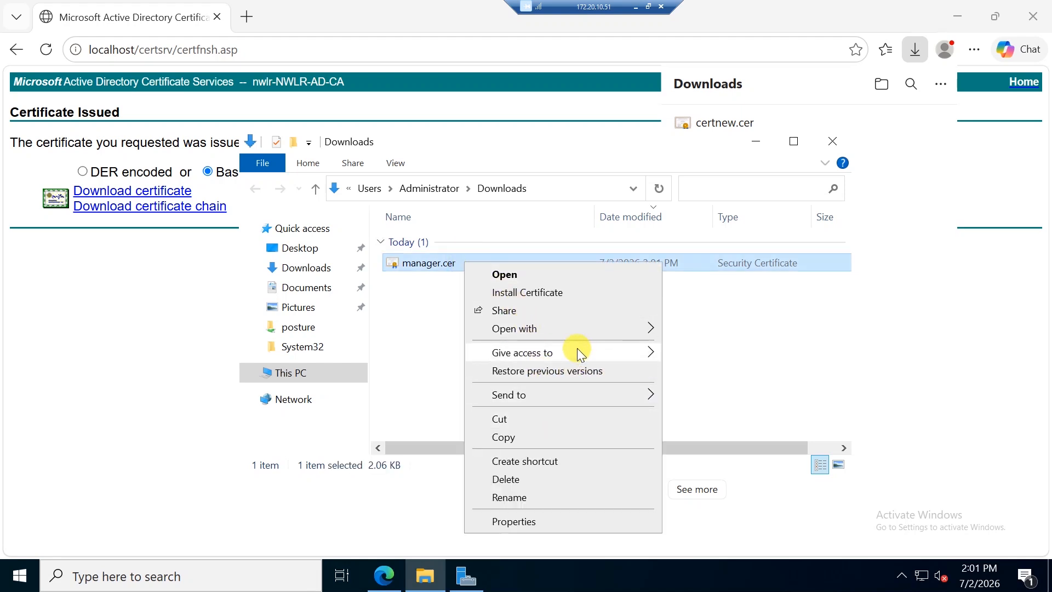
{"action": "mouse_move", "coordinate": [564, 329]}
{"action": "left_click", "coordinate": [736, 351]}
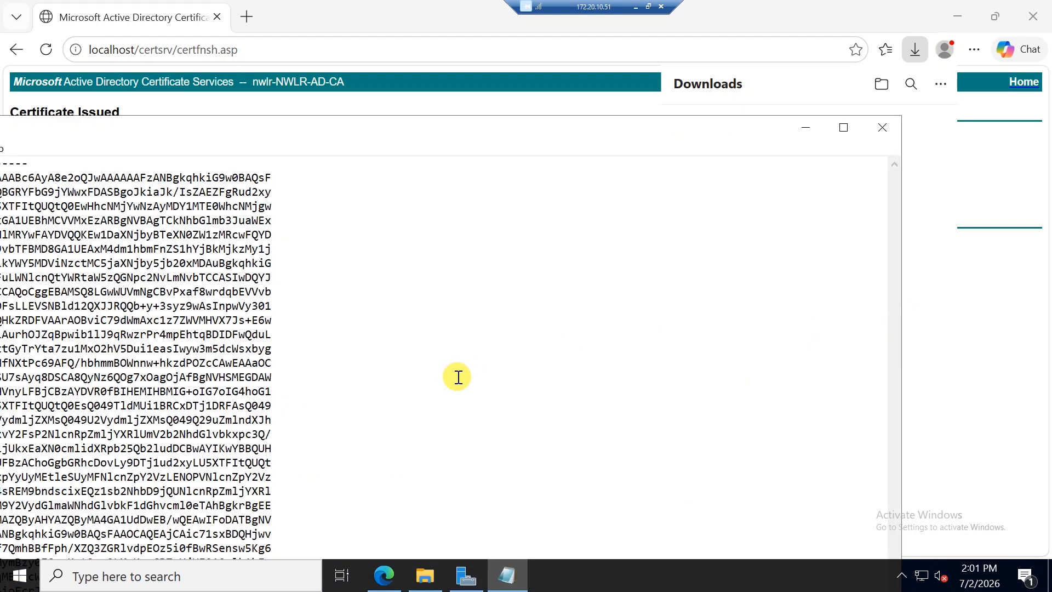
{"action": "left_click_drag", "start_coordinate": [454, 134], "coordinate": [679, 87]}
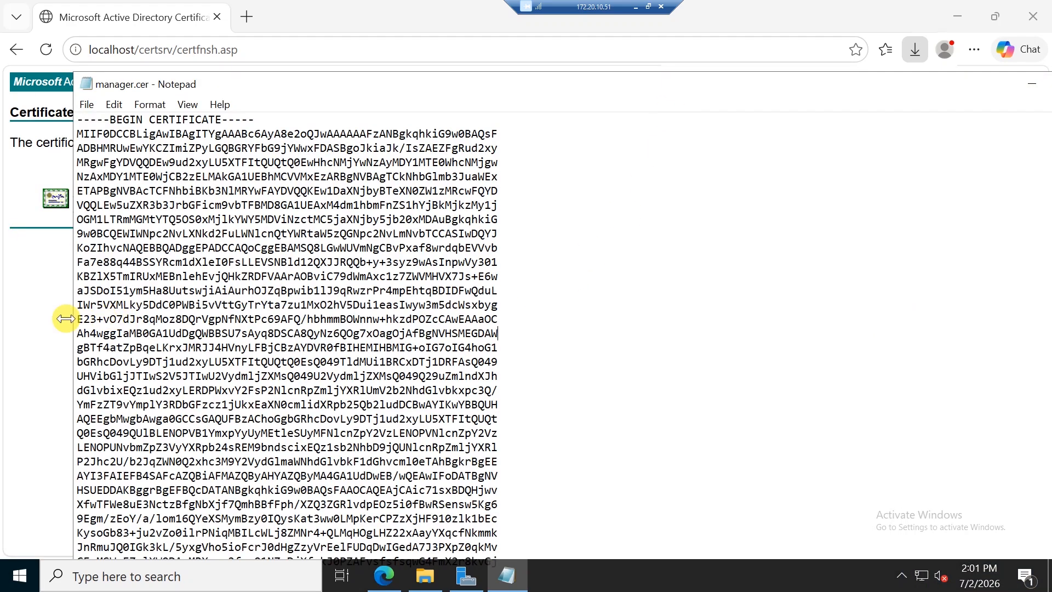
Step: Trim the browser address back to localhost/certsrv/
{"action": "left_click", "coordinate": [52, 316]}
{"action": "left_click_drag", "start_coordinate": [177, 55], "coordinate": [527, 101]}
{"action": "key", "text": "BackSpace"}
{"action": "key", "text": "BackSpace"}
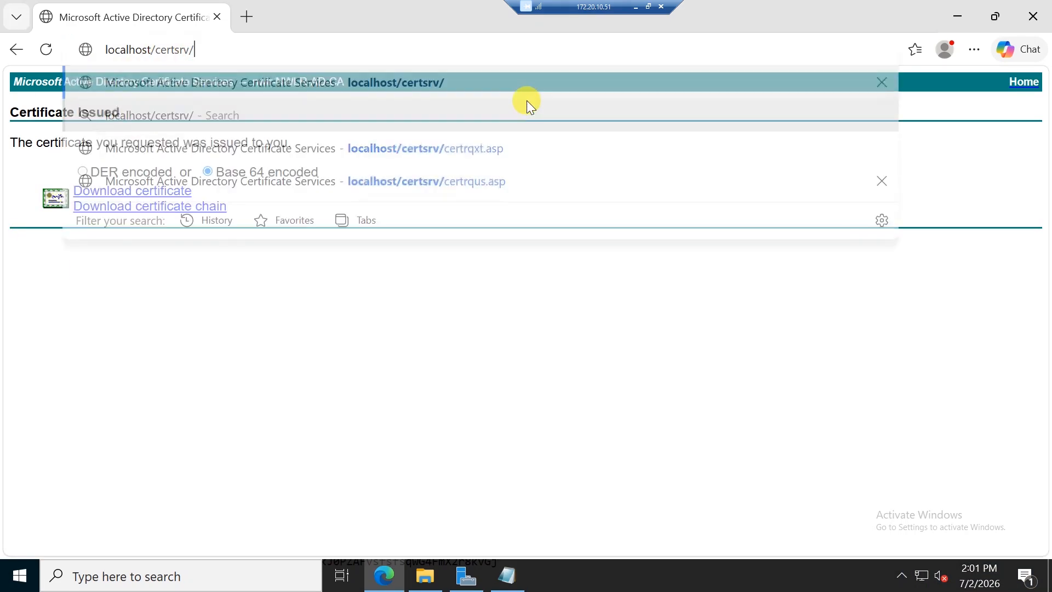
Step: Download the CA certificate in Base 64 and rename it RootCA.cer
{"action": "key", "text": "Return"}
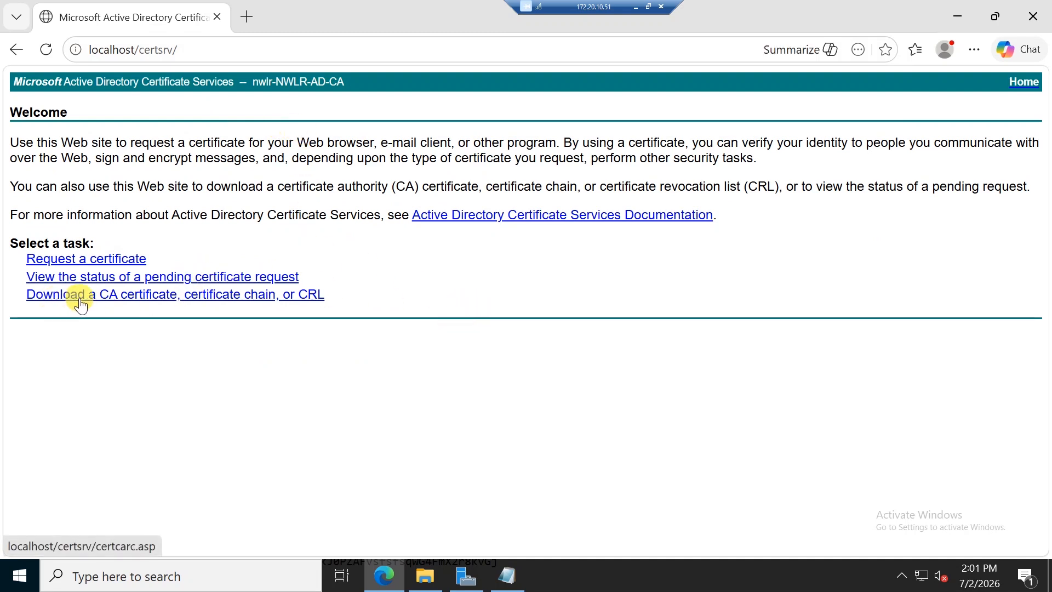
{"action": "left_click", "coordinate": [172, 299]}
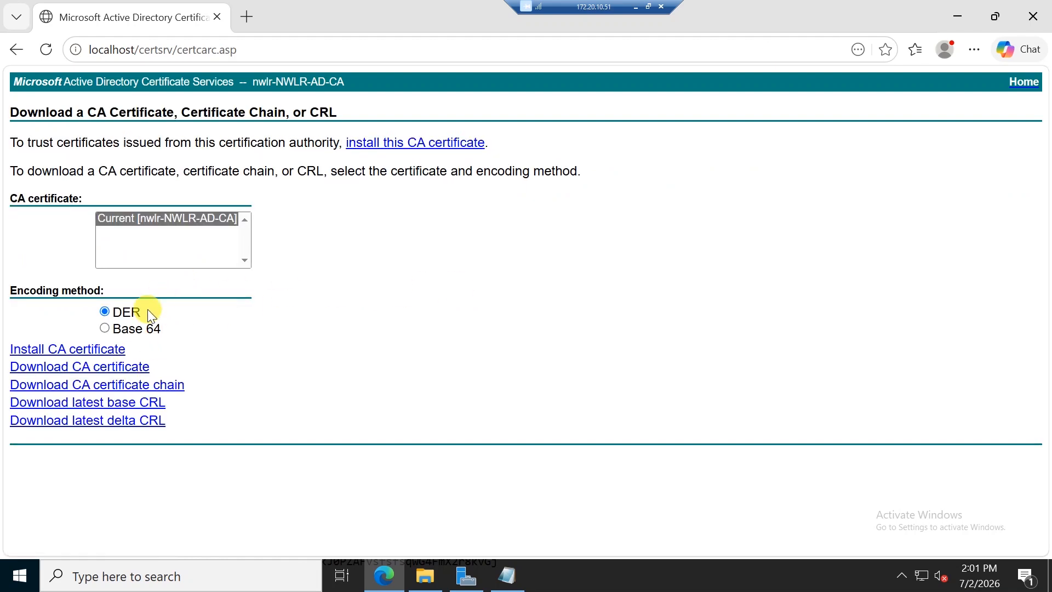
{"action": "left_click", "coordinate": [143, 331]}
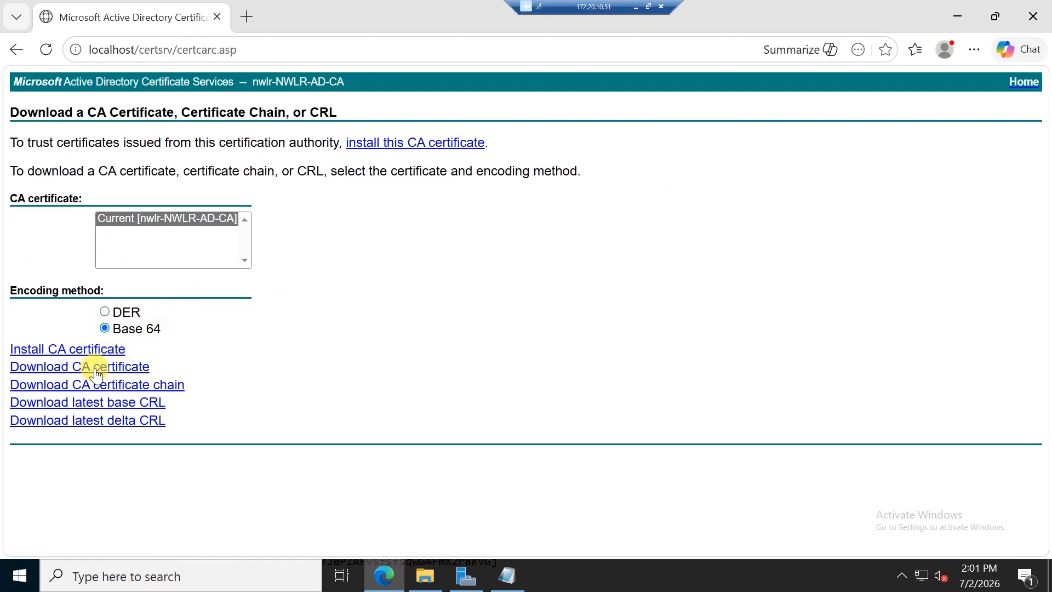
{"action": "left_click", "coordinate": [136, 372]}
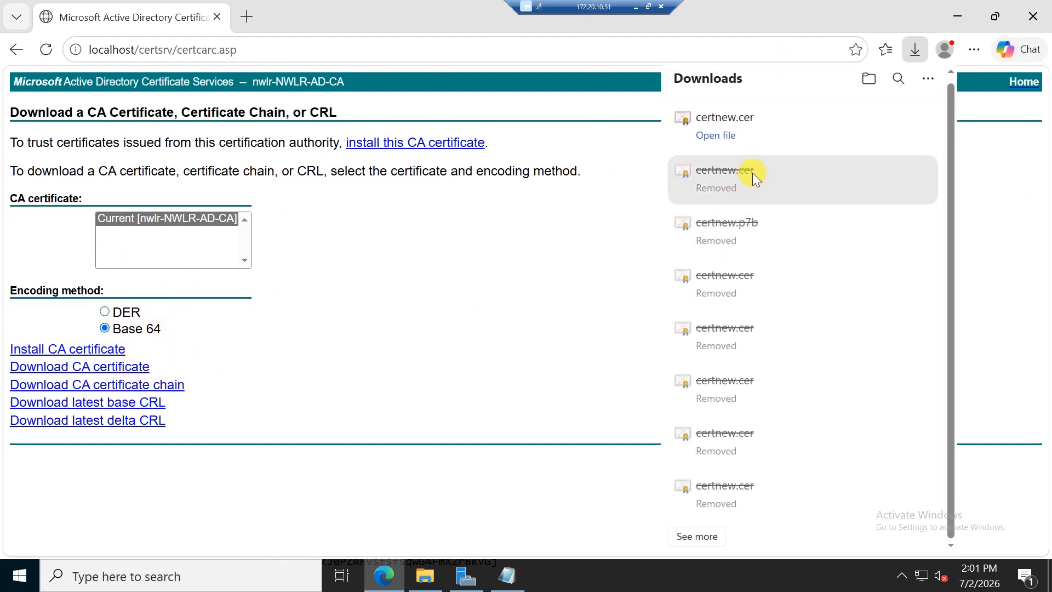
{"action": "left_click", "coordinate": [890, 127]}
{"action": "left_click", "coordinate": [425, 264]}
{"action": "type", "text": "RootCA"}
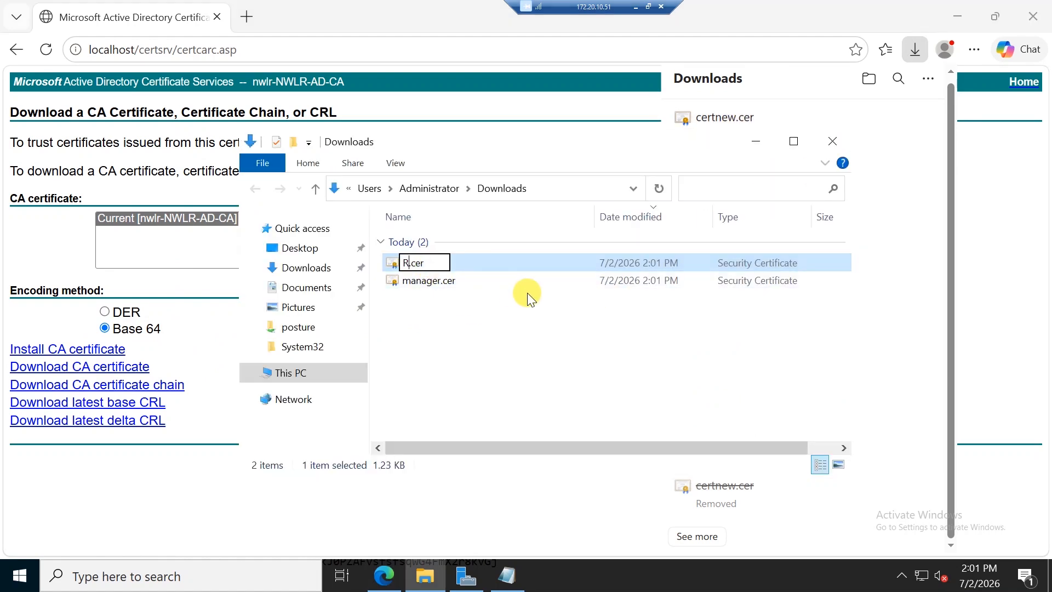
{"action": "key", "text": "Return"}
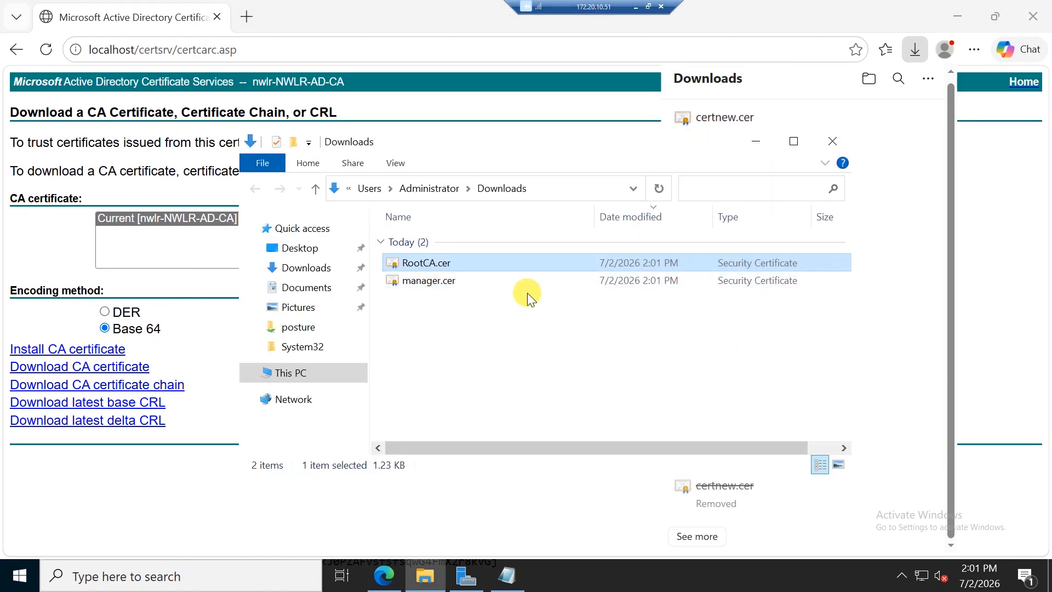
Step: Open RootCA.cer in Notepad, maximize it, and select the entire certificate text
{"action": "right_click", "coordinate": [508, 262]}
{"action": "mouse_move", "coordinate": [580, 330]}
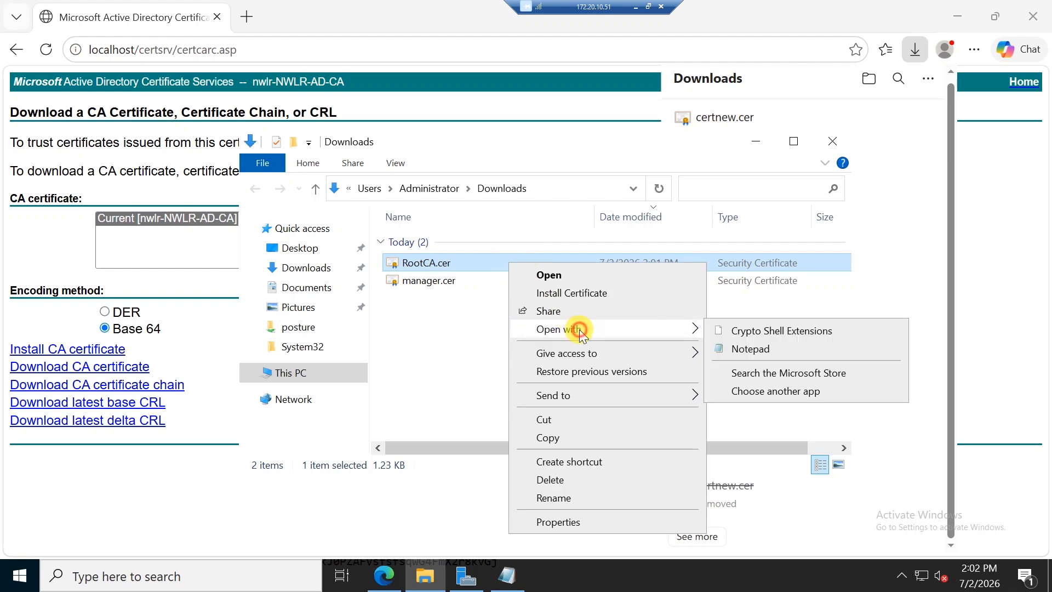
{"action": "left_click", "coordinate": [737, 349]}
{"action": "double_click", "coordinate": [341, 129]}
{"action": "left_click_drag", "start_coordinate": [243, 376], "coordinate": [3, 42]}
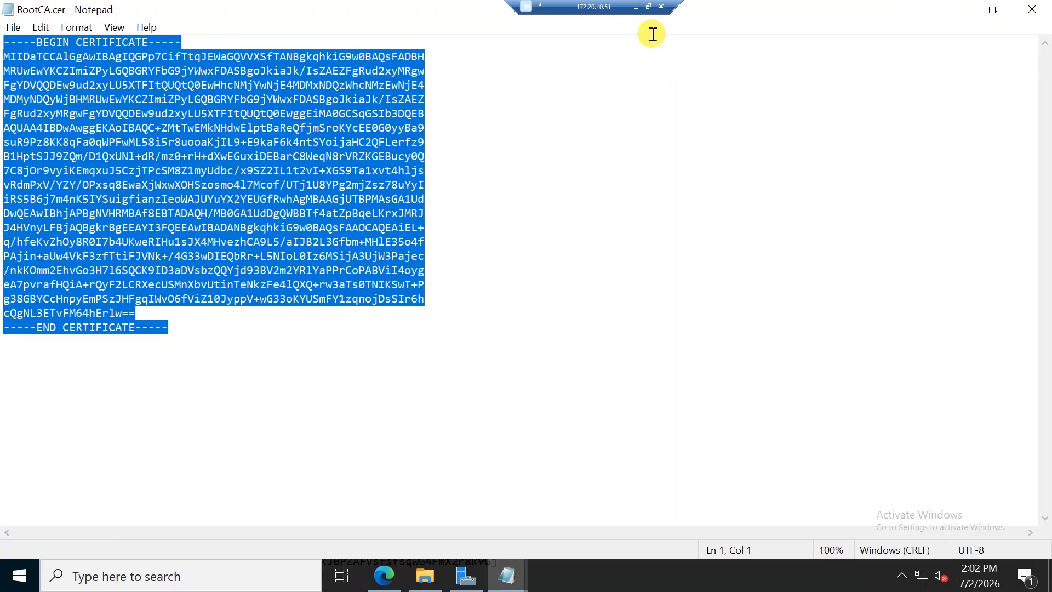
{"action": "left_click", "coordinate": [643, 11]}
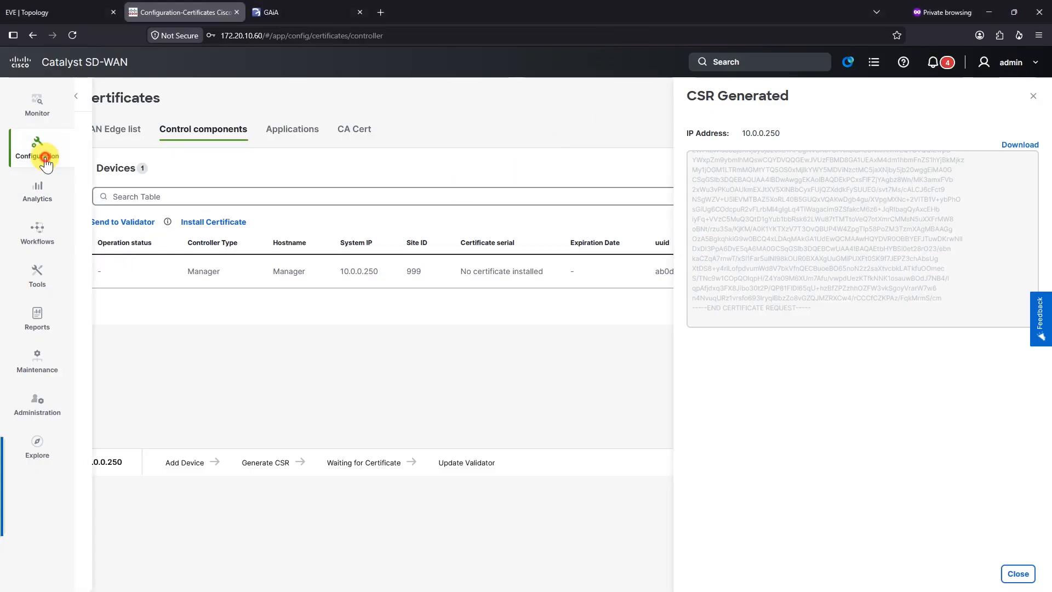
Step: Go to Administration > Settings and scroll down to Certificate settings
{"action": "left_click", "coordinate": [39, 153]}
{"action": "left_click", "coordinate": [48, 403]}
{"action": "left_click", "coordinate": [139, 128]}
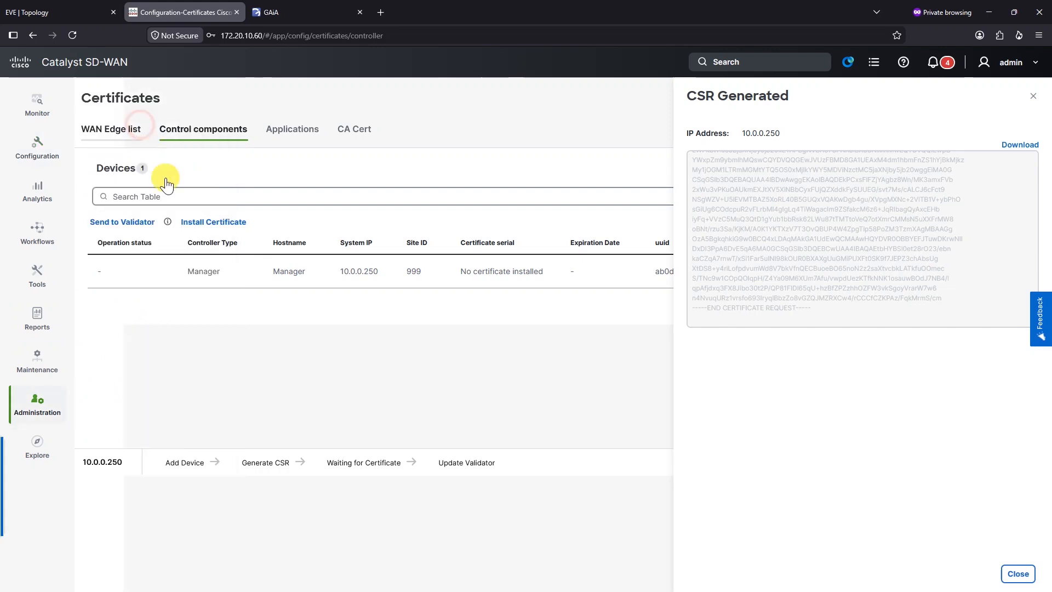
{"action": "scroll", "coordinate": [151, 392], "scroll_direction": "down", "scroll_amount": 7}
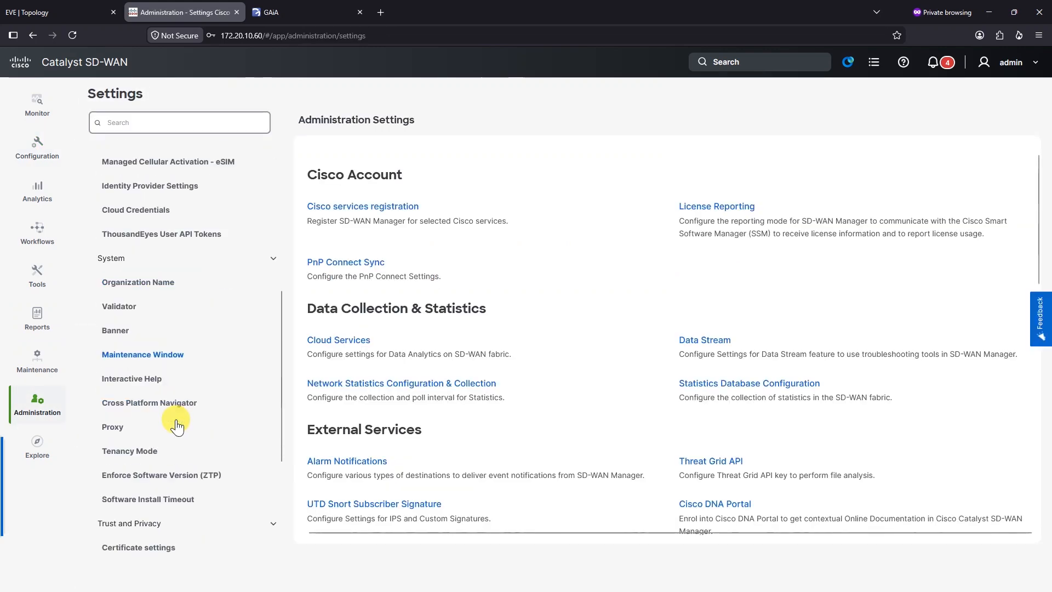
{"action": "scroll", "coordinate": [178, 455], "scroll_direction": "down", "scroll_amount": 3}
{"action": "scroll", "coordinate": [172, 463], "scroll_direction": "down", "scroll_amount": 1}
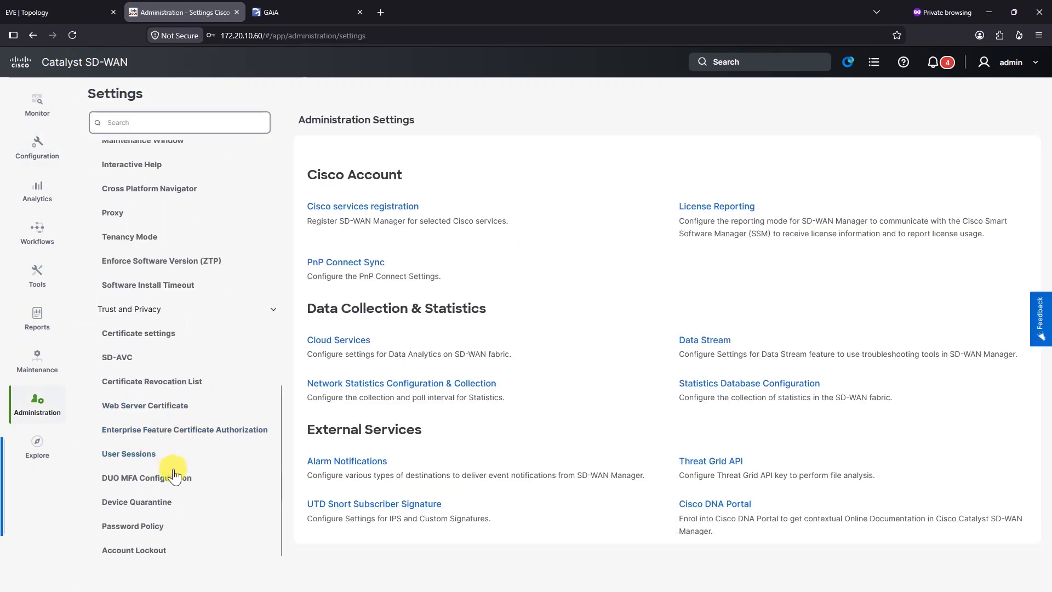
{"action": "scroll", "coordinate": [181, 384], "scroll_direction": "up", "scroll_amount": 15}
{"action": "scroll", "coordinate": [182, 419], "scroll_direction": "down", "scroll_amount": 6}
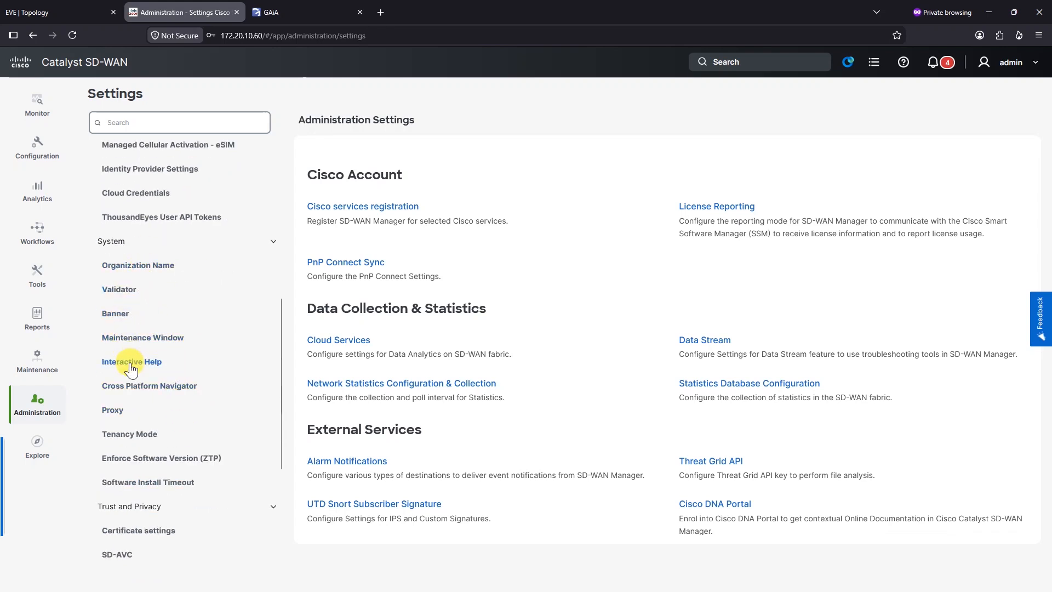
{"action": "scroll", "coordinate": [156, 403], "scroll_direction": "down", "scroll_amount": 3}
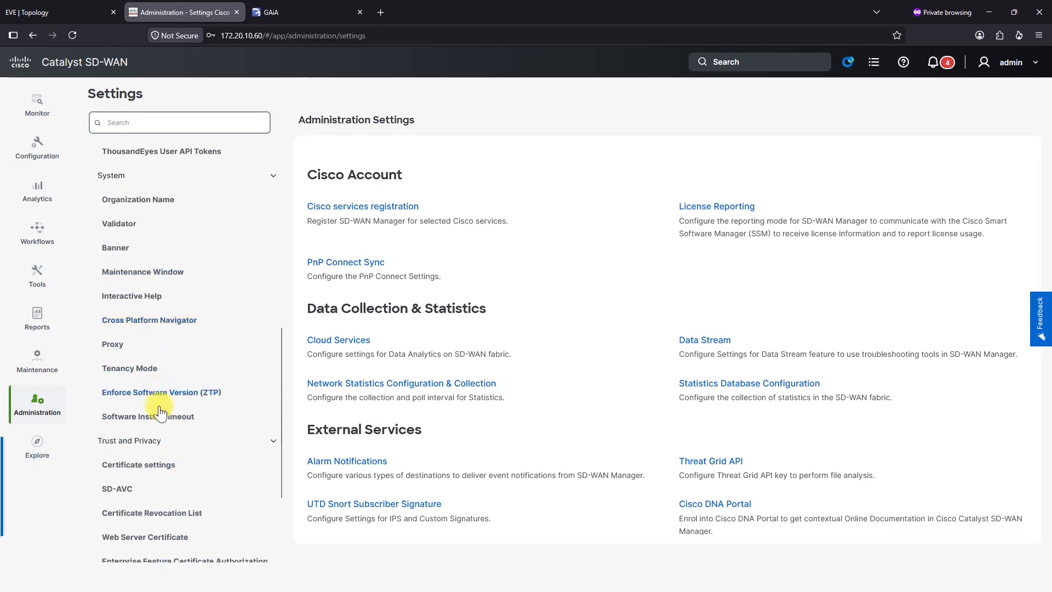
{"action": "left_click", "coordinate": [160, 465]}
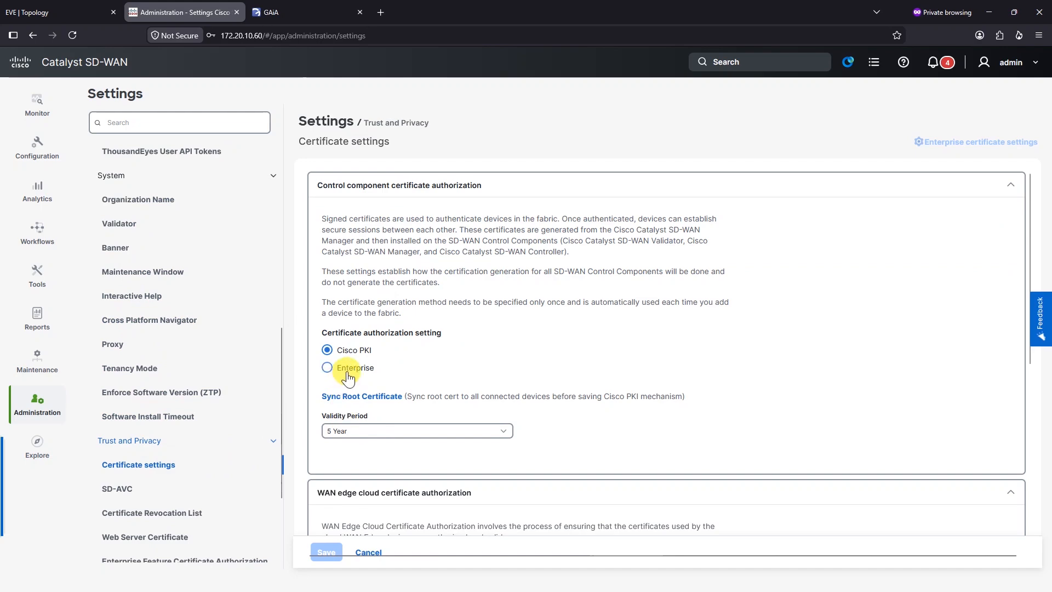
Step: Change the control component certificate authorization to Enterprise and confirm the change
{"action": "left_click", "coordinate": [348, 376]}
{"action": "left_click", "coordinate": [641, 358]}
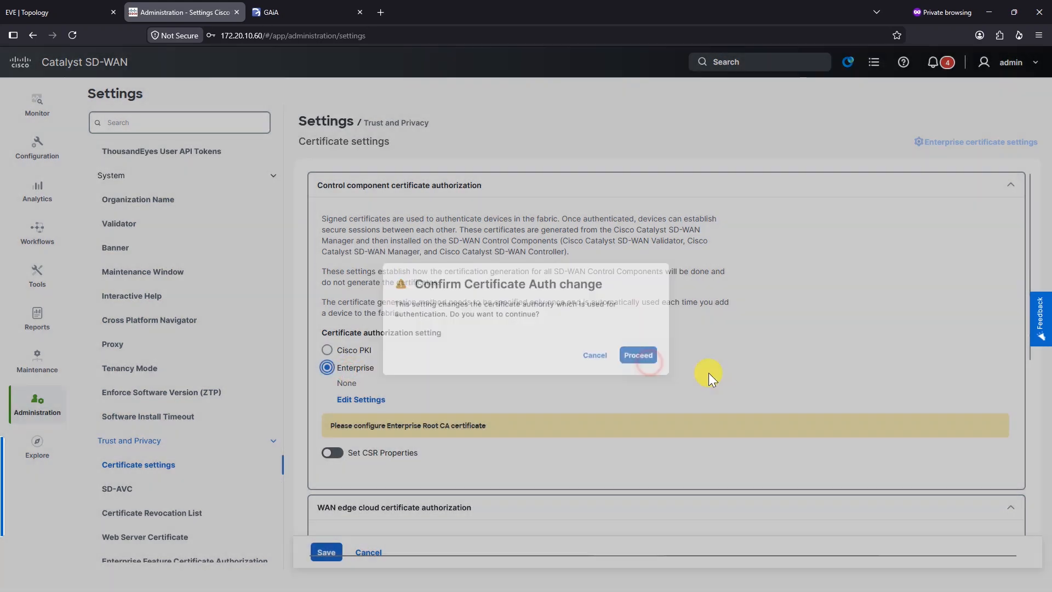
{"action": "scroll", "coordinate": [669, 362], "scroll_direction": "down", "scroll_amount": 2}
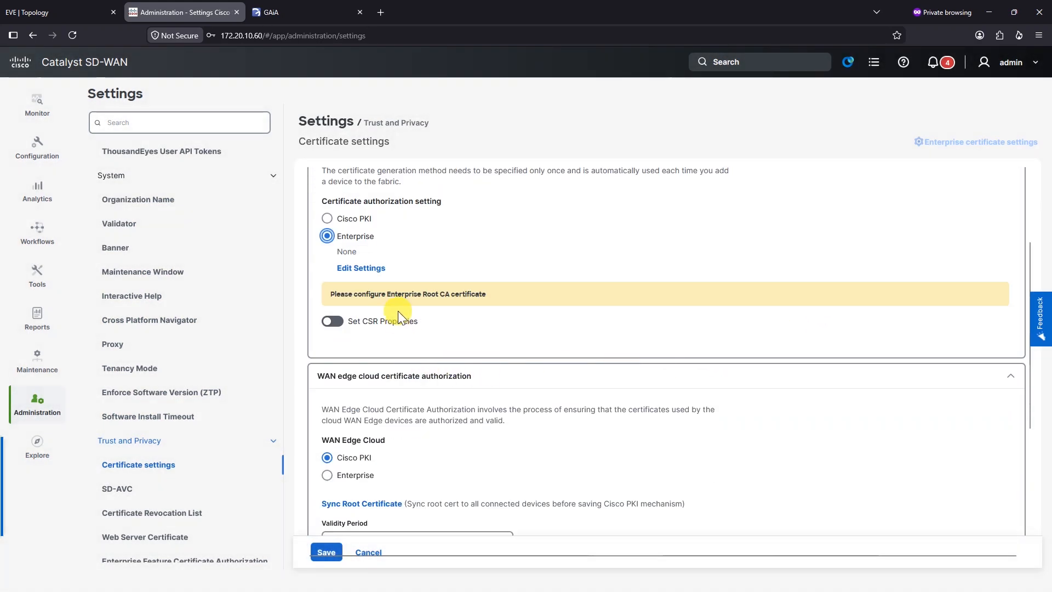
Step: Paste the AD CS root certificate into Enterprise Root Certificate and save the settings
{"action": "left_click", "coordinate": [359, 268]}
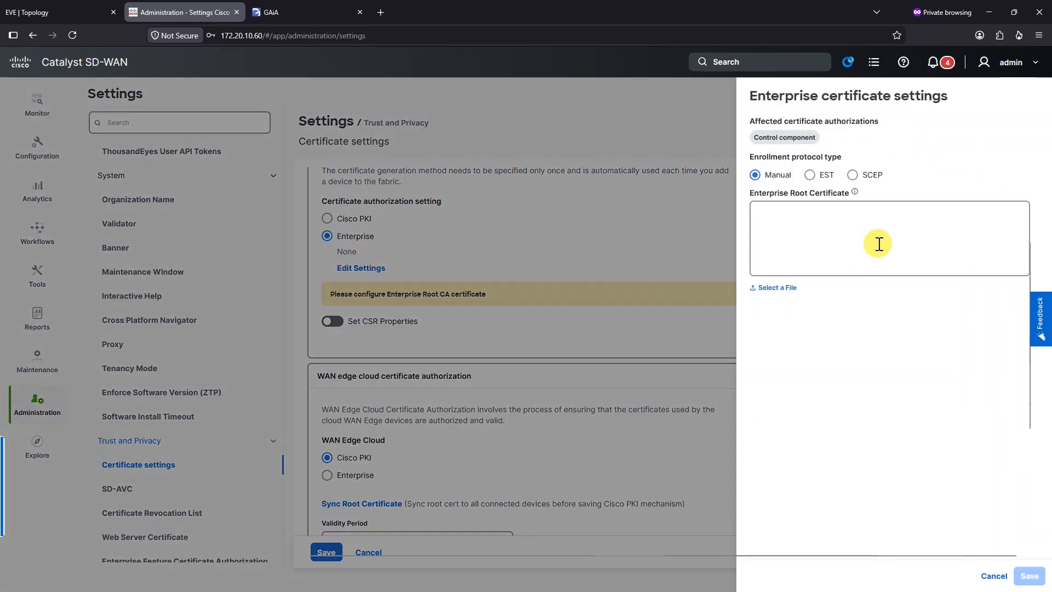
{"action": "left_click", "coordinate": [883, 214]}
{"action": "key", "text": "ctrl+v"}
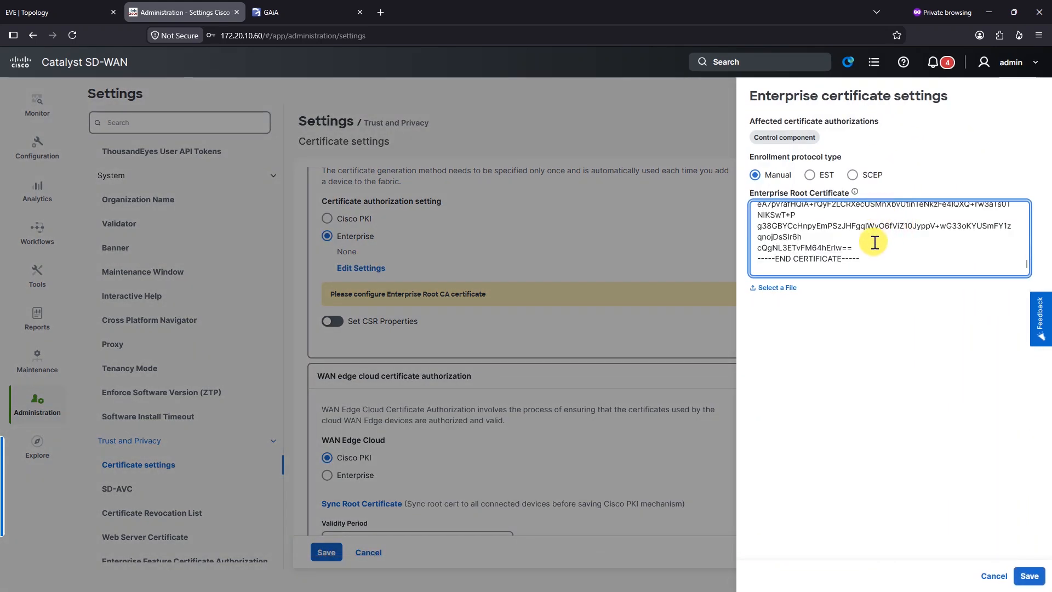
{"action": "left_click", "coordinate": [1029, 575]}
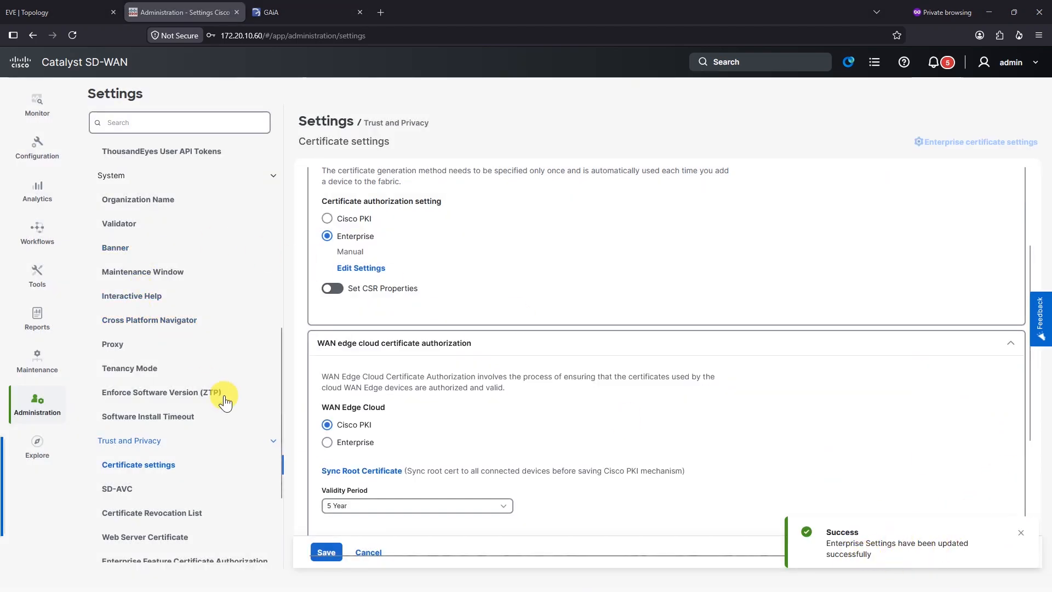
{"action": "left_click", "coordinate": [37, 147]}
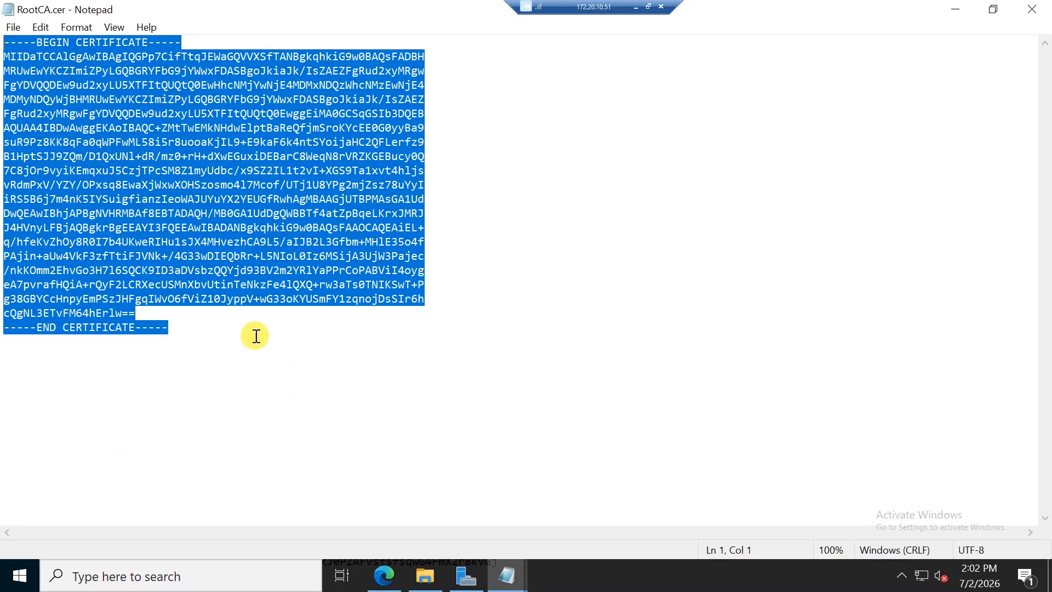
Step: Close RootCA.cer and open manager.cer in Notepad
{"action": "left_click", "coordinate": [1025, 12]}
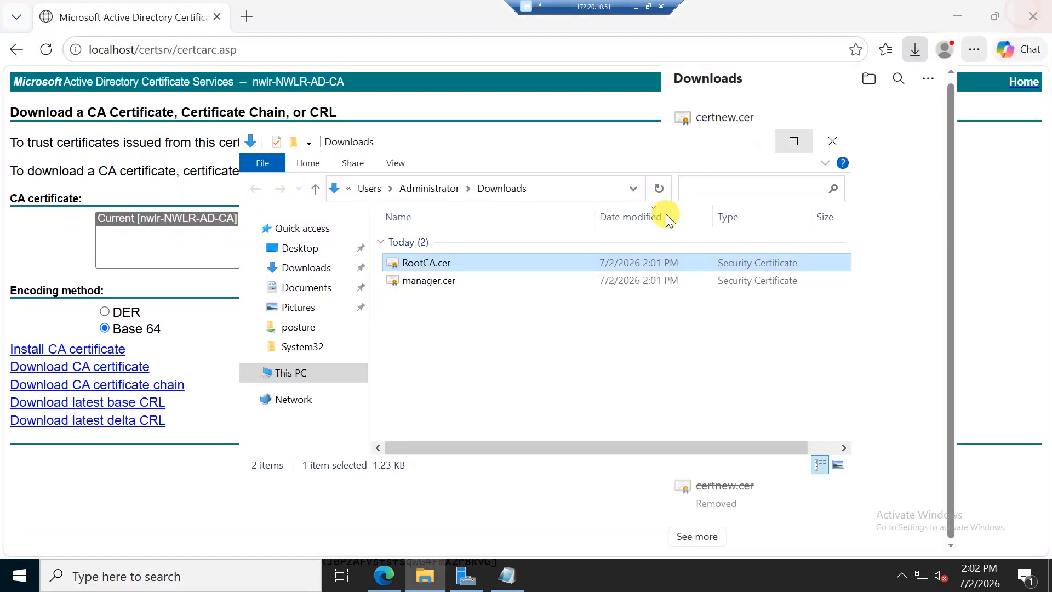
{"action": "left_click", "coordinate": [445, 284]}
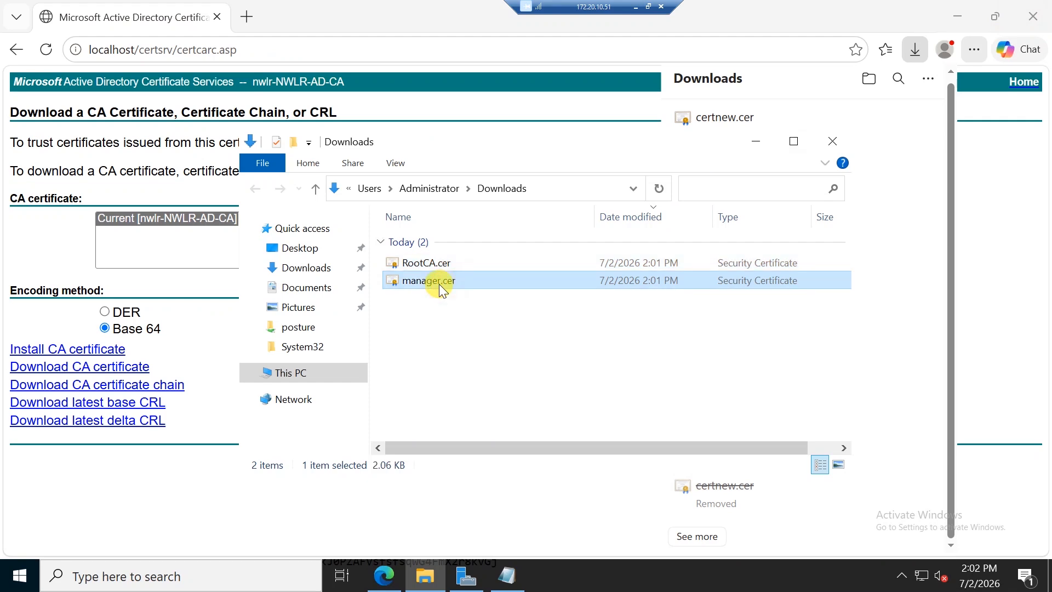
{"action": "right_click", "coordinate": [441, 285]}
{"action": "mouse_move", "coordinate": [535, 351]}
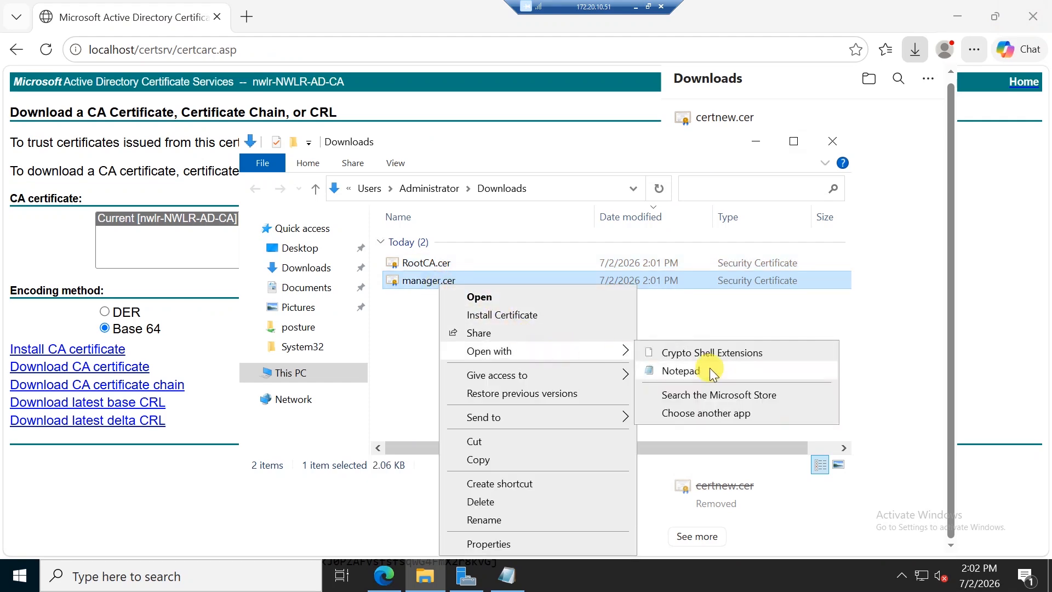
{"action": "left_click", "coordinate": [681, 371]}
Step: Maximize the manager.cer window and select its entire certificate text
{"action": "double_click", "coordinate": [317, 127]}
{"action": "left_click_drag", "start_coordinate": [168, 513], "coordinate": [5, 41]}
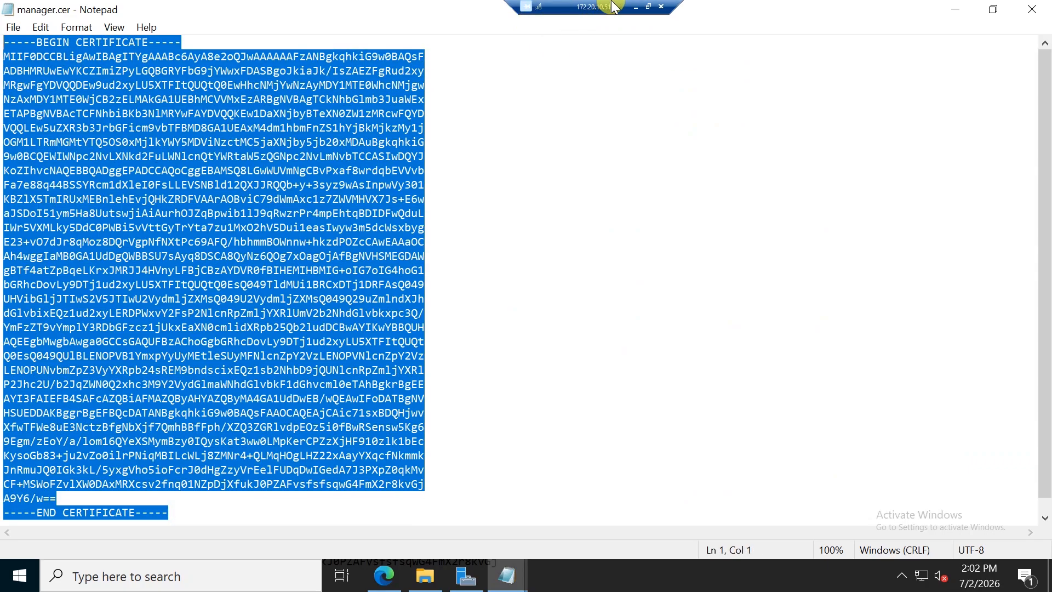
{"action": "left_click", "coordinate": [636, 6]}
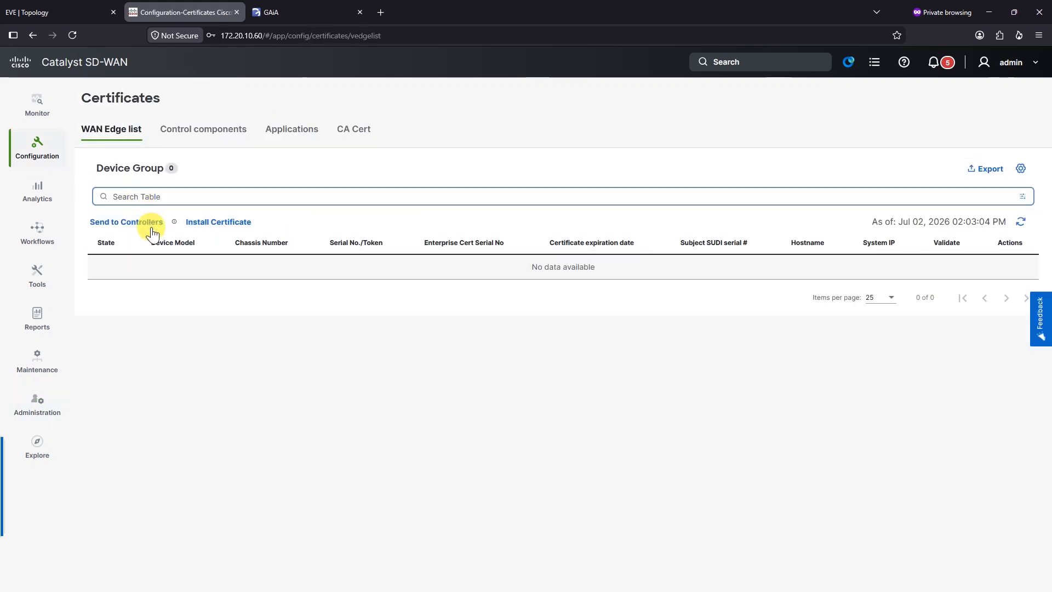
Step: Paste the Manager's signed certificate into Install Certificate and install it
{"action": "left_click", "coordinate": [221, 141]}
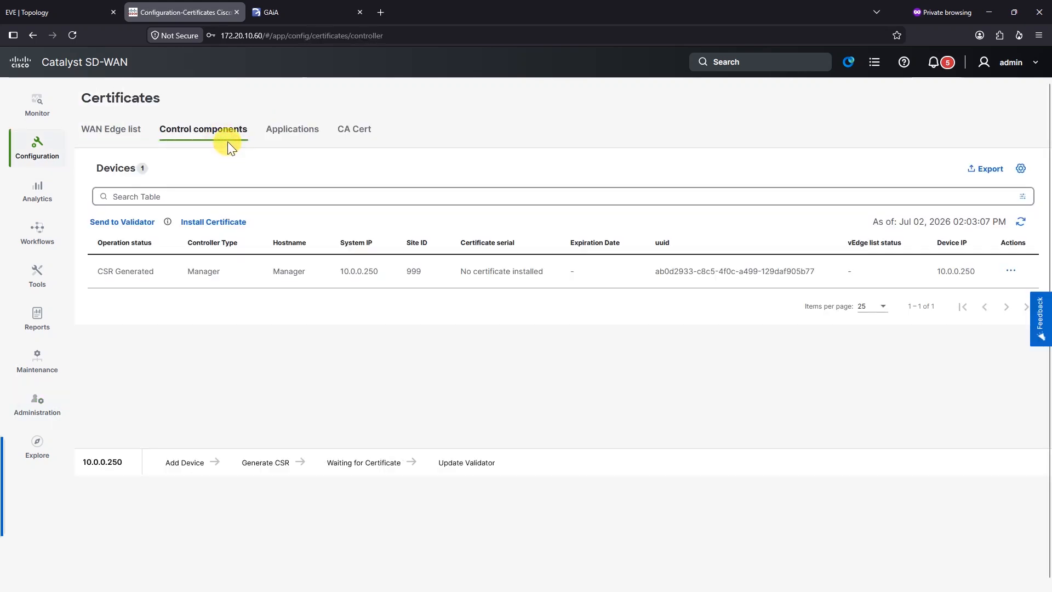
{"action": "left_click", "coordinate": [233, 222]}
{"action": "left_click", "coordinate": [745, 187]}
{"action": "key", "text": "ctrl+v"}
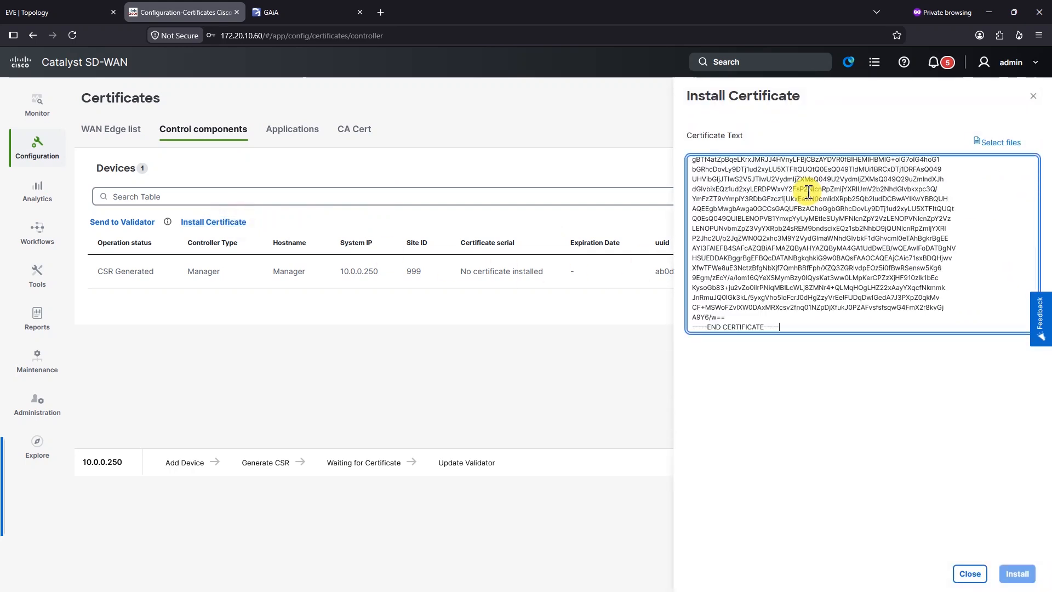
{"action": "left_click", "coordinate": [1014, 573]}
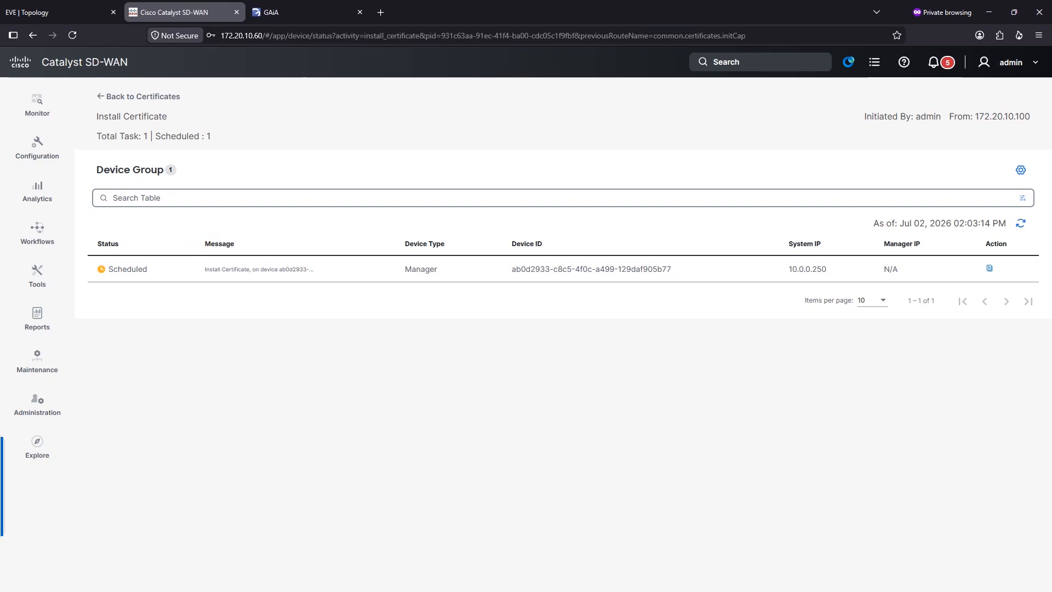
Step: Refresh the installation task until it reports Success, then go back to Certificates
{"action": "left_click", "coordinate": [1025, 223]}
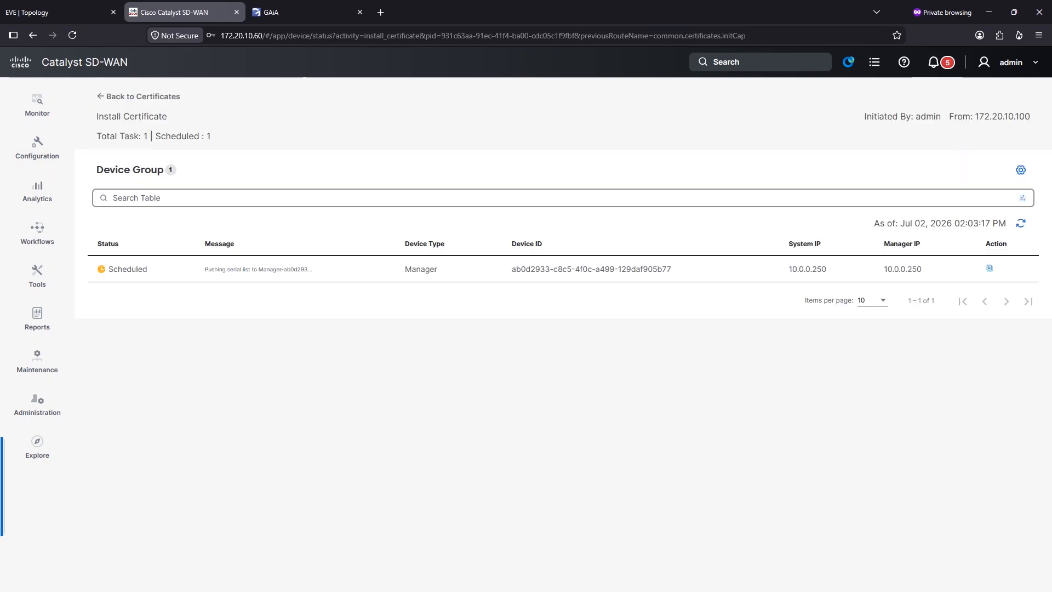
{"action": "left_click_drag", "start_coordinate": [138, 270], "coordinate": [106, 275]}
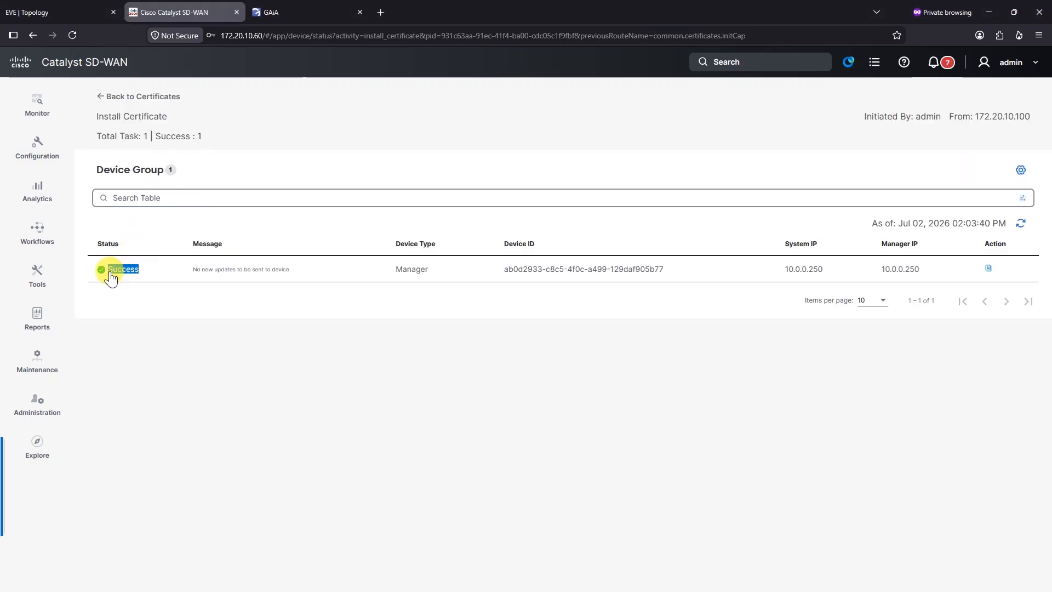
{"action": "left_click", "coordinate": [121, 98]}
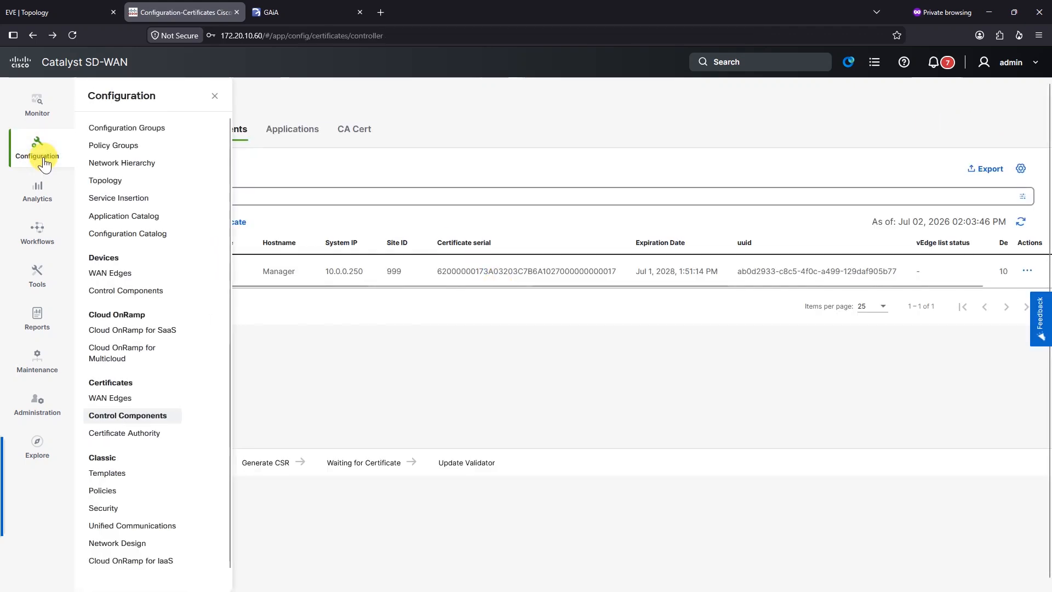
Step: Try Add control component from Control Components and read the unmet prerequisites warning
{"action": "mouse_move", "coordinate": [42, 155]}
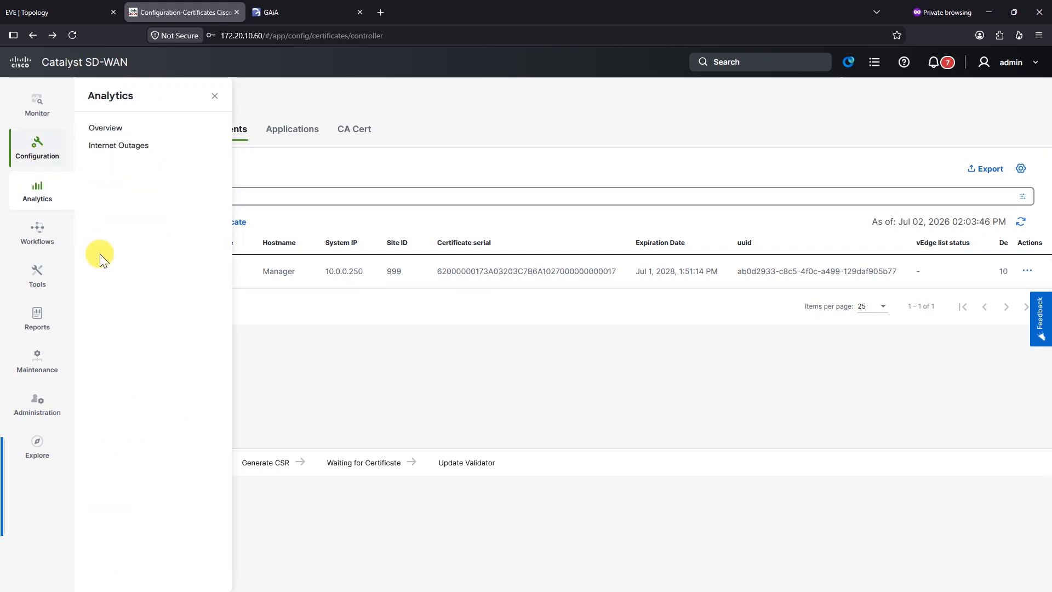
{"action": "left_click", "coordinate": [137, 288]}
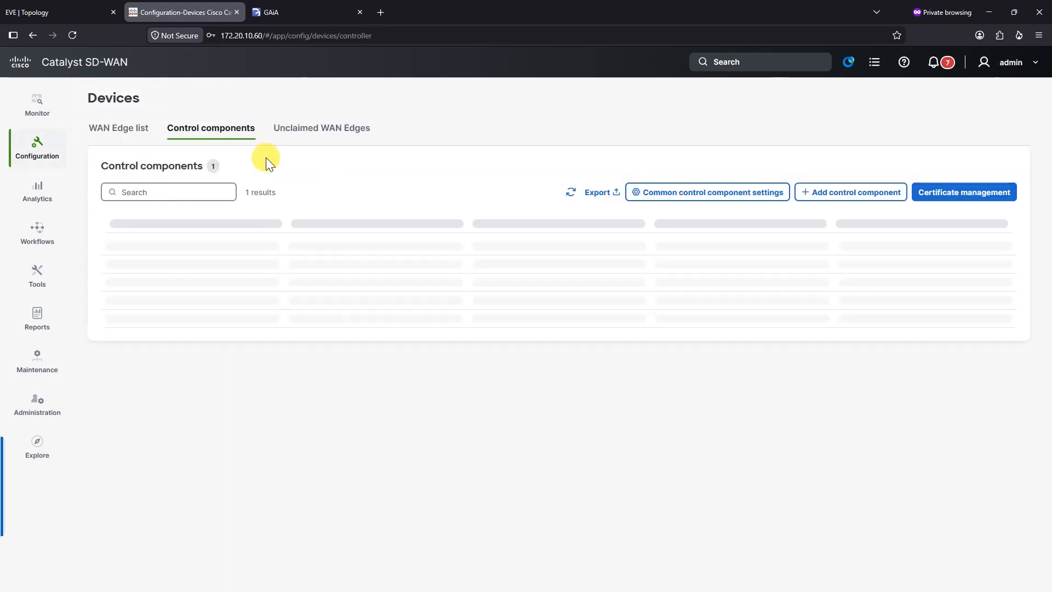
{"action": "left_click", "coordinate": [850, 202]}
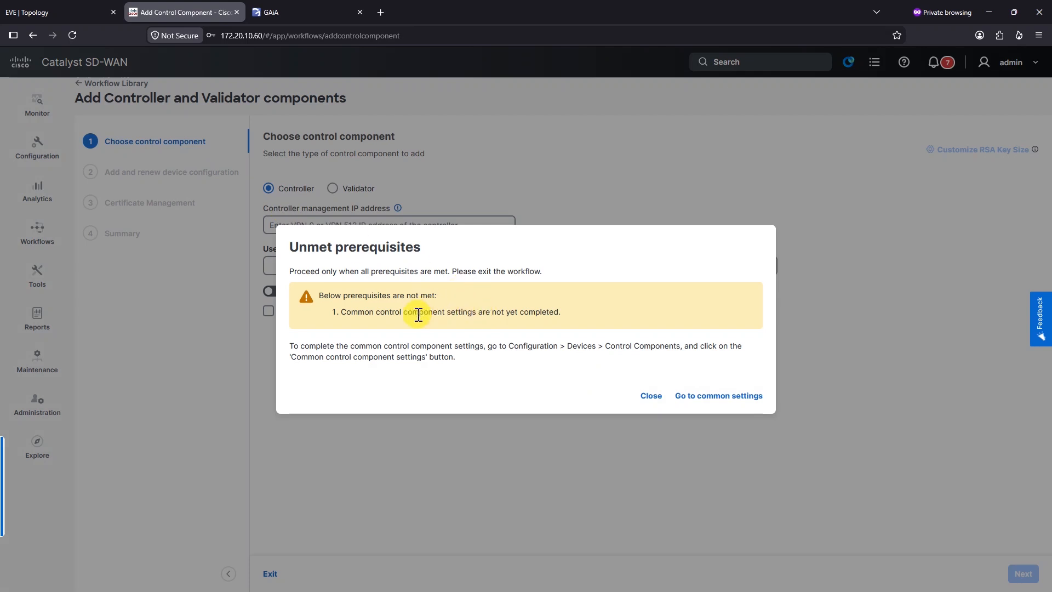
{"action": "left_click_drag", "start_coordinate": [408, 313], "coordinate": [582, 315]}
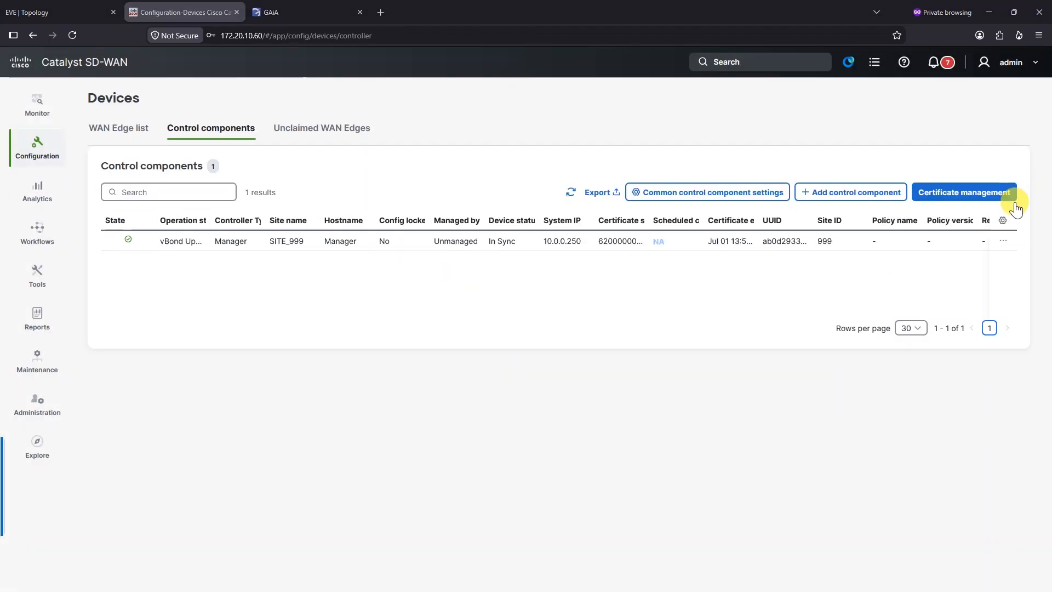
Step: Edit the Manager device's login username and password and save them
{"action": "left_click", "coordinate": [1004, 241]}
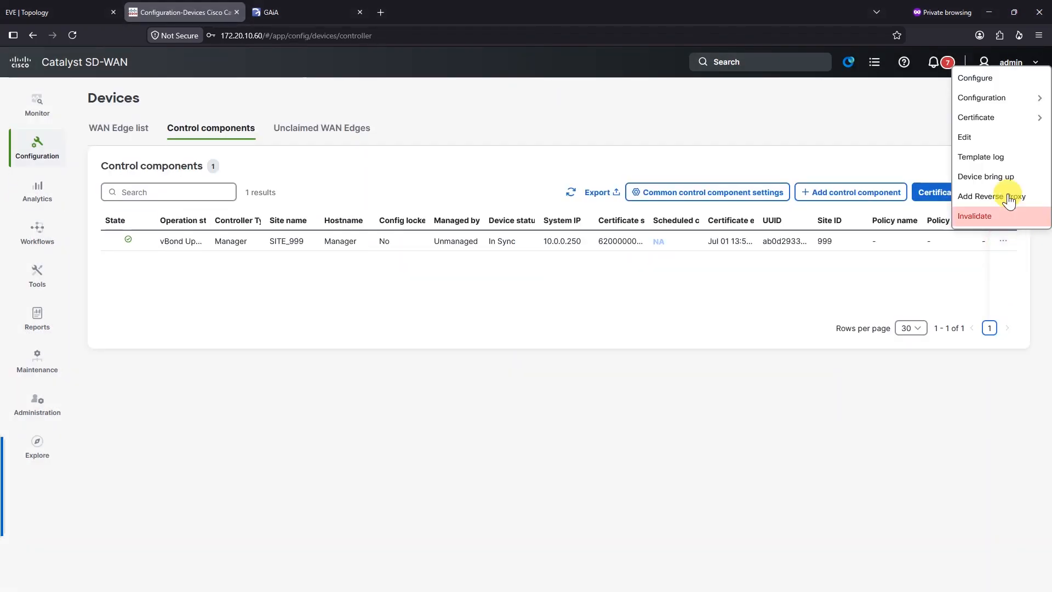
{"action": "left_click", "coordinate": [995, 137]}
{"action": "left_click", "coordinate": [827, 145]}
{"action": "left_click", "coordinate": [899, 198]}
{"action": "type", "text": "ad"}
{"action": "key", "text": "Tab"}
{"action": "type", "text": "admin"}
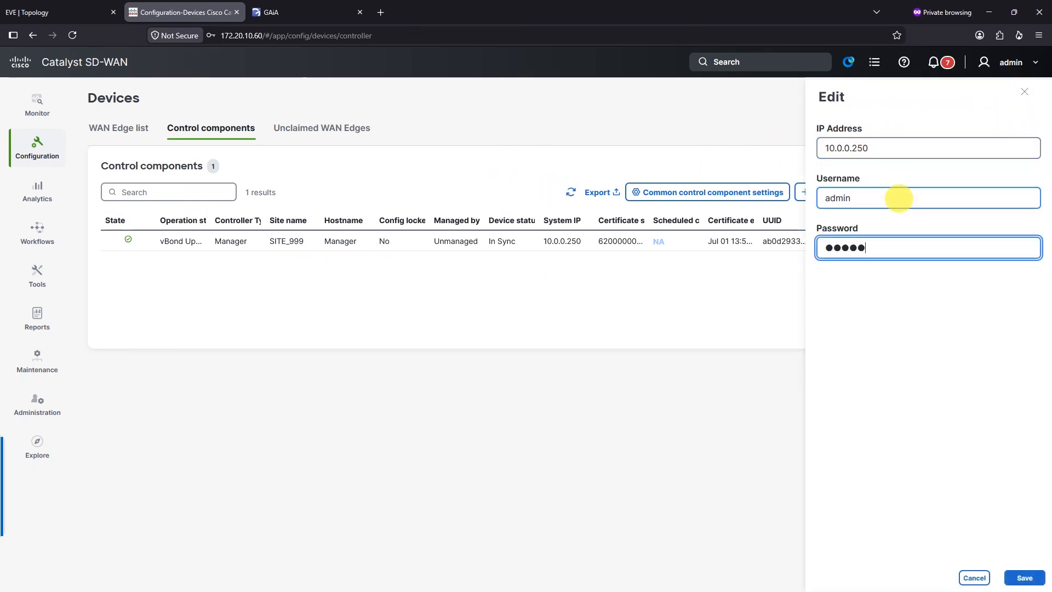
{"action": "left_click", "coordinate": [1025, 578]}
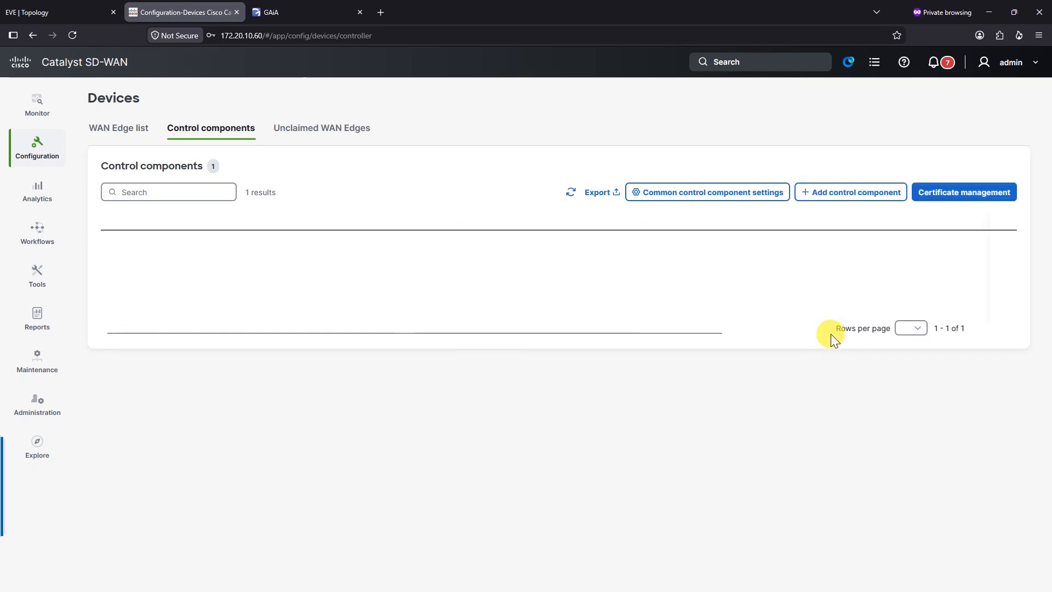
Step: Retry adding a control component and go to Common control component settings
{"action": "left_click", "coordinate": [826, 192]}
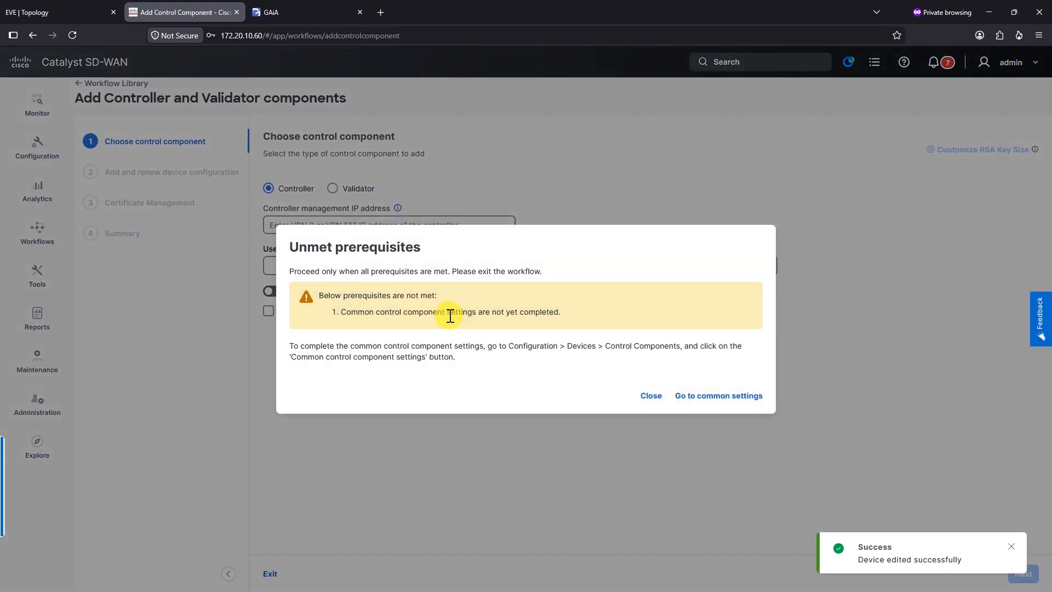
{"action": "left_click", "coordinate": [708, 401]}
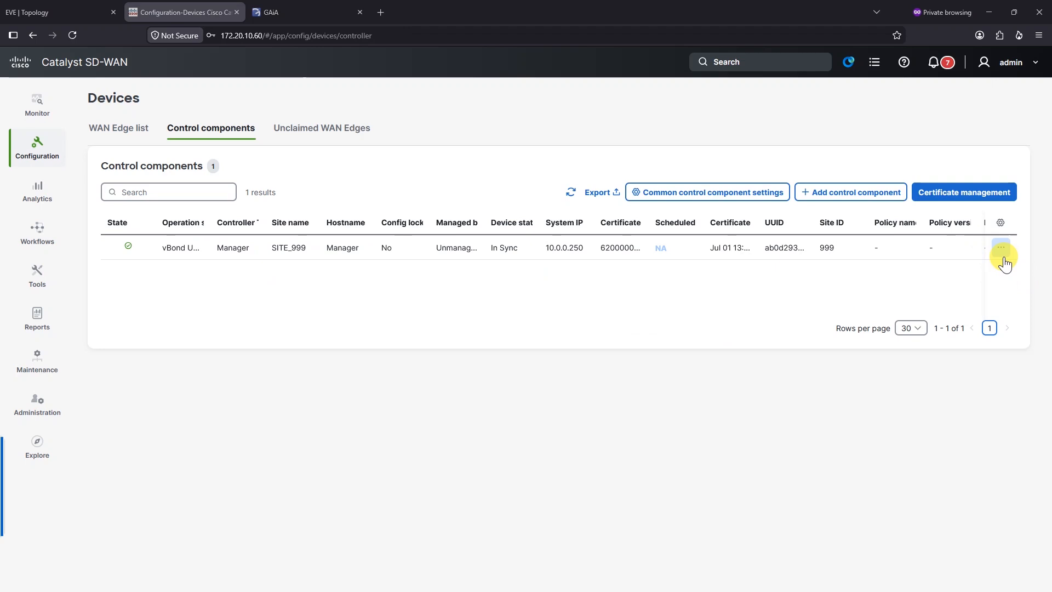
{"action": "left_click", "coordinate": [728, 201]}
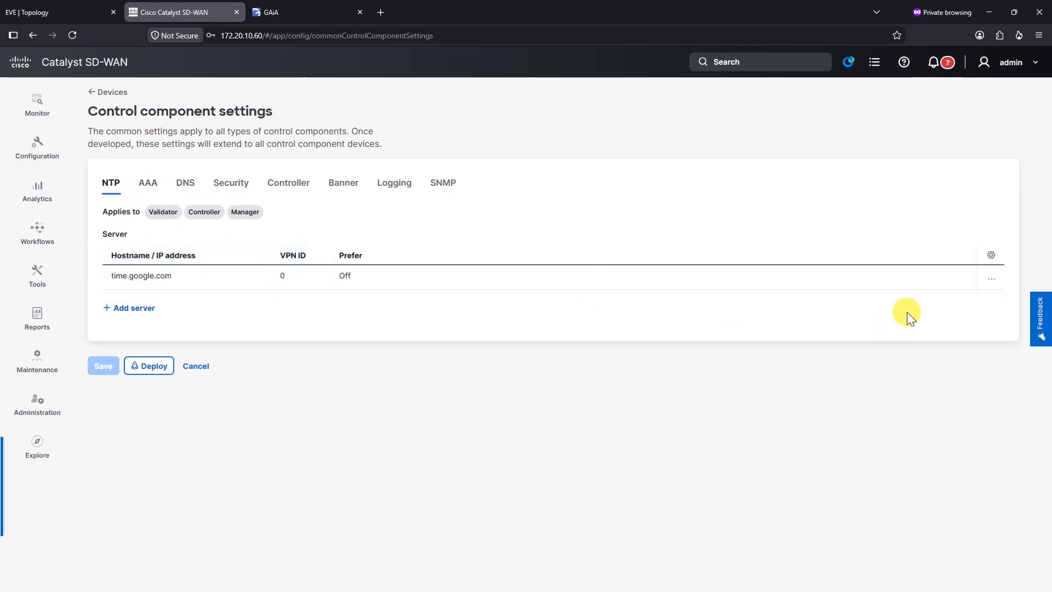
Step: Change the NTP server hostname from time.google.com to ntp.pool.org and save
{"action": "left_click", "coordinate": [985, 281]}
{"action": "left_click", "coordinate": [932, 303]}
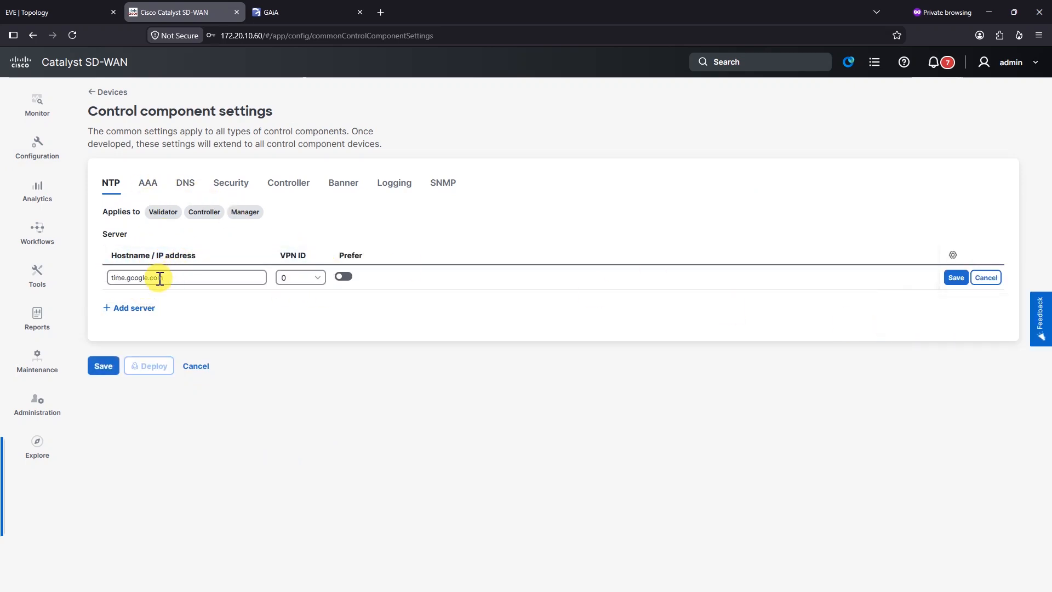
{"action": "triple_click", "coordinate": [169, 277]}
{"action": "type", "text": "n"}
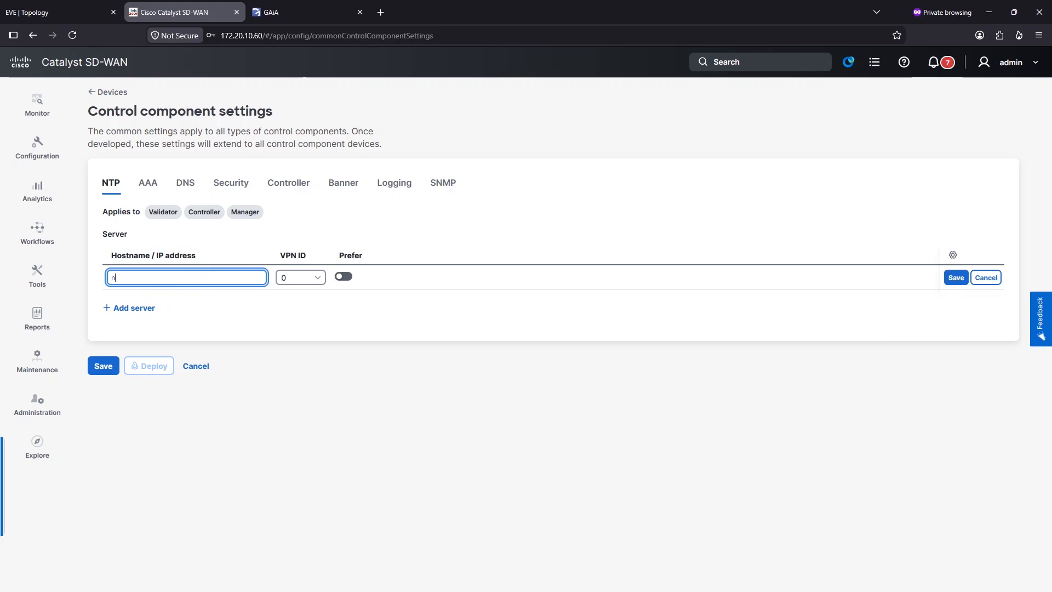
{"action": "key", "text": "BackSpace"}
{"action": "type", "text": "poo"}
{"action": "key", "text": "BackSpace"}
{"action": "key", "text": "BackSpace"}
{"action": "key", "text": "BackSpace"}
{"action": "type", "text": "npt,po"}
{"action": "left_click", "coordinate": [119, 283]}
{"action": "key", "text": "BackSpace"}
{"action": "type", "text": ".pool.org"}
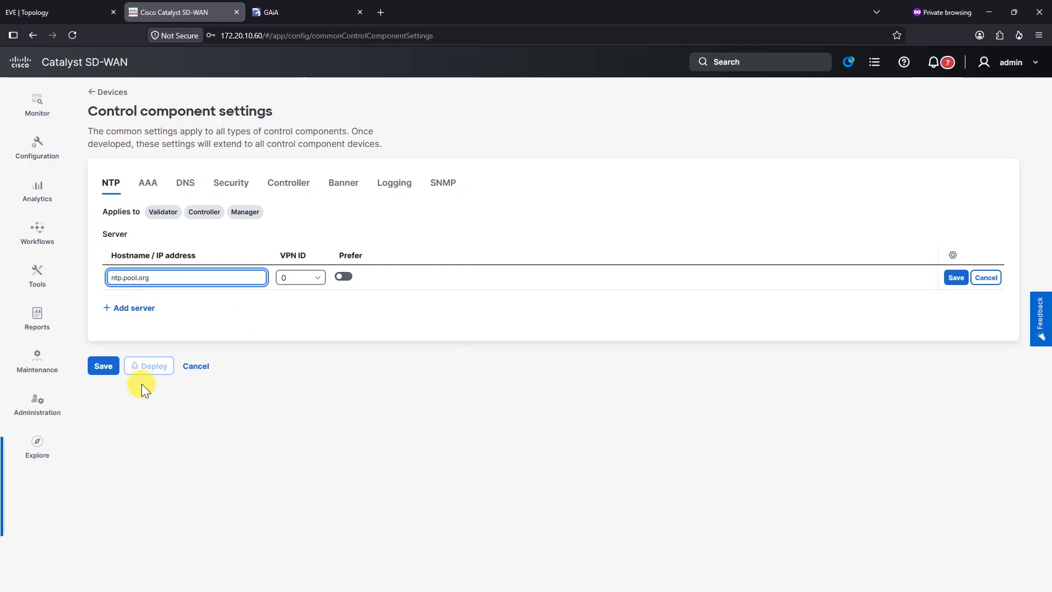
{"action": "left_click", "coordinate": [102, 365]}
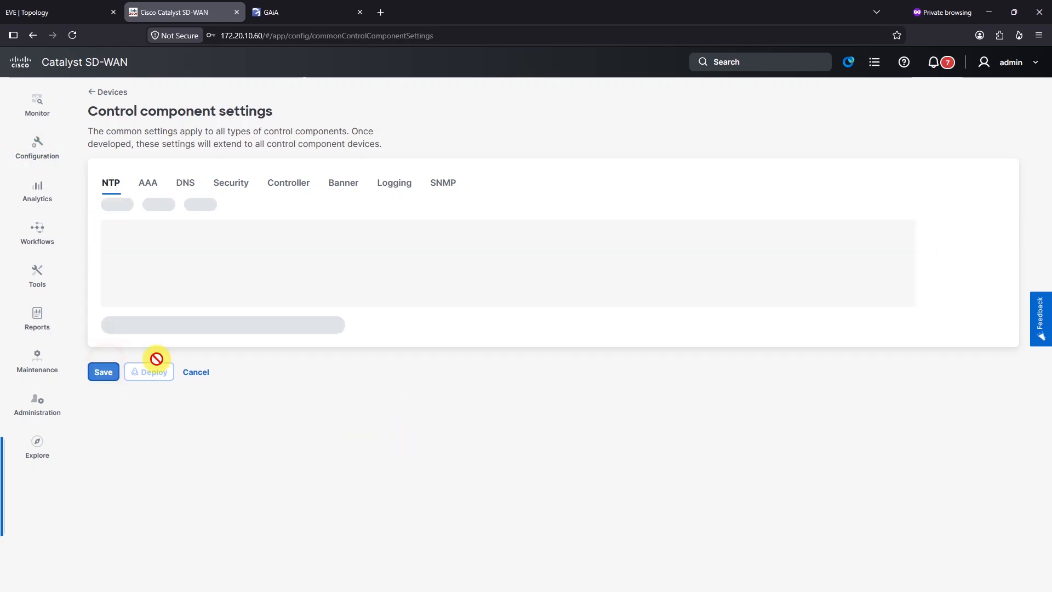
Step: Add a new Validator control component and begin its management IP with 10
{"action": "left_click", "coordinate": [112, 94]}
{"action": "left_click", "coordinate": [846, 201]}
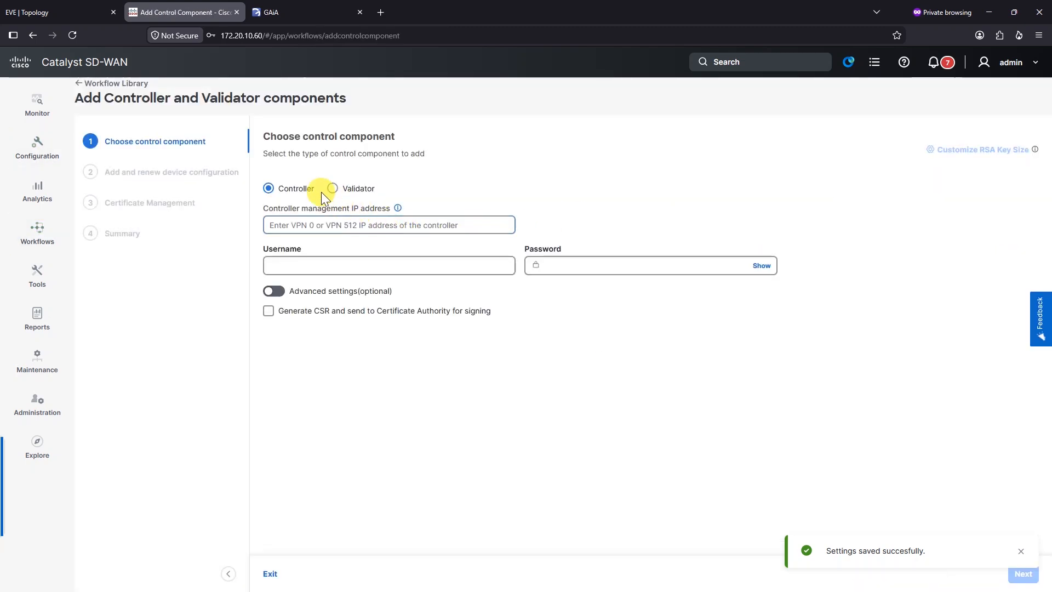
{"action": "left_click", "coordinate": [333, 188]}
{"action": "left_click", "coordinate": [378, 228]}
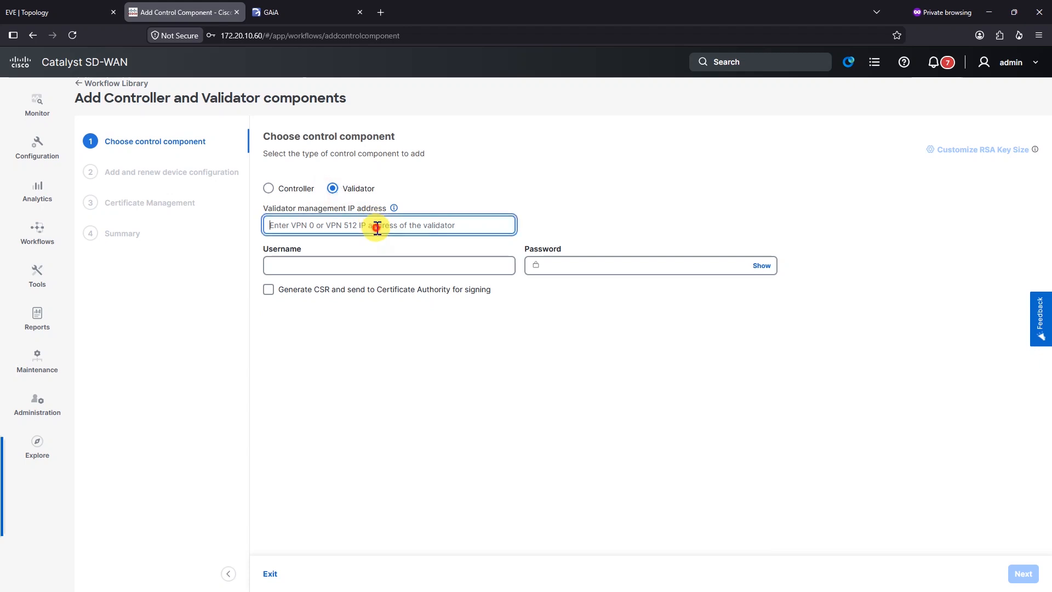
{"action": "type", "text": "10.10.10.10"}
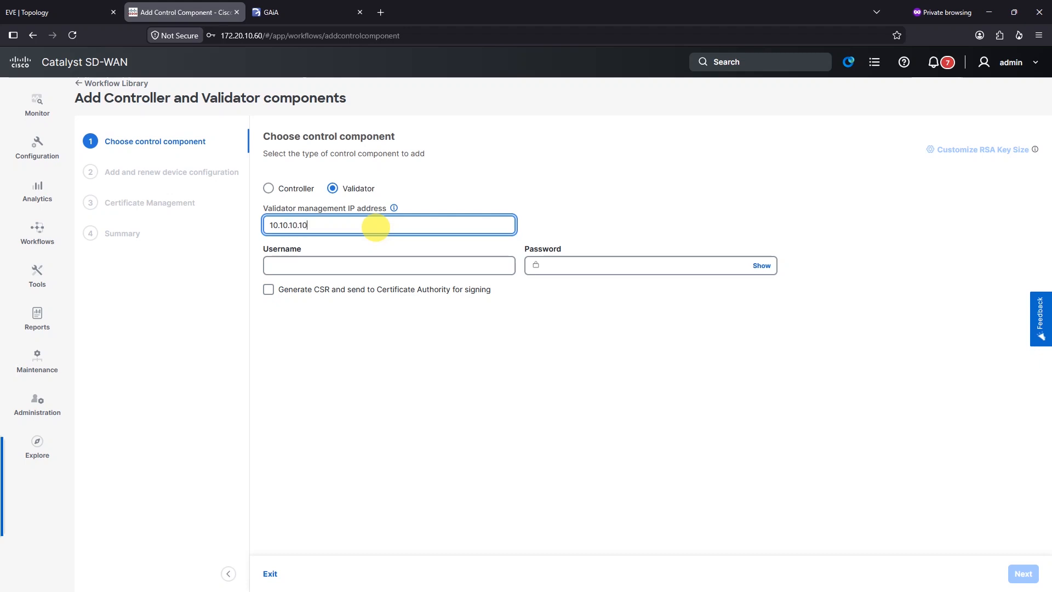
Step: Enter the admin username and password for the Validator at 10.10.10.10 and submit
{"action": "left_click", "coordinate": [395, 262]}
{"action": "type", "text": "admin"}
{"action": "key", "text": "Tab"}
{"action": "type", "text": "●●●●●●●●"}
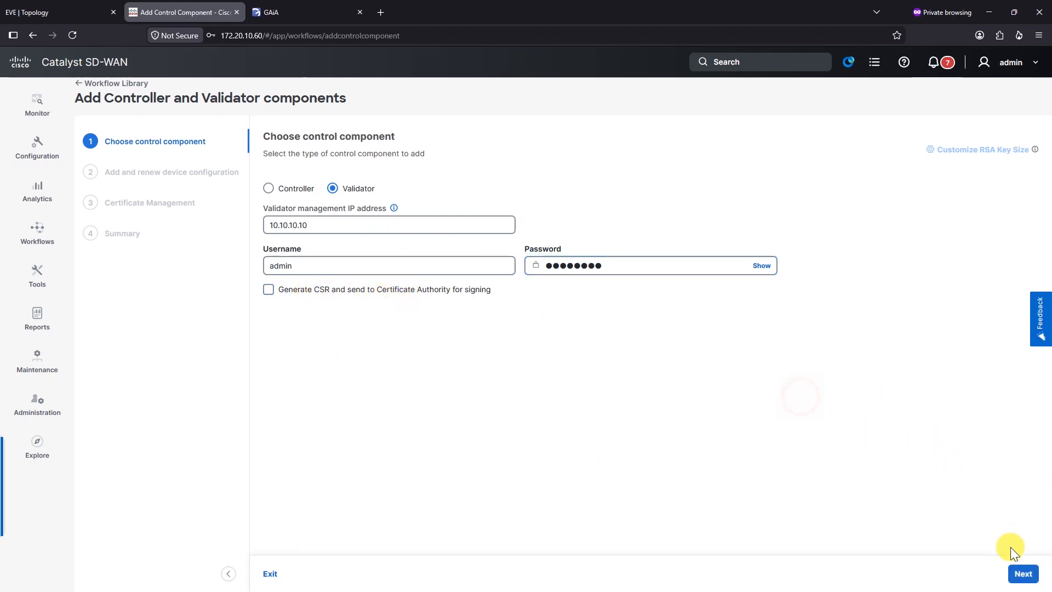
{"action": "left_click", "coordinate": [1023, 573]}
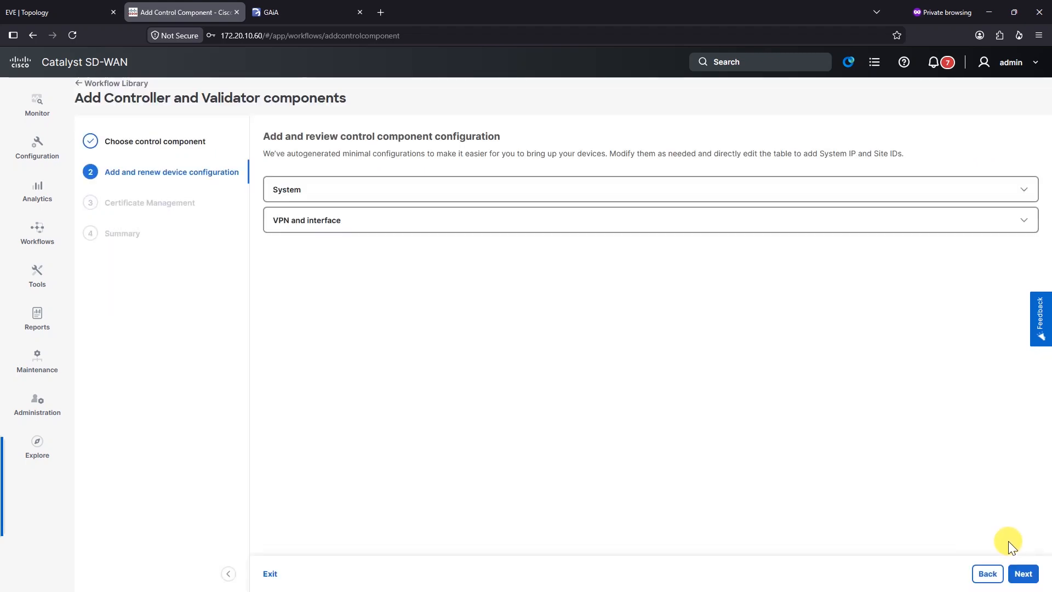
Step: Accept the generated configuration and deploy the Validator (system IP 10.0.0.252, site 999)
{"action": "left_click", "coordinate": [1023, 574]}
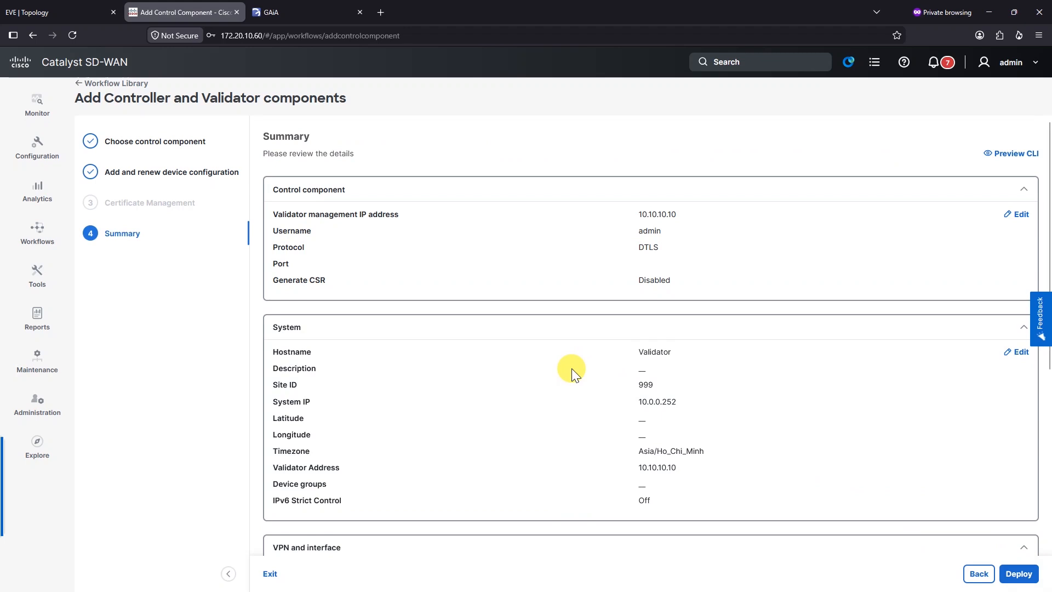
{"action": "scroll", "coordinate": [571, 368], "scroll_direction": "down", "scroll_amount": 3}
{"action": "left_click", "coordinate": [1021, 576]}
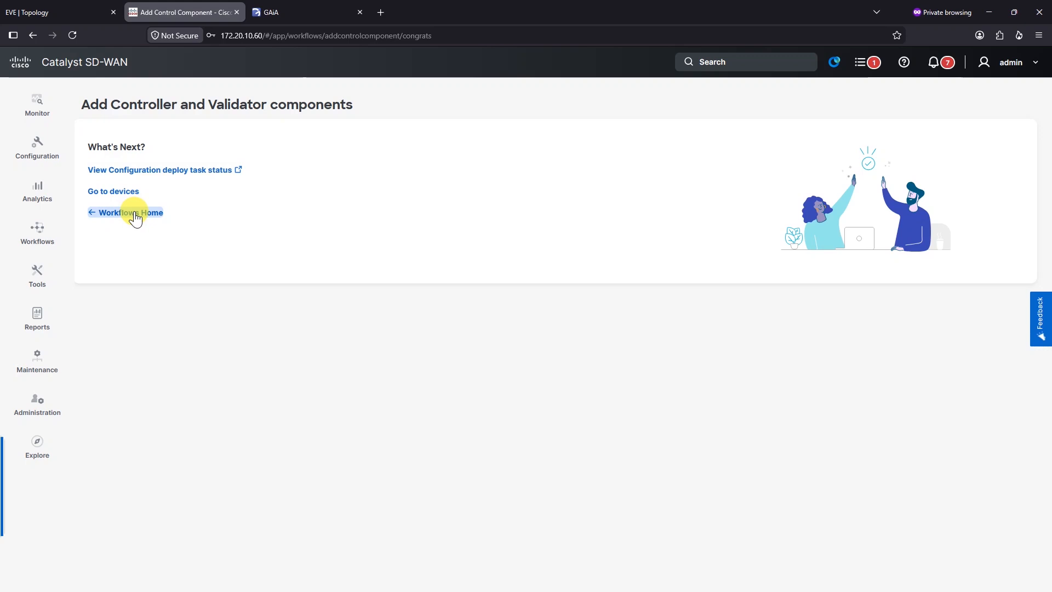
{"action": "left_click", "coordinate": [130, 192]}
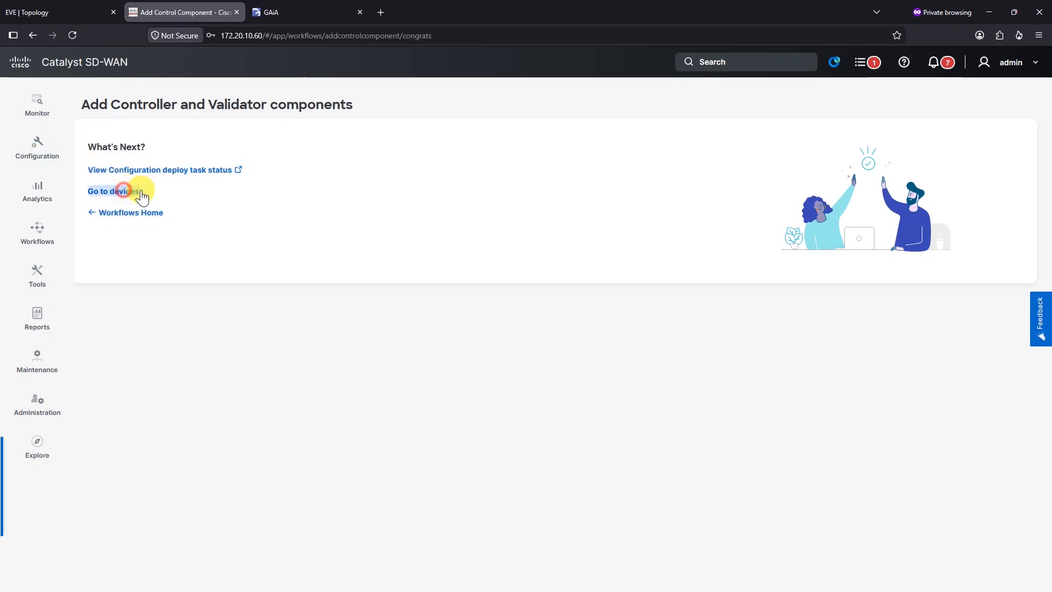
Step: Add a Controller at 10.10.10.6 with admin credentials and advanced settings enabled
{"action": "left_click", "coordinate": [825, 193]}
{"action": "left_click", "coordinate": [310, 221]}
{"action": "type", "text": "10.10.10.6"}
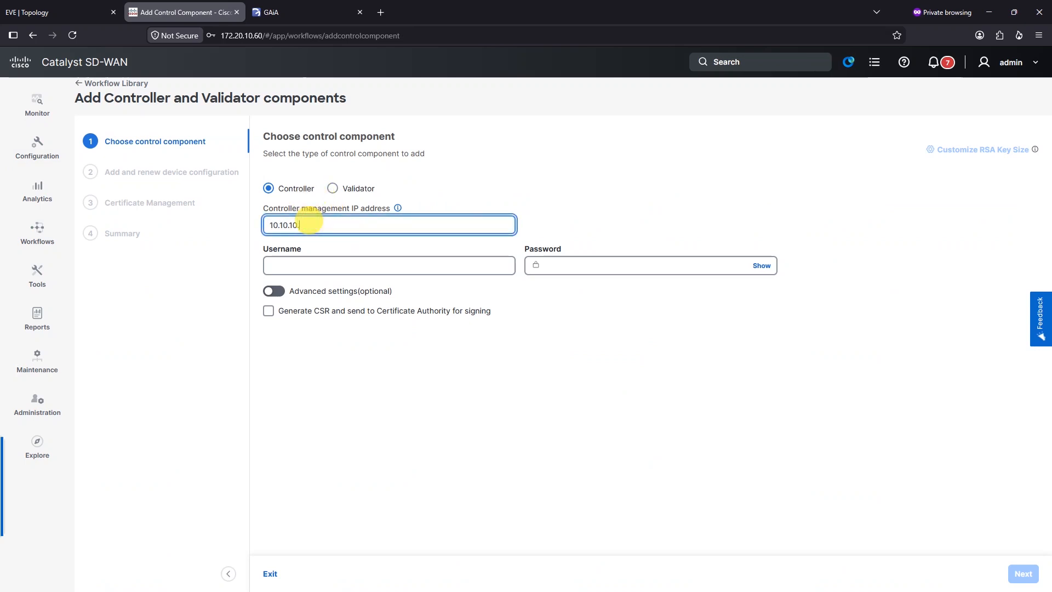
{"action": "left_click", "coordinate": [354, 271]}
{"action": "type", "text": "admin"}
{"action": "key", "text": "Tab"}
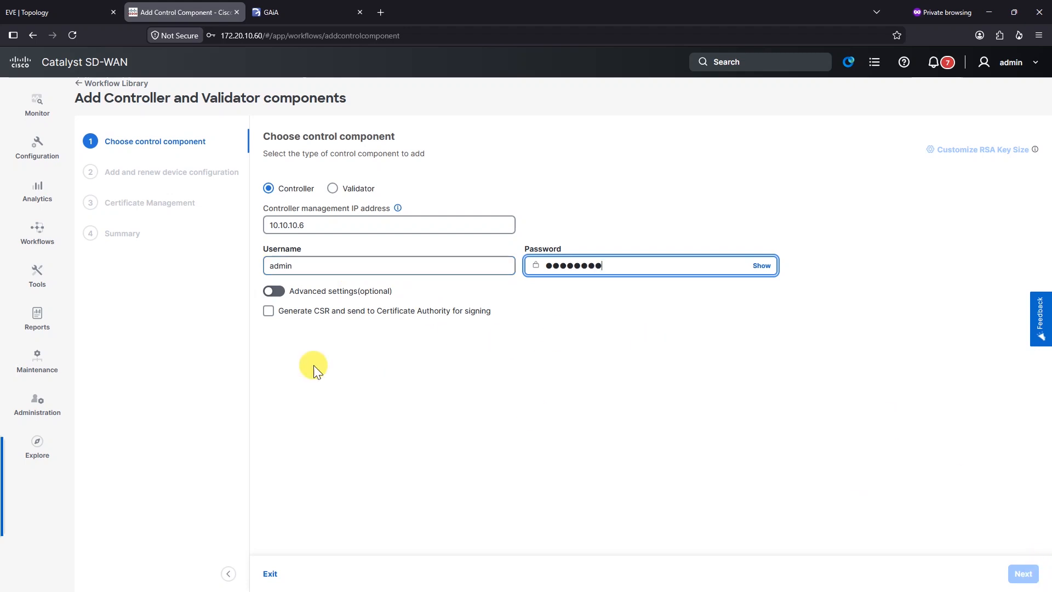
{"action": "left_click", "coordinate": [276, 293]}
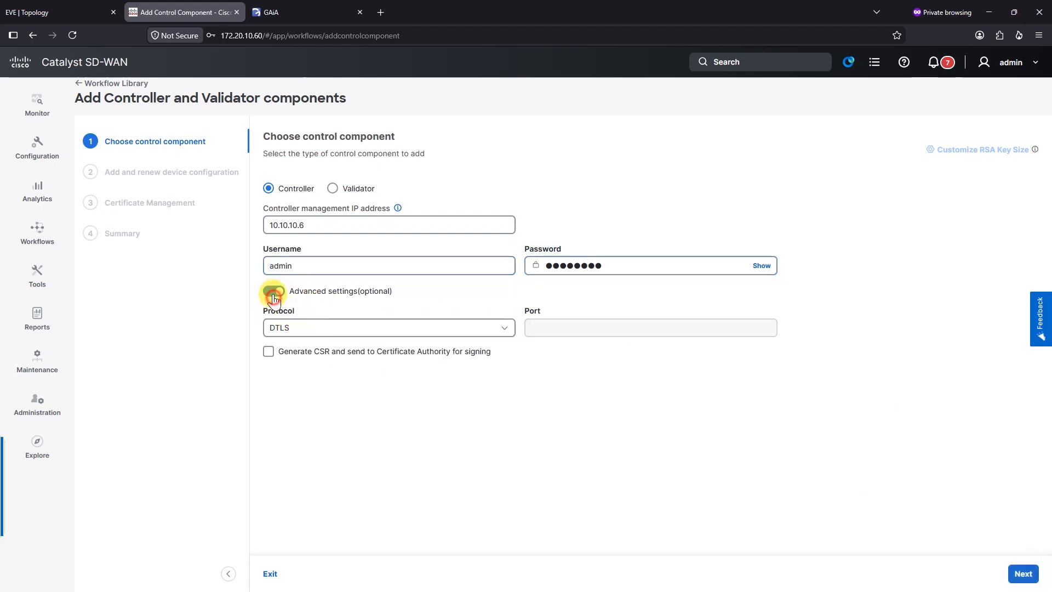
Step: Accept the configuration and deploy the Controller (system IP 10.0.0.251, site 999)
{"action": "left_click", "coordinate": [1024, 572]}
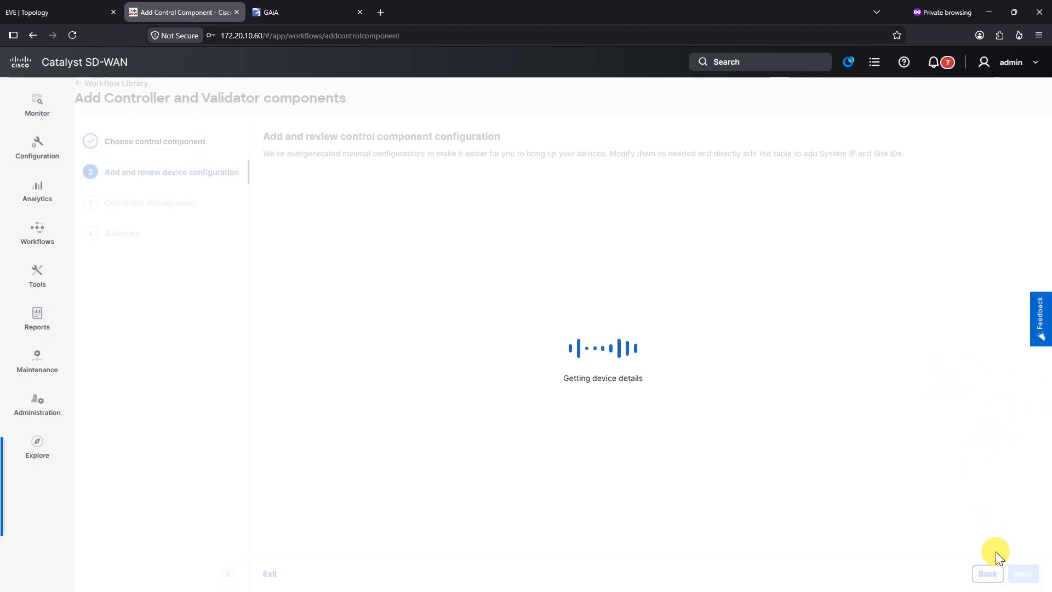
{"action": "left_click", "coordinate": [1023, 573]}
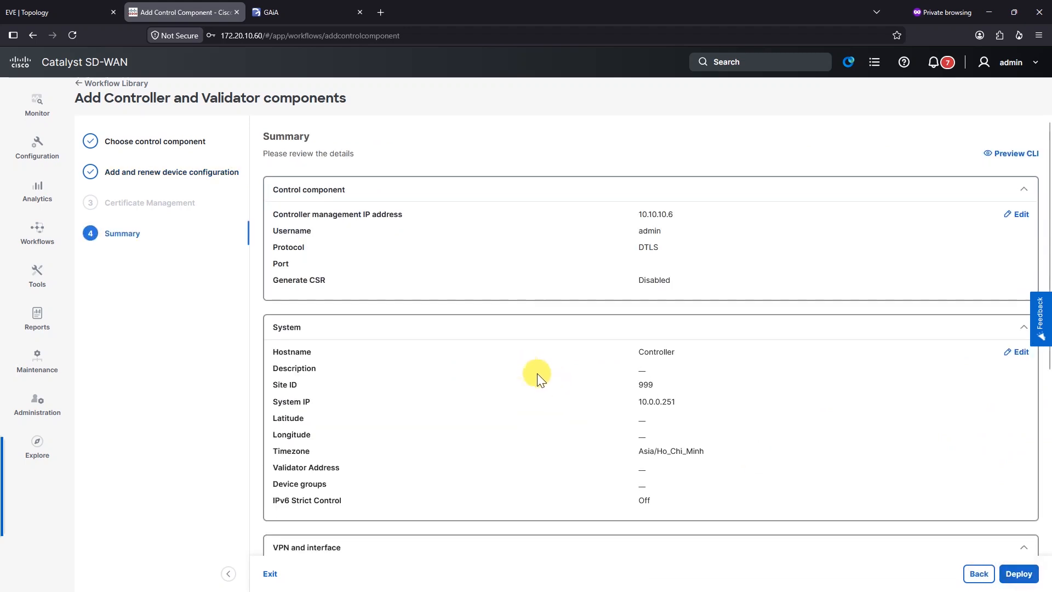
{"action": "left_click", "coordinate": [1018, 574]}
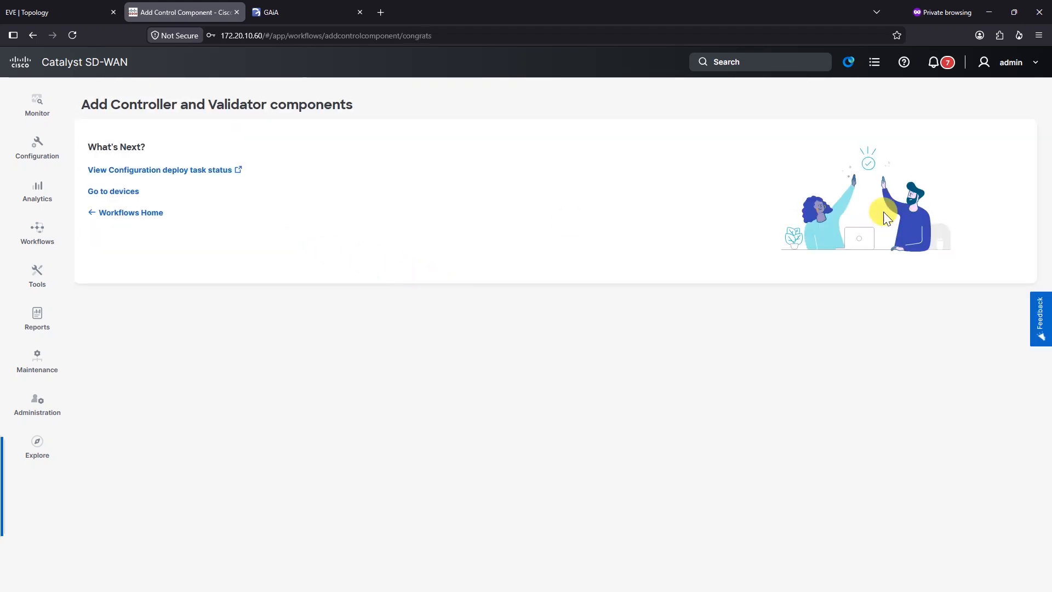
{"action": "left_click", "coordinate": [116, 193]}
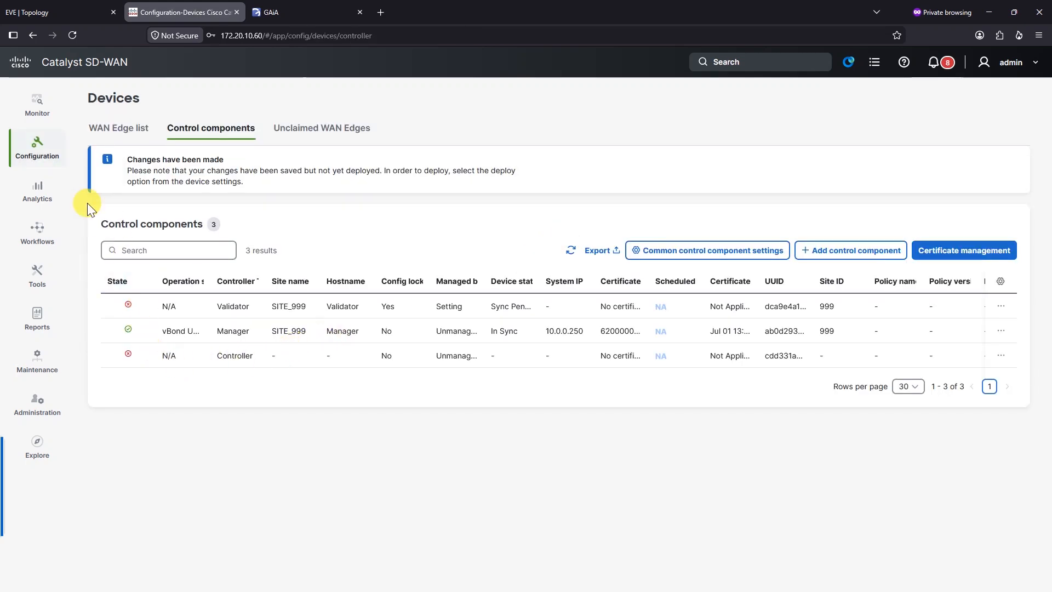
Step: Generate the Validator's CSR from Configuration > Certificates > Control Components and select its text
{"action": "left_click", "coordinate": [44, 151]}
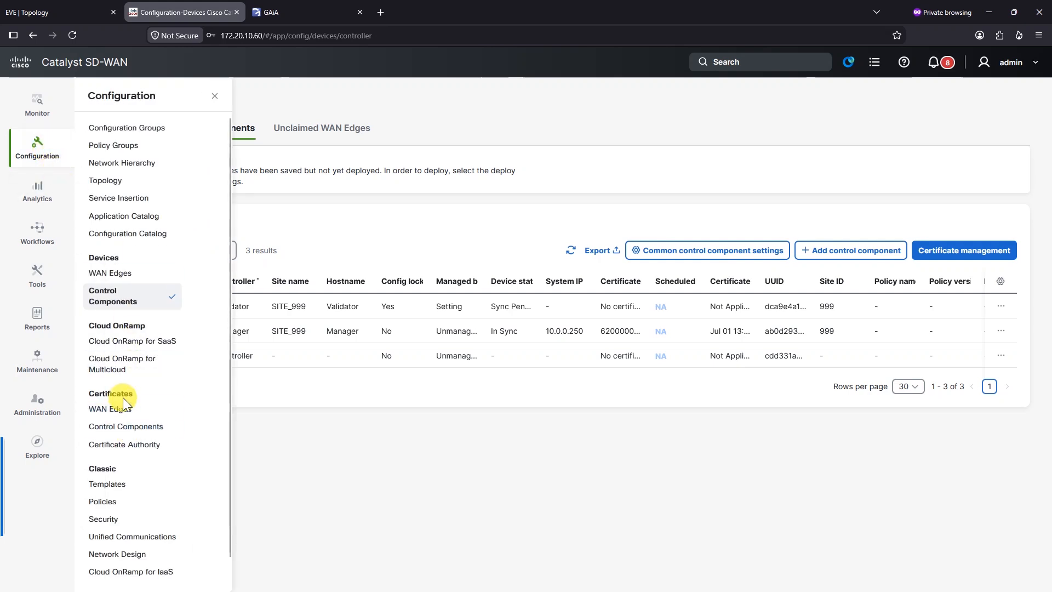
{"action": "left_click", "coordinate": [142, 432]}
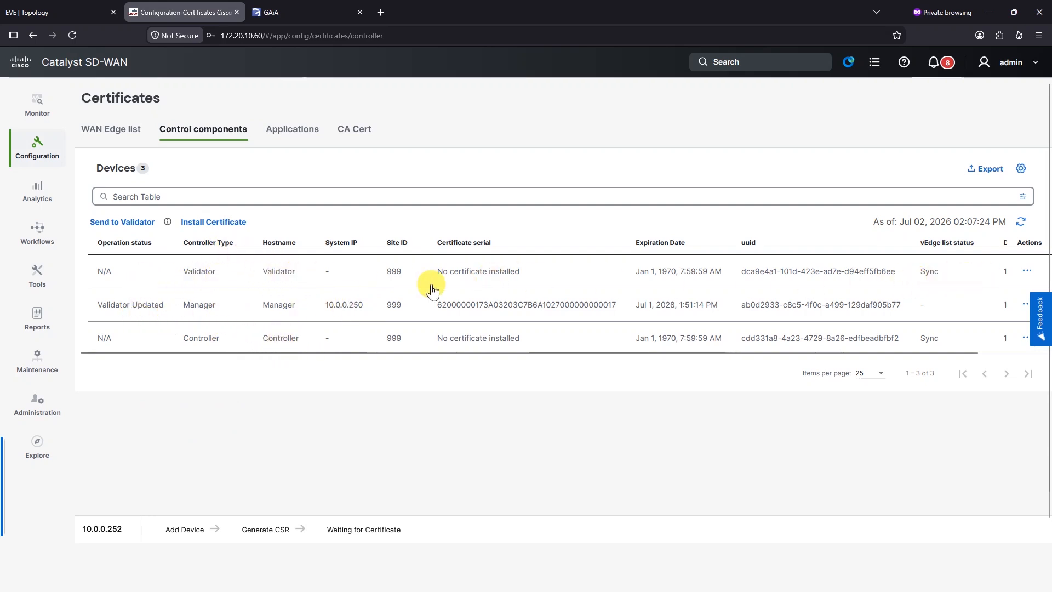
{"action": "left_click", "coordinate": [1026, 273]}
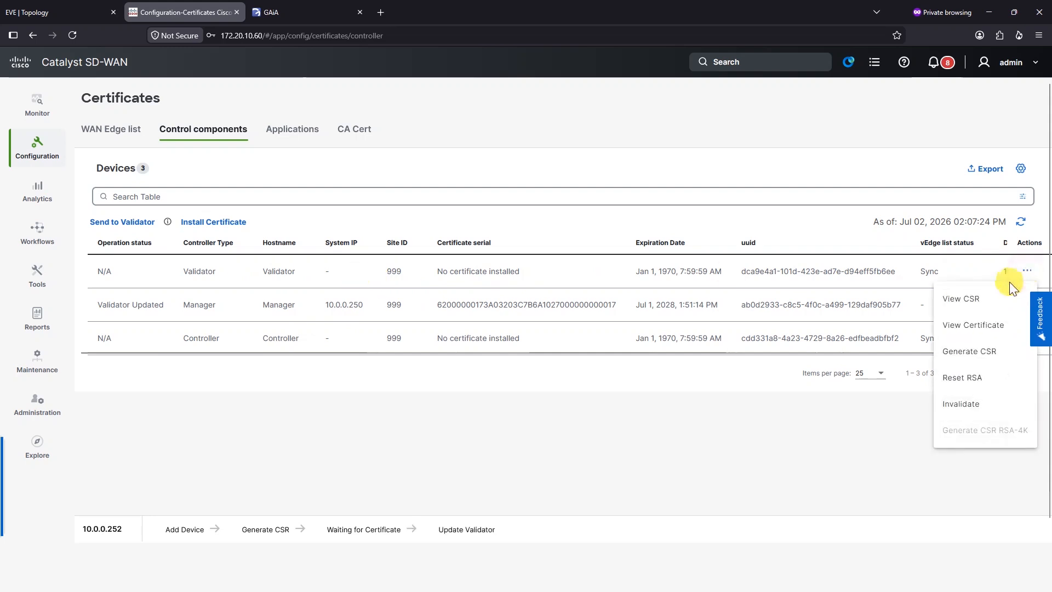
{"action": "left_click", "coordinate": [991, 351]}
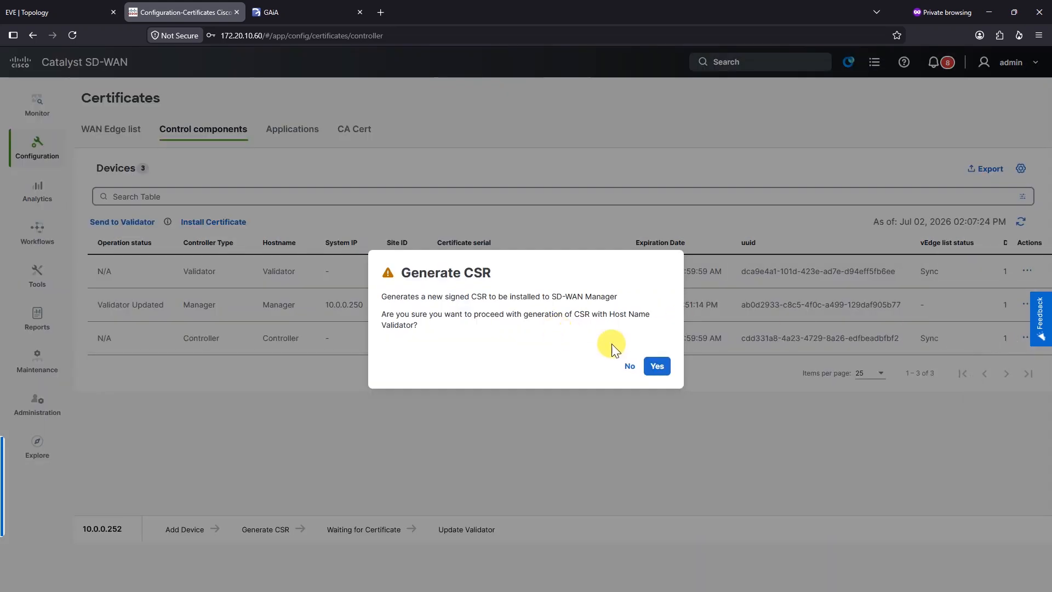
{"action": "left_click", "coordinate": [660, 366]}
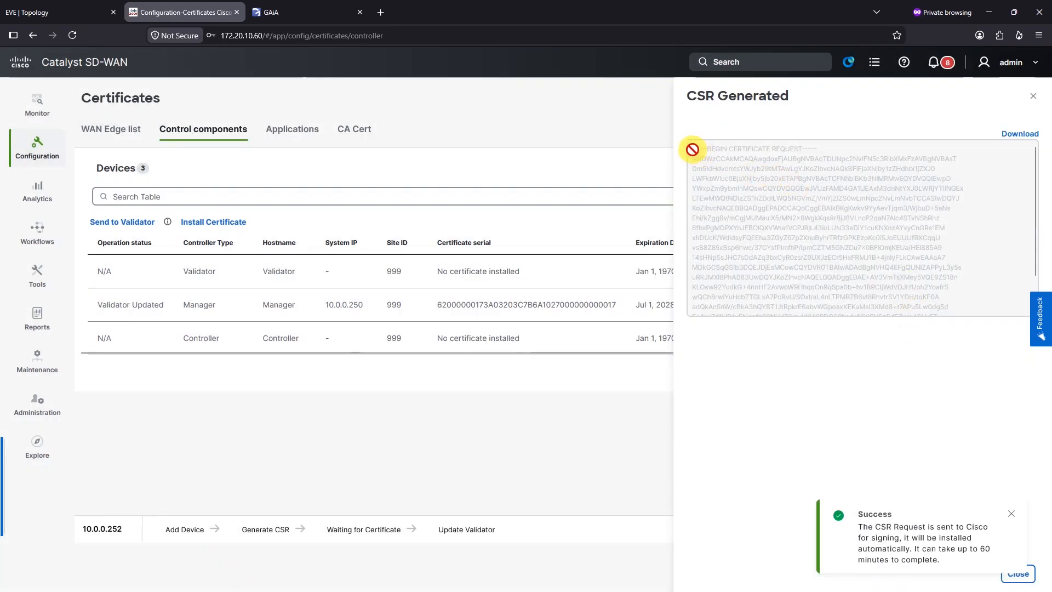
{"action": "left_click_drag", "start_coordinate": [692, 149], "coordinate": [975, 325]}
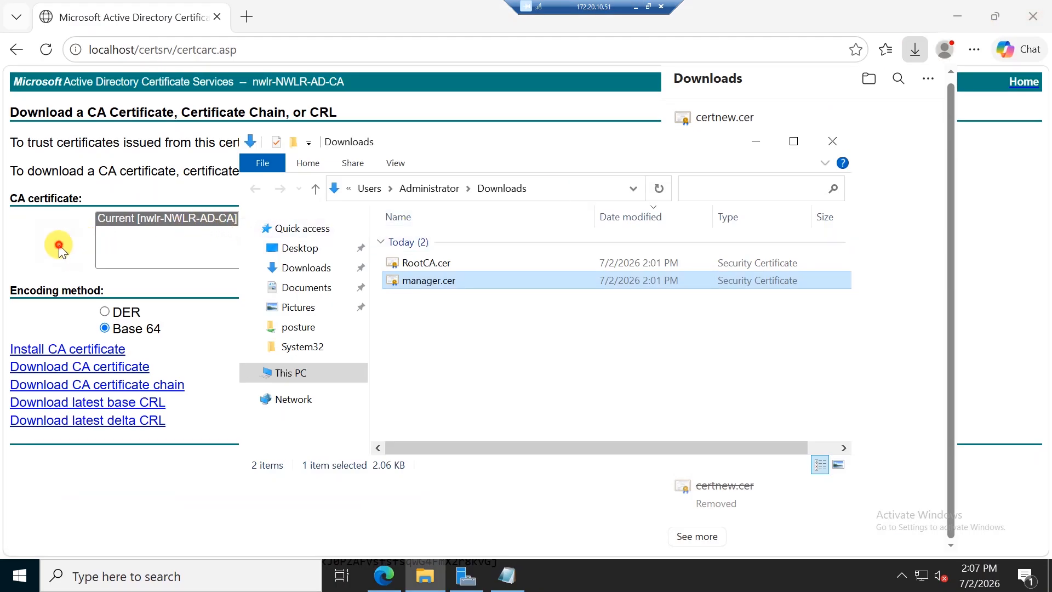
Step: Load the certificate services (certsrv) home page in the browser
{"action": "left_click", "coordinate": [77, 241]}
{"action": "left_click_drag", "start_coordinate": [180, 48], "coordinate": [662, 126]}
{"action": "type", "text": "c"}
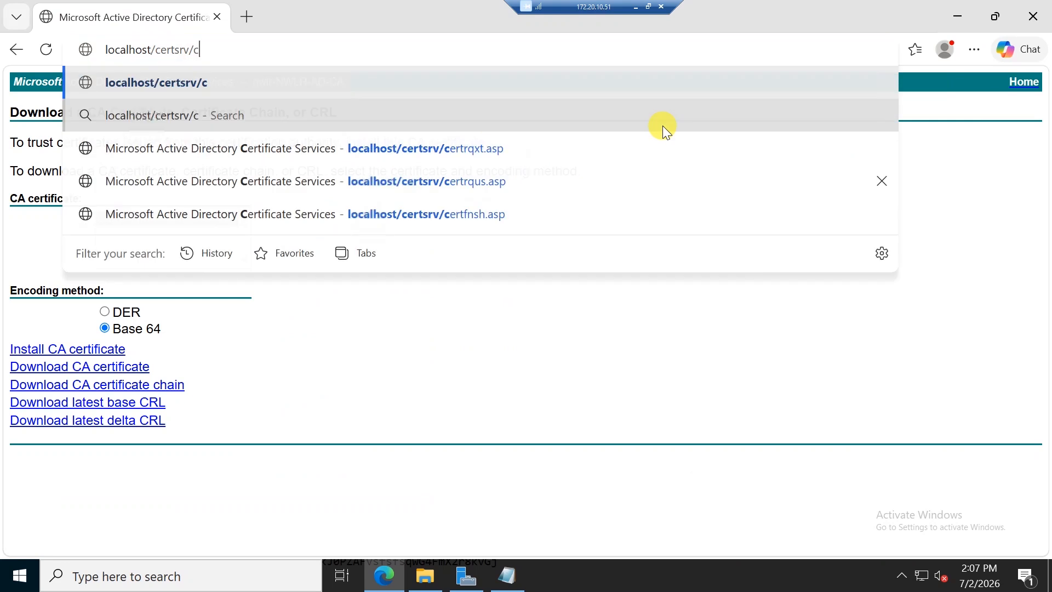
{"action": "key", "text": "BackSpace"}
{"action": "key", "text": "Return"}
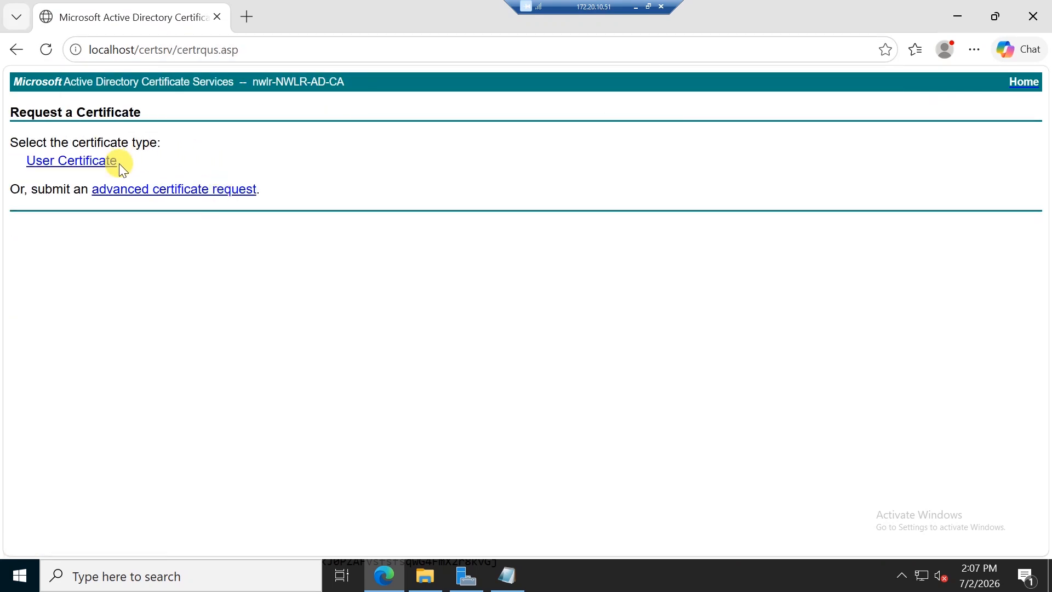
Step: Submit the Validator CSR with the Web Server template and download the Base 64 certificate
{"action": "left_click", "coordinate": [167, 193]}
{"action": "left_click", "coordinate": [181, 215]}
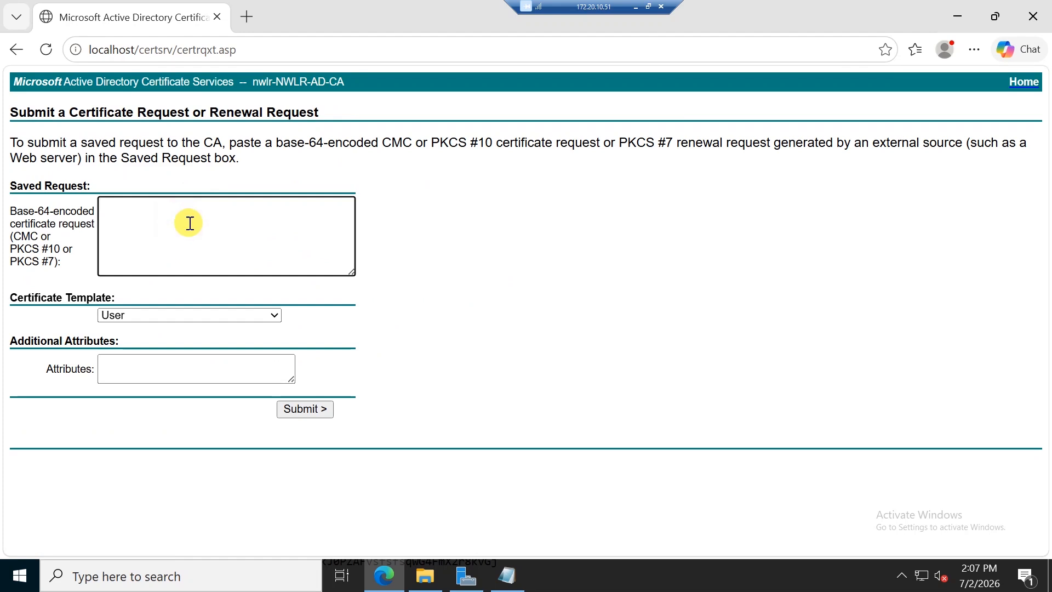
{"action": "key", "text": "ctrl+v"}
{"action": "left_click", "coordinate": [185, 315]}
{"action": "left_click", "coordinate": [173, 412]}
{"action": "left_click", "coordinate": [317, 408]}
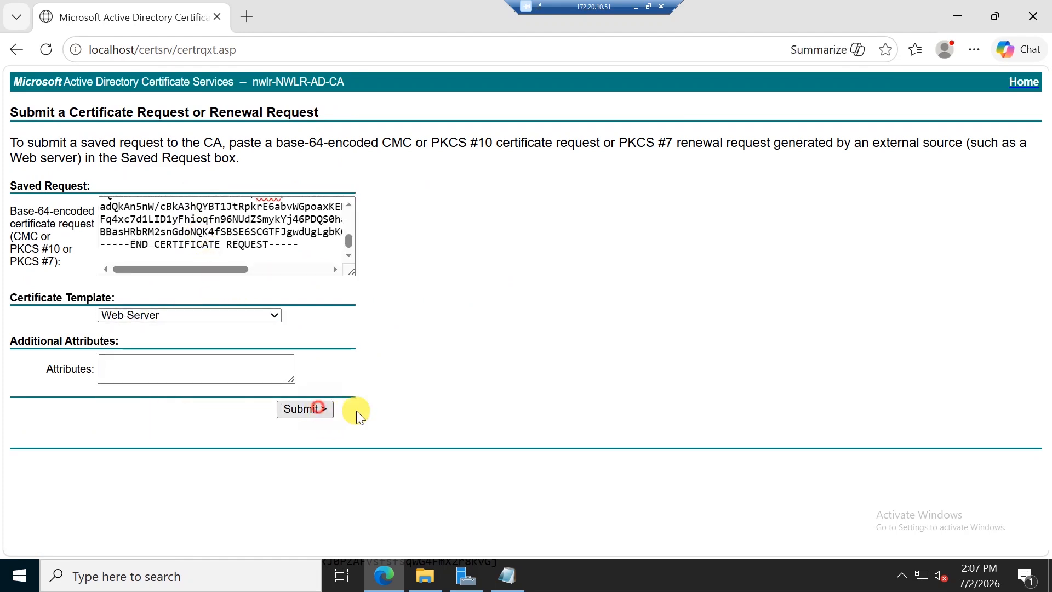
{"action": "left_click", "coordinate": [207, 171]}
{"action": "left_click", "coordinate": [188, 190]}
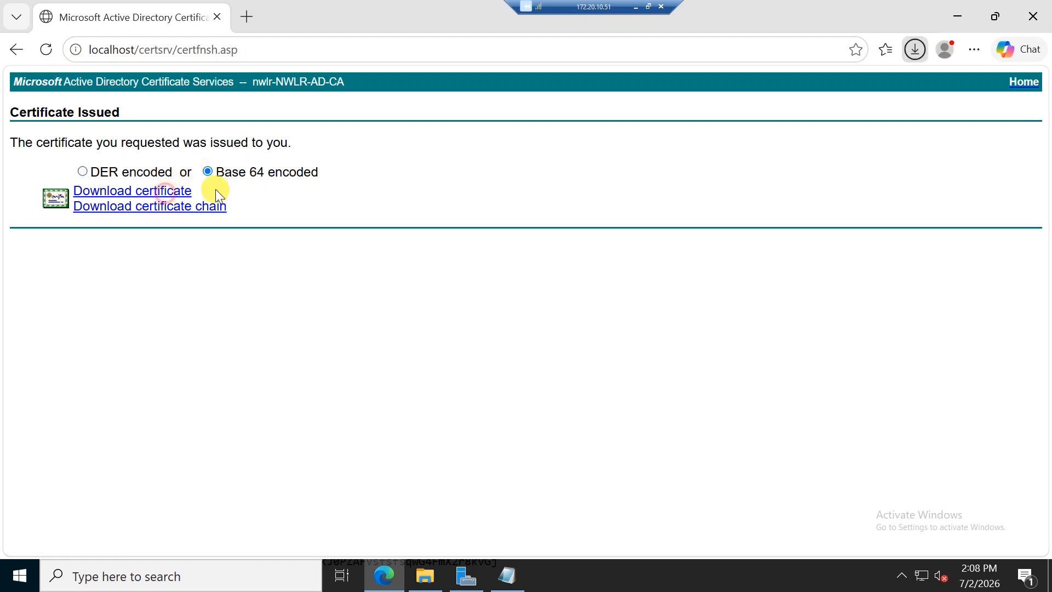
Step: Rename the downloaded certificate to validator.cer
{"action": "left_click", "coordinate": [874, 88]}
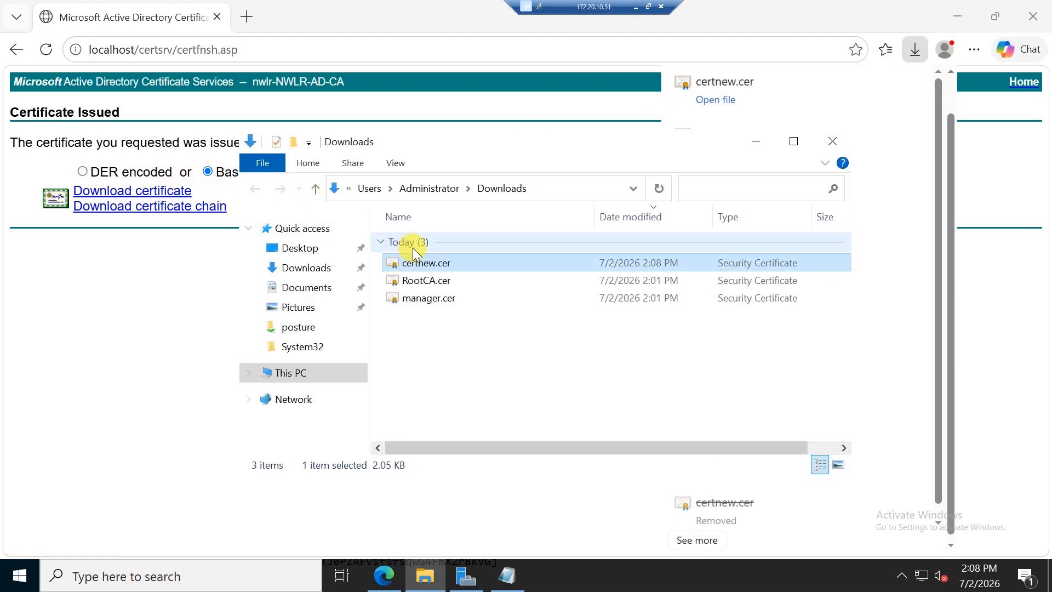
{"action": "left_click", "coordinate": [427, 263]}
{"action": "type", "text": "va"}
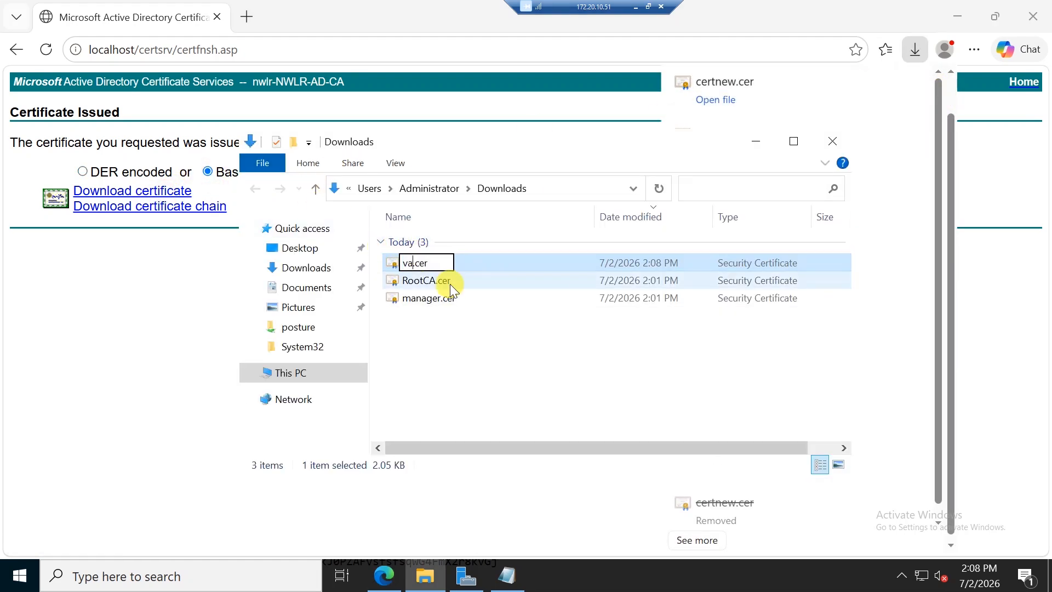
{"action": "type", "text": "lidator"}
{"action": "key", "text": "Return"}
Step: Open validator.cer in Notepad and select all its text
{"action": "right_click", "coordinate": [460, 261]}
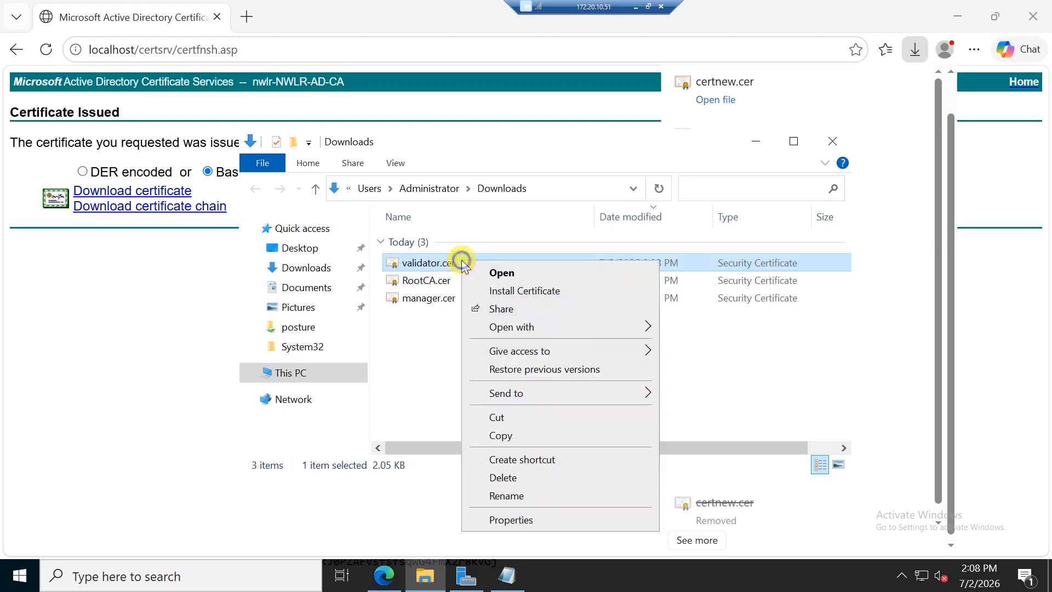
{"action": "mouse_move", "coordinate": [537, 327]}
{"action": "left_click", "coordinate": [689, 347]}
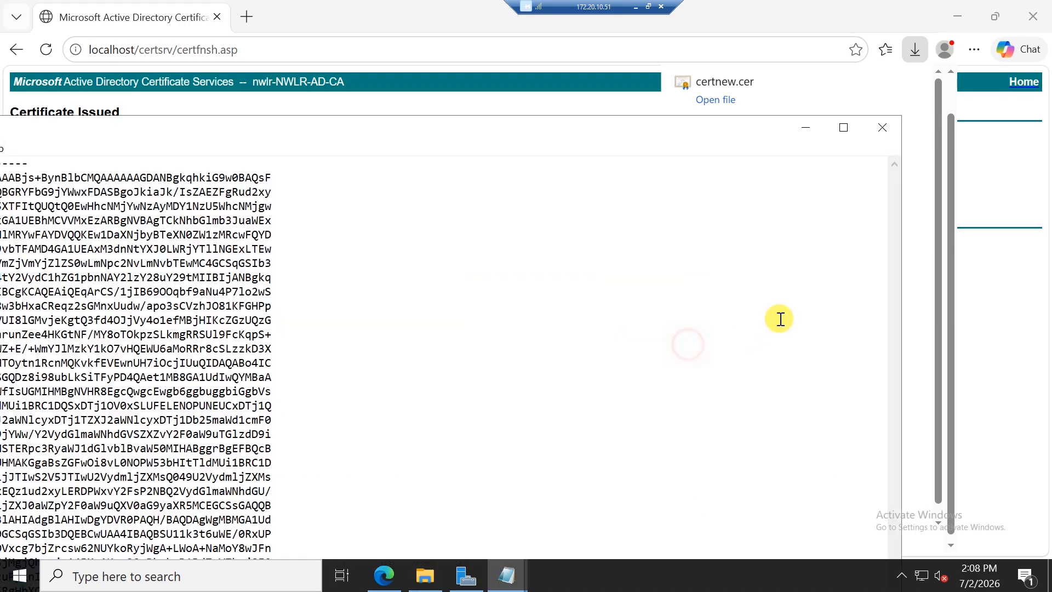
{"action": "double_click", "coordinate": [353, 118]}
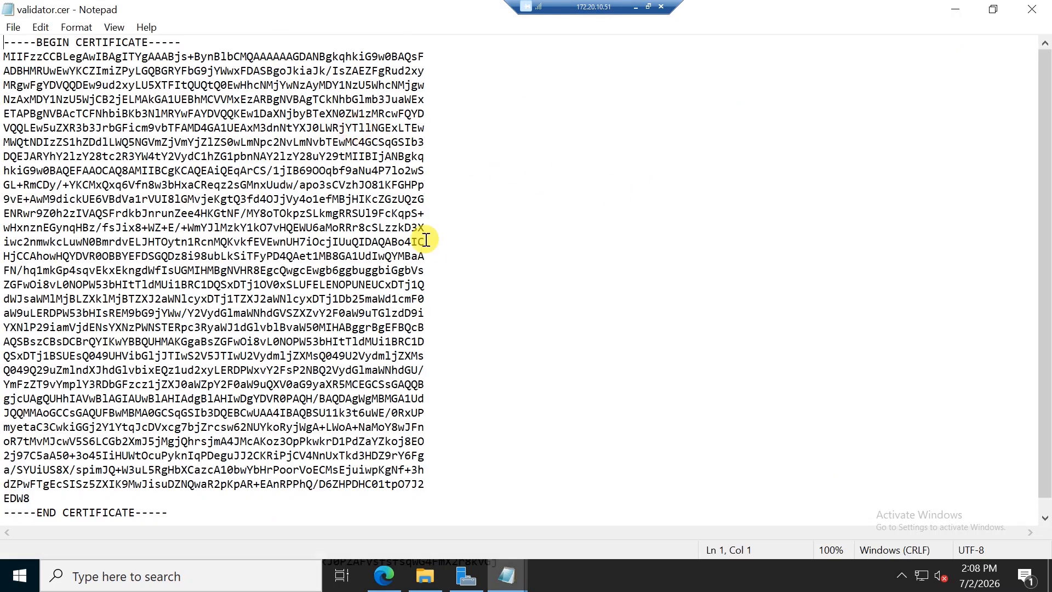
{"action": "key", "text": "ctrl+a"}
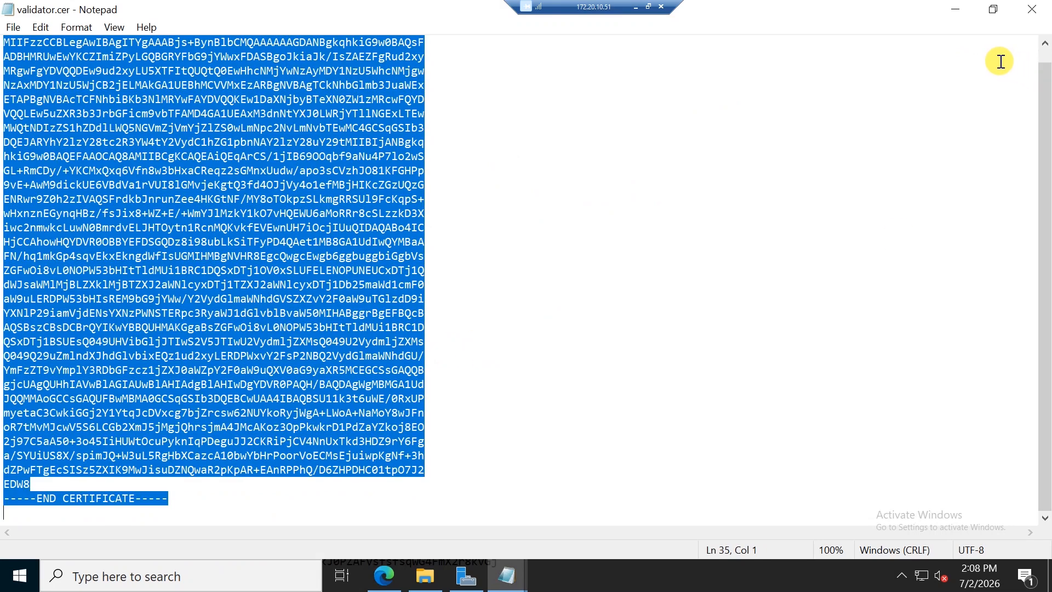
{"action": "left_click", "coordinate": [635, 8]}
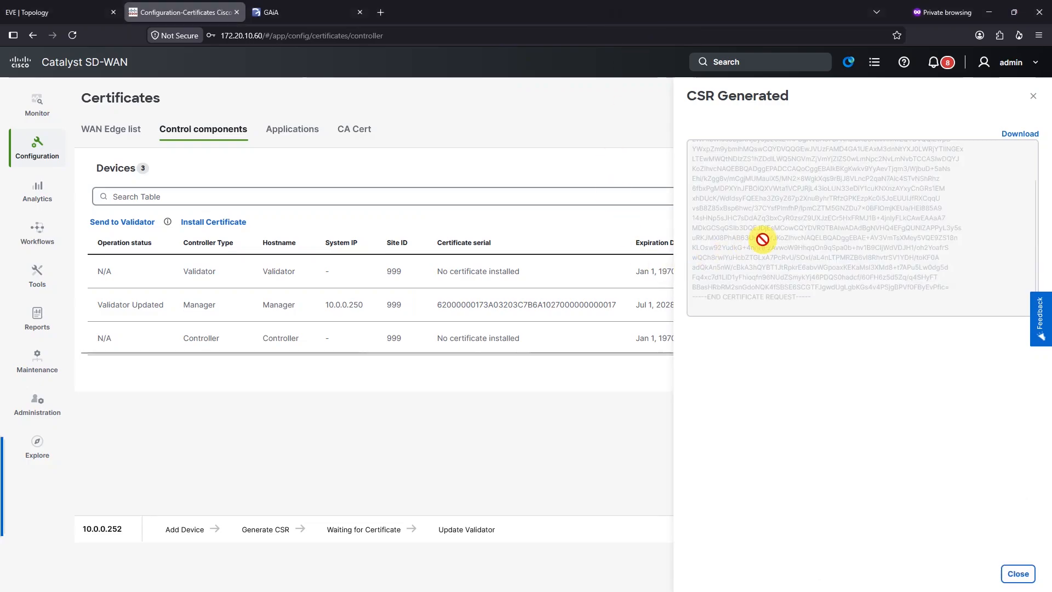
Step: Install the signed Validator certificate and confirm the task succeeded
{"action": "left_click", "coordinate": [1033, 97]}
{"action": "left_click", "coordinate": [235, 222]}
{"action": "left_click", "coordinate": [744, 204]}
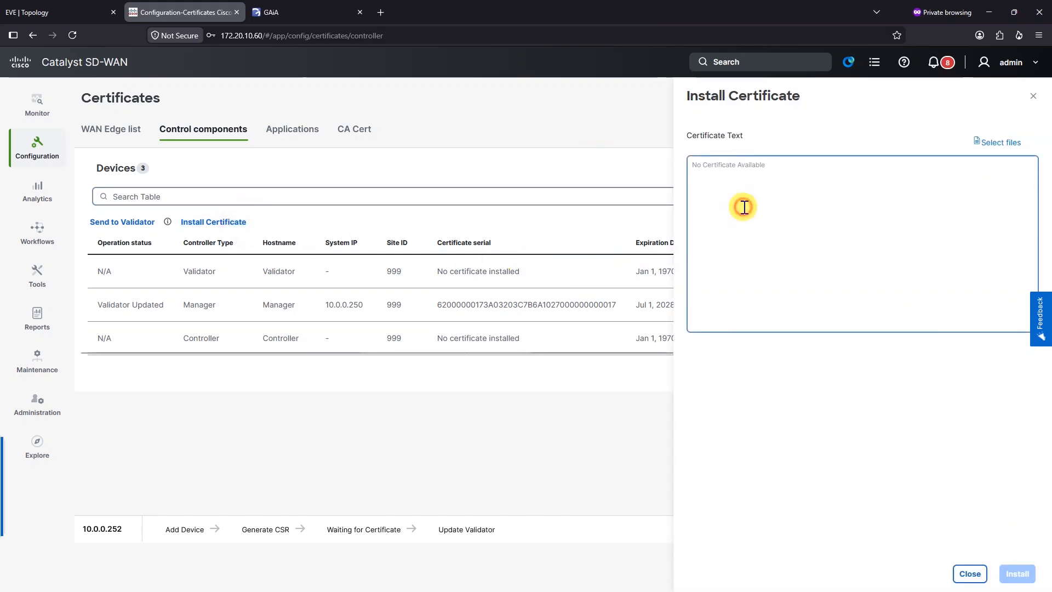
{"action": "key", "text": "ctrl+v"}
{"action": "left_click", "coordinate": [1017, 573]}
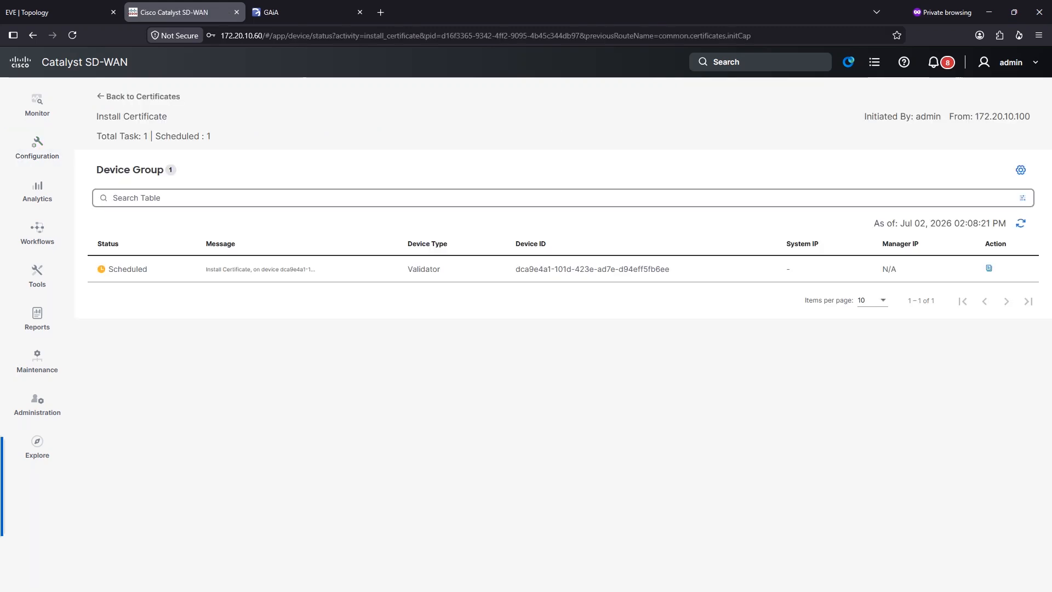
{"action": "left_click", "coordinate": [1021, 223]}
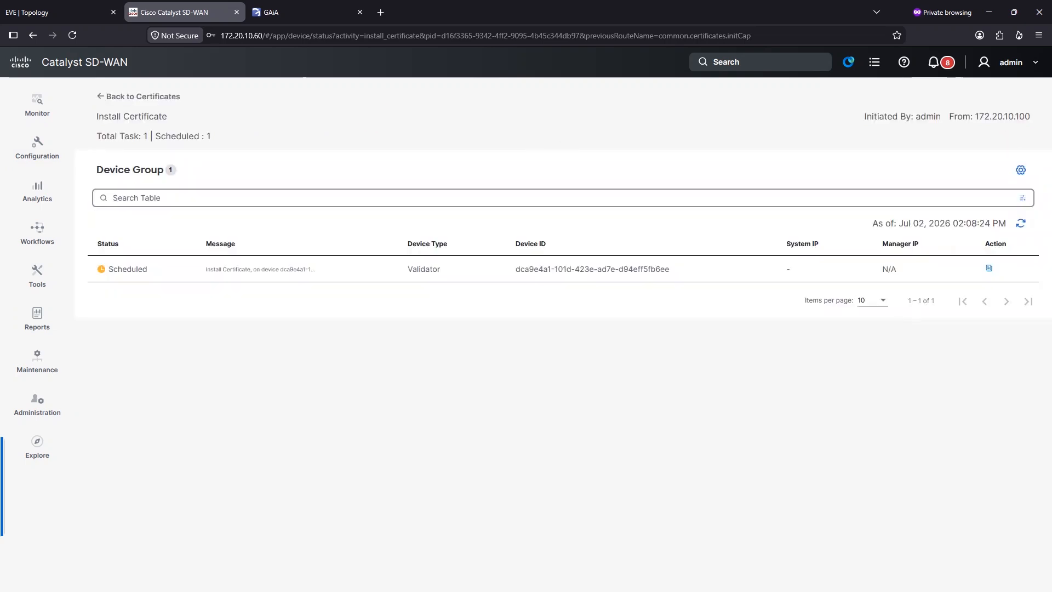
{"action": "left_click_drag", "start_coordinate": [187, 269], "coordinate": [294, 281]}
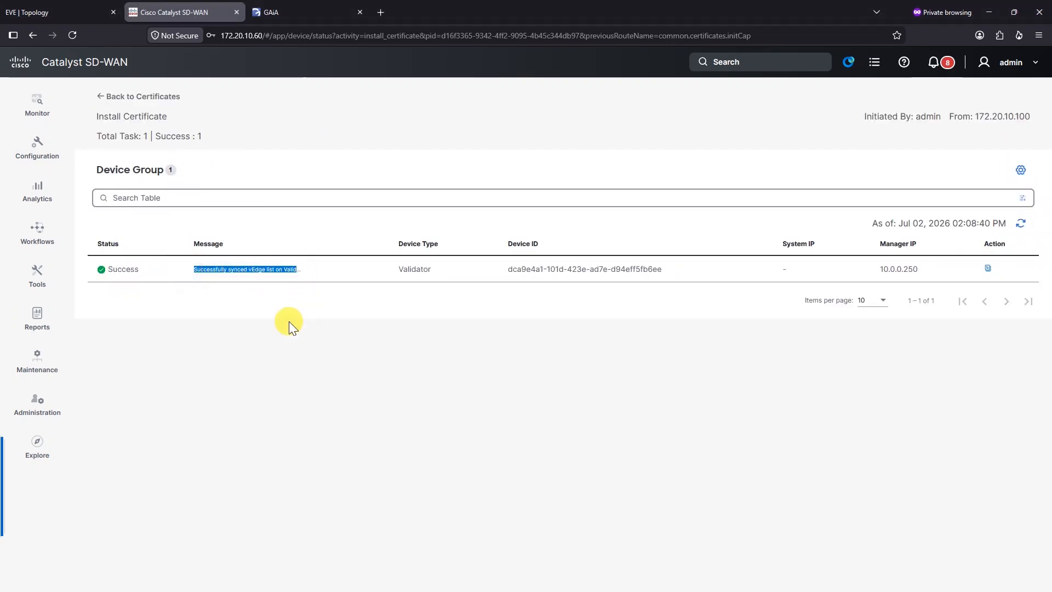
{"action": "left_click", "coordinate": [150, 102]}
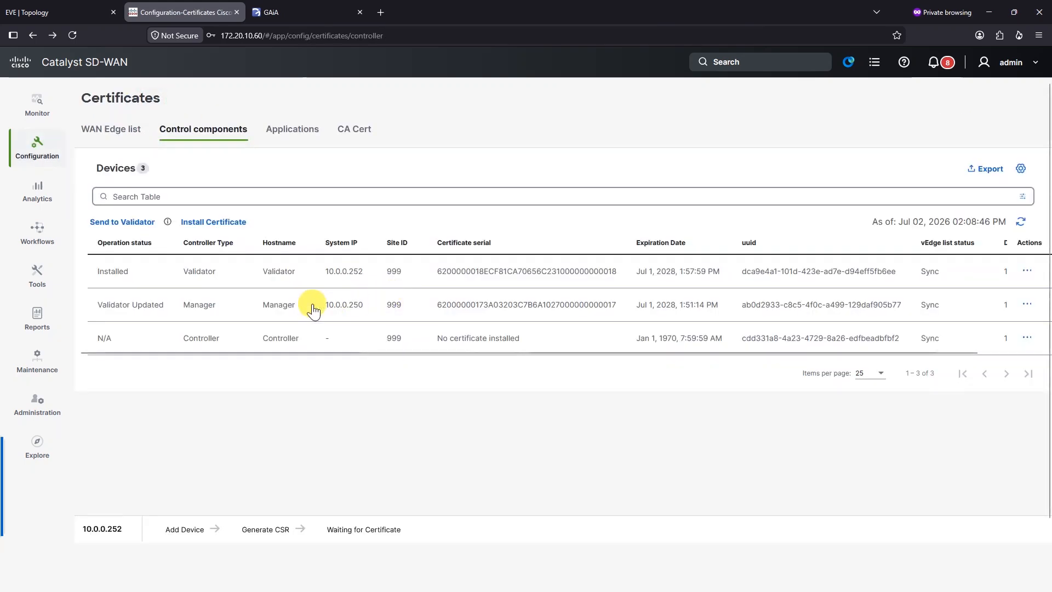
Step: Generate the Controller's CSR and copy its text
{"action": "left_click", "coordinate": [1023, 344]}
{"action": "left_click", "coordinate": [984, 428]}
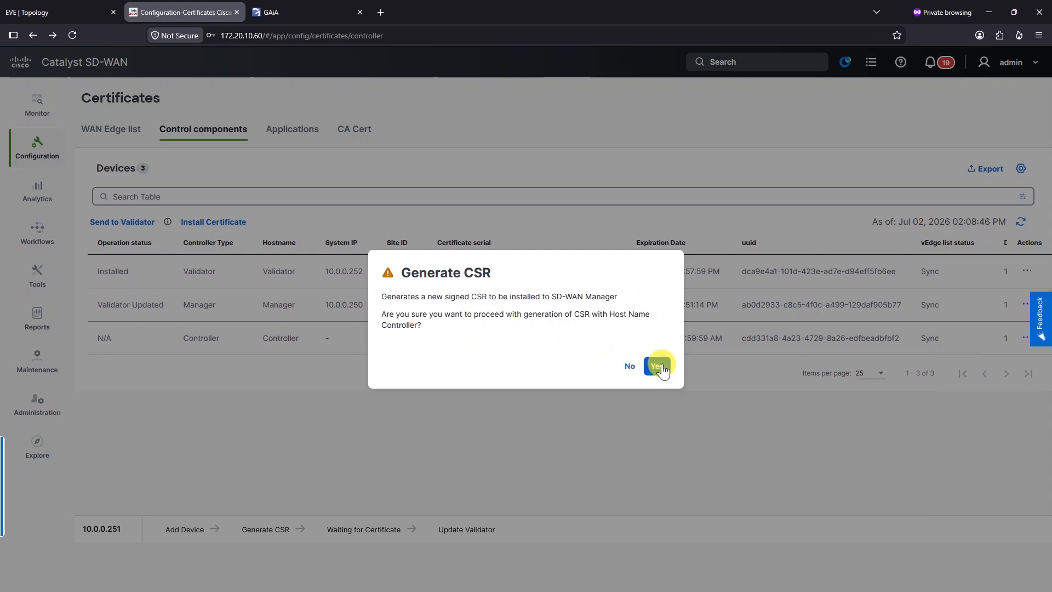
{"action": "left_click", "coordinate": [660, 366]}
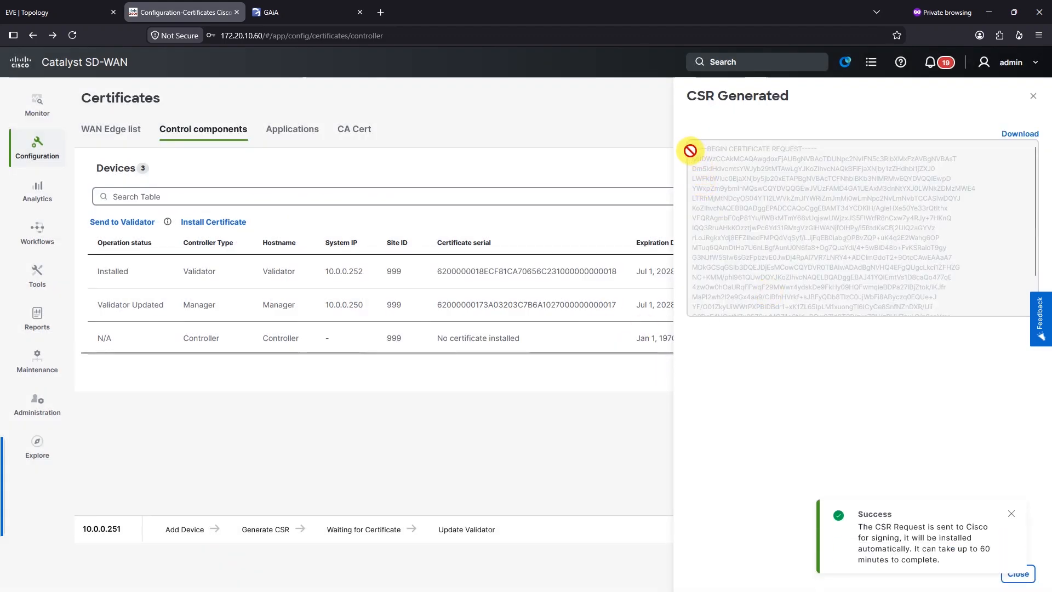
{"action": "left_click_drag", "start_coordinate": [690, 150], "coordinate": [951, 368]}
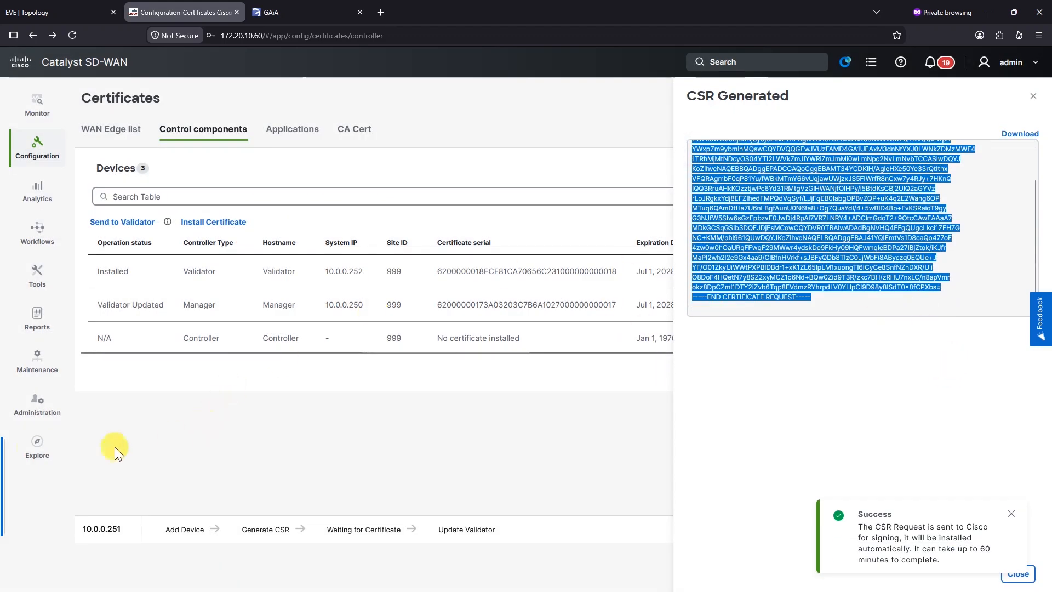
{"action": "key", "text": "alt+Tab"}
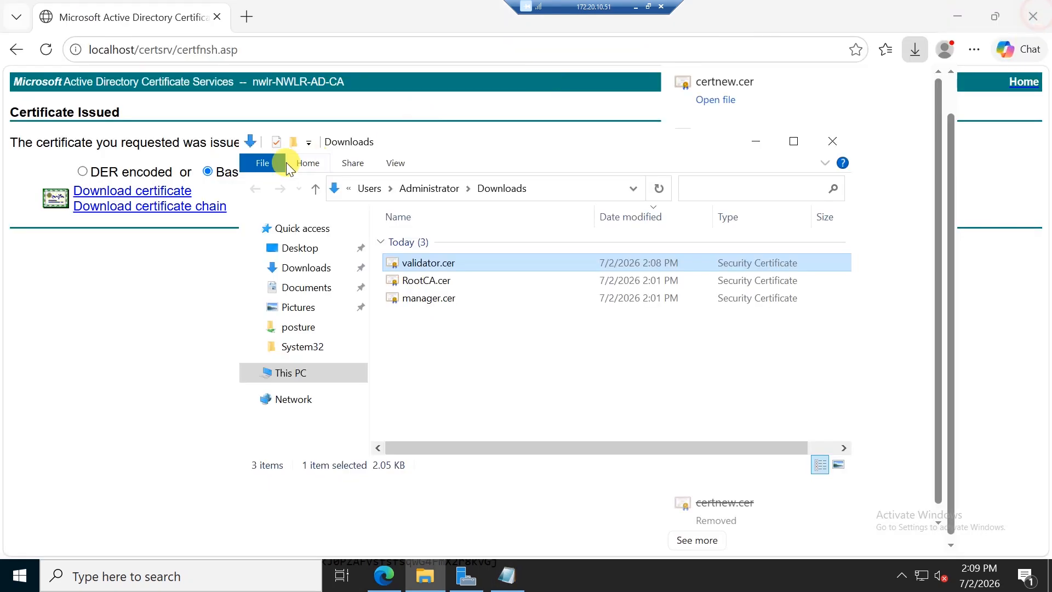
Step: Go to the certificate services advanced certificate request page
{"action": "left_click", "coordinate": [159, 299]}
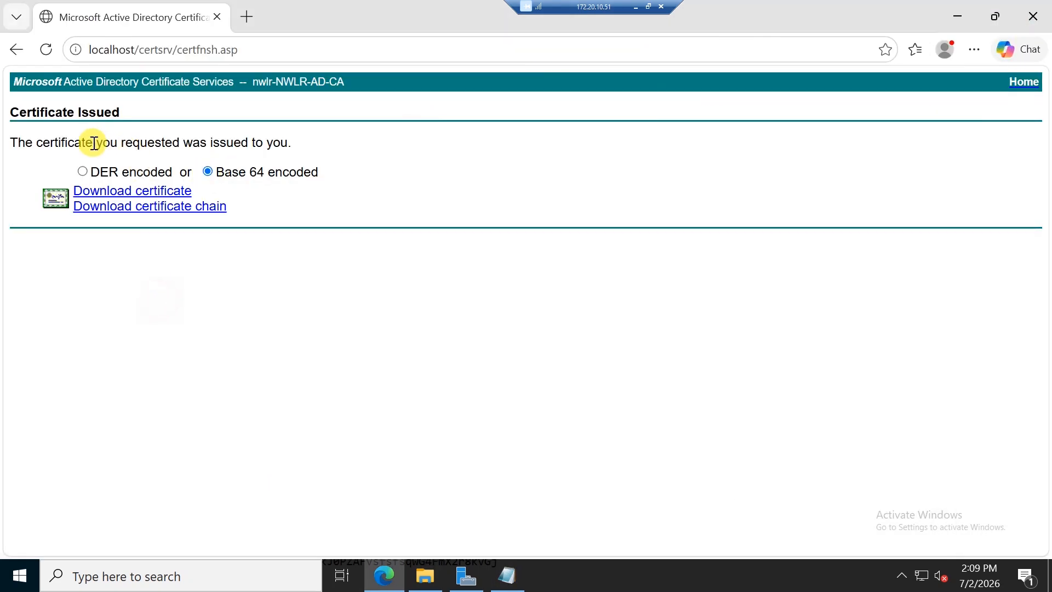
{"action": "left_click_drag", "start_coordinate": [176, 49], "coordinate": [507, 91]}
{"action": "key", "text": "BackSpace"}
{"action": "key", "text": "Return"}
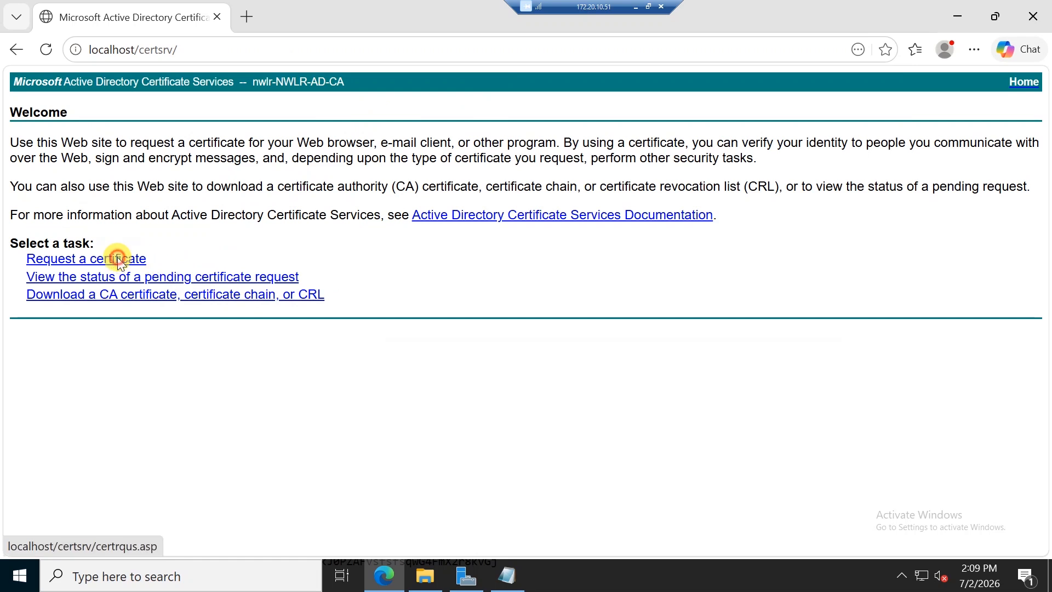
{"action": "left_click", "coordinate": [117, 258]}
{"action": "left_click", "coordinate": [129, 199]}
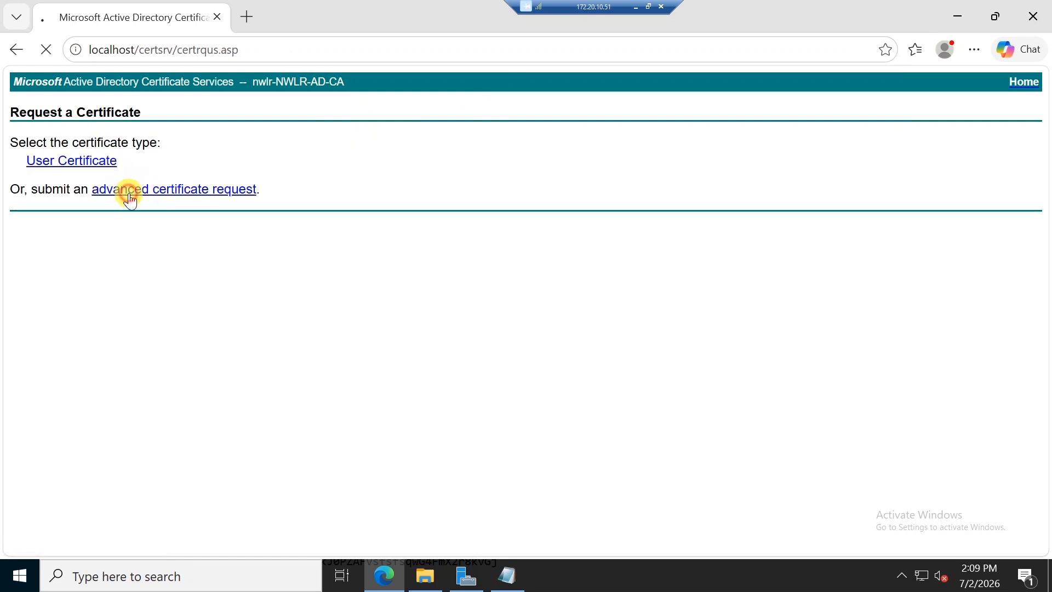
Step: Submit the Controller CSR with the Web Server template and download the Base 64 certificate
{"action": "left_click", "coordinate": [185, 211]}
{"action": "key", "text": "ctrl+v"}
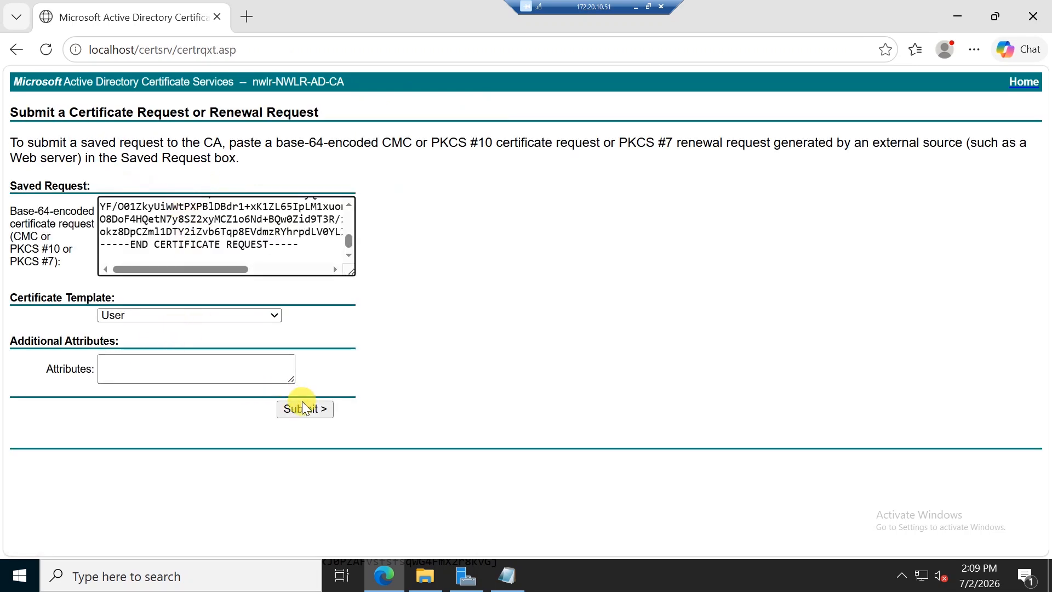
{"action": "left_click", "coordinate": [140, 310]}
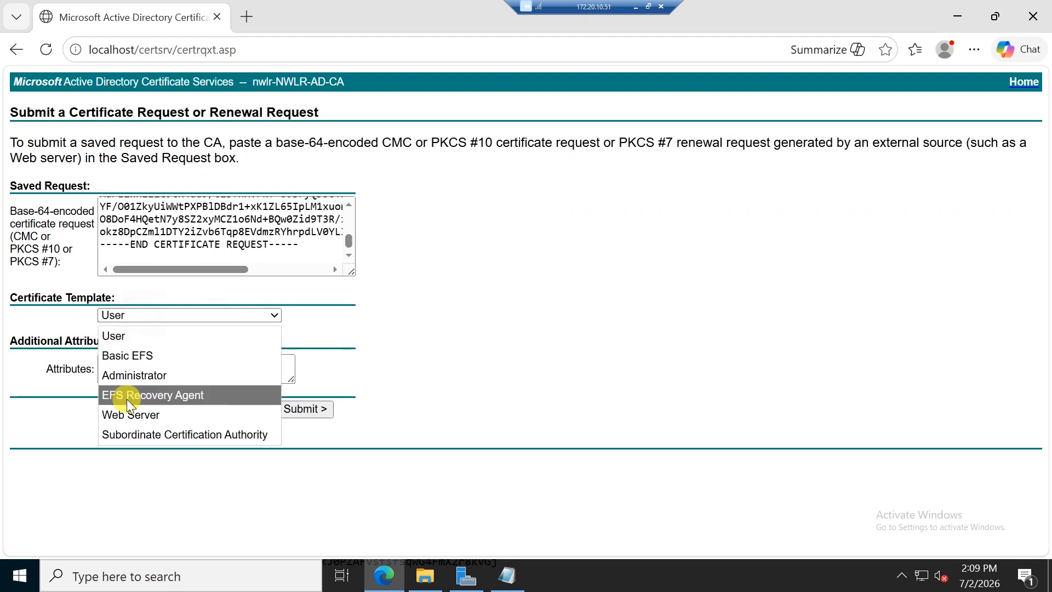
{"action": "left_click", "coordinate": [127, 411]}
{"action": "left_click", "coordinate": [302, 415]}
{"action": "left_click", "coordinate": [208, 172]}
{"action": "left_click", "coordinate": [164, 191]}
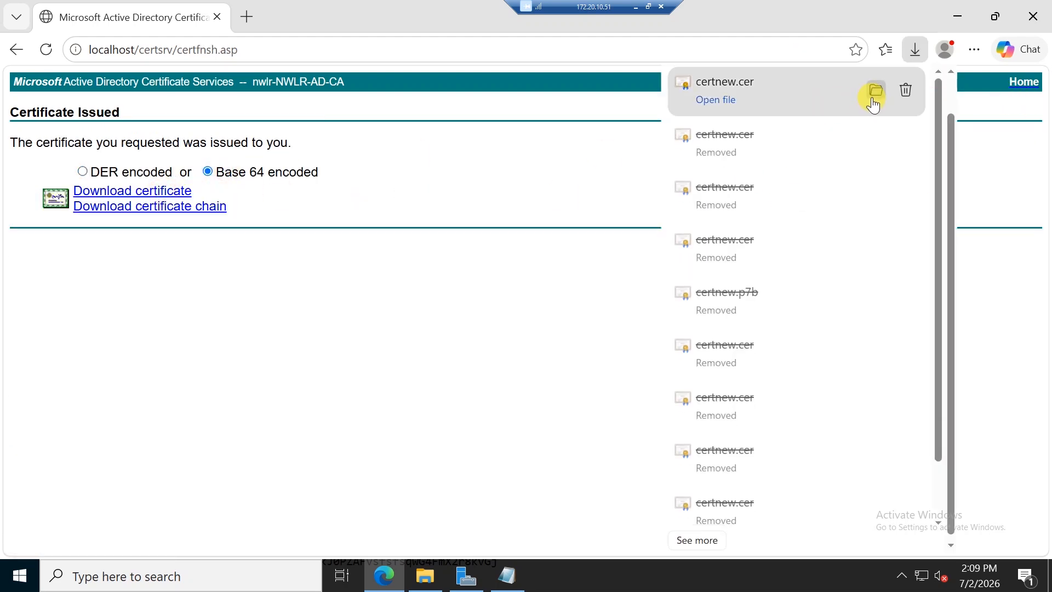
Step: Rename the downloaded certificate to Controller.cer
{"action": "left_click", "coordinate": [876, 91]}
{"action": "left_click", "coordinate": [411, 267]}
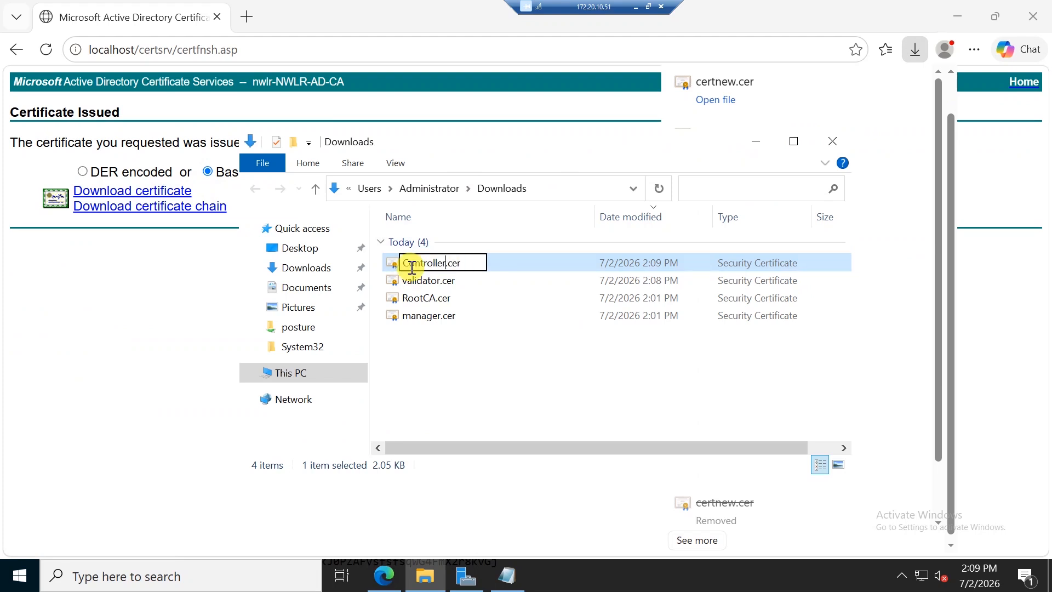
{"action": "key", "text": "Return"}
Step: Open Controller.cer in Notepad and copy all its certificate text
{"action": "right_click", "coordinate": [411, 267]}
{"action": "mouse_move", "coordinate": [476, 333]}
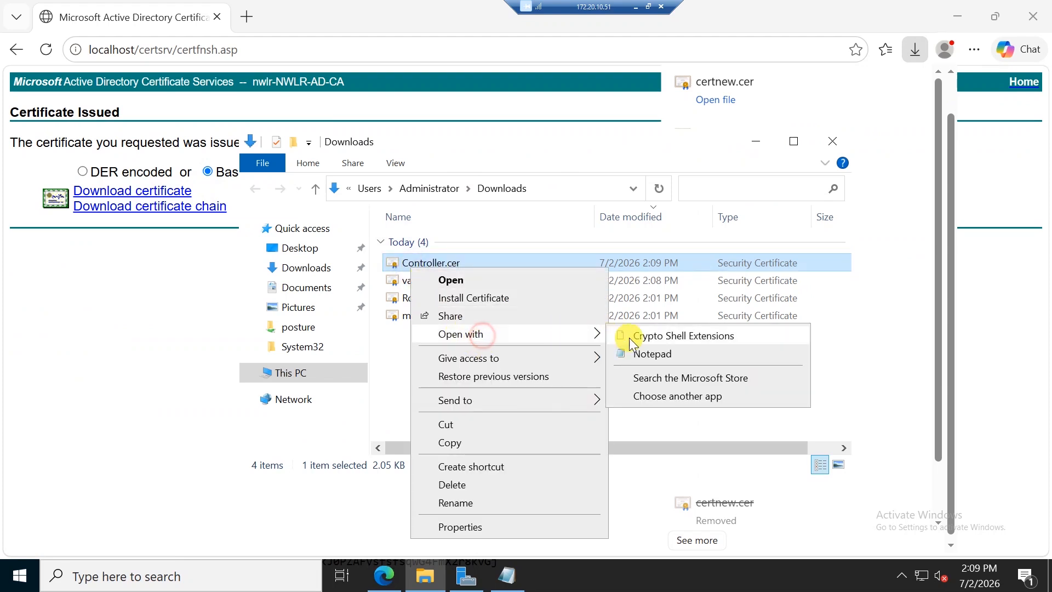
{"action": "left_click", "coordinate": [652, 354]}
{"action": "key", "text": "ctrl+a"}
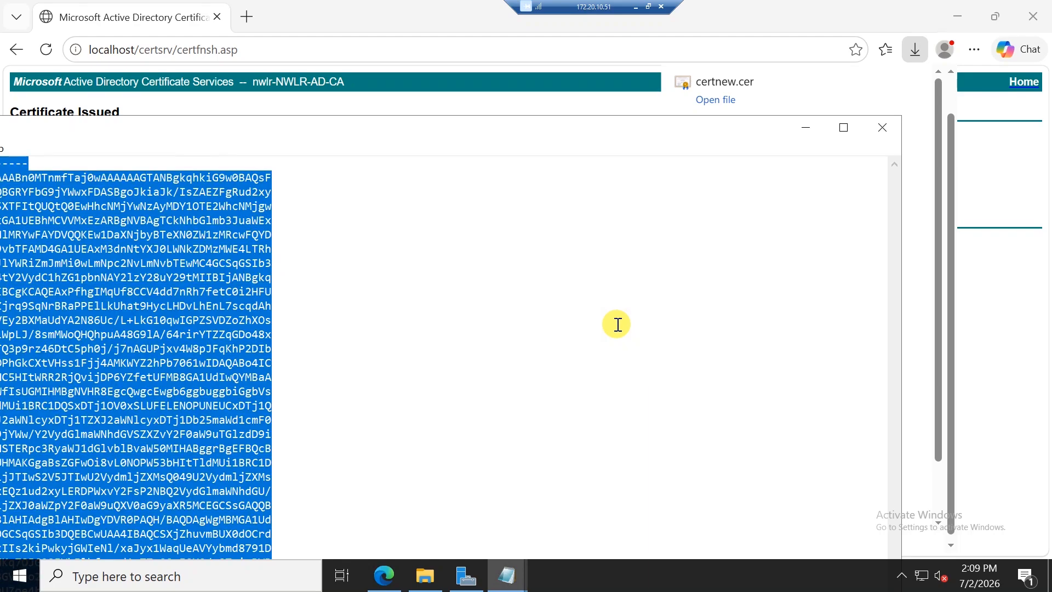
{"action": "left_click", "coordinate": [635, 7]}
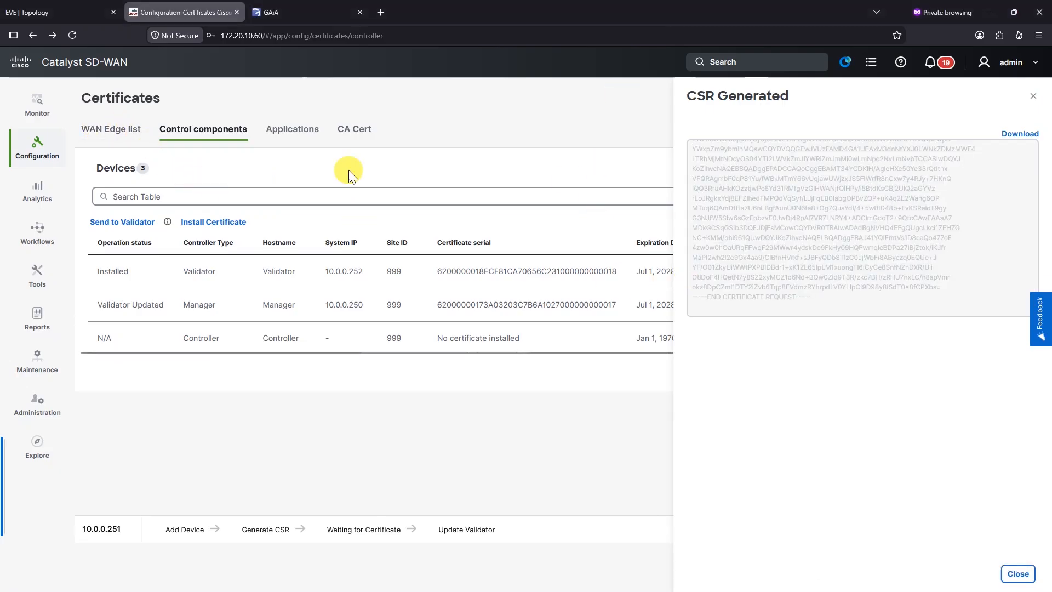
Step: Paste and install the Controller certificate, confirming the task status is Success
{"action": "left_click", "coordinate": [214, 222]}
{"action": "left_click", "coordinate": [794, 228]}
{"action": "key", "text": "ctrl+v"}
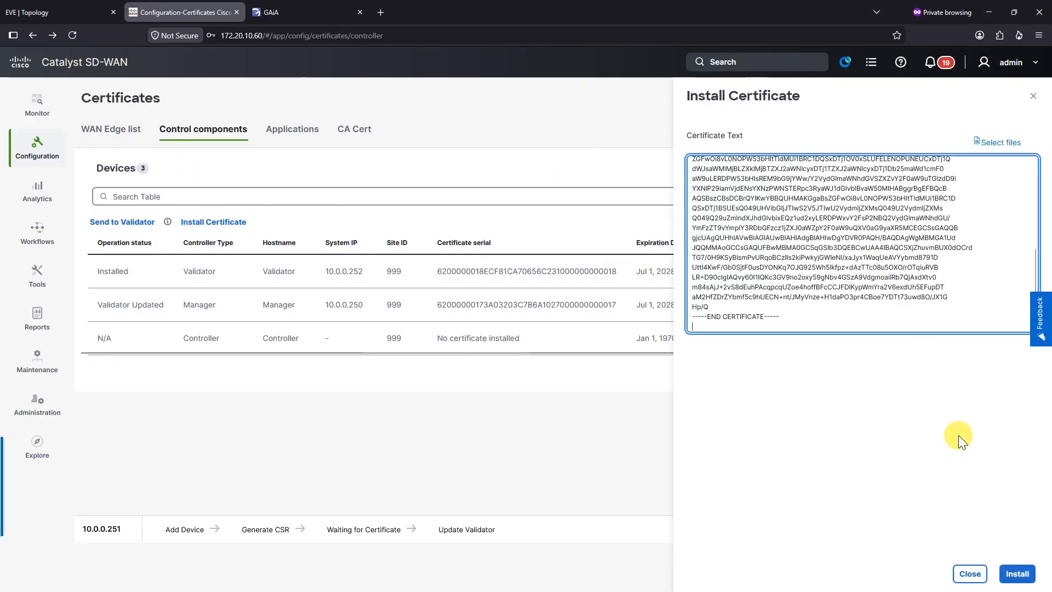
{"action": "left_click", "coordinate": [1014, 572]}
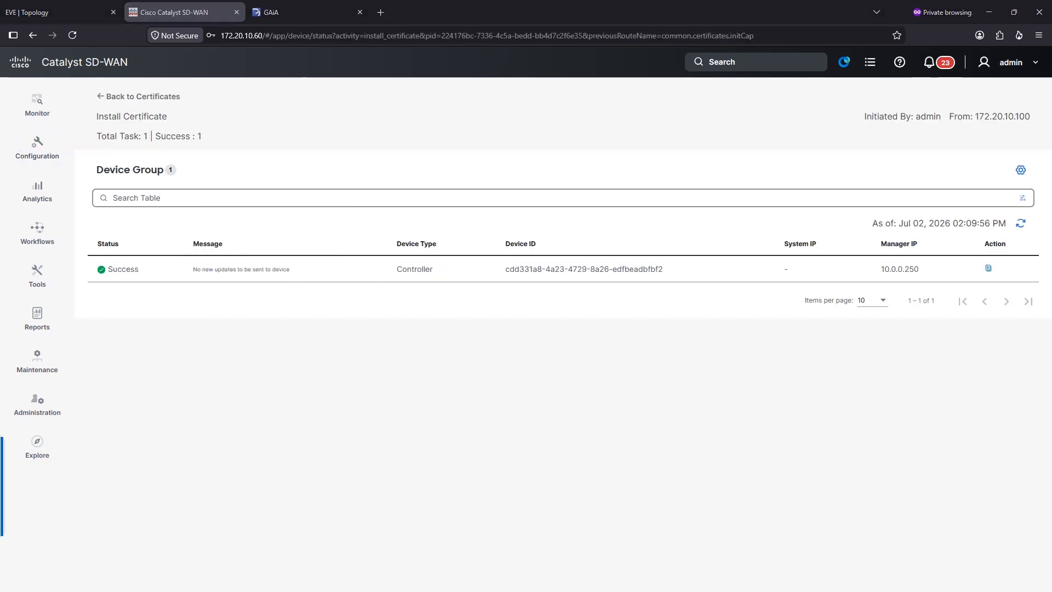
{"action": "left_click_drag", "start_coordinate": [188, 274], "coordinate": [331, 282]}
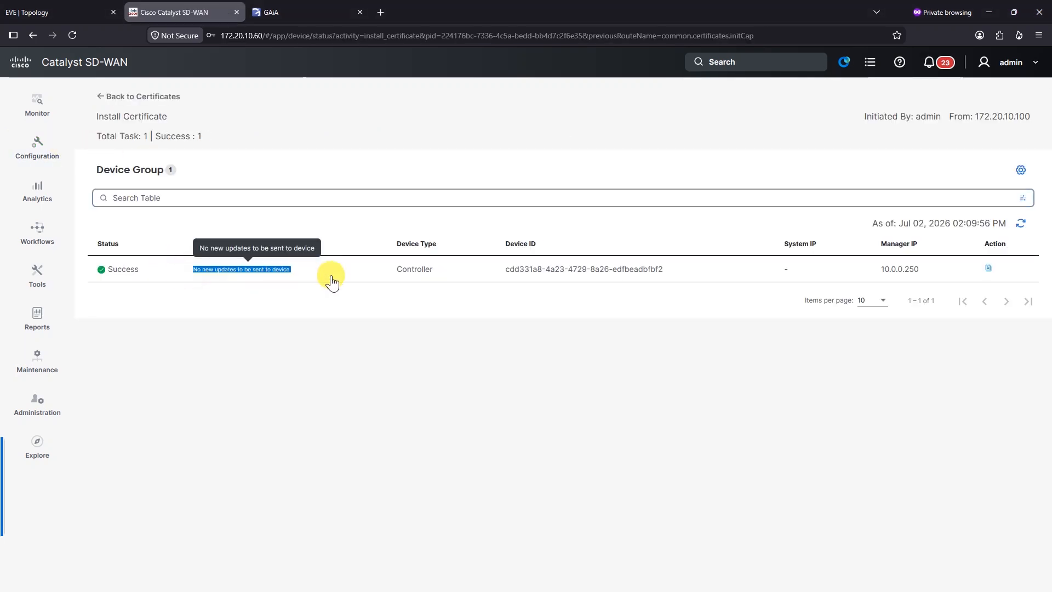
Step: Review the Control Components device list, then bring up the EVE topology diagram
{"action": "left_click", "coordinate": [164, 97]}
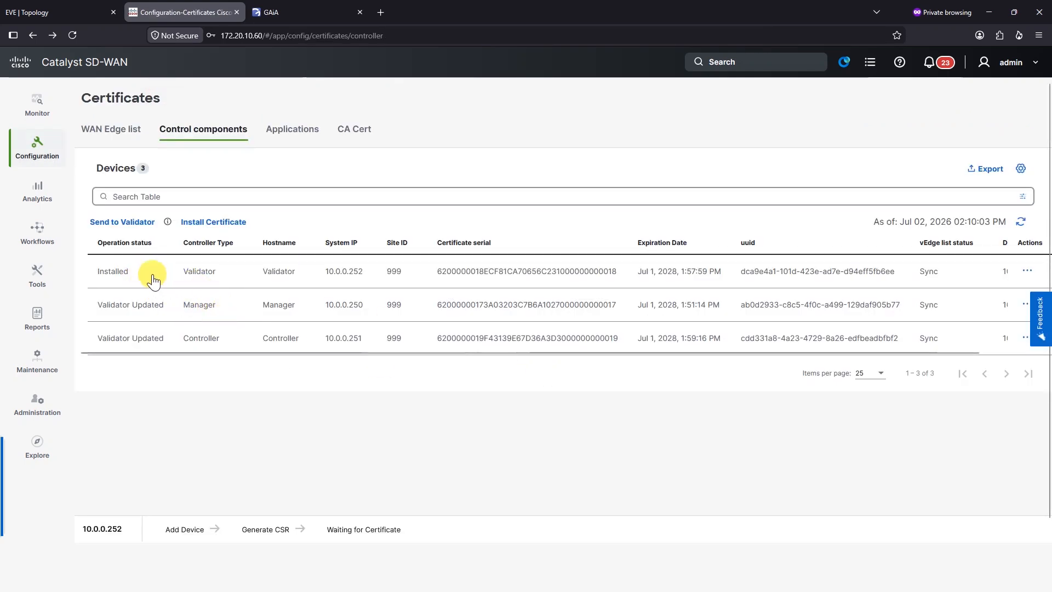
{"action": "mouse_move", "coordinate": [42, 163]}
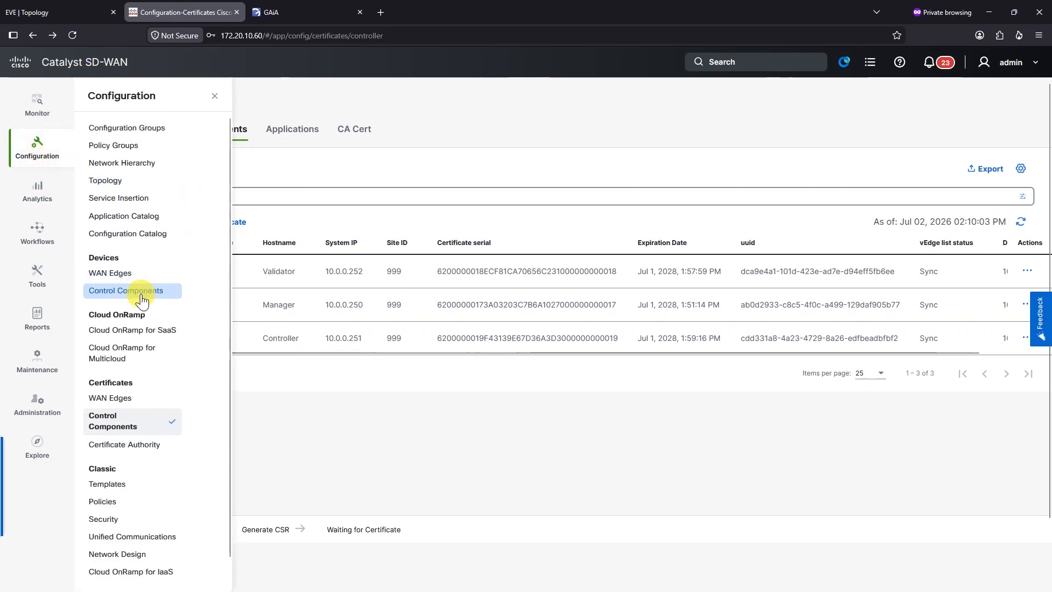
{"action": "left_click", "coordinate": [129, 291]}
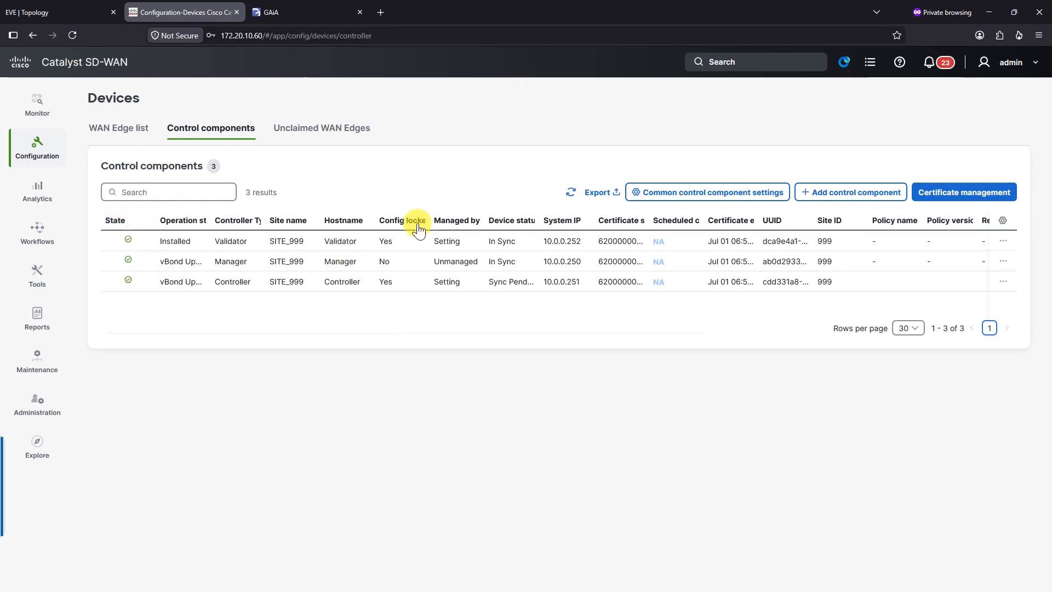
{"action": "left_click", "coordinate": [677, 401]}
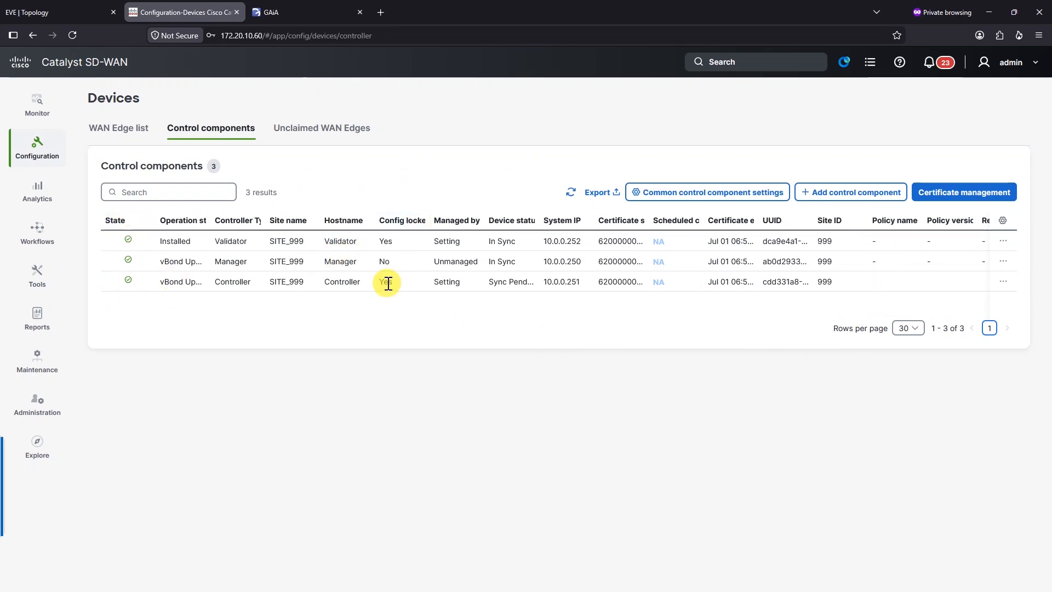
{"action": "left_click", "coordinate": [91, 11]}
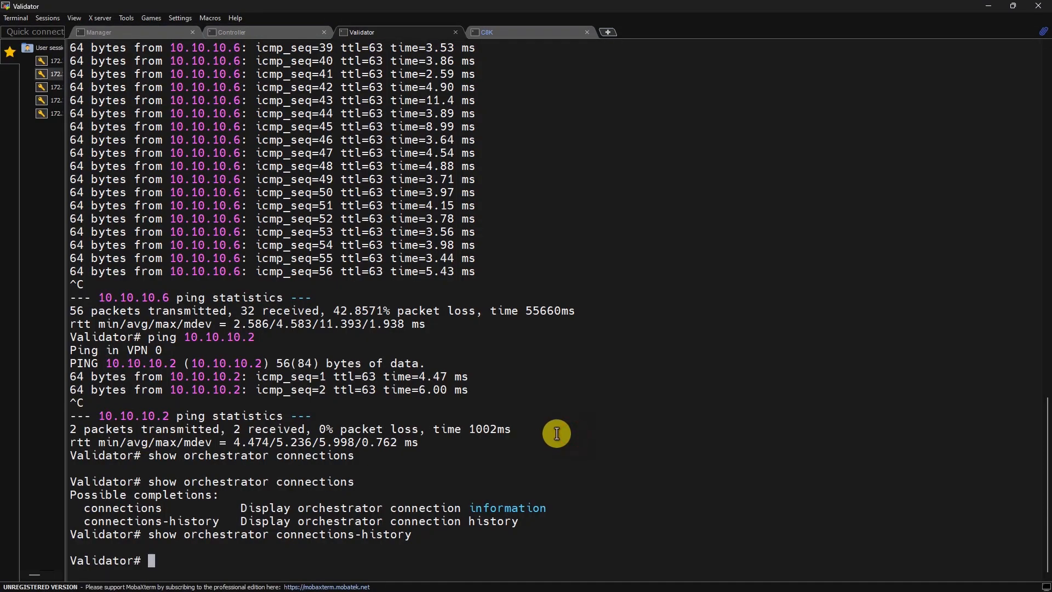
Step: Run 'show orchestrator connections' on the Validator and page through the output
{"action": "key", "text": "Up"}
{"action": "key", "text": "Return"}
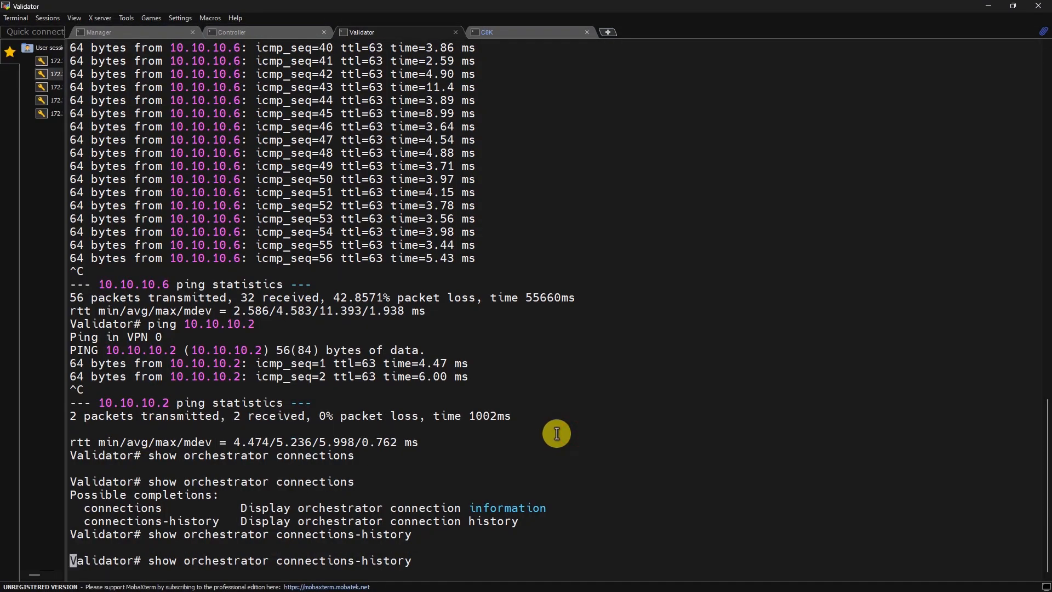
{"action": "key", "text": "space"}
{"action": "key", "text": "space"}
{"action": "key", "text": "space"}
{"action": "key", "text": "space"}
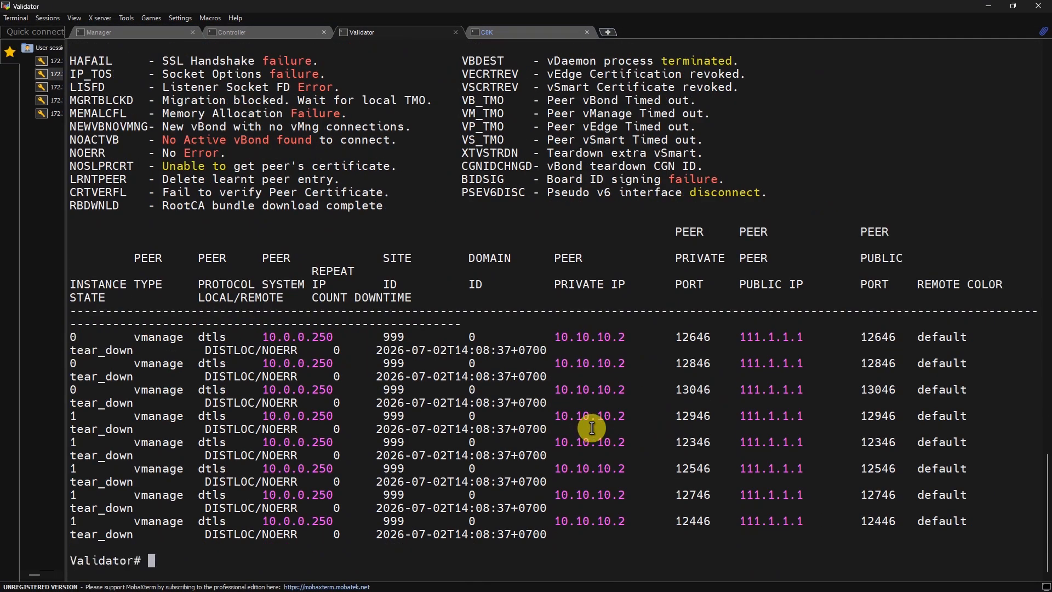
{"action": "key", "text": "Up"}
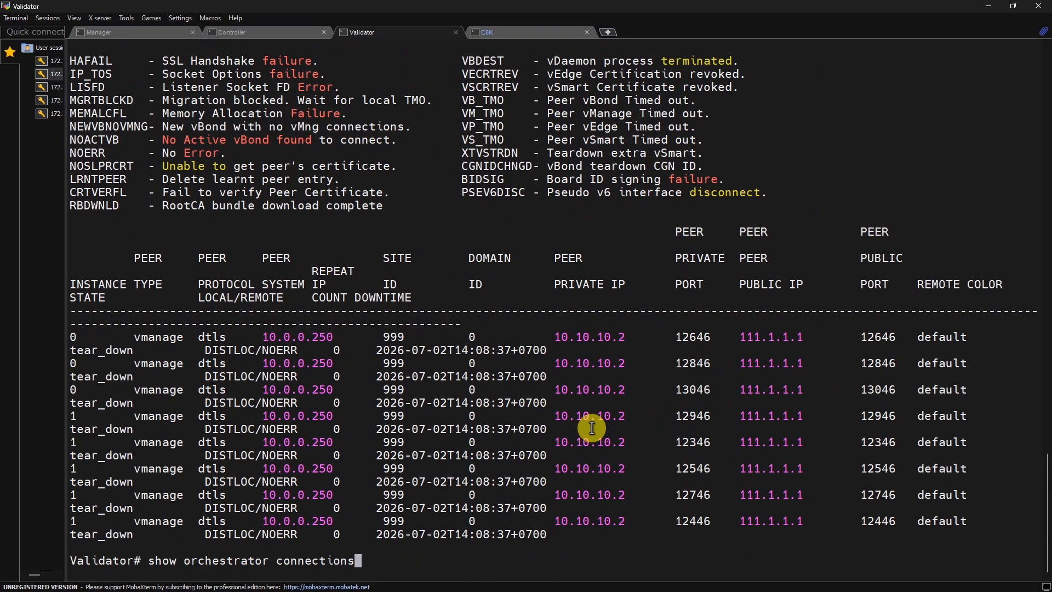
{"action": "key", "text": "Return"}
{"action": "key", "text": "space"}
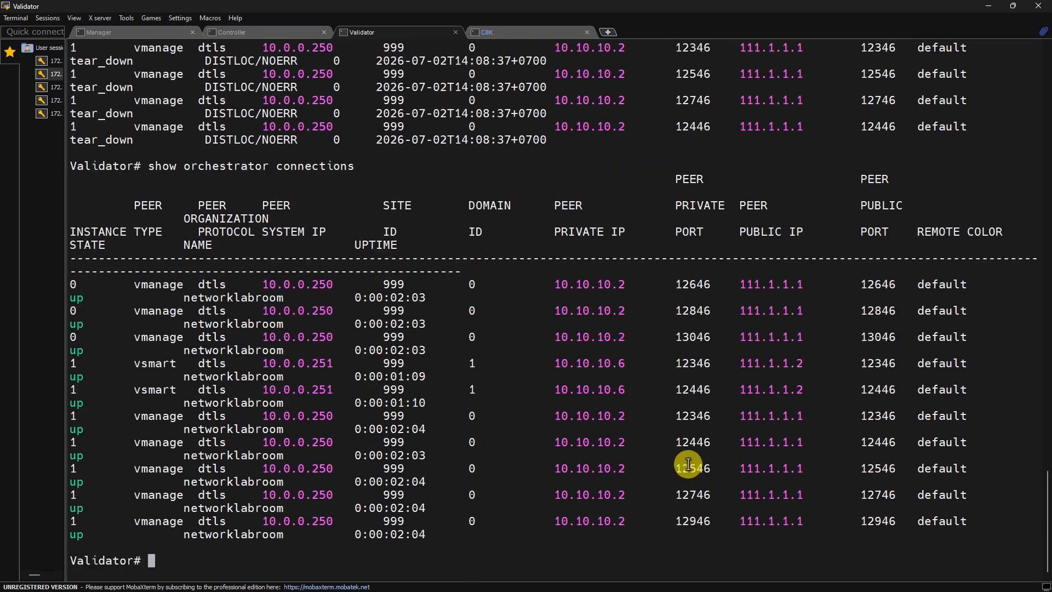
Step: Highlight the vmanage peer IPs 111.1.1.1/10.10.10.2 and vsmart 111.1.1.2, then minimize MobaXterm
{"action": "left_click_drag", "start_coordinate": [73, 285], "coordinate": [980, 339]}
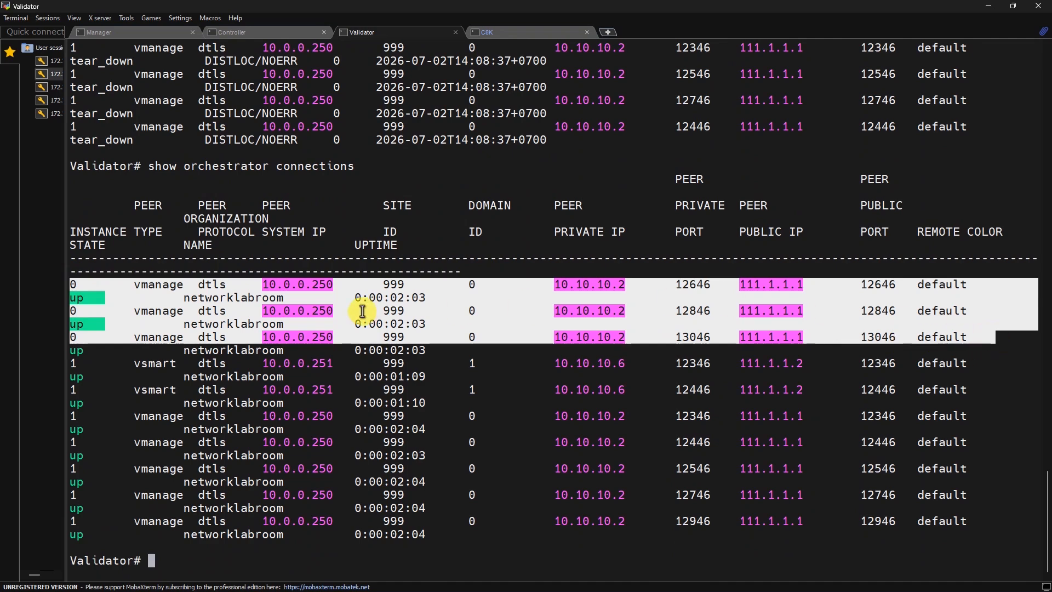
{"action": "double_click", "coordinate": [259, 296]}
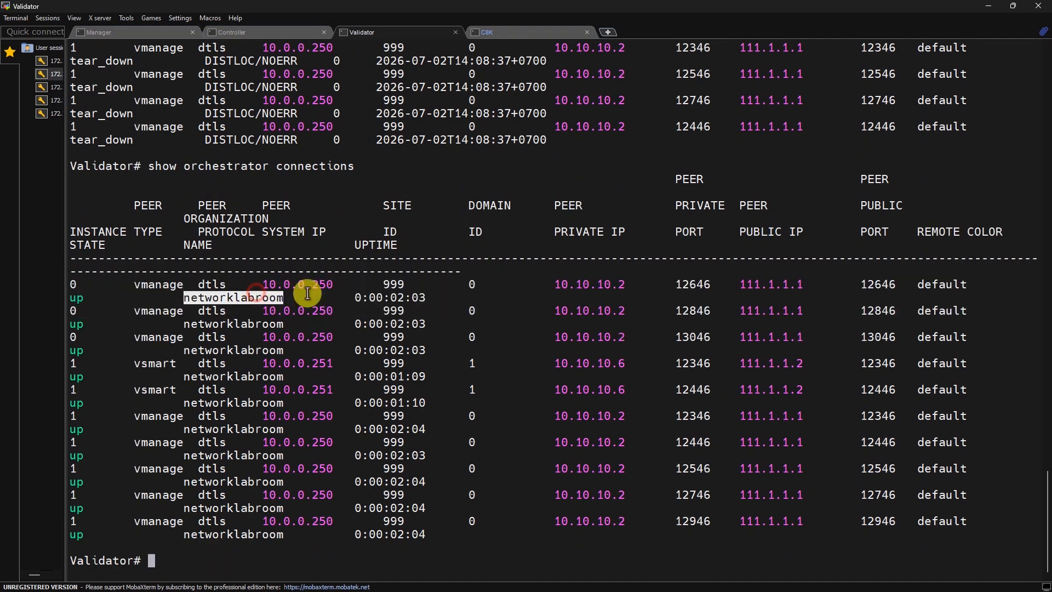
{"action": "double_click", "coordinate": [778, 285]}
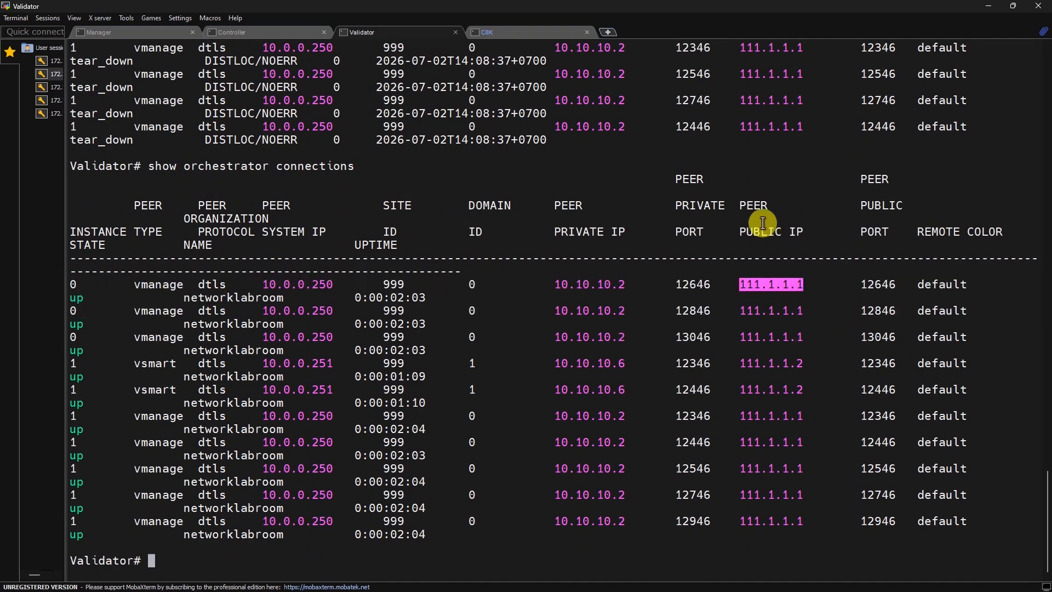
{"action": "left_click", "coordinate": [773, 279]}
{"action": "double_click", "coordinate": [602, 286]}
{"action": "left_click", "coordinate": [797, 286]}
{"action": "double_click", "coordinate": [787, 285]}
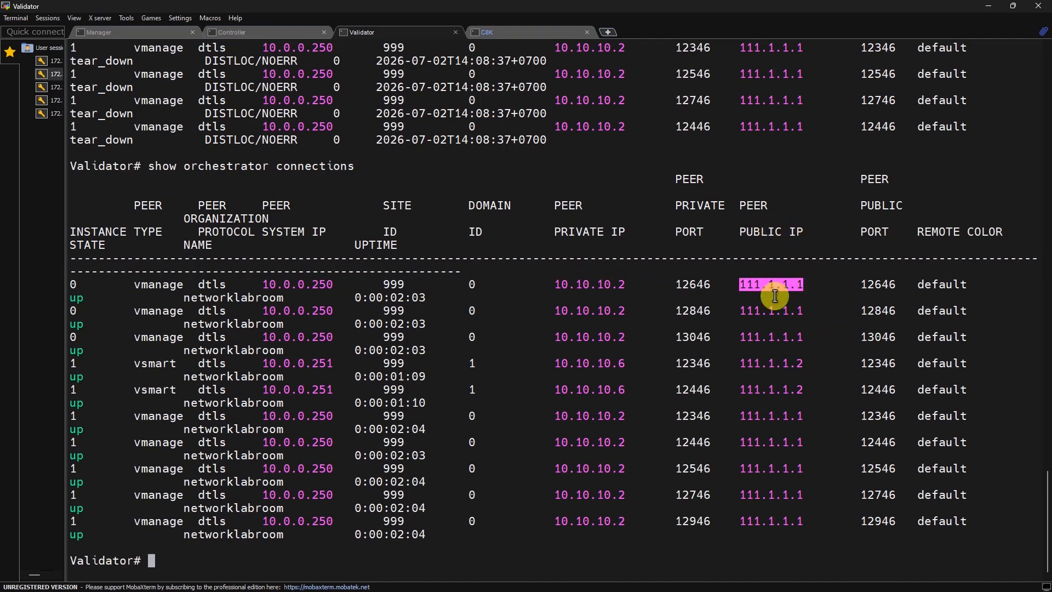
{"action": "triple_click", "coordinate": [789, 364]}
{"action": "double_click", "coordinate": [789, 388]}
{"action": "double_click", "coordinate": [797, 360]}
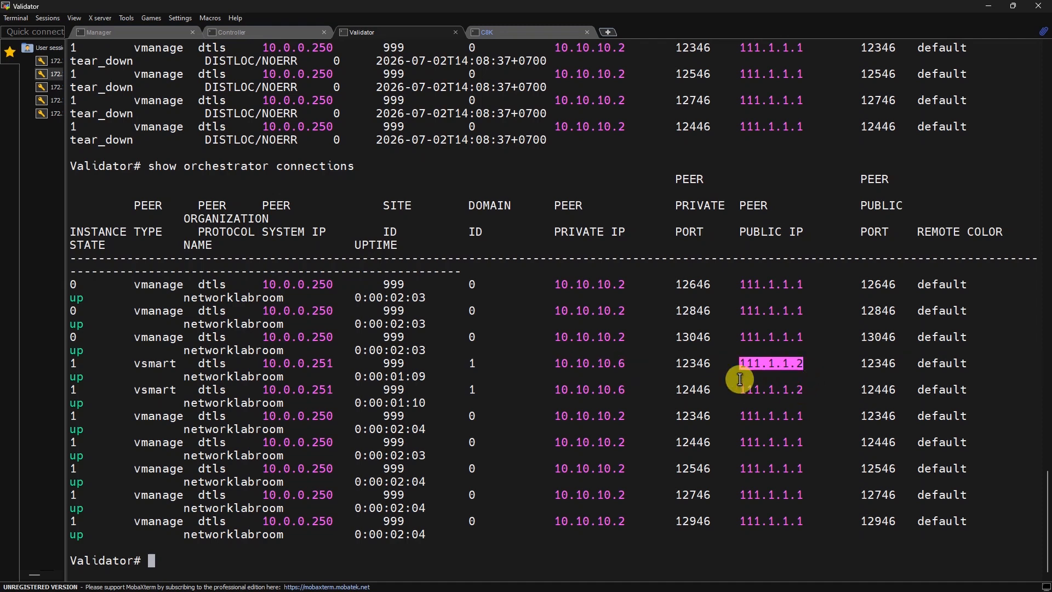
{"action": "double_click", "coordinate": [788, 390]}
{"action": "left_click", "coordinate": [789, 362]}
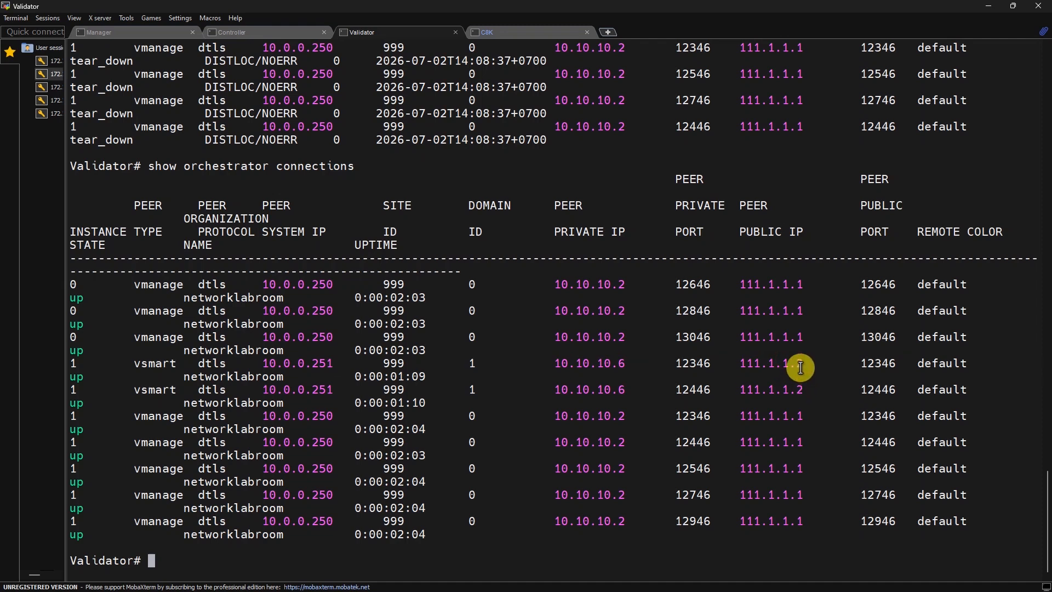
{"action": "double_click", "coordinate": [795, 389]}
{"action": "left_click", "coordinate": [830, 385]}
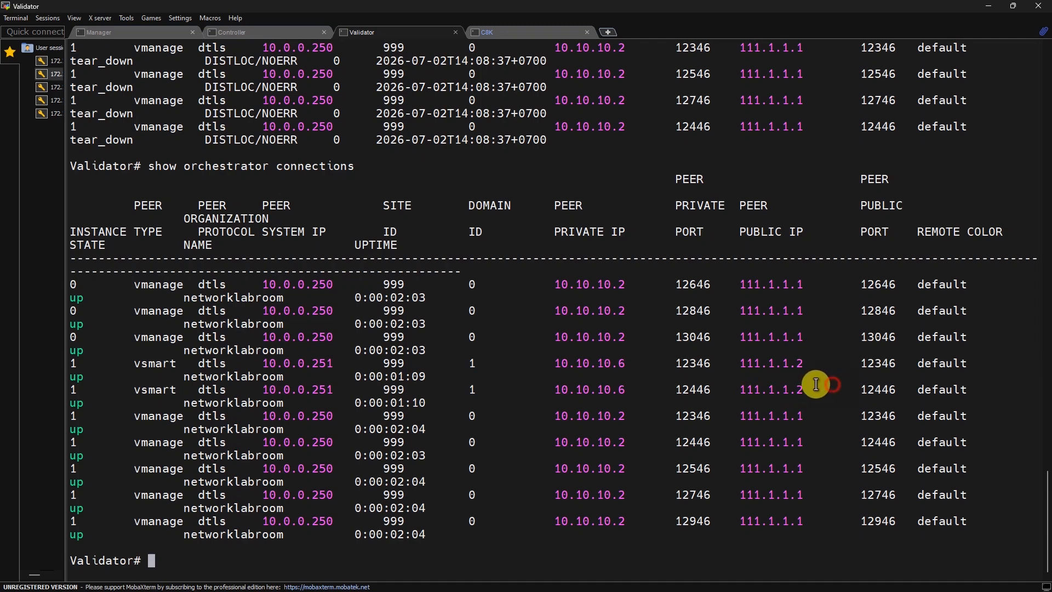
{"action": "left_click", "coordinate": [987, 10]}
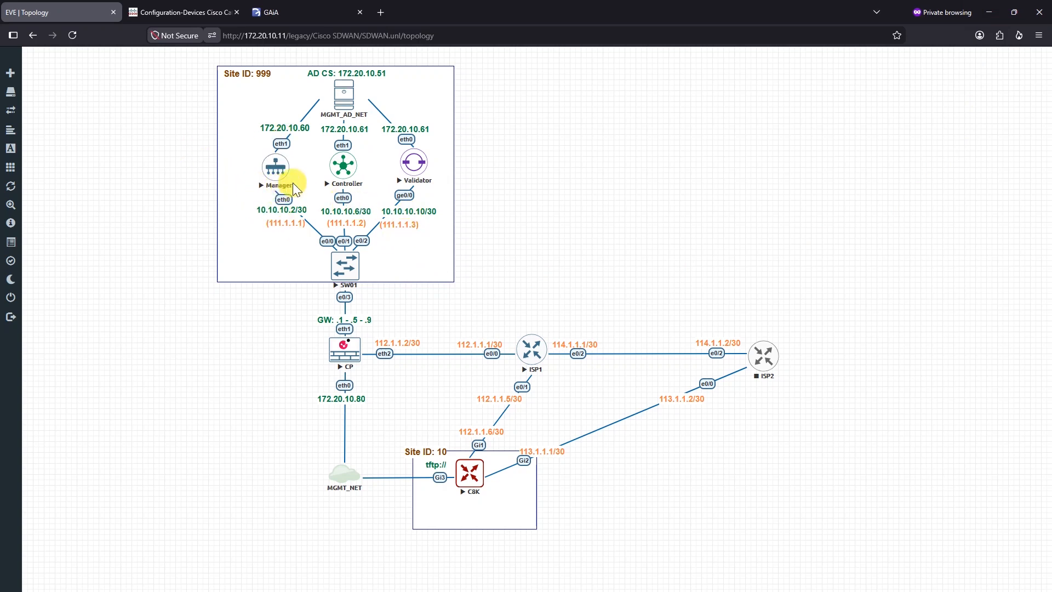
Step: In the NAT rules, select rule 2 (SNAT From Controller To Validator) and open Add rule
{"action": "left_click", "coordinate": [549, 273]}
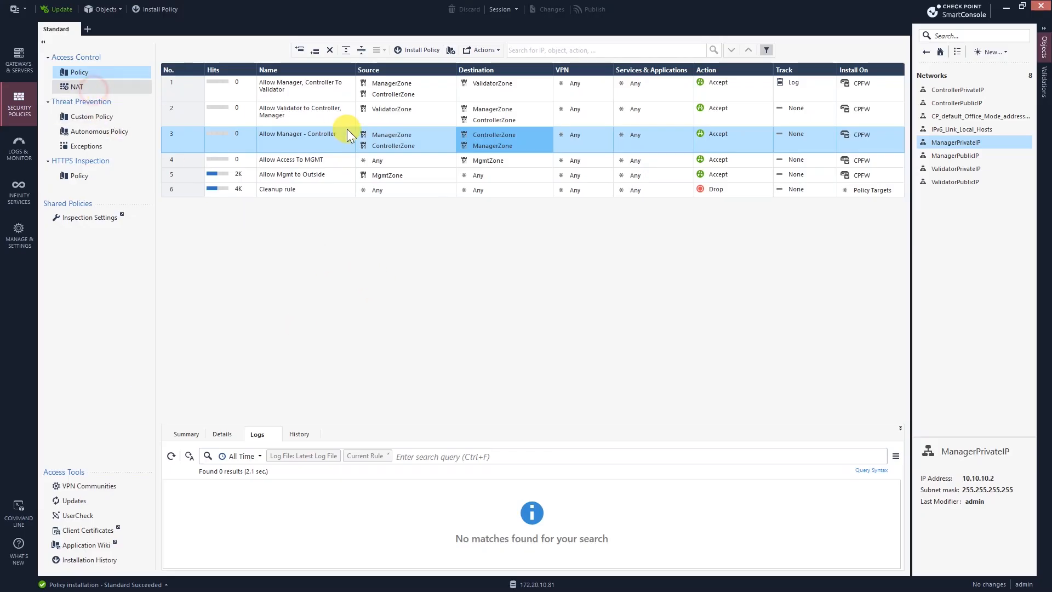
{"action": "left_click", "coordinate": [103, 89]}
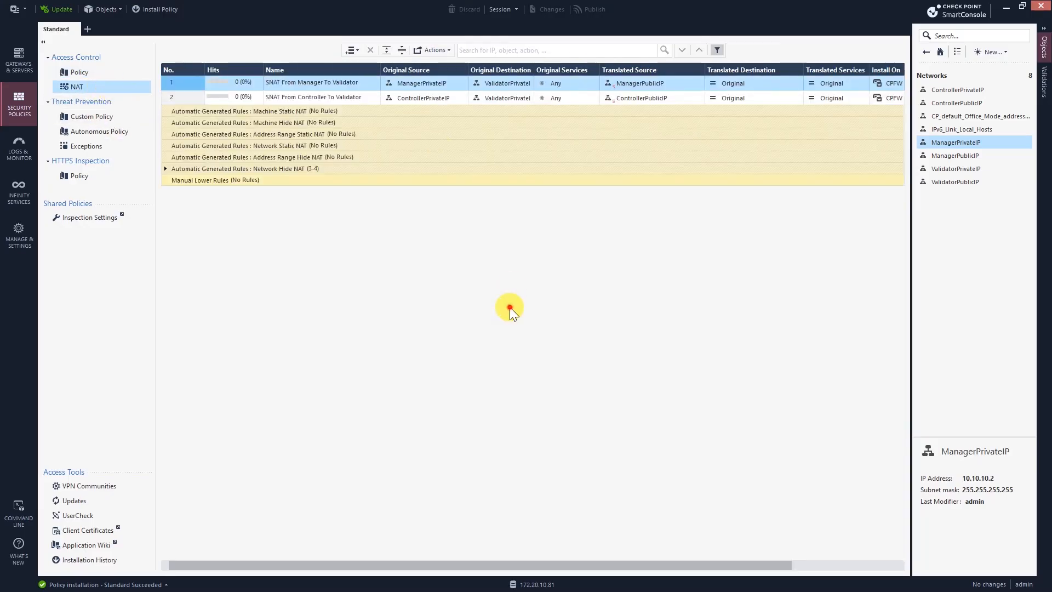
{"action": "left_click", "coordinate": [330, 98]}
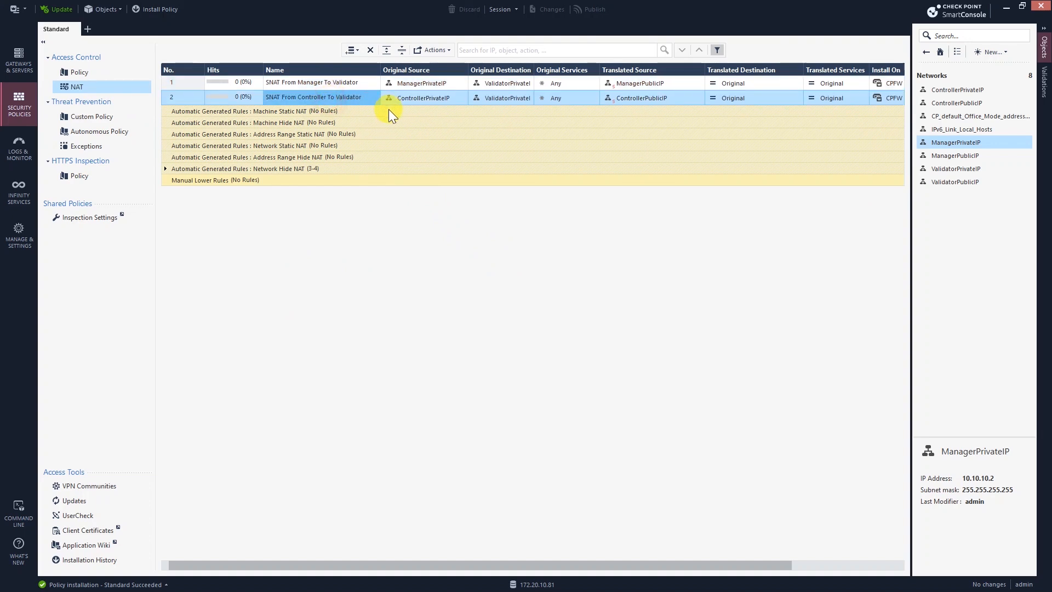
{"action": "left_click", "coordinate": [351, 54]}
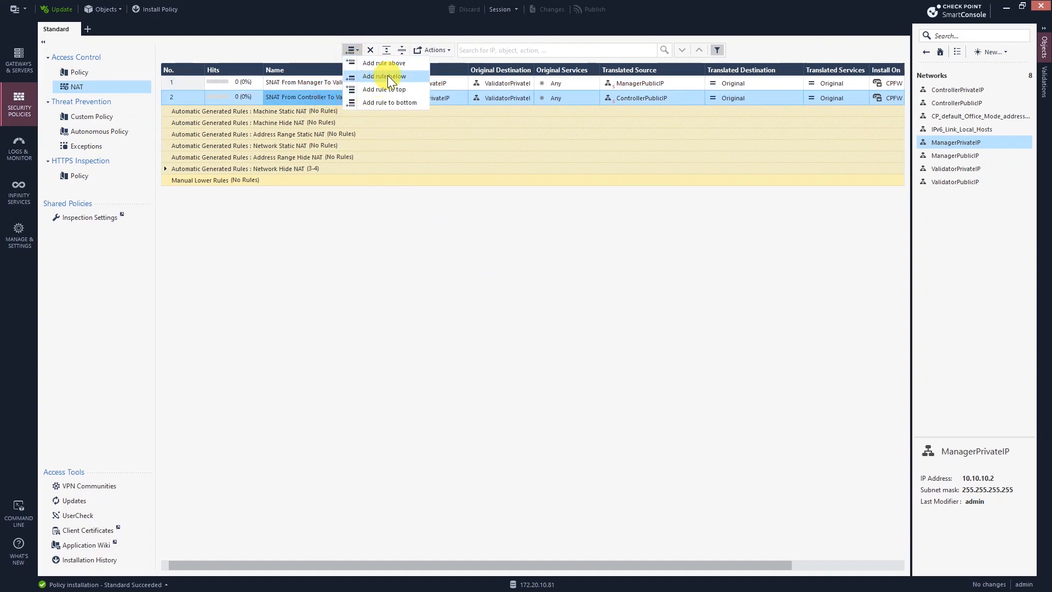
Step: Insert NAT rule 3 below rule 2, named 'NAT From Validator', with original source ValidatorPrivateIP
{"action": "left_click", "coordinate": [387, 75]}
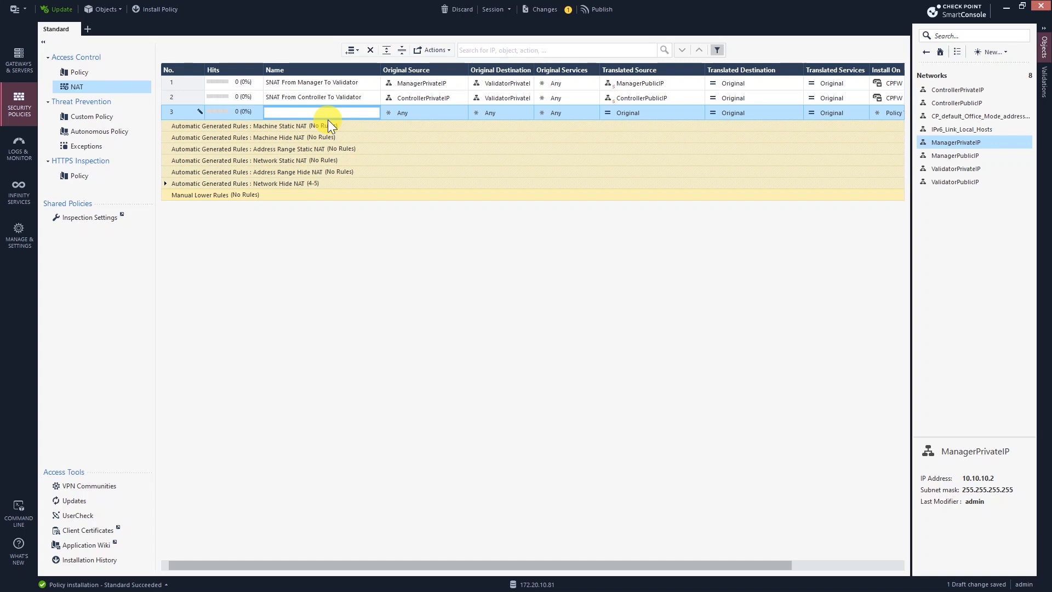
{"action": "type", "text": "NAT From Validator"}
{"action": "left_click", "coordinate": [433, 112]}
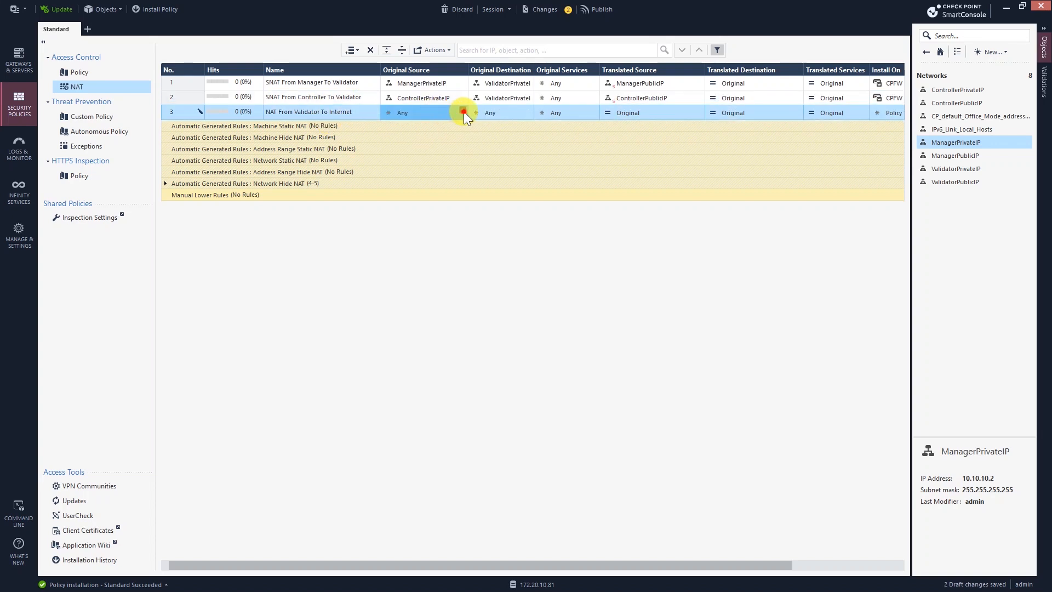
{"action": "left_click", "coordinate": [463, 111]}
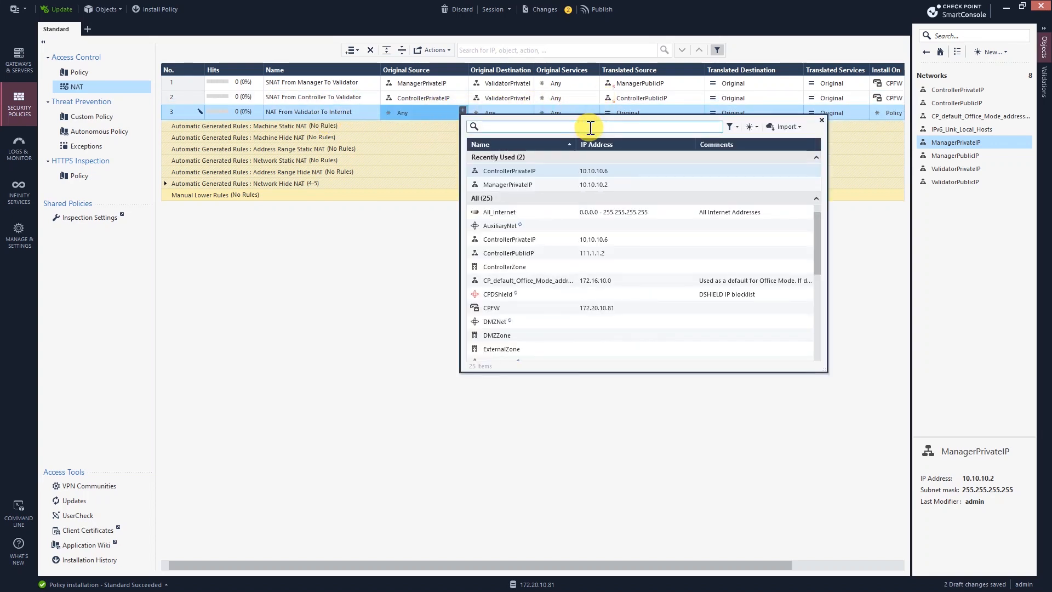
{"action": "type", "text": "vali"}
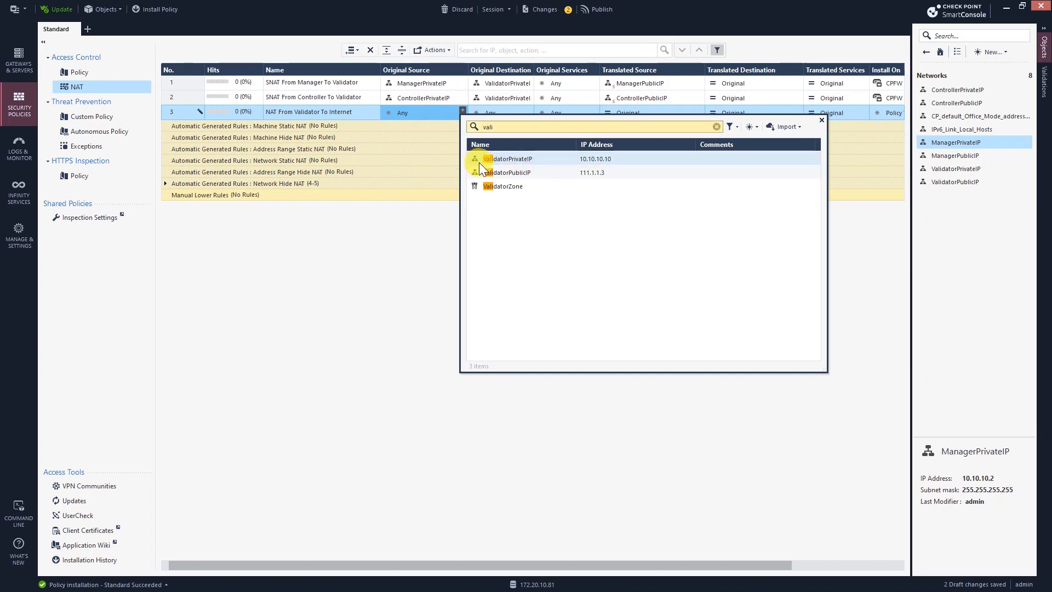
{"action": "double_click", "coordinate": [530, 163]}
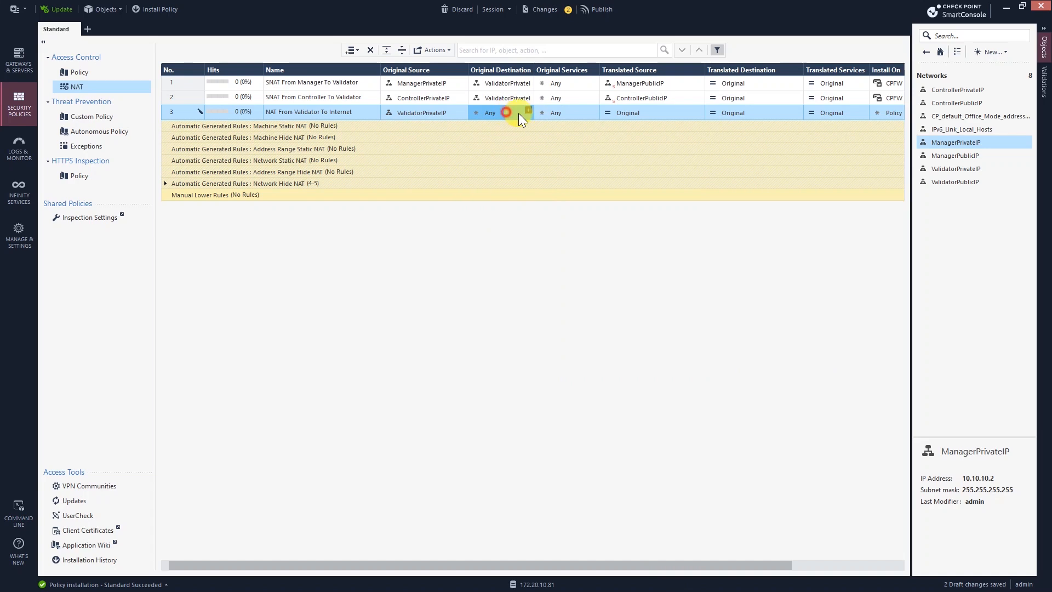
Step: Keep destination Any and set rule 3's translated source to ValidatorPublicIP
{"action": "left_click", "coordinate": [566, 117]}
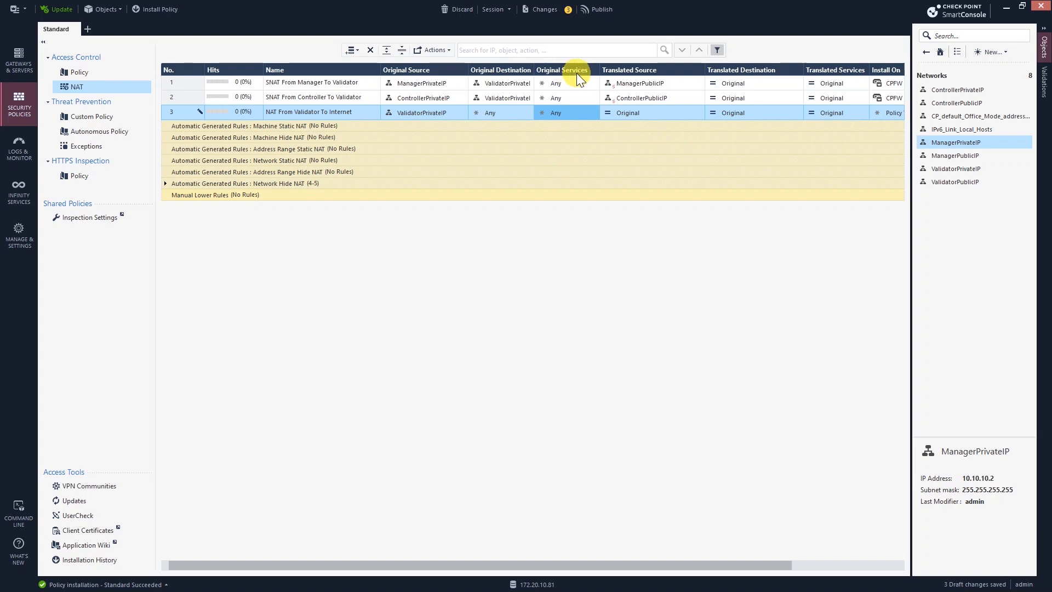
{"action": "left_click", "coordinate": [625, 118]}
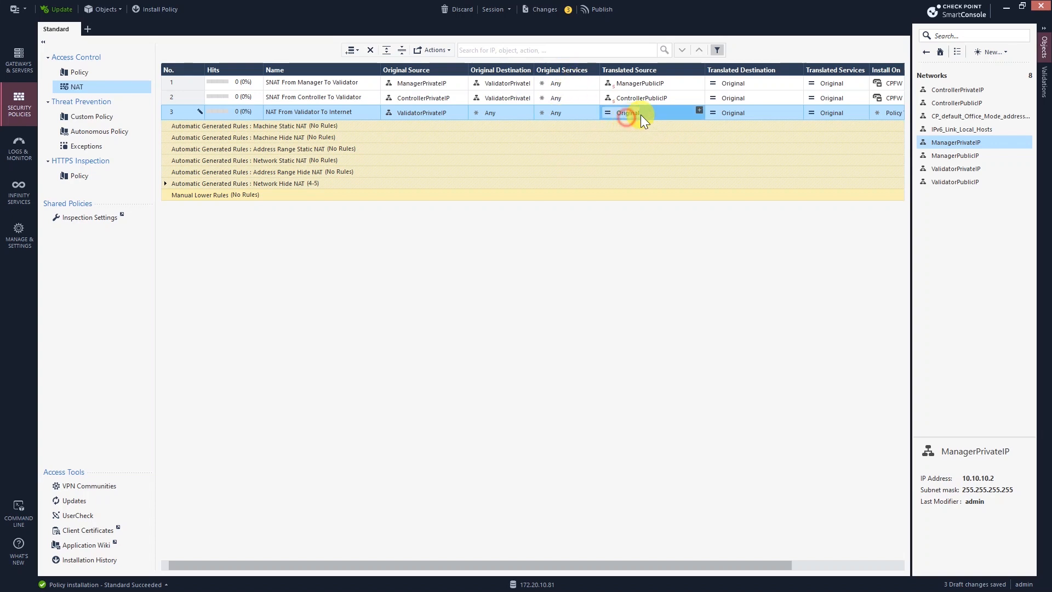
{"action": "left_click", "coordinate": [699, 110]}
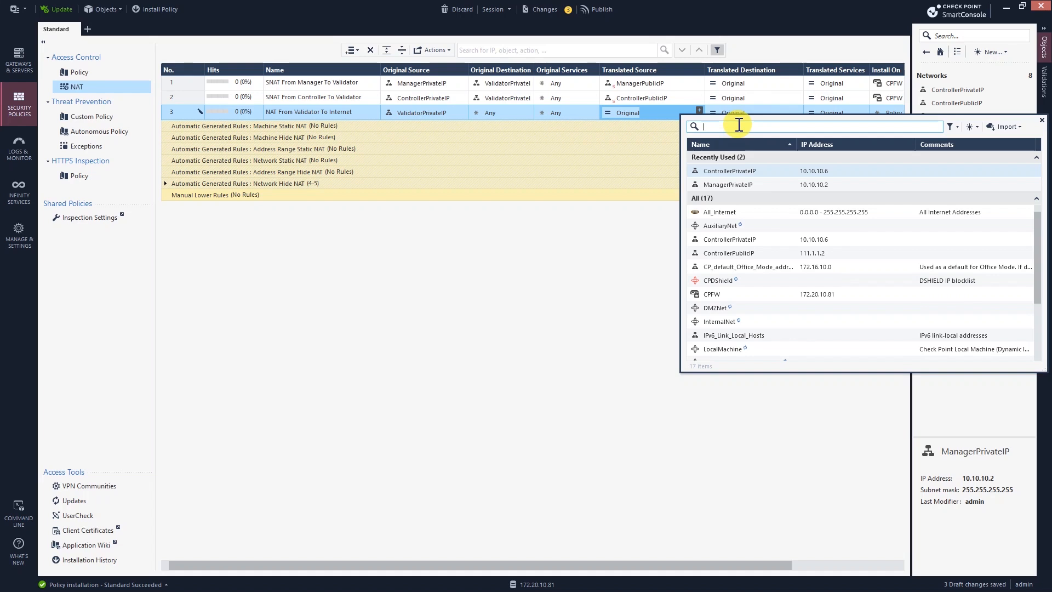
{"action": "type", "text": "vali"}
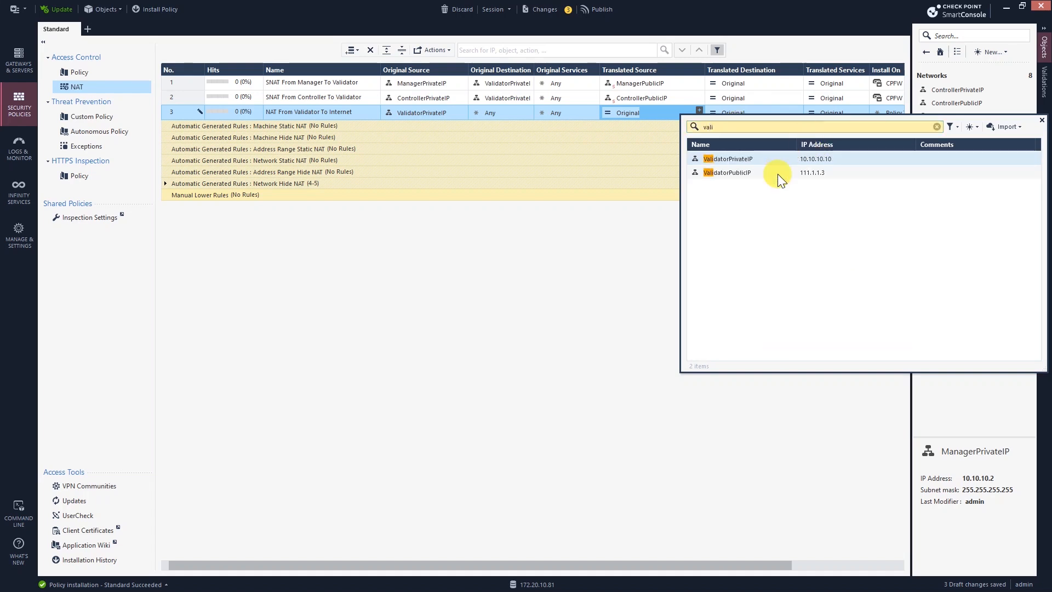
{"action": "double_click", "coordinate": [743, 175]}
Step: Install NAT rule 3 on the CPFW gateway
{"action": "left_click", "coordinate": [757, 112]}
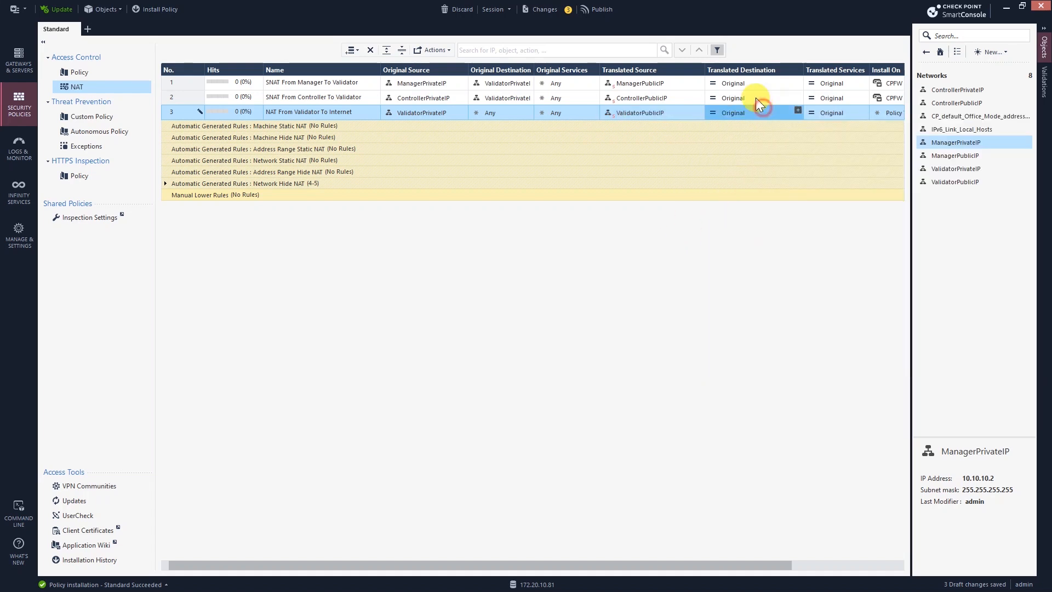
{"action": "left_click", "coordinate": [834, 113]}
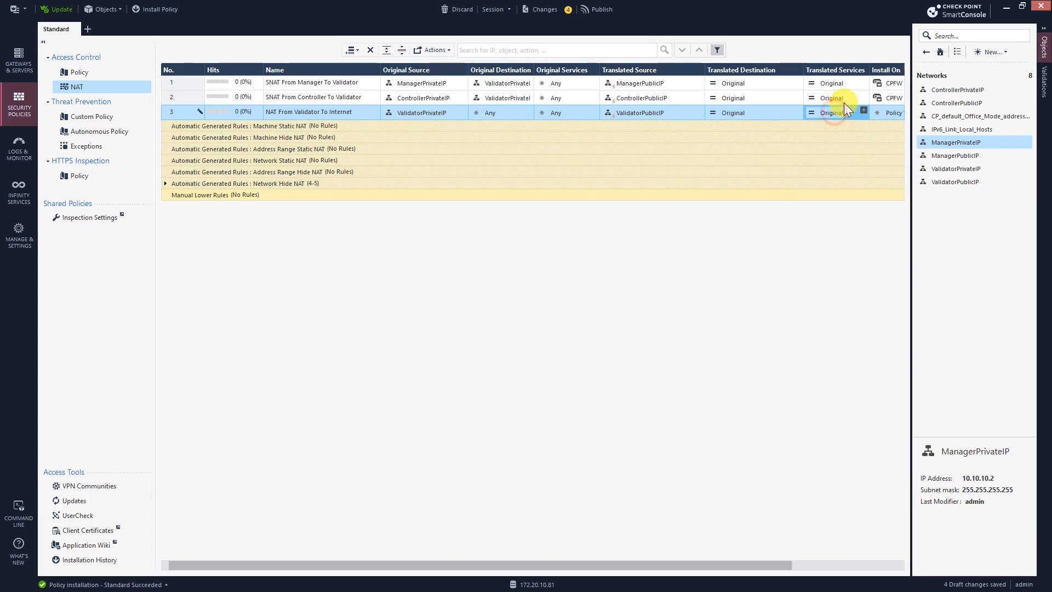
{"action": "left_click", "coordinate": [893, 112]}
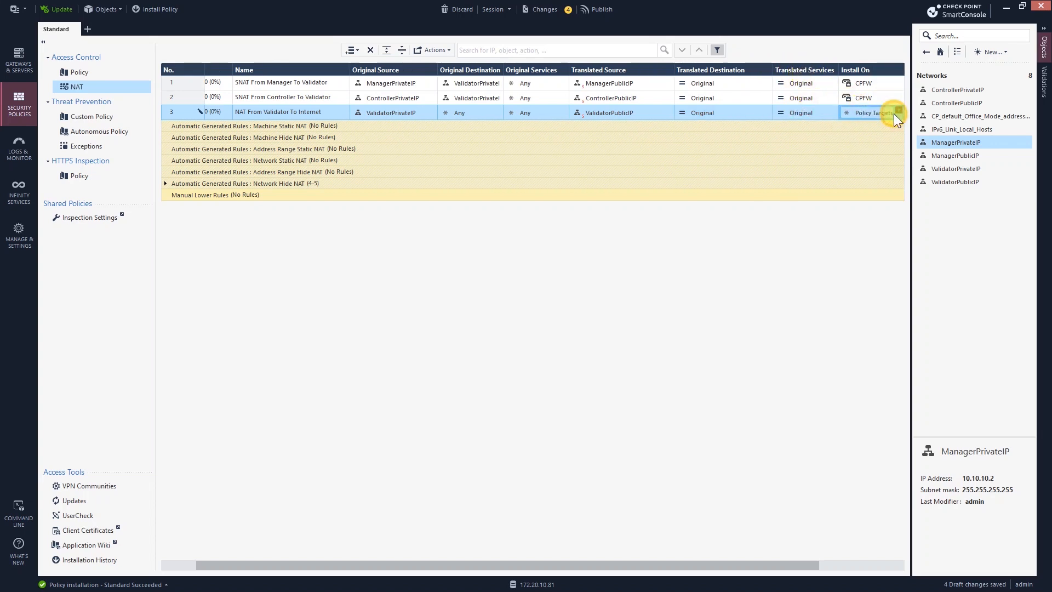
{"action": "left_click", "coordinate": [897, 110]}
{"action": "left_click", "coordinate": [696, 157]}
{"action": "left_click", "coordinate": [581, 234]}
{"action": "left_click", "coordinate": [420, 285]}
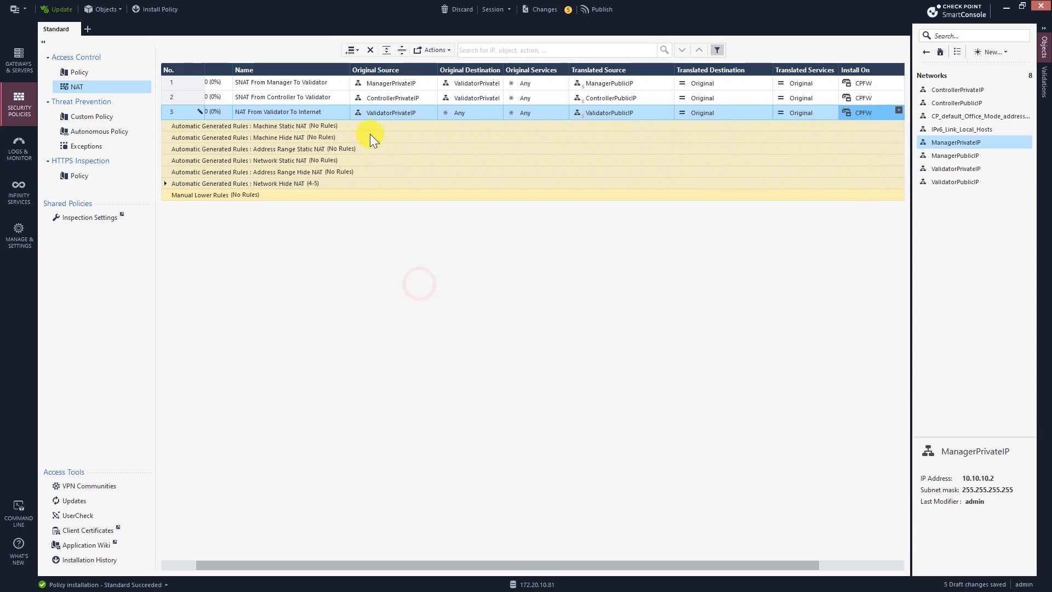
{"action": "left_click", "coordinate": [317, 115]}
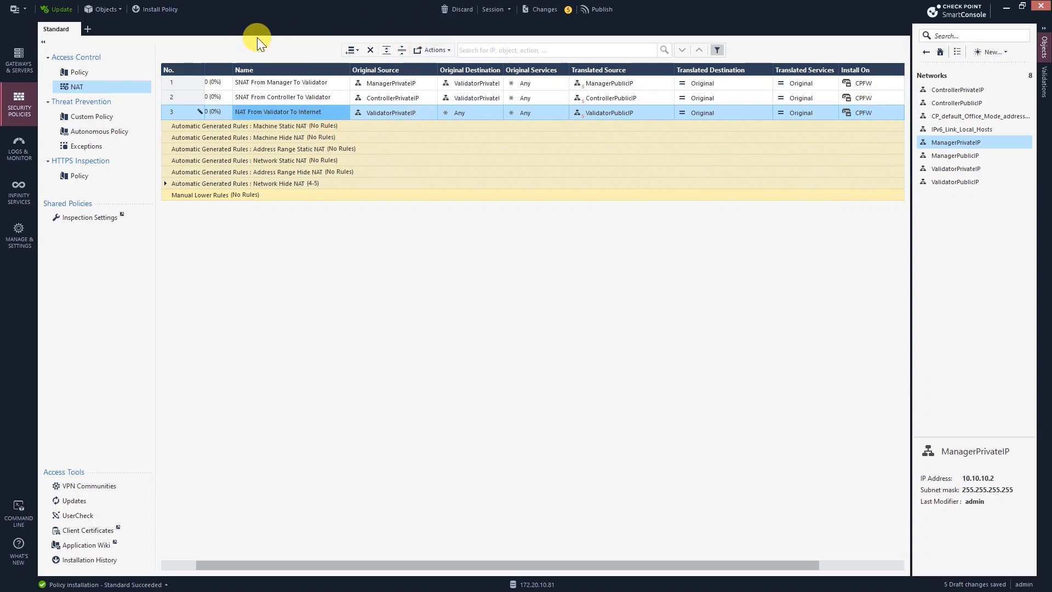
{"action": "left_click", "coordinate": [351, 50]}
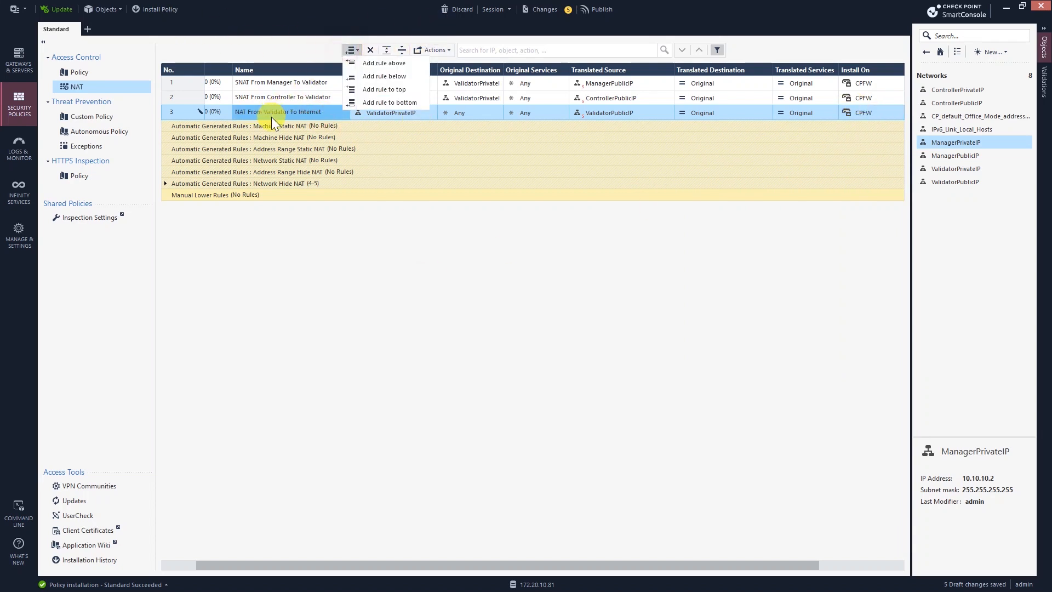
Step: Insert NAT rule 4 below rule 3, named 'NAT From Manager To Internet'
{"action": "left_click", "coordinate": [376, 81]}
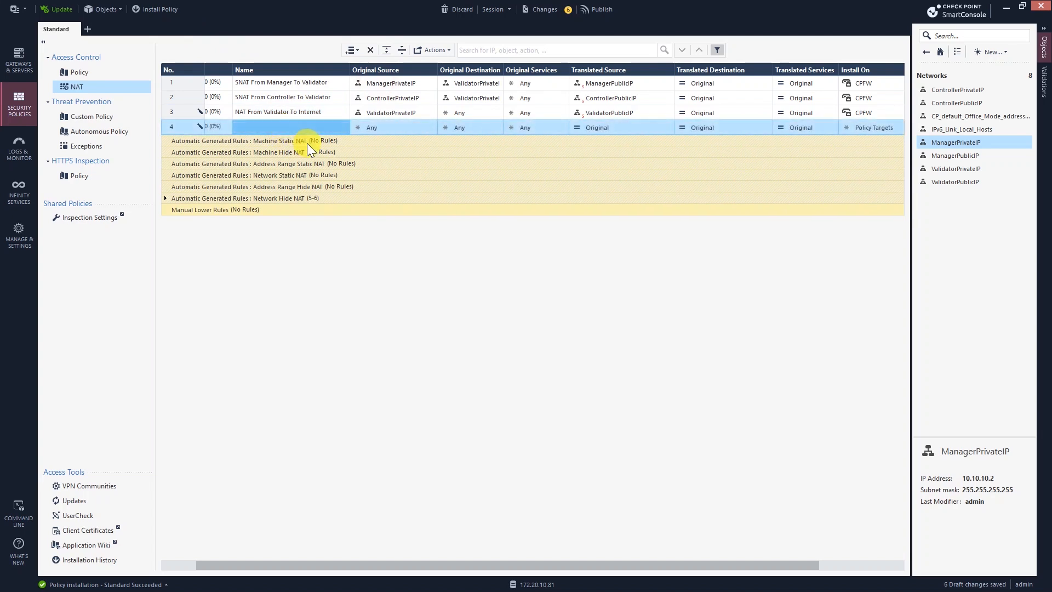
{"action": "left_click", "coordinate": [275, 127]}
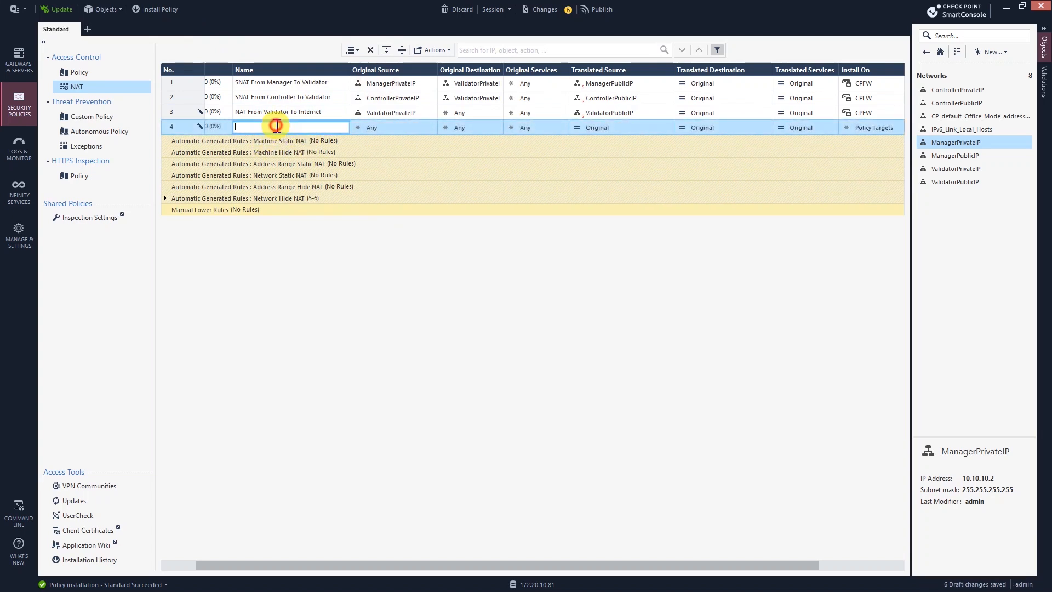
{"action": "type", "text": "NAT From"}
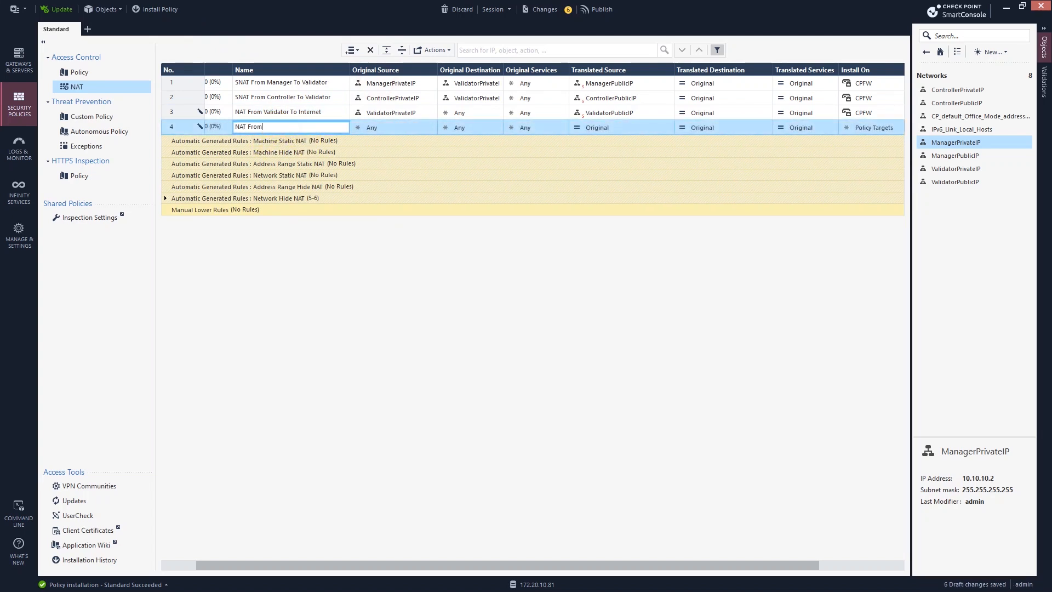
{"action": "type", "text": " Manager t"}
{"action": "key", "text": "BackSpace"}
{"action": "key", "text": "BackSpace"}
{"action": "type", "text": "To Internet"}
{"action": "left_click", "coordinate": [397, 127]}
Step: Set rule 4's original source to ManagerPrivateIP
{"action": "left_click", "coordinate": [432, 126]}
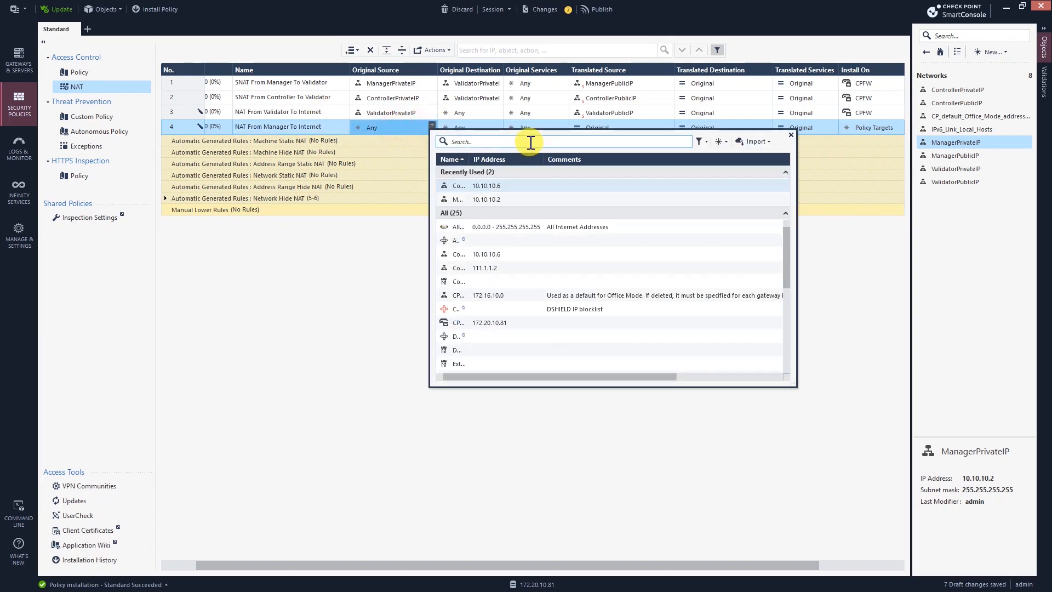
{"action": "type", "text": "Manager"}
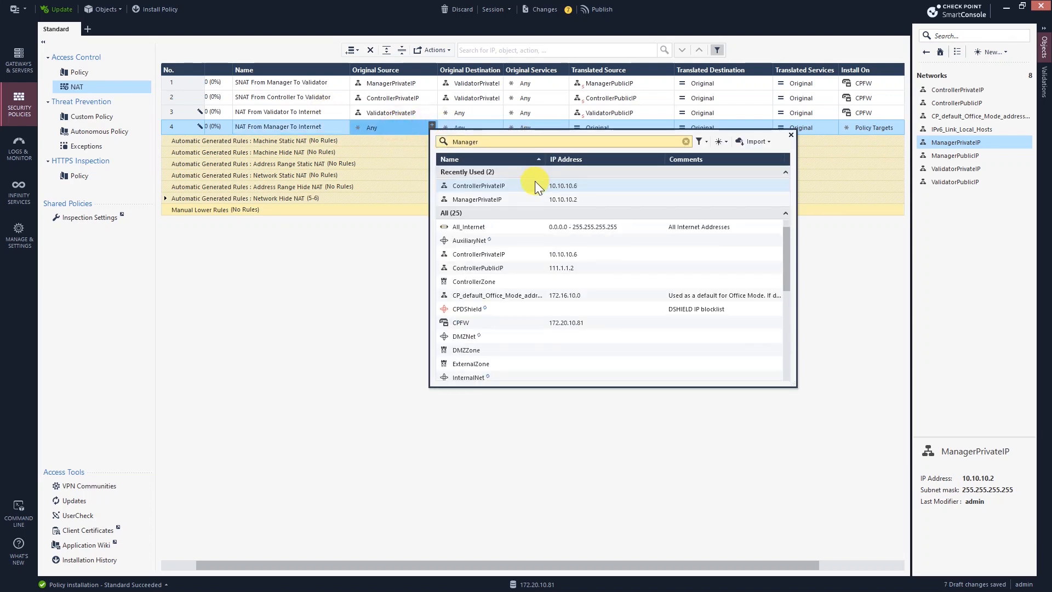
{"action": "left_click", "coordinate": [463, 186]}
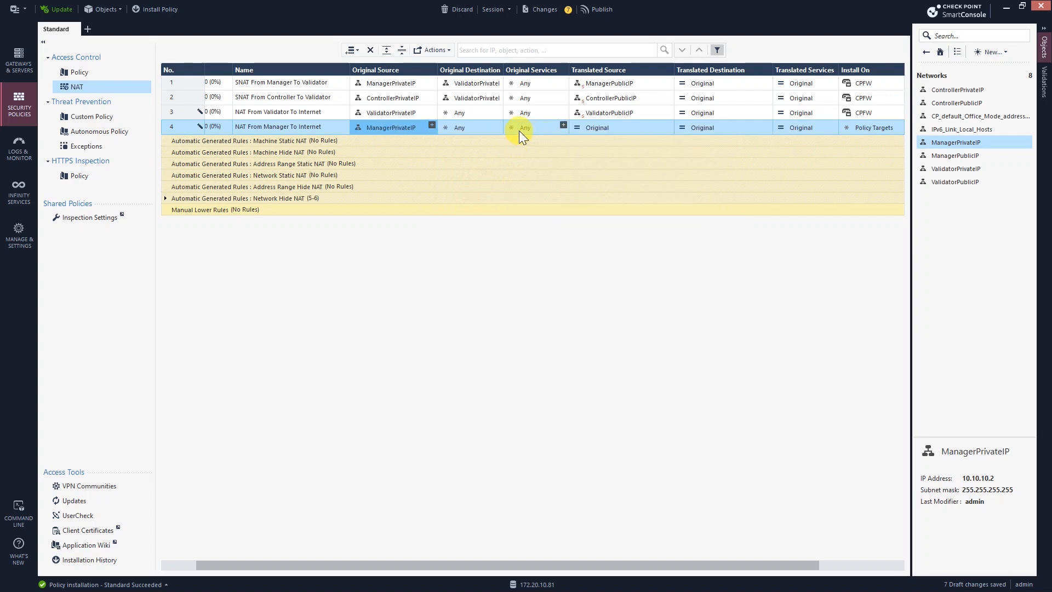
{"action": "left_click", "coordinate": [475, 127]}
{"action": "left_click", "coordinate": [541, 127]}
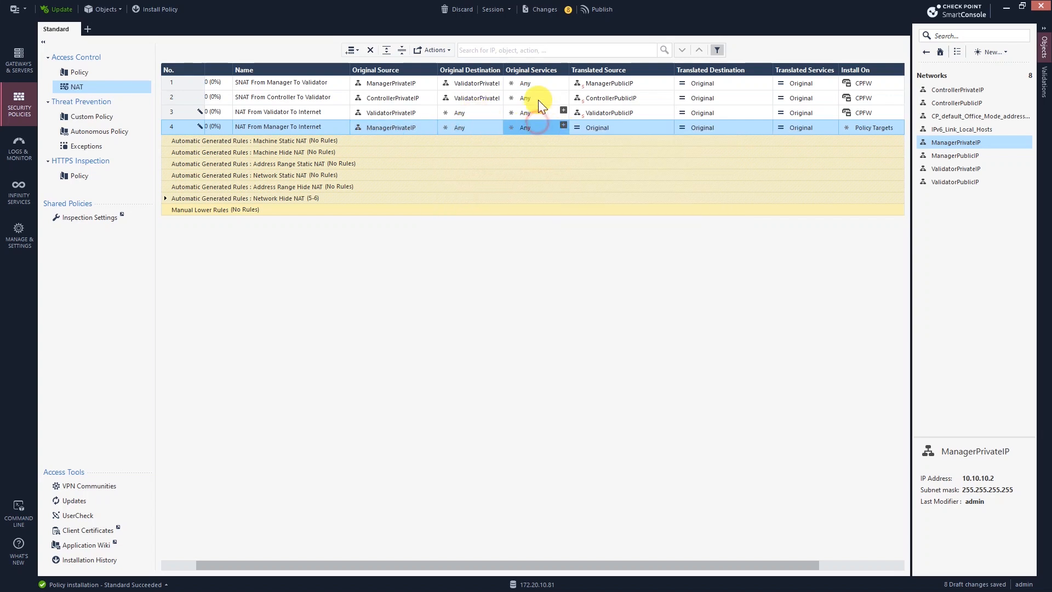
{"action": "left_click", "coordinate": [597, 129]}
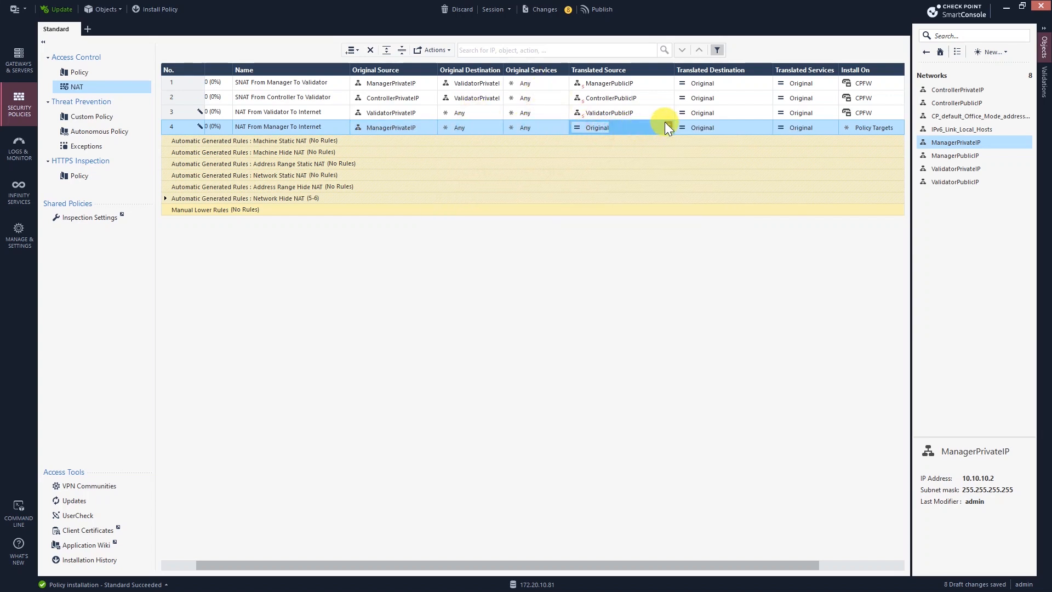
Step: Translate rule 4's source to ManagerPublicIP and install it on CPFW
{"action": "left_click", "coordinate": [669, 126]}
{"action": "left_click", "coordinate": [670, 125]}
{"action": "left_click", "coordinate": [669, 126]}
{"action": "type", "text": "manager"}
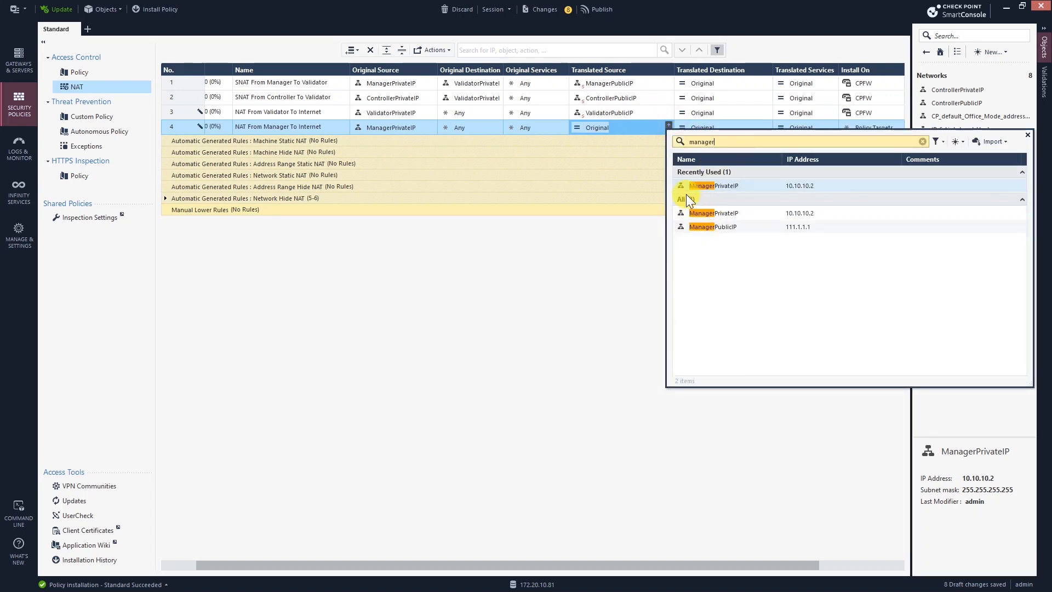
{"action": "left_click", "coordinate": [679, 227]}
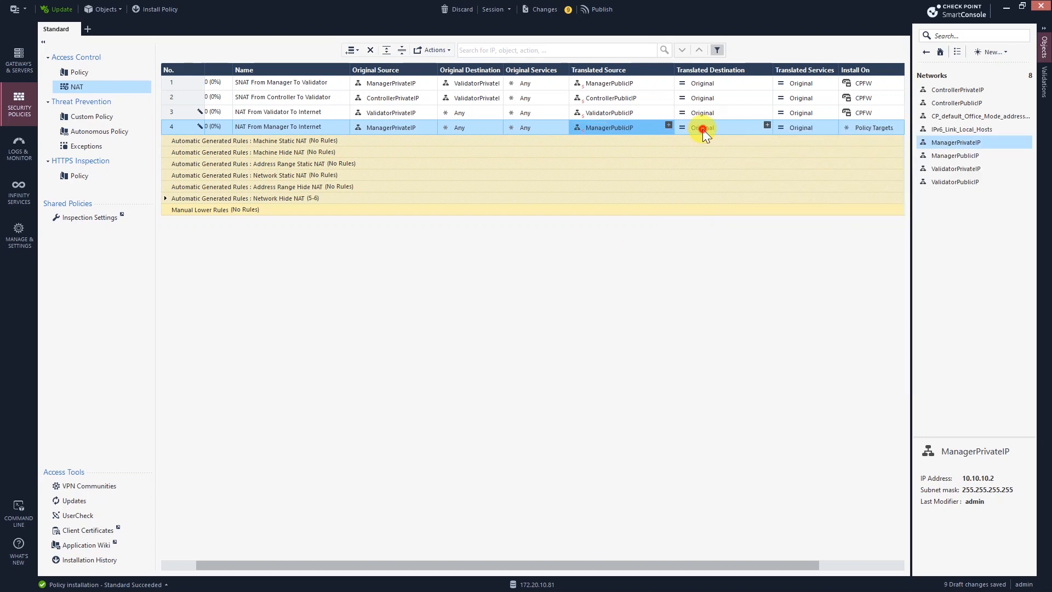
{"action": "left_click", "coordinate": [899, 125]}
{"action": "left_click", "coordinate": [697, 173]}
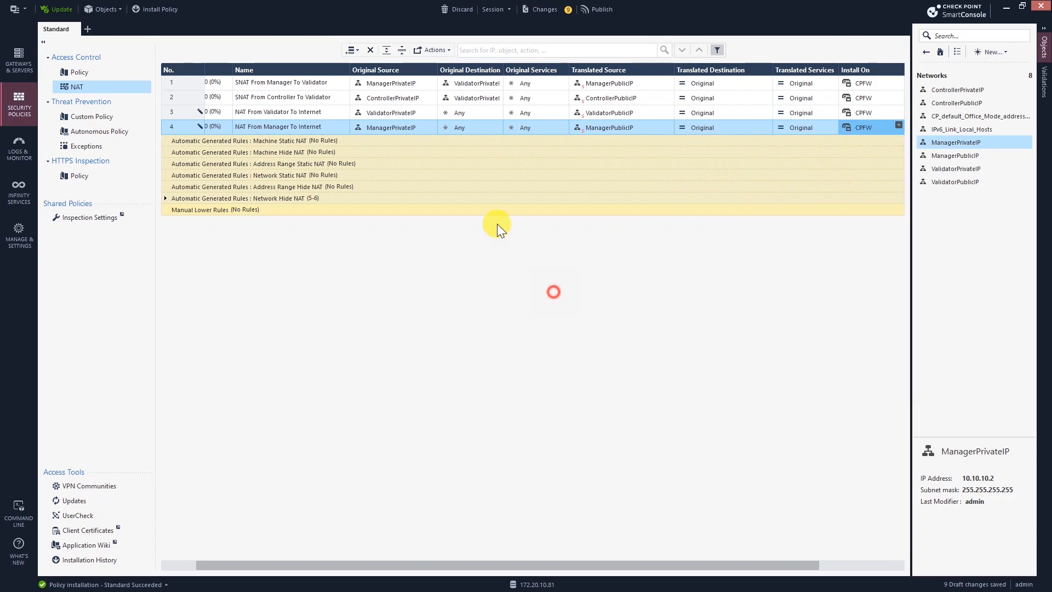
{"action": "left_click", "coordinate": [357, 50]}
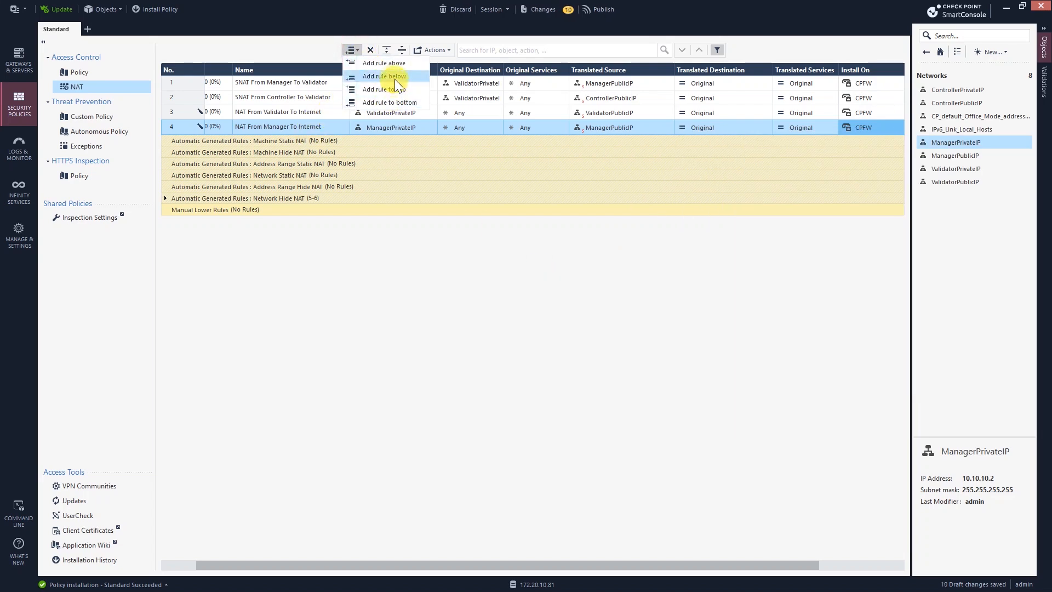
Step: Add NAT rule 5 'NAT From Controller To Internet' with original source ControllerPrivateIP
{"action": "left_click", "coordinate": [394, 78]}
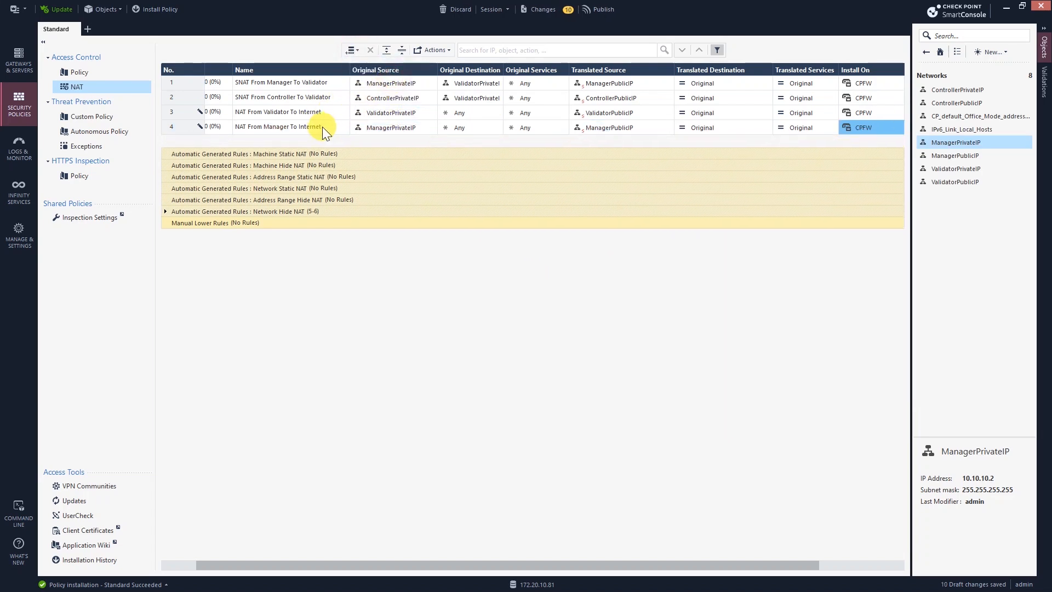
{"action": "left_click", "coordinate": [297, 143]}
{"action": "type", "text": "NAT f"}
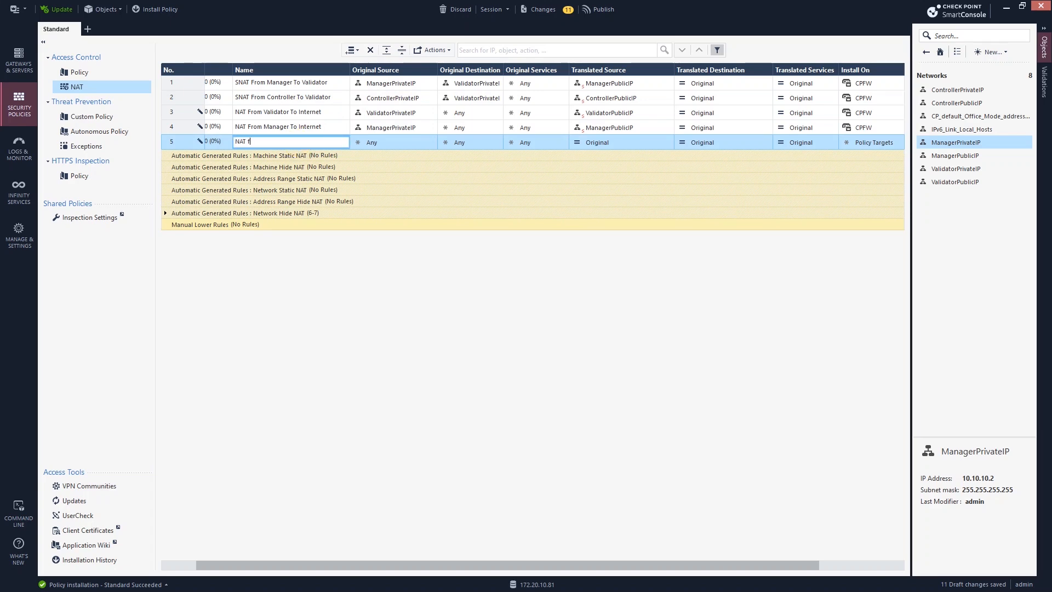
{"action": "type", "text": "From Controller To Internet"}
{"action": "left_click", "coordinate": [431, 143]}
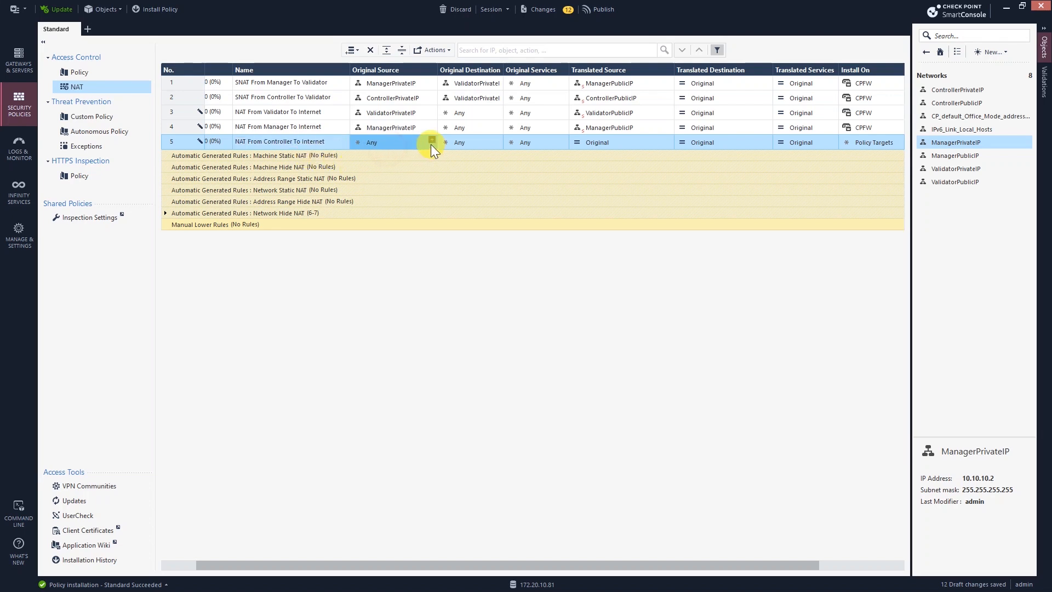
{"action": "left_click", "coordinate": [431, 140]}
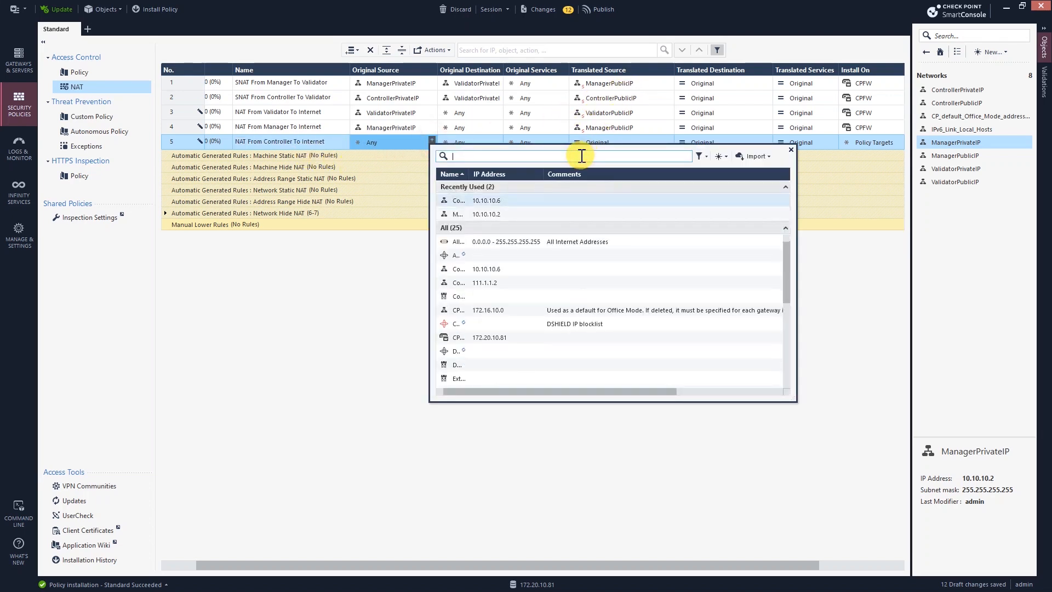
{"action": "type", "text": "contrl"}
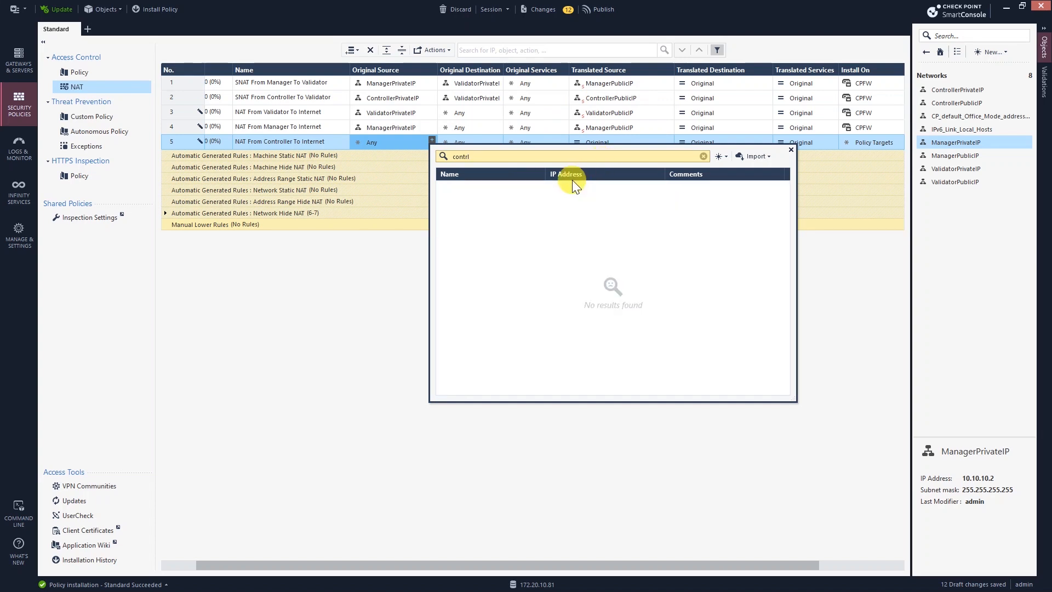
{"action": "key", "text": "BackSpace"}
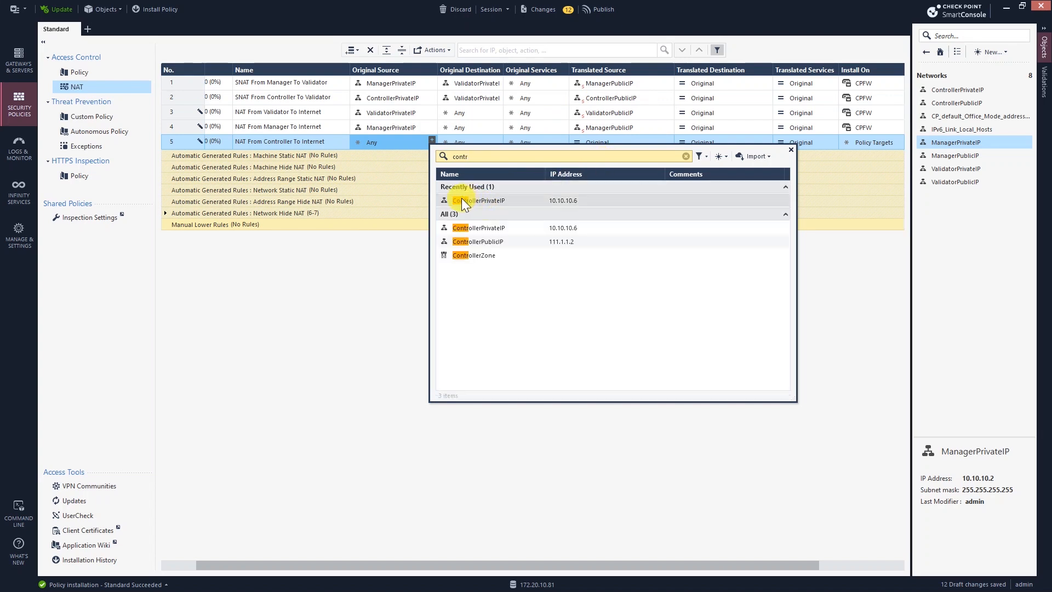
{"action": "left_click", "coordinate": [491, 204]}
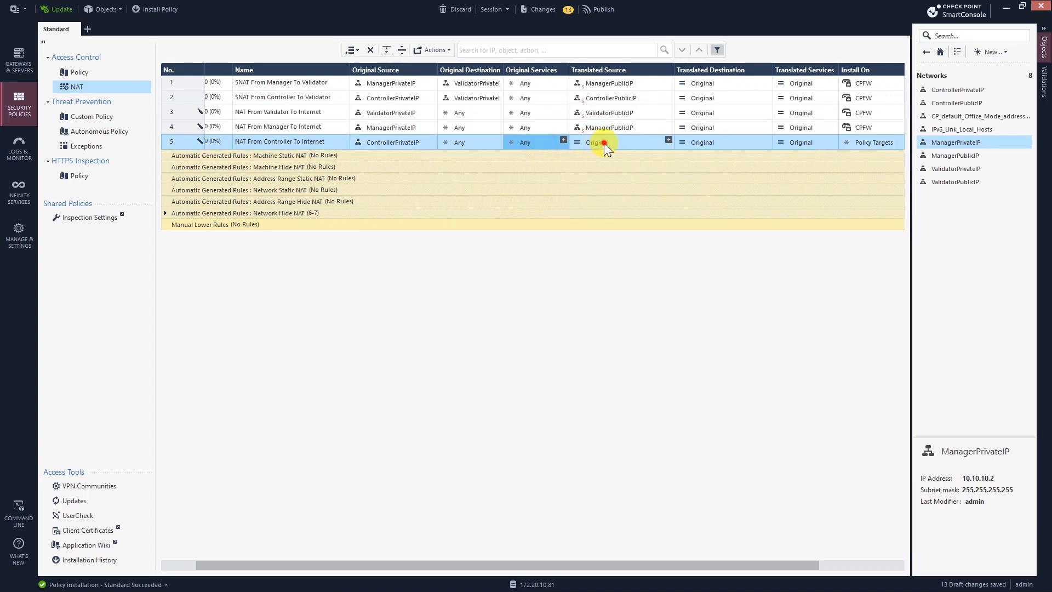
Step: Translate rule 5's source to ControllerPublicIP and install it on CPFW
{"action": "left_click", "coordinate": [668, 141]}
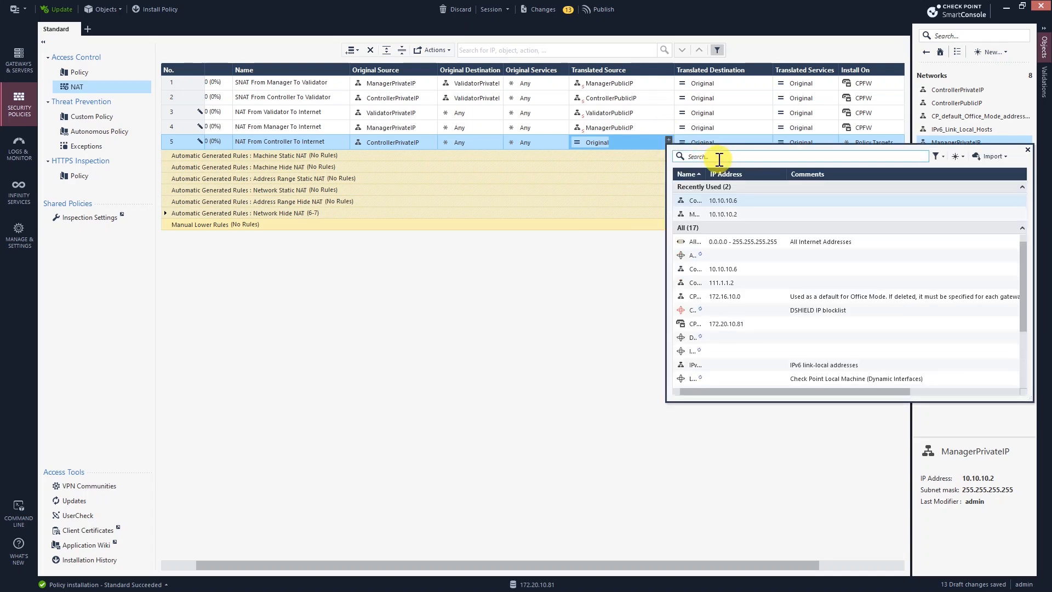
{"action": "type", "text": "Controller"}
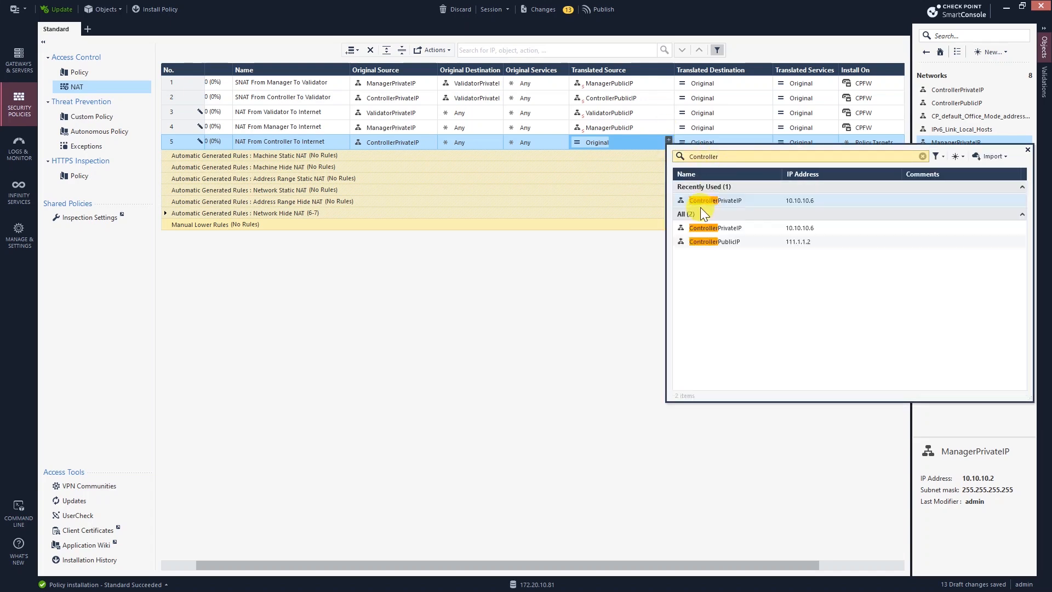
{"action": "left_click", "coordinate": [716, 238]}
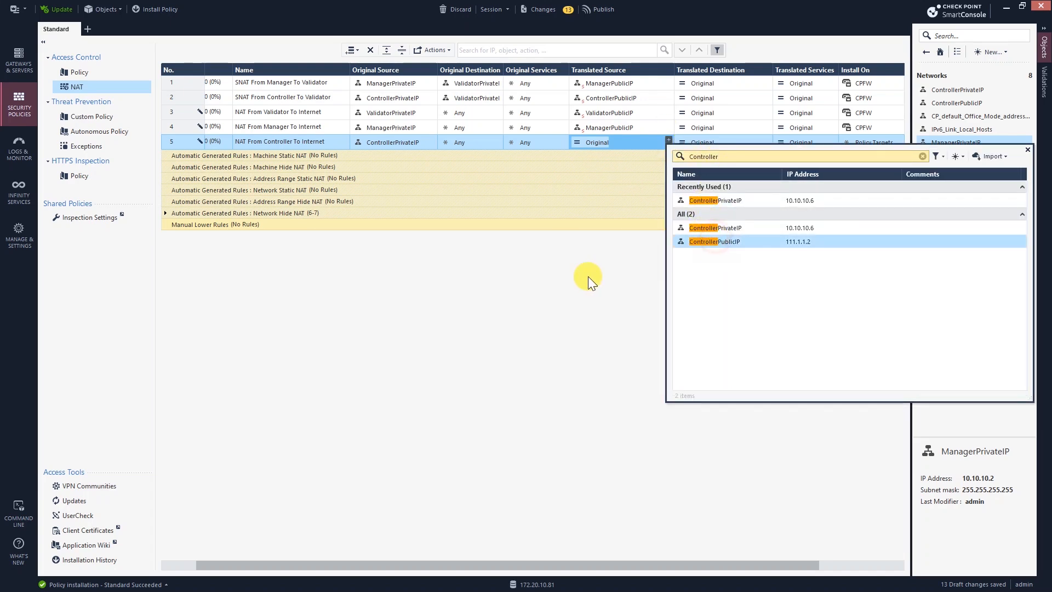
{"action": "double_click", "coordinate": [726, 244]}
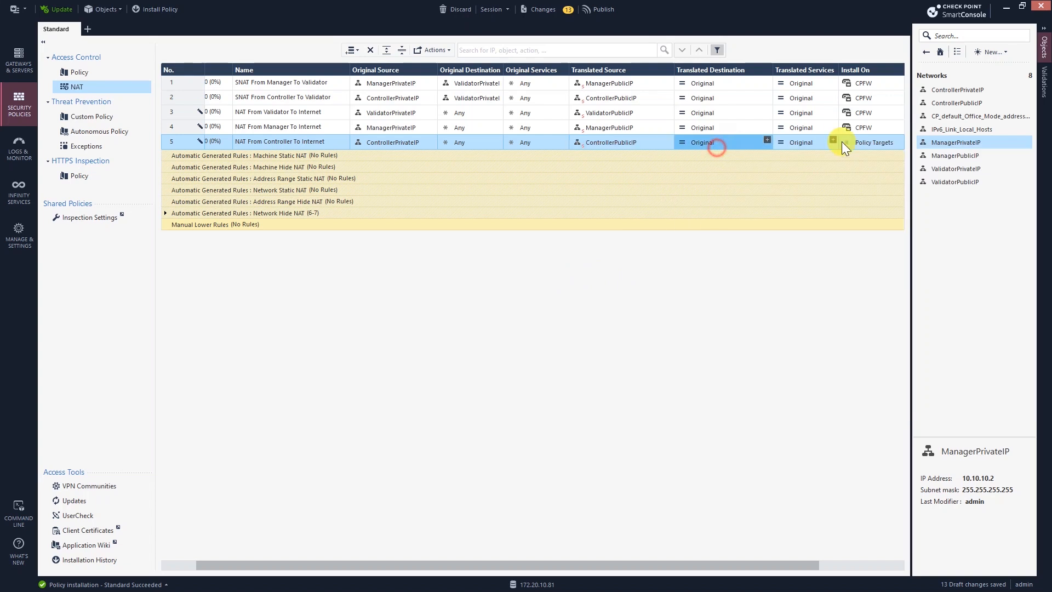
{"action": "left_click", "coordinate": [899, 138]}
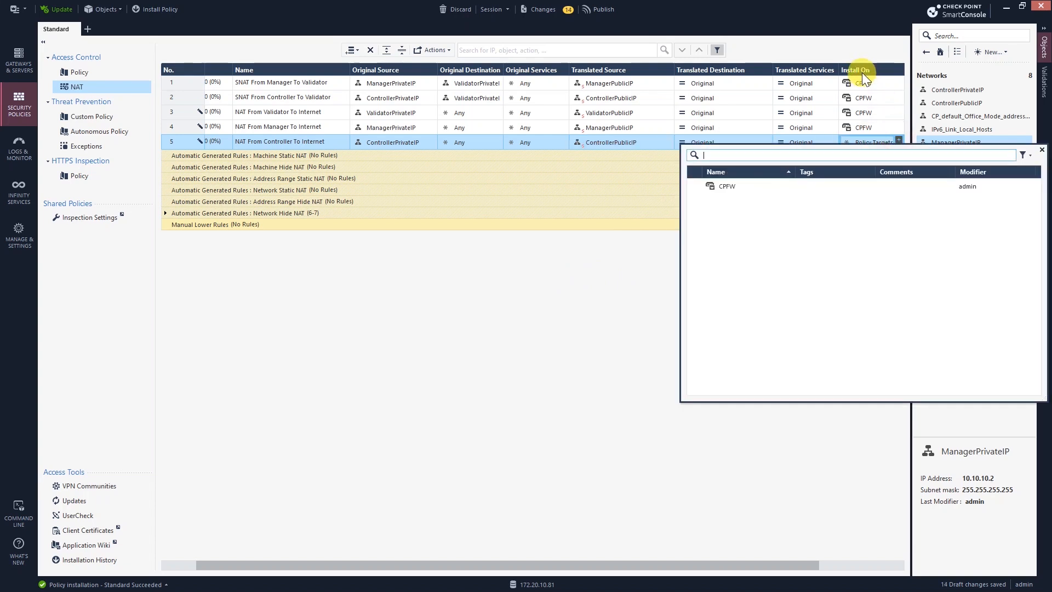
{"action": "double_click", "coordinate": [724, 187]}
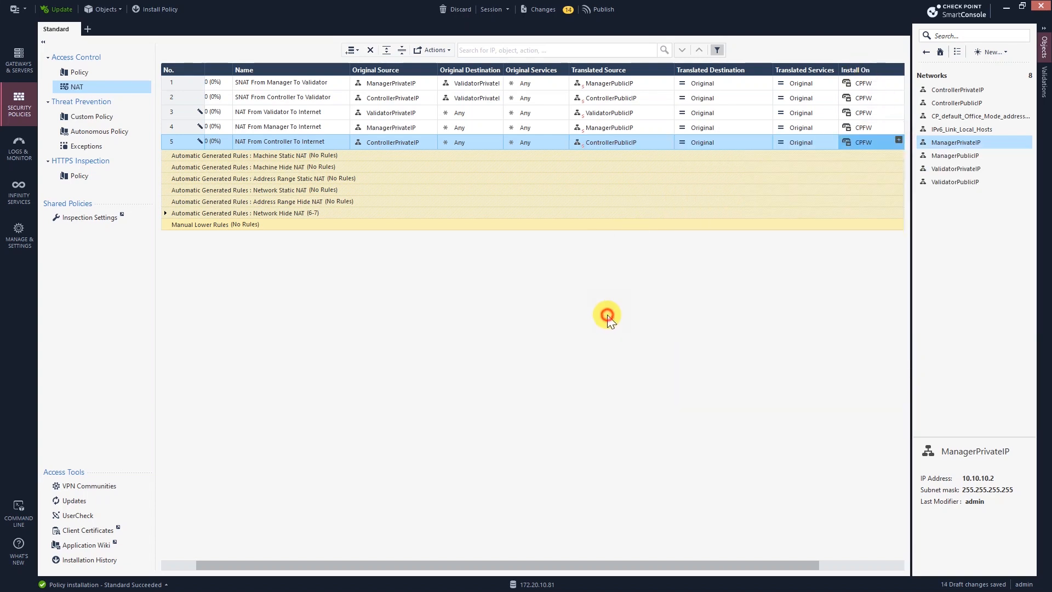
Step: In the Access Control rulebase, add rule 4 named 'Allow All to Internet' below rule 3
{"action": "left_click", "coordinate": [104, 77]}
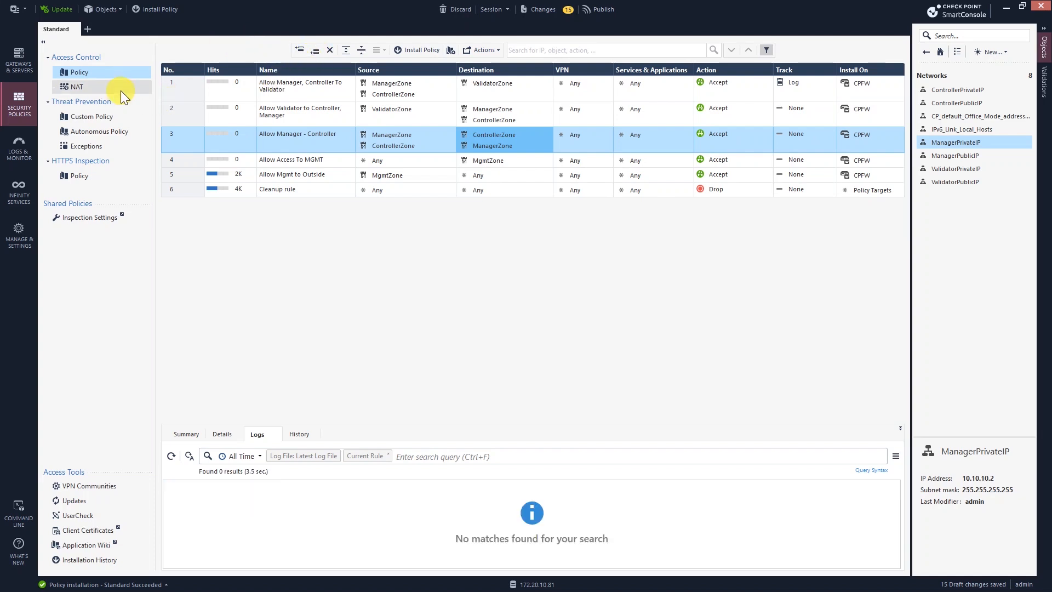
{"action": "left_click", "coordinate": [310, 54]}
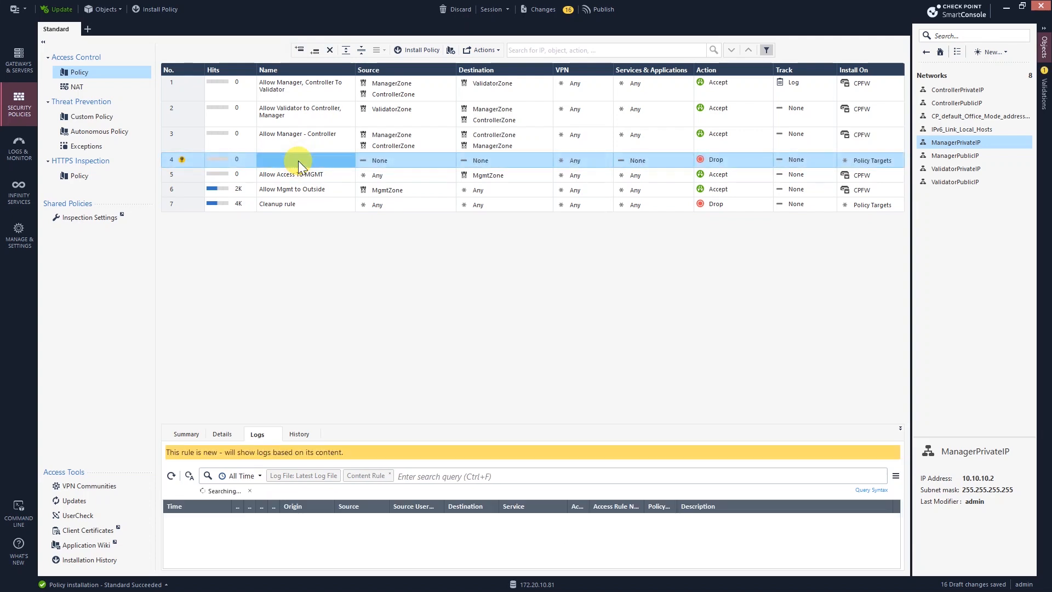
{"action": "type", "text": "Allow "}
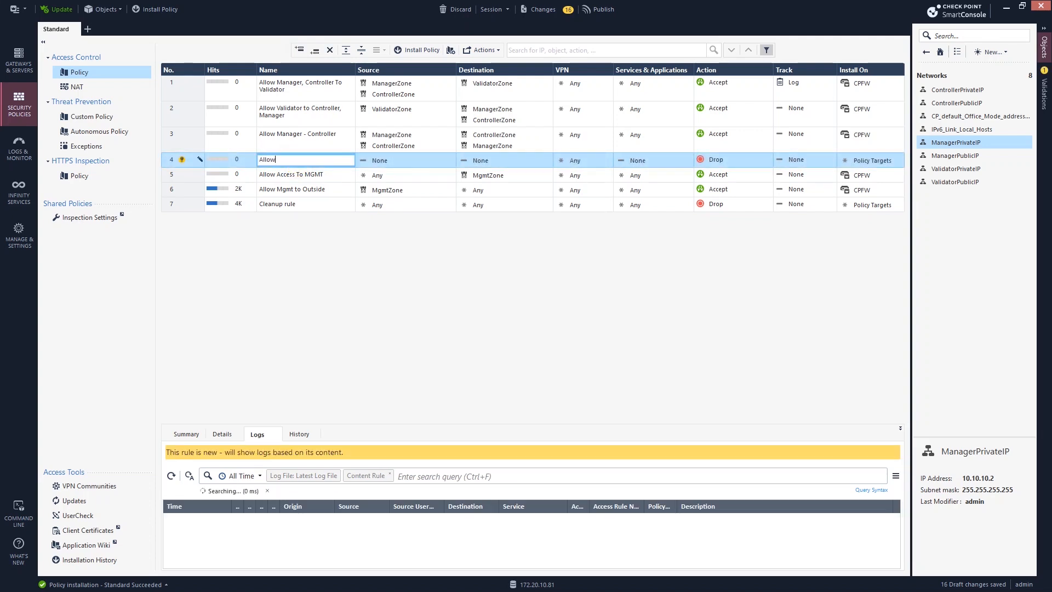
{"action": "type", "text": "All"}
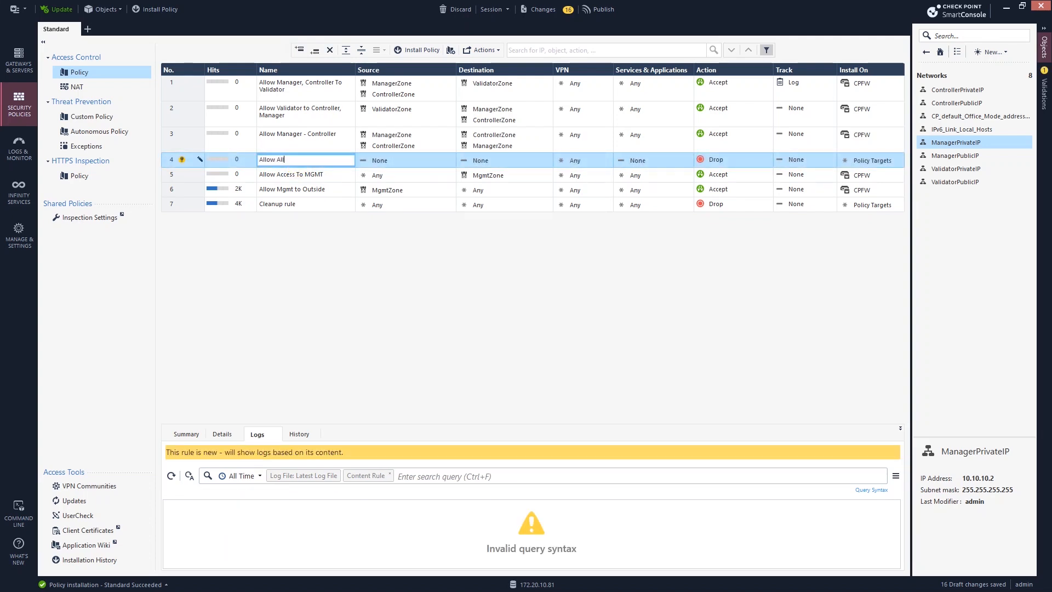
{"action": "type", "text": " to Internet"}
{"action": "left_click", "coordinate": [408, 159]}
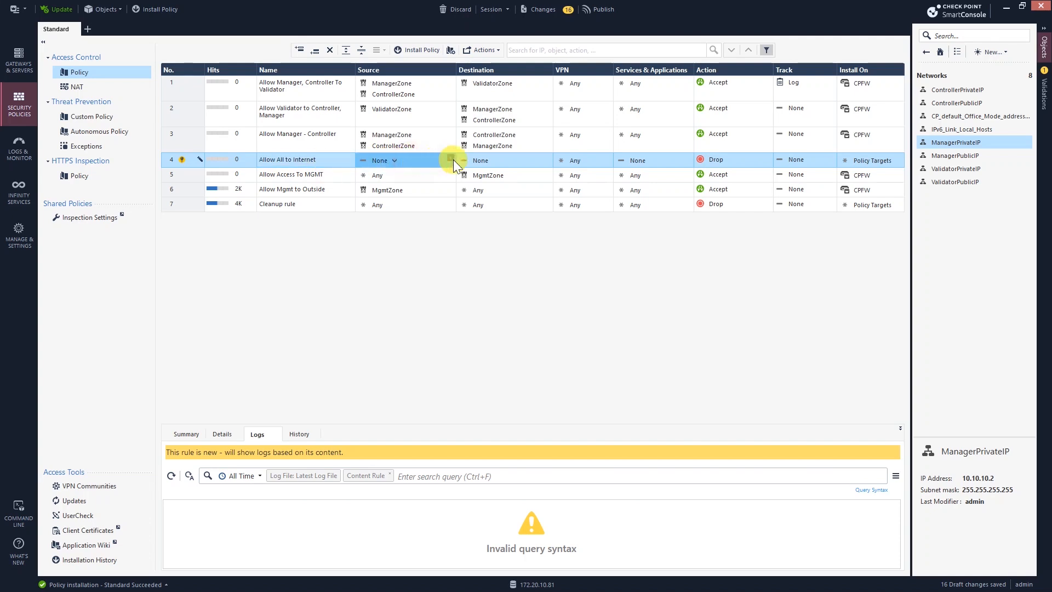
Step: Set rule 4's source to ManagerZone, ControllerZone and ValidatorZone
{"action": "left_click", "coordinate": [451, 158]}
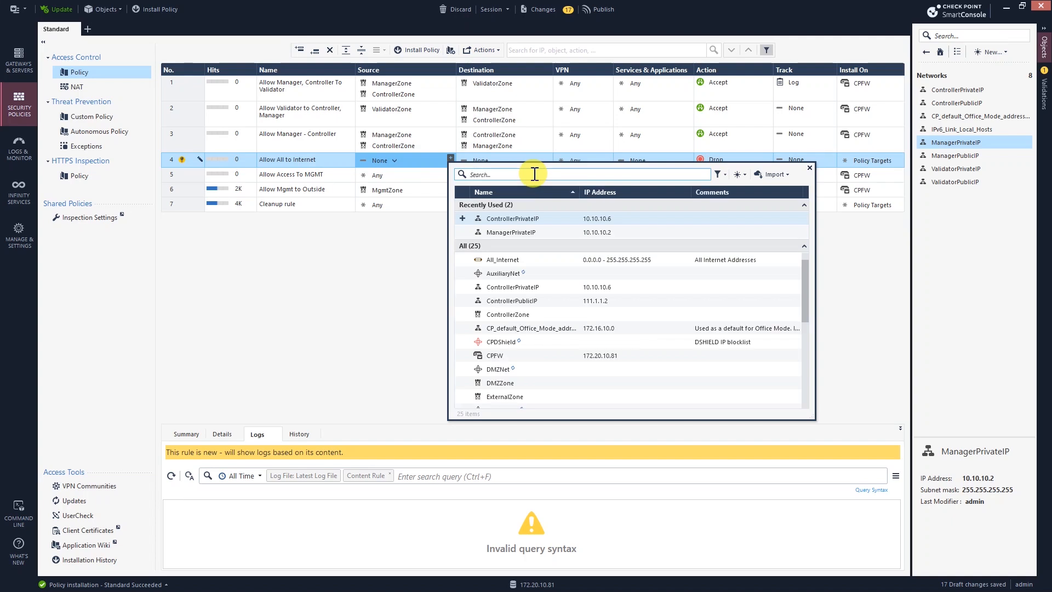
{"action": "left_click", "coordinate": [542, 175]}
{"action": "type", "text": "manaer"}
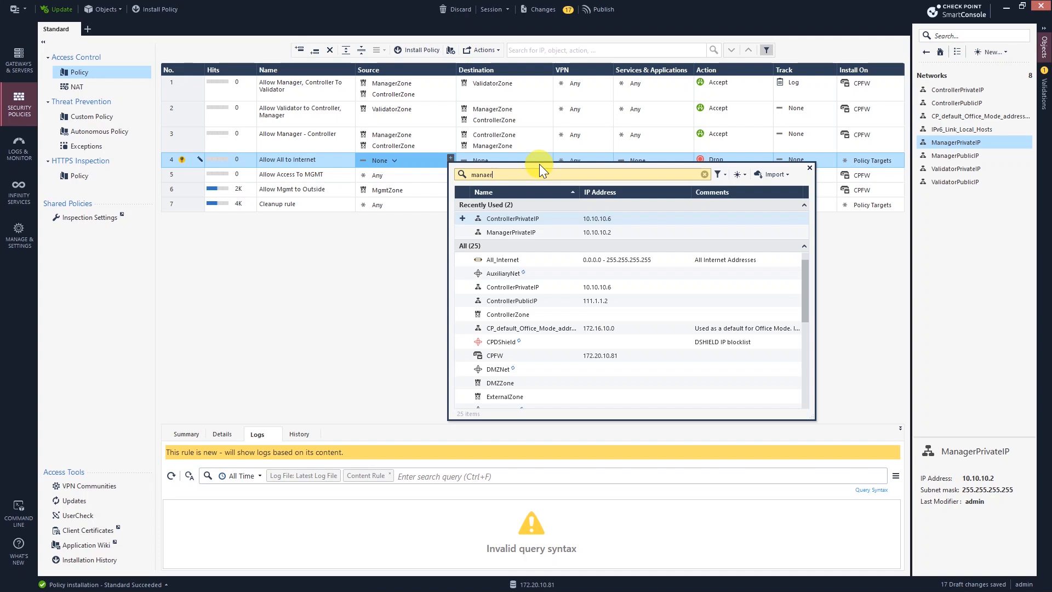
{"action": "key", "text": "BackSpace"}
{"action": "key", "text": "BackSpace"}
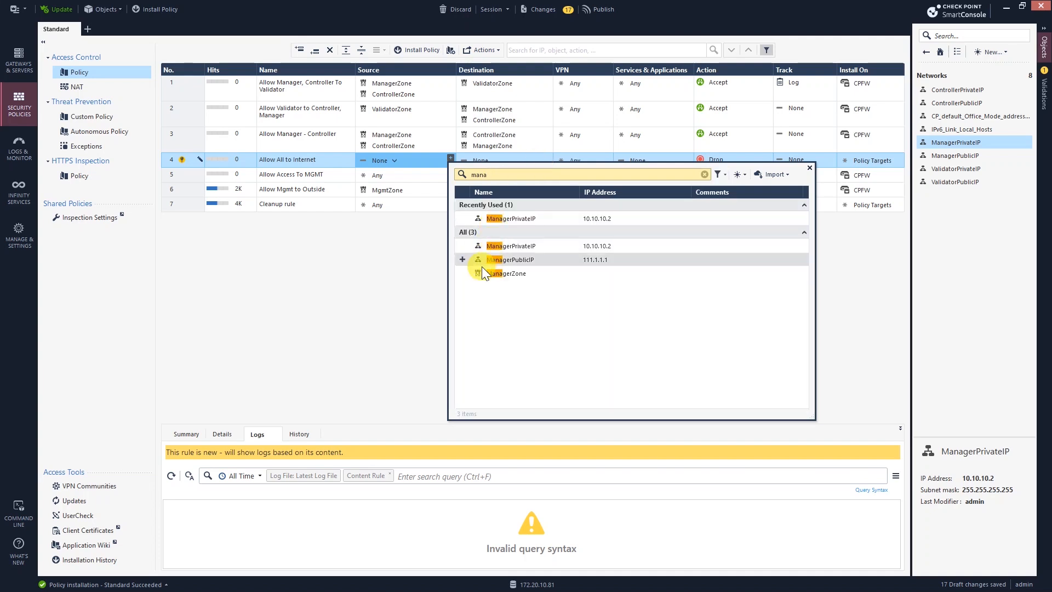
{"action": "left_click", "coordinate": [487, 274]}
{"action": "left_click", "coordinate": [451, 158]}
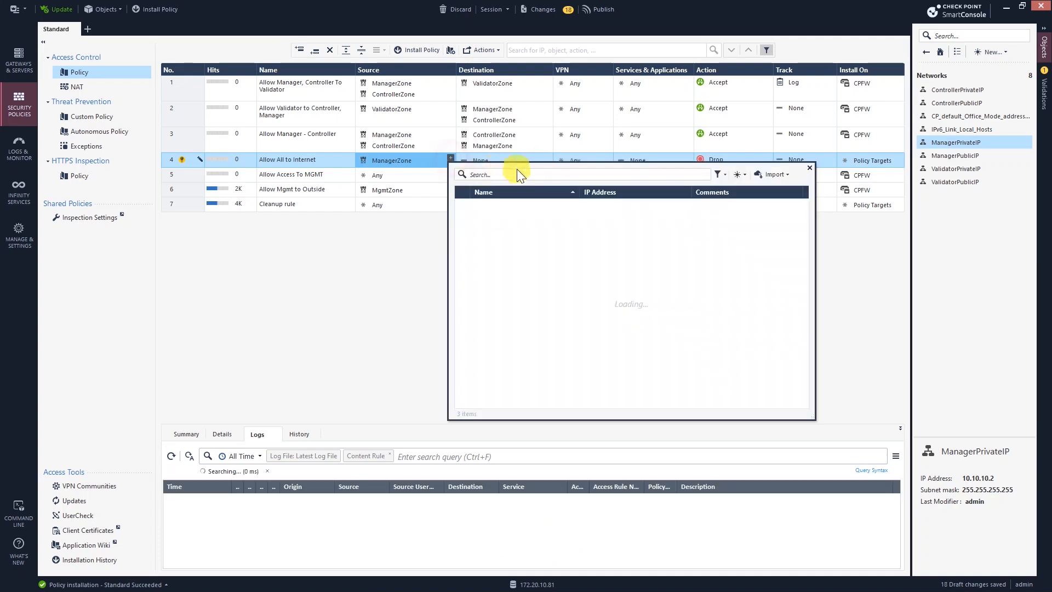
{"action": "type", "text": "cont"}
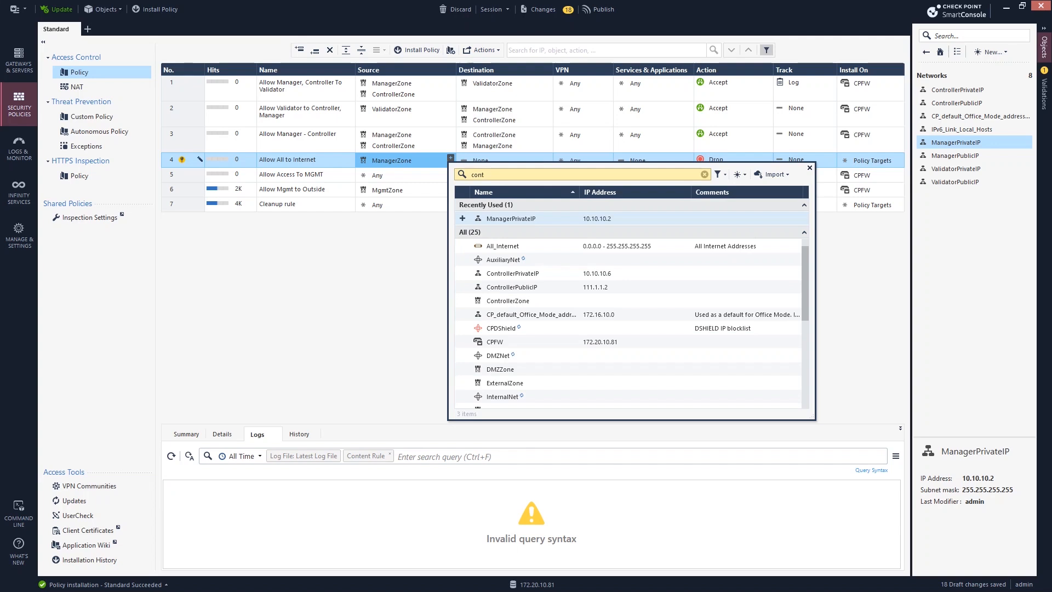
{"action": "left_click", "coordinate": [488, 273]}
{"action": "double_click", "coordinate": [494, 175]}
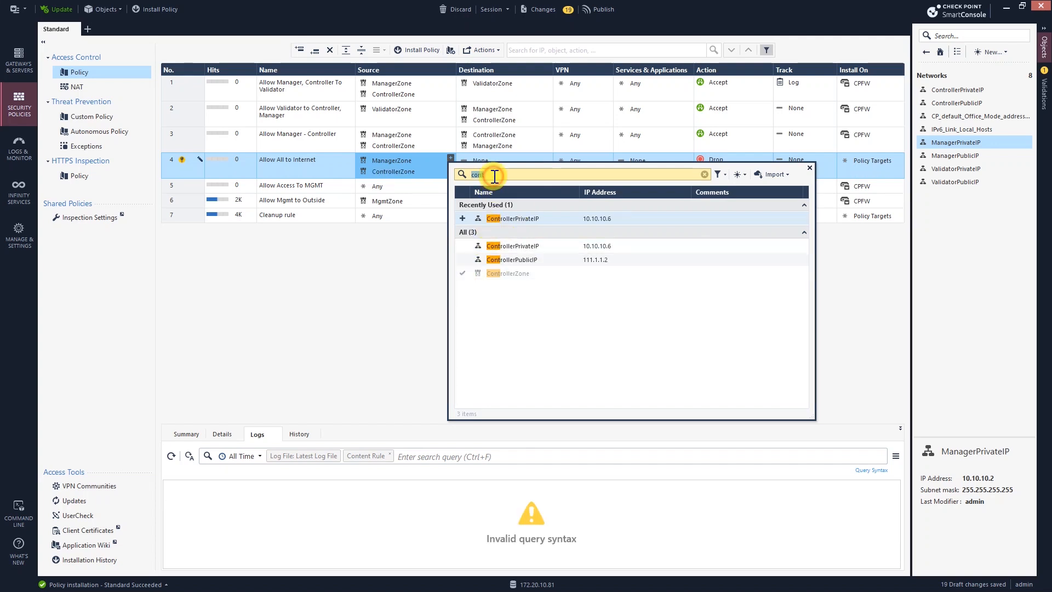
{"action": "type", "text": "vali"}
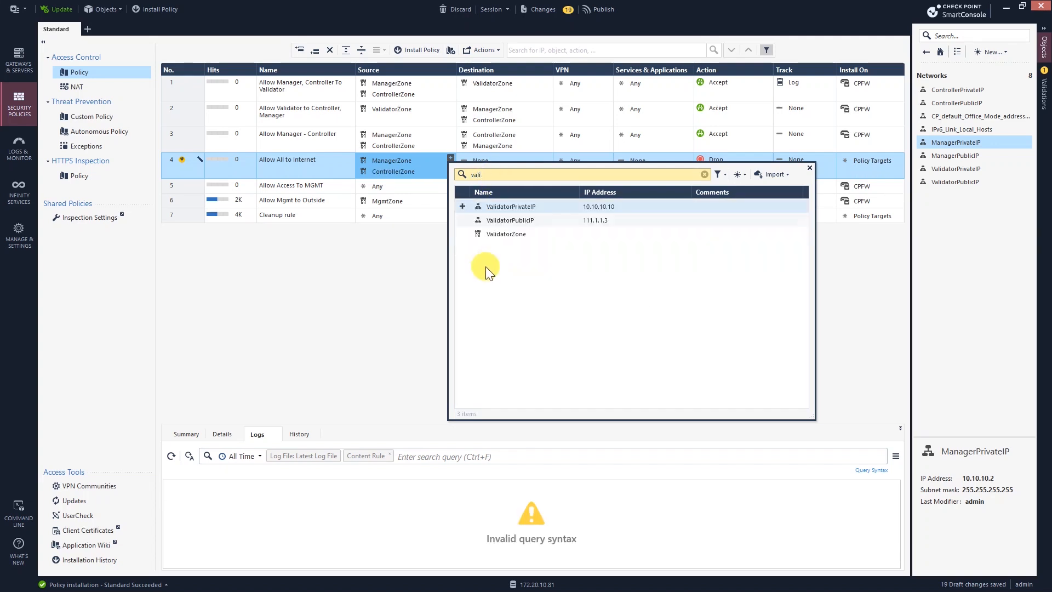
{"action": "left_click", "coordinate": [464, 238]}
{"action": "left_click", "coordinate": [367, 284]}
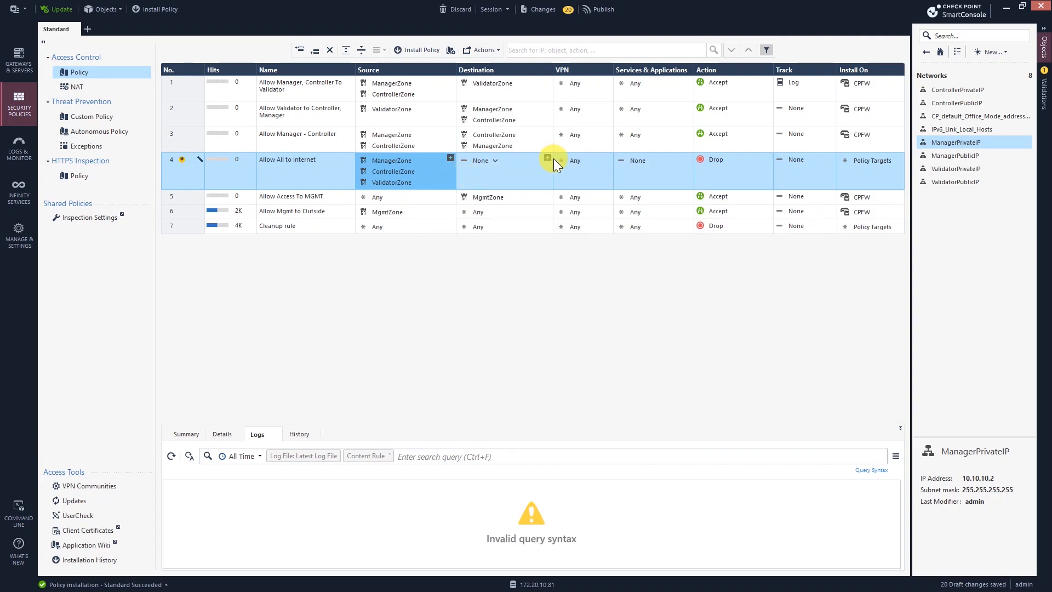
Step: Set rule 4's destination to ExternalZone and All_Internet
{"action": "left_click", "coordinate": [548, 158]}
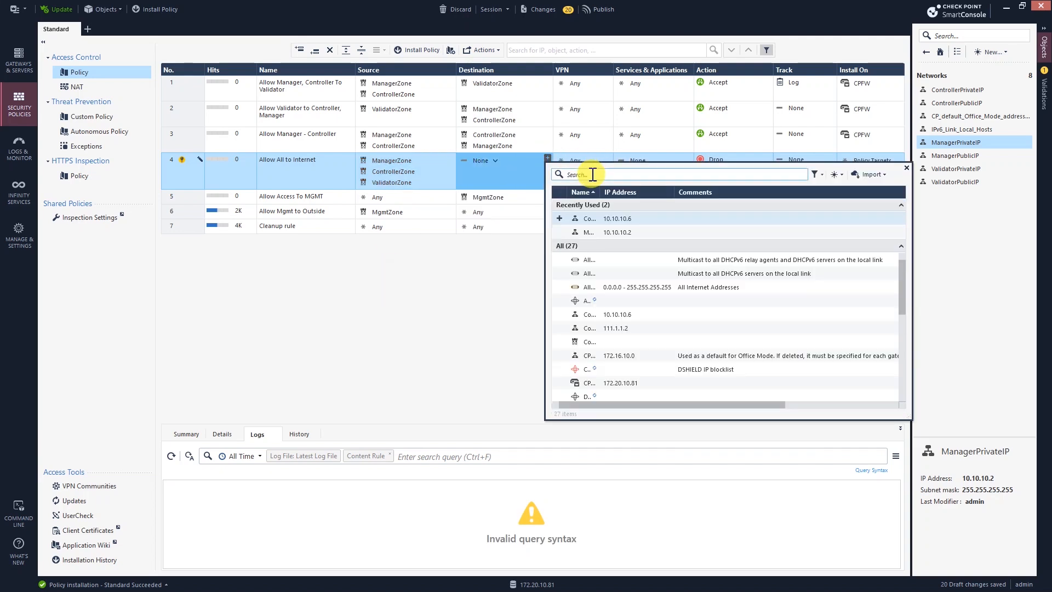
{"action": "left_click", "coordinate": [623, 176]}
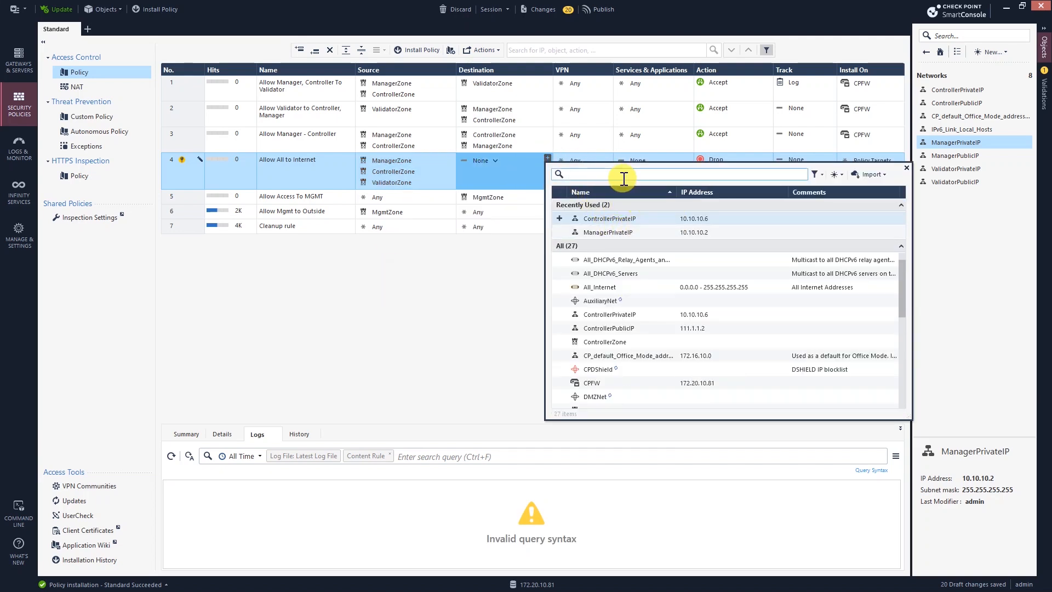
{"action": "type", "text": "ex"}
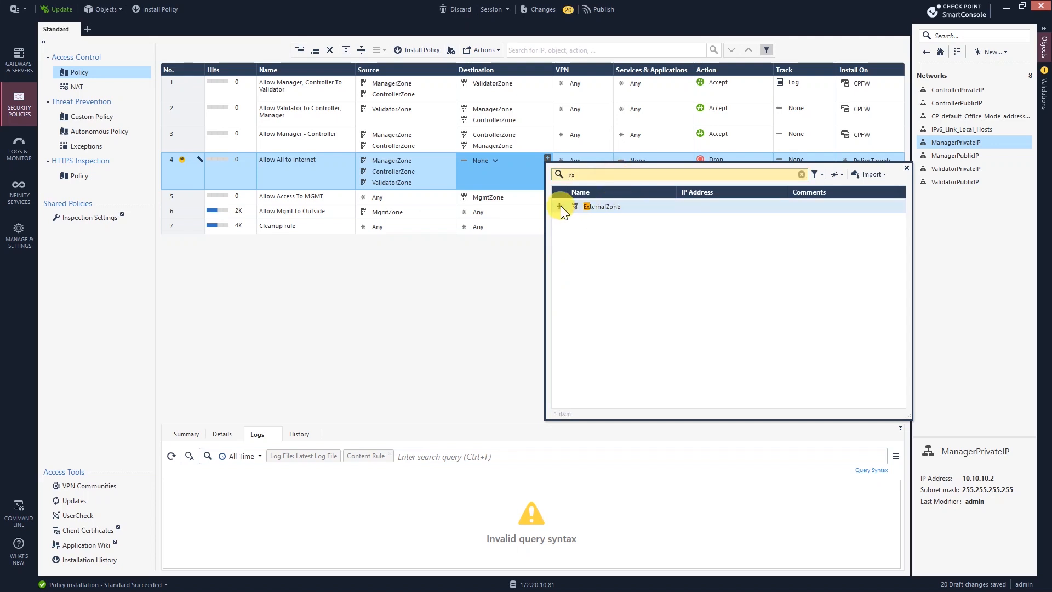
{"action": "left_click", "coordinate": [559, 206]}
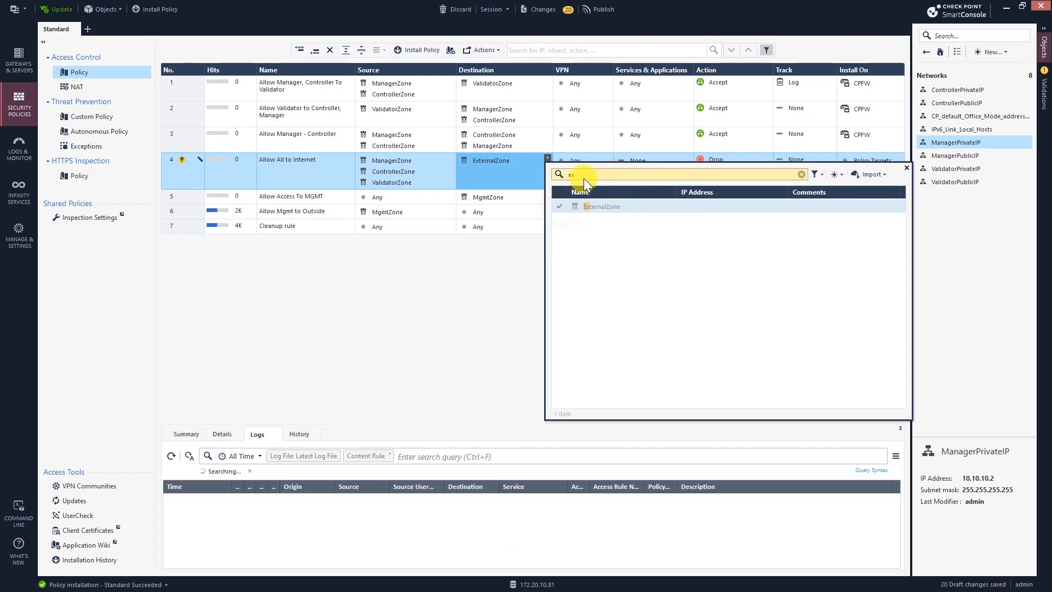
{"action": "type", "text": "all"}
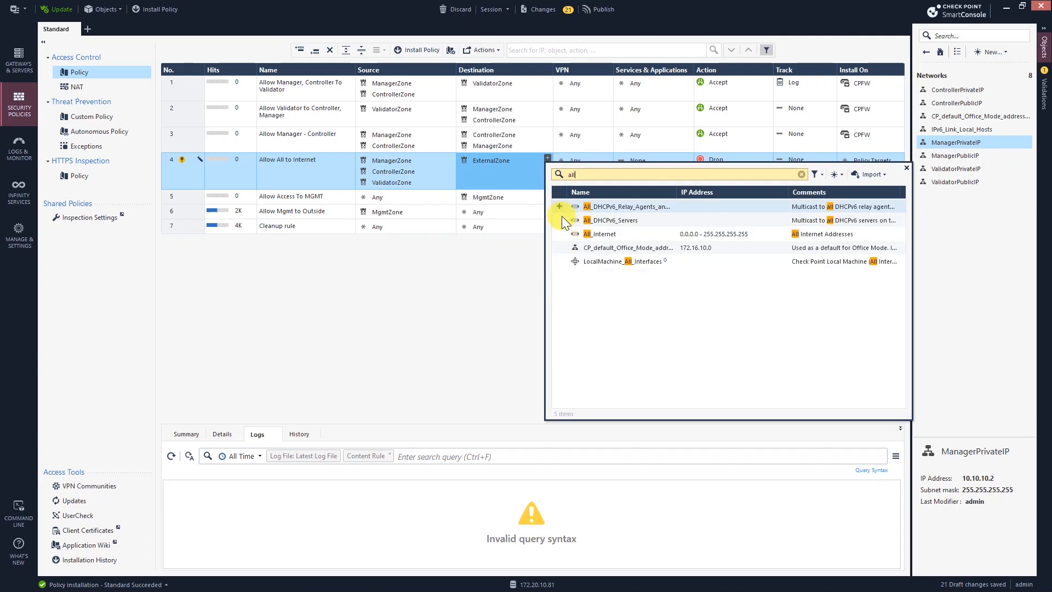
{"action": "left_click", "coordinate": [560, 234]}
{"action": "left_click", "coordinate": [492, 258]}
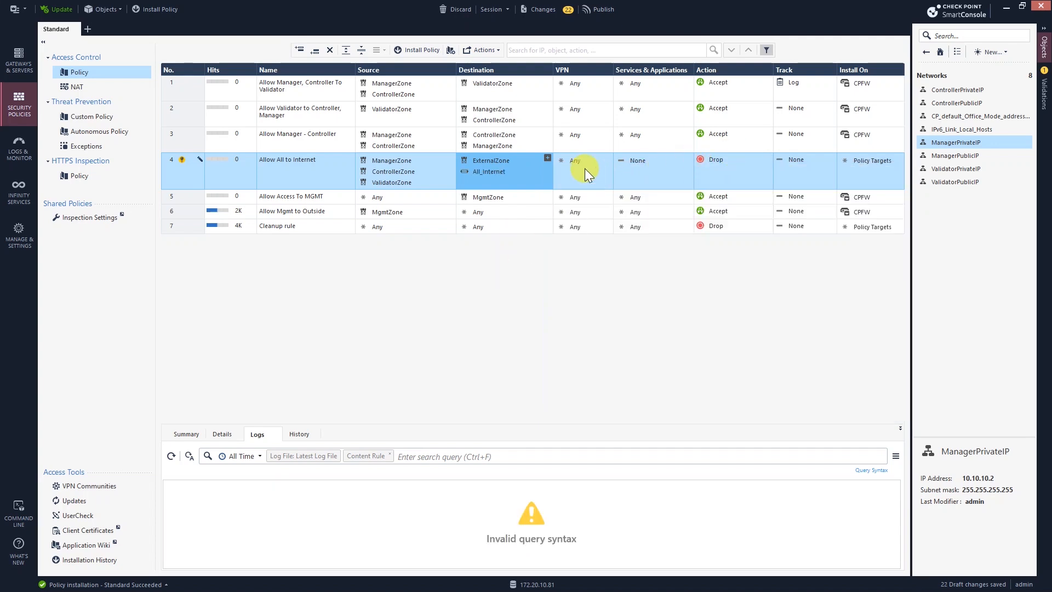
{"action": "left_click", "coordinate": [594, 172]}
{"action": "left_click", "coordinate": [652, 160]}
Step: Set rule 4 to Any service, Accept action, installed on CPFW
{"action": "left_click", "coordinate": [692, 174]}
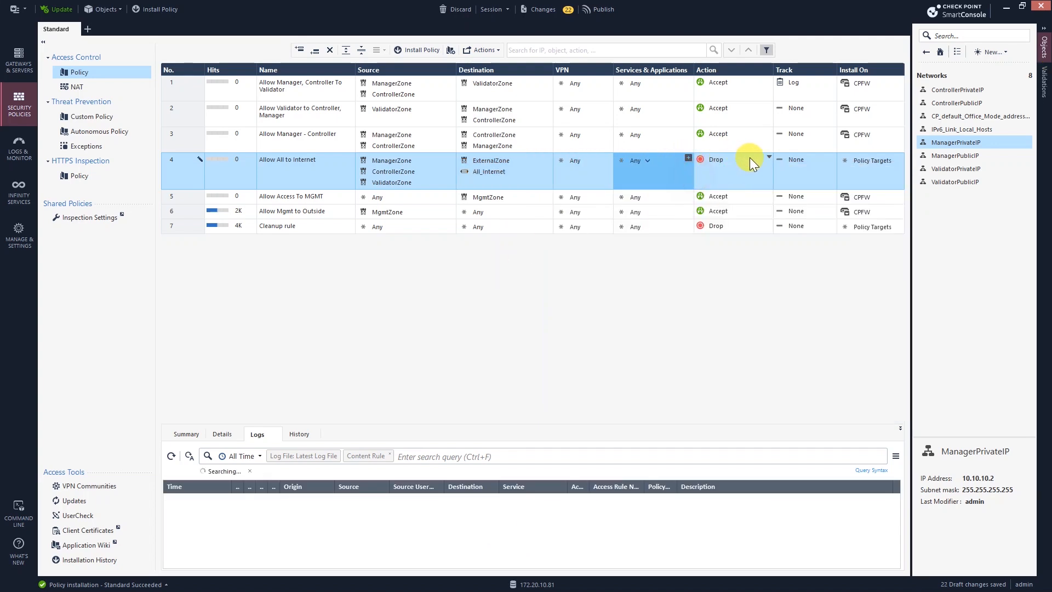
{"action": "left_click", "coordinate": [768, 157]}
{"action": "left_click", "coordinate": [782, 168]}
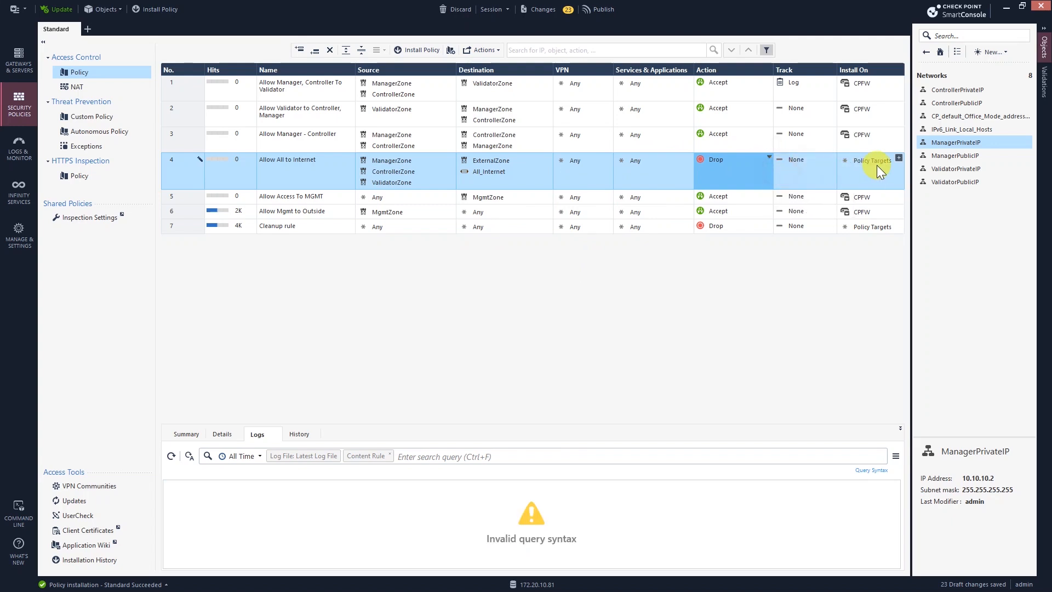
{"action": "left_click", "coordinate": [899, 158]}
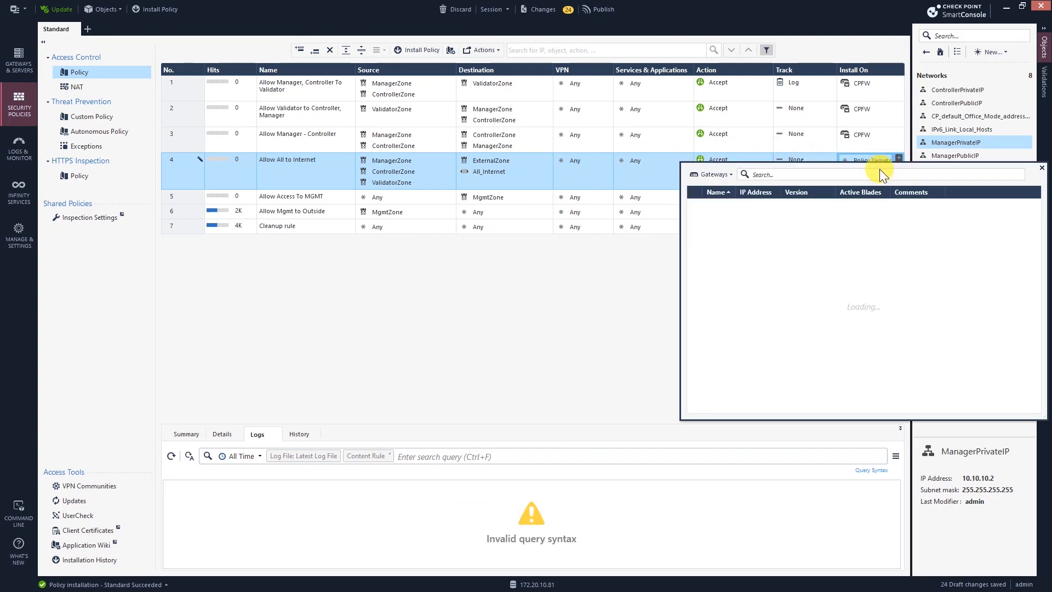
{"action": "left_click", "coordinate": [694, 207]}
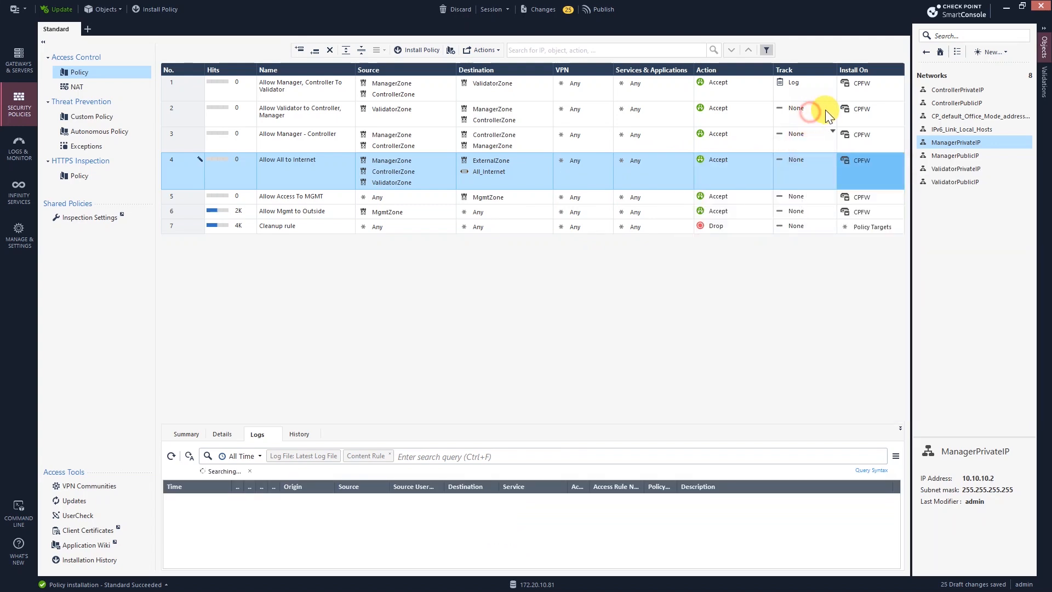
Step: Set Track to Log on rules 4, 3 and 2
{"action": "left_click", "coordinate": [781, 159]}
{"action": "left_click", "coordinate": [814, 182]}
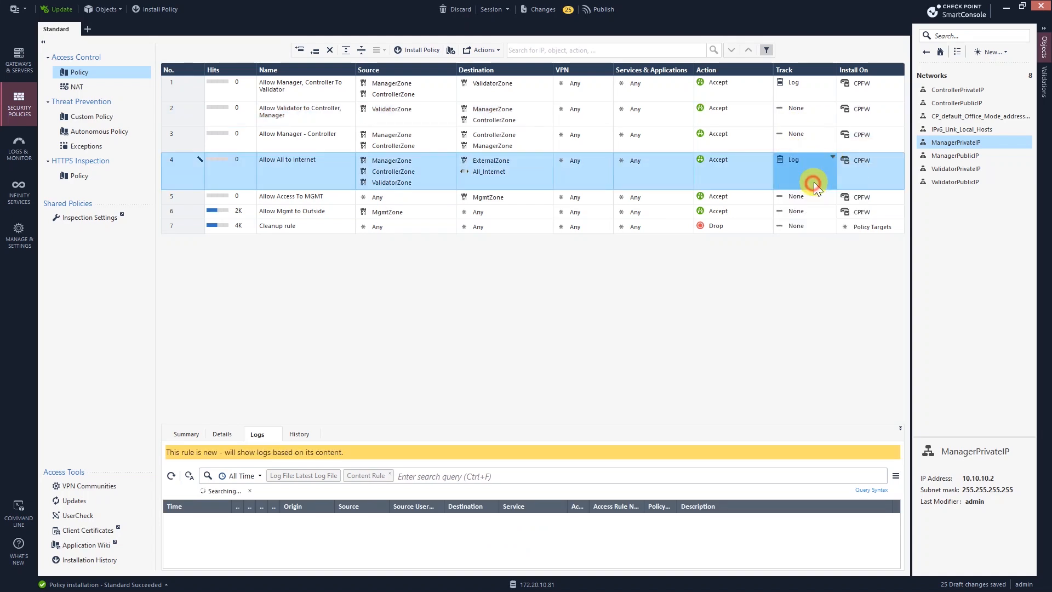
{"action": "left_click", "coordinate": [832, 135]}
{"action": "left_click", "coordinate": [846, 153]}
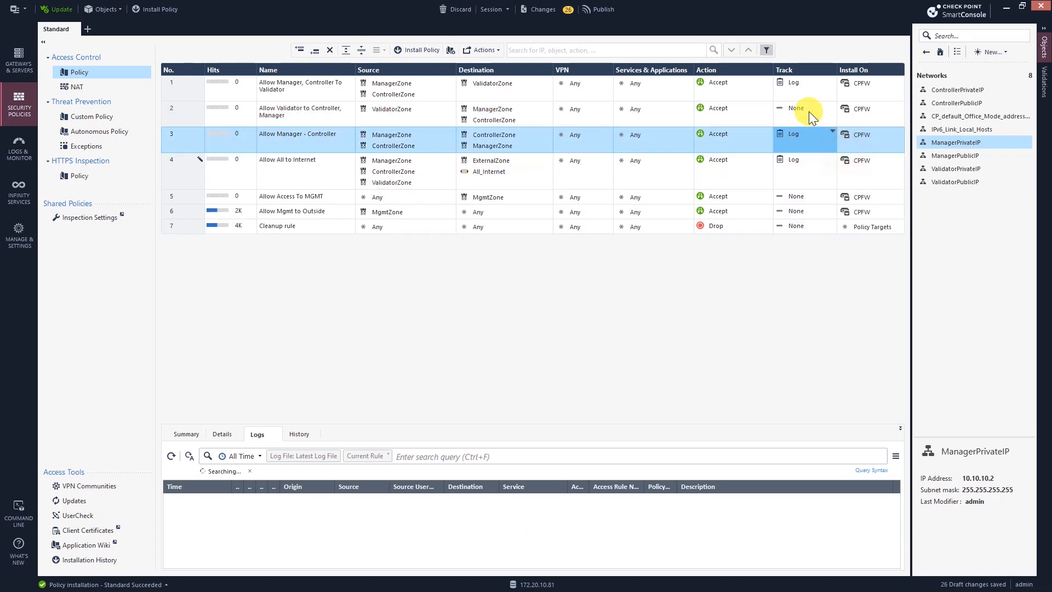
{"action": "left_click", "coordinate": [811, 110]}
{"action": "left_click", "coordinate": [840, 135]}
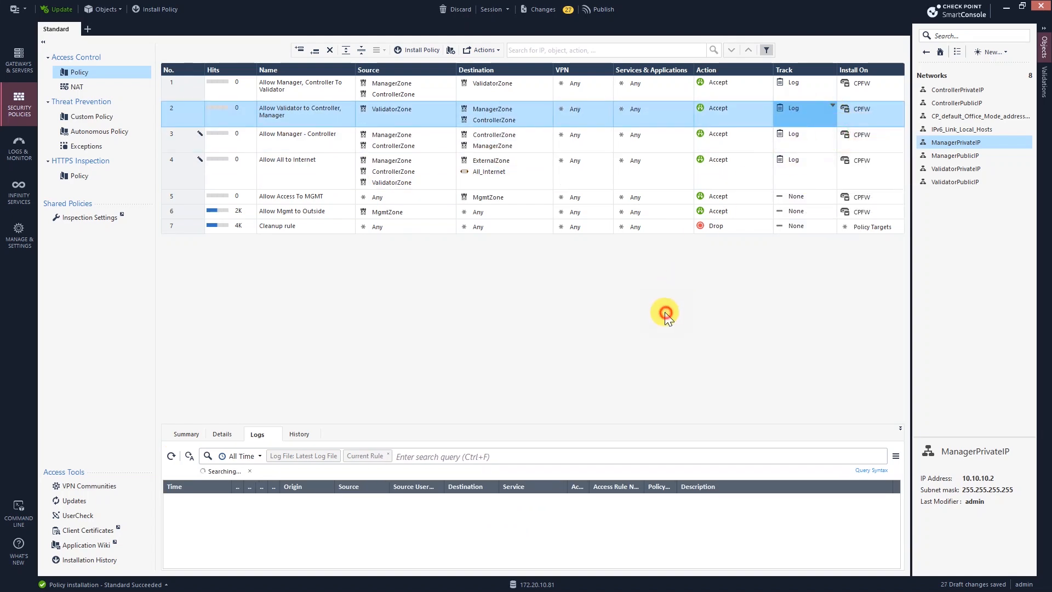
{"action": "left_click", "coordinate": [275, 166]}
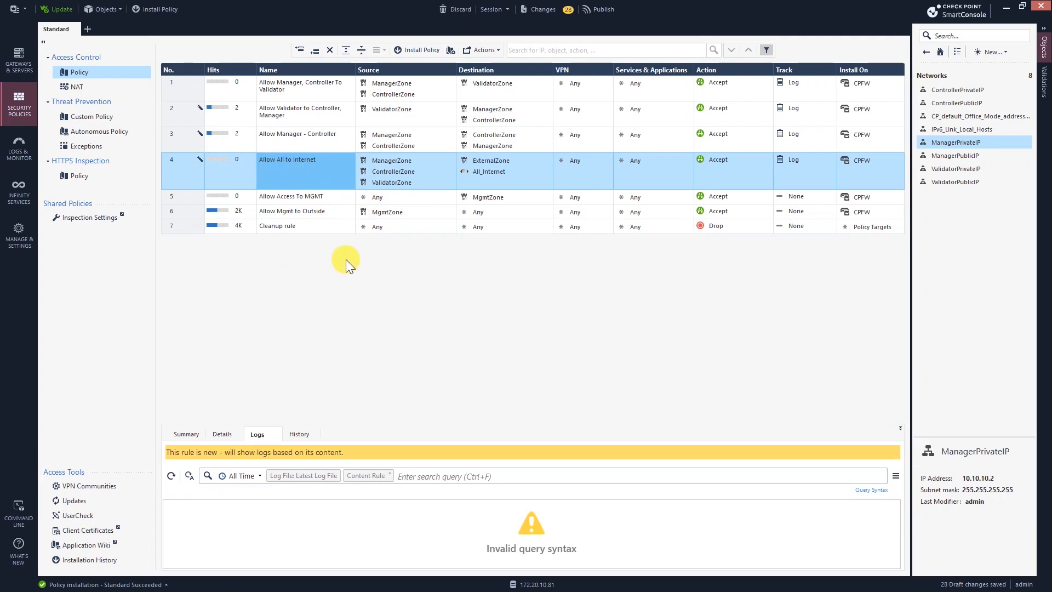
Step: Run ping 112.1.1.5 from the Manager's MobaXterm session, confirming the ISP address on the topology
{"action": "key", "text": "alt+Tab"}
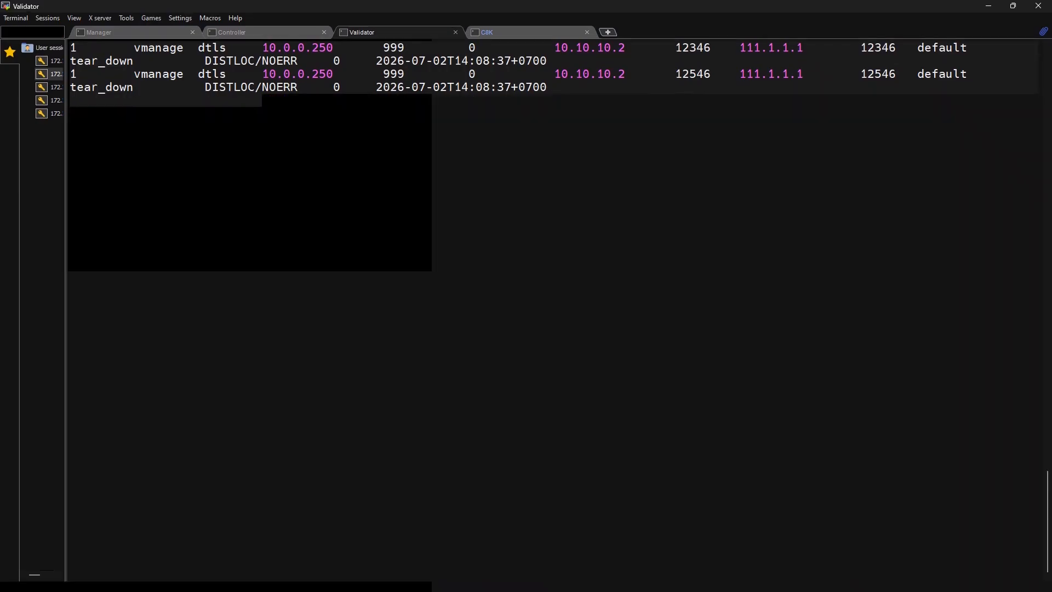
{"action": "left_click", "coordinate": [138, 34]}
{"action": "key", "text": "Return"}
{"action": "type", "text": "ping"}
{"action": "type", "text": "11"}
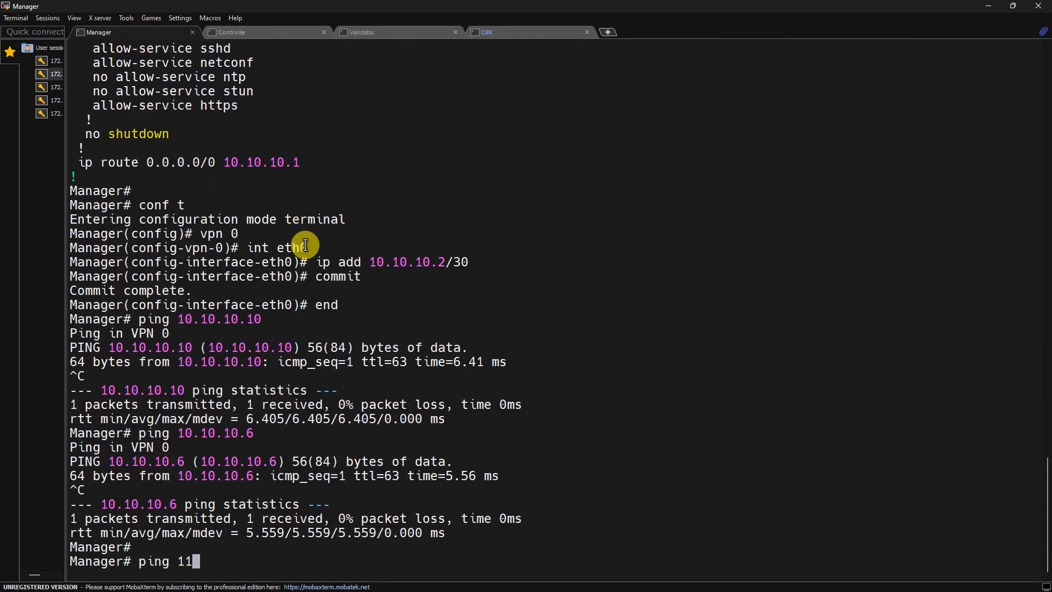
{"action": "type", "text": "2.1.1.5"}
{"action": "key", "text": "alt+Tab"}
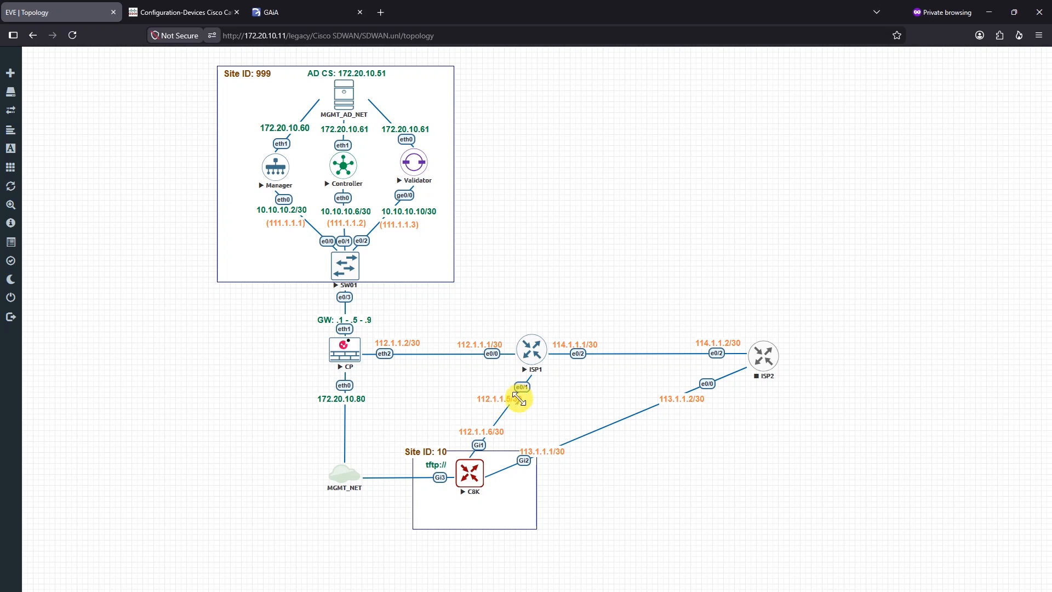
{"action": "left_click", "coordinate": [988, 12]}
{"action": "key", "text": "Return"}
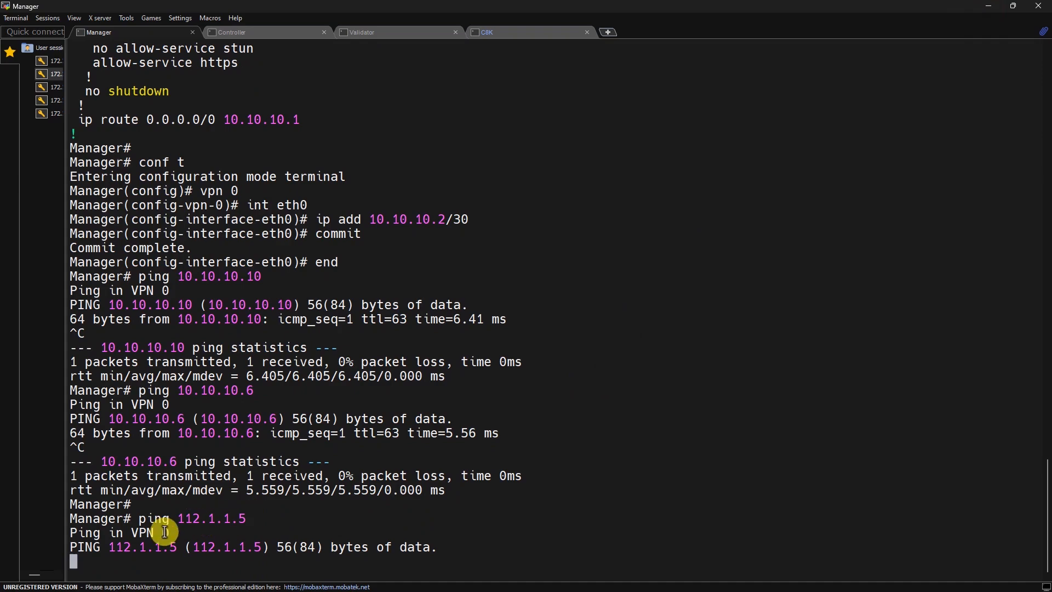
{"action": "key", "text": "alt+Tab"}
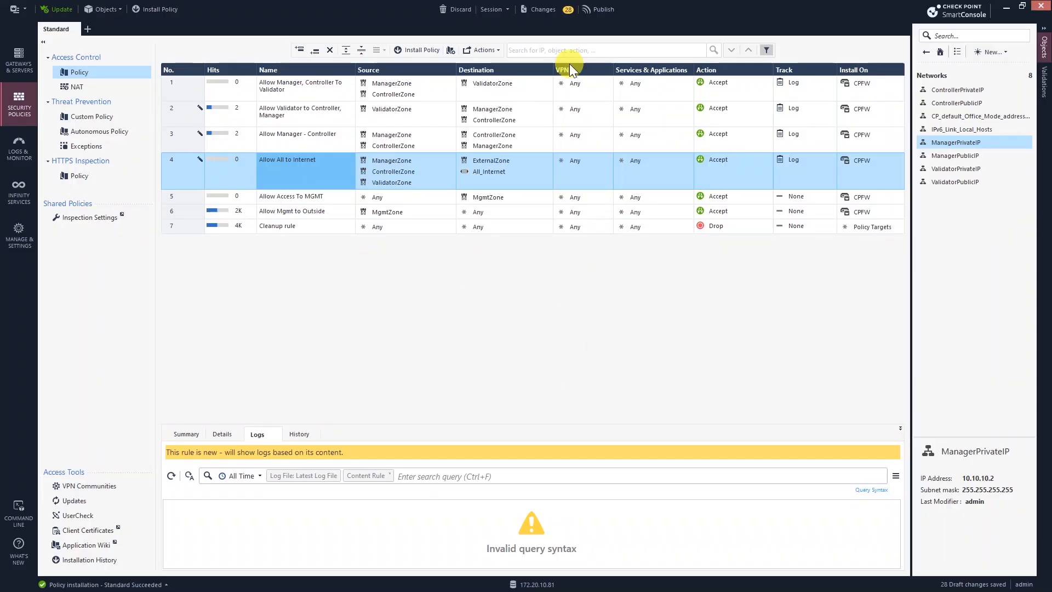
Step: Publish the 28 draft changes and install the policy on the gateway
{"action": "left_click", "coordinate": [175, 10]}
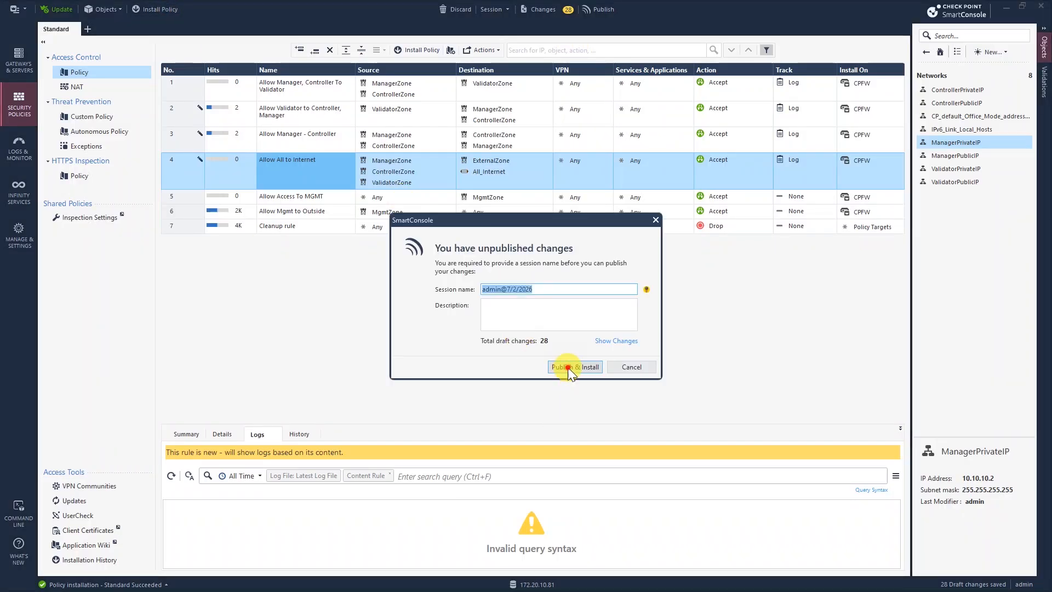
{"action": "left_click", "coordinate": [570, 367]}
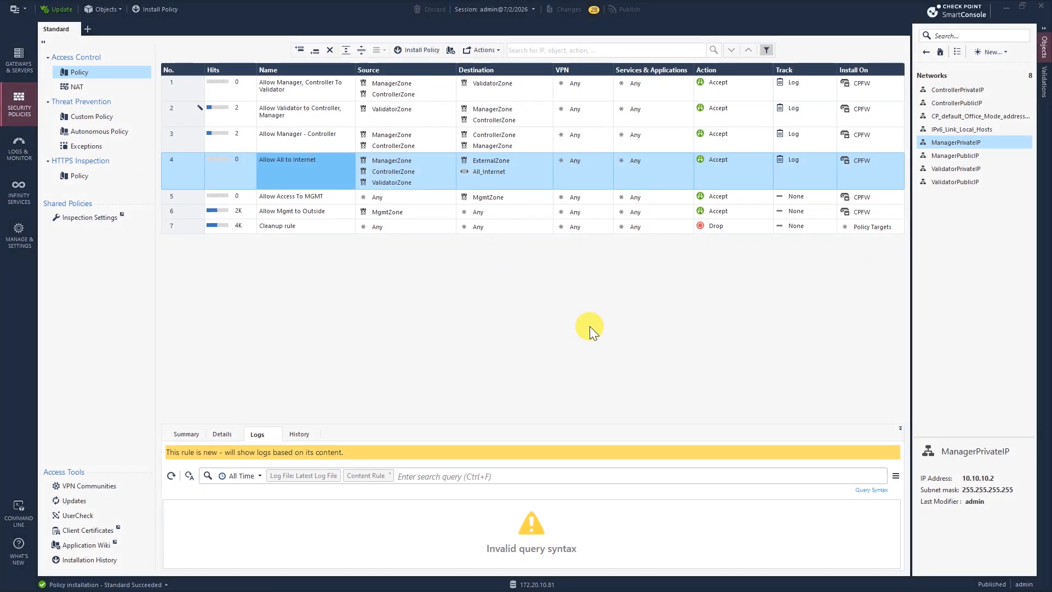
{"action": "left_click", "coordinate": [691, 453]}
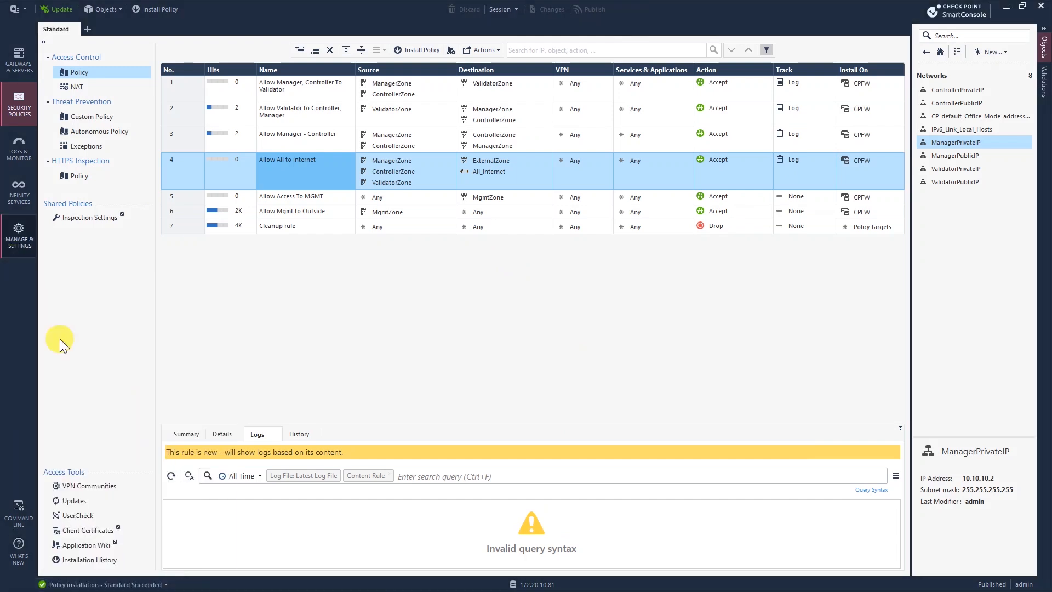
Step: Review and close the recent installation tasks, then highlight the Manager's ping replies
{"action": "left_click", "coordinate": [127, 585]}
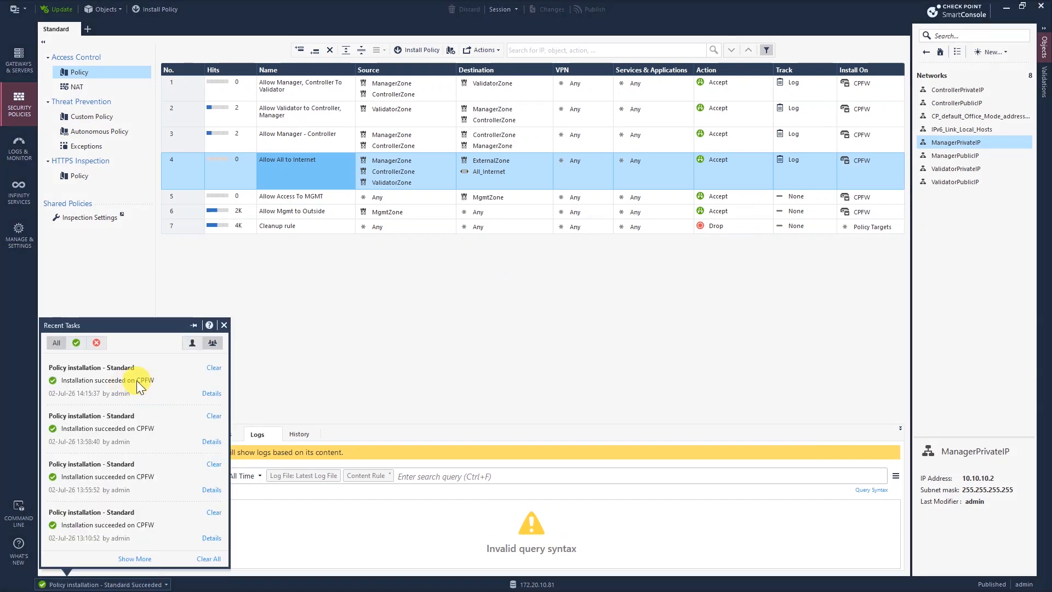
{"action": "left_click", "coordinate": [433, 394]}
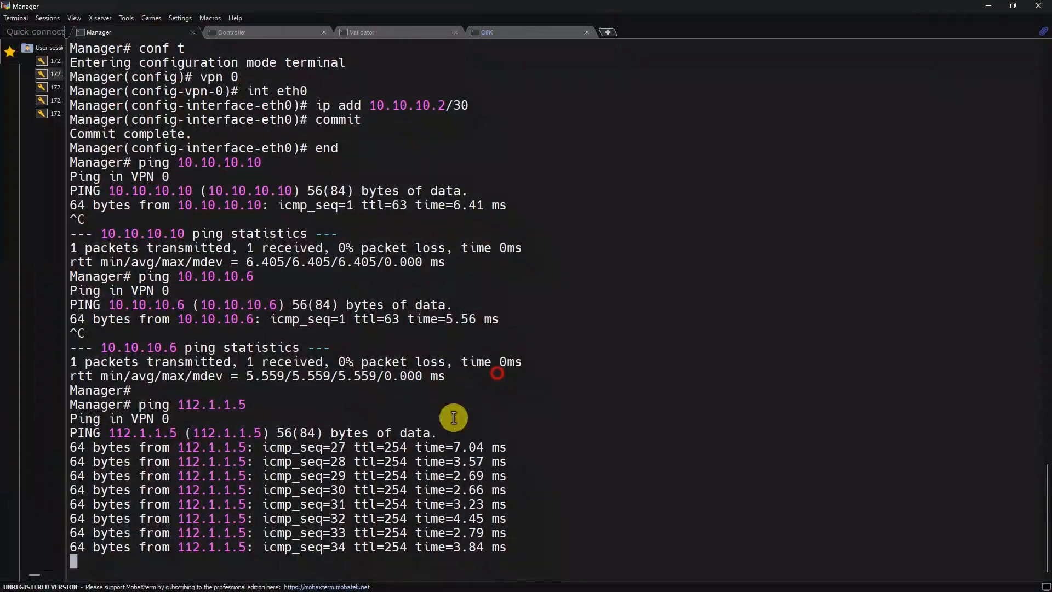
{"action": "left_click_drag", "start_coordinate": [200, 433], "coordinate": [259, 448]}
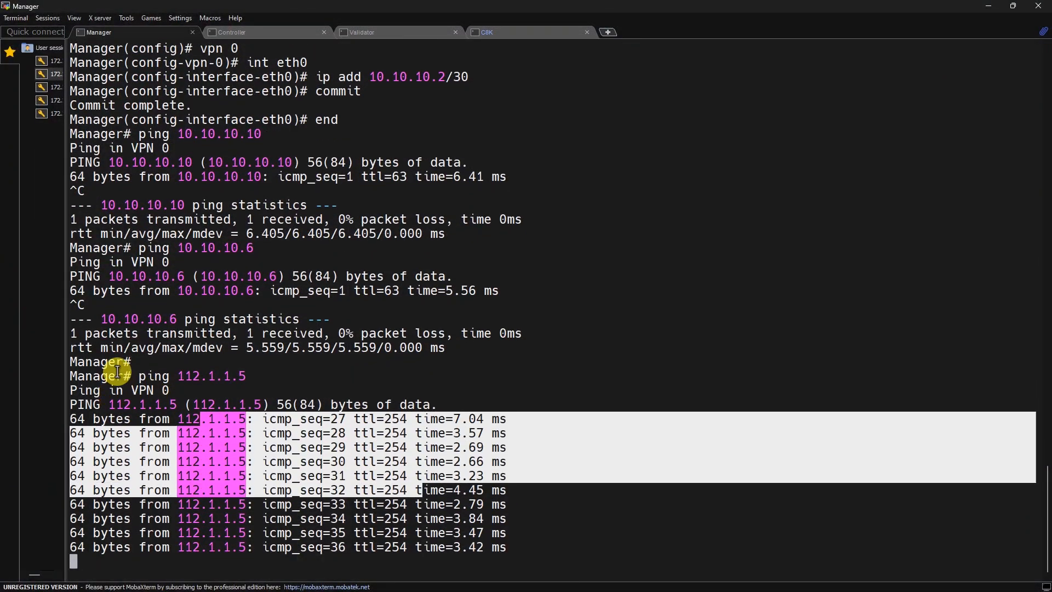
Step: Highlight the Manager's ping output and the pinged address 112.1.1.5
{"action": "double_click", "coordinate": [232, 369]}
{"action": "left_click", "coordinate": [214, 334]}
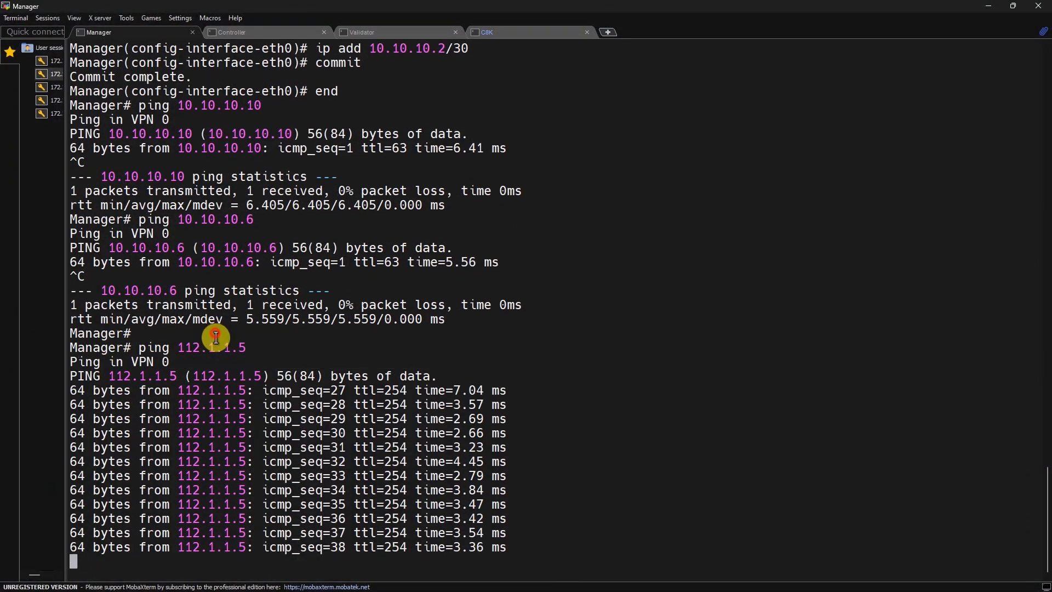
{"action": "double_click", "coordinate": [221, 349]}
{"action": "triple_click", "coordinate": [221, 348]}
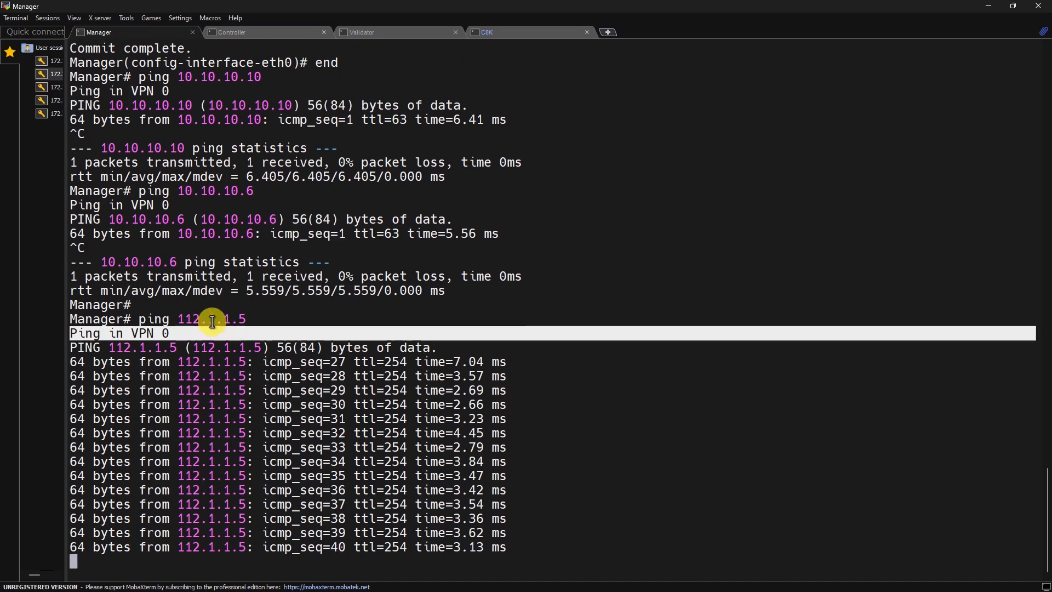
{"action": "double_click", "coordinate": [210, 306]}
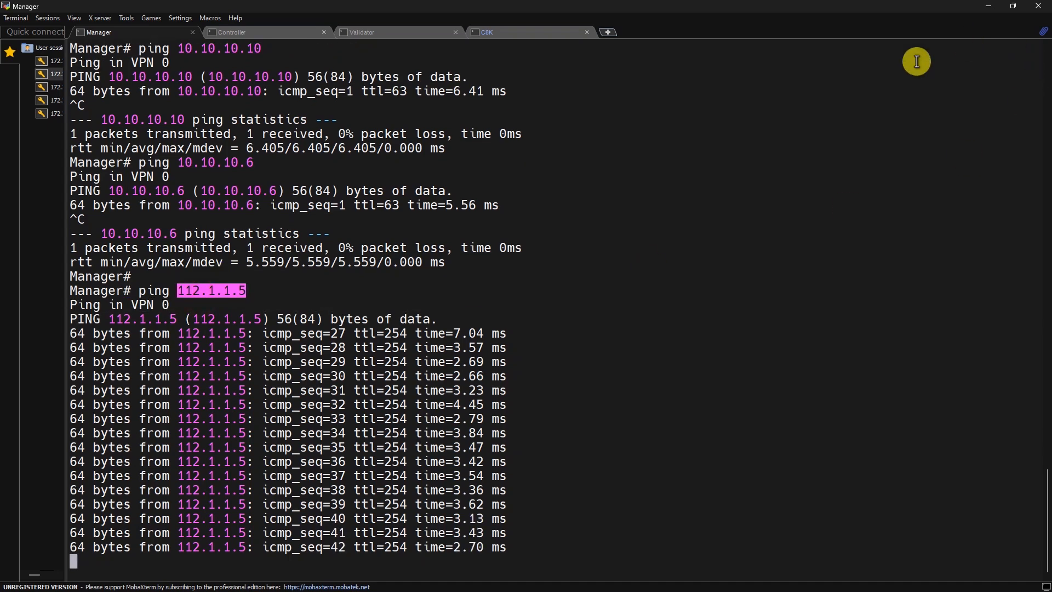
Step: Ping 112.1.1.5 from the Controller and stop after a reply
{"action": "left_click", "coordinate": [247, 32]}
{"action": "key", "text": "Return"}
{"action": "type", "text": "ping 1"}
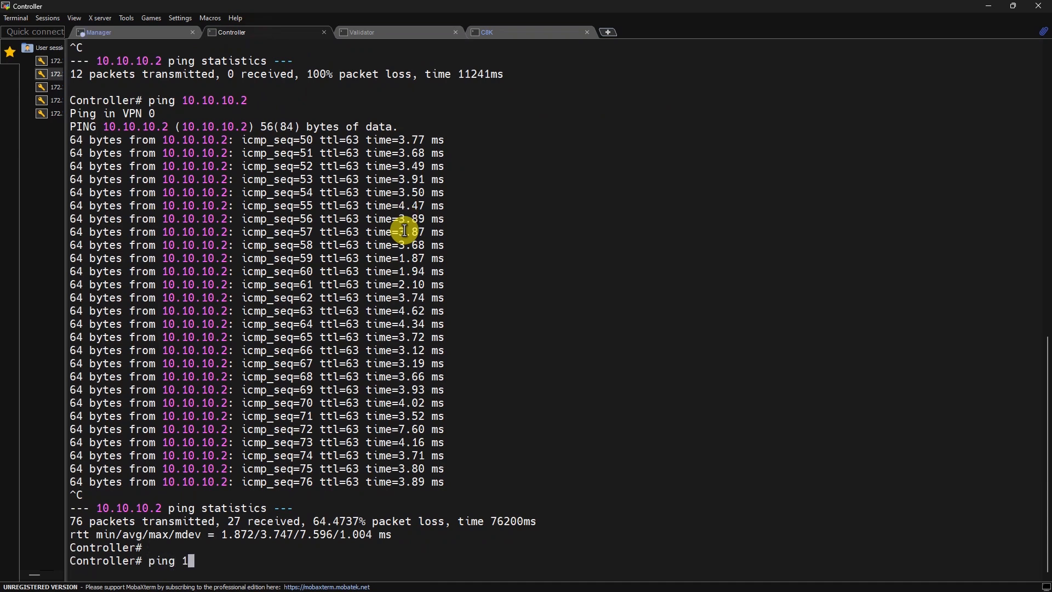
{"action": "type", "text": "12.1.1.5"}
{"action": "key", "text": "Return"}
{"action": "key", "text": "ctrl+c"}
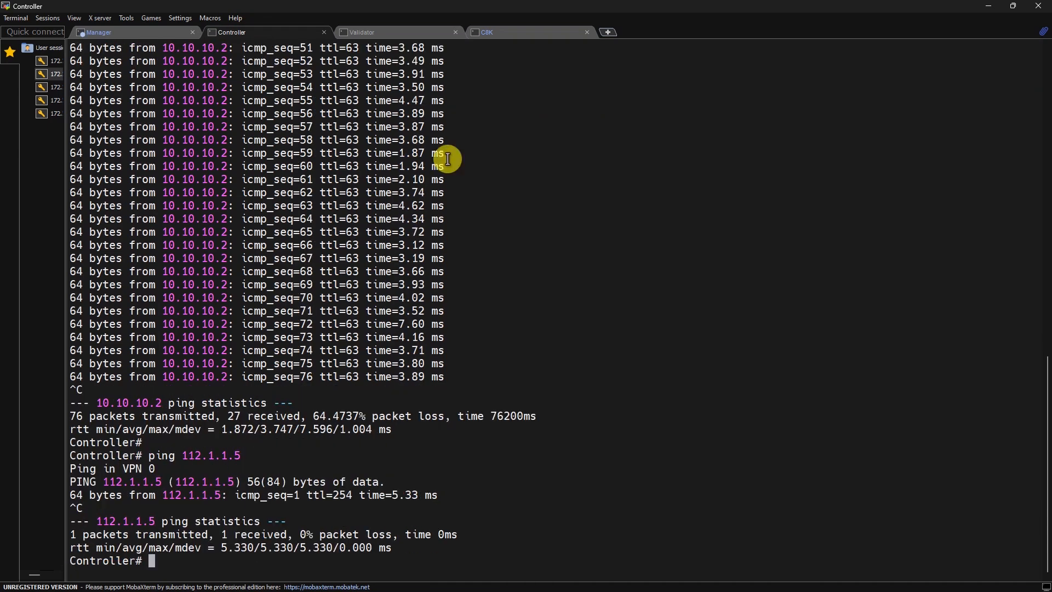
Step: Ping 112.1.1.5 twice from the Validator, stopping each after a reply
{"action": "left_click", "coordinate": [390, 26]}
{"action": "key", "text": "Return"}
{"action": "type", "text": "ping 115.1.1"}
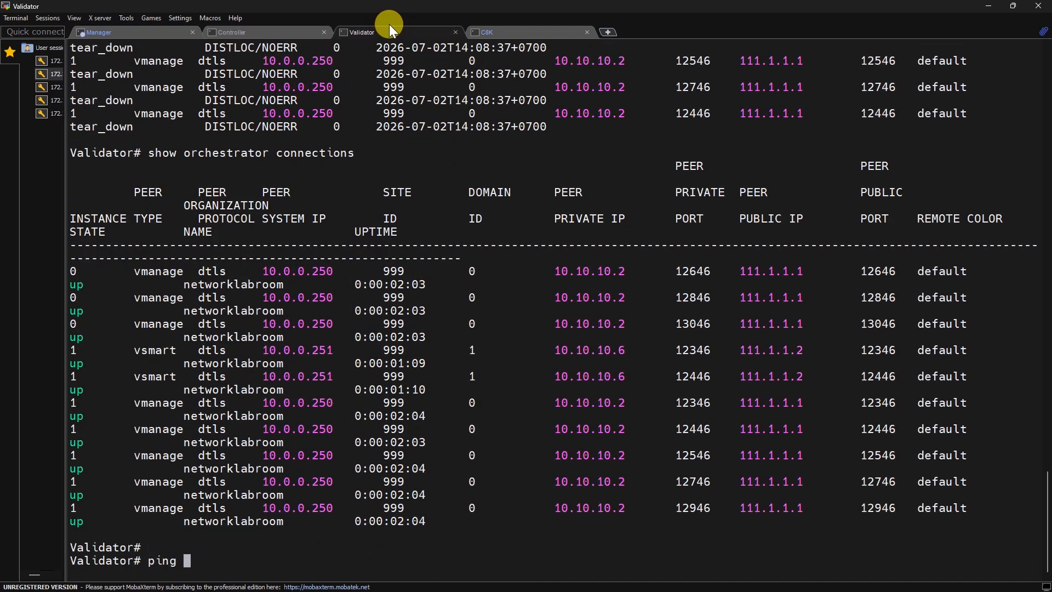
{"action": "key", "text": "BackSpace"}
{"action": "key", "text": "BackSpace"}
{"action": "key", "text": "BackSpace"}
{"action": "key", "text": "BackSpace"}
{"action": "key", "text": "BackSpace"}
{"action": "type", "text": "2.1.1.5"}
{"action": "key", "text": "Return"}
{"action": "key", "text": "ctrl+c"}
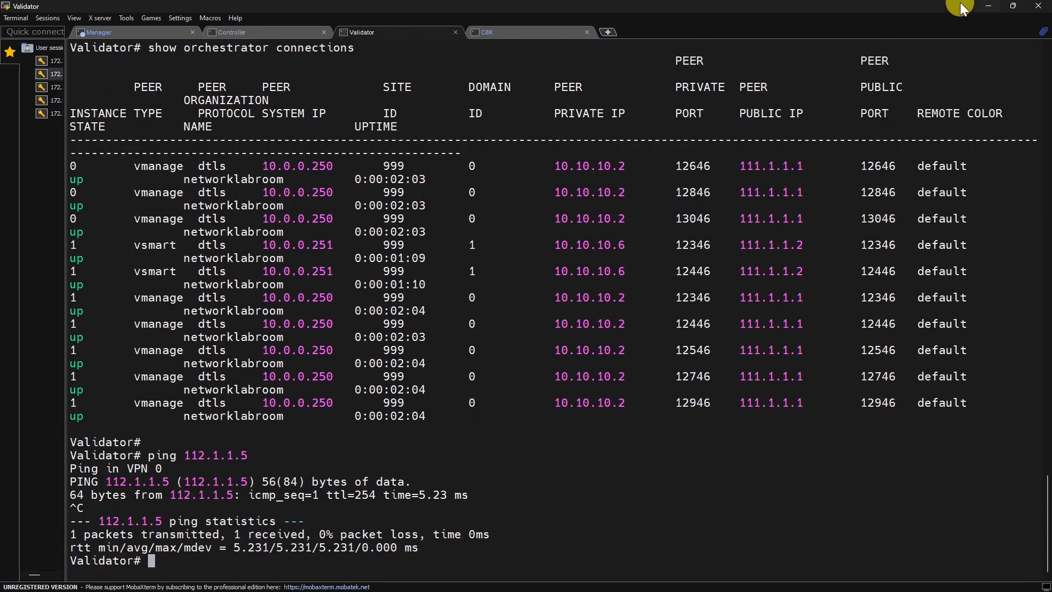
{"action": "key", "text": "Up"}
{"action": "key", "text": "Return"}
{"action": "key", "text": "ctrl+c"}
Step: Stop the Manager's continuous ping and minimize MobaXterm
{"action": "left_click", "coordinate": [146, 30]}
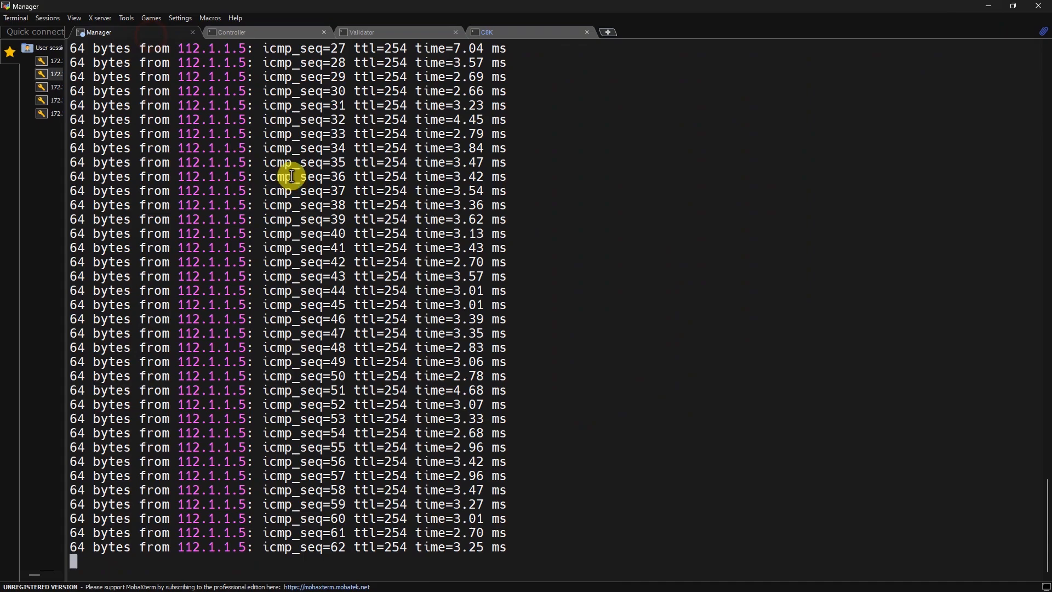
{"action": "key", "text": "ctrl+c"}
{"action": "left_click", "coordinate": [991, 7]}
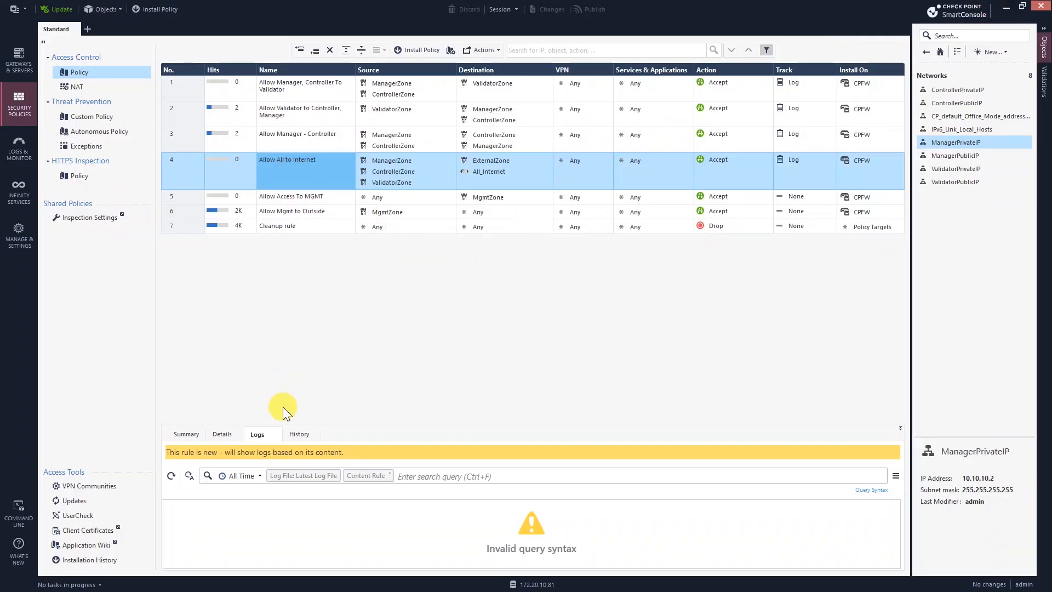
Step: Show the current rule's logs and inspect the accepted echo requests to 112.1.1.5, including the one from 10.10.10.6
{"action": "left_click", "coordinate": [298, 432]}
{"action": "left_click", "coordinate": [267, 438]}
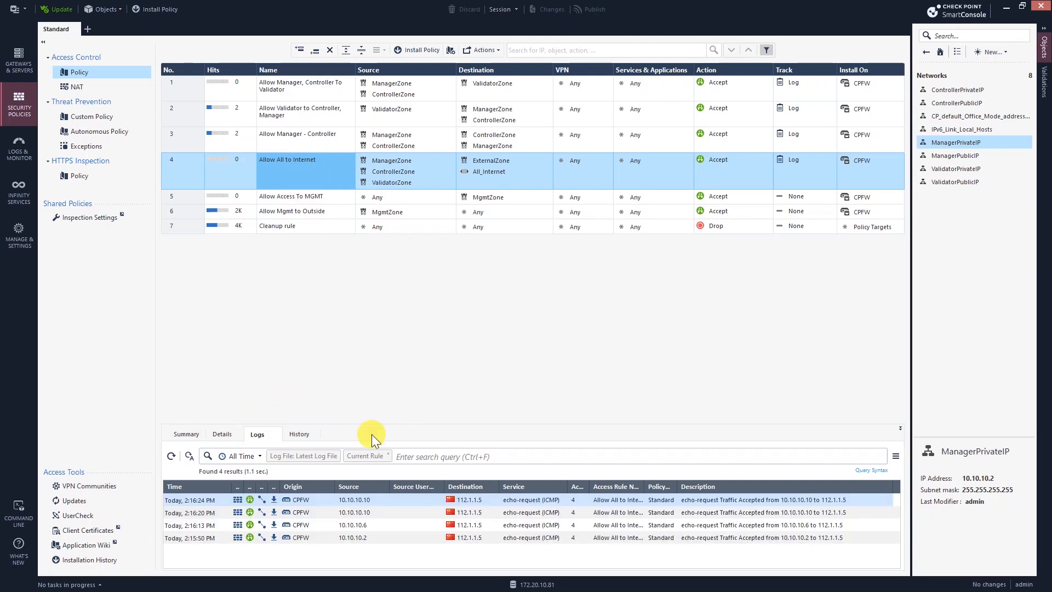
{"action": "left_click", "coordinate": [495, 499]}
{"action": "left_click", "coordinate": [364, 524]}
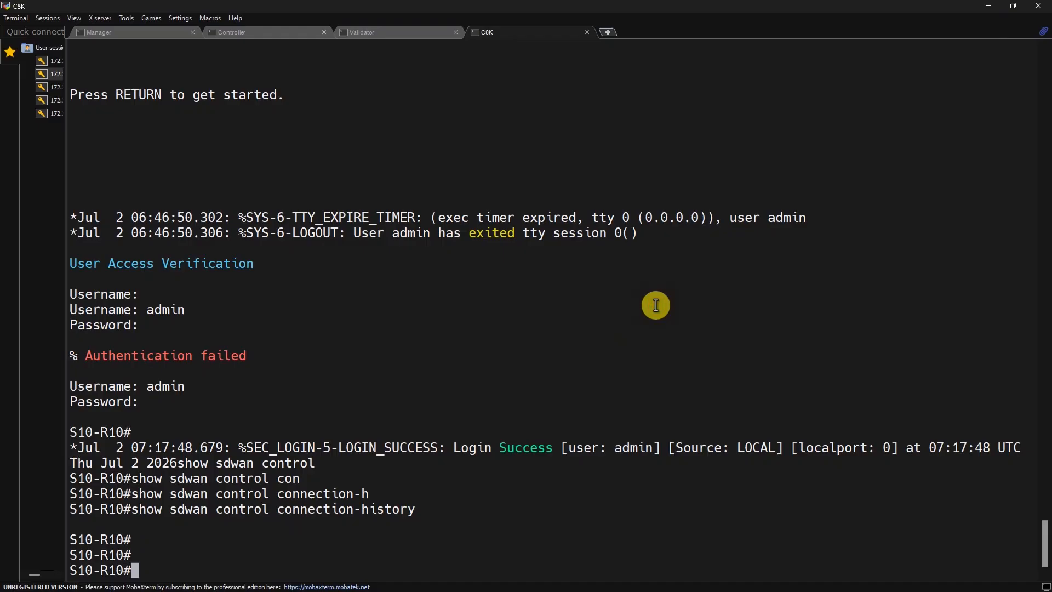
Step: List the contents of bootflash:sdwan on the C8K and locate RootCAFullChain.cer
{"action": "key", "text": "Return"}
{"action": "type", "text": "dir boo"}
{"action": "key", "text": "Tab"}
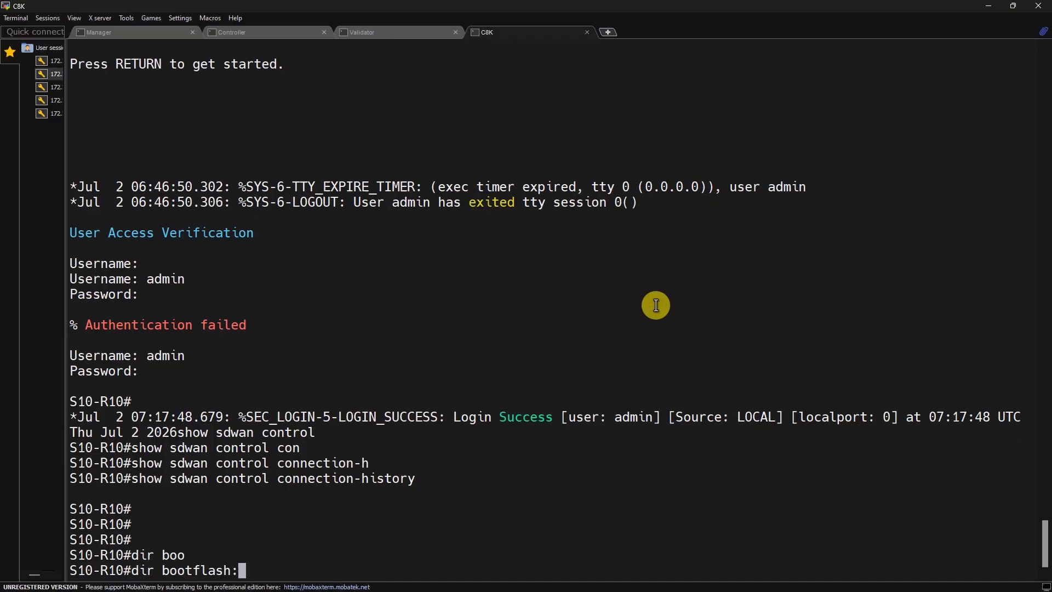
{"action": "type", "text": "sdwan"}
{"action": "key", "text": "Return"}
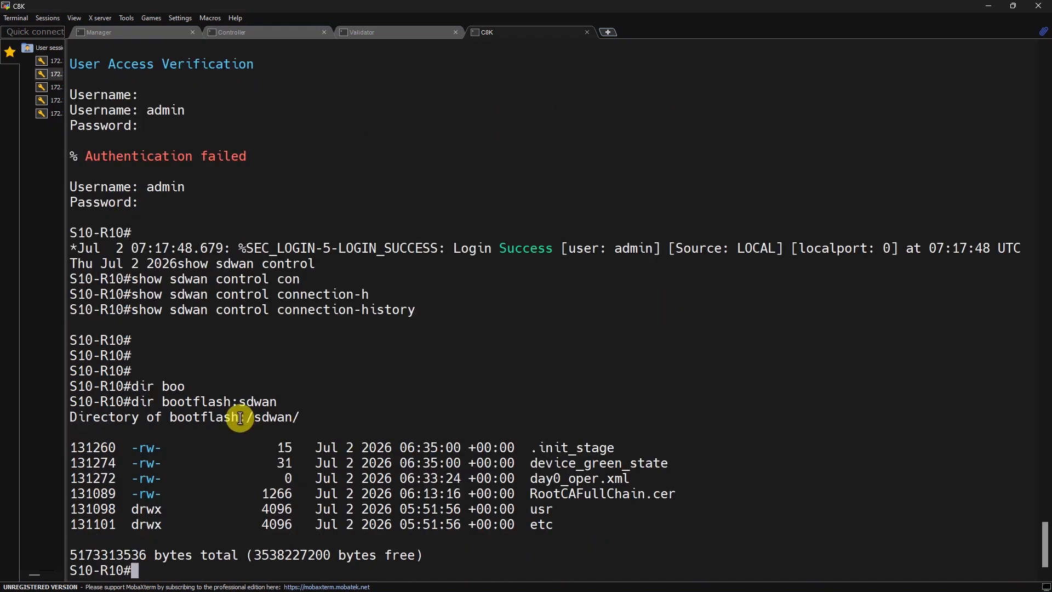
{"action": "left_click_drag", "start_coordinate": [531, 493], "coordinate": [679, 500]}
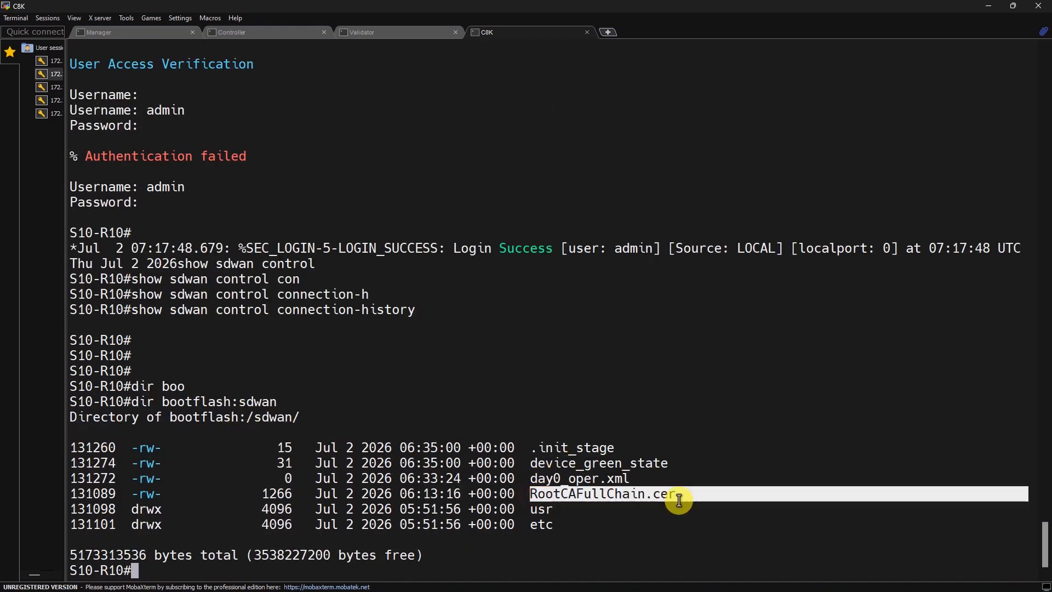
{"action": "left_click", "coordinate": [595, 495]}
{"action": "double_click", "coordinate": [595, 495]}
{"action": "key", "text": "Return"}
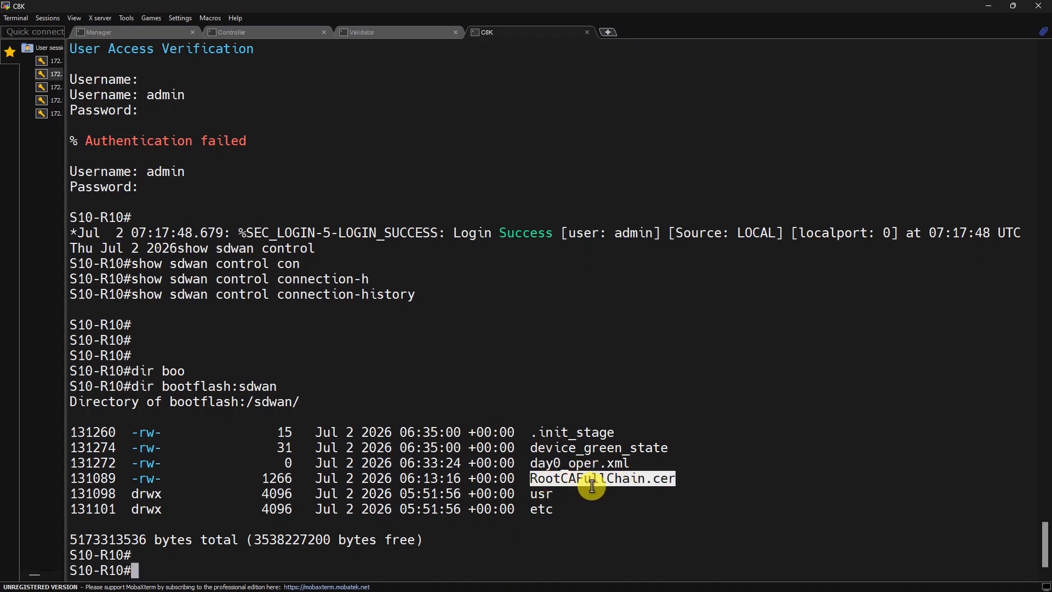
{"action": "left_click", "coordinate": [712, 565]}
{"action": "key", "text": "Return"}
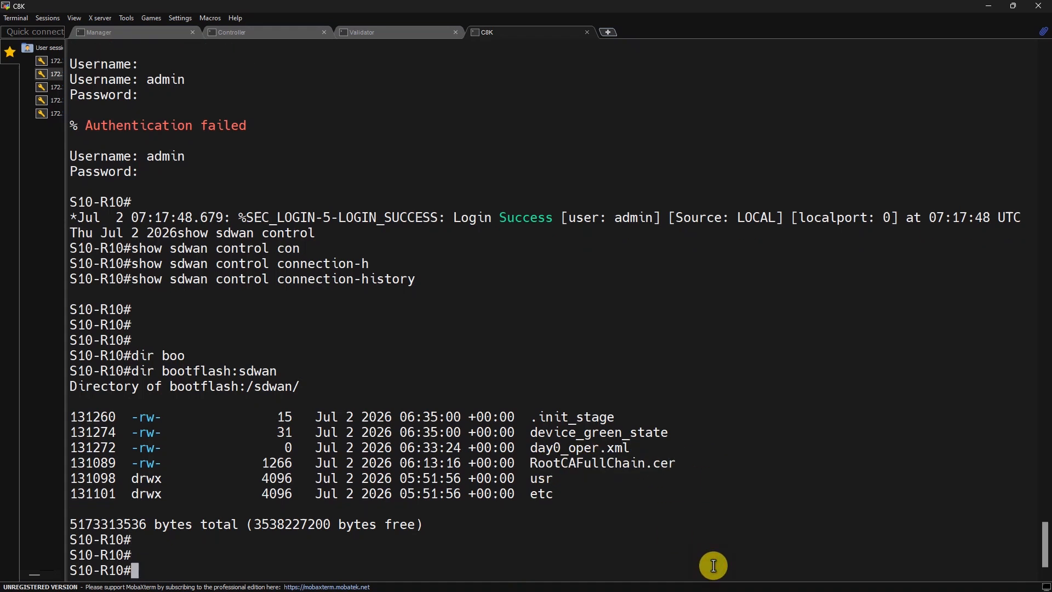
Step: Install bootflash:sdwan/RootCAFullChain.cer as the C8K's SD-WAN root certificate chain
{"action": "type", "text": "req pl"}
{"action": "key", "text": "Tab"}
{"action": "type", "text": "so"}
{"action": "key", "text": "Tab"}
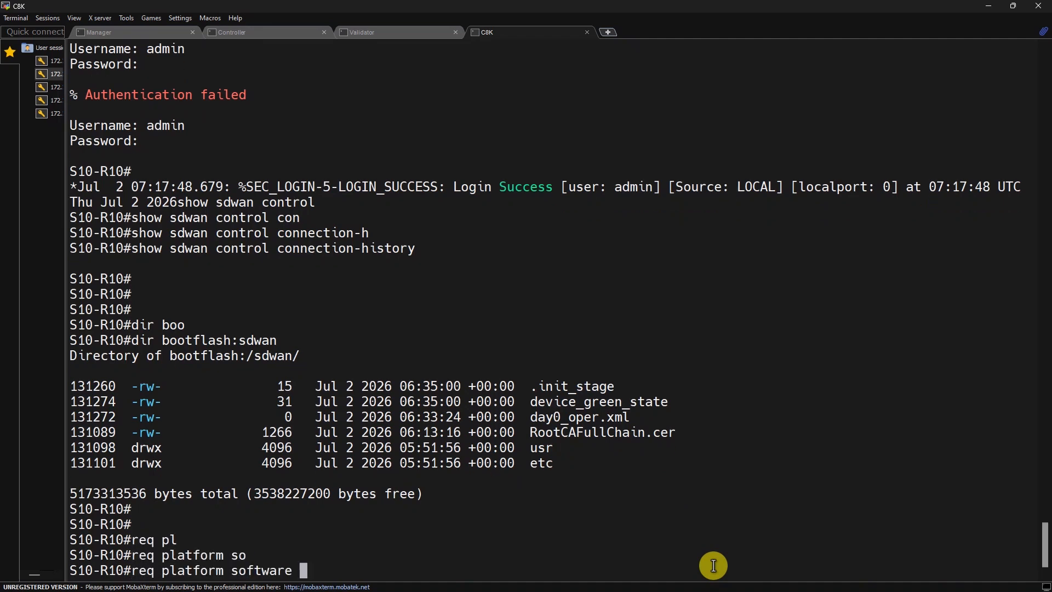
{"action": "type", "text": "sdwan inst"}
{"action": "key", "text": "Tab"}
{"action": "key", "text": "BackSpace"}
{"action": "key", "text": "BackSpace"}
{"action": "key", "text": "BackSpace"}
{"action": "key", "text": "BackSpace"}
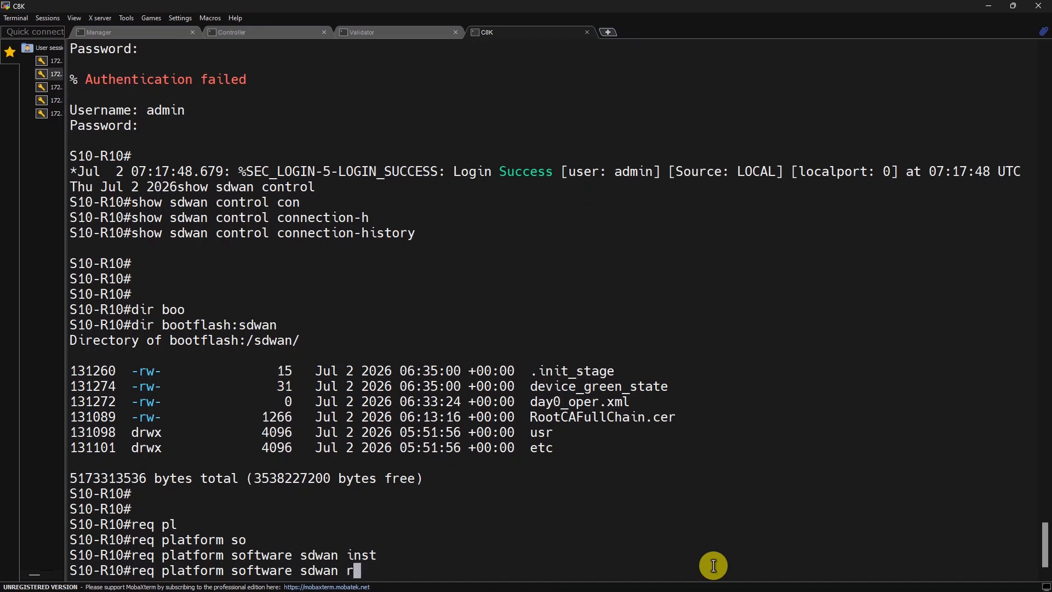
{"action": "type", "text": "ro"}
{"action": "key", "text": "Tab"}
{"action": "type", "text": "ot-ce"}
{"action": "key", "text": "Tab"}
{"action": "type", "text": "in"}
{"action": "key", "text": "Tab"}
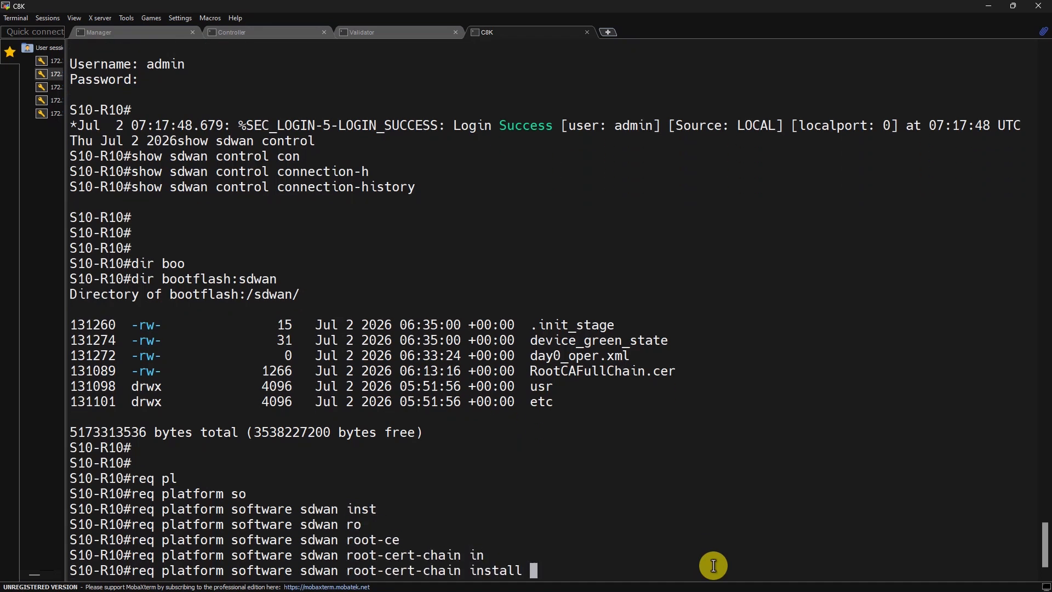
{"action": "type", "text": "bo"}
{"action": "key", "text": "Tab"}
{"action": "type", "text": "sdw"}
{"action": "key", "text": "Tab"}
{"action": "type", "text": "/R"}
{"action": "key", "text": "Tab"}
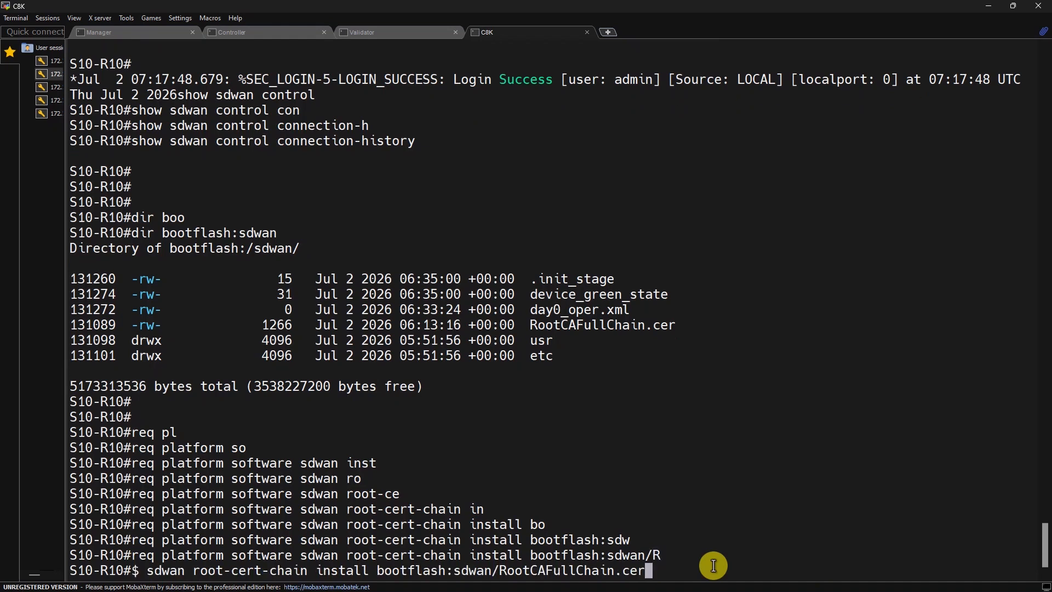
{"action": "key", "text": "Return"}
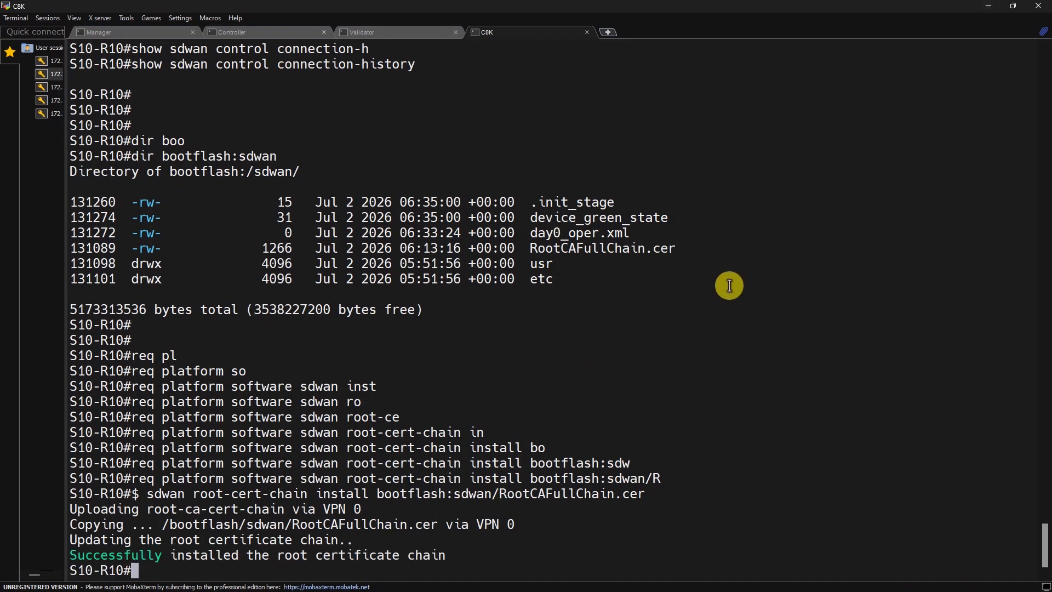
Step: Show the C8K interface summary with sh ip int br, noting Tunnel1's address 112.1.1.6
{"action": "type", "text": "s"}
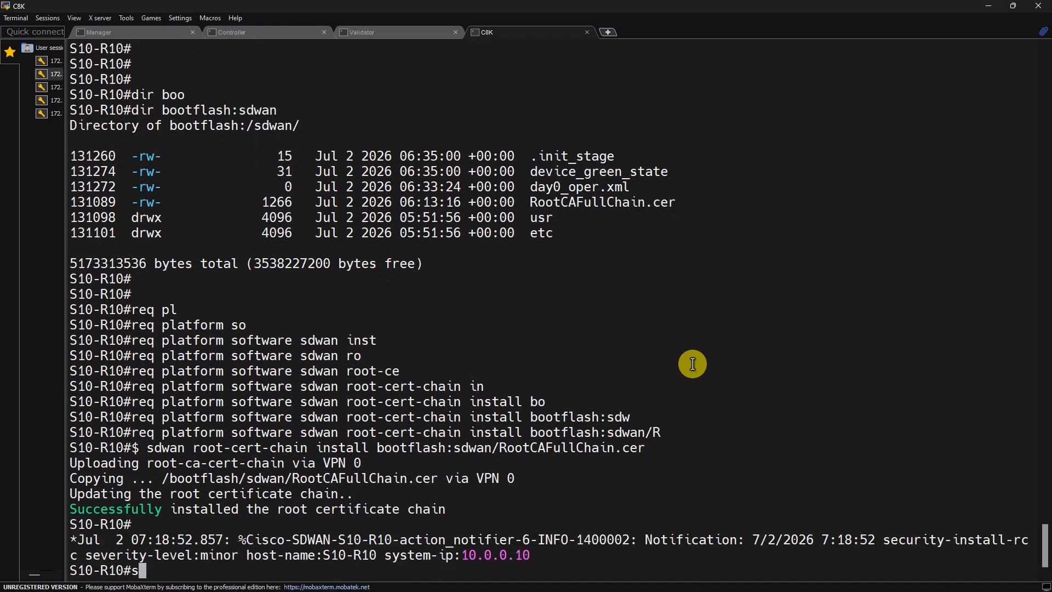
{"action": "type", "text": "h ip int br"}
{"action": "key", "text": "Return"}
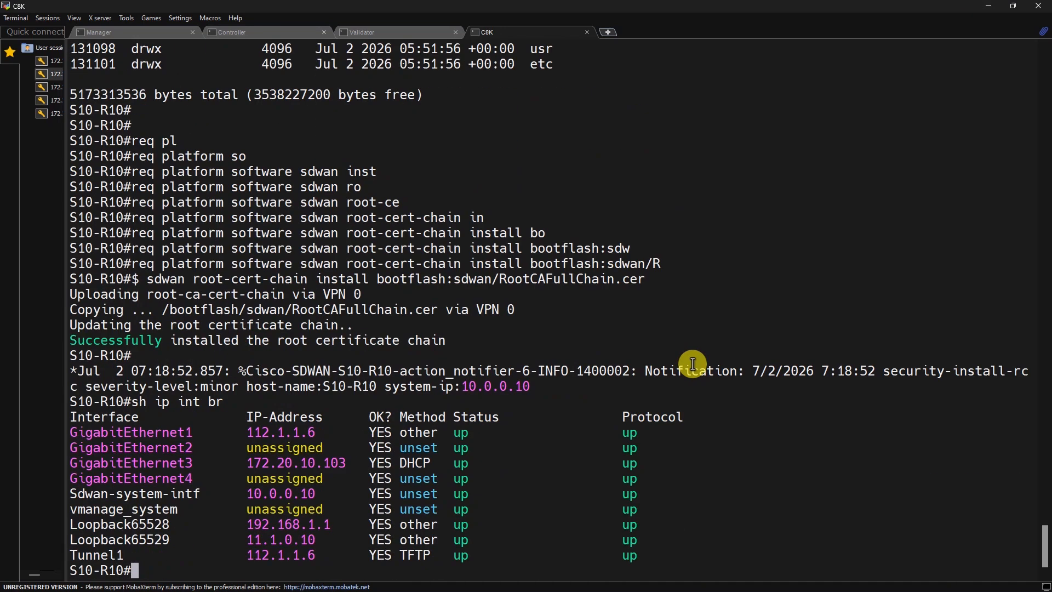
{"action": "double_click", "coordinate": [275, 555]}
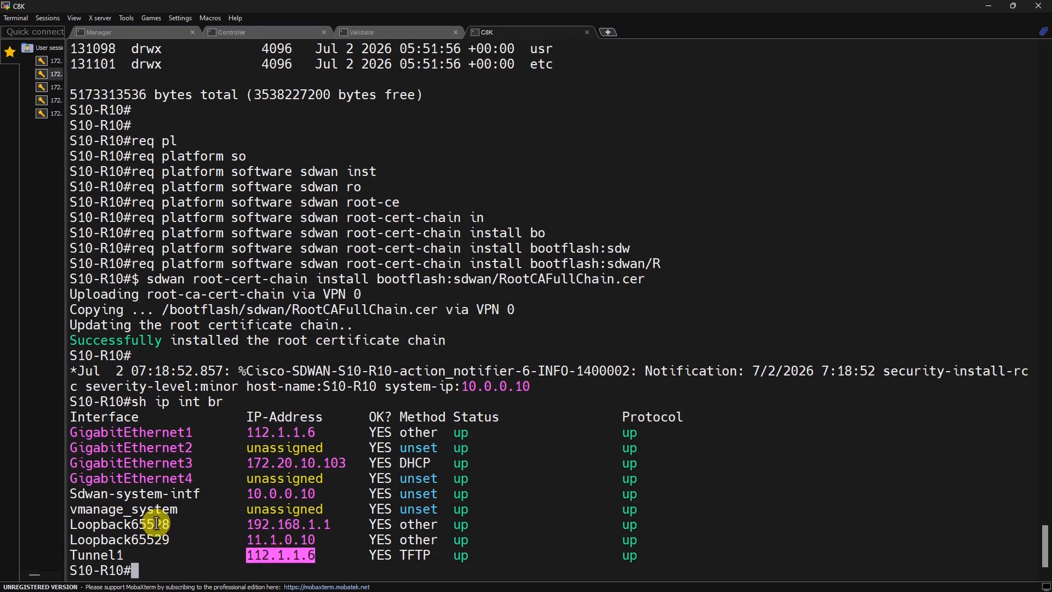
{"action": "double_click", "coordinate": [110, 555]}
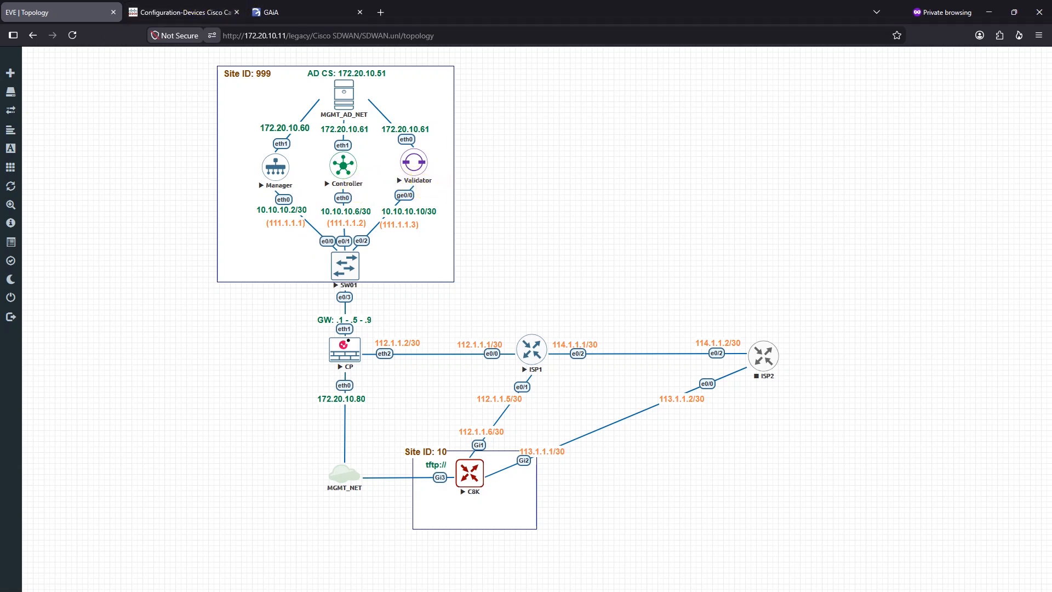
Step: Add NAT rule 6 below rule 5 and name it FWD To Validator
{"action": "key", "text": "alt+Tab"}
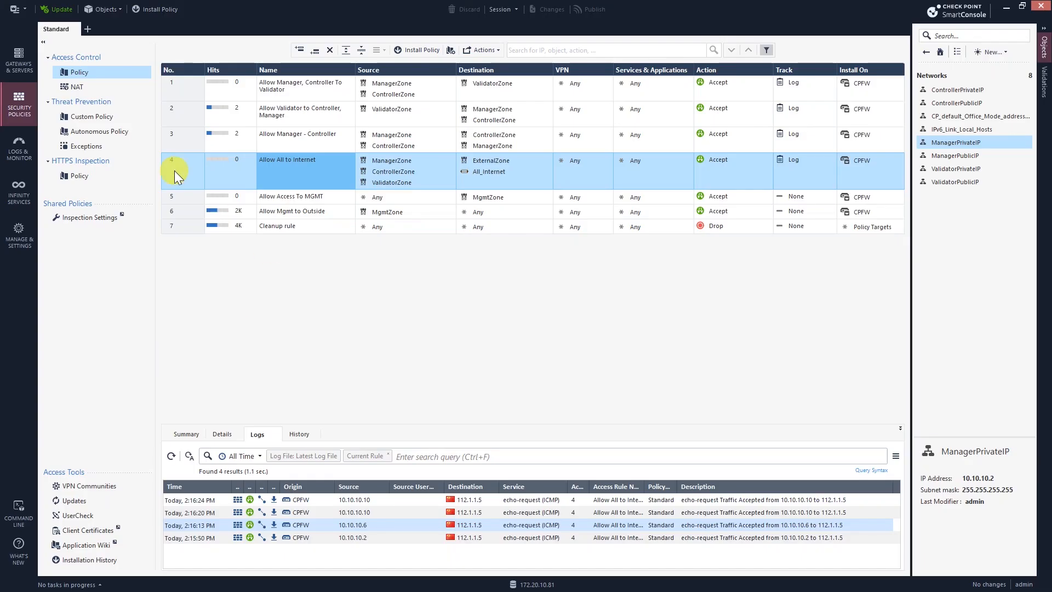
{"action": "left_click", "coordinate": [94, 88]}
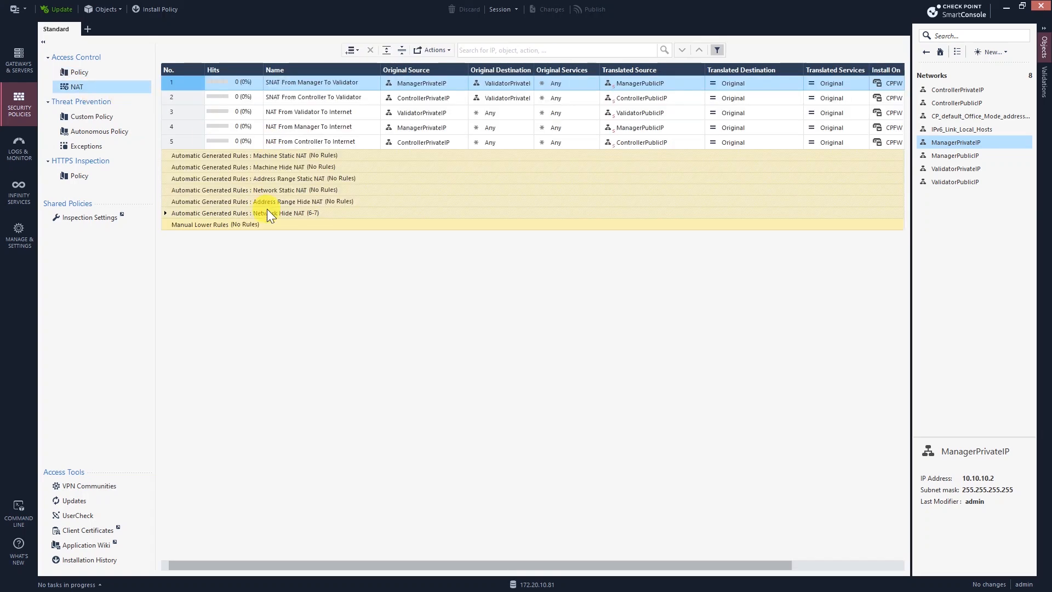
{"action": "left_click", "coordinate": [285, 144]}
{"action": "left_click", "coordinate": [357, 50]}
{"action": "left_click", "coordinate": [396, 77]}
{"action": "left_click", "coordinate": [311, 157]}
{"action": "type", "text": "FWD"}
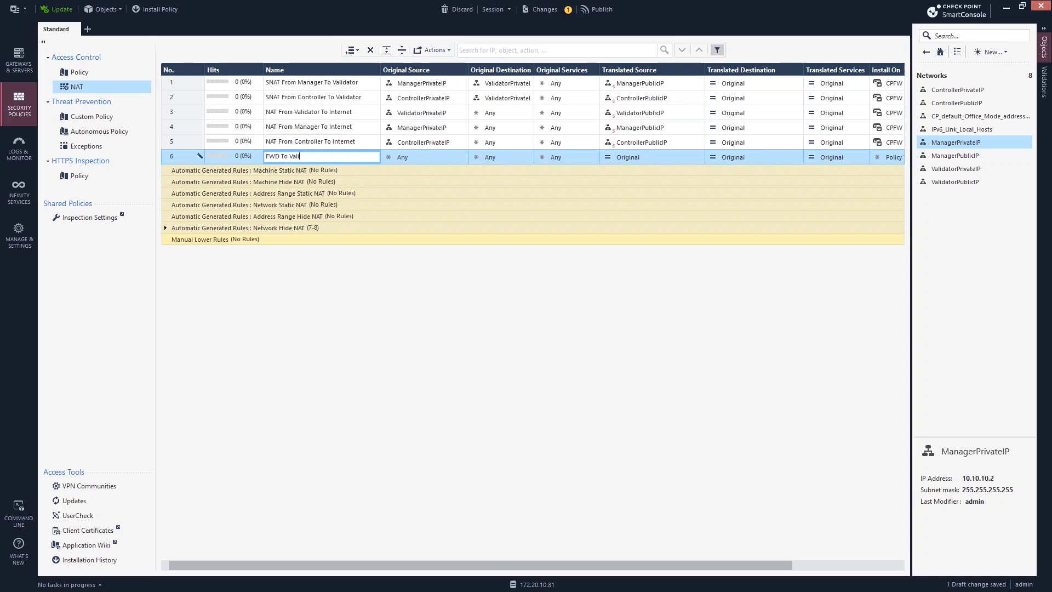
{"action": "type", "text": "To Validator"}
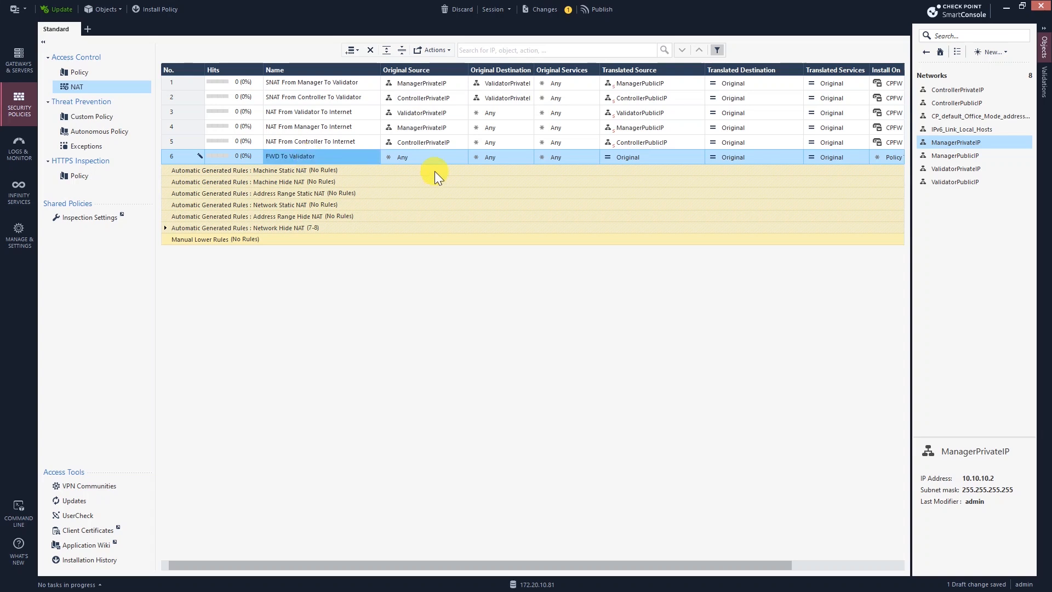
{"action": "left_click", "coordinate": [422, 157]}
Step: Make rule 6 translate original destination ValidatorPublicIP to ValidatorPrivateIP
{"action": "left_click", "coordinate": [462, 156]}
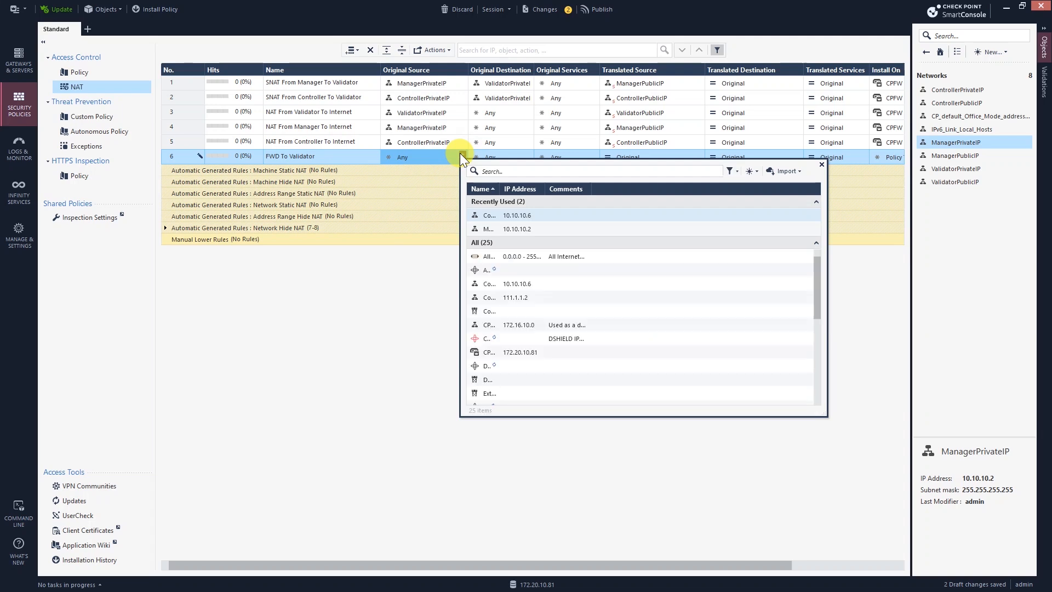
{"action": "left_click", "coordinate": [529, 157]}
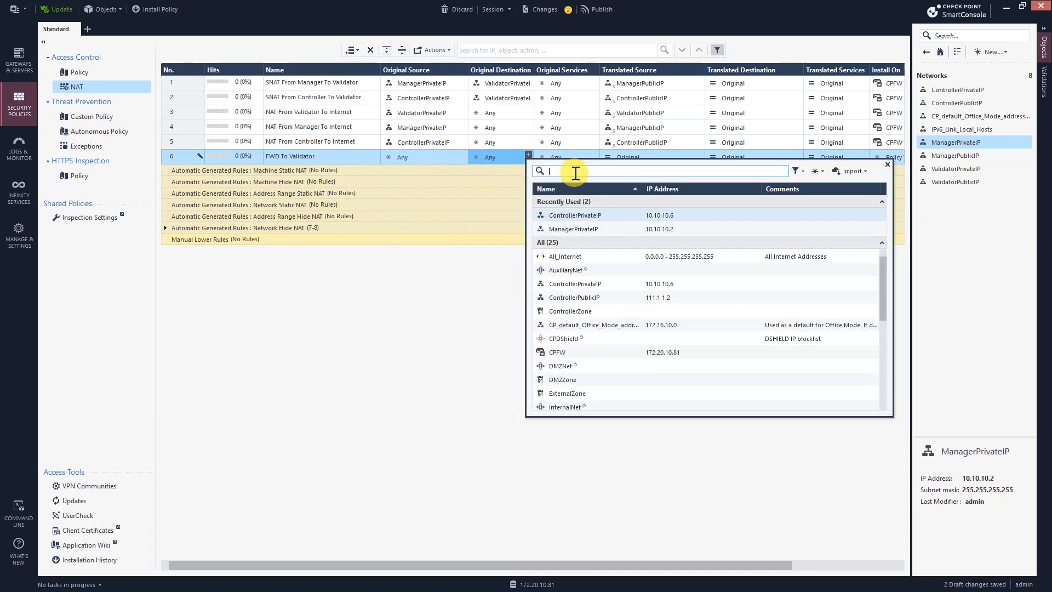
{"action": "type", "text": "vali"}
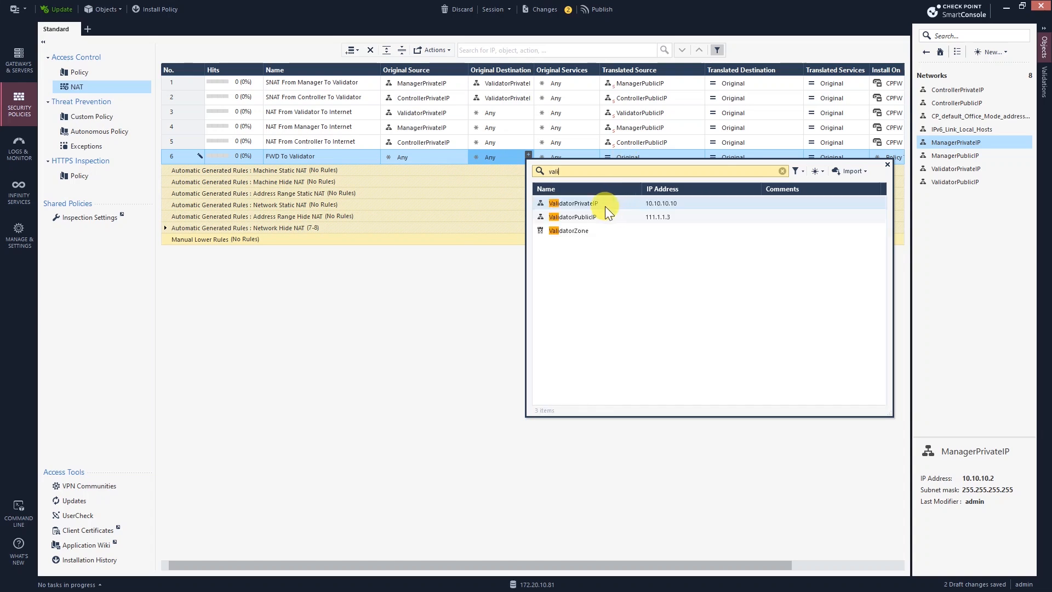
{"action": "double_click", "coordinate": [603, 217]}
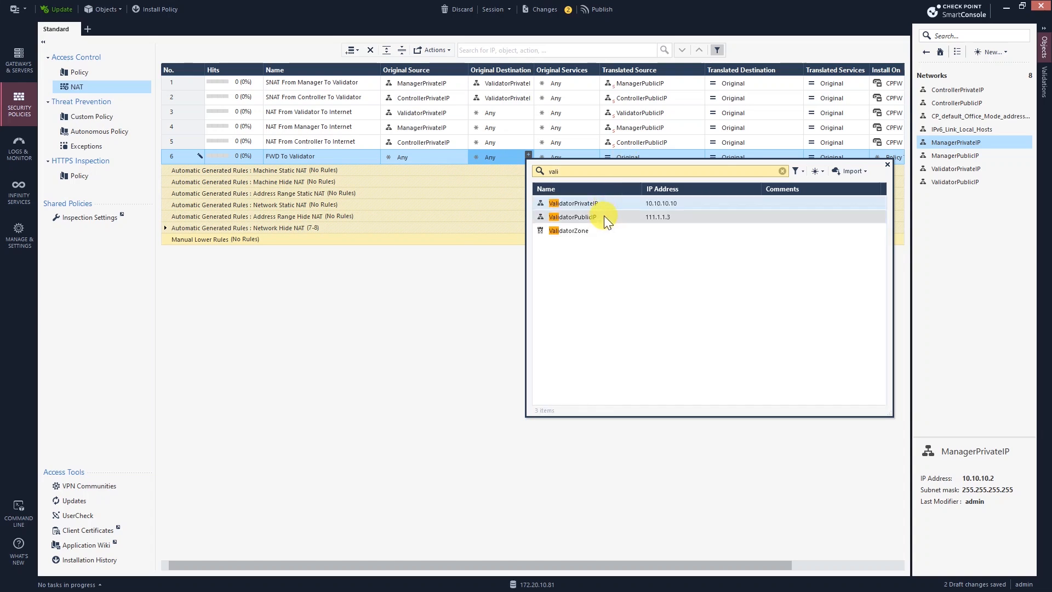
{"action": "left_click", "coordinate": [571, 155]}
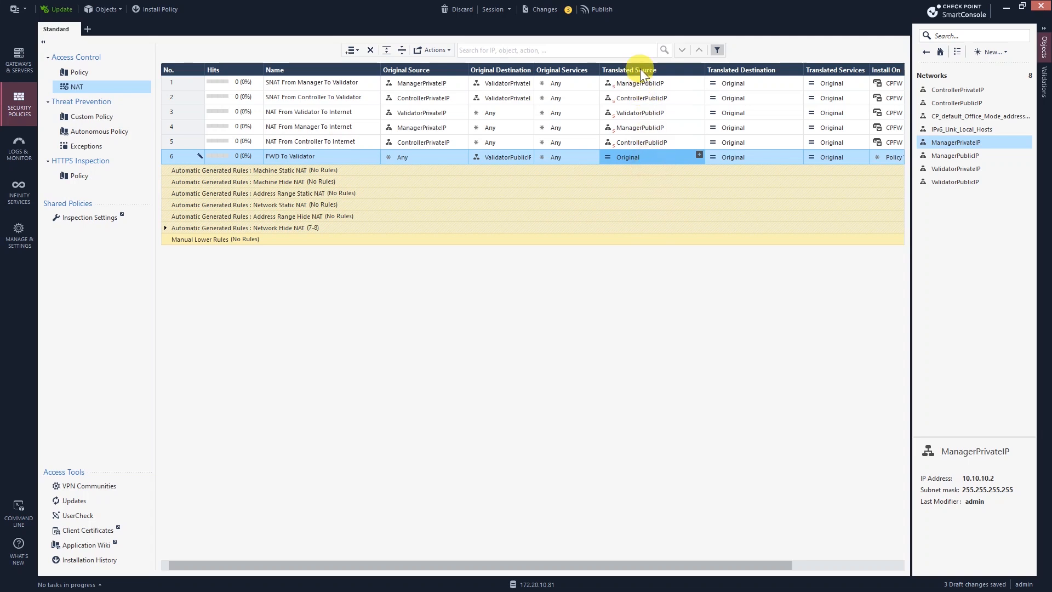
{"action": "left_click", "coordinate": [784, 157]}
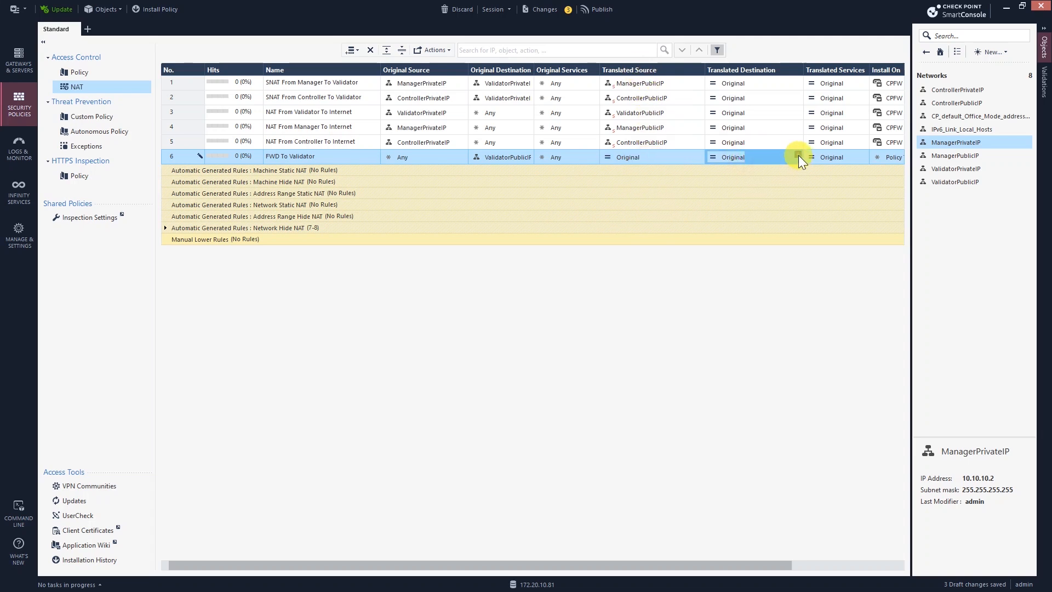
{"action": "left_click", "coordinate": [796, 154]}
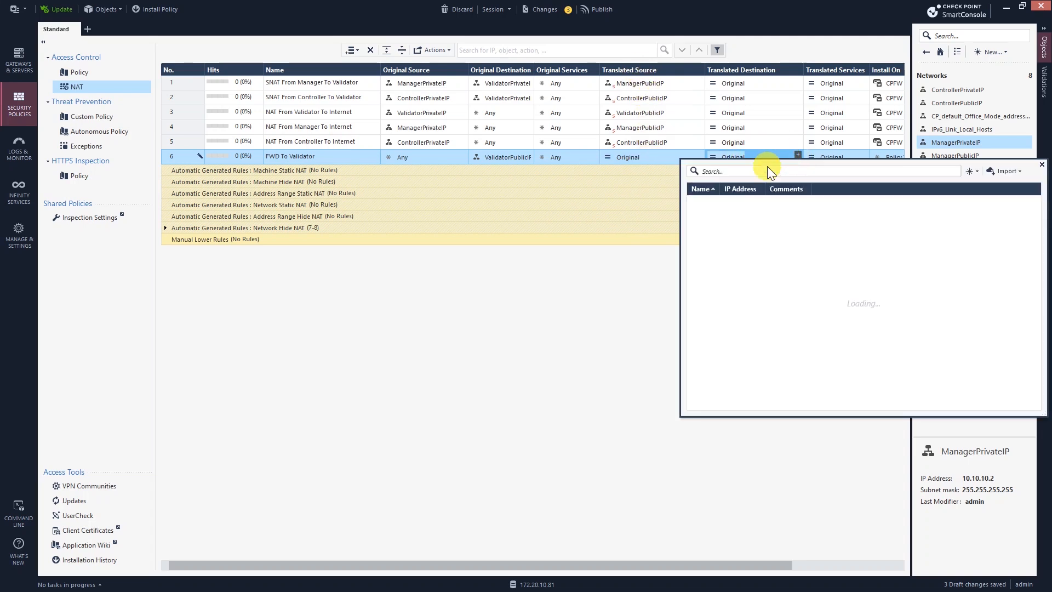
{"action": "left_click", "coordinate": [764, 170]}
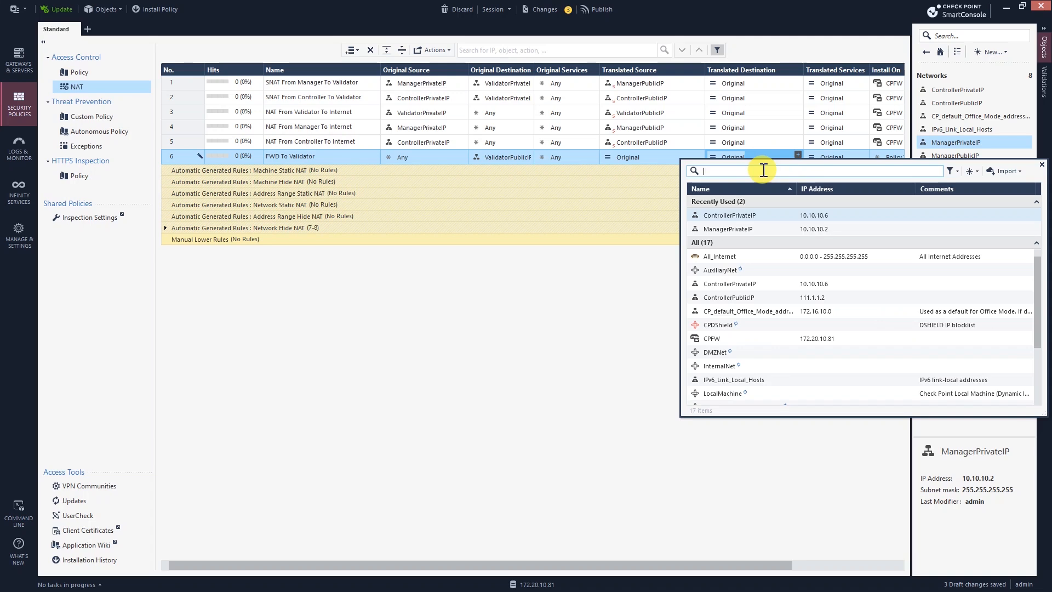
{"action": "type", "text": "vali"}
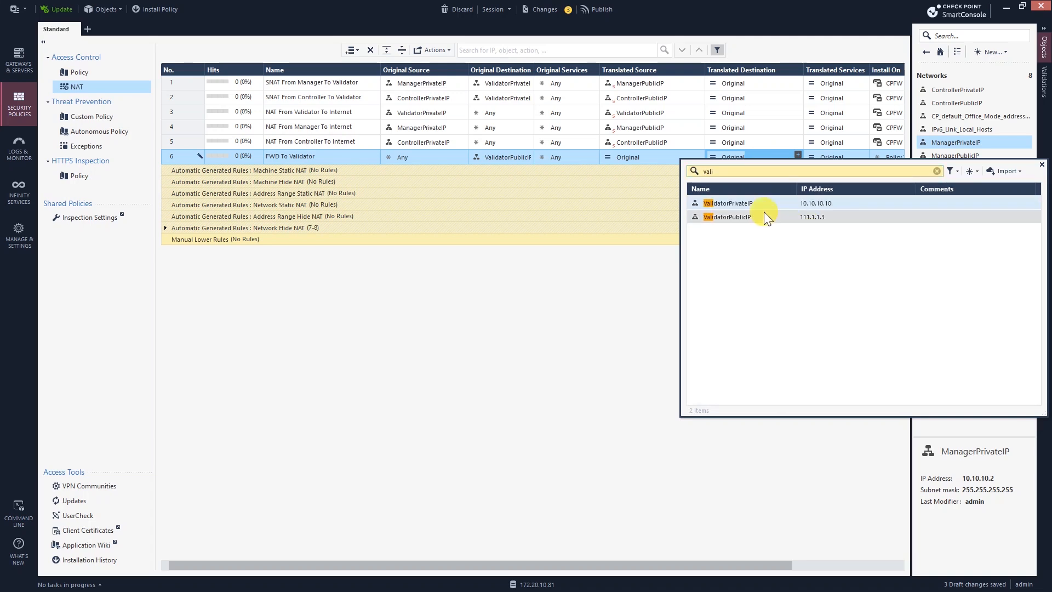
{"action": "left_click", "coordinate": [734, 203]}
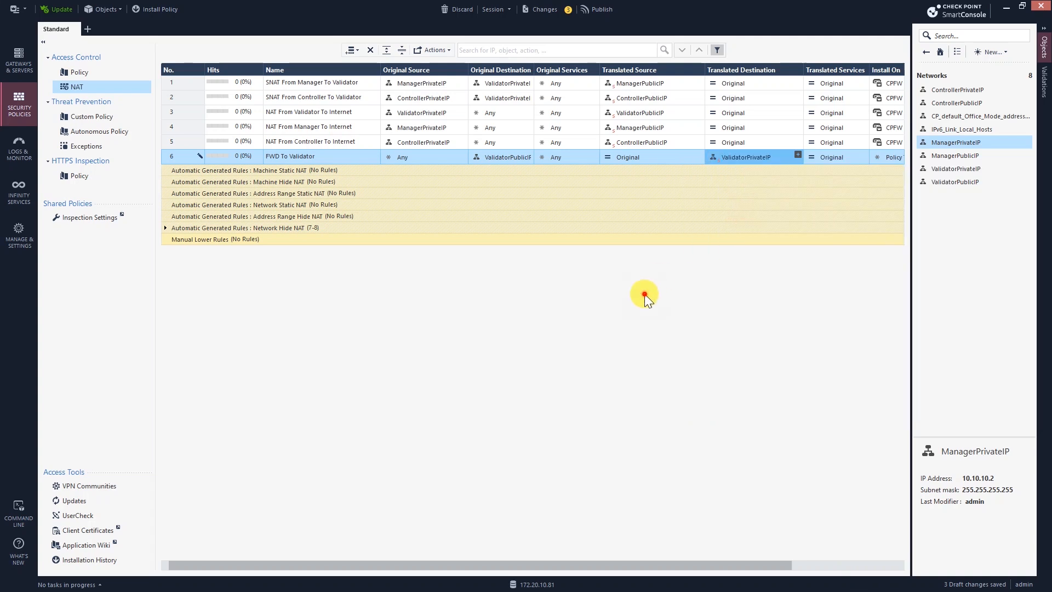
Step: Set rule 6 to install on the CPFW gateway
{"action": "left_click", "coordinate": [883, 160]}
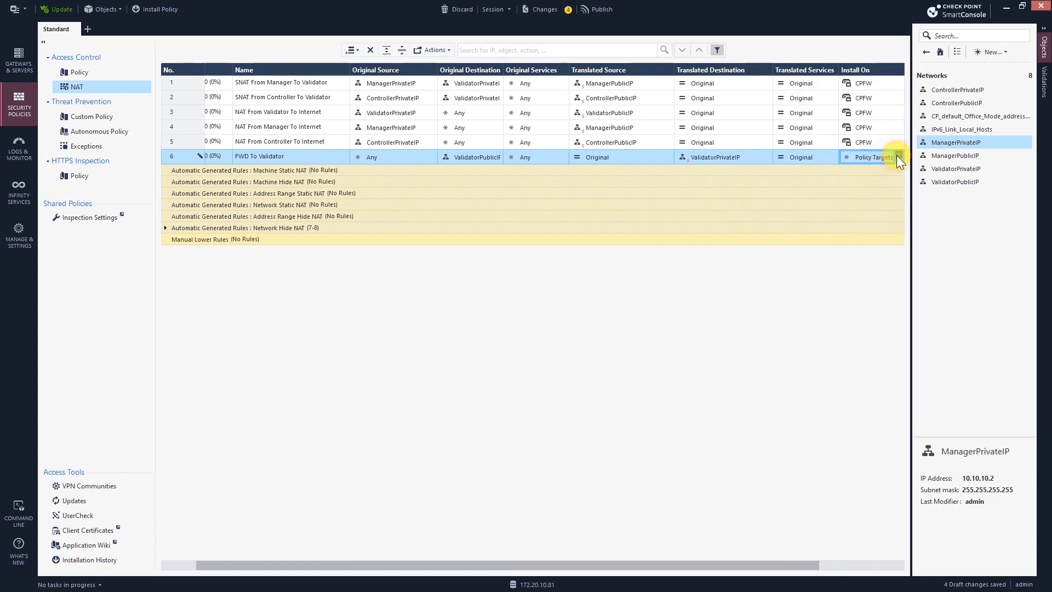
{"action": "left_click", "coordinate": [897, 155]}
{"action": "left_click", "coordinate": [694, 201]}
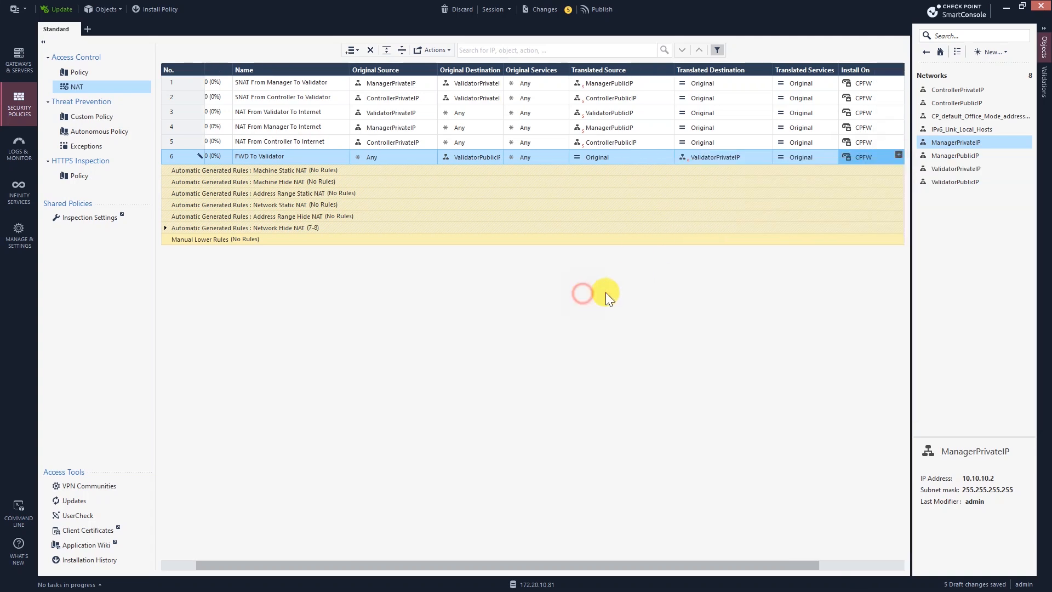
{"action": "left_click_drag", "start_coordinate": [436, 570], "coordinate": [186, 570]}
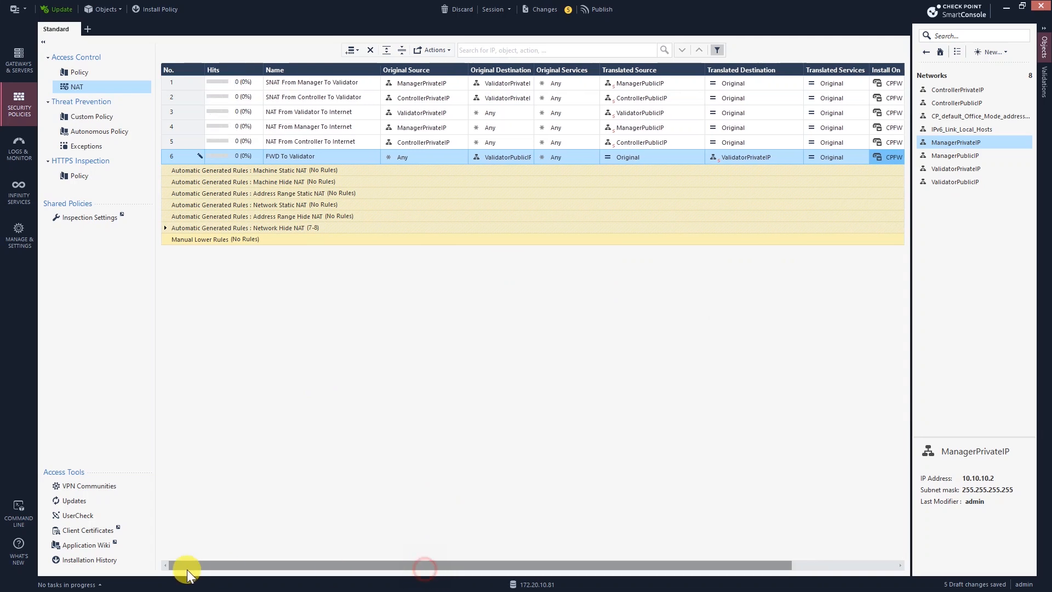
{"action": "left_click", "coordinate": [274, 159]}
Step: Add NAT rule 7 below rule 6 named FWD To Manager
{"action": "left_click", "coordinate": [352, 51]}
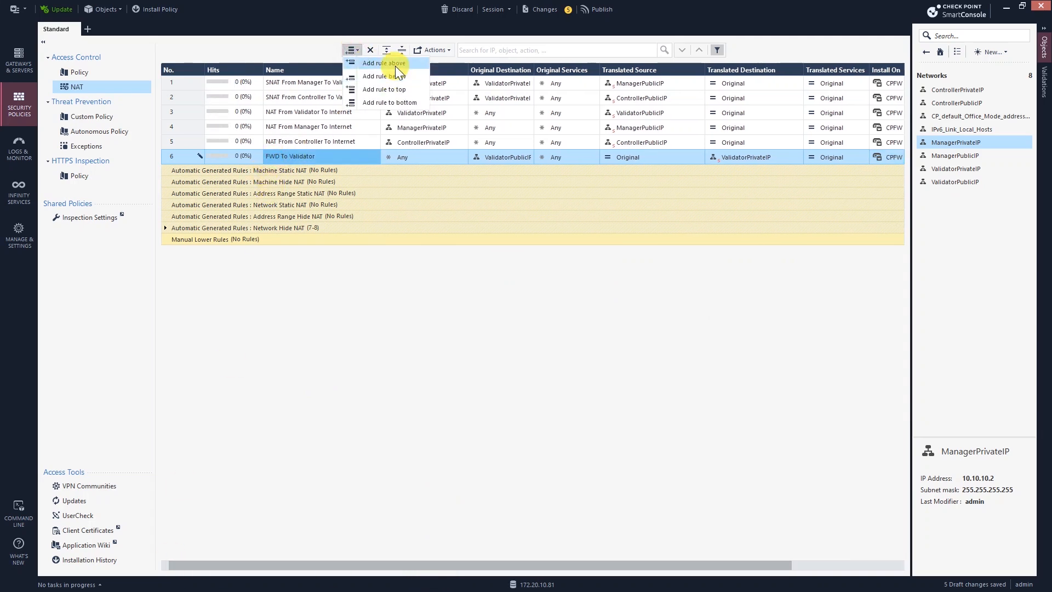
{"action": "left_click", "coordinate": [403, 81]}
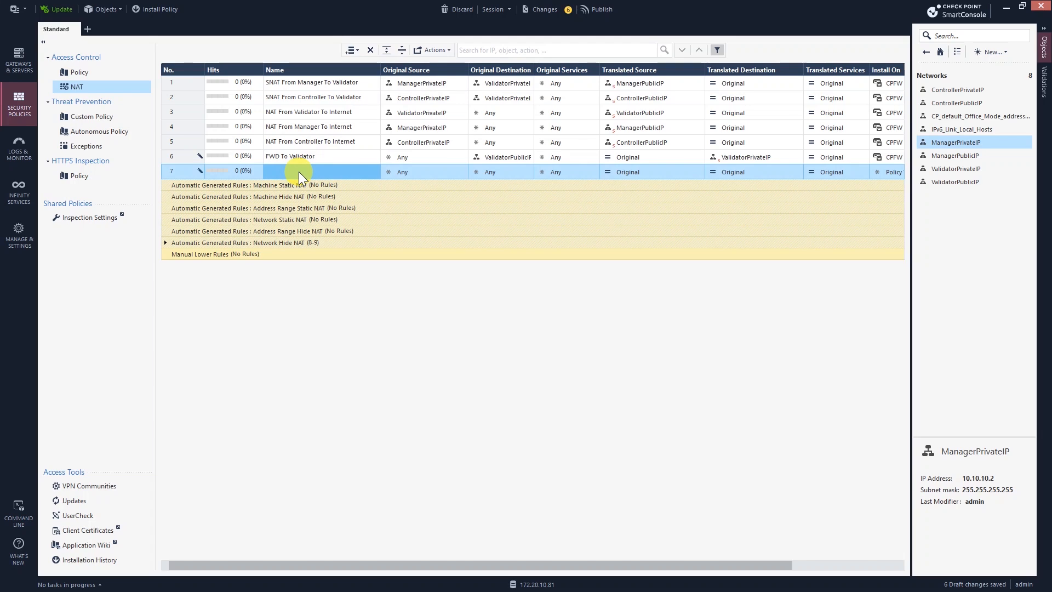
{"action": "double_click", "coordinate": [299, 172]}
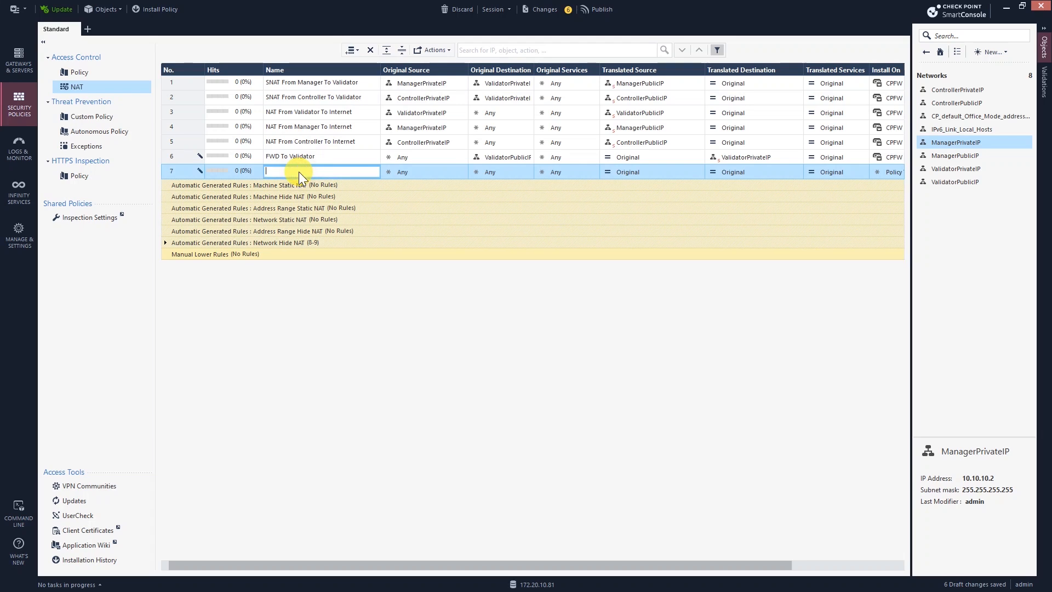
{"action": "type", "text": "F"}
{"action": "type", "text": "DWE"}
{"action": "key", "text": "BackSpace"}
{"action": "key", "text": "BackSpace"}
{"action": "key", "text": "BackSpace"}
{"action": "type", "text": "FWD "}
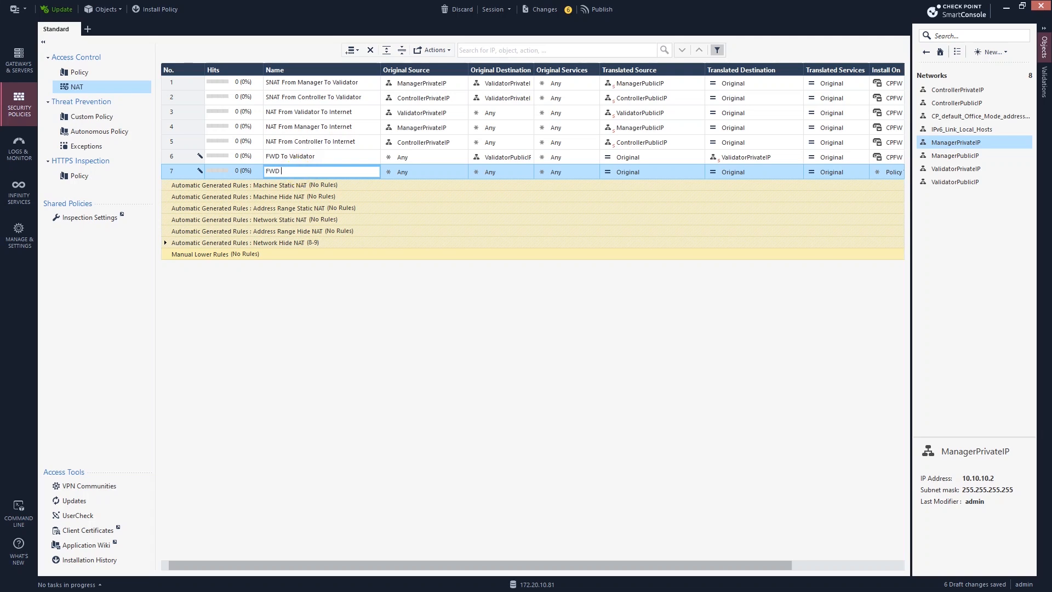
{"action": "type", "text": "To Manager"}
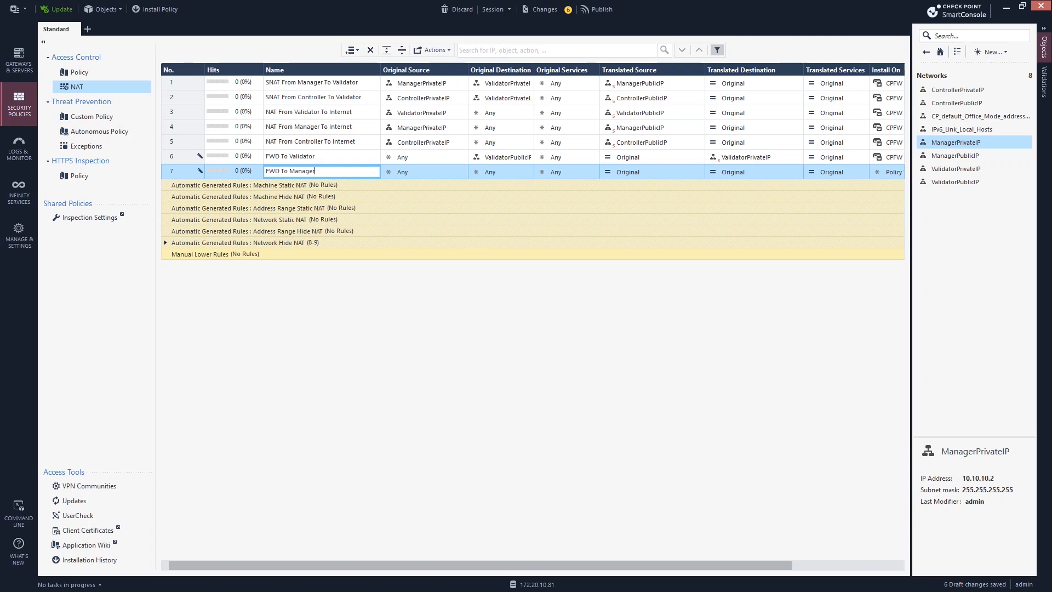
{"action": "left_click", "coordinate": [496, 172]}
Step: Make rule 7 translate destination ManagerPublicIP to ManagerPrivateIP
{"action": "left_click", "coordinate": [530, 169]}
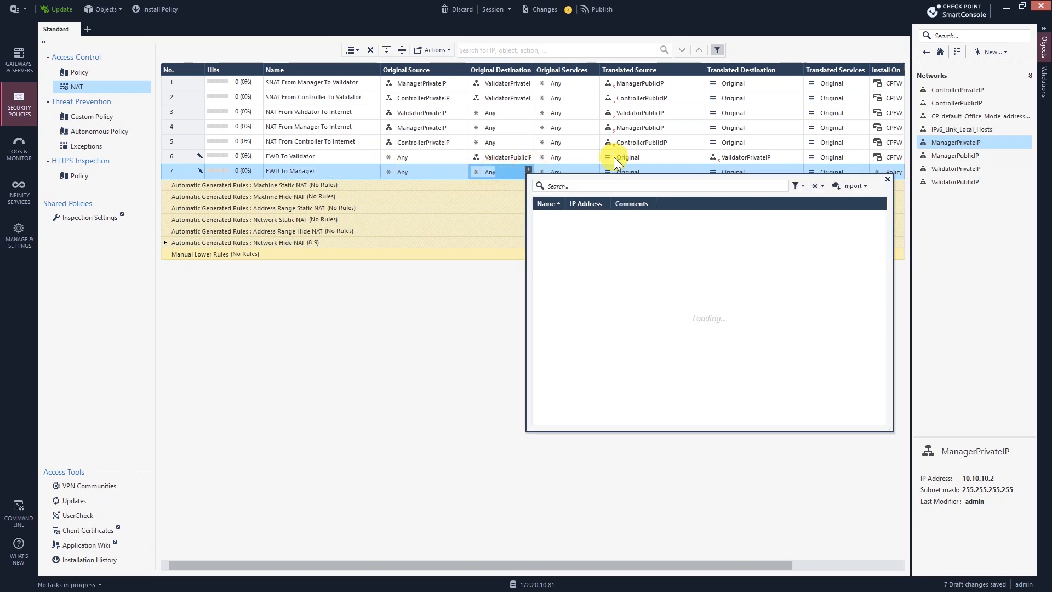
{"action": "type", "text": "mana"}
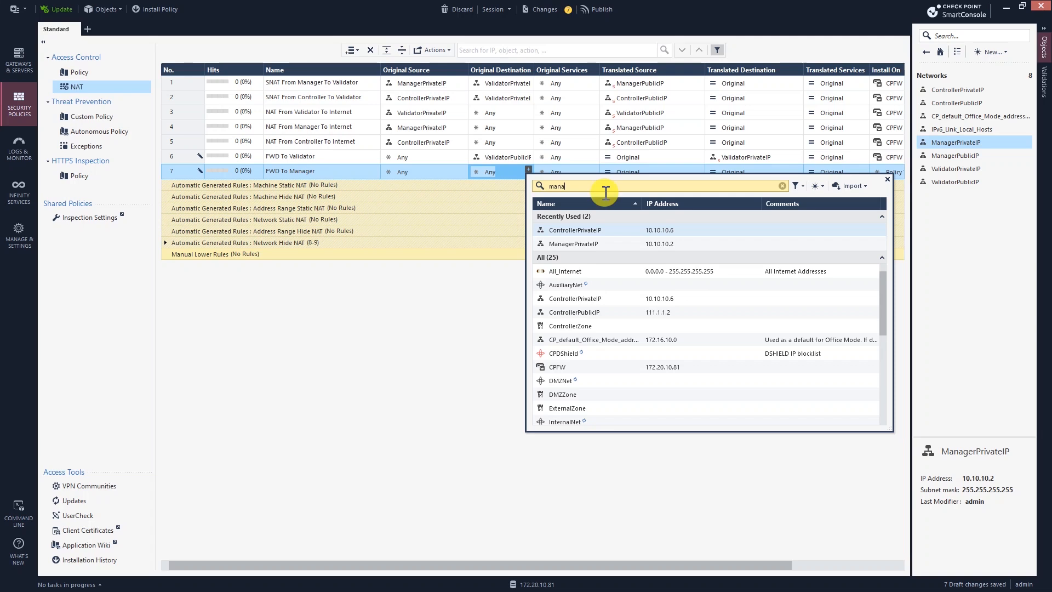
{"action": "left_click", "coordinate": [539, 271]}
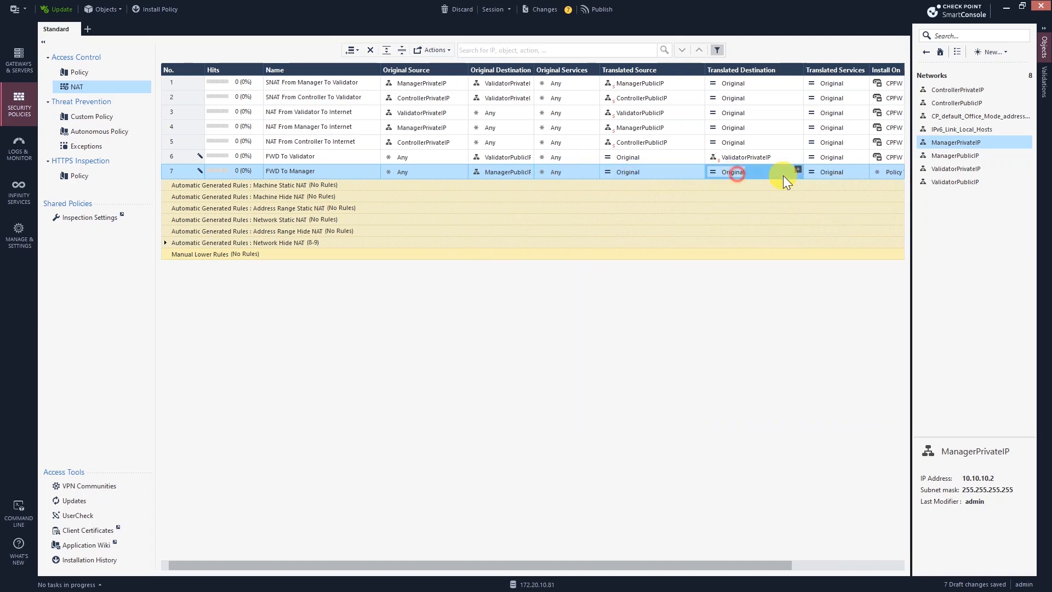
{"action": "left_click", "coordinate": [797, 170]}
{"action": "left_click", "coordinate": [797, 173]}
{"action": "left_click", "coordinate": [795, 176]}
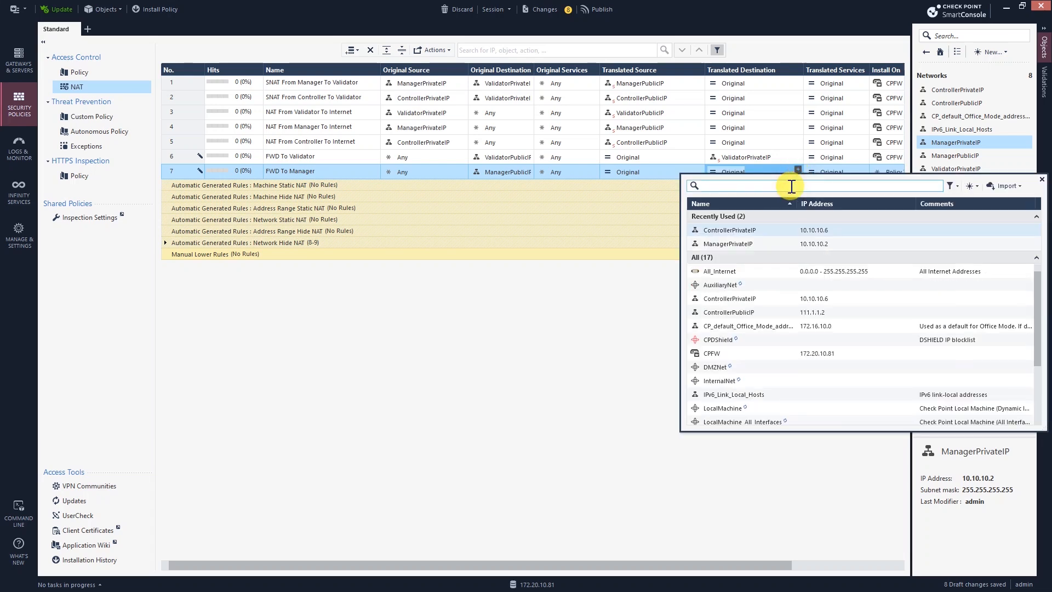
{"action": "type", "text": "pri"}
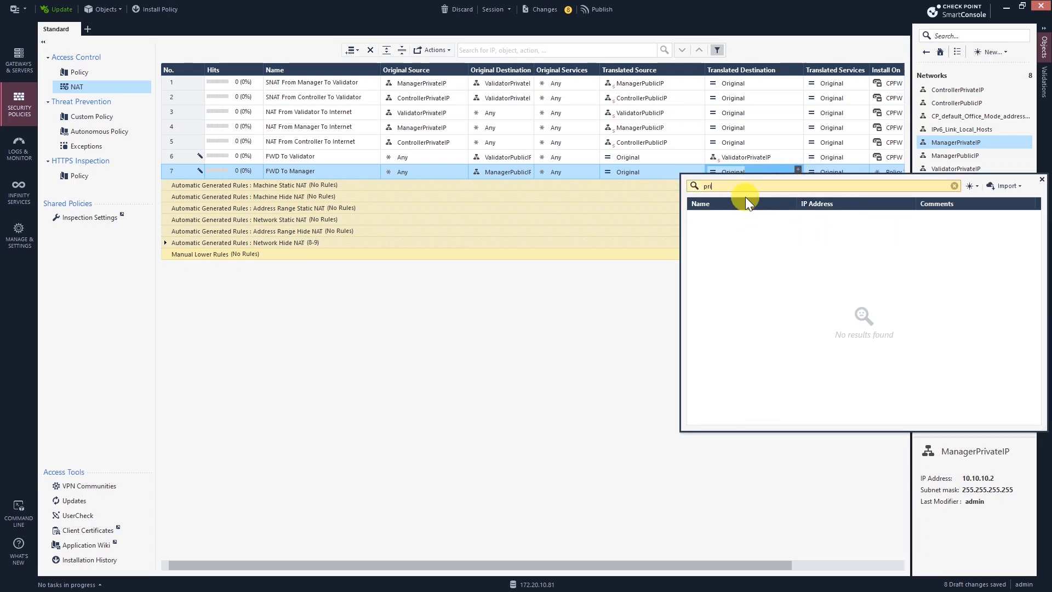
{"action": "key", "text": "BackSpace"}
{"action": "key", "text": "BackSpace"}
{"action": "key", "text": "BackSpace"}
{"action": "type", "text": "mana"}
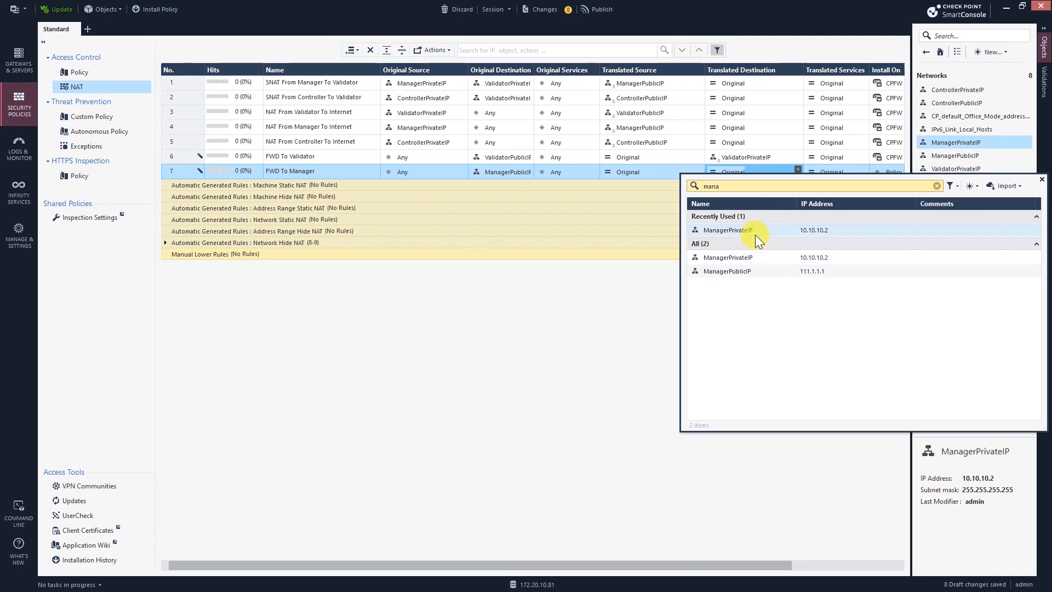
{"action": "left_click", "coordinate": [742, 233]}
Step: Set rule 7 to install on the CPFW gateway
{"action": "left_click", "coordinate": [889, 173]}
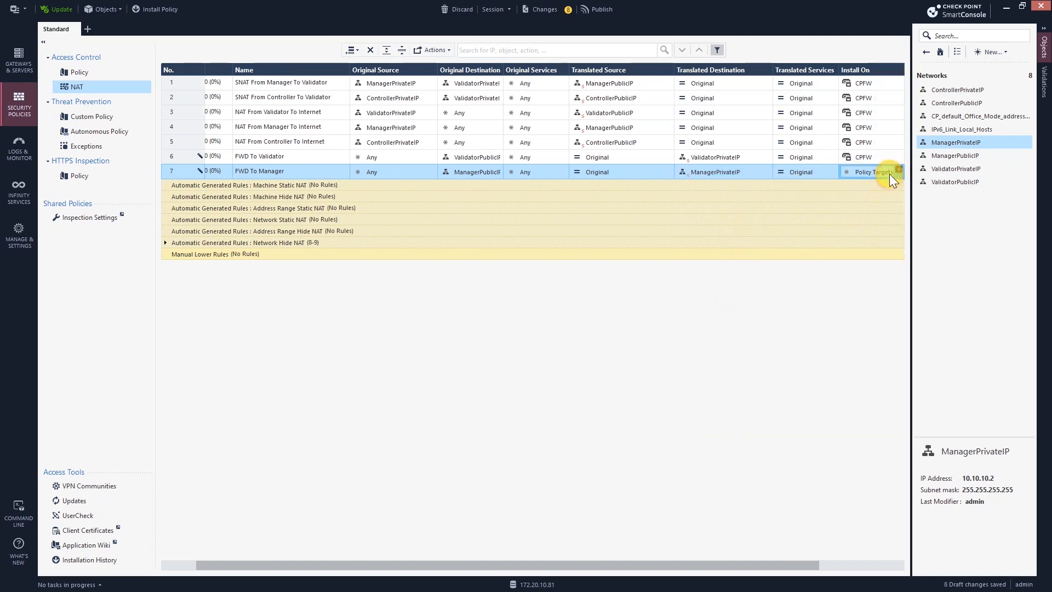
{"action": "left_click", "coordinate": [899, 169]}
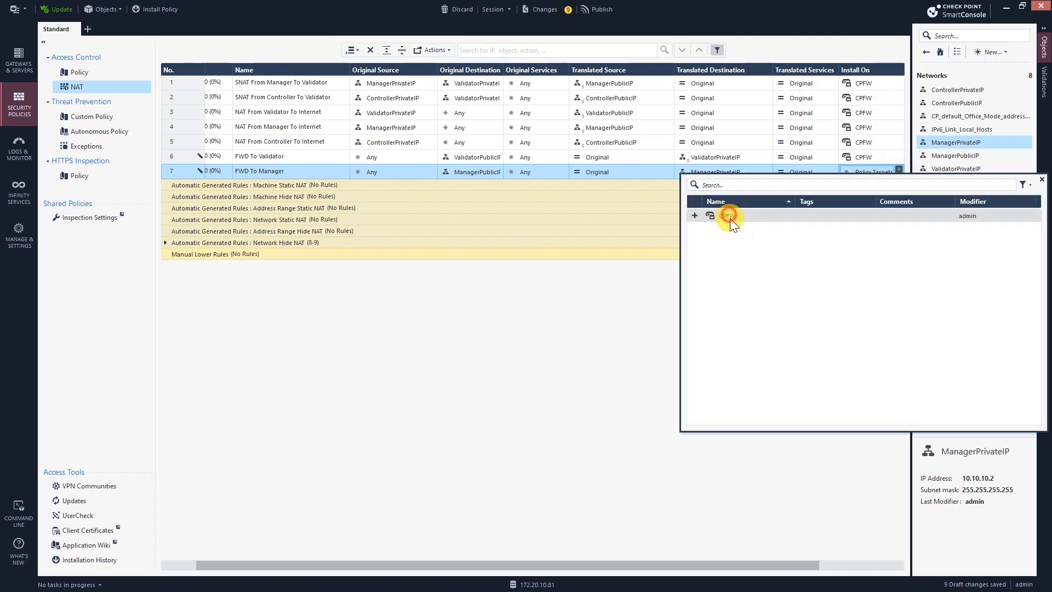
{"action": "left_click", "coordinate": [729, 216]}
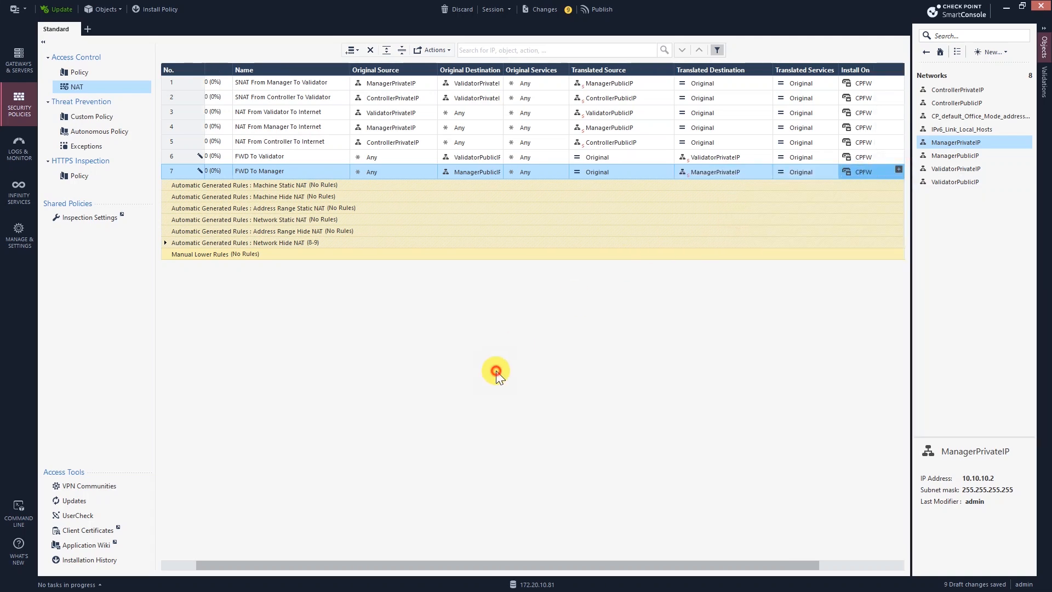
Step: Add NAT rule 8 below rule 7 named FWD To Controller
{"action": "left_click", "coordinate": [350, 52]}
{"action": "left_click", "coordinate": [384, 75]}
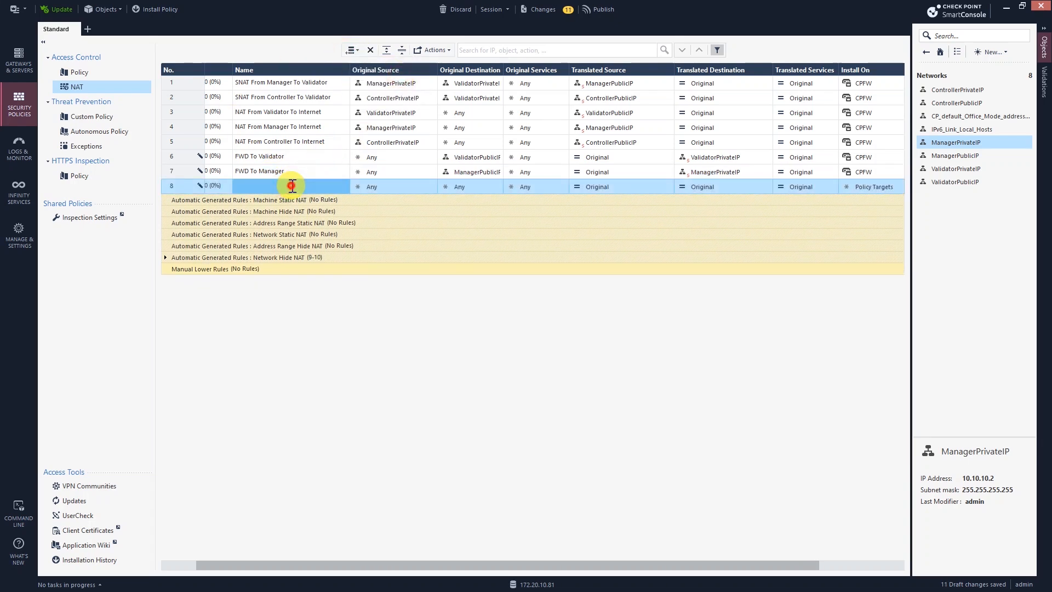
{"action": "double_click", "coordinate": [291, 186]}
{"action": "type", "text": "FWD To M"}
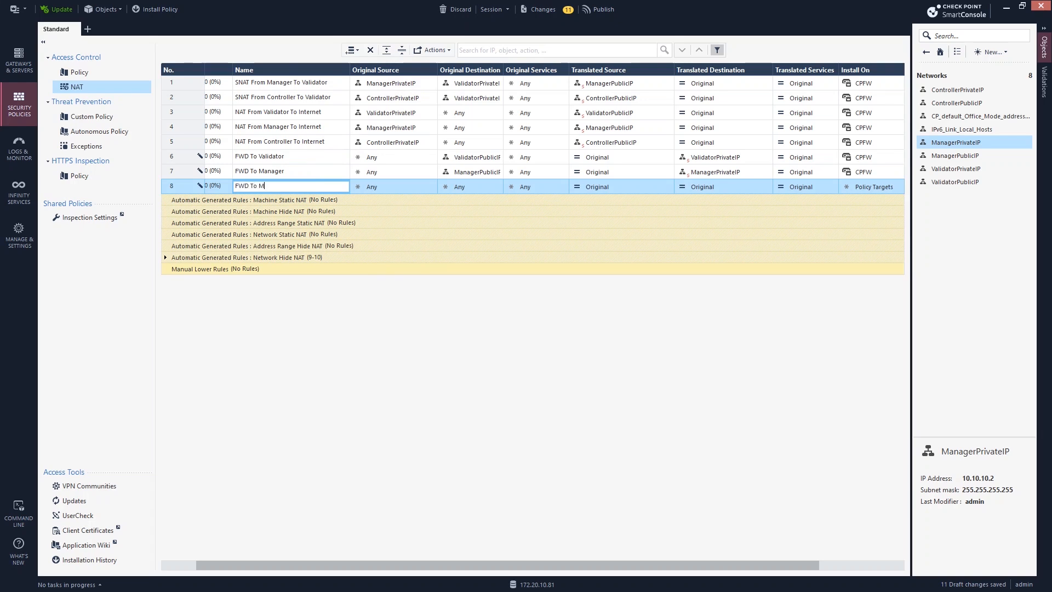
{"action": "key", "text": "BackSpace"}
{"action": "type", "text": "Controller"}
{"action": "left_click", "coordinate": [463, 186]}
Step: Make rule 8 translate destination ControllerPublicIP to ControllerPrivateIP
{"action": "left_click", "coordinate": [498, 184]}
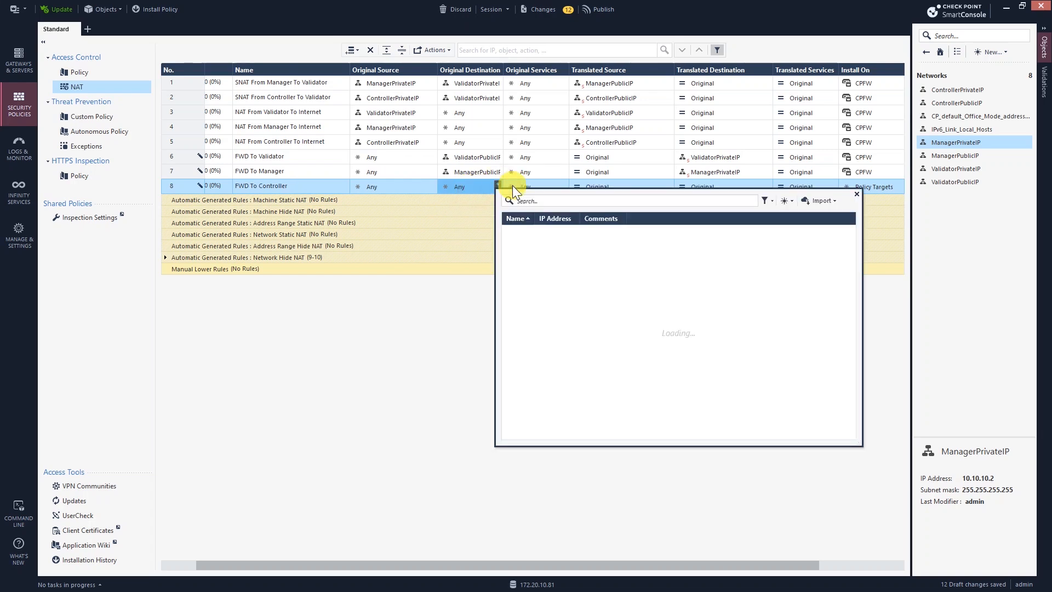
{"action": "left_click", "coordinate": [548, 201]}
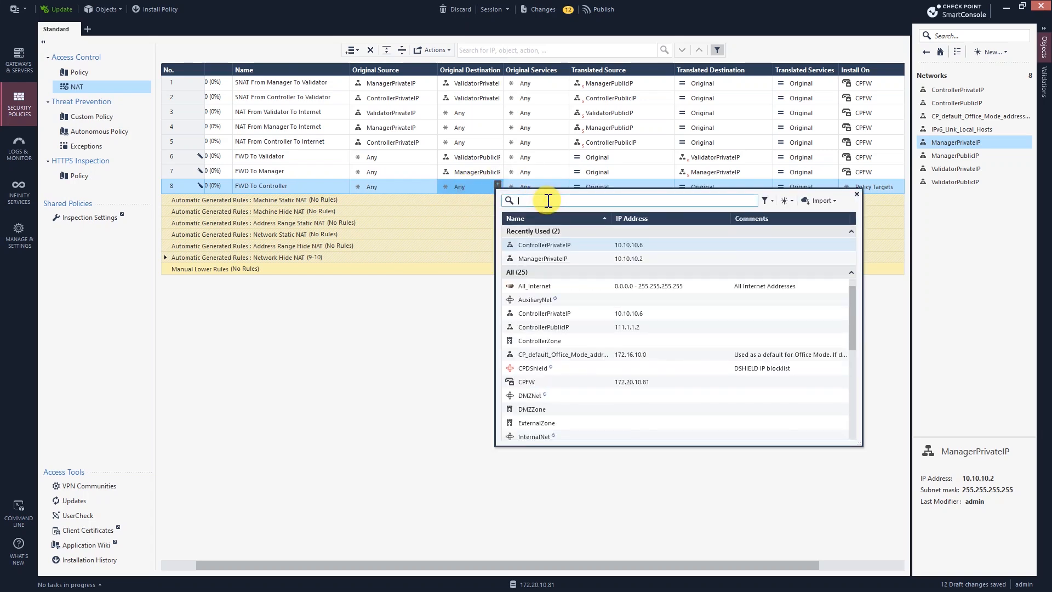
{"action": "type", "text": "control"}
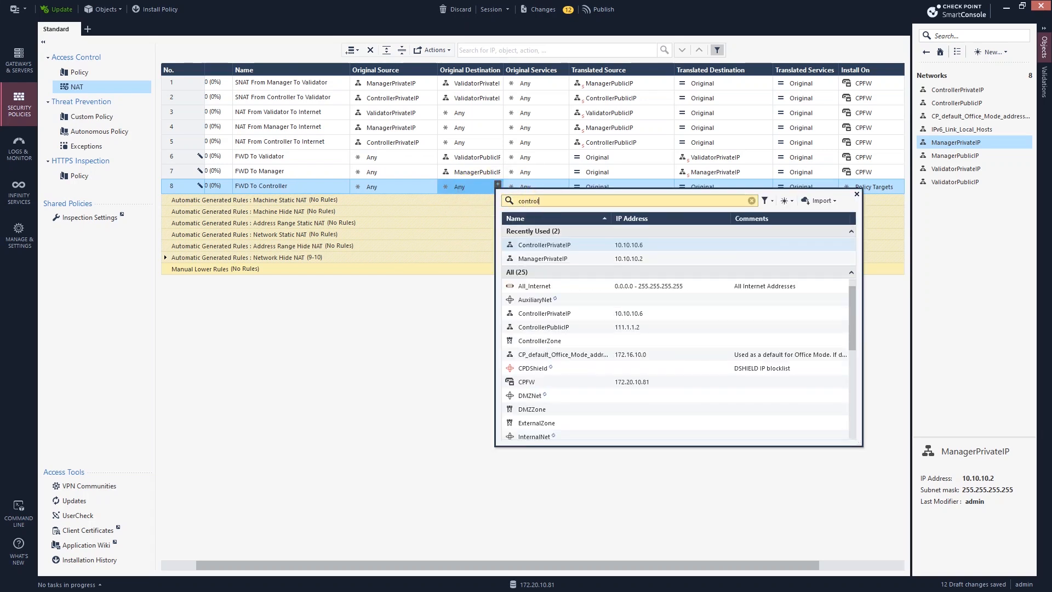
{"action": "left_click", "coordinate": [508, 285]}
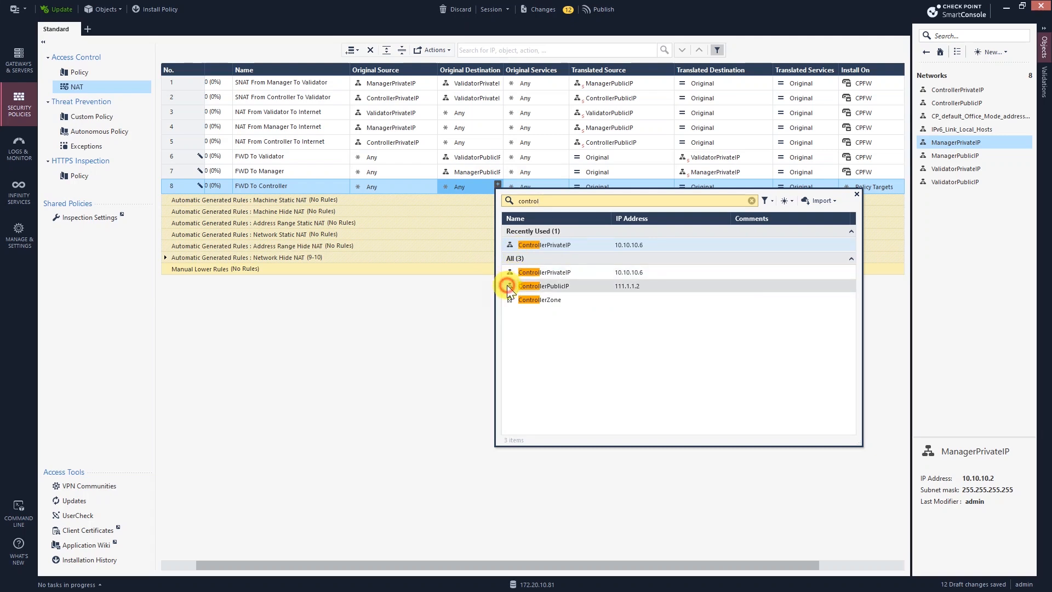
{"action": "left_click", "coordinate": [767, 184]}
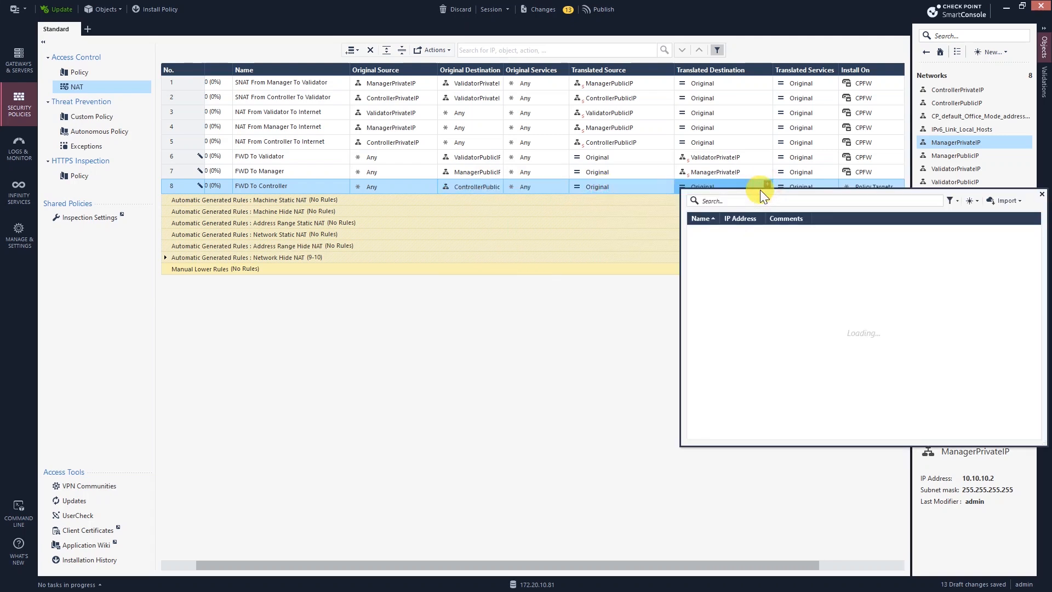
{"action": "left_click", "coordinate": [735, 202]}
{"action": "type", "text": "controll"}
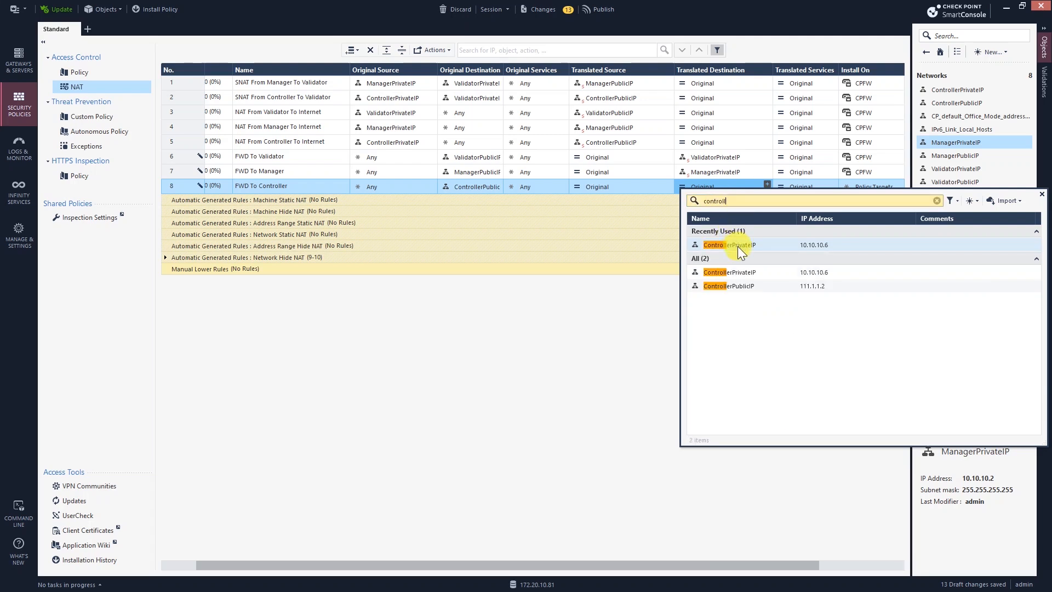
{"action": "left_click", "coordinate": [749, 245]}
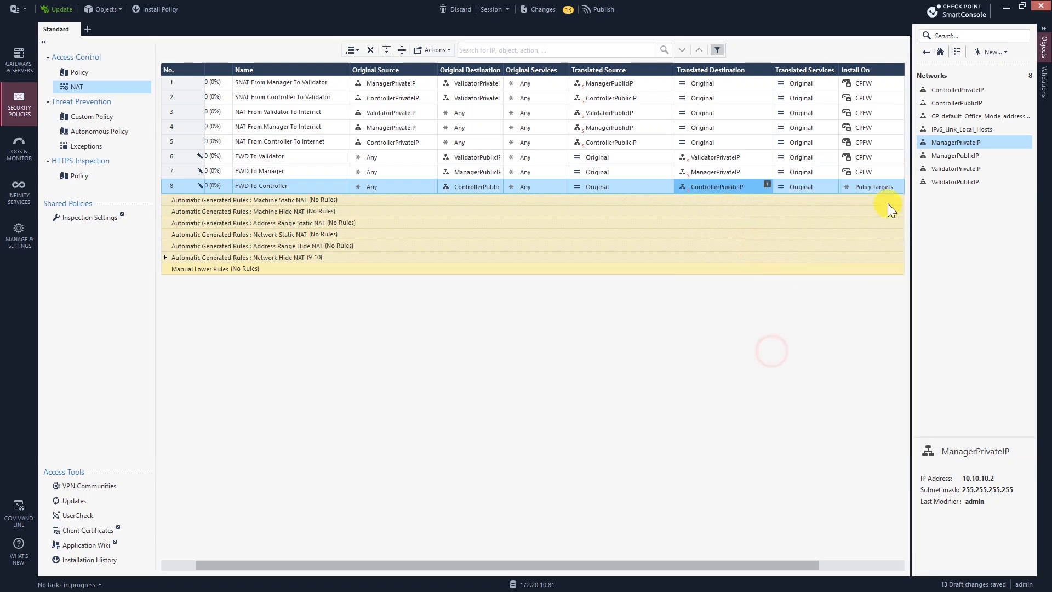
Step: Set rule 8 to install on the CPFW gateway
{"action": "left_click", "coordinate": [893, 187]}
{"action": "left_click", "coordinate": [898, 184]}
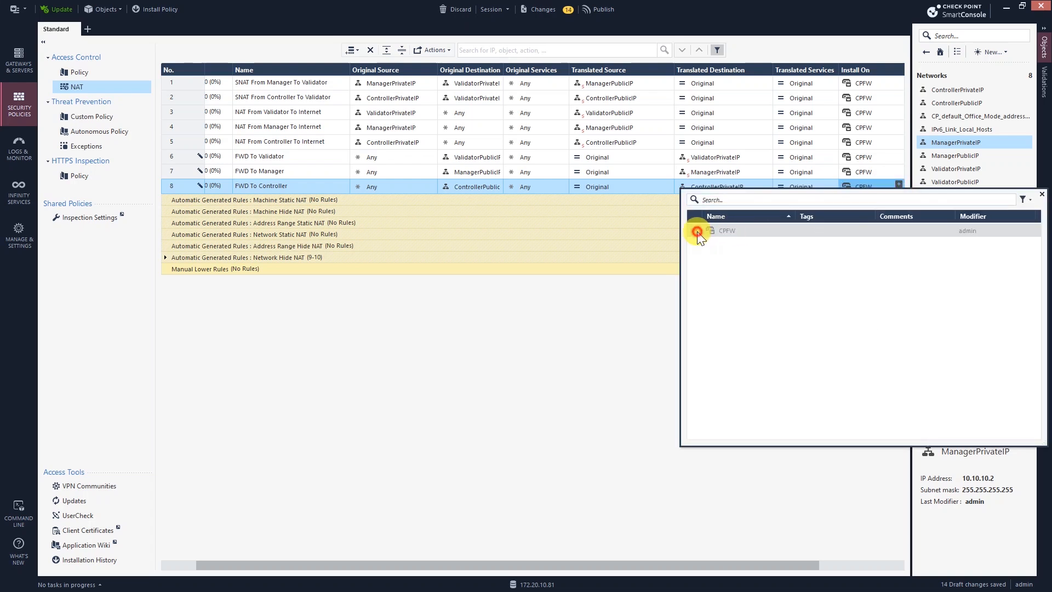
{"action": "left_click", "coordinate": [718, 230]}
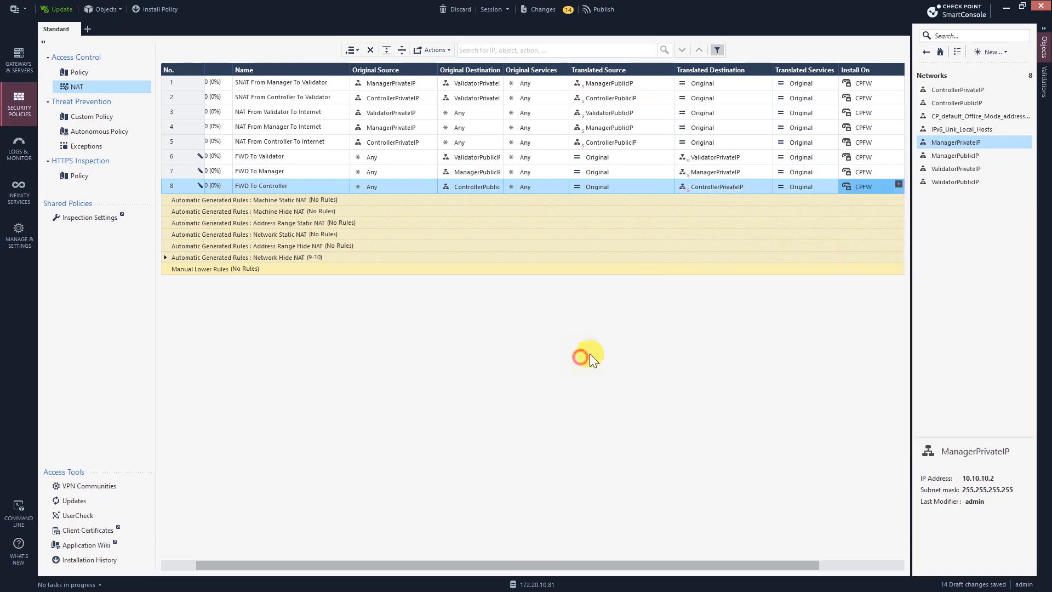
Step: Add access control rule 5 below rule 4 named FWD To Validator
{"action": "left_click", "coordinate": [109, 76]}
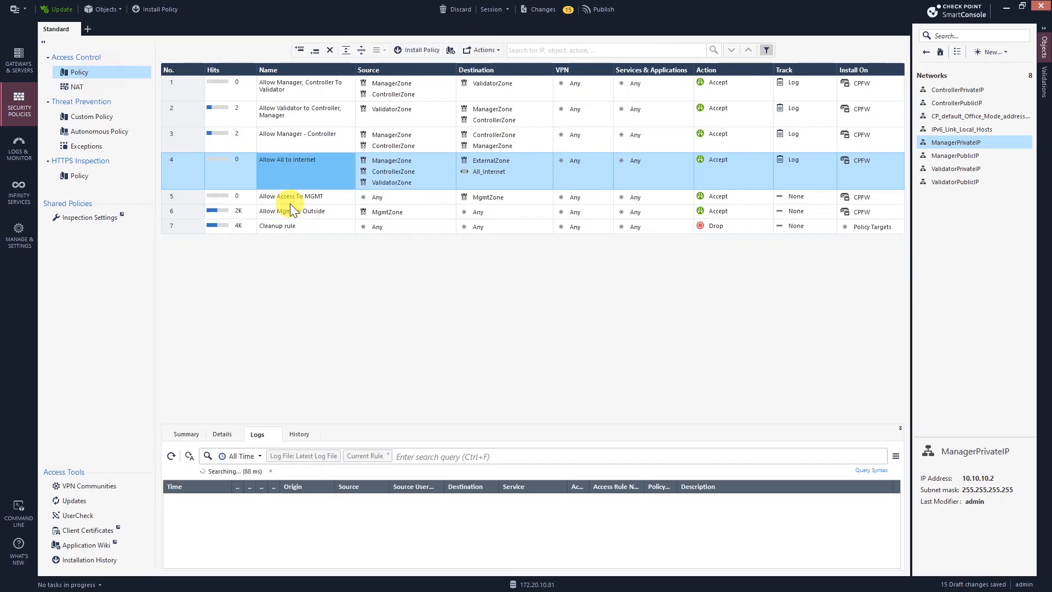
{"action": "left_click", "coordinate": [315, 51]}
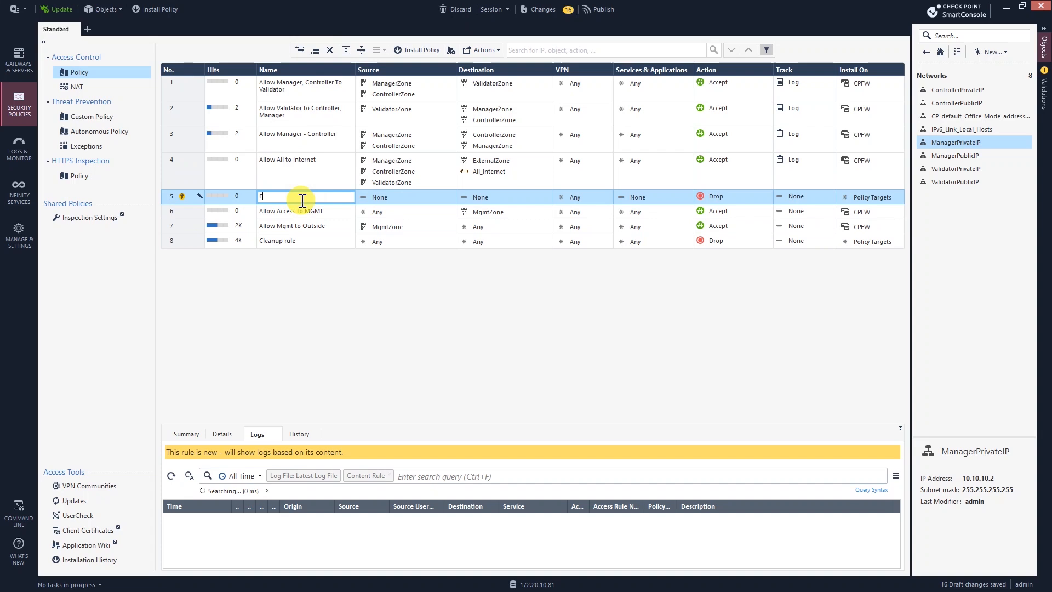
{"action": "type", "text": "F"}
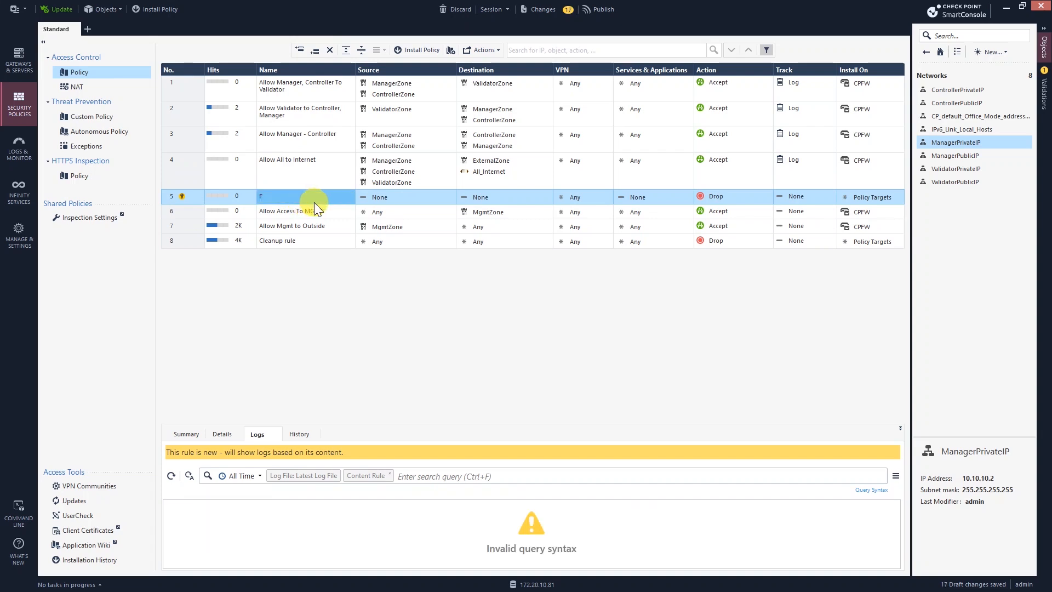
{"action": "left_click", "coordinate": [314, 202]}
{"action": "type", "text": "WD"}
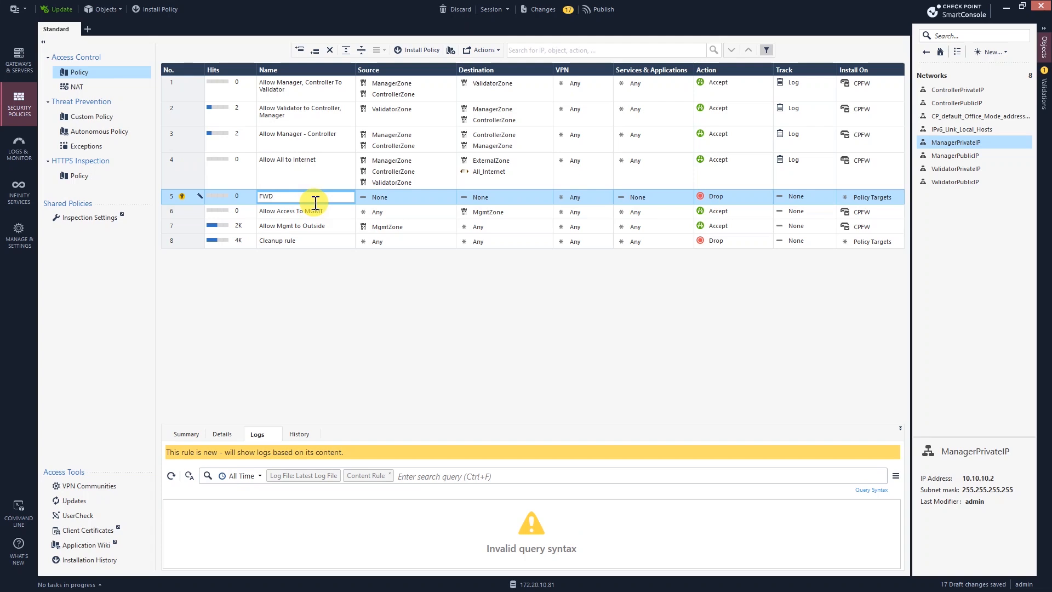
{"action": "type", "text": " To Validator"}
{"action": "left_click", "coordinate": [396, 201]}
Step: Set rule 5's source to ExternalZone and destination to ValidatorPublicIP
{"action": "left_click", "coordinate": [450, 196]}
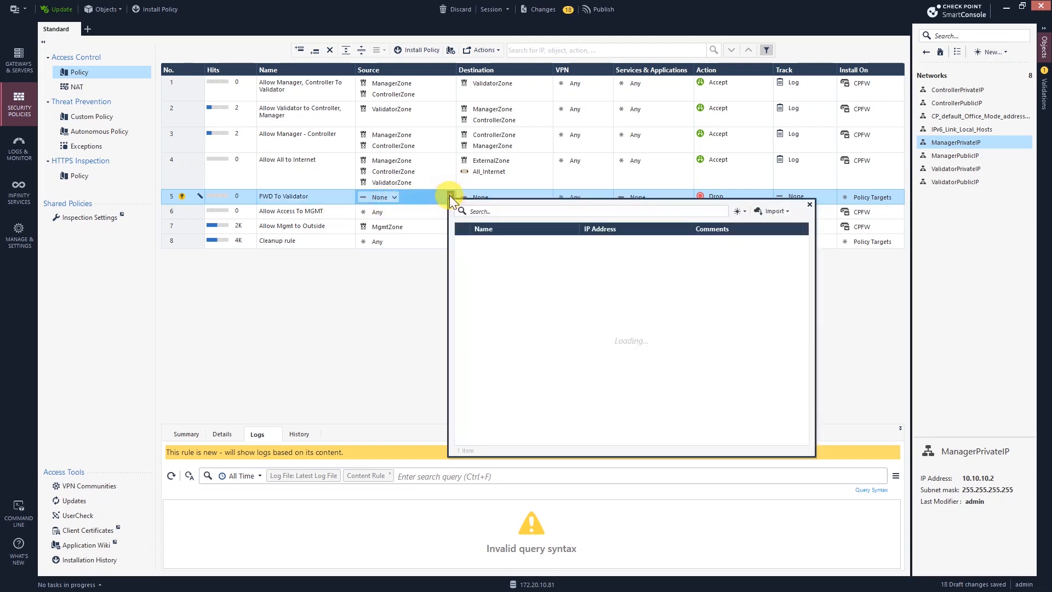
{"action": "type", "text": "exter"}
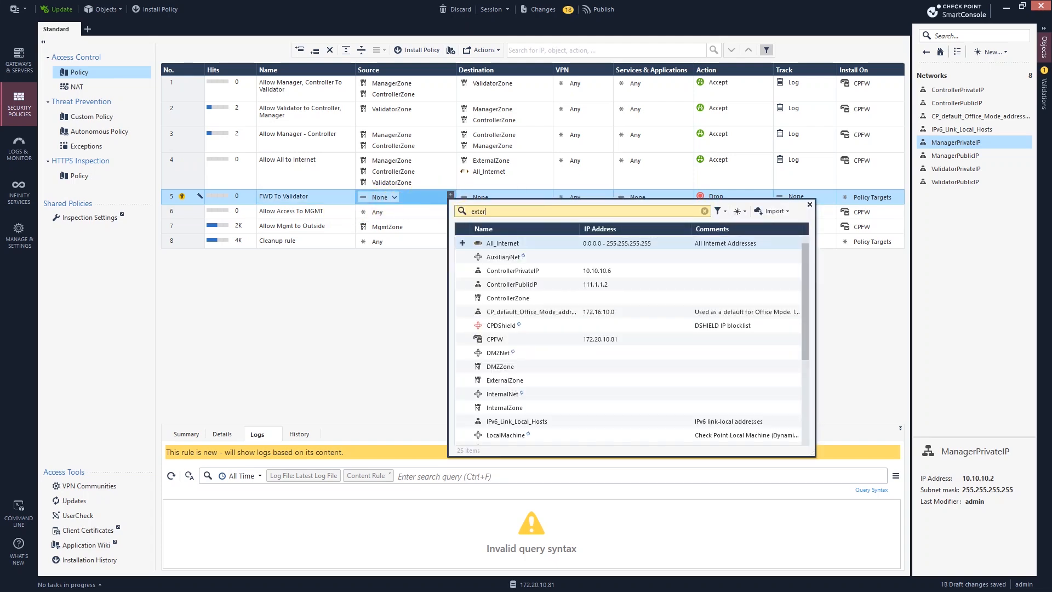
{"action": "left_click", "coordinate": [463, 243]}
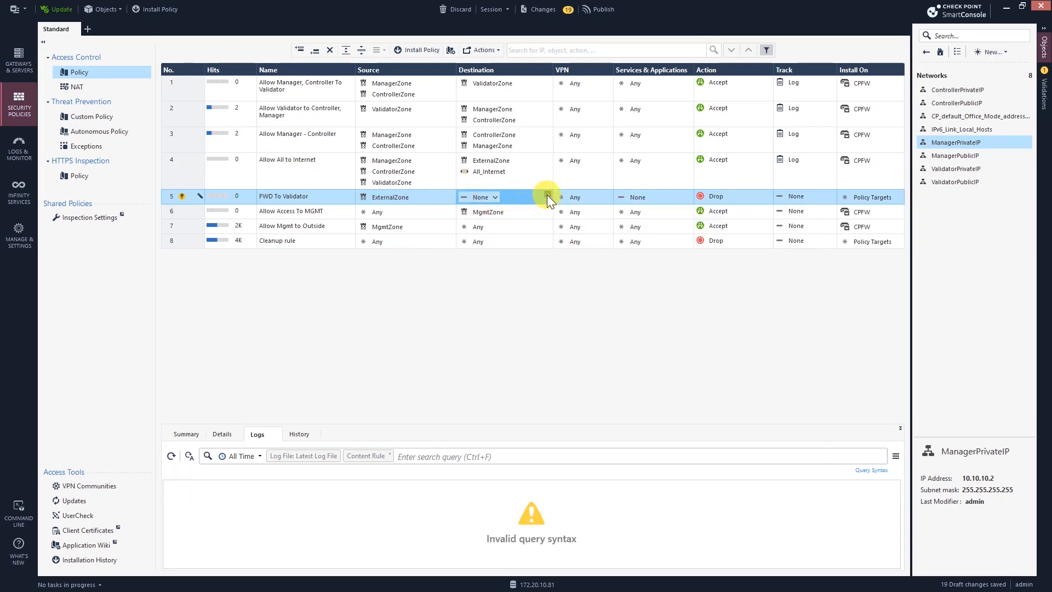
{"action": "left_click", "coordinate": [547, 196]}
{"action": "type", "text": "pub"}
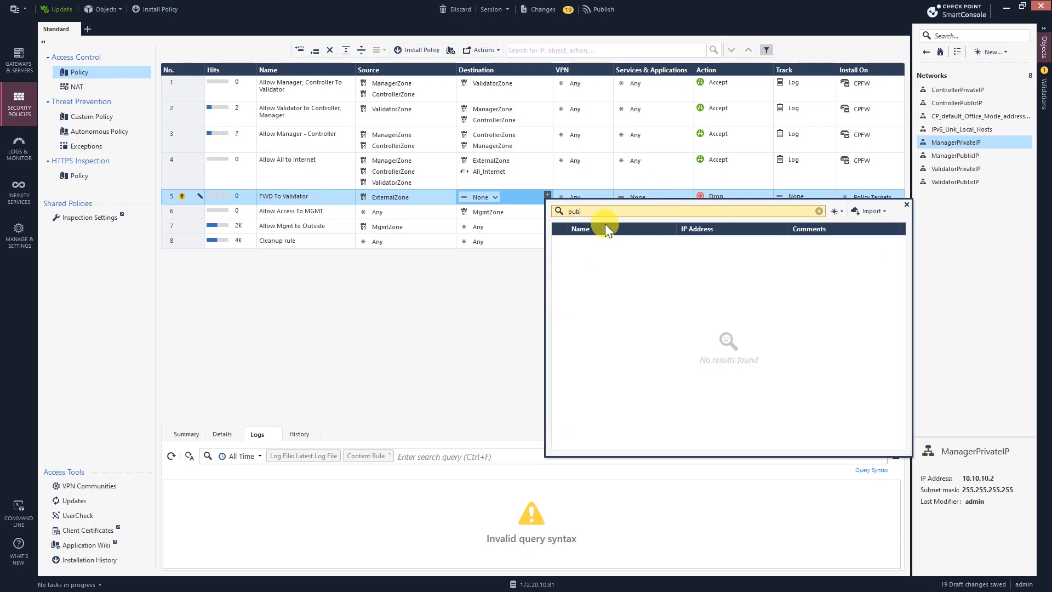
{"action": "key", "text": "BackSpace"}
{"action": "key", "text": "BackSpace"}
{"action": "key", "text": "BackSpace"}
{"action": "type", "text": "va"}
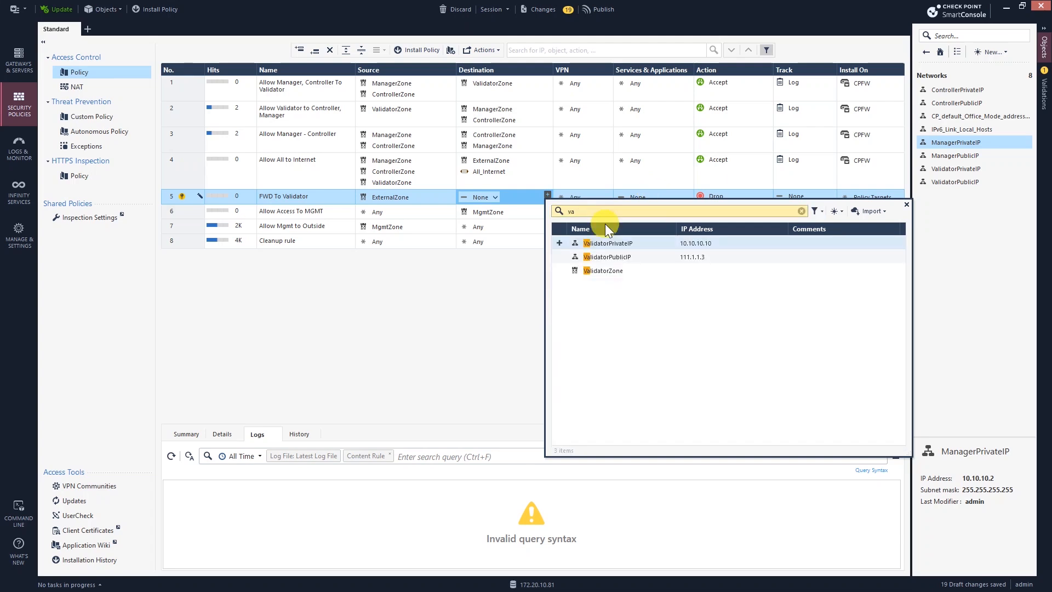
{"action": "type", "text": "l"}
{"action": "left_click", "coordinate": [596, 256]}
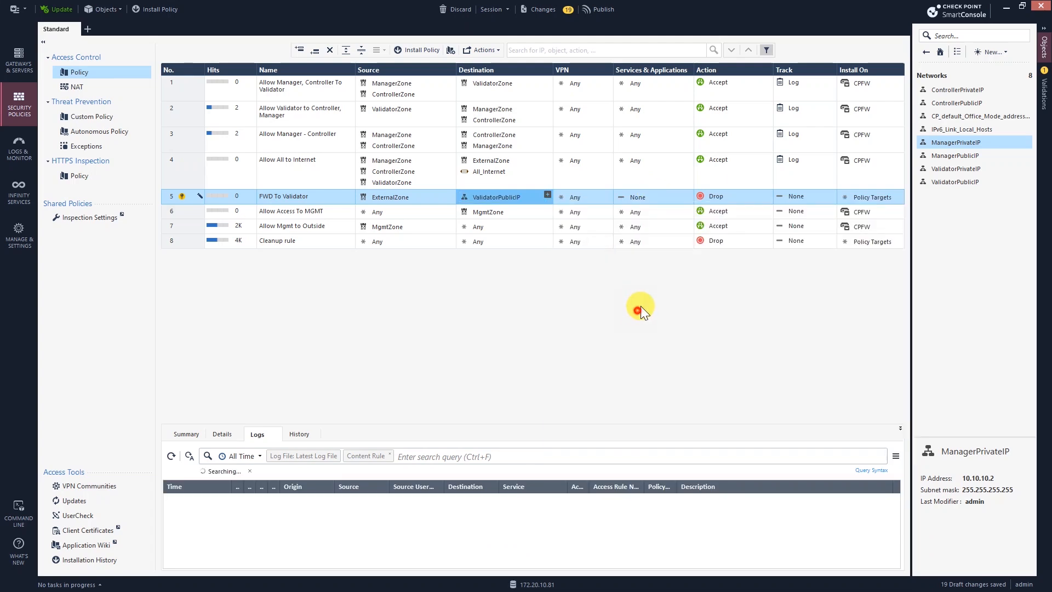
{"action": "left_click", "coordinate": [582, 197]}
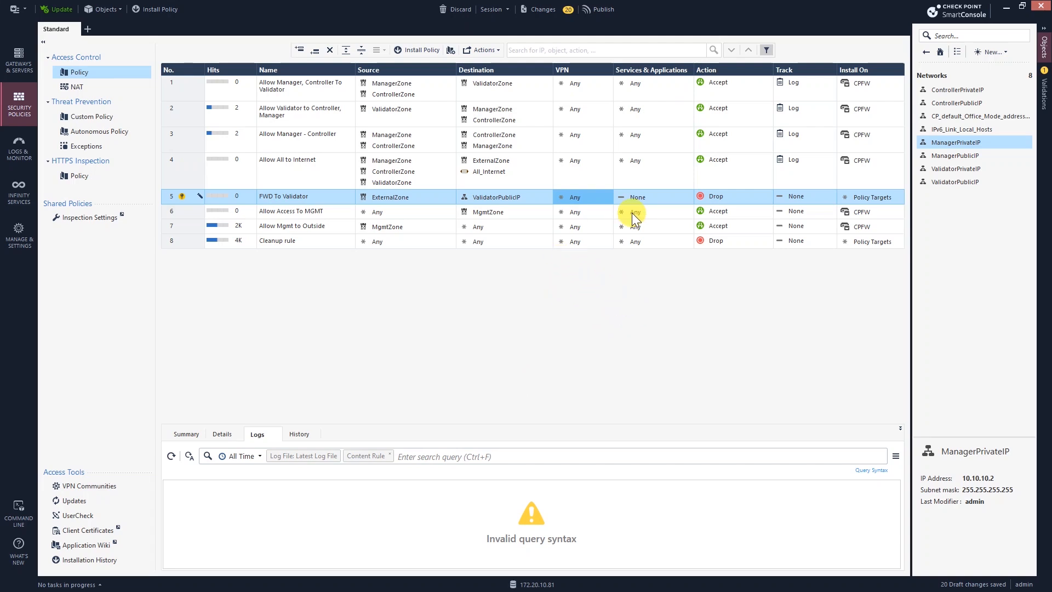
Step: Begin creating a new UDP service from rule 5's Services cell
{"action": "left_click", "coordinate": [671, 197]}
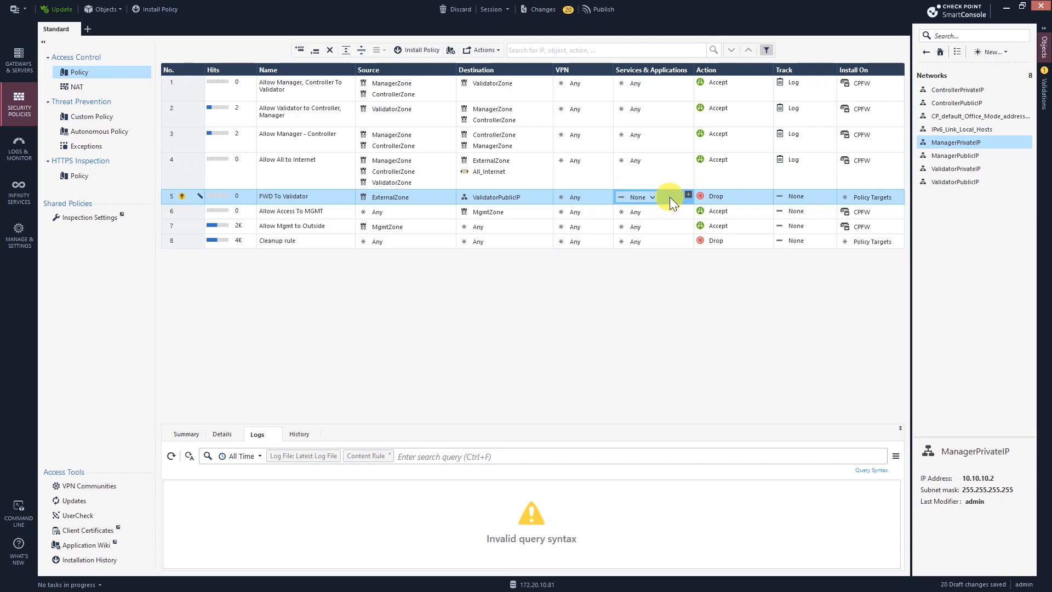
{"action": "left_click", "coordinate": [688, 194]}
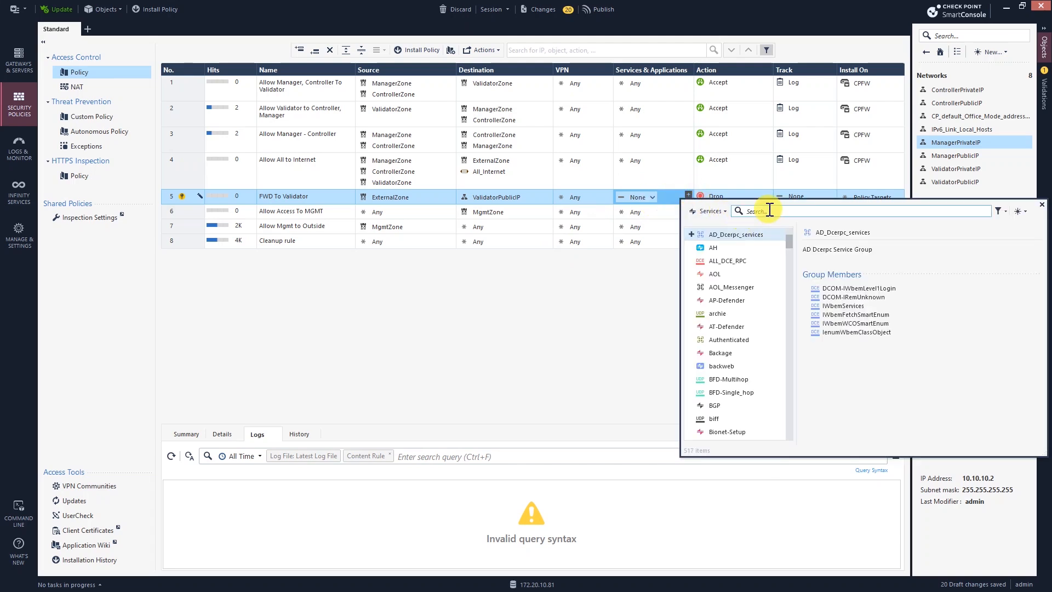
{"action": "left_click", "coordinate": [1019, 211]}
{"action": "left_click", "coordinate": [998, 237]}
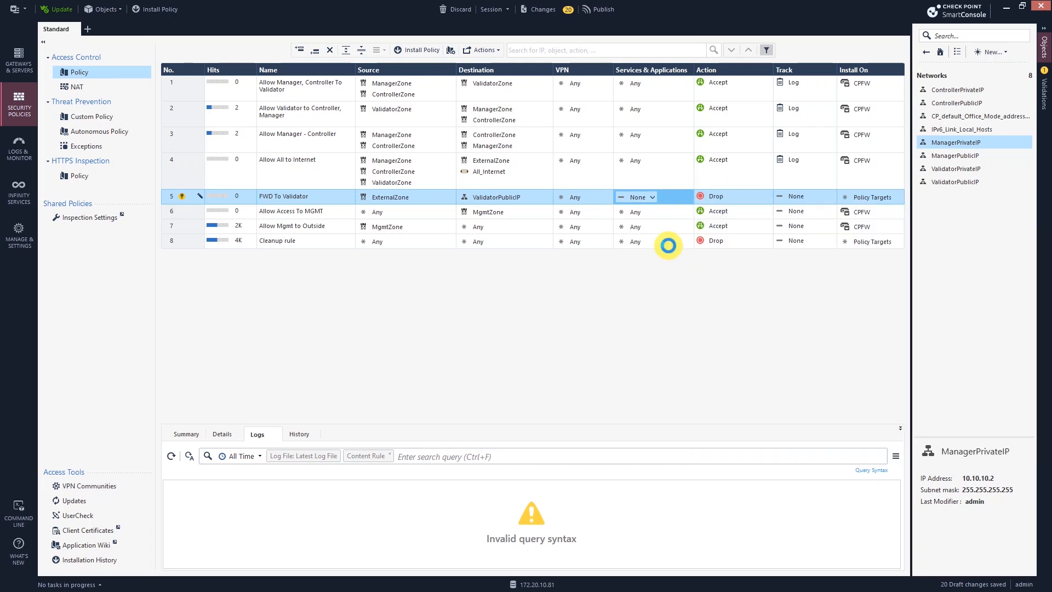
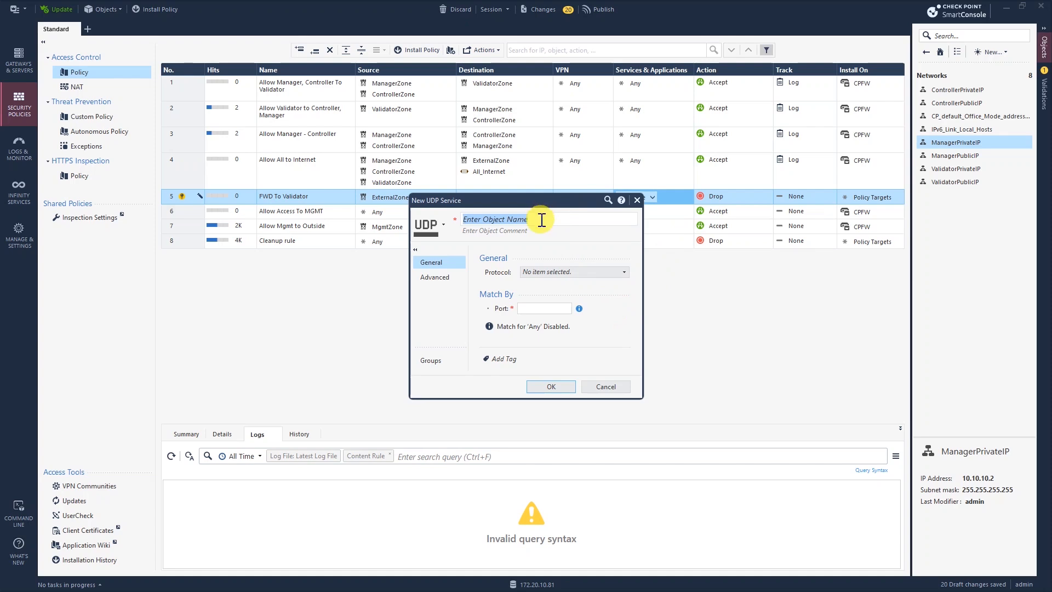
Step: Discard the duplicate UDP_12346 service (port 12346) after its name conflict
{"action": "type", "text": "UDP_12346"}
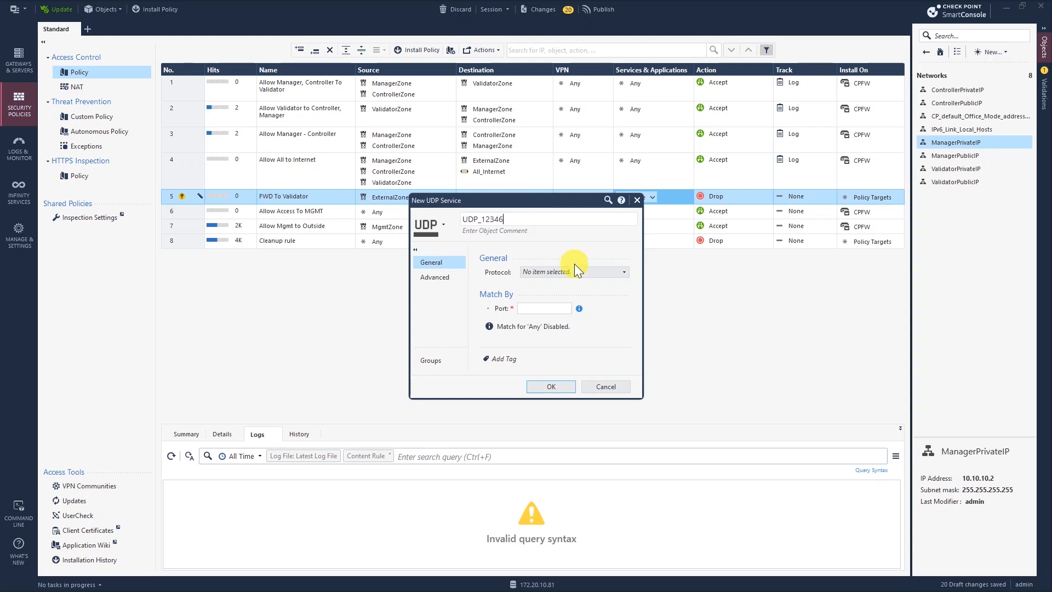
{"action": "left_click", "coordinate": [527, 309]}
{"action": "type", "text": "12346"}
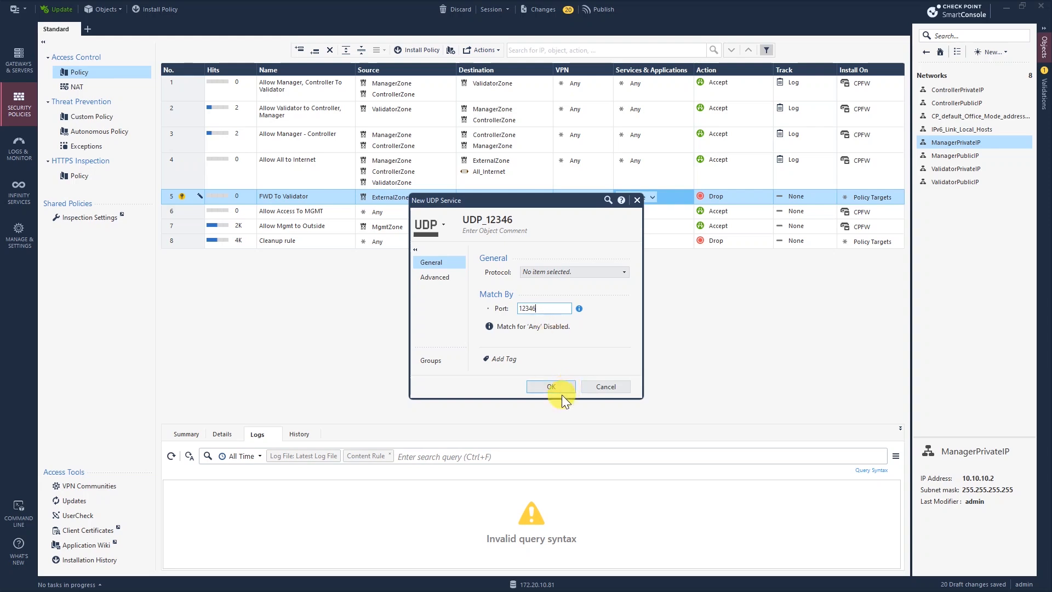
{"action": "left_click", "coordinate": [562, 388]}
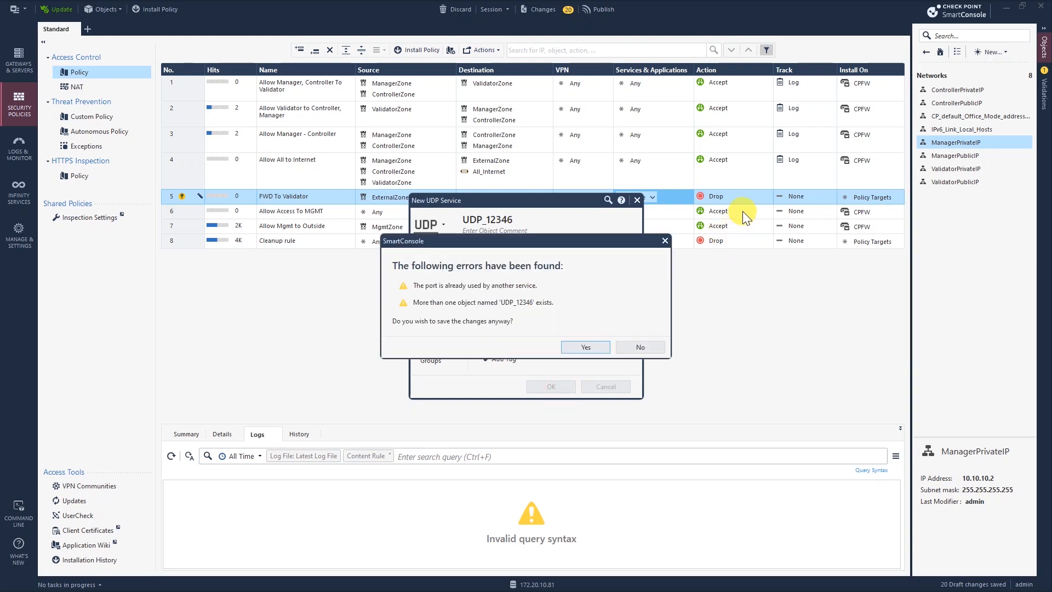
{"action": "left_click", "coordinate": [640, 346]}
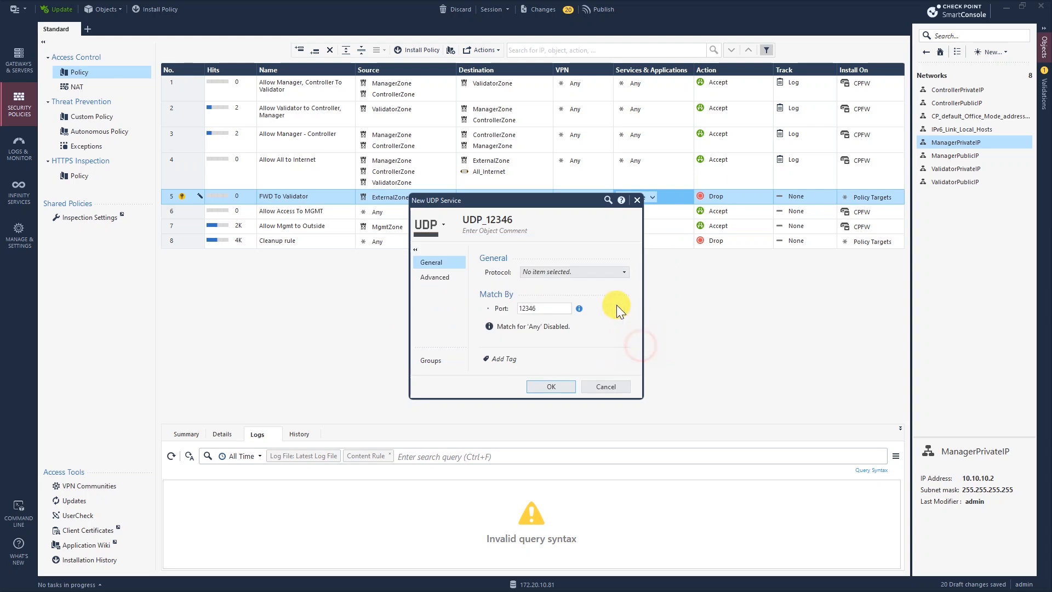
{"action": "left_click", "coordinate": [637, 200]}
{"action": "left_click", "coordinate": [584, 332]}
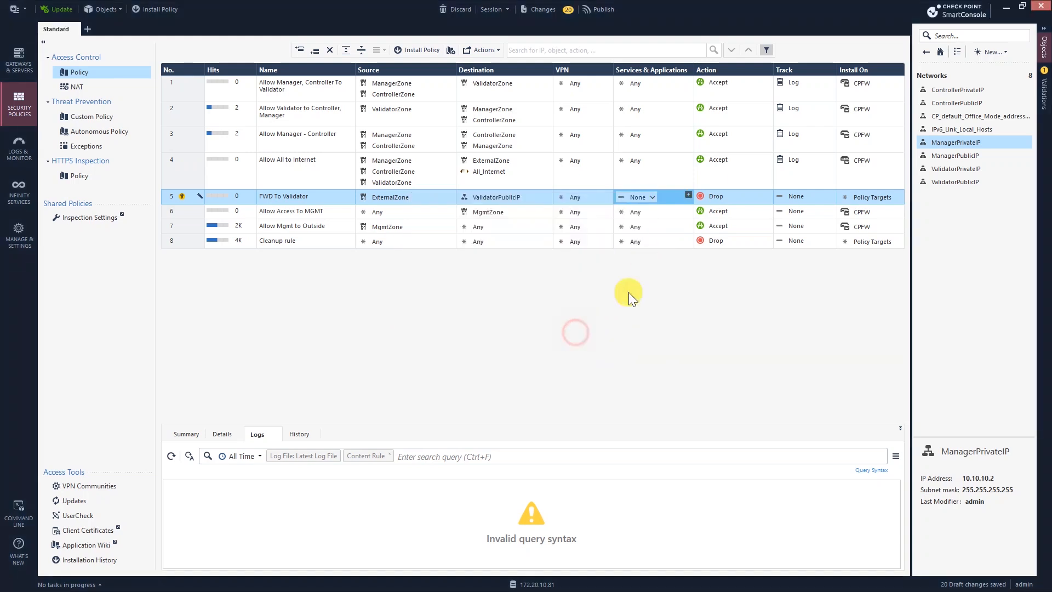
Step: Add the existing UDP_12346 service to rule 5's Services
{"action": "left_click", "coordinate": [652, 197]}
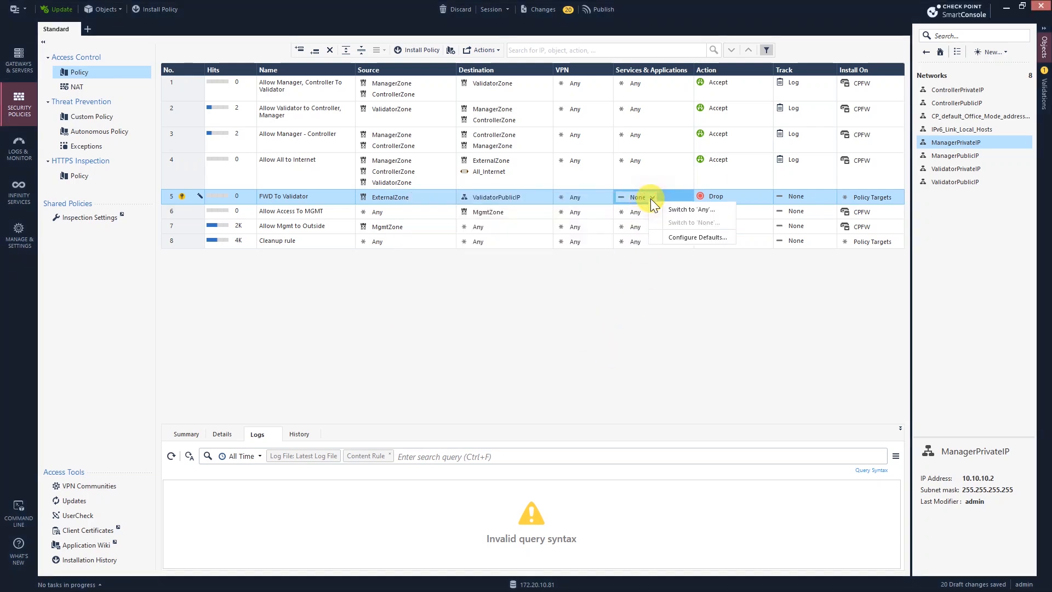
{"action": "left_click", "coordinate": [685, 197]}
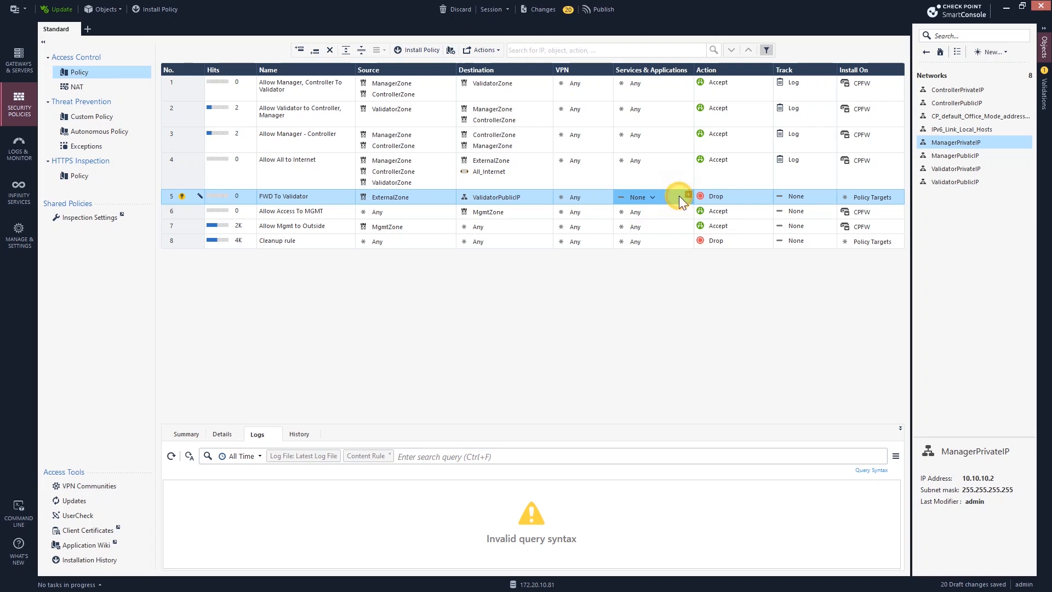
{"action": "left_click", "coordinate": [689, 195]}
{"action": "type", "text": "12346"}
{"action": "left_click", "coordinate": [746, 235]}
{"action": "left_click", "coordinate": [692, 235]}
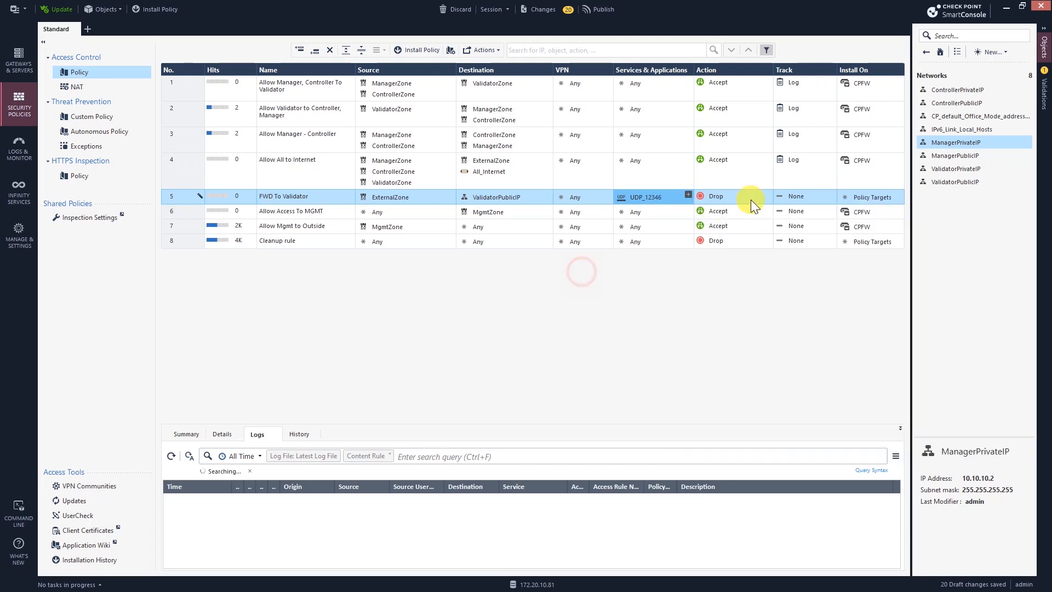
Step: Set rule 5's action to Accept and install it on the CPFW gateway
{"action": "left_click", "coordinate": [770, 198]}
{"action": "left_click", "coordinate": [790, 211]}
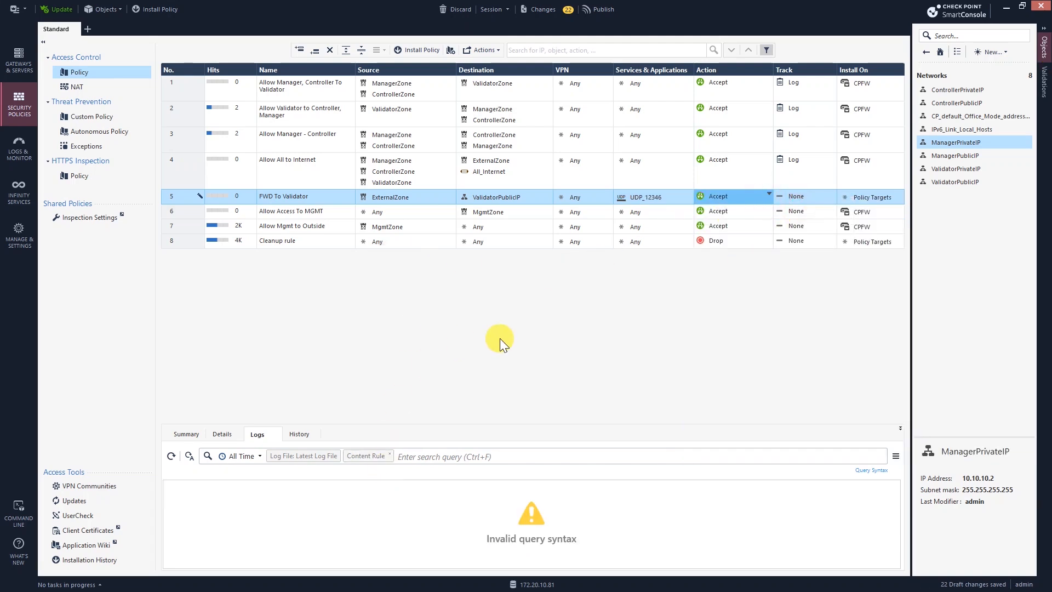
{"action": "left_click", "coordinate": [898, 195]}
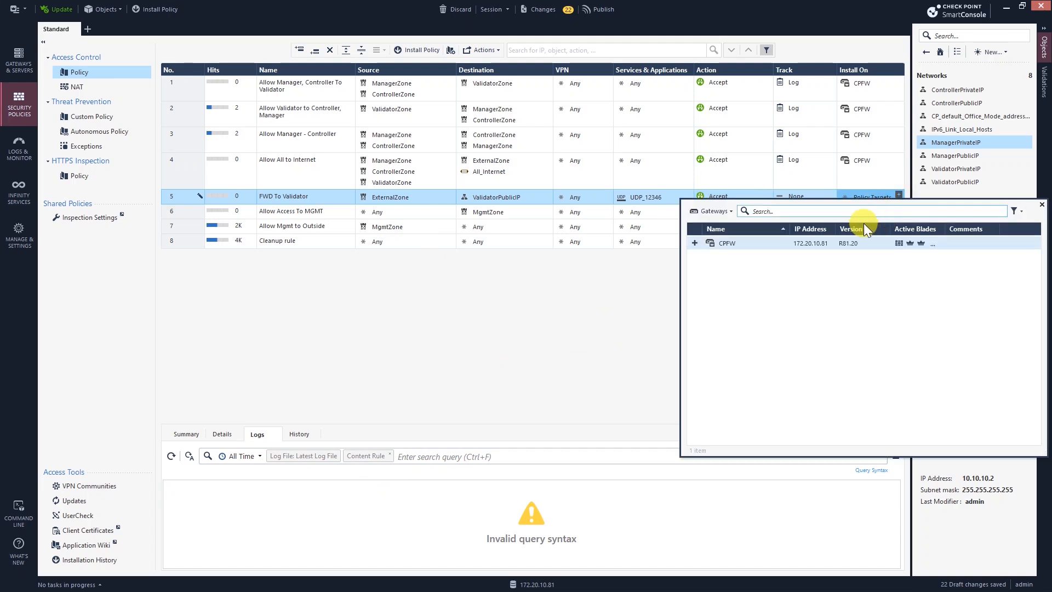
{"action": "left_click", "coordinate": [695, 244]}
{"action": "left_click", "coordinate": [639, 285]}
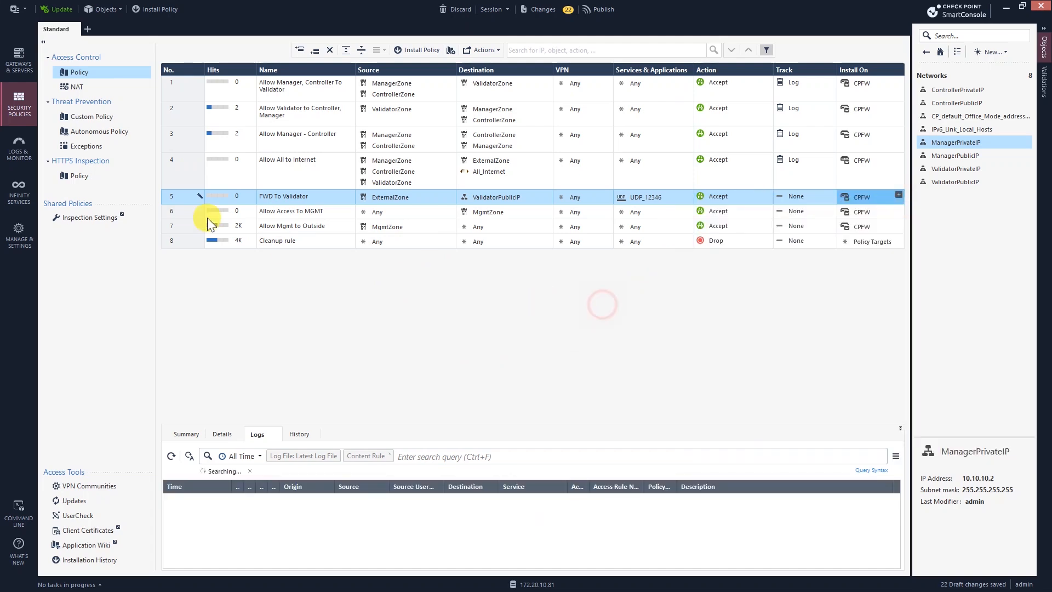
Step: Add rule 6 below rule 5 named FWD To Manager
{"action": "left_click", "coordinate": [315, 50]}
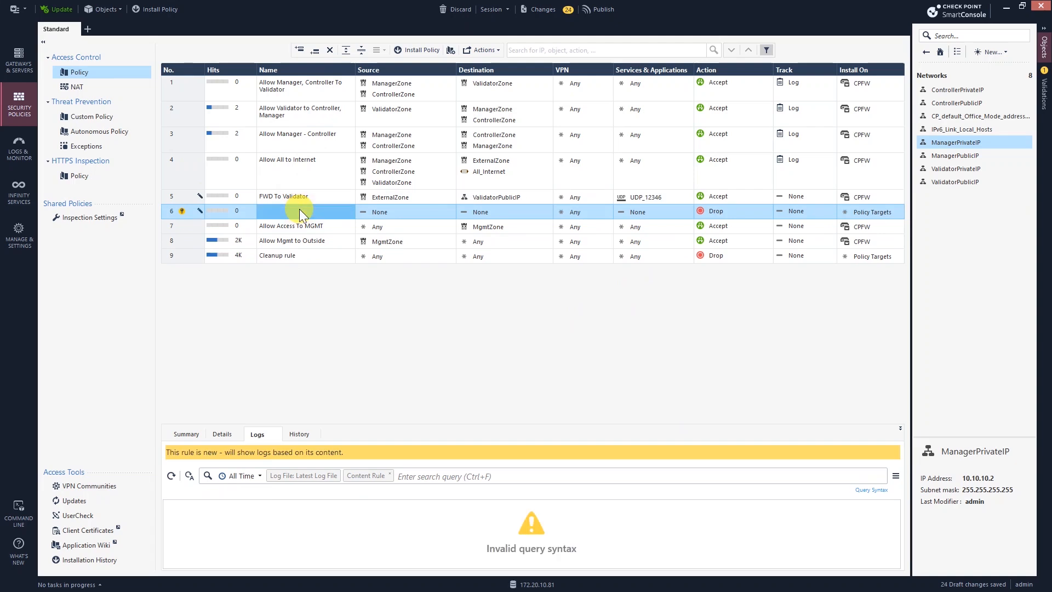
{"action": "type", "text": "FE"}
{"action": "key", "text": "BackSpace"}
{"action": "type", "text": "WD"}
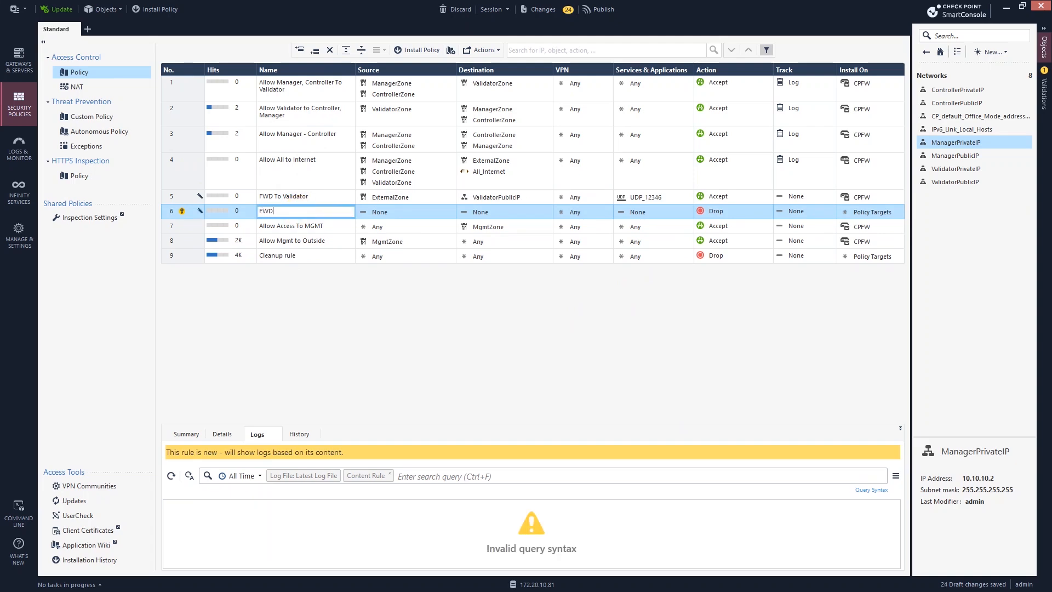
{"action": "type", "text": " To Manager"}
{"action": "left_click", "coordinate": [411, 213]}
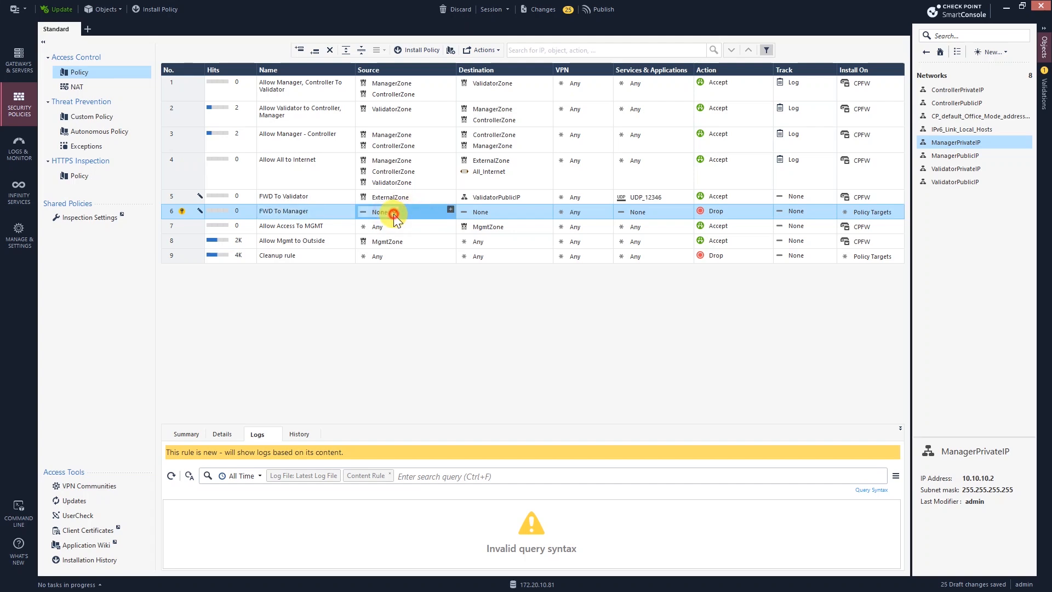
Step: Set rule 6's source to ExternalZone and destination to ManagerPublicIP
{"action": "left_click", "coordinate": [450, 209]}
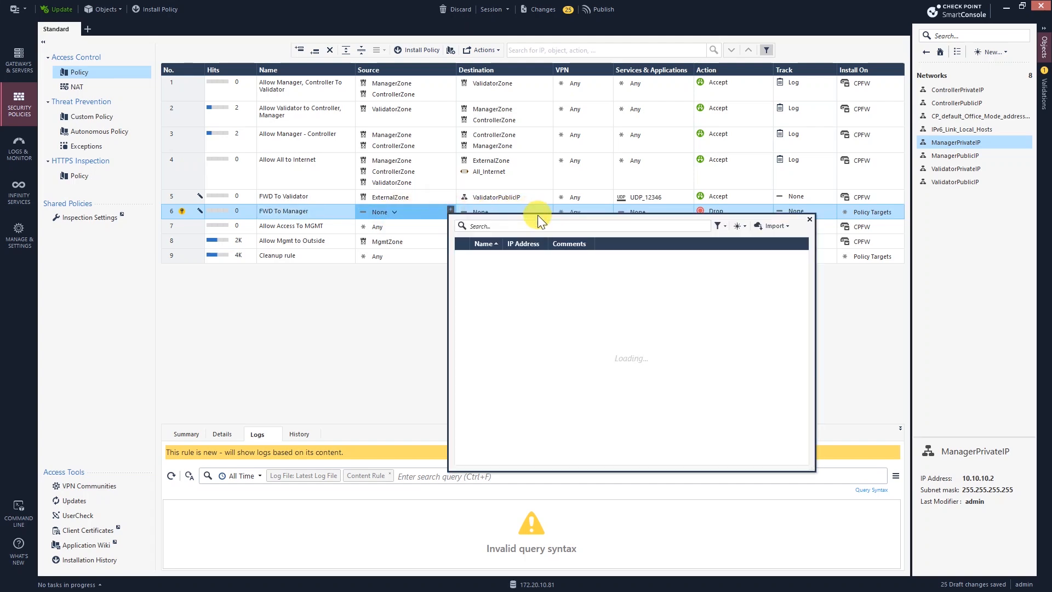
{"action": "type", "text": "ex"}
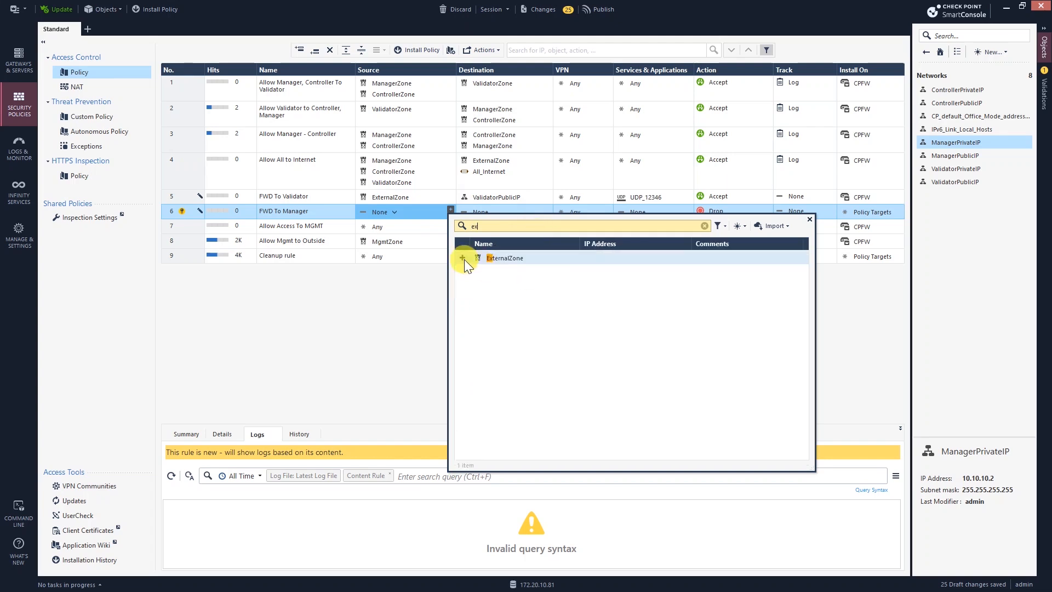
{"action": "left_click", "coordinate": [463, 258]}
{"action": "left_click", "coordinate": [395, 306]}
{"action": "left_click", "coordinate": [496, 213]}
{"action": "left_click", "coordinate": [535, 208]}
{"action": "left_click", "coordinate": [548, 209]}
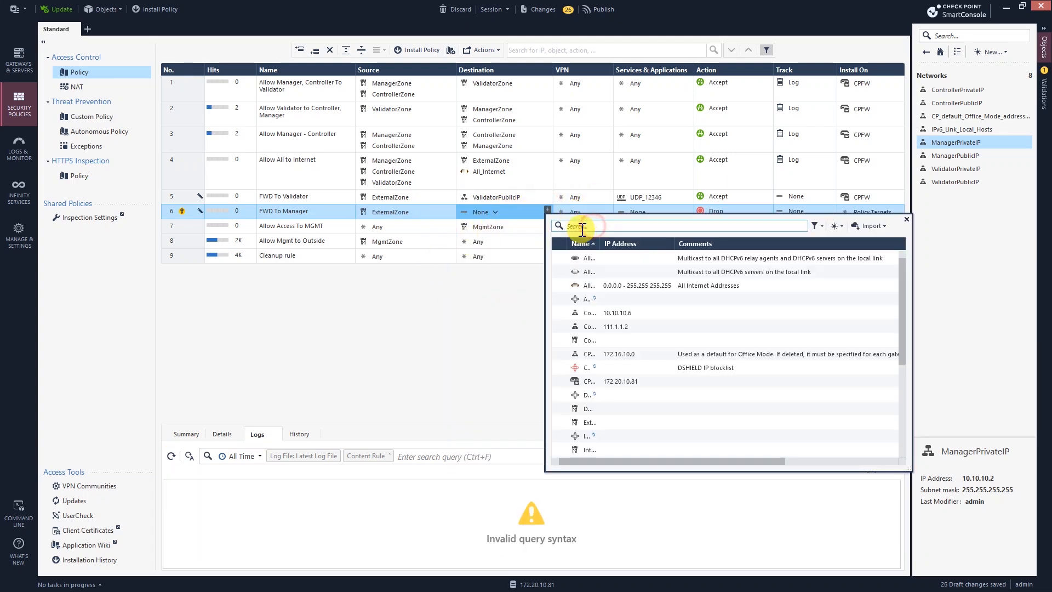
{"action": "left_click", "coordinate": [582, 227]}
{"action": "type", "text": "manager"}
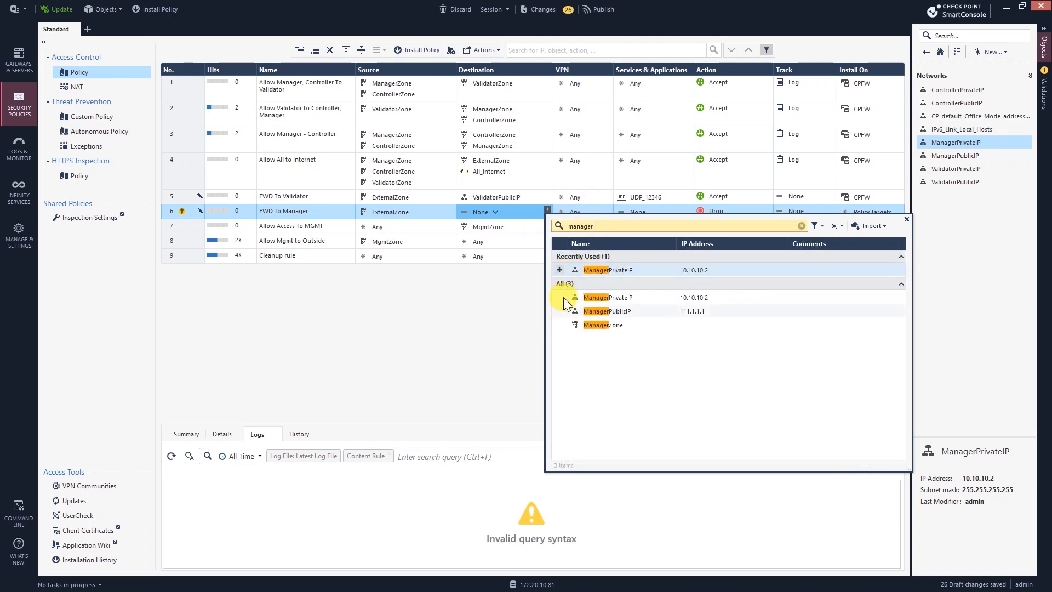
{"action": "left_click", "coordinate": [560, 312]}
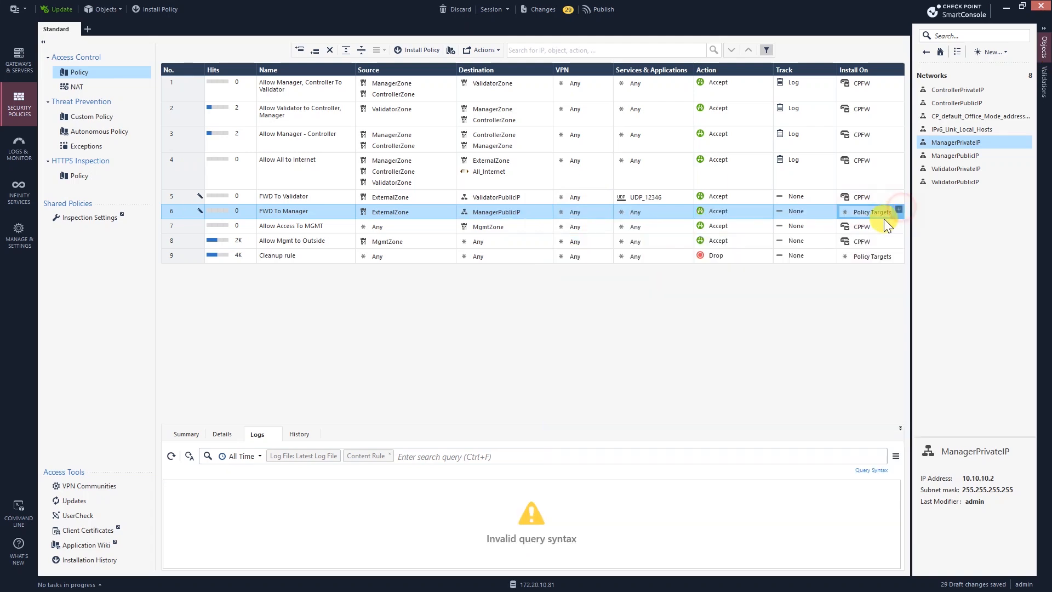
Step: Install rule 6 on CPFW and add a new empty rule below it
{"action": "left_click", "coordinate": [899, 209]}
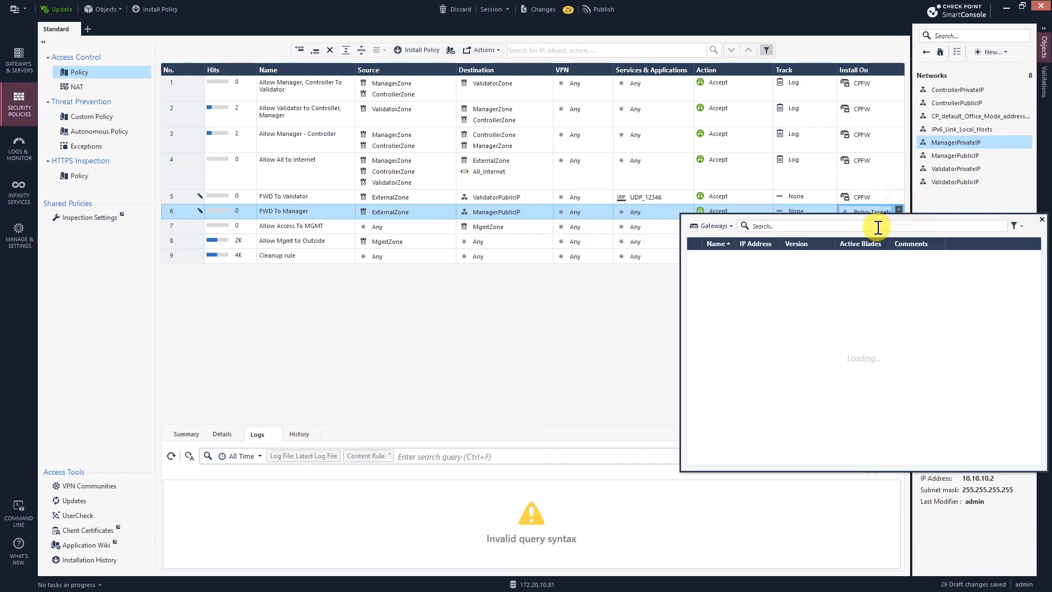
{"action": "left_click", "coordinate": [696, 255]}
{"action": "left_click", "coordinate": [571, 296]}
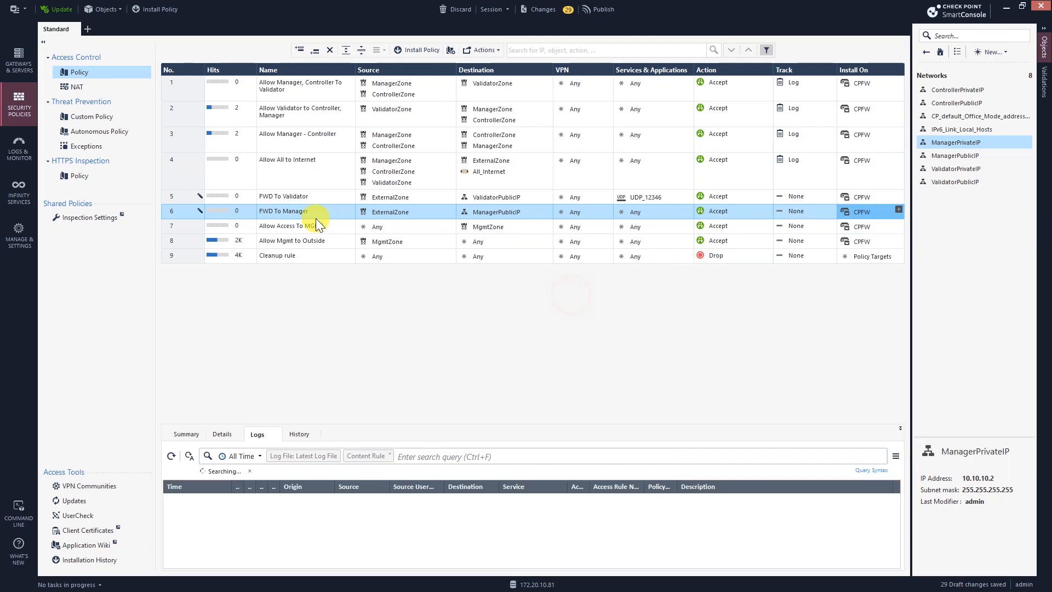
{"action": "left_click", "coordinate": [315, 51]}
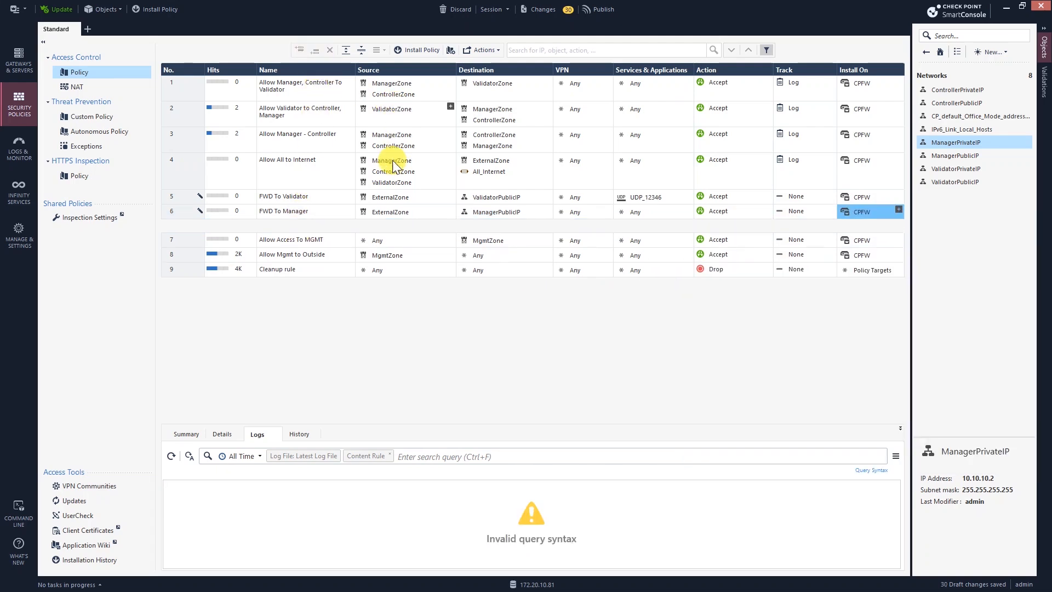
{"action": "double_click", "coordinate": [320, 227]}
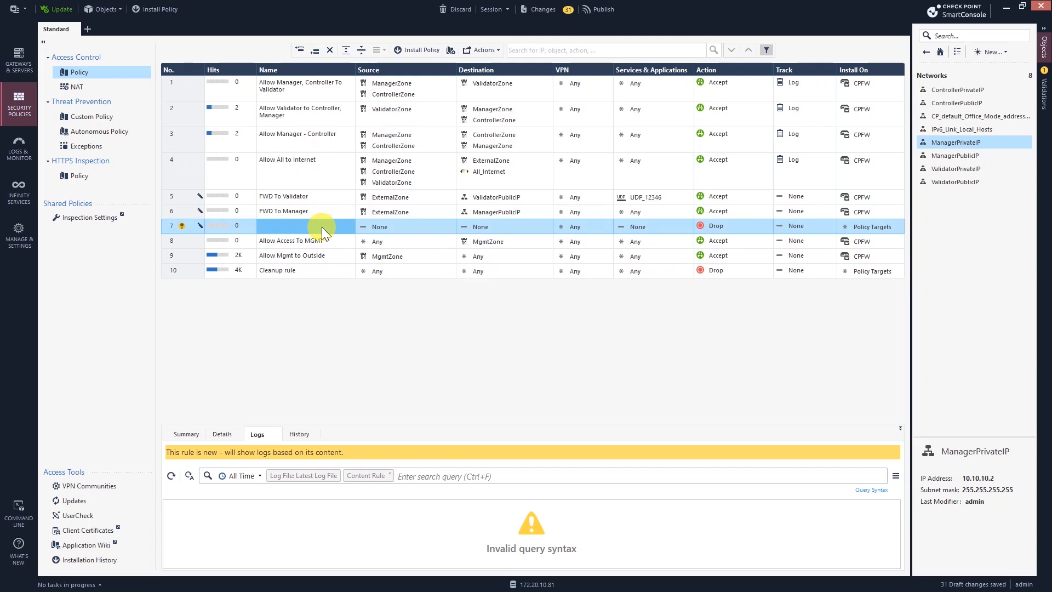
Step: Name rule 7 FWD To Controller and set its source to ExternalZone
{"action": "double_click", "coordinate": [321, 227]}
{"action": "type", "text": "FWD To Controller"}
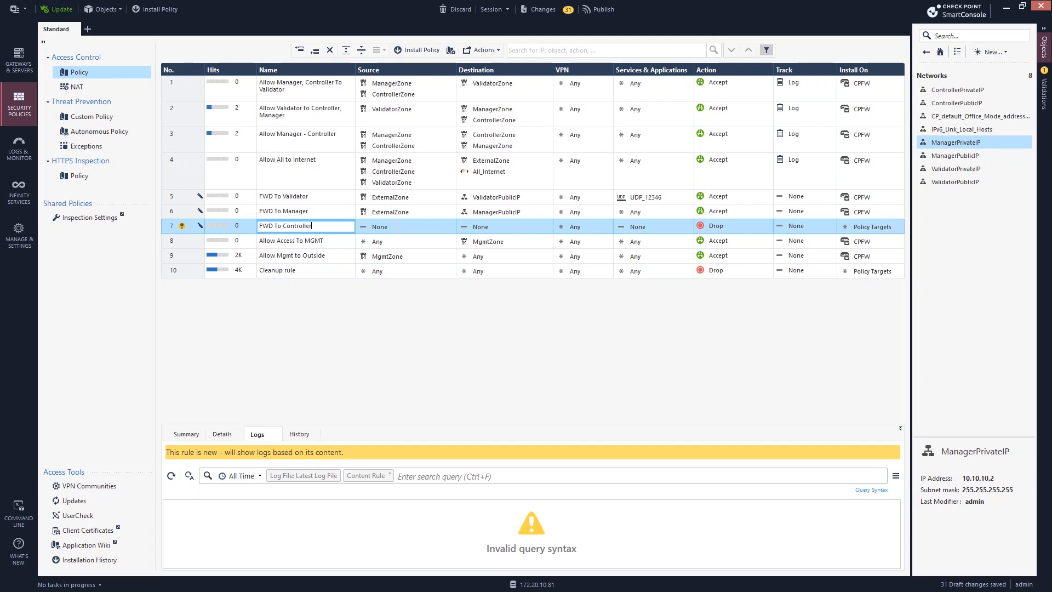
{"action": "left_click", "coordinate": [452, 225]}
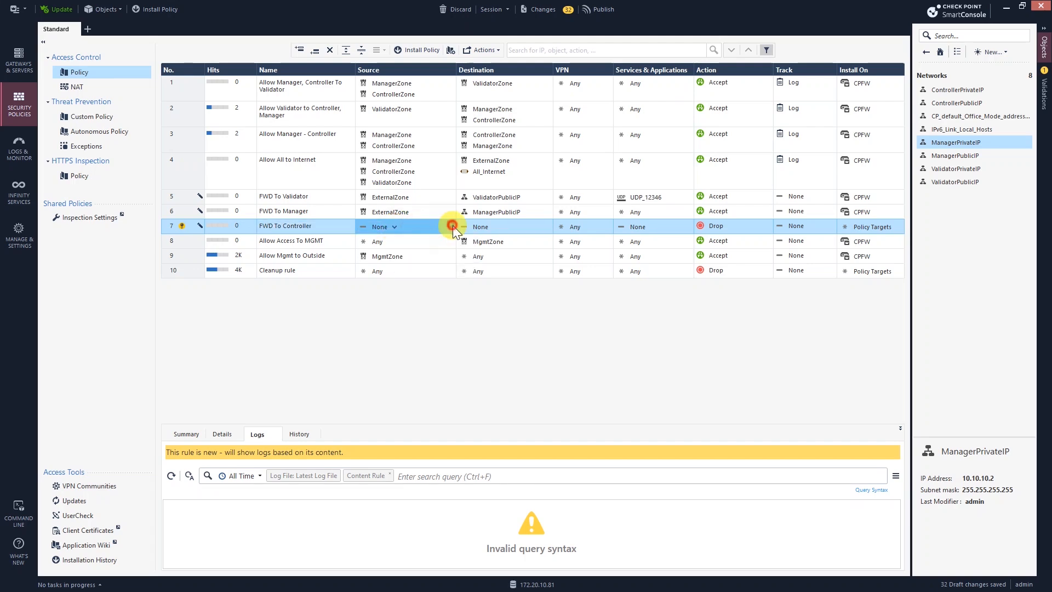
{"action": "left_click", "coordinate": [513, 226]}
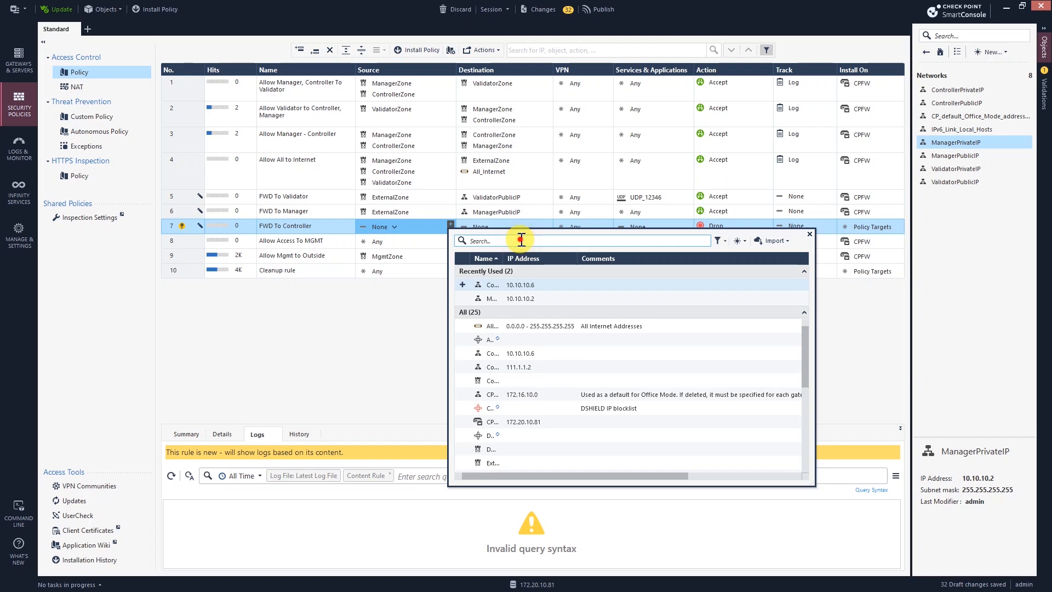
{"action": "left_click", "coordinate": [521, 239]}
{"action": "type", "text": "exter"}
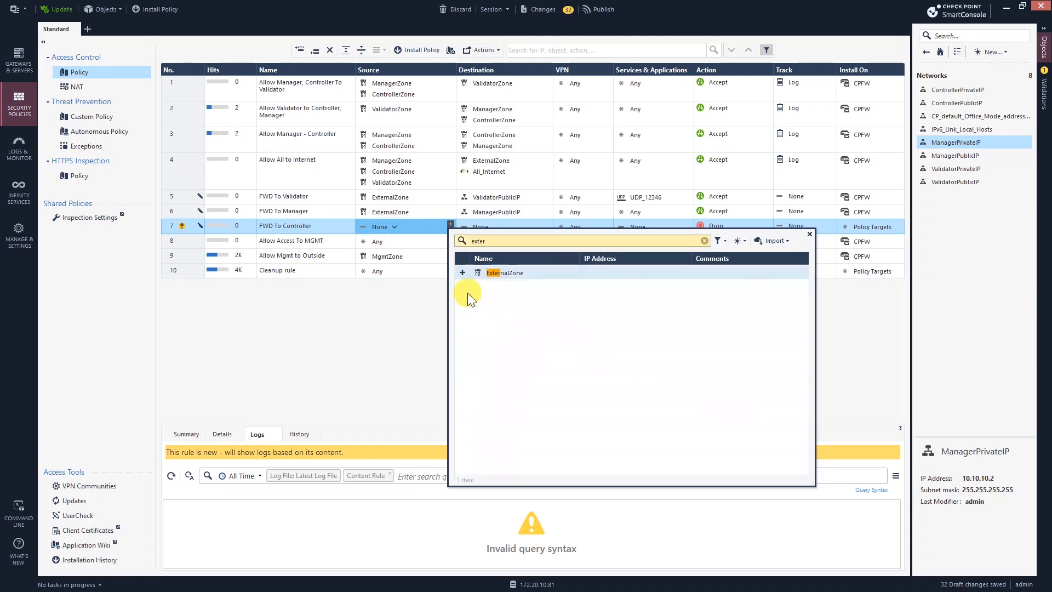
{"action": "left_click", "coordinate": [468, 274]}
Step: Give rule 7 destination ControllerPublicIP, action Accept and Any service
{"action": "left_click", "coordinate": [494, 225]}
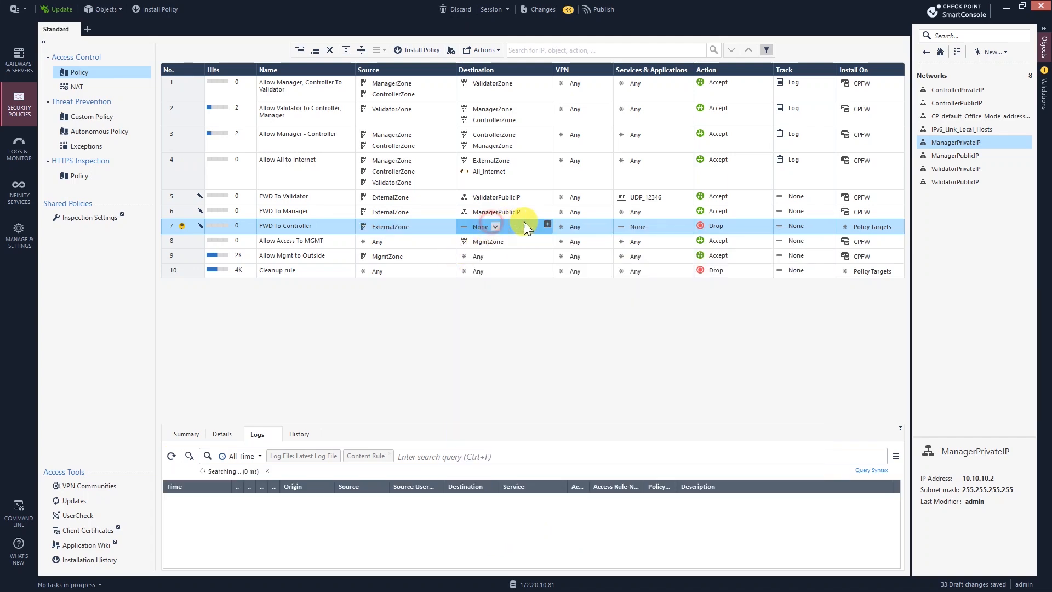
{"action": "left_click", "coordinate": [533, 227]}
{"action": "left_click", "coordinate": [548, 224]}
{"action": "left_click", "coordinate": [597, 242]}
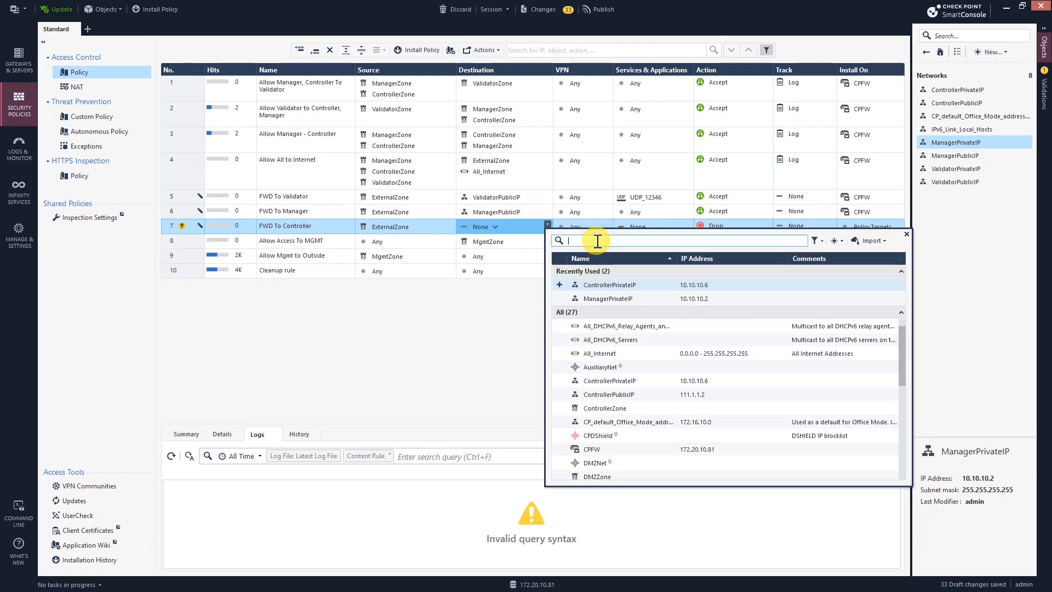
{"action": "type", "text": "c"}
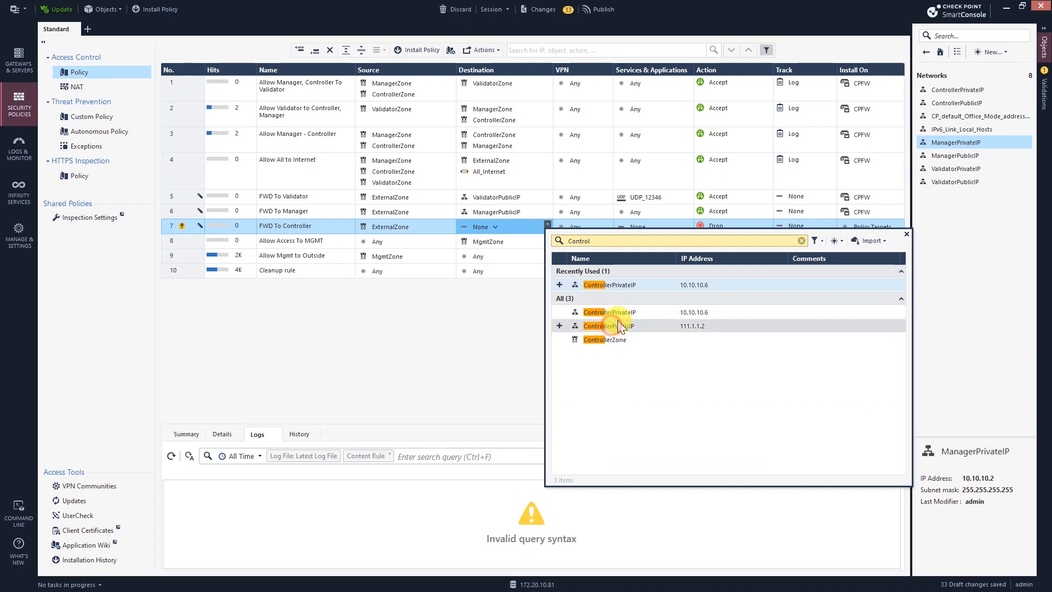
{"action": "left_click", "coordinate": [630, 326]}
{"action": "left_click", "coordinate": [736, 230]}
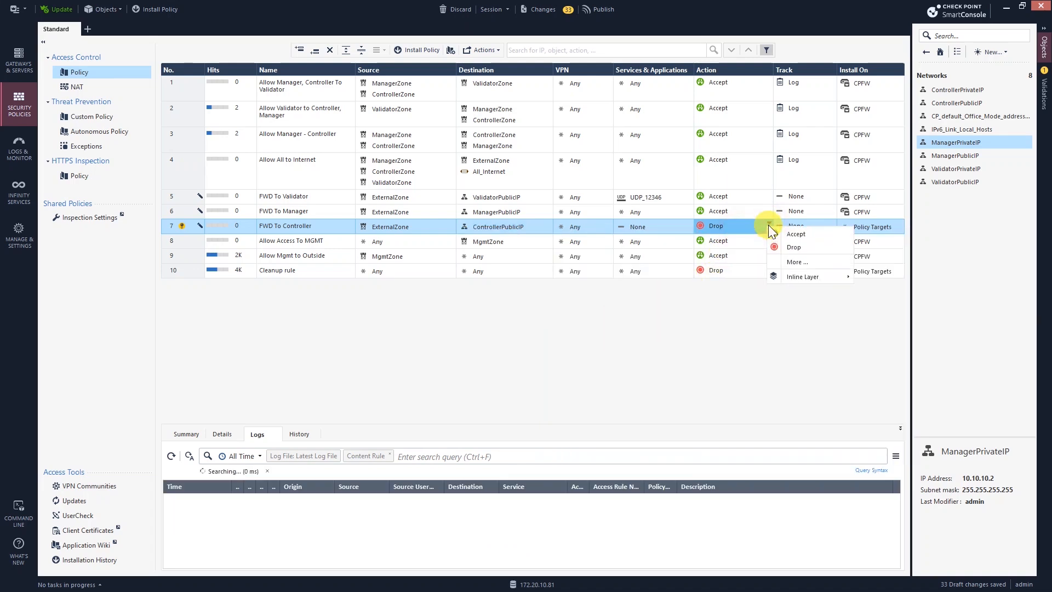
{"action": "left_click", "coordinate": [774, 236]}
{"action": "left_click", "coordinate": [639, 231]}
{"action": "left_click", "coordinate": [654, 226]}
{"action": "left_click", "coordinate": [678, 239]}
{"action": "left_click", "coordinate": [720, 311]}
Step: Set rule 7's Install On to the CPFW gateway
{"action": "left_click", "coordinate": [891, 227]}
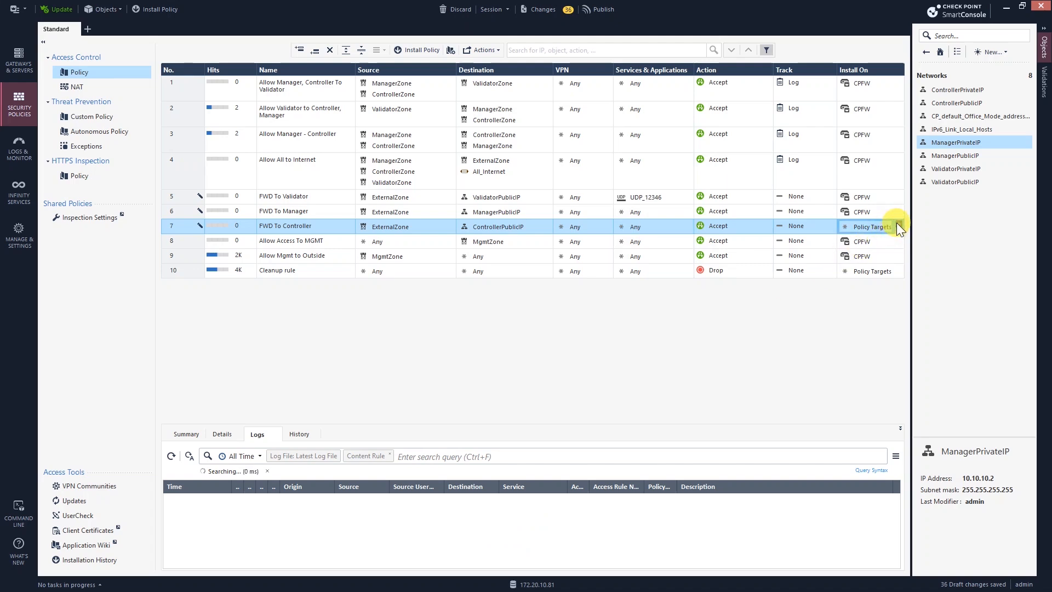
{"action": "left_click", "coordinate": [899, 224]}
{"action": "left_click", "coordinate": [710, 277]}
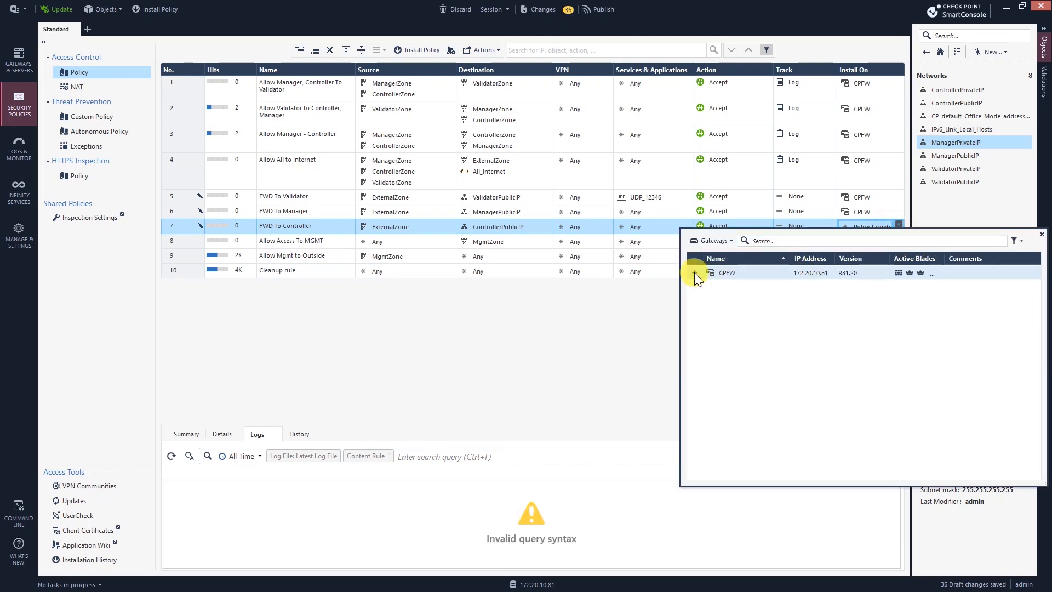
{"action": "left_click", "coordinate": [650, 319]}
Step: Review the three FWD rules and start Install Policy
{"action": "left_click", "coordinate": [298, 195]}
{"action": "left_click", "coordinate": [310, 225]}
{"action": "left_click", "coordinate": [299, 197]}
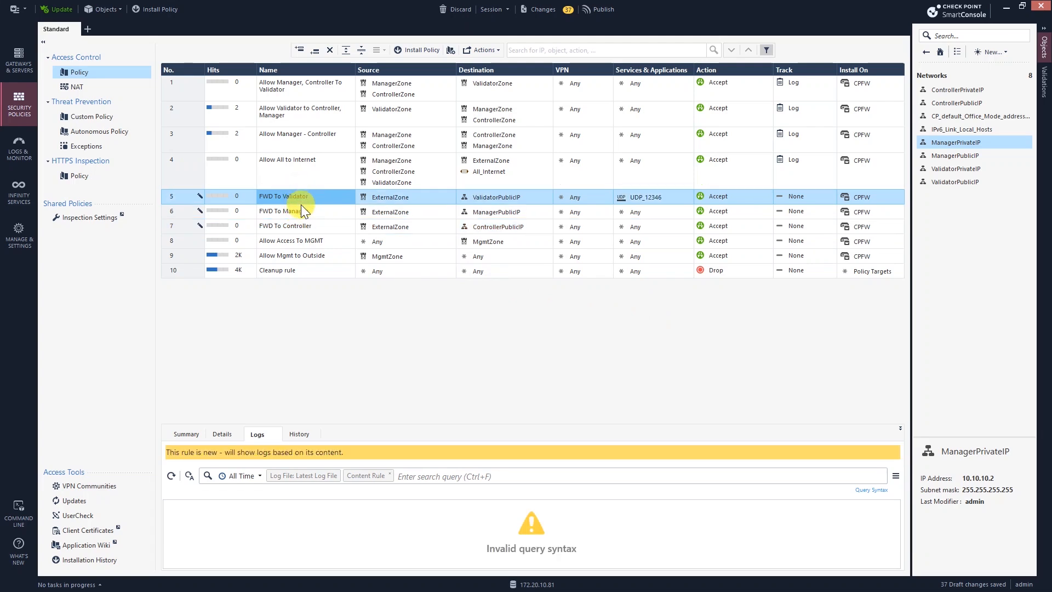
{"action": "left_click", "coordinate": [305, 212]}
{"action": "left_click", "coordinate": [311, 225]}
{"action": "left_click", "coordinate": [171, 11]}
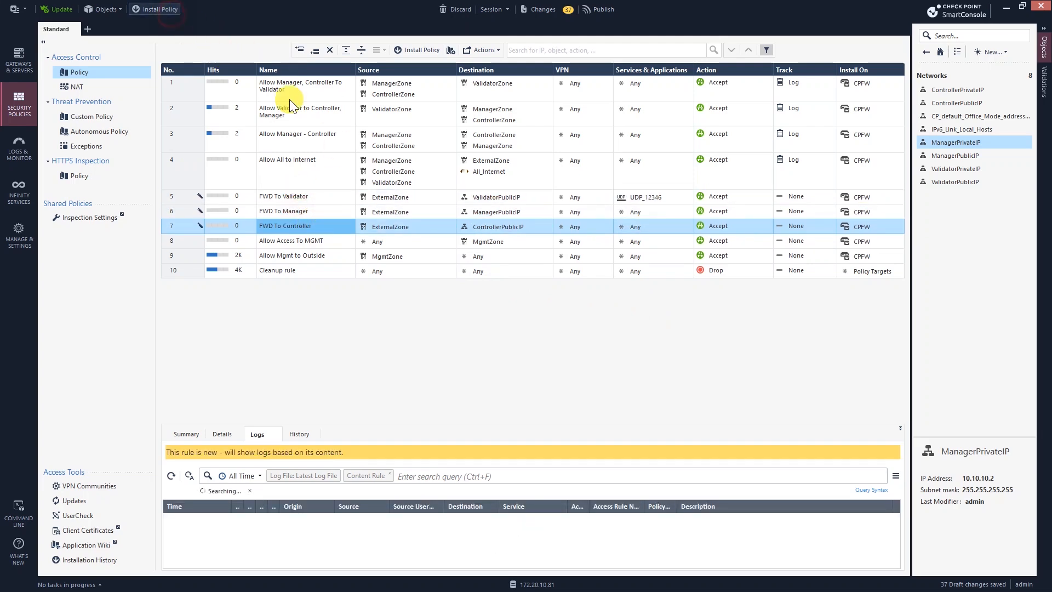
Step: Publish the drafts, install the Standard policy on CPFW, and check Recent Tasks for success
{"action": "left_click", "coordinate": [586, 365]}
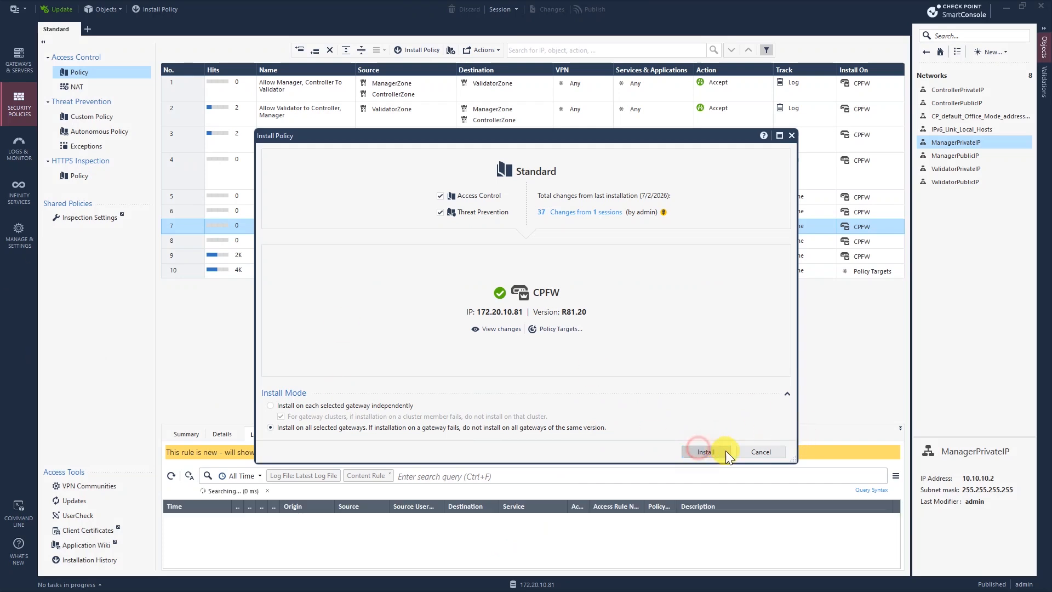
{"action": "left_click", "coordinate": [722, 451]}
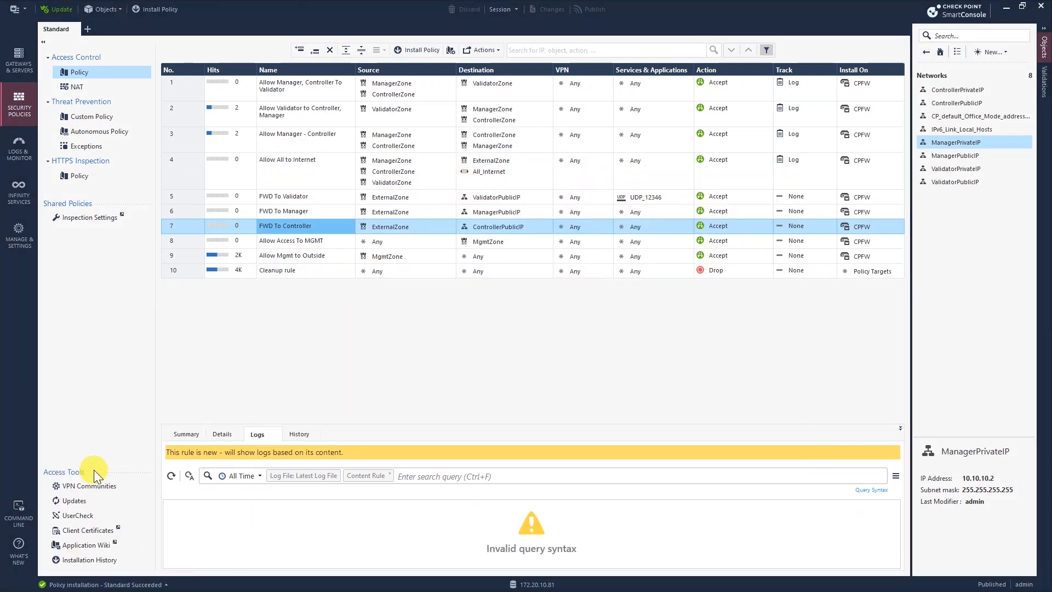
{"action": "left_click", "coordinate": [137, 584]}
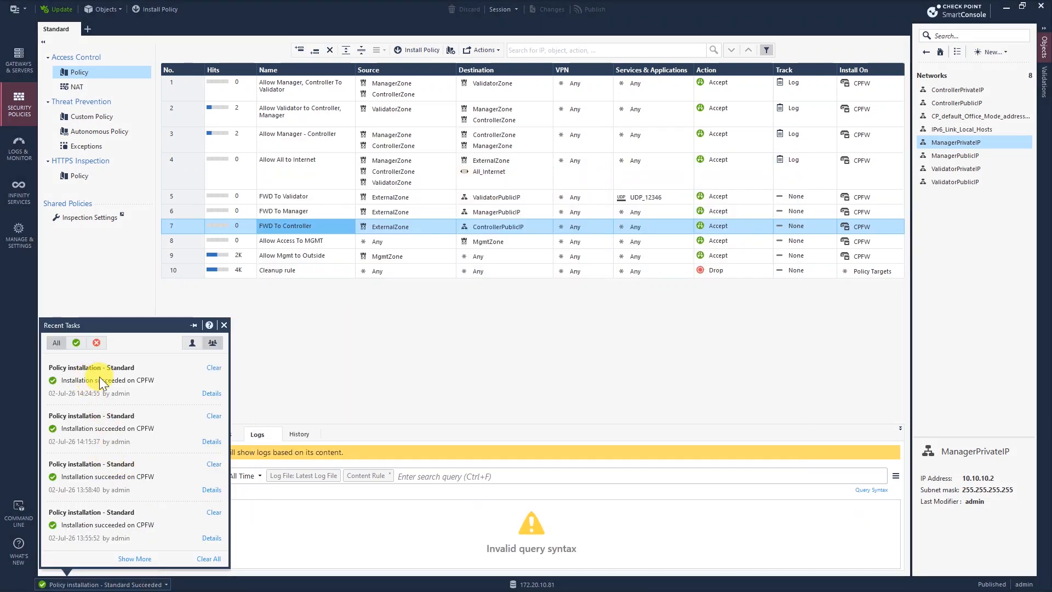
{"action": "left_click", "coordinate": [423, 412]}
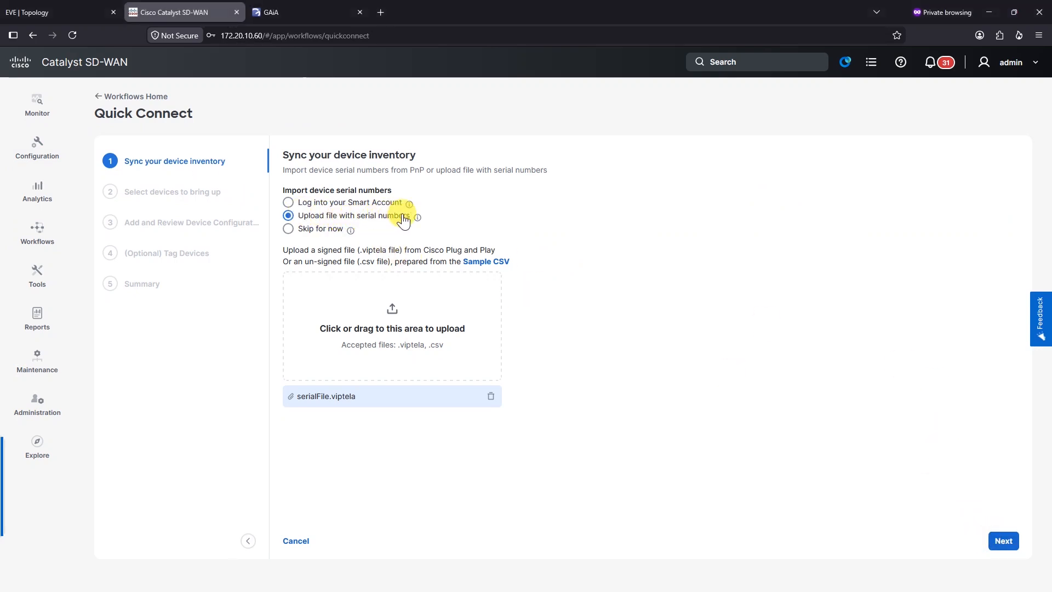
Step: Onboard all devices from serialFile.viptela in Quick Connect, skipping configuration
{"action": "left_click", "coordinate": [1010, 541]}
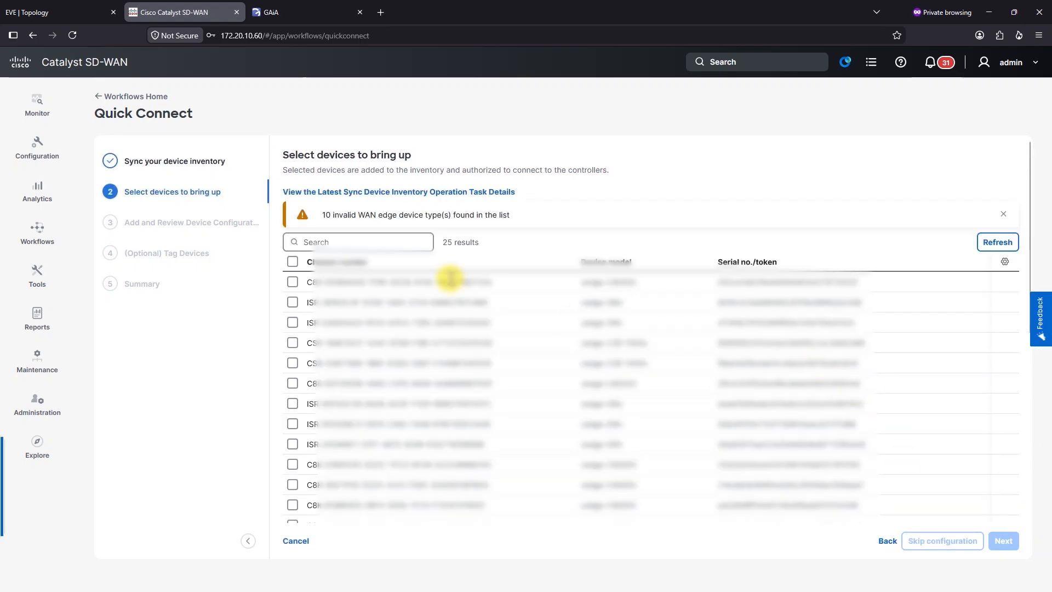
{"action": "left_click", "coordinate": [293, 262]}
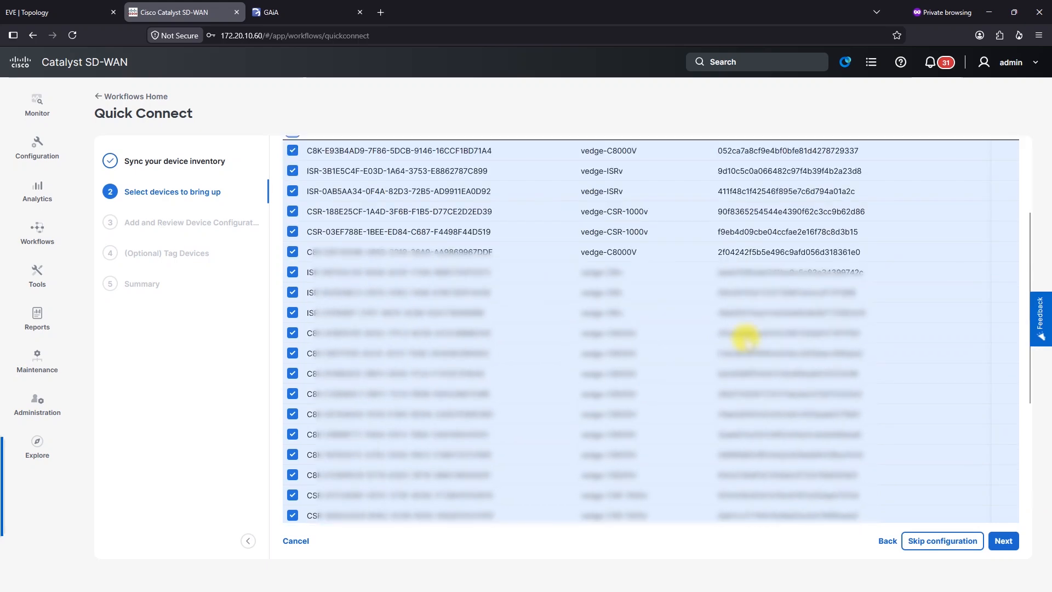
{"action": "left_click", "coordinate": [293, 262]}
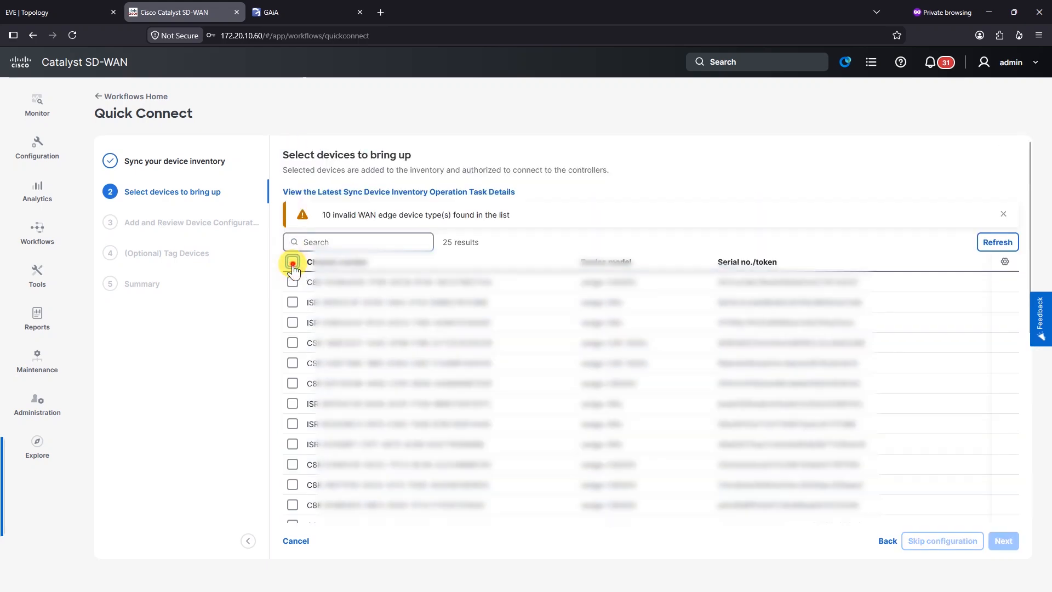
{"action": "left_click", "coordinate": [292, 262]}
{"action": "left_click", "coordinate": [951, 543]}
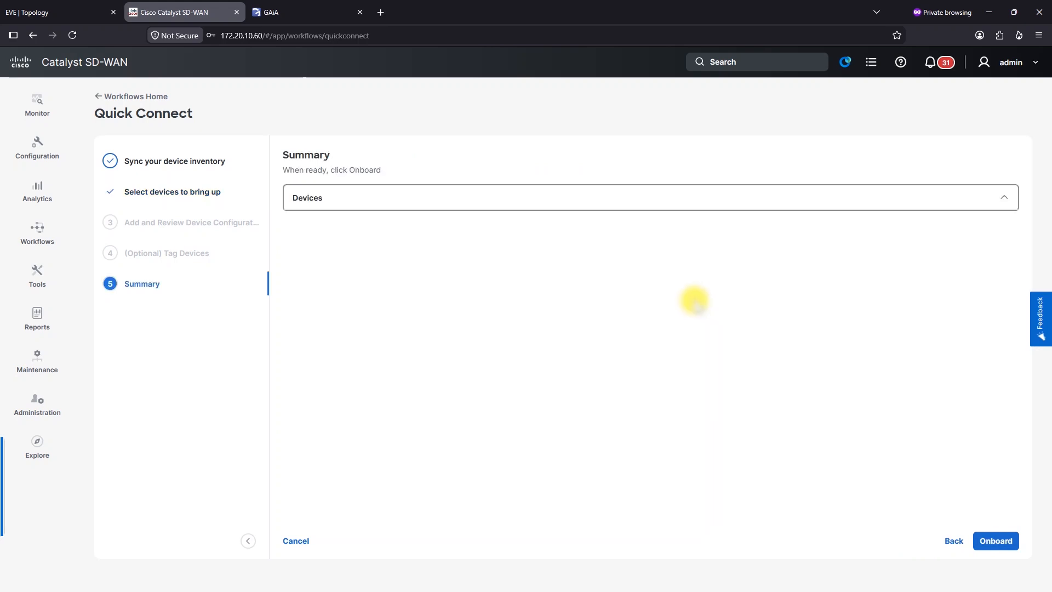
{"action": "left_click", "coordinate": [1001, 546]}
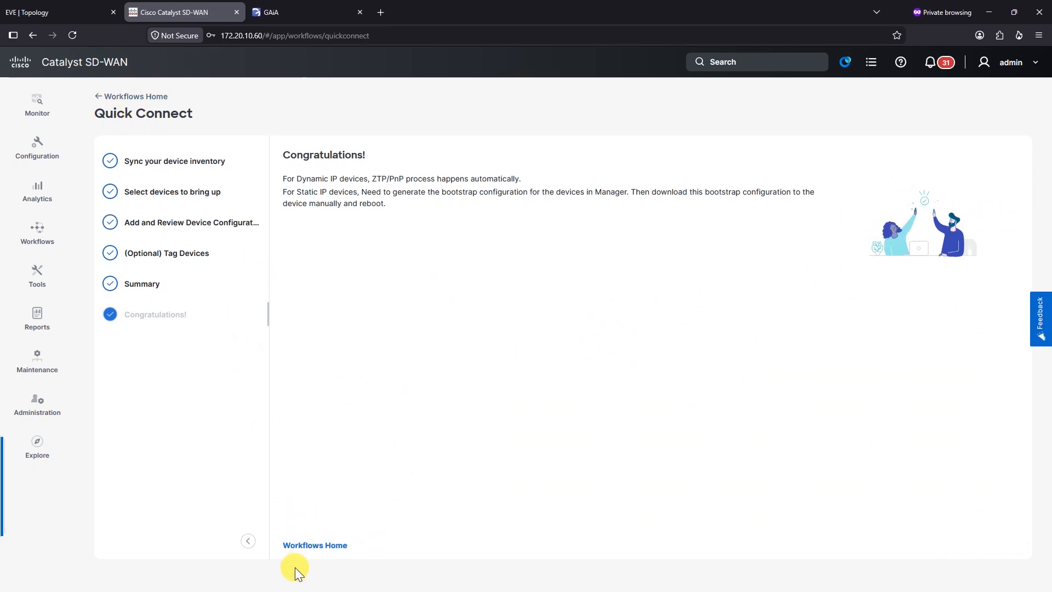
{"action": "left_click", "coordinate": [247, 540]}
Step: Open Configuration > Certificates > WAN Edges and choose Send to Controllers
{"action": "triple_click", "coordinate": [210, 545]}
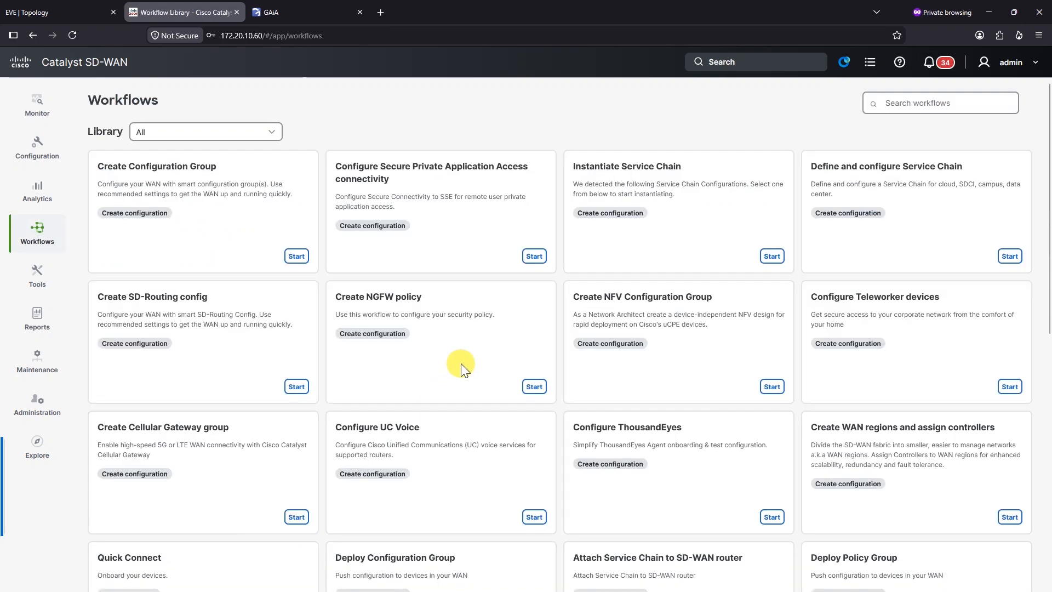
{"action": "mouse_move", "coordinate": [37, 152]}
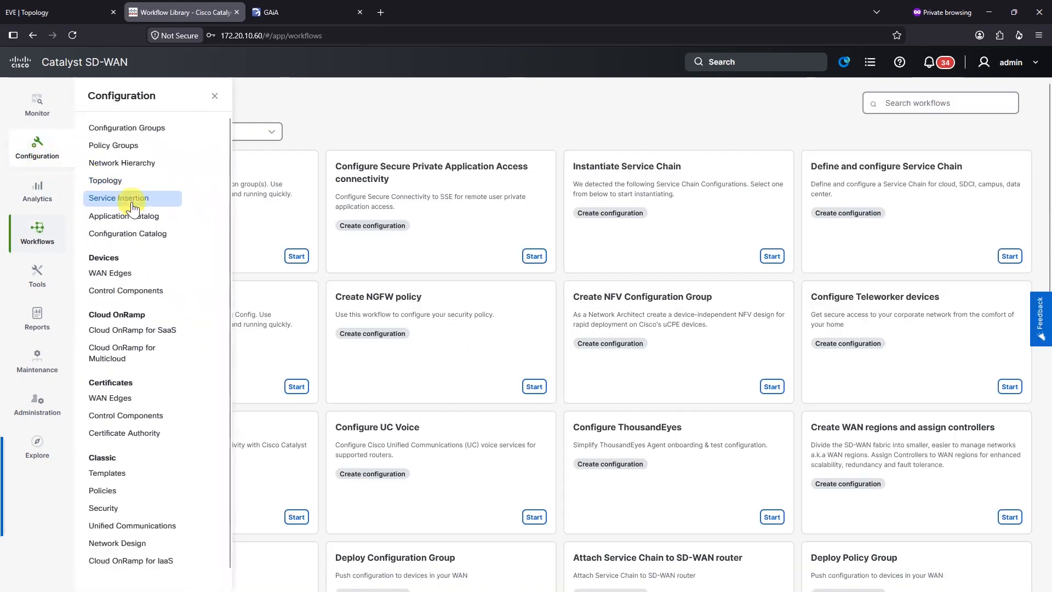
{"action": "left_click", "coordinate": [118, 278]}
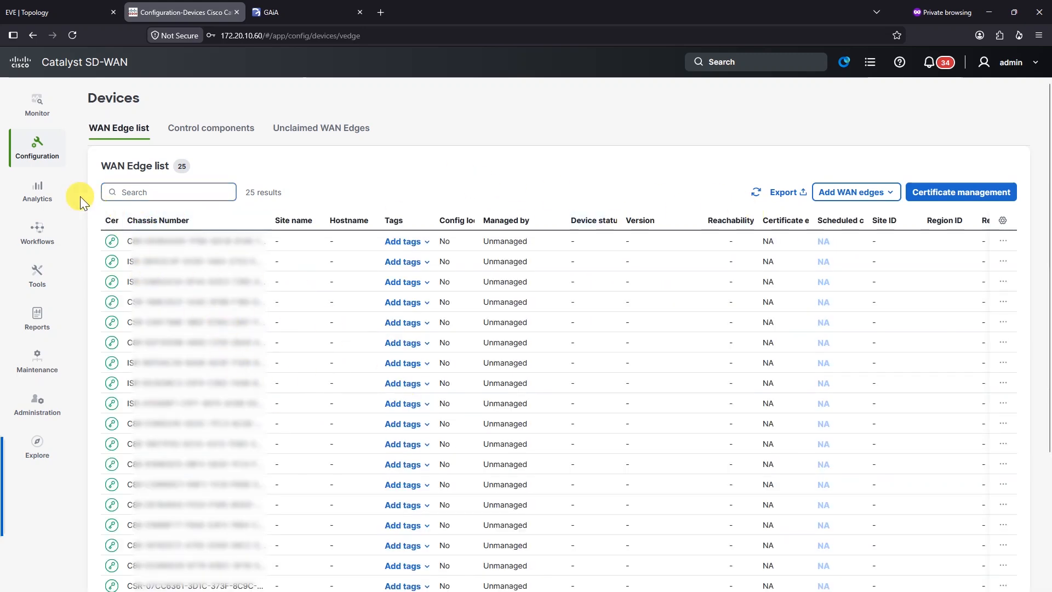
{"action": "left_click", "coordinate": [54, 155]}
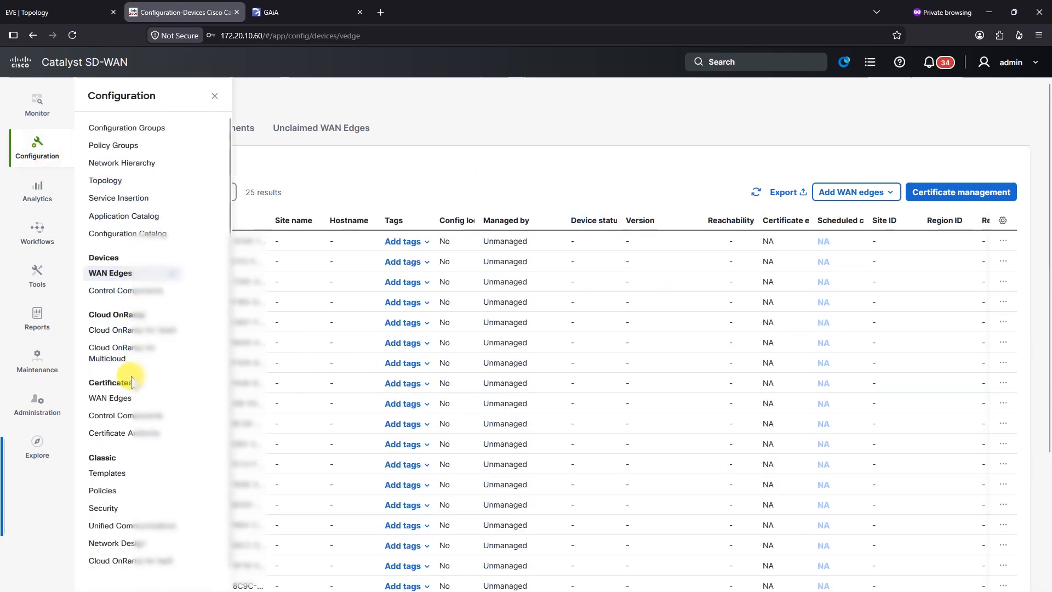
{"action": "left_click", "coordinate": [117, 400]}
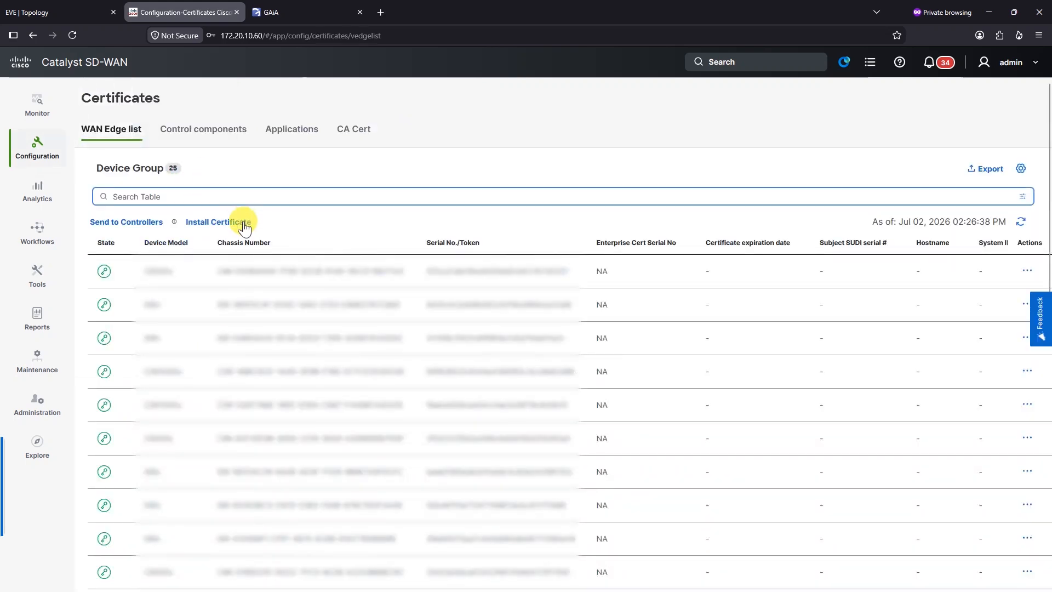
{"action": "triple_click", "coordinate": [241, 223]}
{"action": "left_click", "coordinate": [159, 222]}
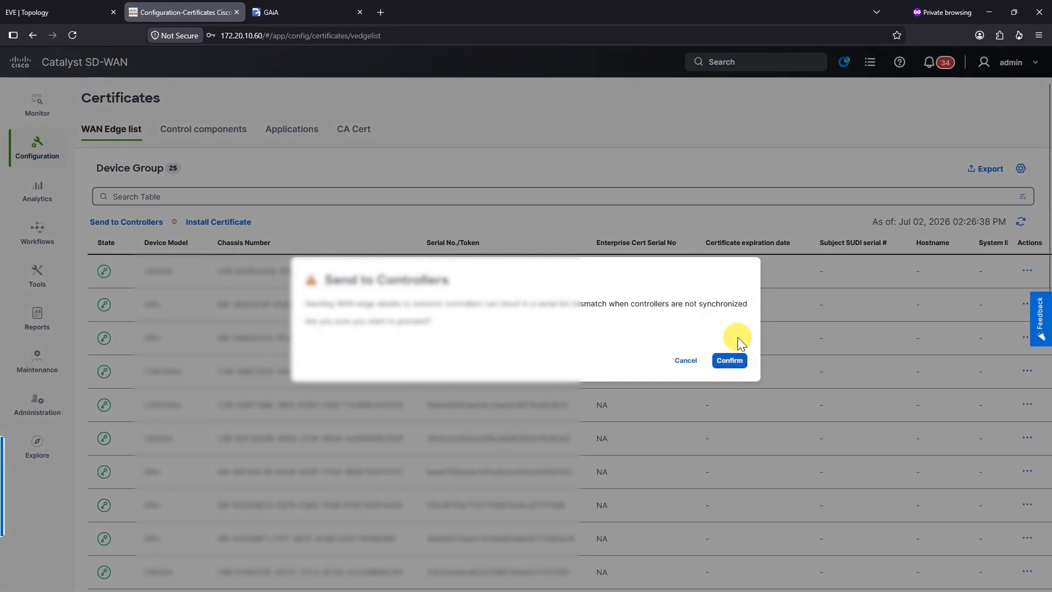
Step: Confirm the push and refresh until Manager, Controller and Validator tasks show Success
{"action": "left_click", "coordinate": [729, 360]}
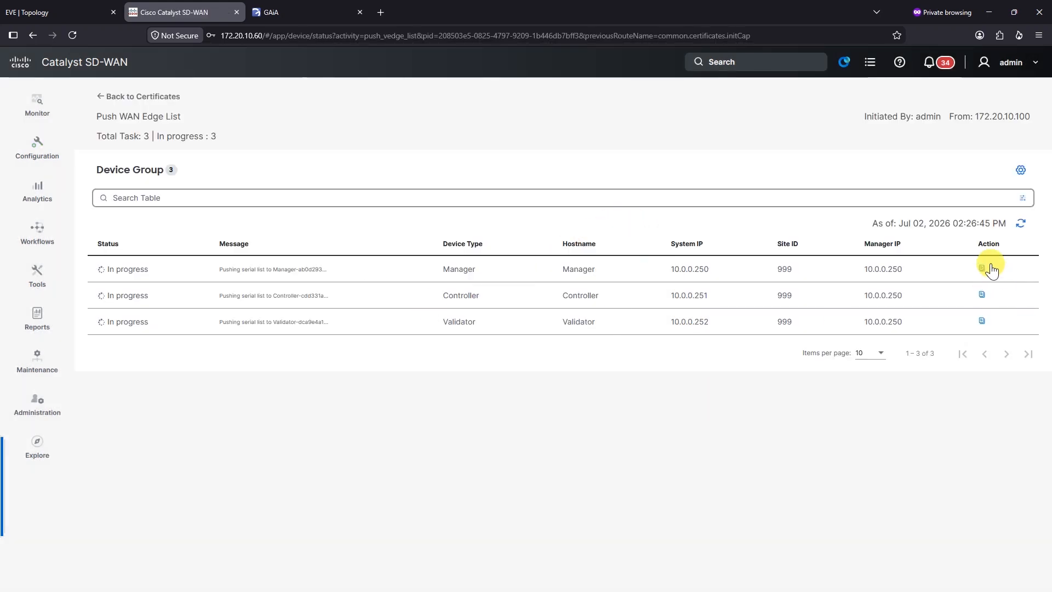
{"action": "left_click", "coordinate": [1019, 228]}
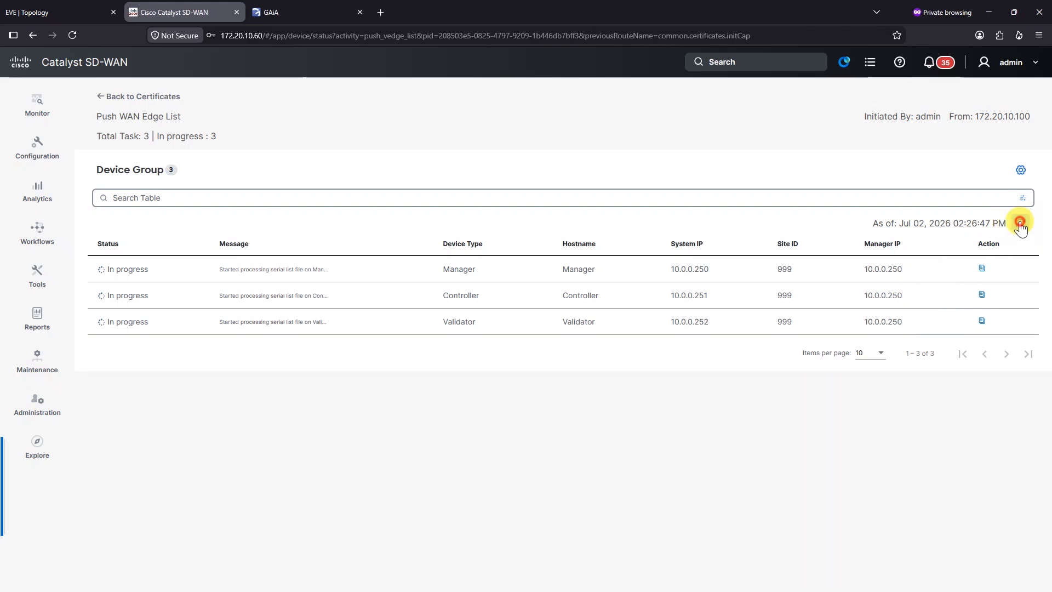
{"action": "left_click", "coordinate": [1020, 227]}
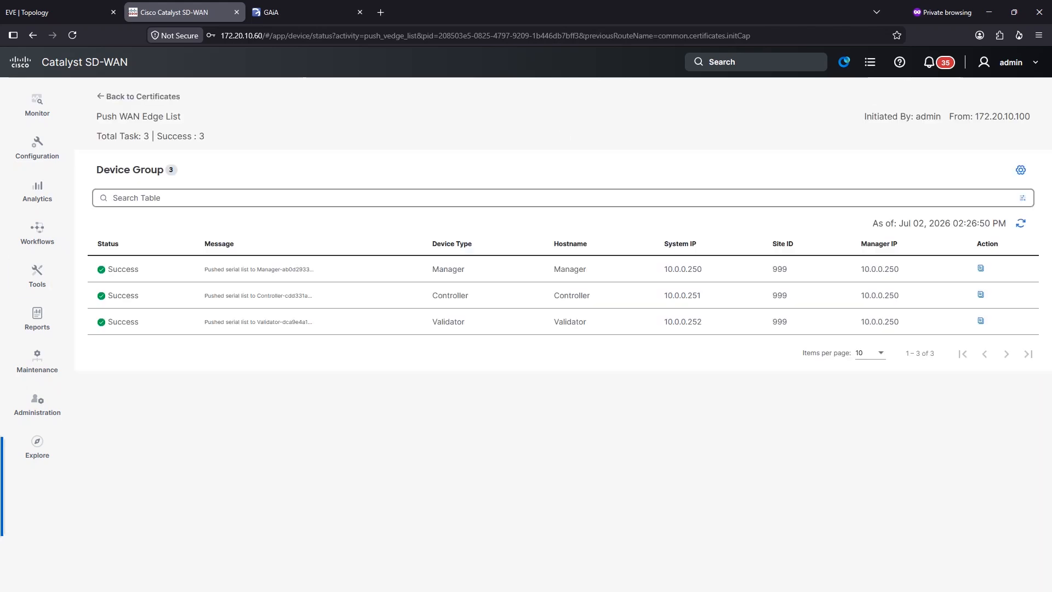
{"action": "left_click", "coordinate": [223, 401]}
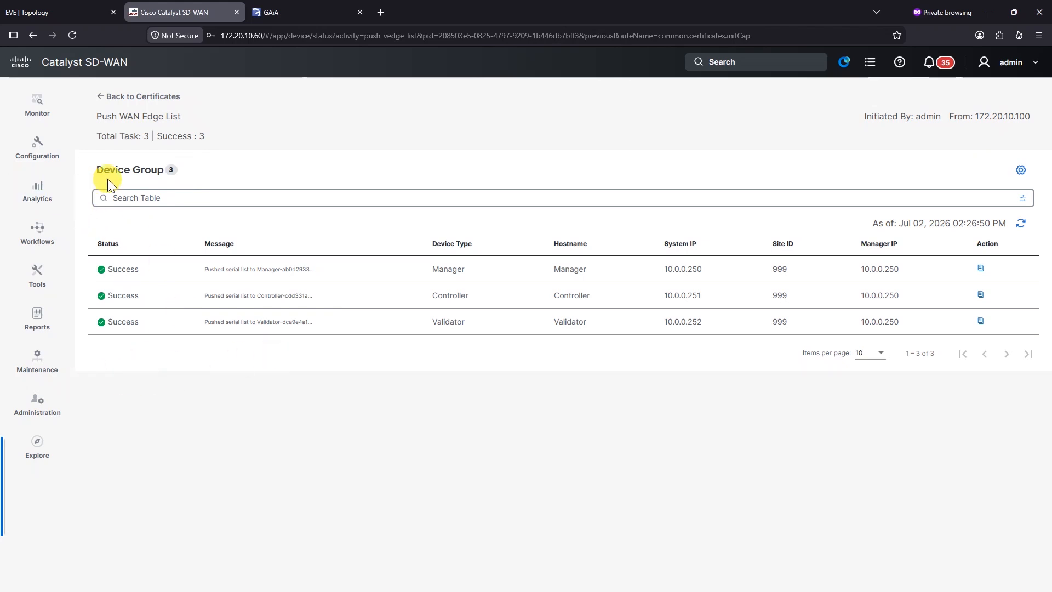
{"action": "left_click", "coordinate": [38, 148]}
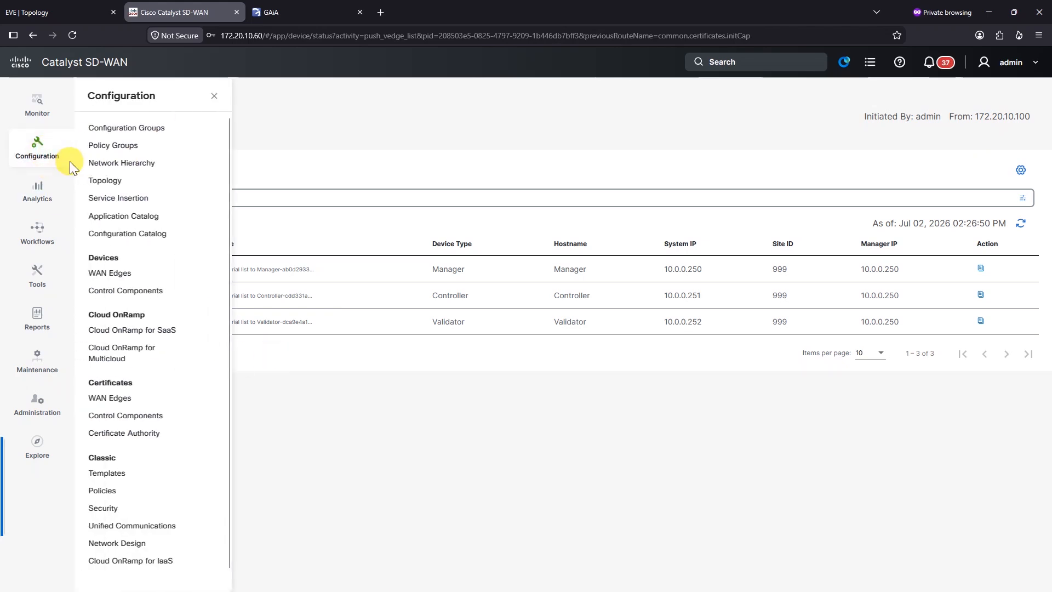
Step: Select the first WAN edge's chassis number in Certificates > WAN Edges, then return to the C8K terminal
{"action": "left_click", "coordinate": [123, 277]}
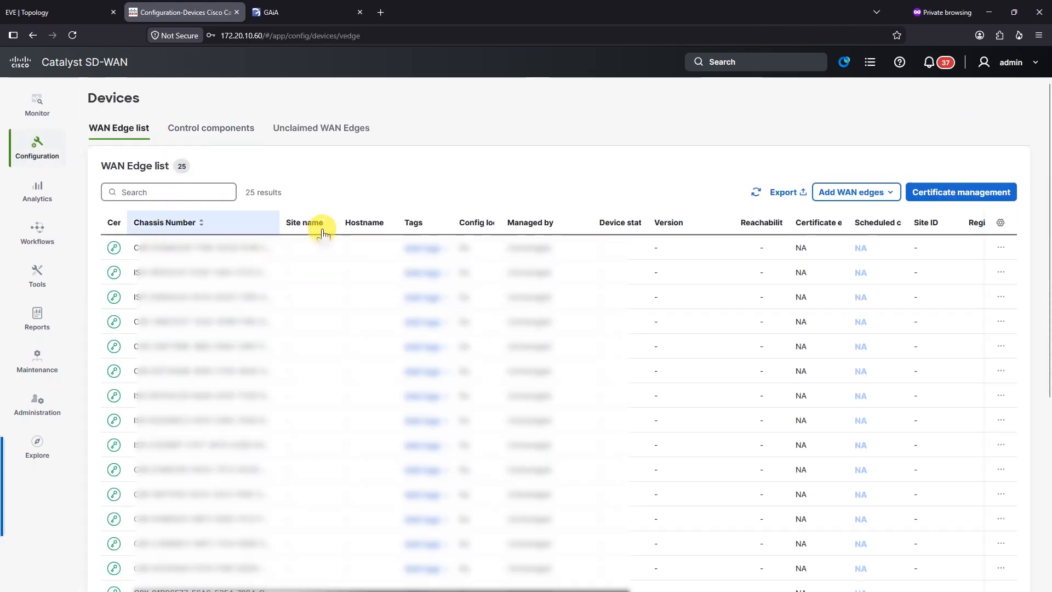
{"action": "left_click", "coordinate": [44, 161]}
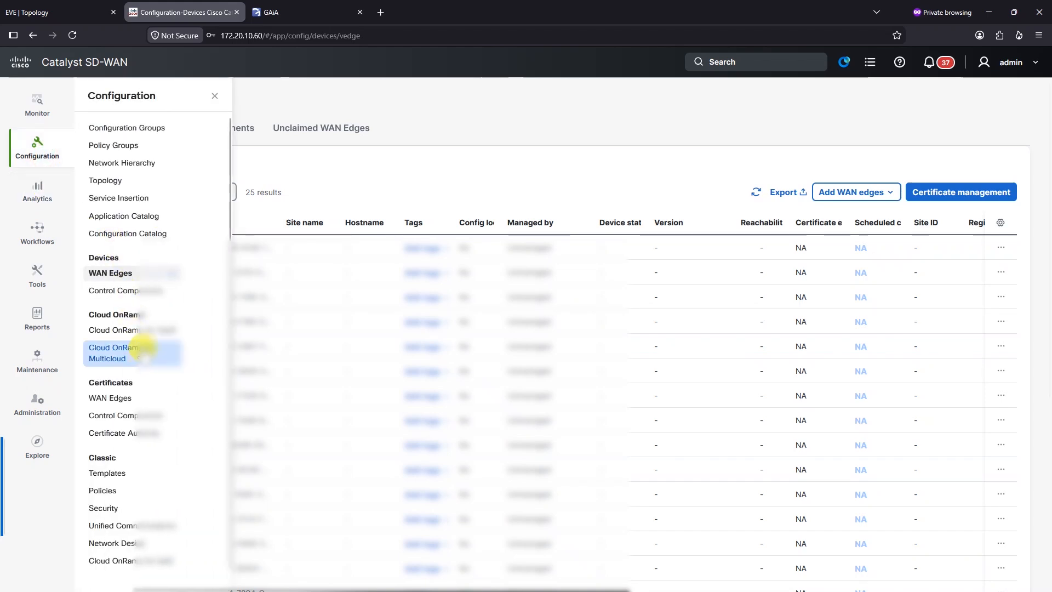
{"action": "left_click", "coordinate": [130, 398]}
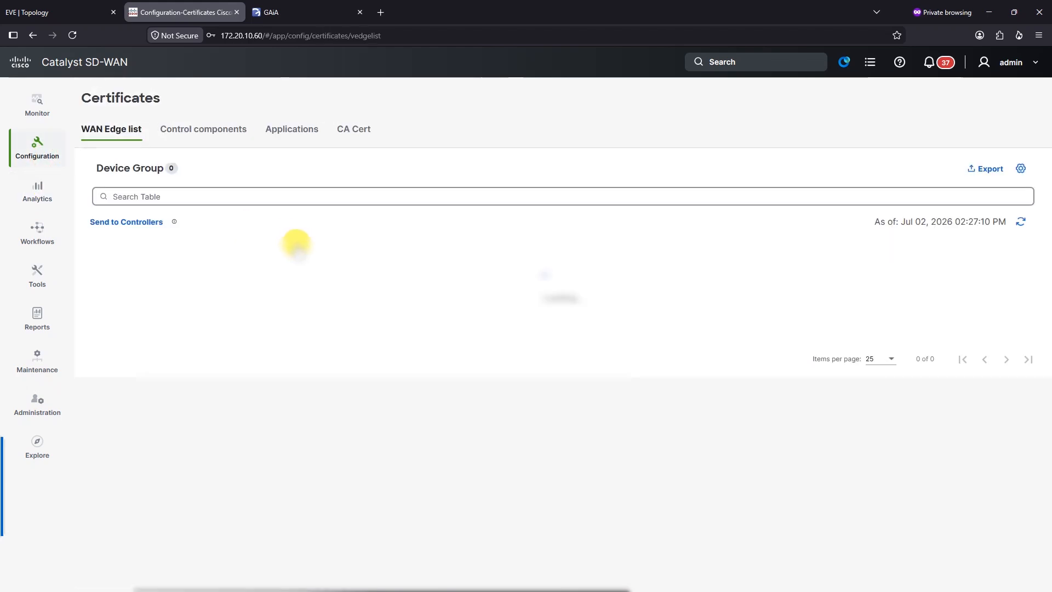
{"action": "left_click", "coordinate": [203, 276]}
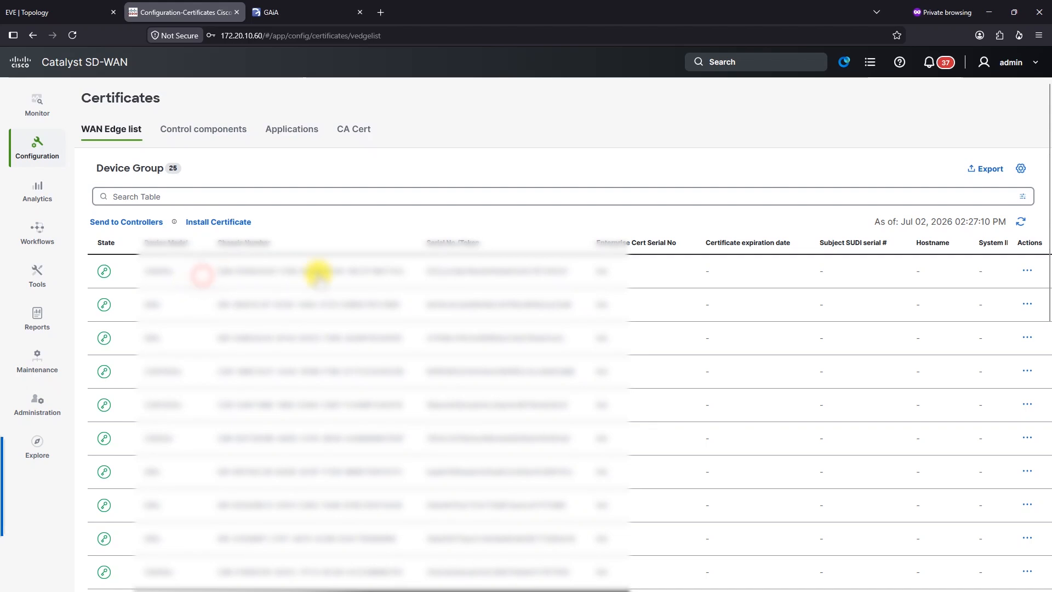
{"action": "left_click_drag", "start_coordinate": [319, 271], "coordinate": [404, 264]}
{"action": "left_click", "coordinate": [219, 270]}
{"action": "left_click_drag", "start_coordinate": [219, 270], "coordinate": [380, 273]}
{"action": "left_click", "coordinate": [279, 274]}
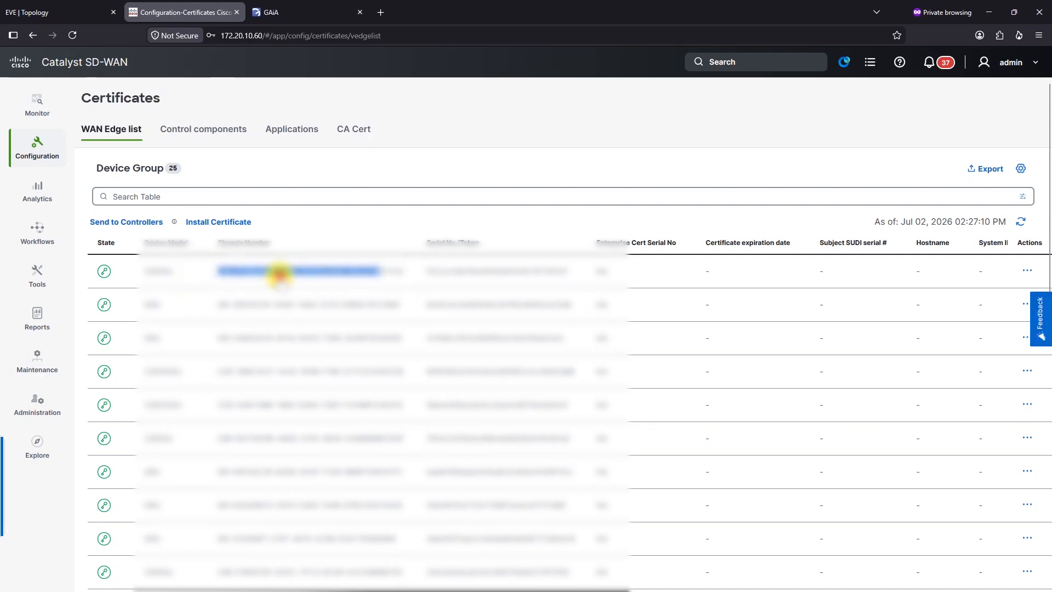
{"action": "left_click_drag", "start_coordinate": [212, 270], "coordinate": [467, 291]}
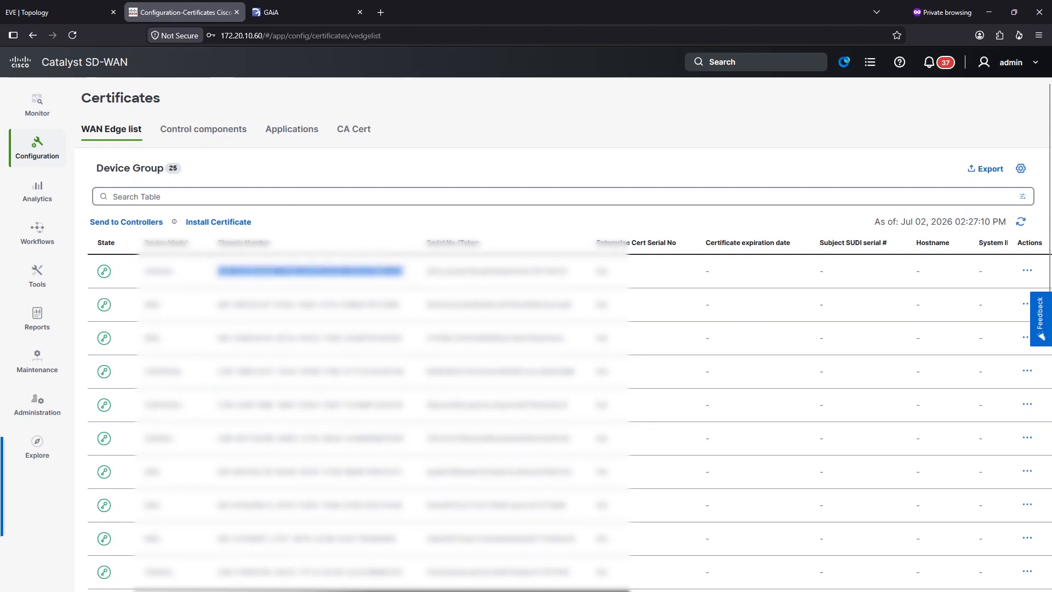
{"action": "key", "text": "alt+Tab"}
{"action": "key", "text": "Return"}
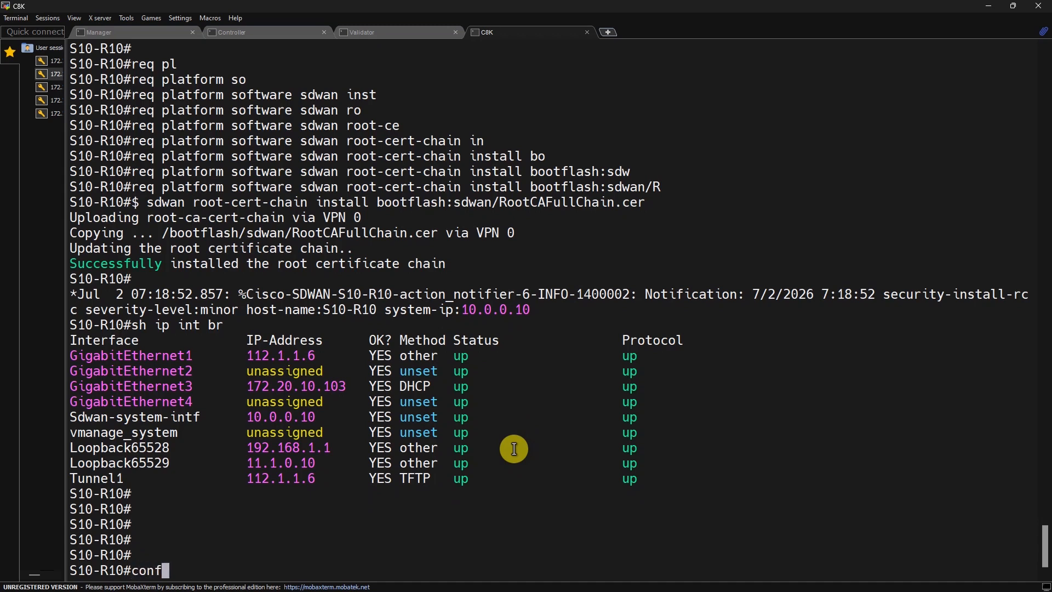
Step: Enter 'request platform software sdwan vedge_cloud activate chassis-number' with the pasted chassis number
{"action": "type", "text": "req"}
{"action": "key", "text": "Tab"}
{"action": "type", "text": "pl"}
{"action": "key", "text": "Tab"}
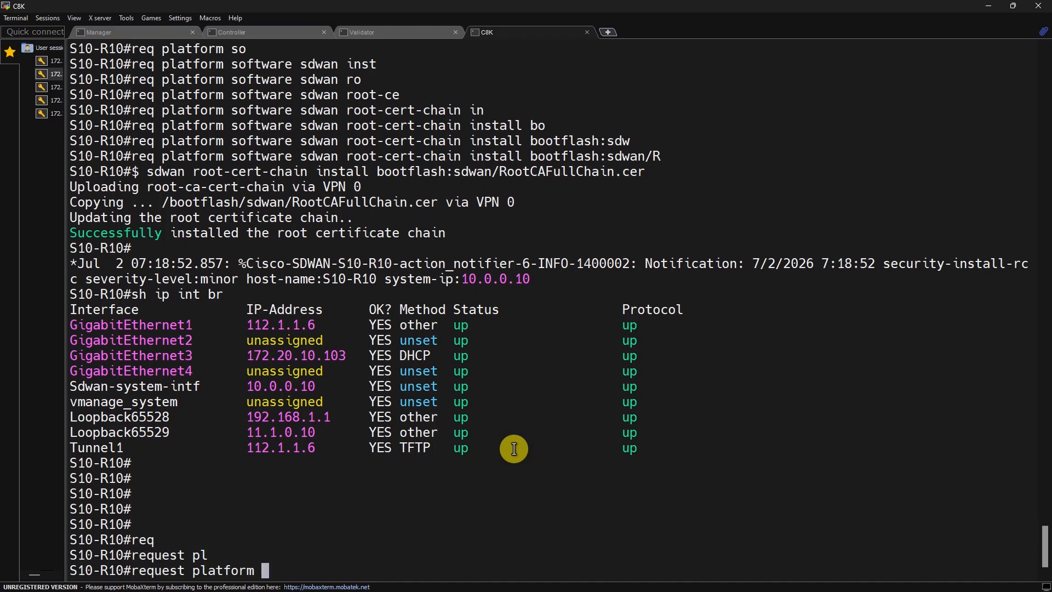
{"action": "type", "text": "so"}
{"action": "key", "text": "Tab"}
{"action": "type", "text": "sdw"}
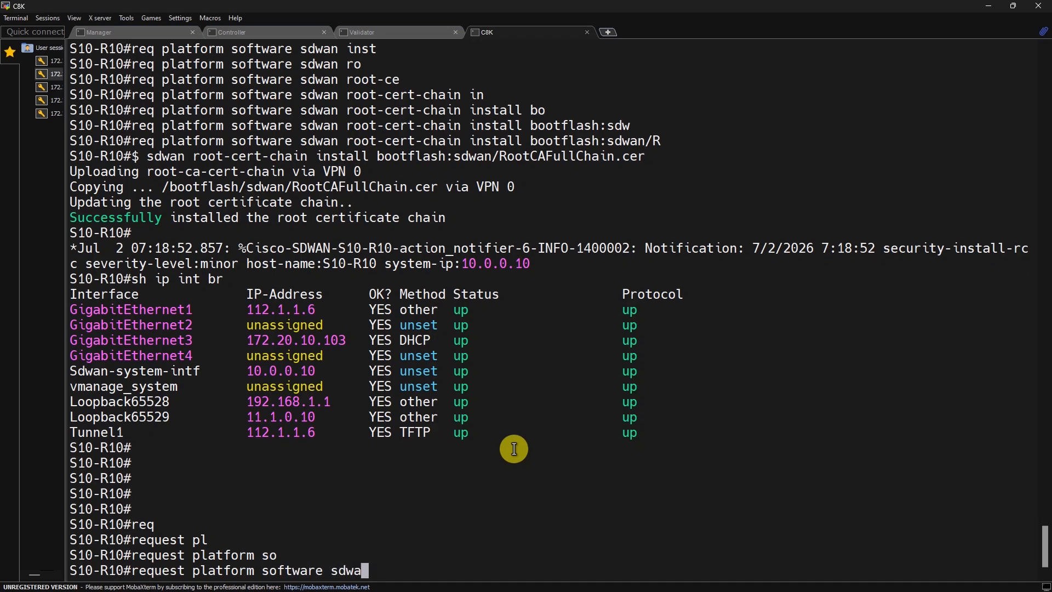
{"action": "type", "text": "an v"}
{"action": "key", "text": "Tab"}
{"action": "type", "text": "ve"}
{"action": "key", "text": "Tab"}
{"action": "type", "text": "ac"}
{"action": "key", "text": "Tab"}
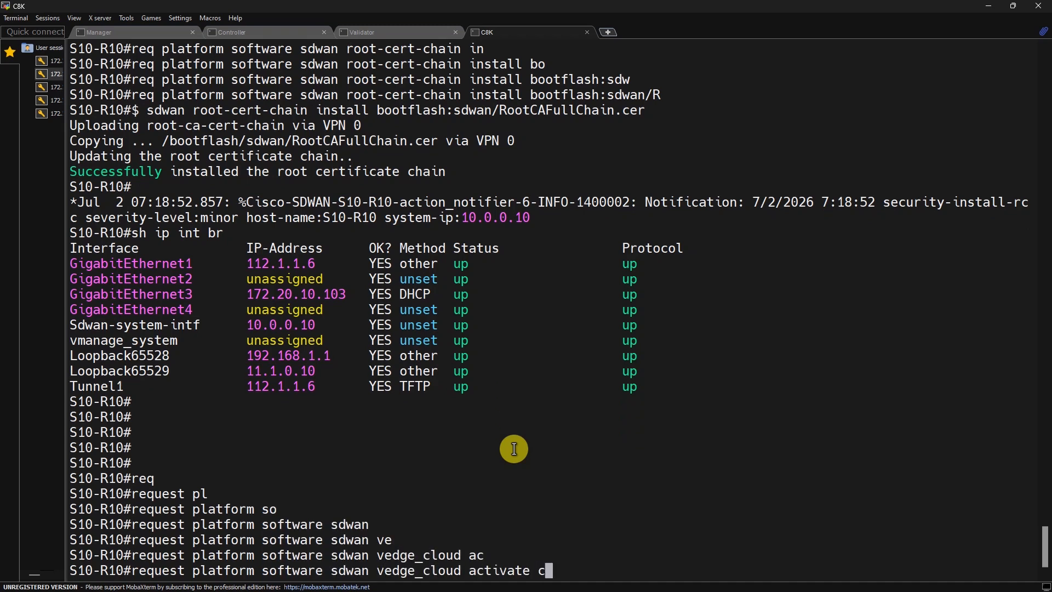
{"action": "type", "text": "c"}
{"action": "key", "text": "Tab"}
{"action": "right_click", "coordinate": [587, 478]}
{"action": "left_click", "coordinate": [652, 285]}
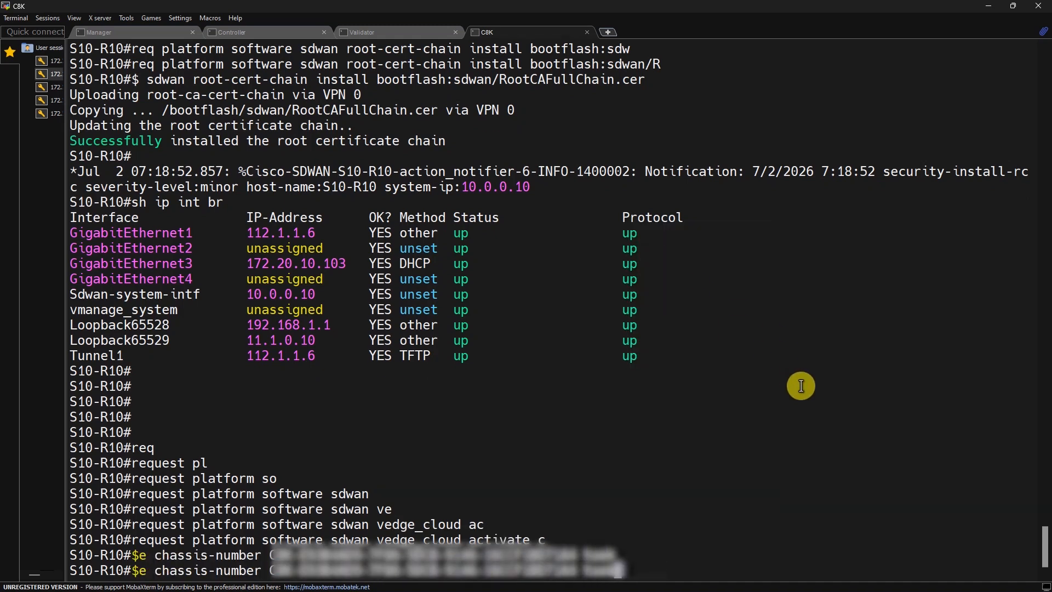
Step: Append the token keyword with the first device's pasted token and run the activation
{"action": "key", "text": "BackSpace"}
{"action": "type", "text": "en"}
{"action": "key", "text": "Tab"}
{"action": "key", "text": "alt+Tab"}
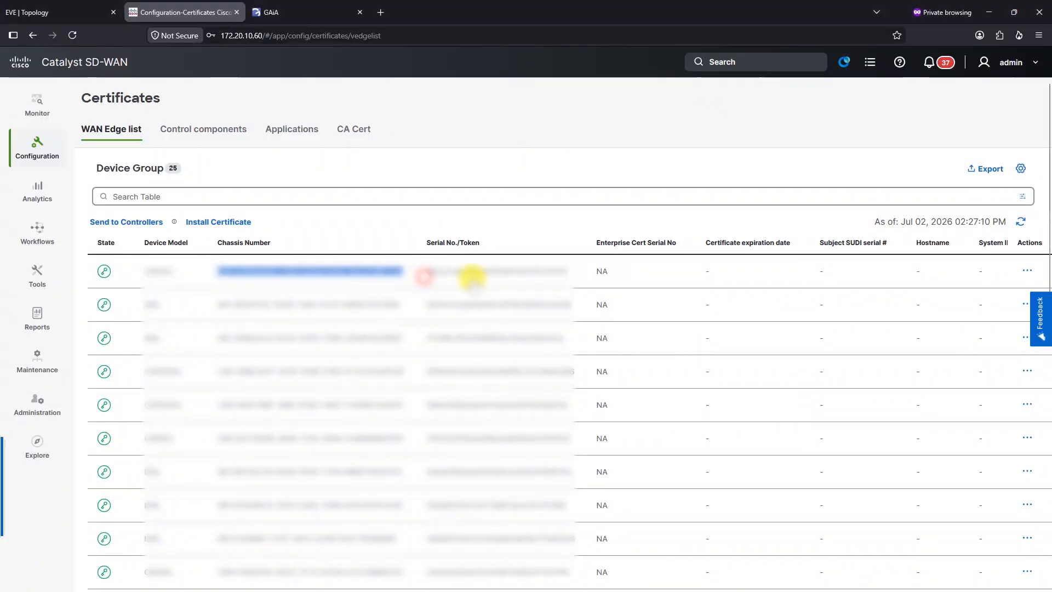
{"action": "left_click_drag", "start_coordinate": [428, 271], "coordinate": [579, 290]}
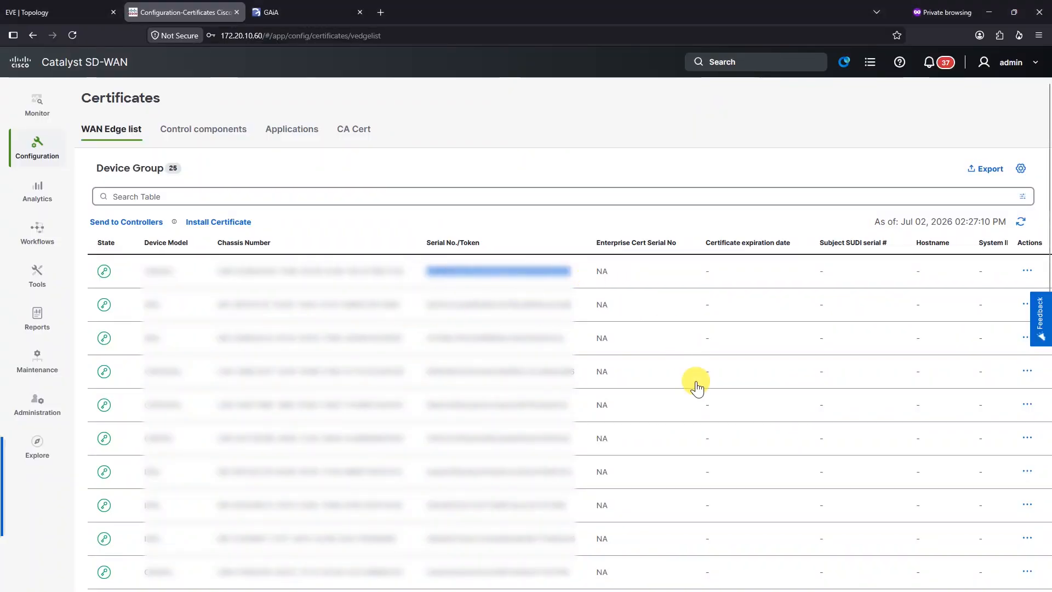
{"action": "key", "text": "alt+Tab"}
{"action": "right_click", "coordinate": [842, 513]}
{"action": "left_click", "coordinate": [874, 321]}
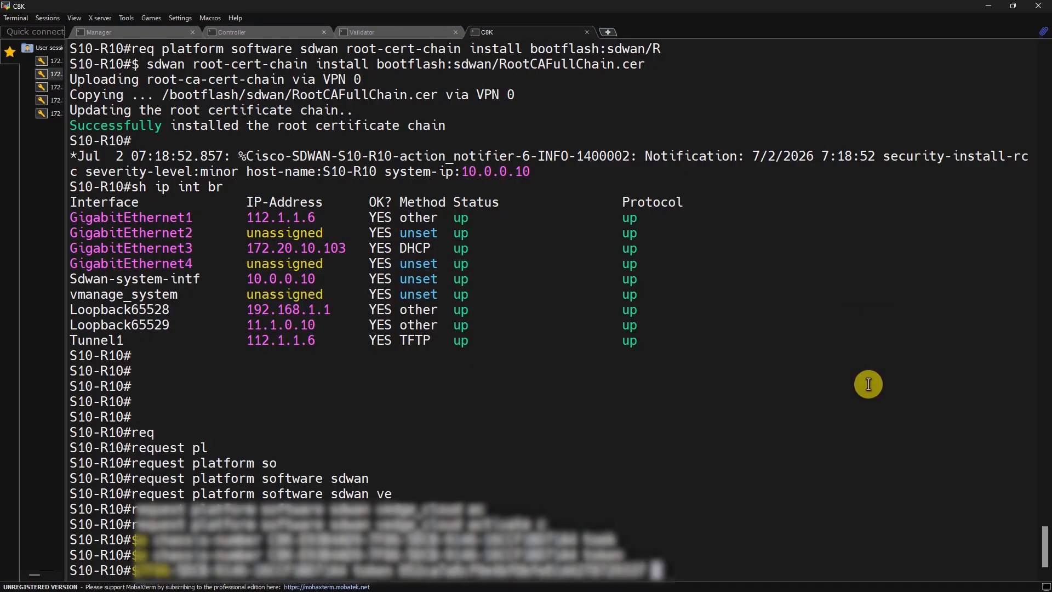
{"action": "key", "text": "Return"}
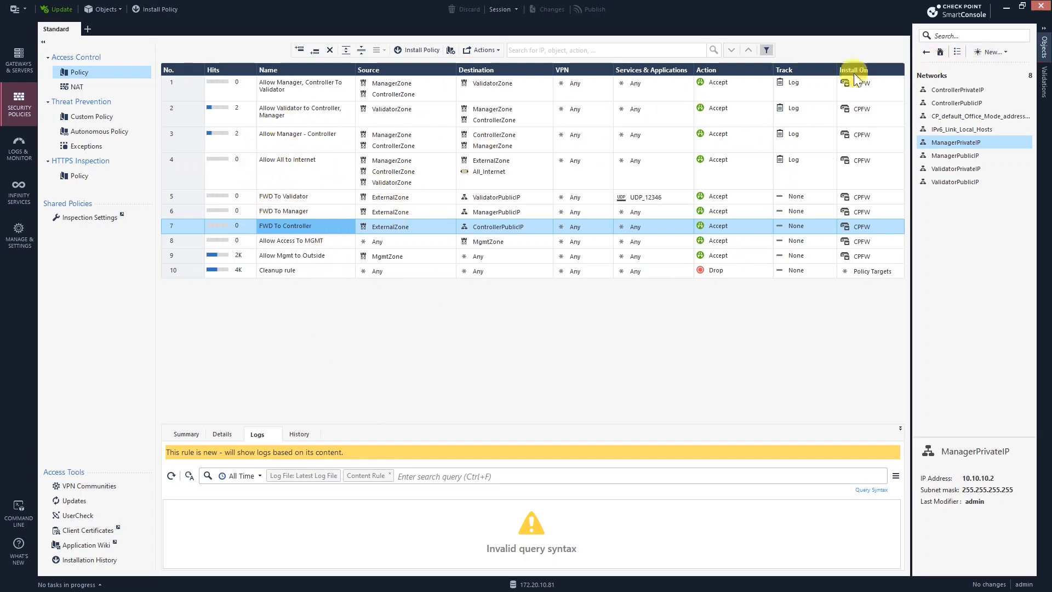
Step: Verify the router log shows the manager at 10.0.0.250 authenticated successfully
{"action": "left_click", "coordinate": [1005, 8]}
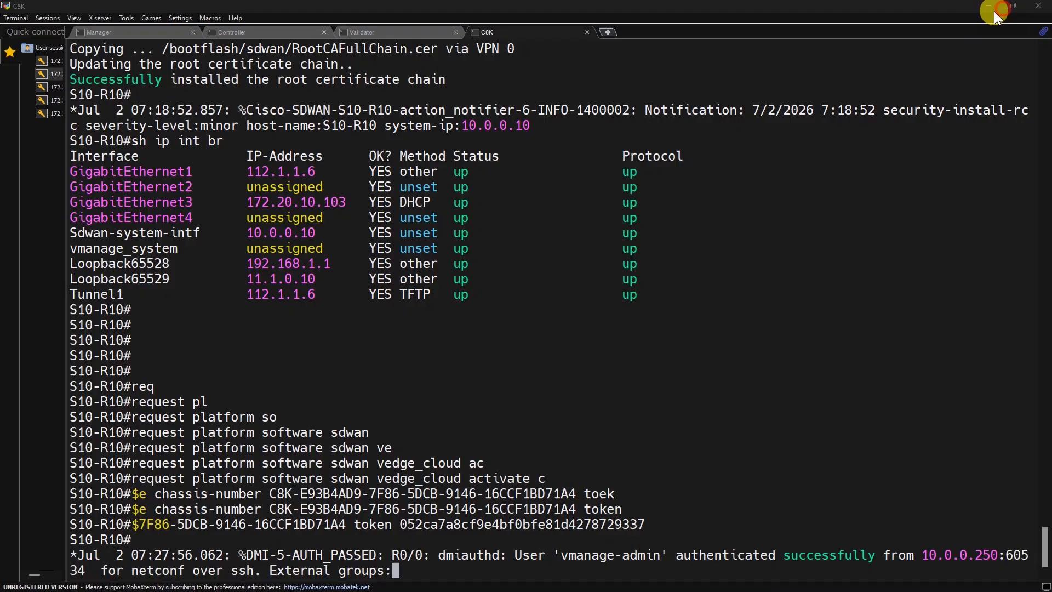
{"action": "key", "text": "Return"}
{"action": "key", "text": "Return"}
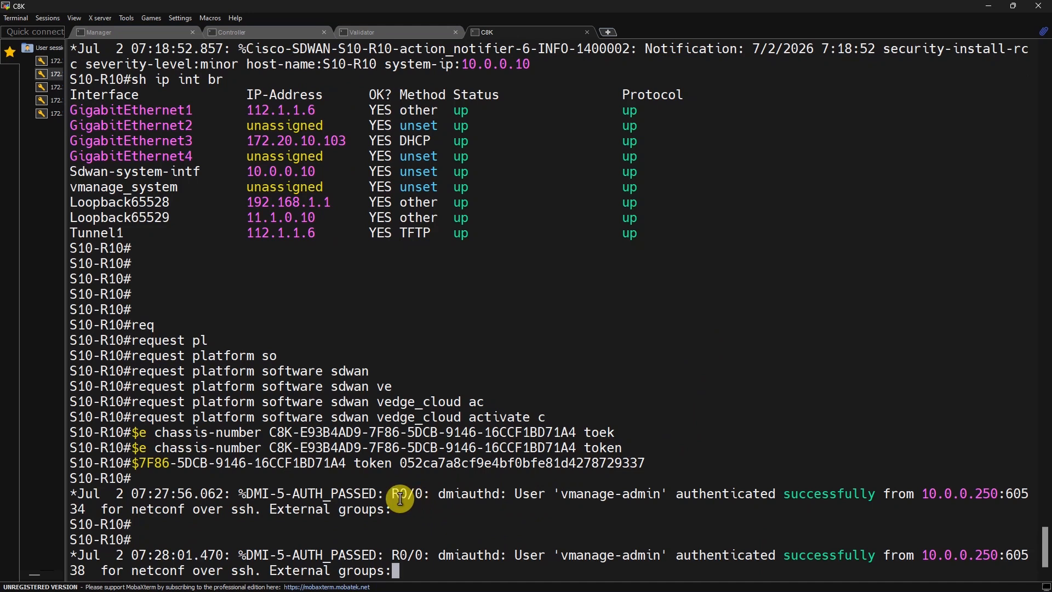
{"action": "left_click_drag", "start_coordinate": [392, 492], "coordinate": [559, 509]}
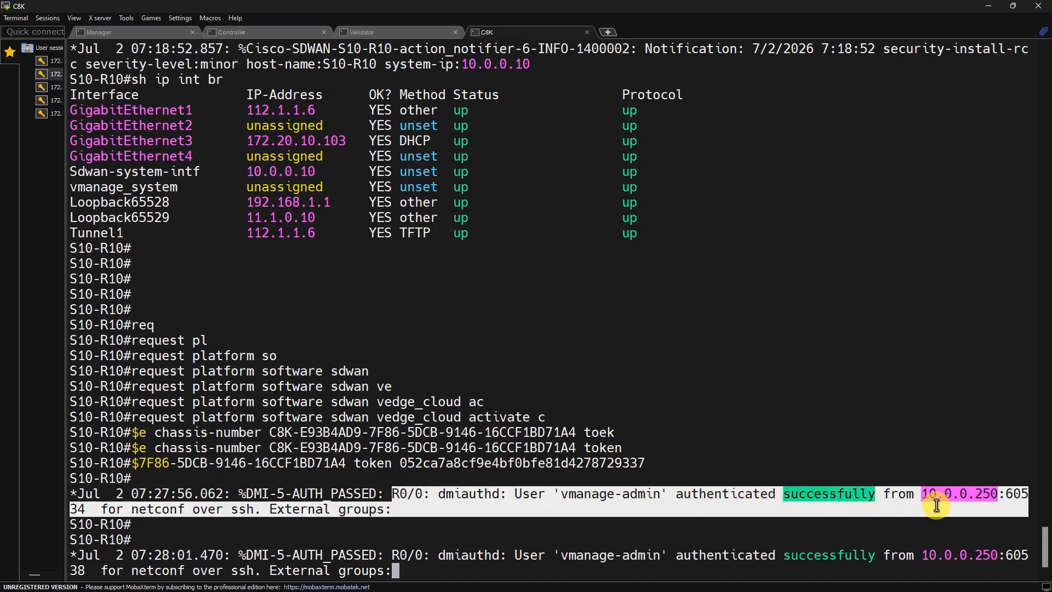
{"action": "double_click", "coordinate": [964, 494]}
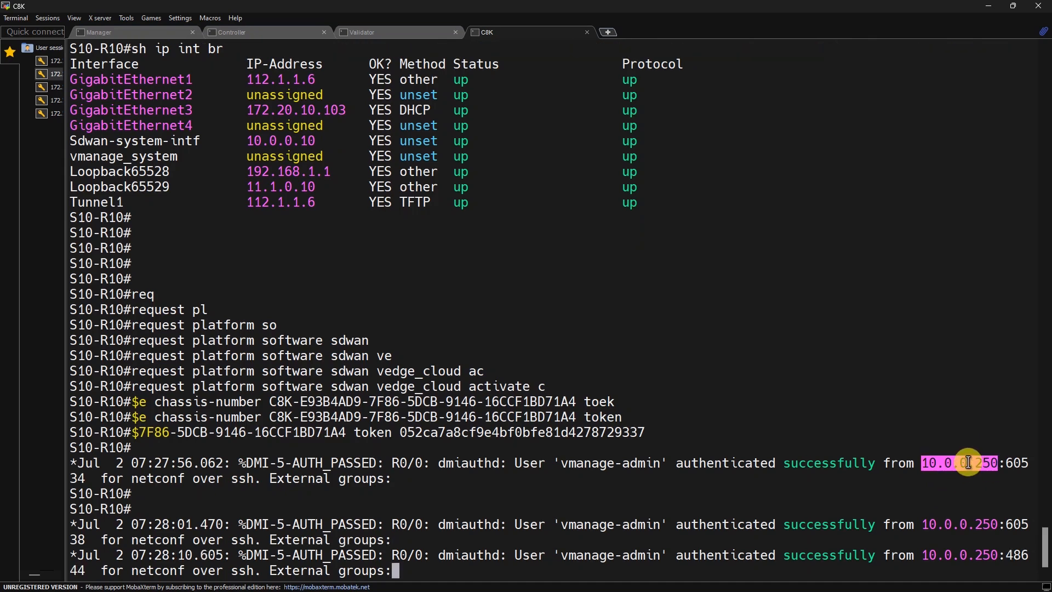
{"action": "left_click", "coordinate": [969, 464]}
{"action": "left_click", "coordinate": [987, 12]}
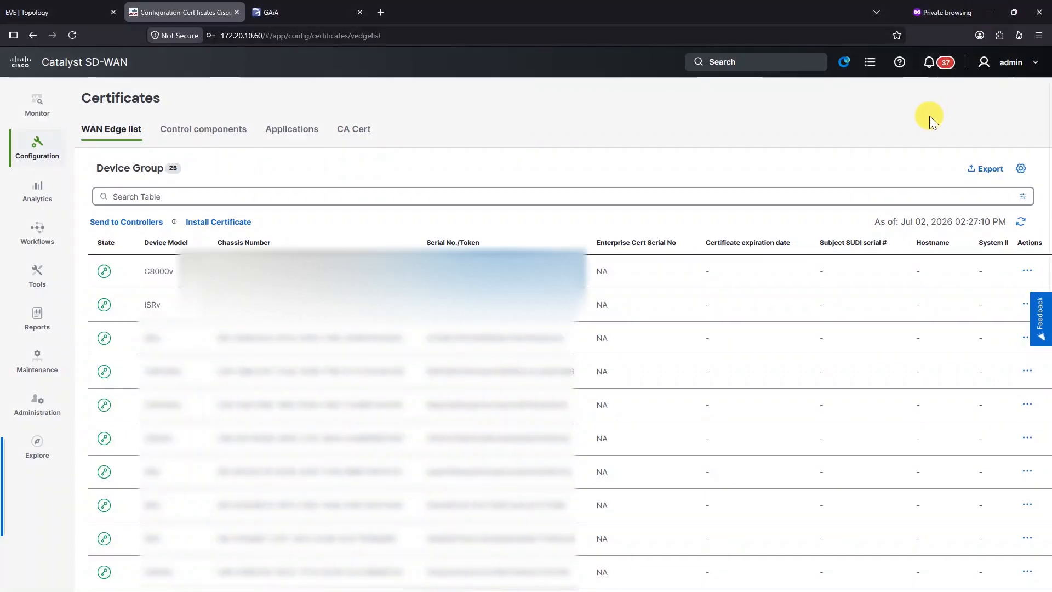
Step: Refresh the WAN Edge list and read the first device's state: S10-R10, Certificate Installation Failed
{"action": "left_click", "coordinate": [1020, 266]}
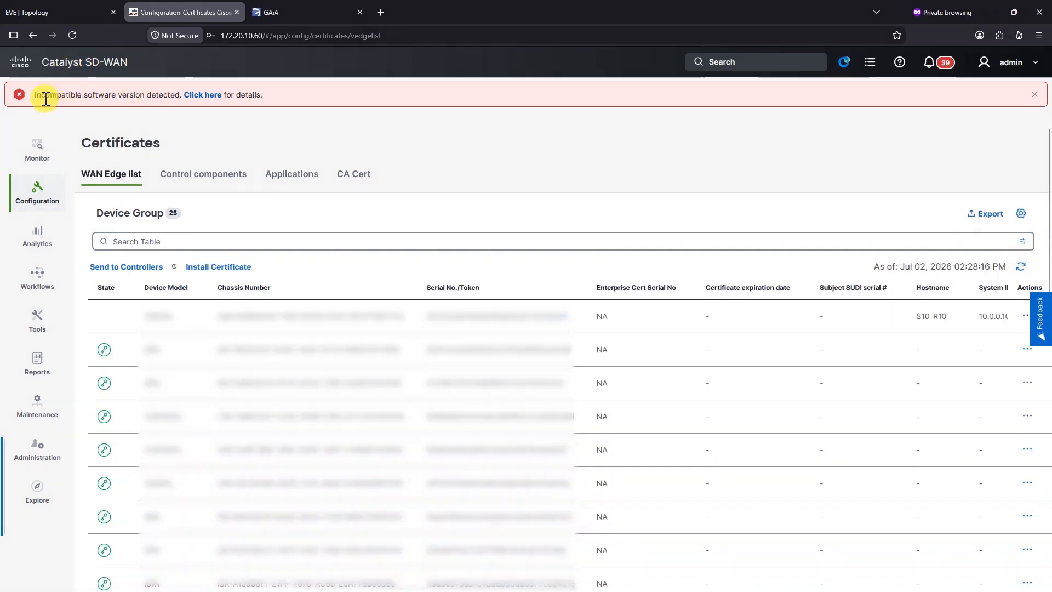
{"action": "mouse_move", "coordinate": [103, 325]}
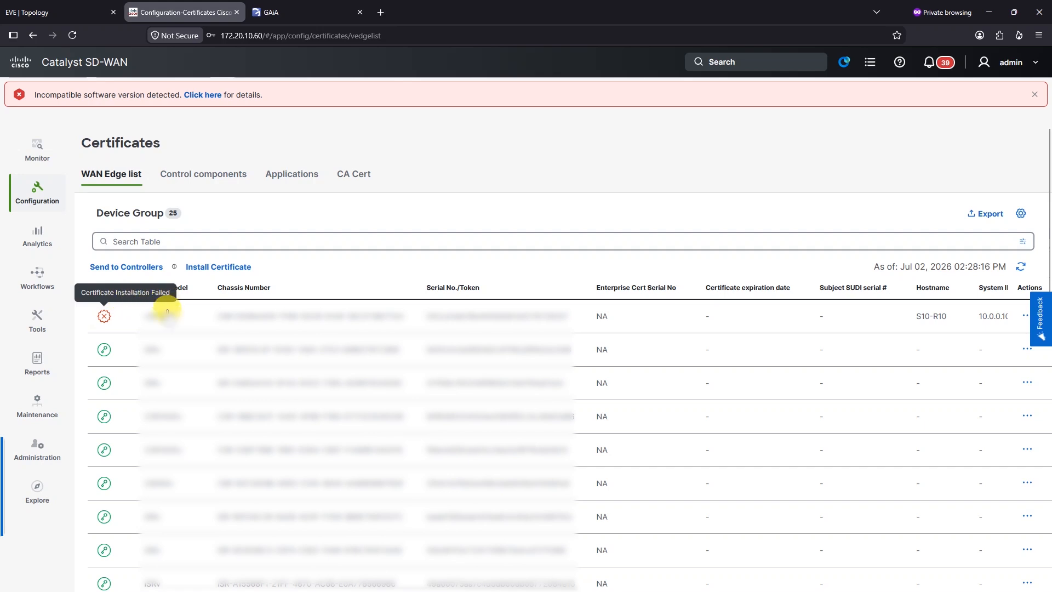
{"action": "left_click", "coordinate": [567, 184]}
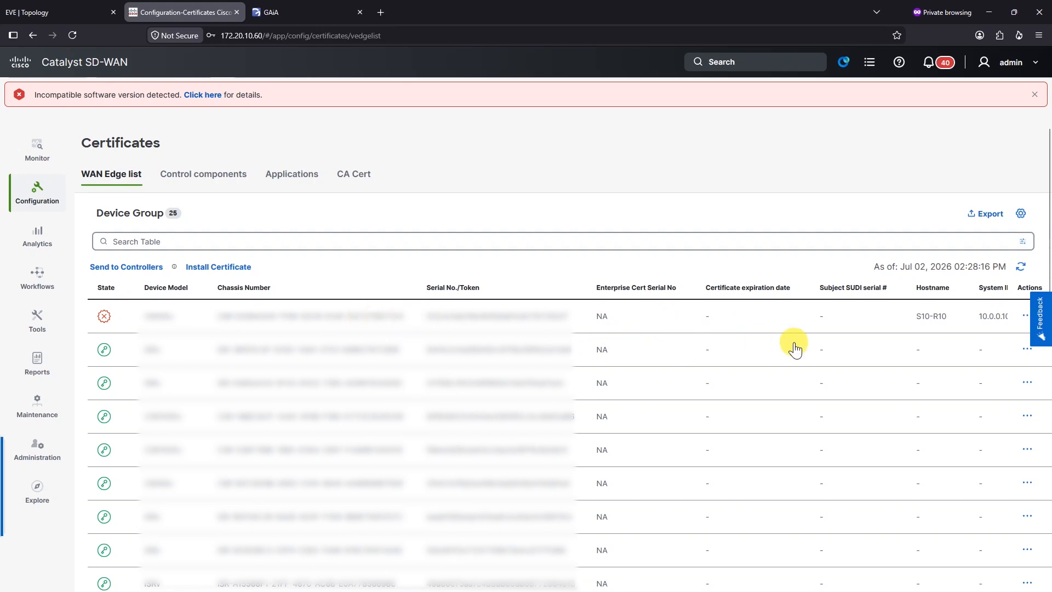
Step: Run 'show sdwan control connections' on S10-R10 and highlight the vbond peer row
{"action": "key", "text": "alt+Tab"}
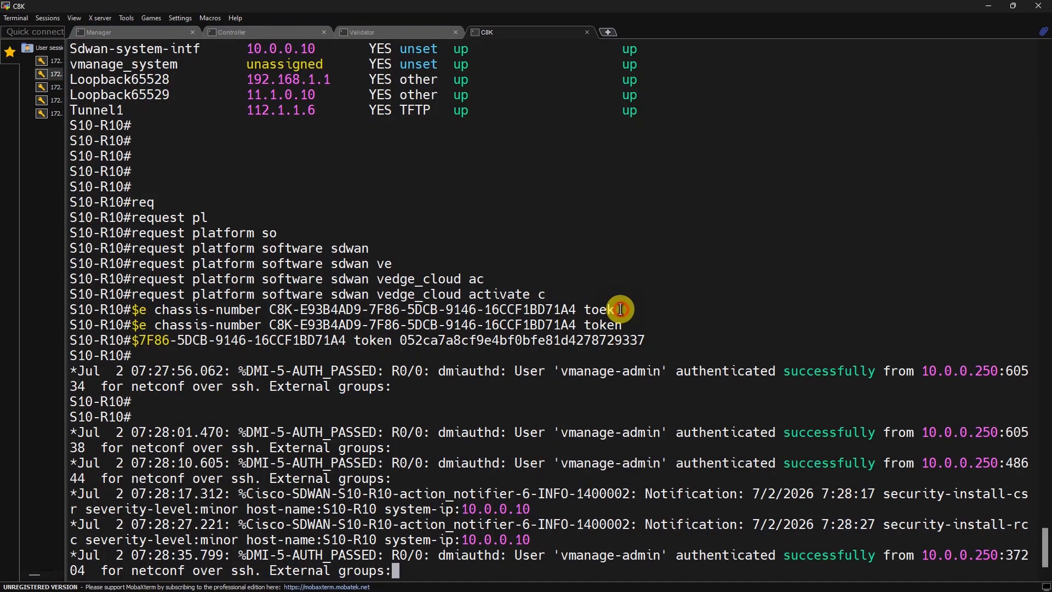
{"action": "key", "text": "Return"}
{"action": "key", "text": "Return"}
{"action": "key", "text": "Return"}
{"action": "key", "text": "Return"}
{"action": "key", "text": "Return"}
{"action": "type", "text": "sh"}
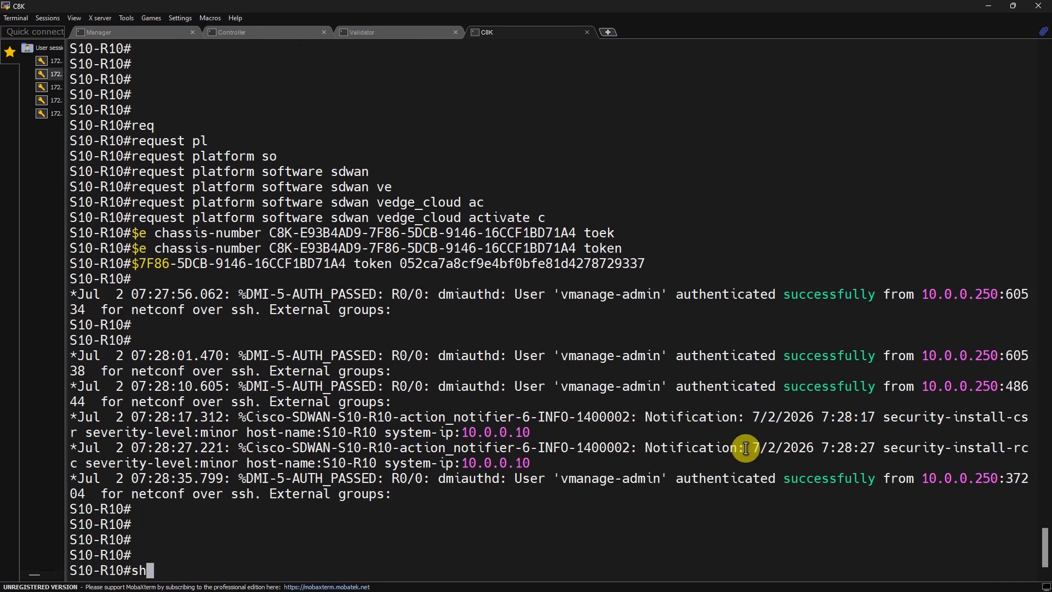
{"action": "type", "text": "ow sdwan contr"}
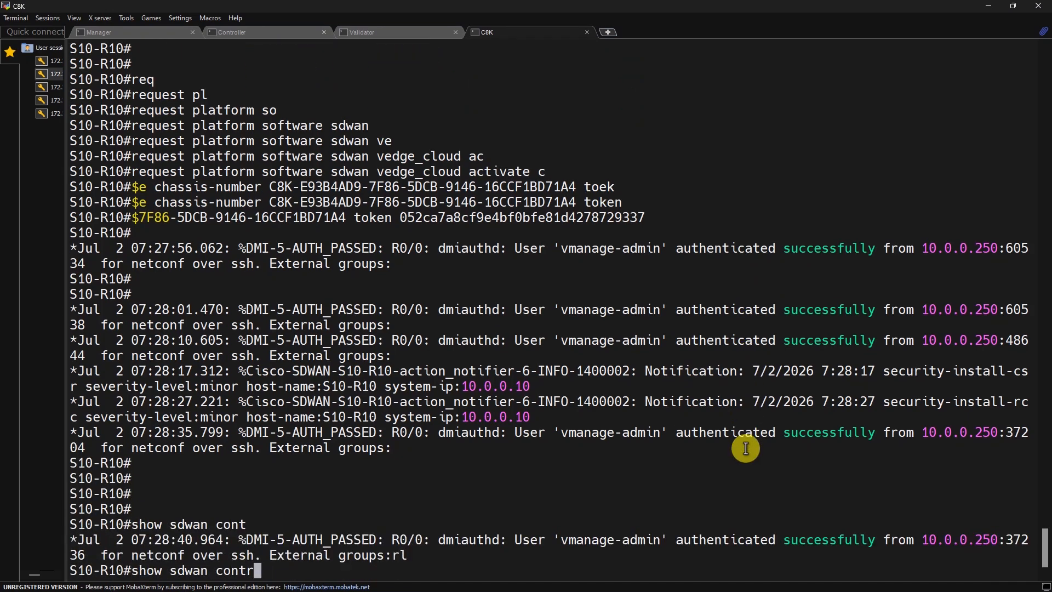
{"action": "type", "text": "lo"}
{"action": "key", "text": "Tab"}
{"action": "type", "text": "l"}
{"action": "key", "text": "BackSpace"}
{"action": "type", "text": "con"}
{"action": "key", "text": "Tab"}
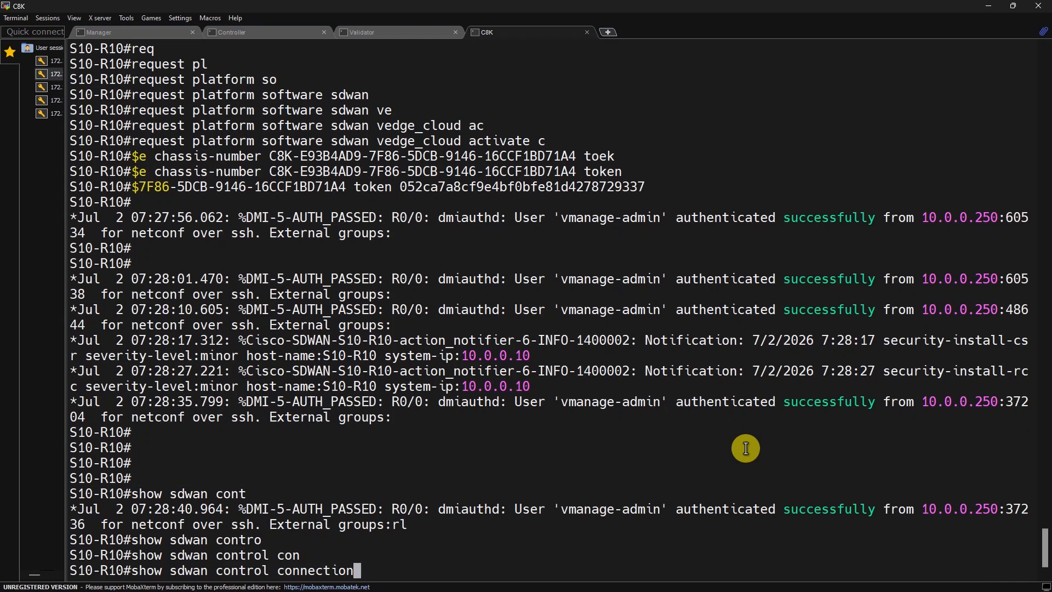
{"action": "type", "text": "s"}
{"action": "key", "text": "Tab"}
{"action": "key", "text": "Return"}
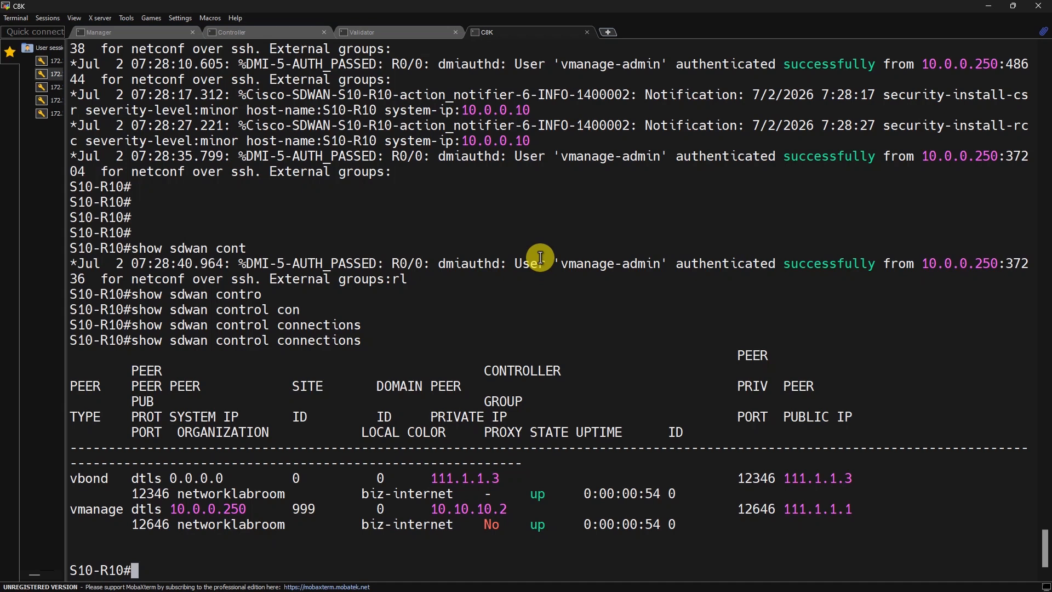
{"action": "left_click_drag", "start_coordinate": [72, 479], "coordinate": [914, 530]}
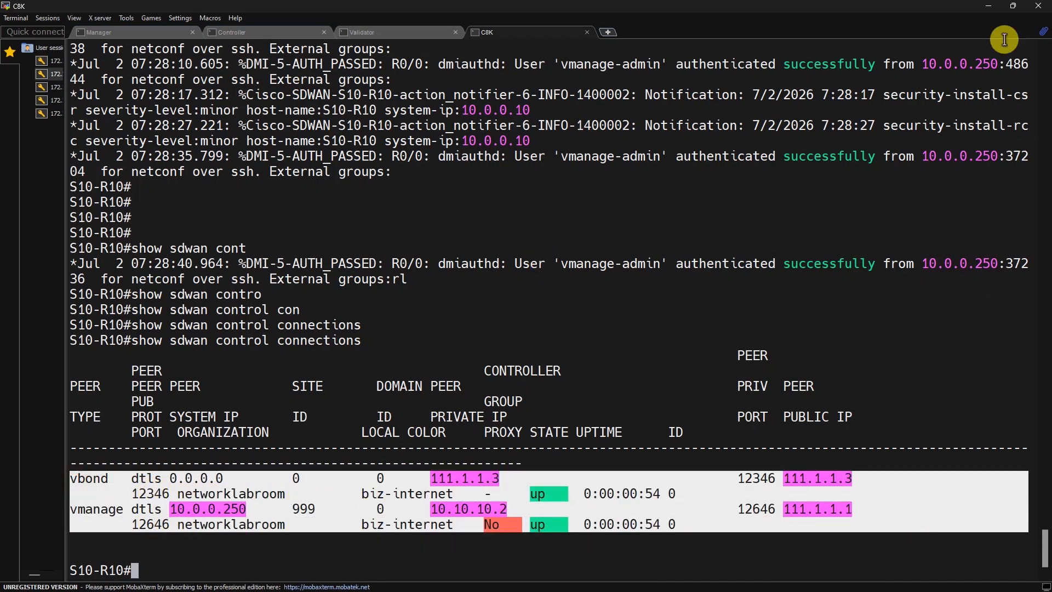
Step: View the S10-R10 device CSR from its Actions menu and copy the full CSR text
{"action": "left_click", "coordinate": [988, 5]}
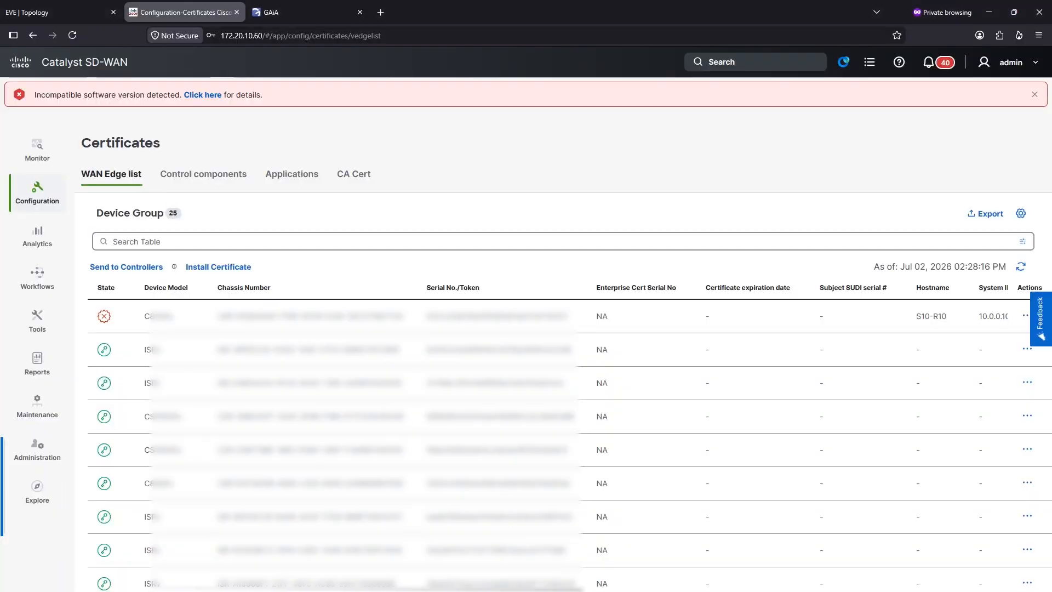
{"action": "double_click", "coordinate": [153, 316]}
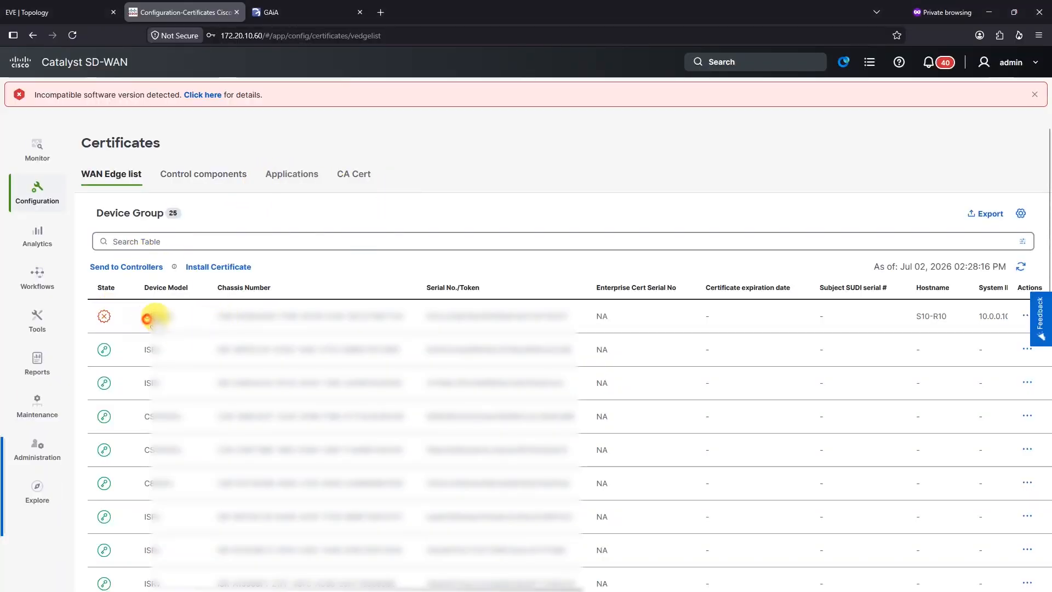
{"action": "left_click", "coordinate": [1021, 321]}
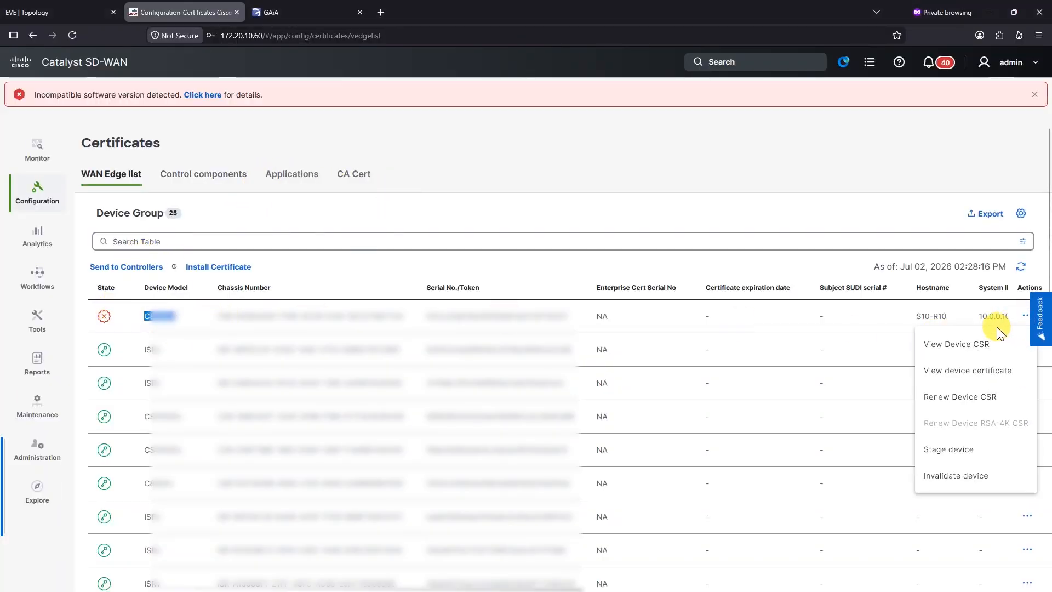
{"action": "left_click", "coordinate": [971, 349]}
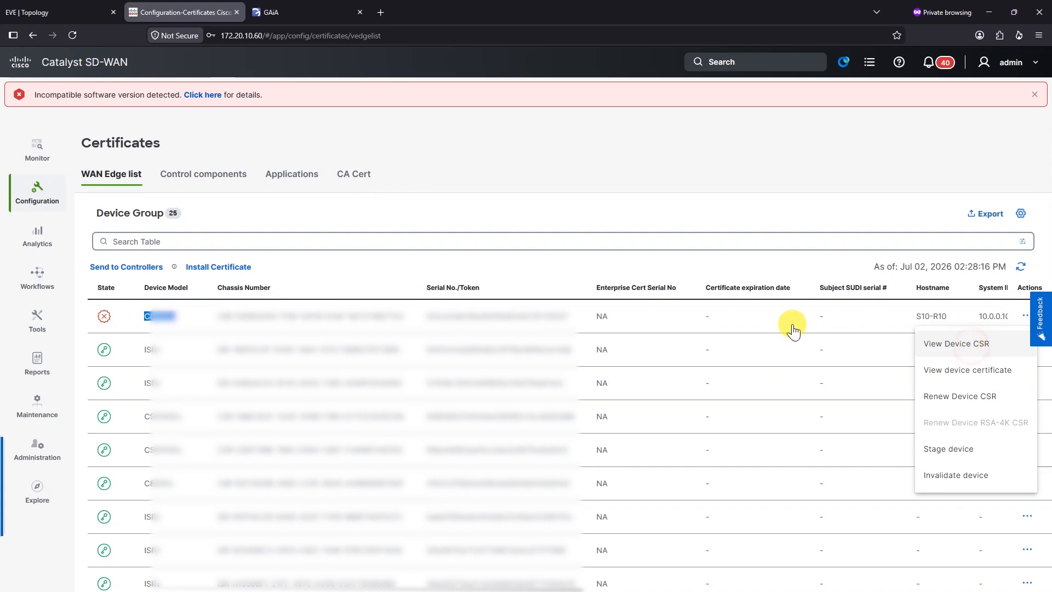
{"action": "left_click_drag", "start_coordinate": [606, 215], "coordinate": [895, 430]}
{"action": "right_click", "coordinate": [799, 324]}
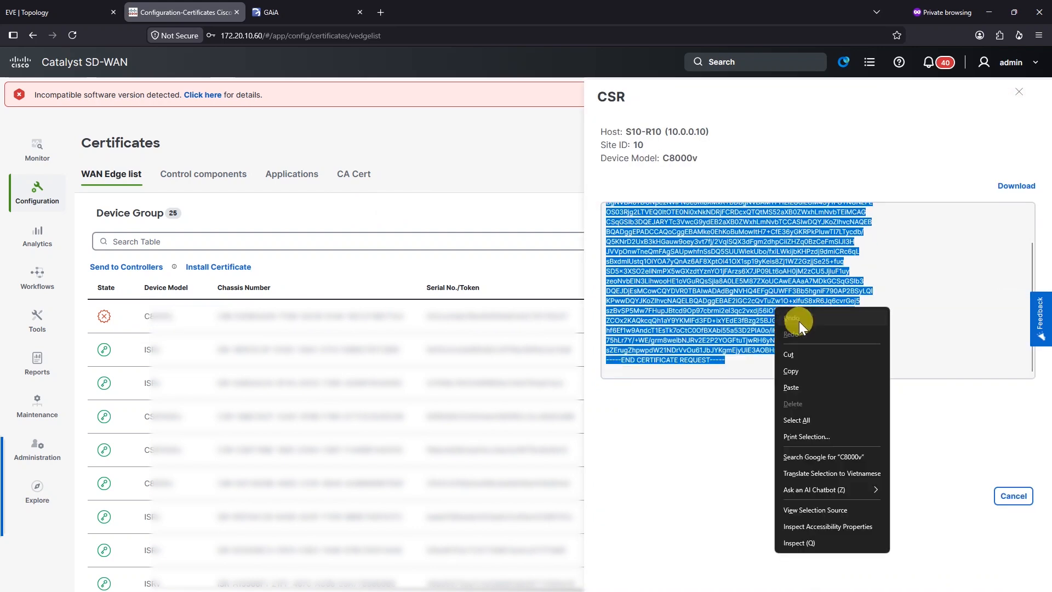
{"action": "left_click", "coordinate": [791, 371]}
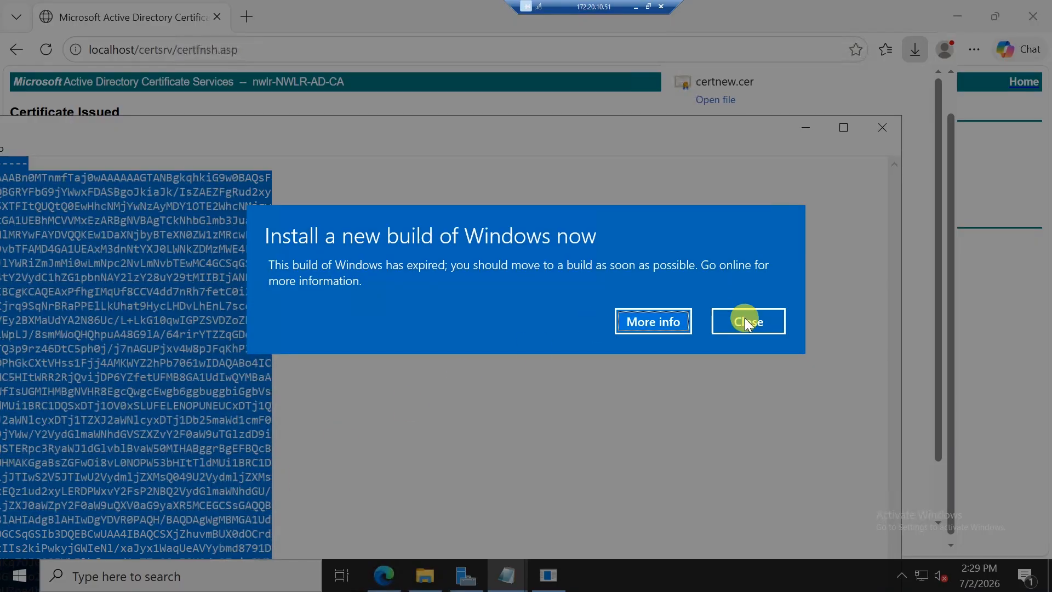
Step: Close the leftover Notepad window and load the Certificate Services home page
{"action": "left_click", "coordinate": [746, 320]}
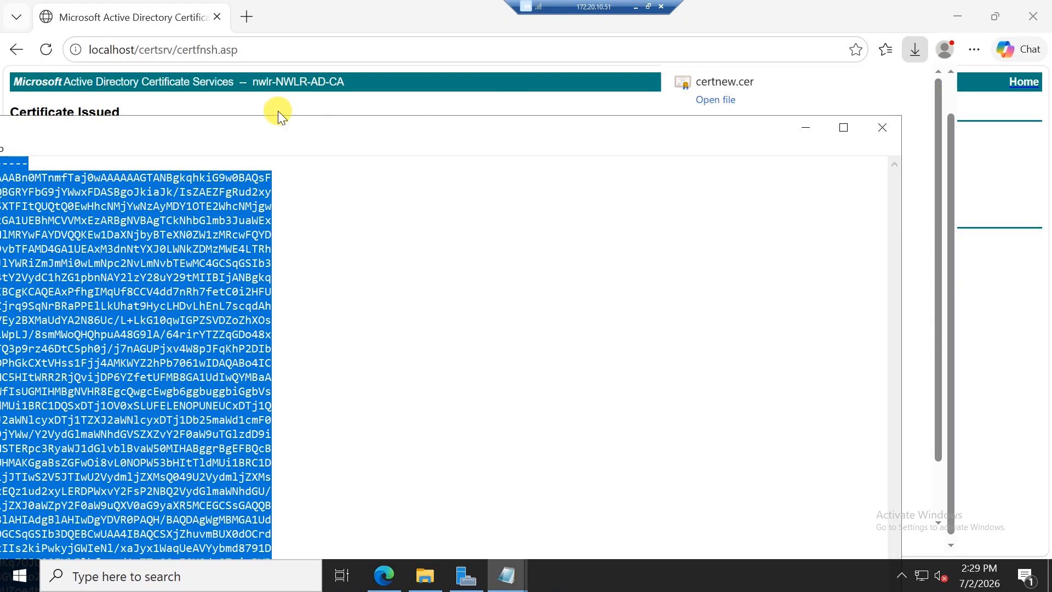
{"action": "left_click_drag", "start_coordinate": [300, 122], "coordinate": [379, 123]}
{"action": "left_click", "coordinate": [956, 128]}
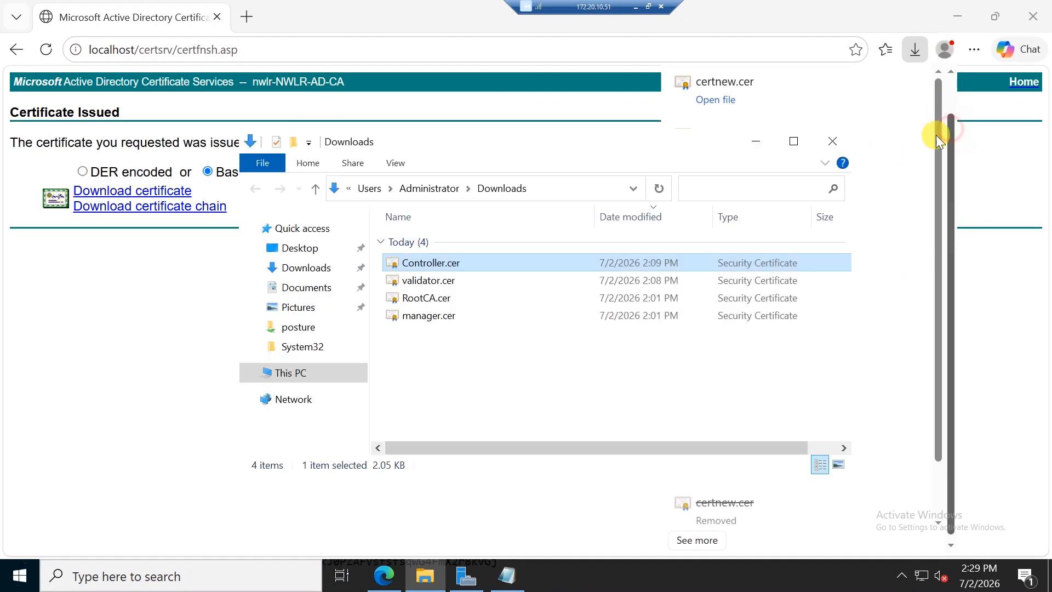
{"action": "left_click", "coordinate": [117, 324]}
{"action": "left_click_drag", "start_coordinate": [189, 49], "coordinate": [416, 81]}
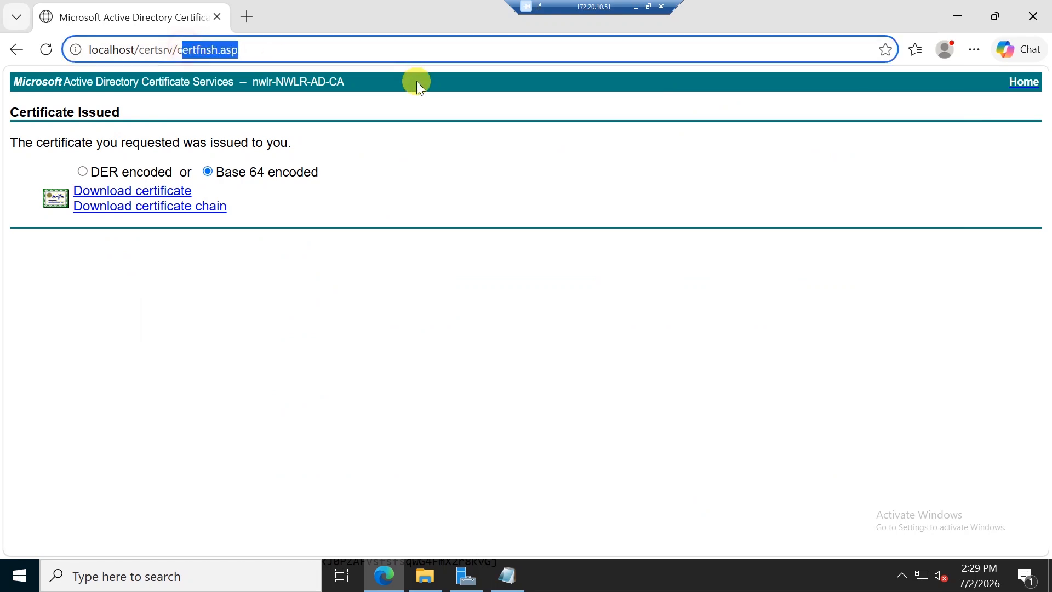
{"action": "key", "text": "BackSpace"}
{"action": "key", "text": "BackSpace"}
{"action": "left_click", "coordinate": [417, 84]}
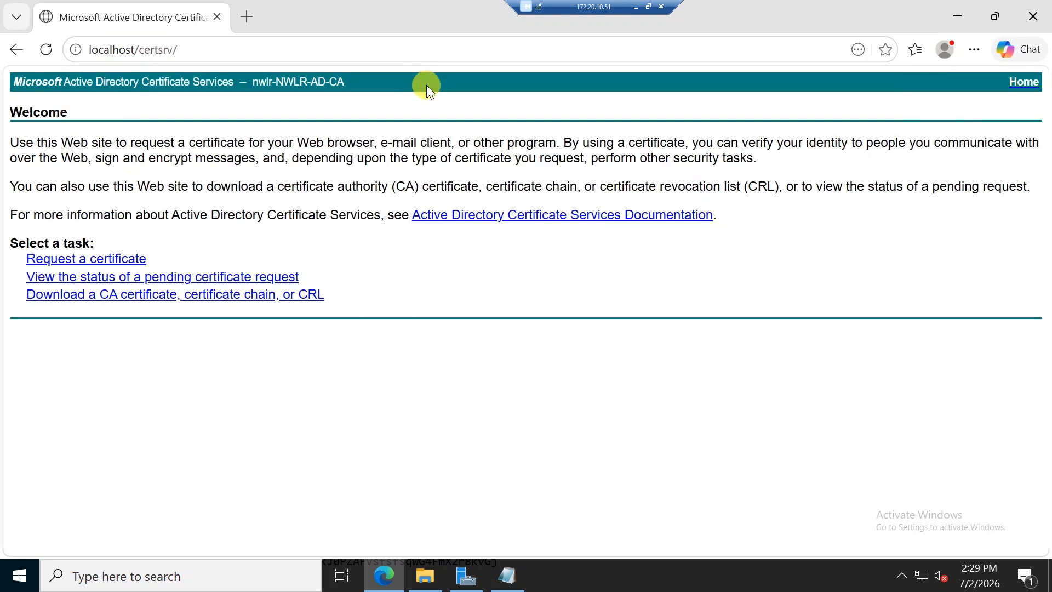
Step: Submit an advanced certificate request with the pasted CSR using the Web Server template
{"action": "left_click", "coordinate": [106, 260]}
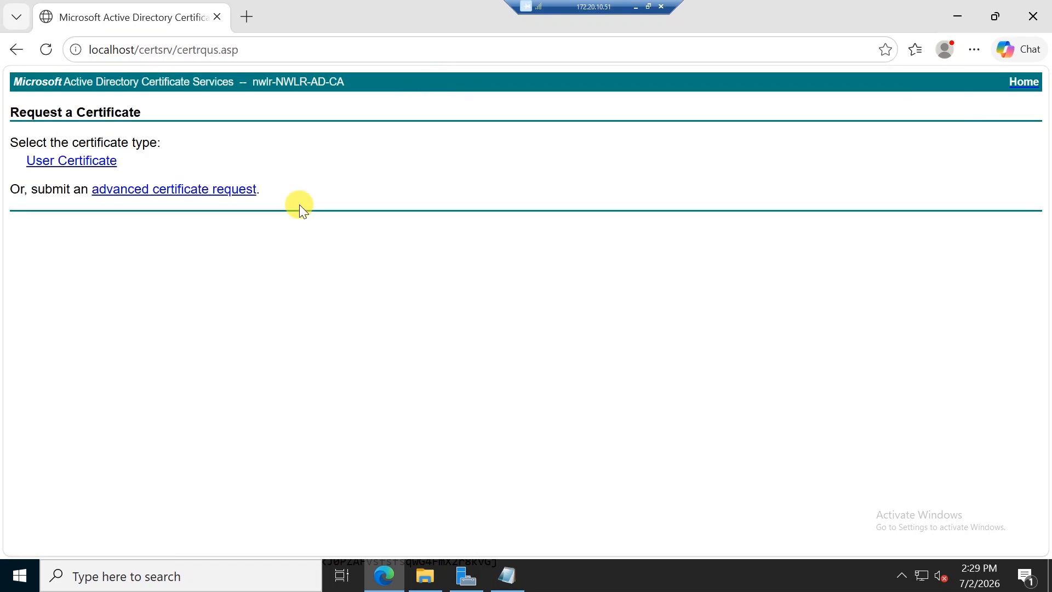
{"action": "left_click", "coordinate": [176, 190]}
{"action": "left_click", "coordinate": [258, 212]}
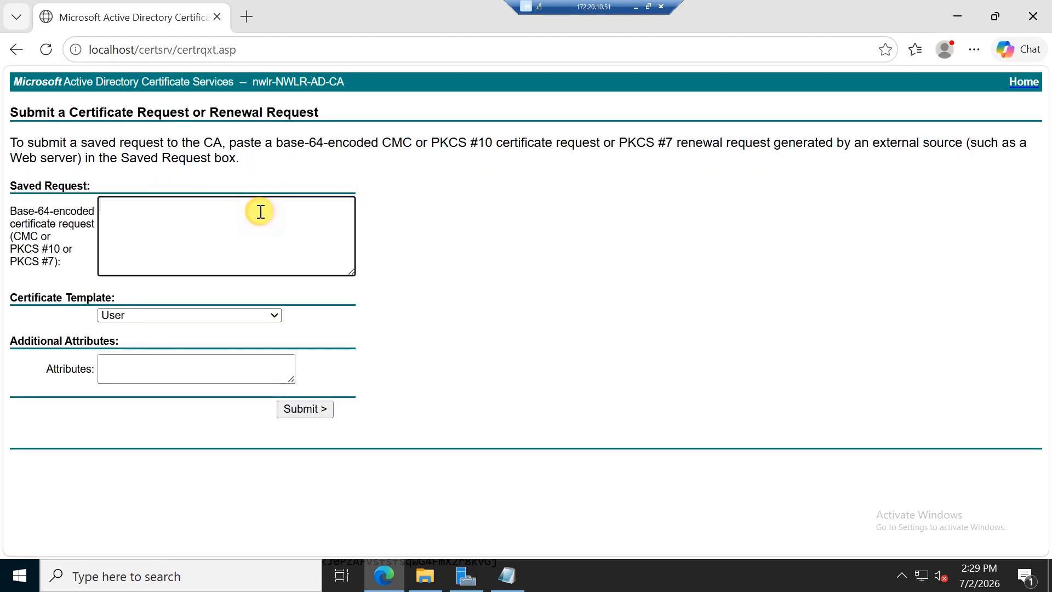
{"action": "key", "text": "ctrl+v"}
{"action": "left_click", "coordinate": [190, 325]}
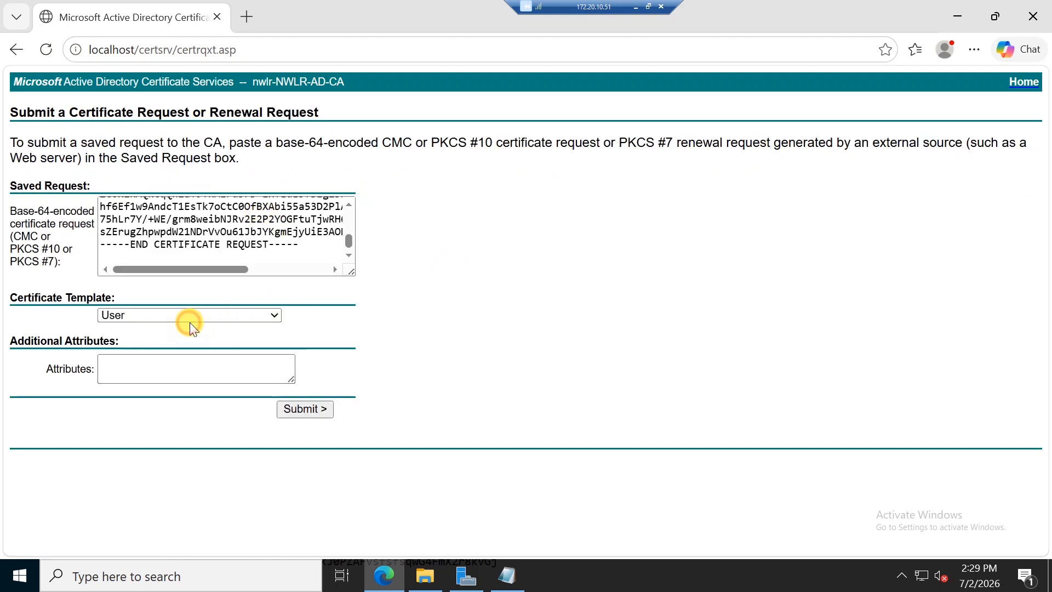
{"action": "left_click", "coordinate": [196, 313]}
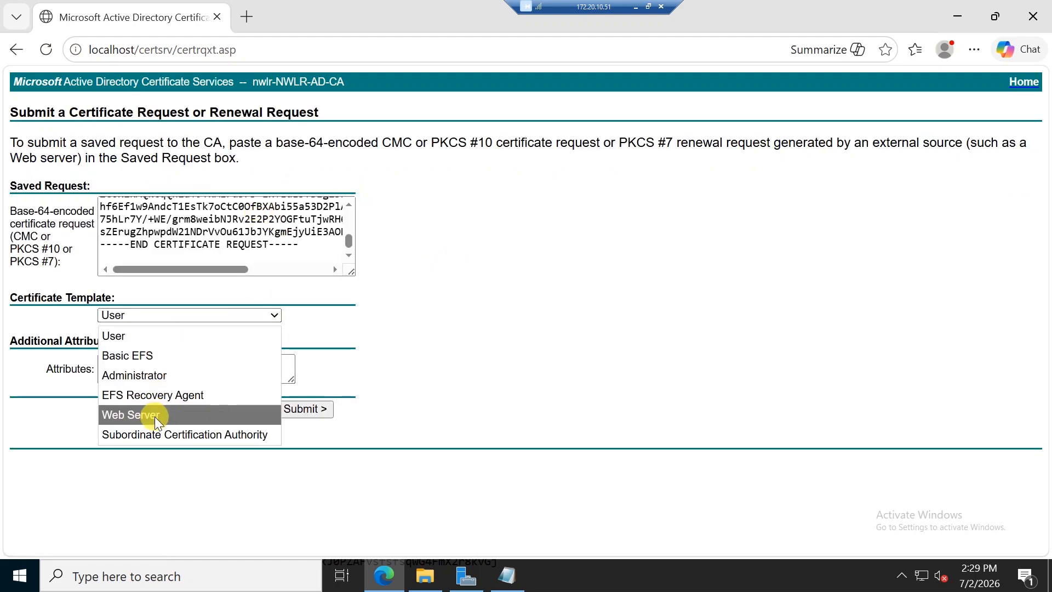
{"action": "left_click", "coordinate": [154, 416]}
{"action": "left_click", "coordinate": [495, 381]}
{"action": "left_click", "coordinate": [317, 415]}
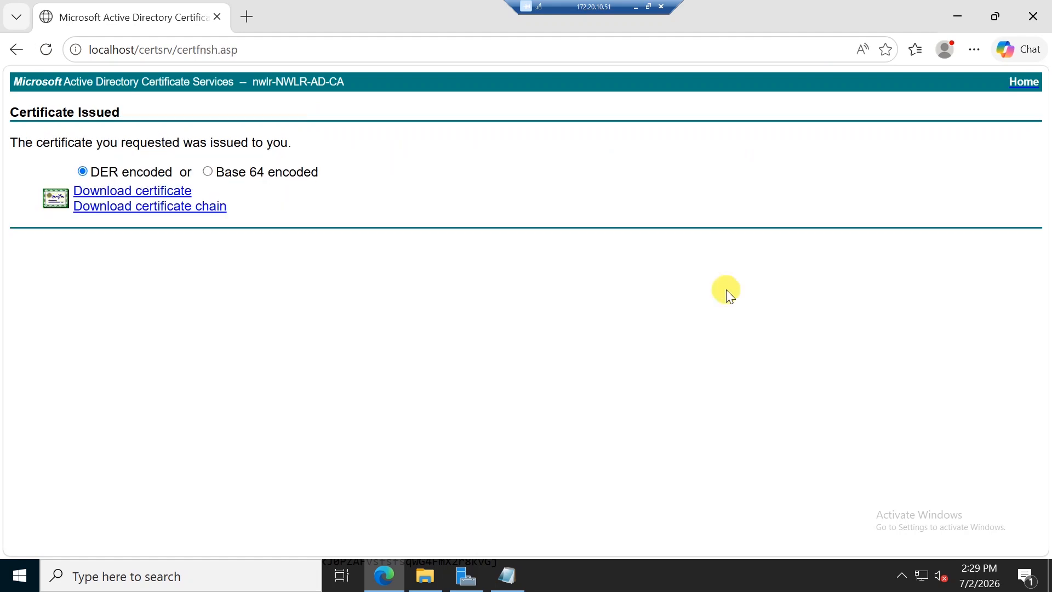
Step: Download the issued certificate in Base 64 and rename it site10-R01.cer
{"action": "left_click", "coordinate": [275, 168]}
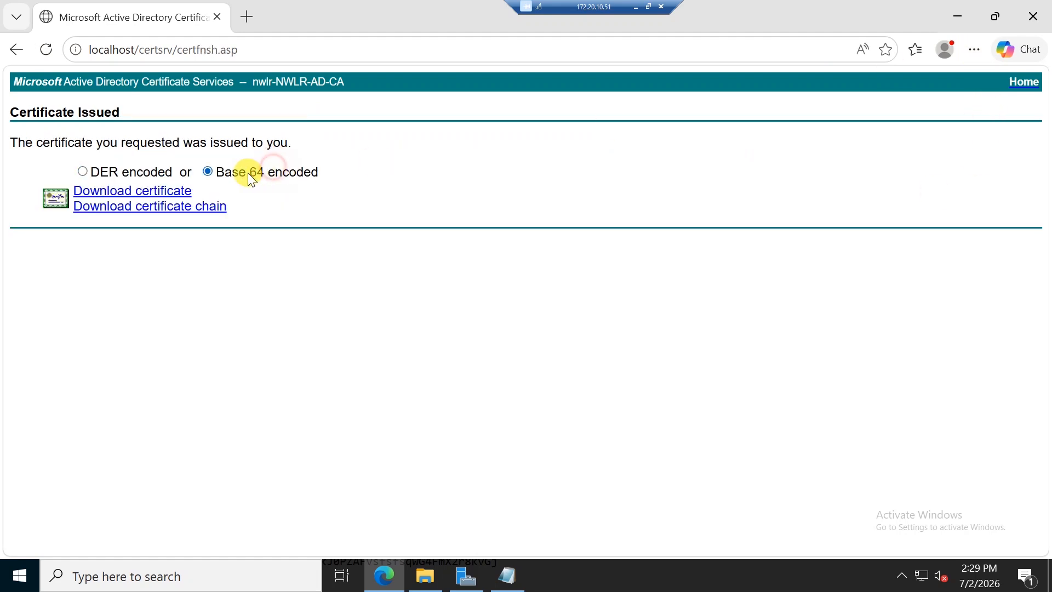
{"action": "left_click", "coordinate": [179, 196]}
{"action": "left_click", "coordinate": [875, 92]}
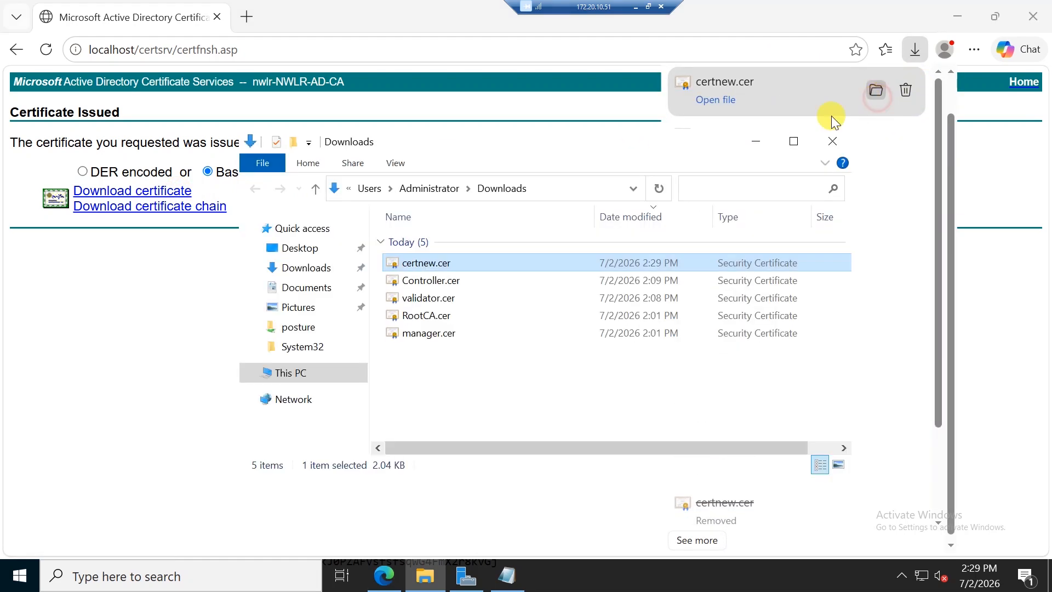
{"action": "left_click", "coordinate": [436, 263]}
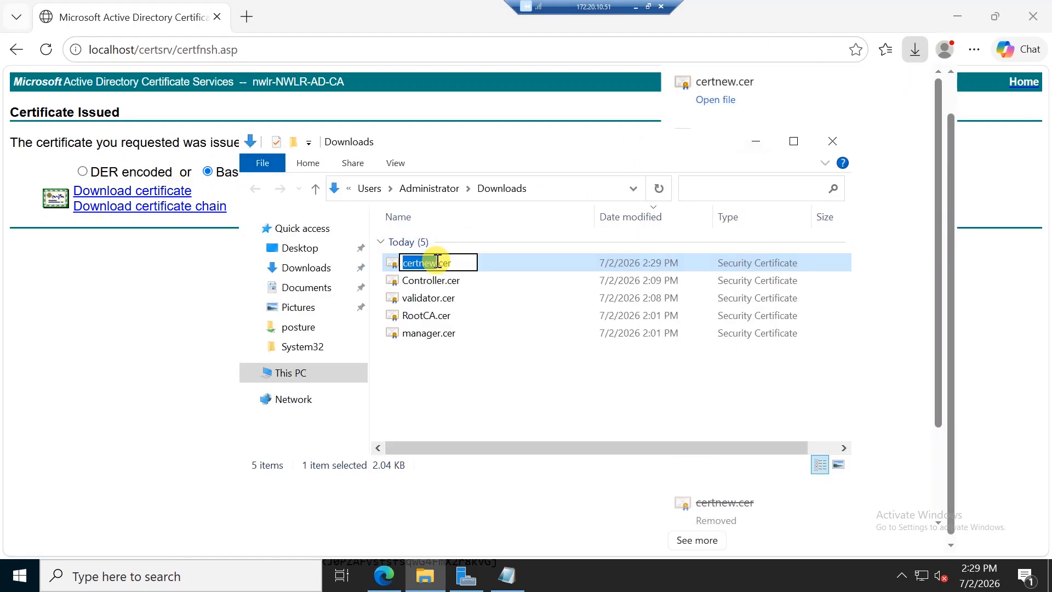
{"action": "type", "text": "site10-R01"}
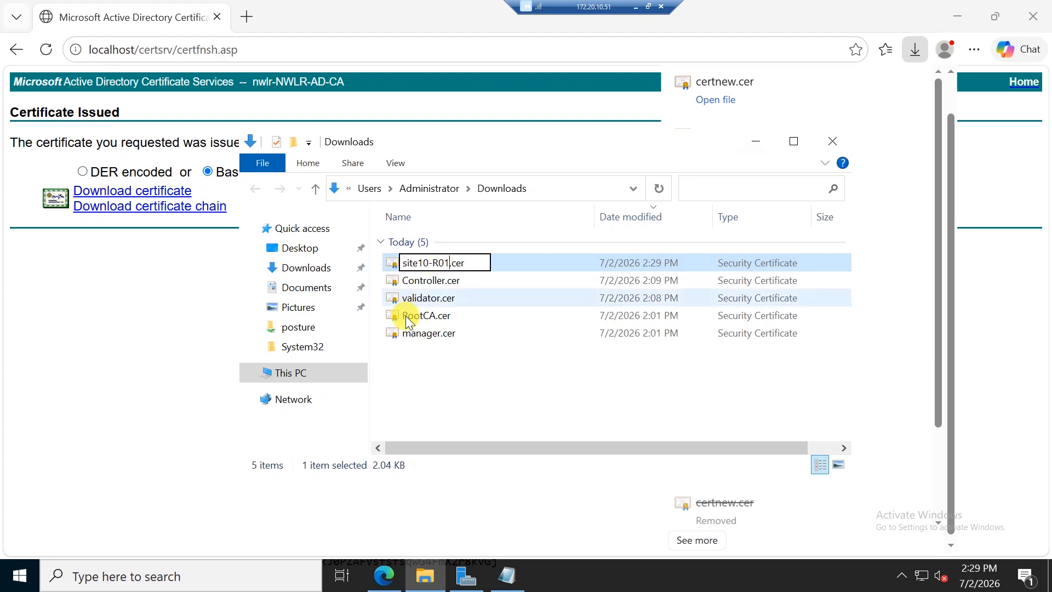
{"action": "key", "text": "Return"}
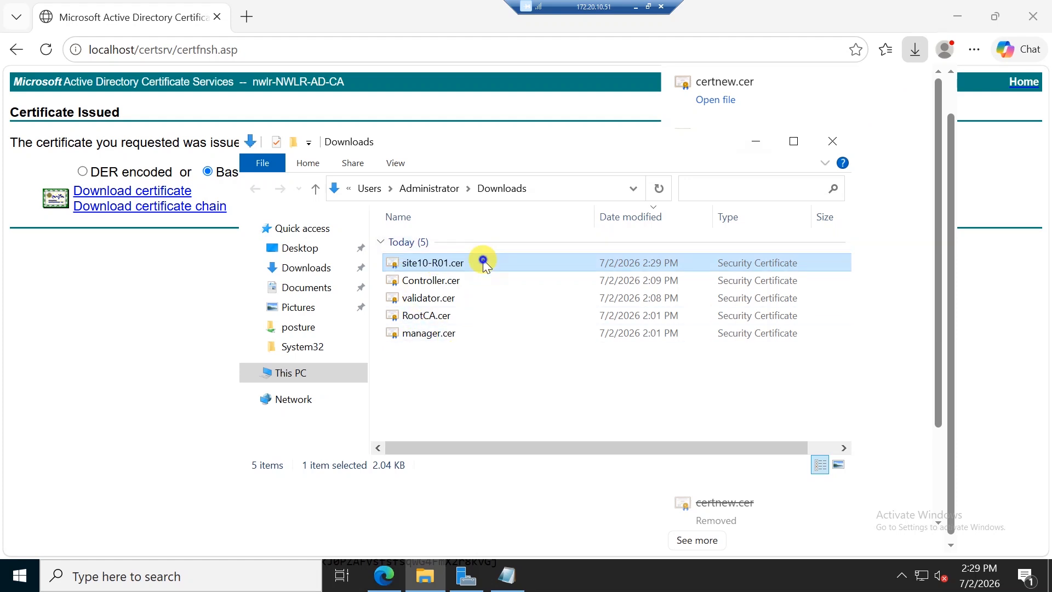
Step: Open site10-R01.cer in Notepad and copy its entire certificate text
{"action": "right_click", "coordinate": [483, 262]}
{"action": "left_click", "coordinate": [558, 320]}
{"action": "left_click", "coordinate": [725, 346]}
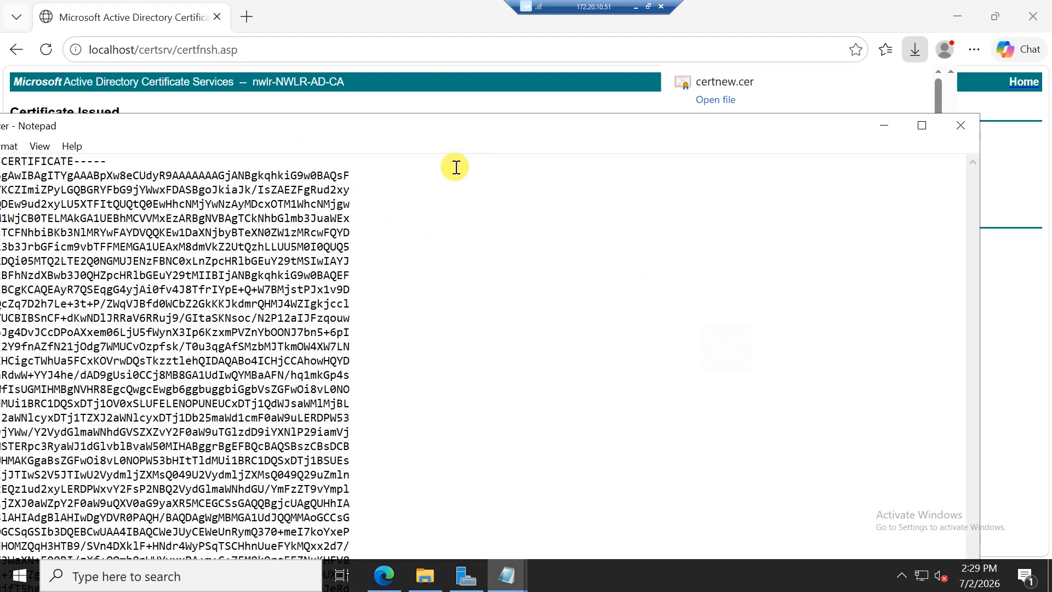
{"action": "double_click", "coordinate": [444, 125]}
{"action": "key", "text": "ctrl+a"}
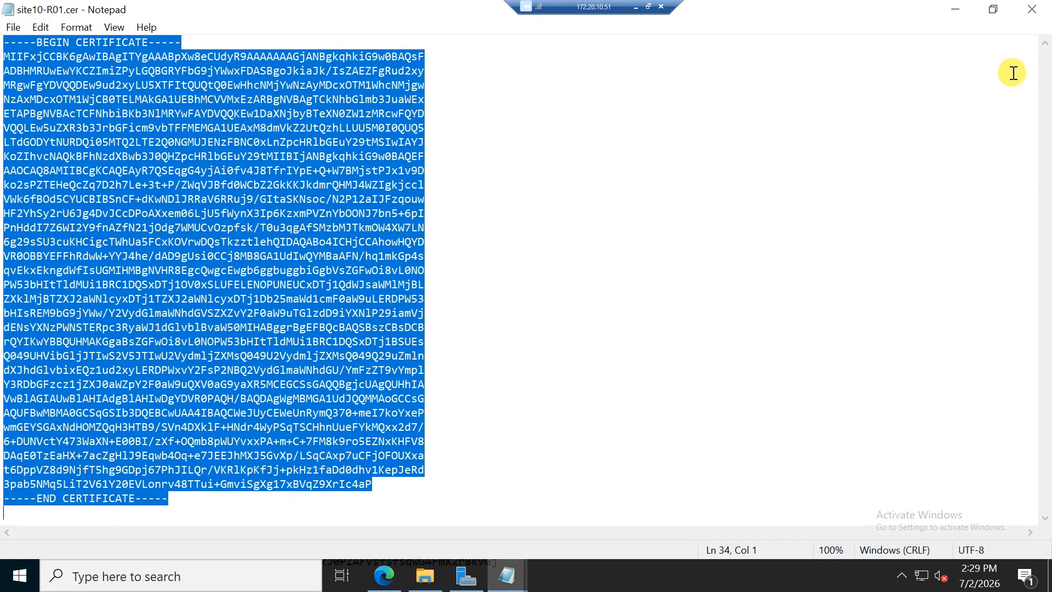
{"action": "left_click", "coordinate": [636, 6]}
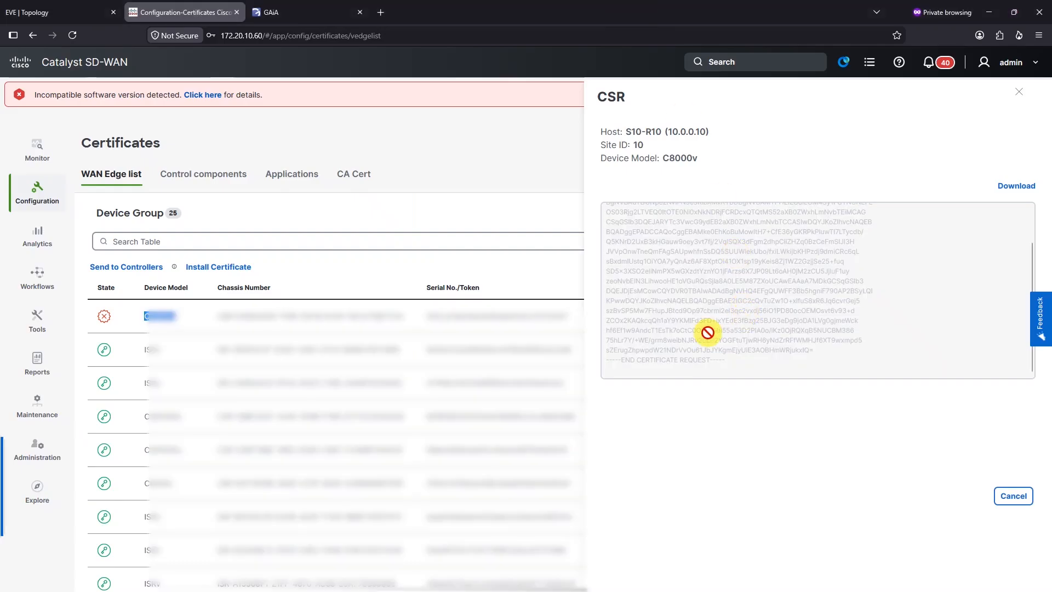
Step: Paste the signed certificate into Install Certificate and install it on S10-R10 (10.0.0.10)
{"action": "left_click", "coordinate": [1013, 496]}
{"action": "left_click", "coordinate": [217, 266]}
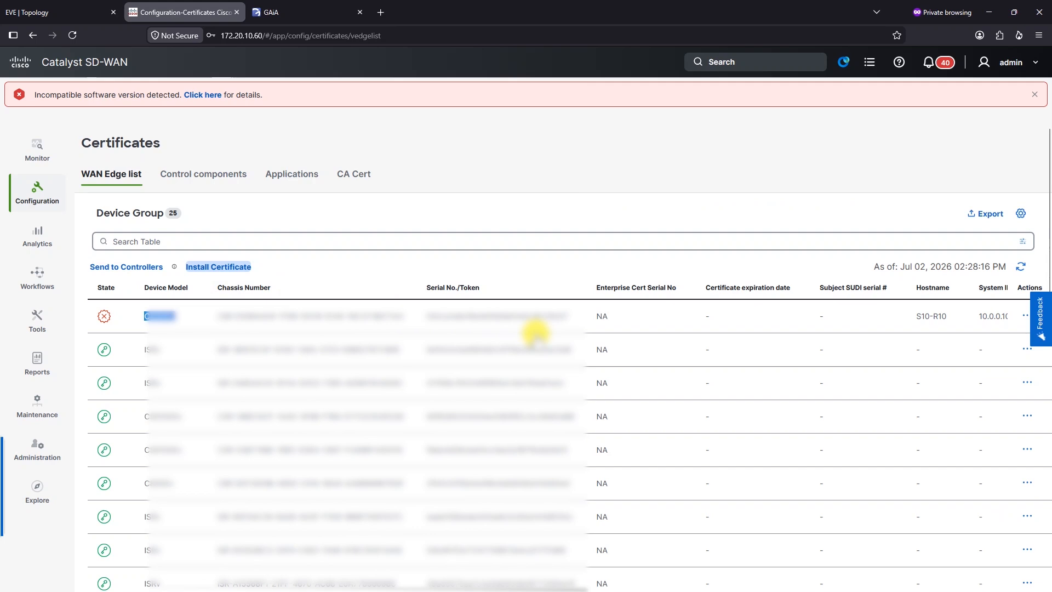
{"action": "left_click", "coordinate": [685, 245]}
{"action": "key", "text": "ctrl+v"}
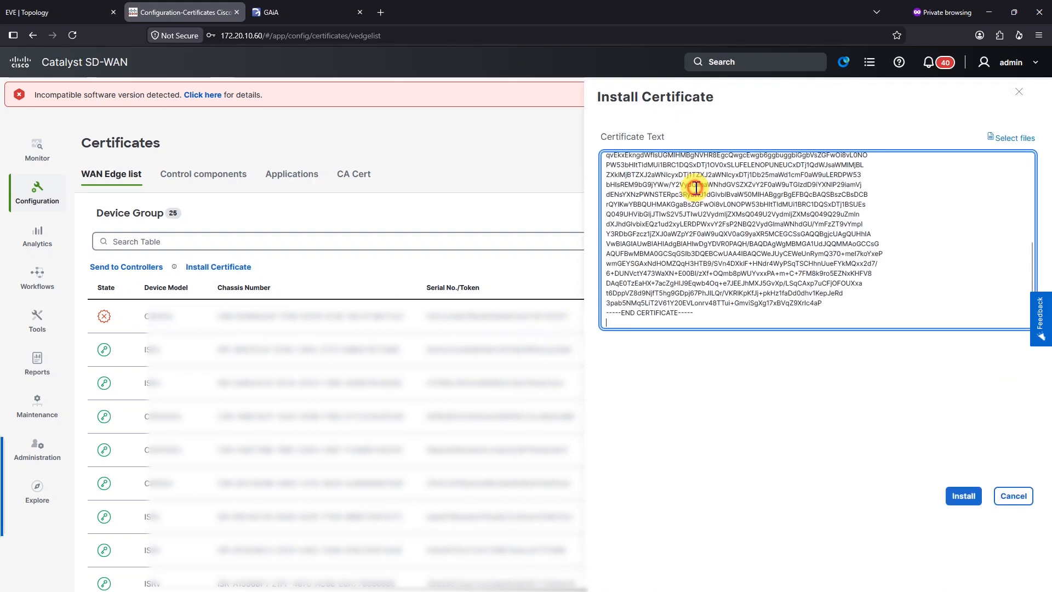
{"action": "left_click", "coordinate": [697, 188]}
{"action": "key", "text": "ctrl+v"}
{"action": "key", "text": "ctrl+z"}
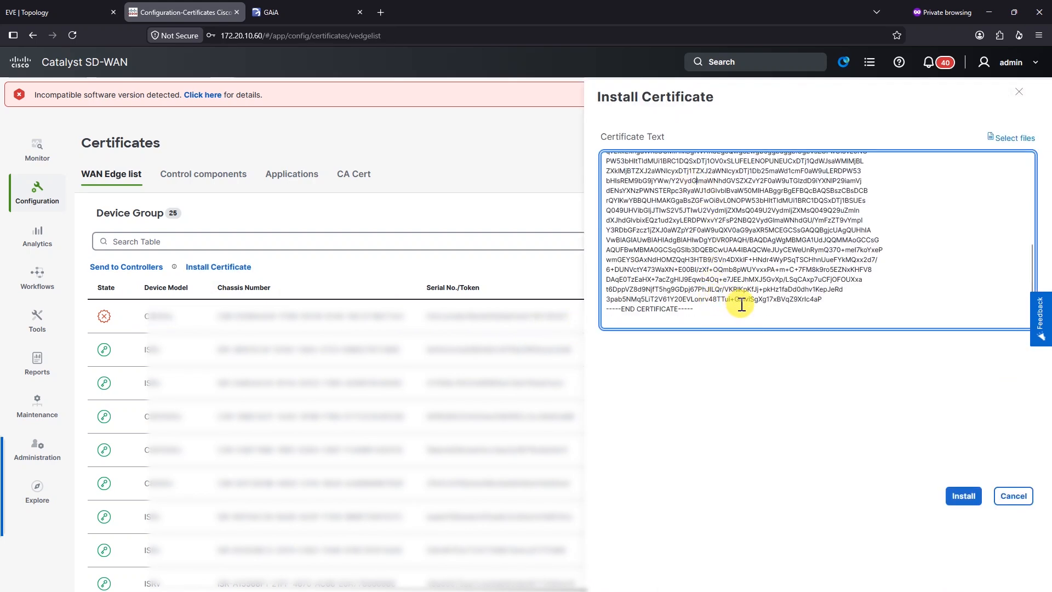
{"action": "left_click", "coordinate": [804, 454]}
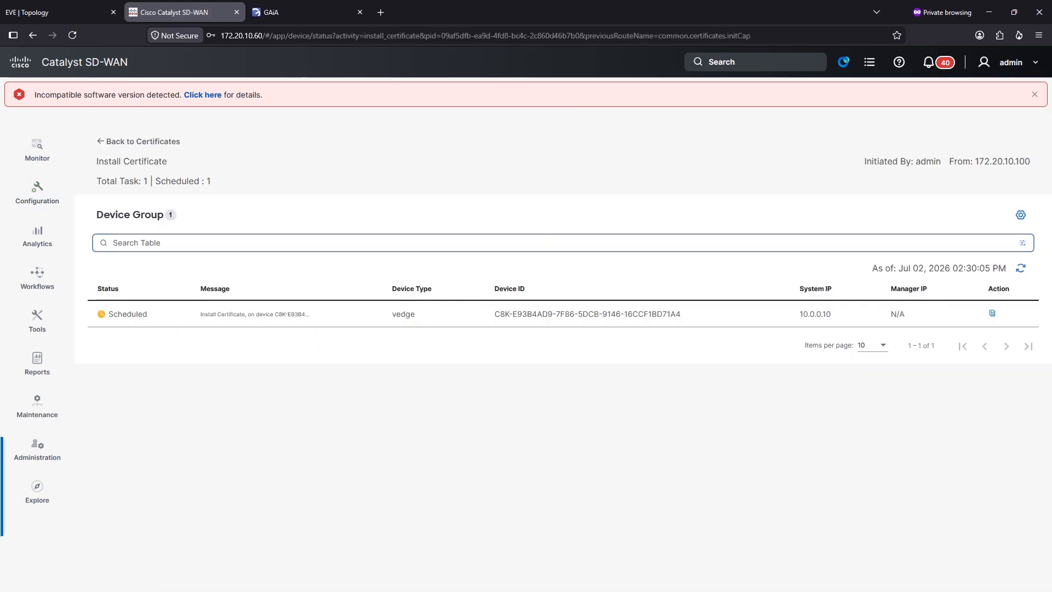
{"action": "key", "text": "alt+Tab"}
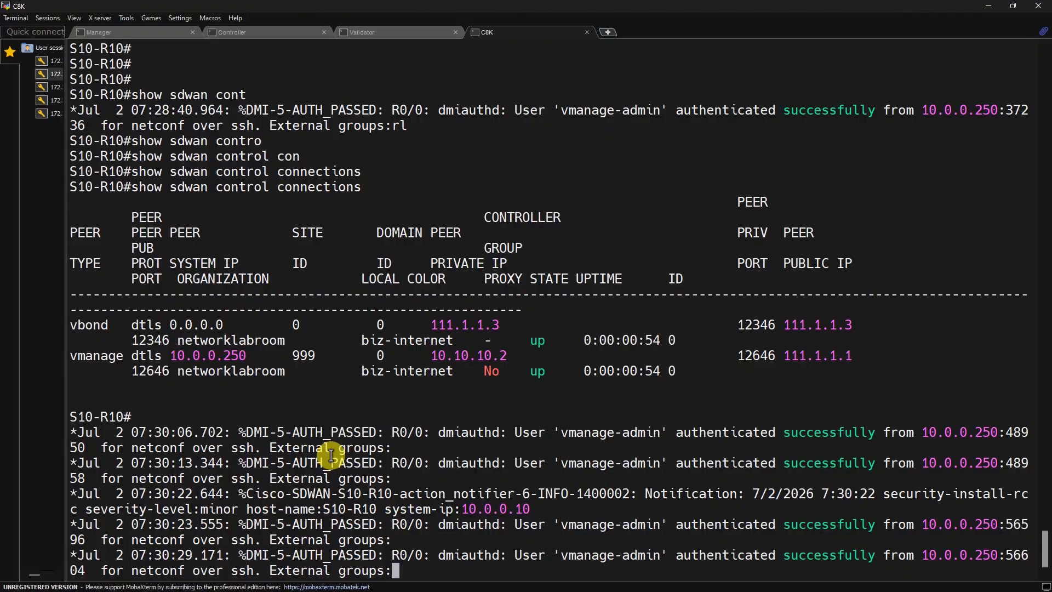
Step: Rerun 'show sdwan control connections' several times after the certificate install notification
{"action": "key", "text": "Return"}
{"action": "key", "text": "Return"}
{"action": "key", "text": "Up"}
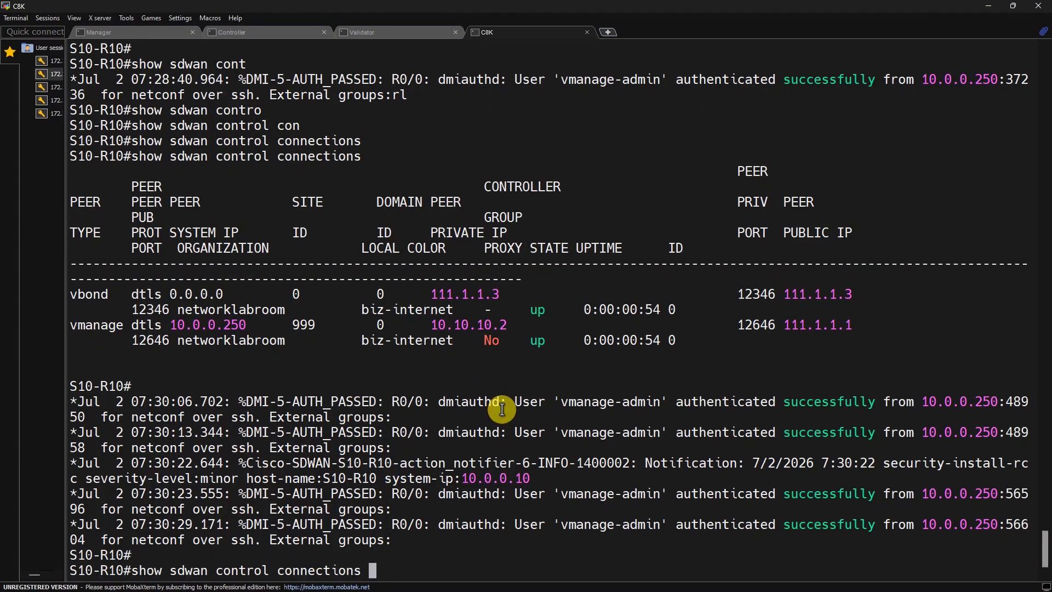
{"action": "key", "text": "Return"}
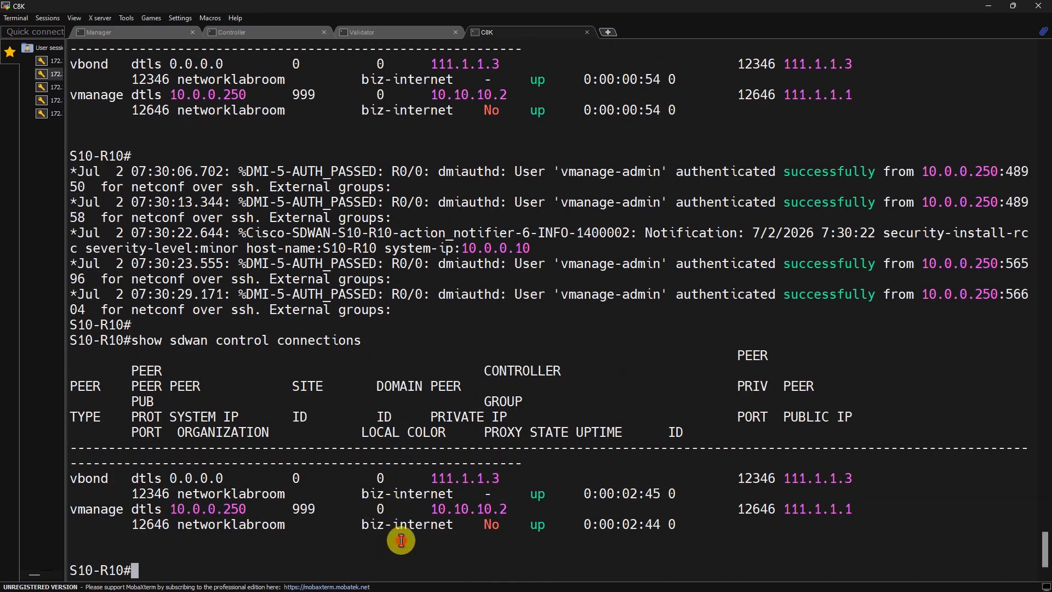
{"action": "key", "text": "Return"}
{"action": "key", "text": "Return"}
{"action": "key", "text": "Return"}
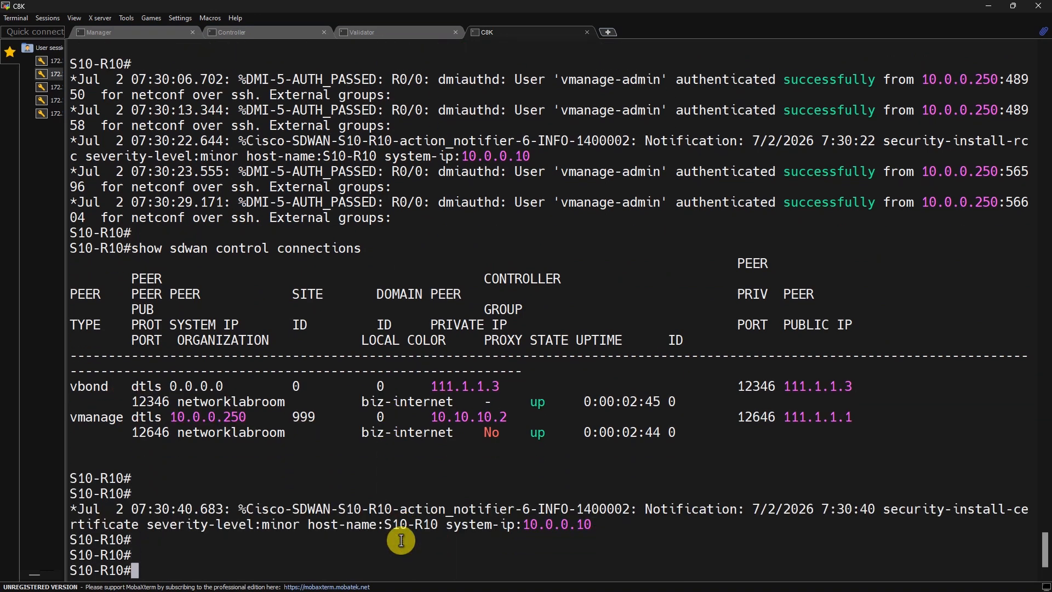
{"action": "key", "text": "Up"}
{"action": "key", "text": "Return"}
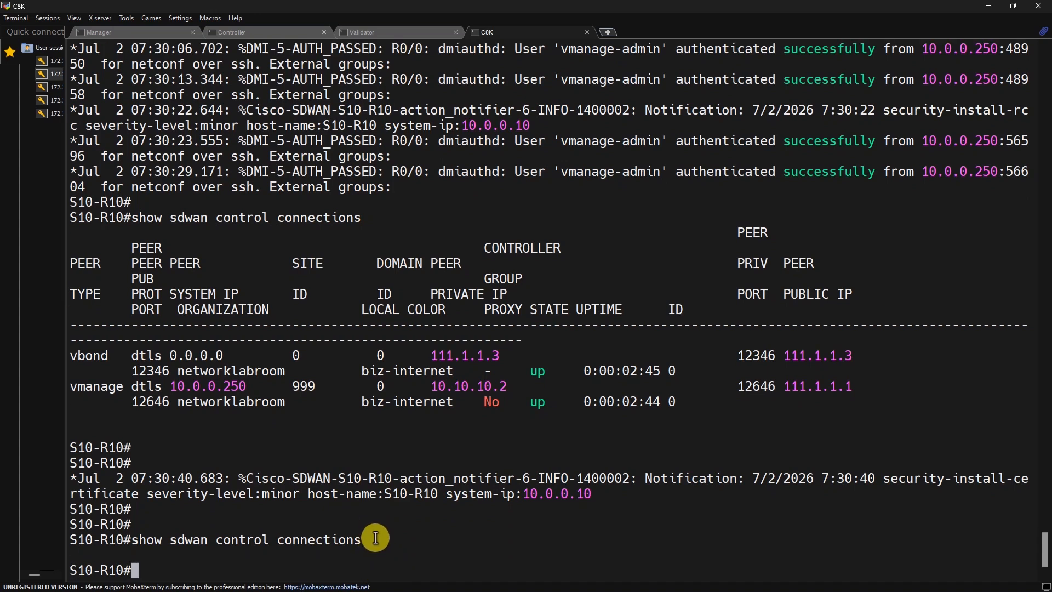
{"action": "key", "text": "Return"}
{"action": "key", "text": "Up"}
{"action": "key", "text": "Return"}
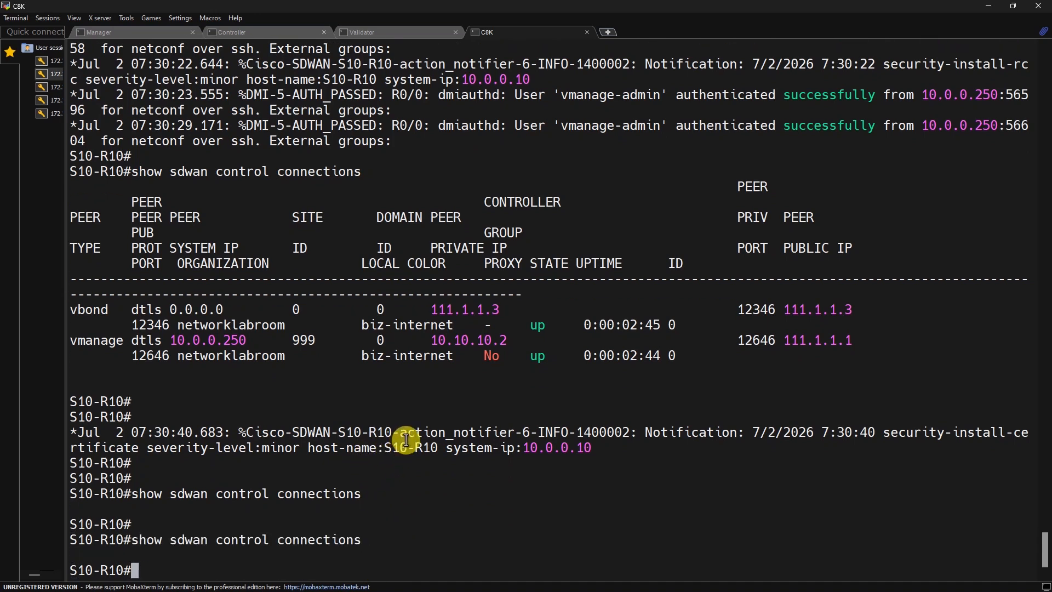
{"action": "key", "text": "alt+Tab"}
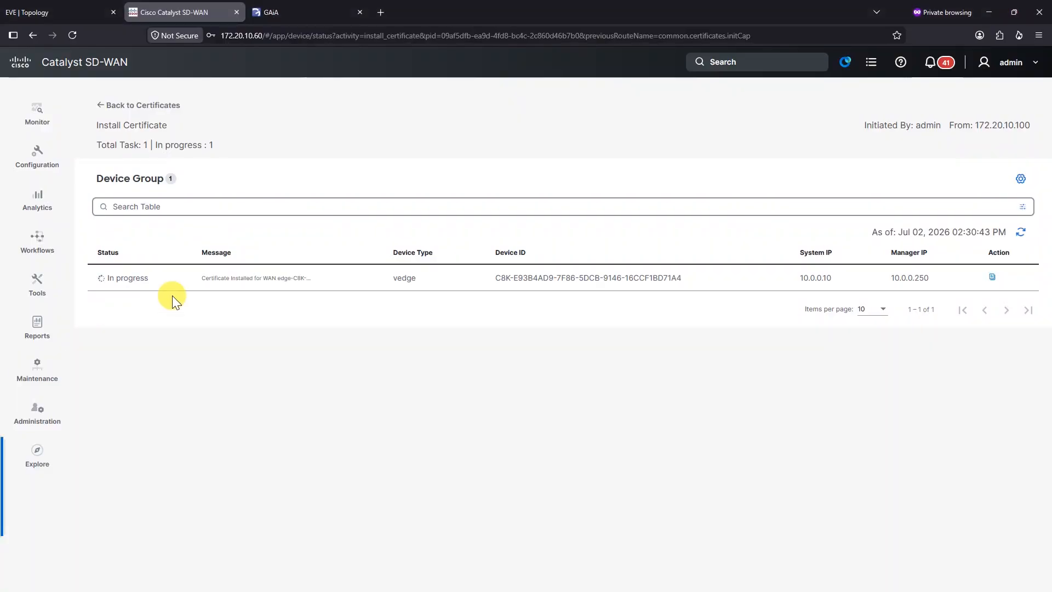
Step: Refresh the Install Certificate task status until 10.0.0.10 reports Success
{"action": "left_click", "coordinate": [1023, 233]}
{"action": "left_click", "coordinate": [1022, 233]}
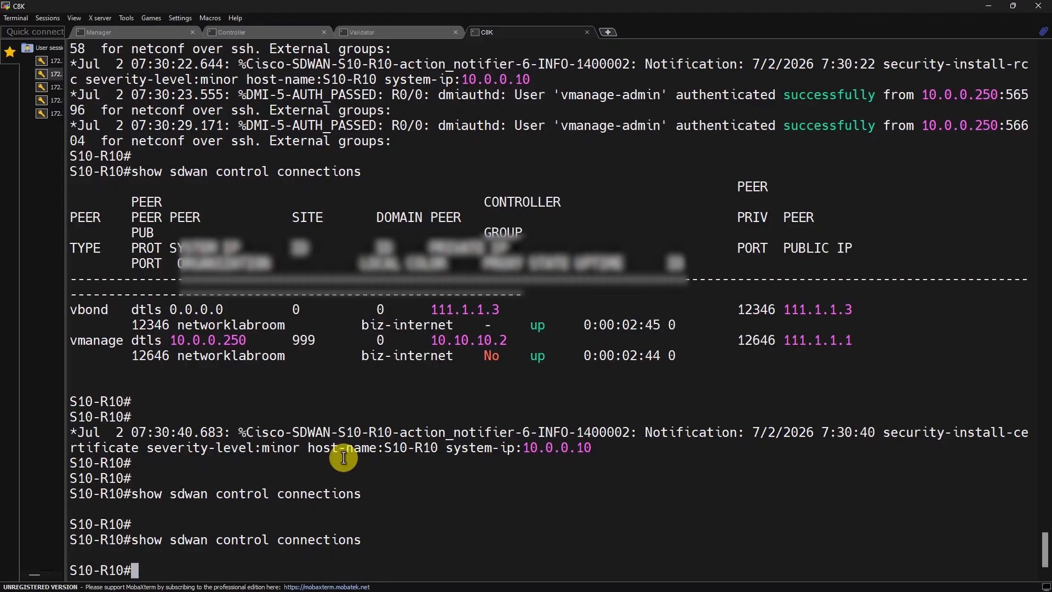
Step: Rerun 'show sdwan control connections' and pick out the vmanage and vbond rows
{"action": "left_click", "coordinate": [420, 425]}
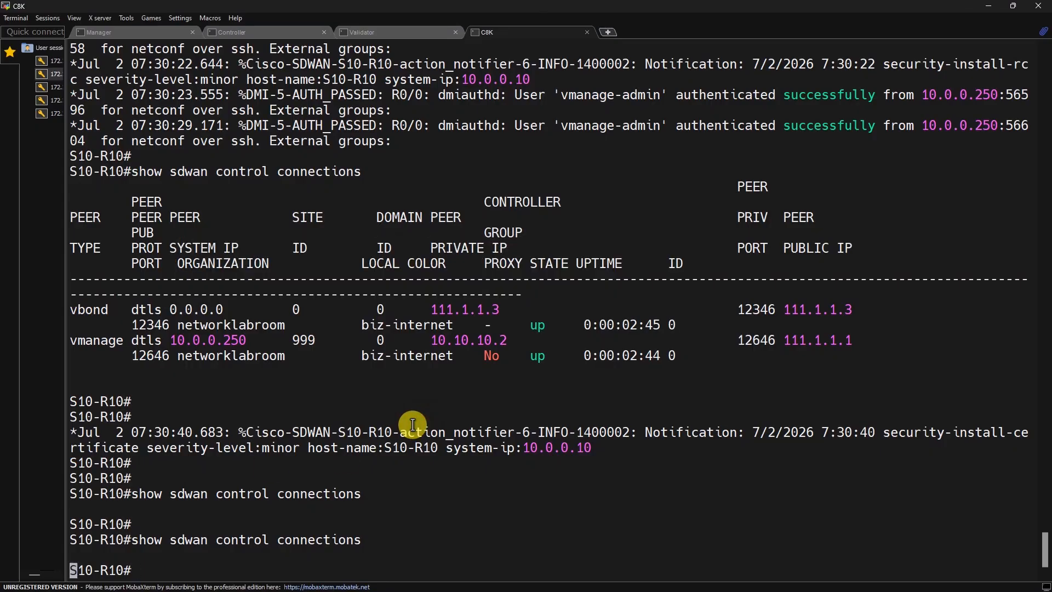
{"action": "key", "text": "Return"}
{"action": "key", "text": "Up"}
{"action": "key", "text": "Return"}
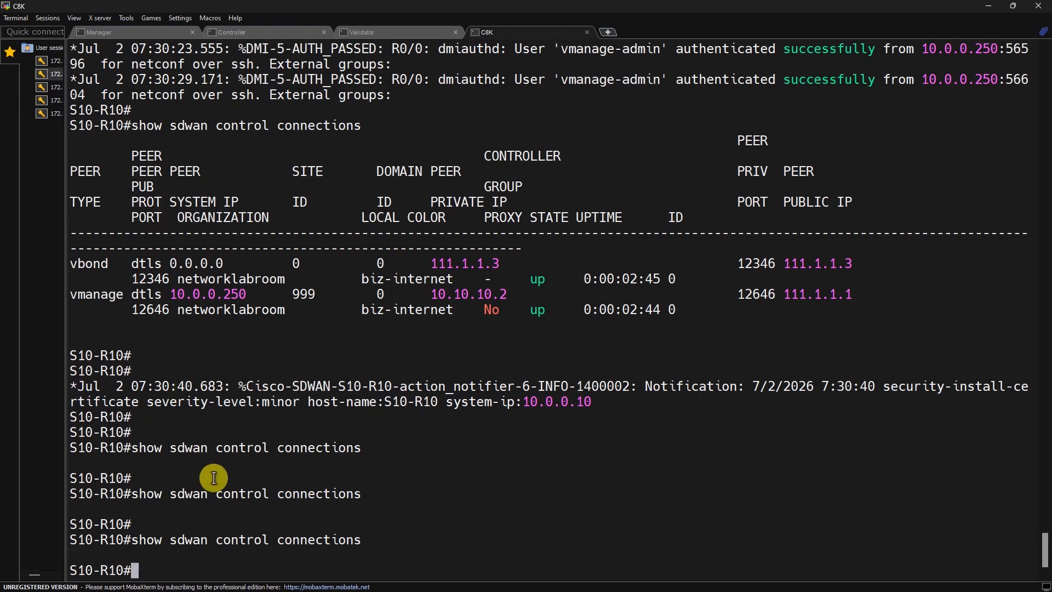
{"action": "key", "text": "Return"}
{"action": "key", "text": "Up"}
{"action": "key", "text": "Return"}
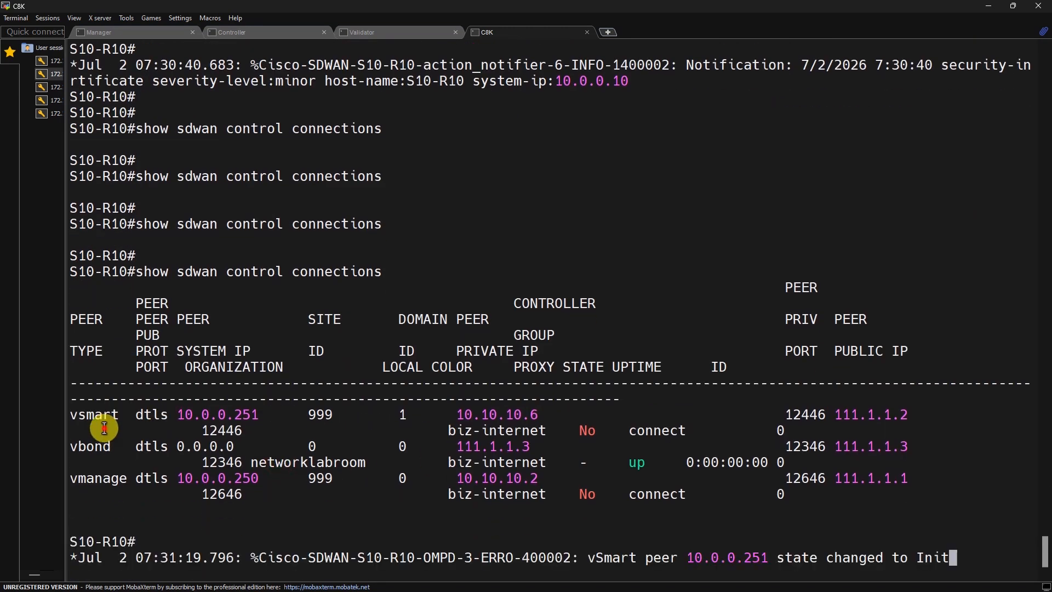
{"action": "triple_click", "coordinate": [114, 398]}
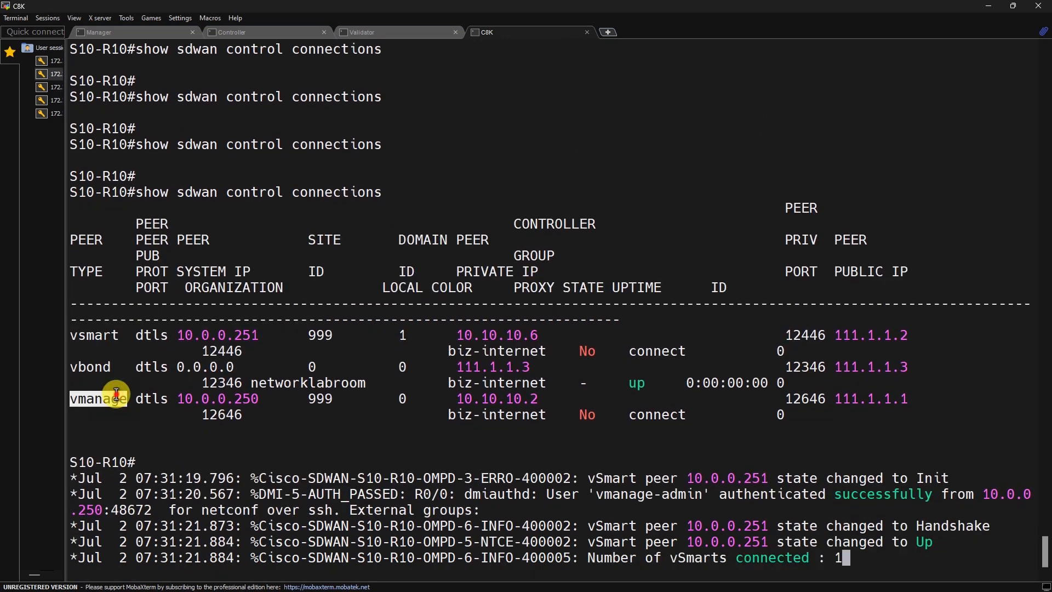
{"action": "triple_click", "coordinate": [113, 364]}
{"action": "left_click", "coordinate": [687, 429]}
Step: Run the check twice more until vsmart, vbond and vmanage all appear up
{"action": "key", "text": "Return"}
{"action": "key", "text": "Return"}
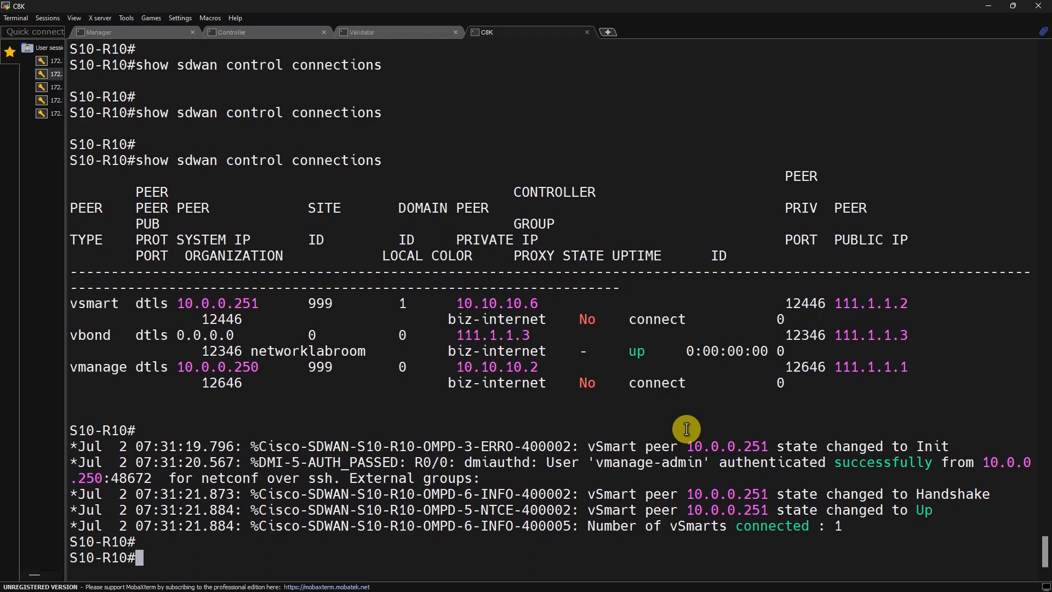
{"action": "key", "text": "Up"}
{"action": "key", "text": "Return"}
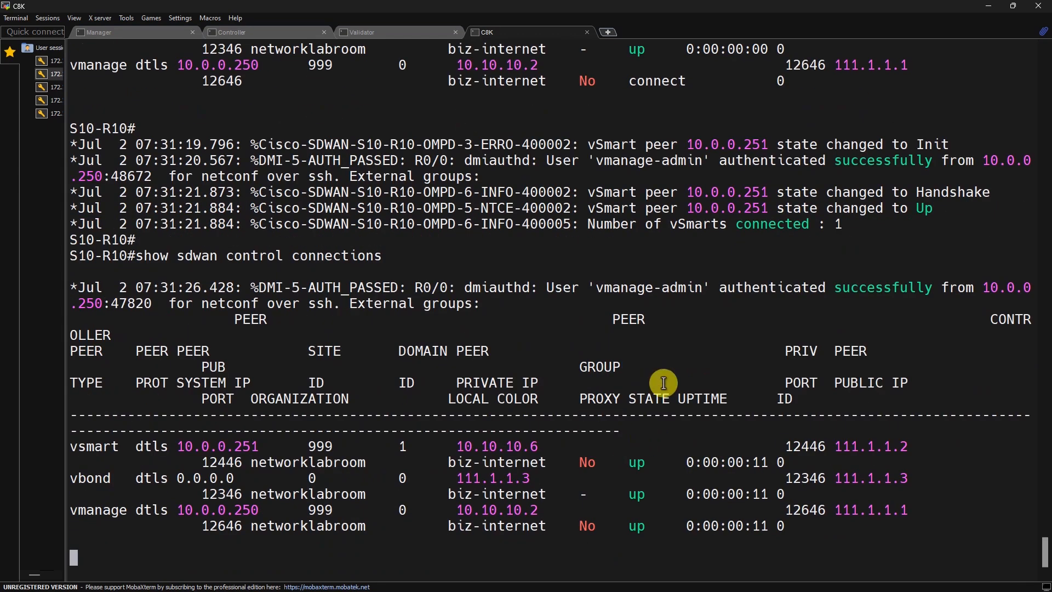
{"action": "key", "text": "Return"}
{"action": "key", "text": "Return"}
{"action": "key", "text": "Return"}
{"action": "key", "text": "Return"}
{"action": "key", "text": "Return"}
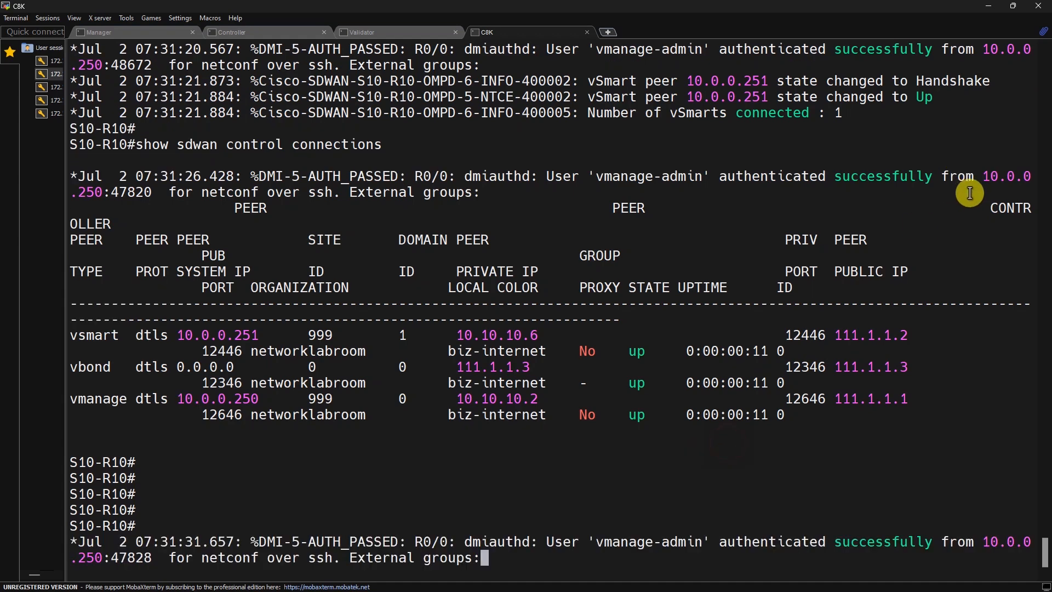
{"action": "key", "text": "Return"}
{"action": "key", "text": "Return"}
{"action": "key", "text": "Up"}
{"action": "key", "text": "Return"}
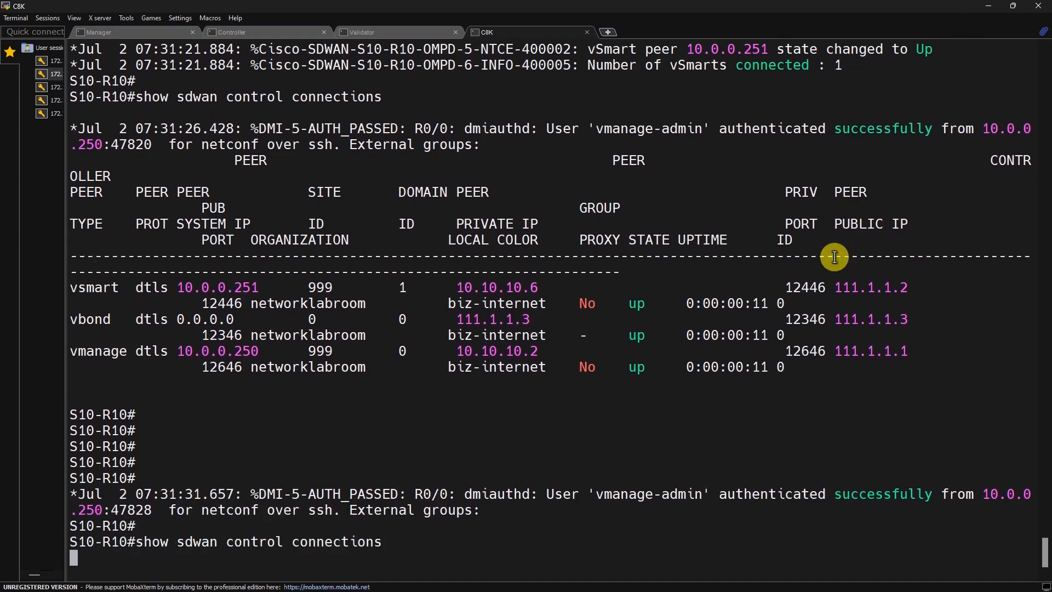
{"action": "scroll", "coordinate": [783, 283], "scroll_direction": "up", "scroll_amount": 3}
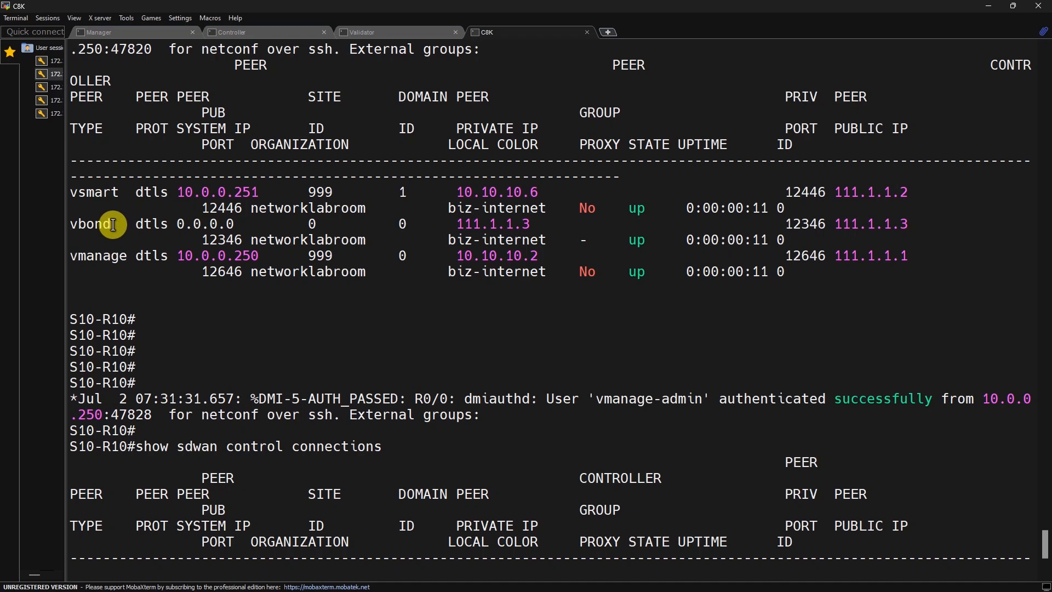
{"action": "double_click", "coordinate": [111, 261]}
{"action": "left_click", "coordinate": [994, 8]}
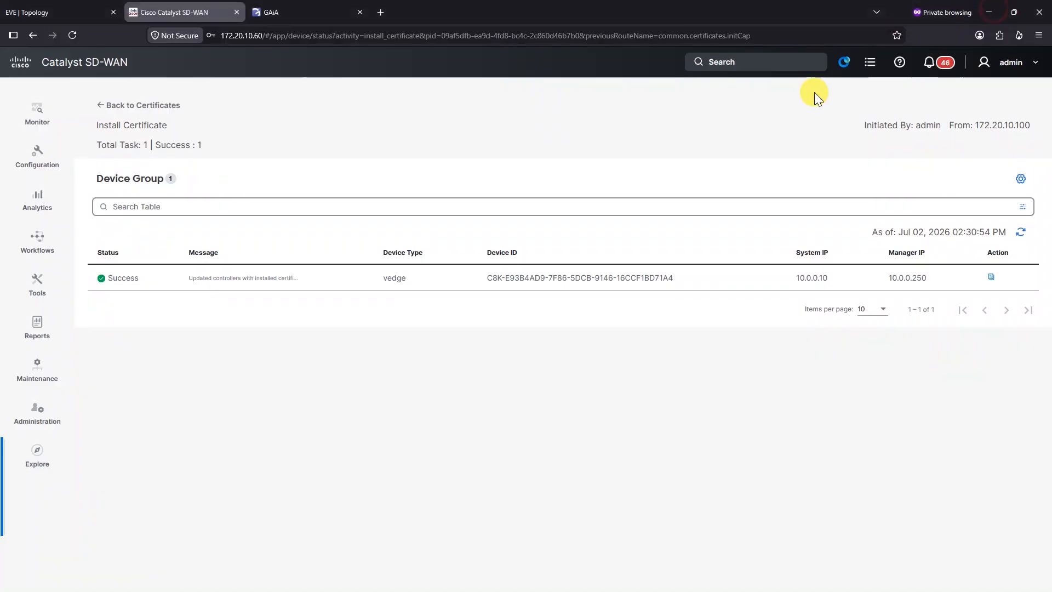
Step: Add a Cisco System feature template for the C8000v model under Configuration > Templates
{"action": "left_click", "coordinate": [55, 162]}
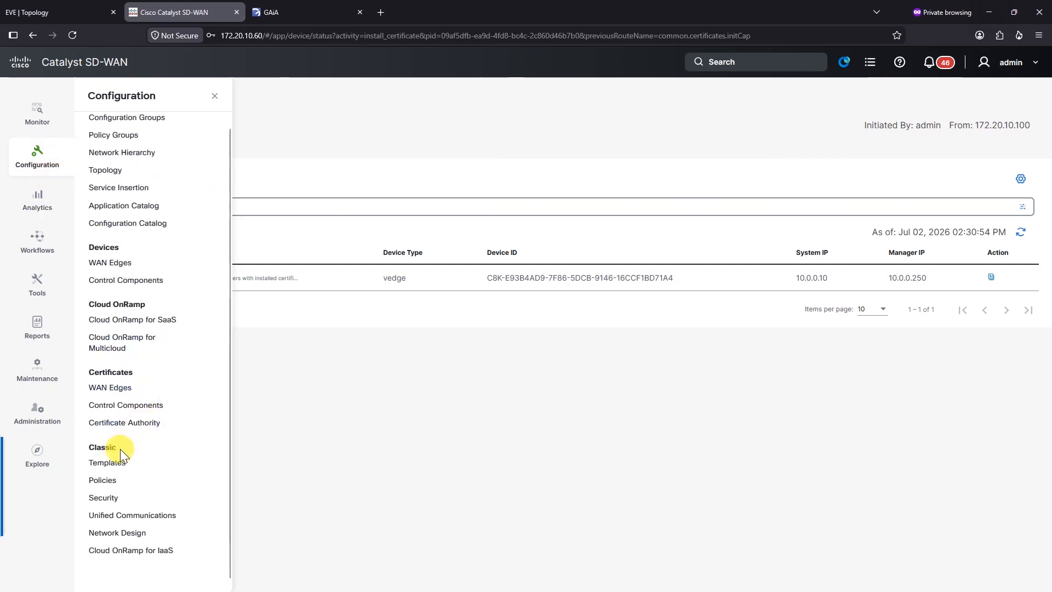
{"action": "left_click", "coordinate": [125, 464]}
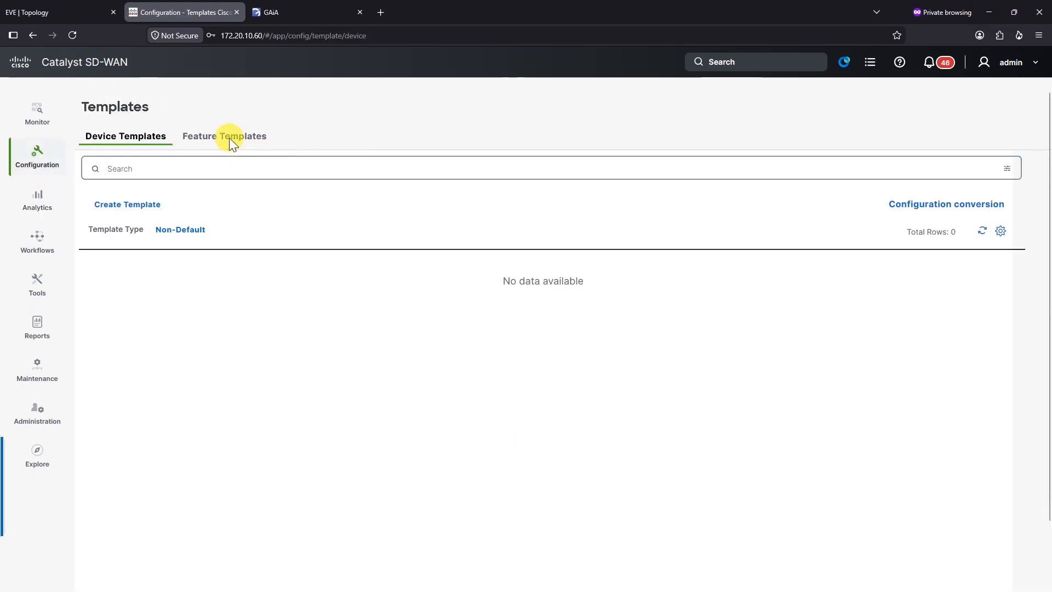
{"action": "left_click", "coordinate": [227, 137]}
{"action": "left_click", "coordinate": [144, 204]}
{"action": "left_click", "coordinate": [172, 214]}
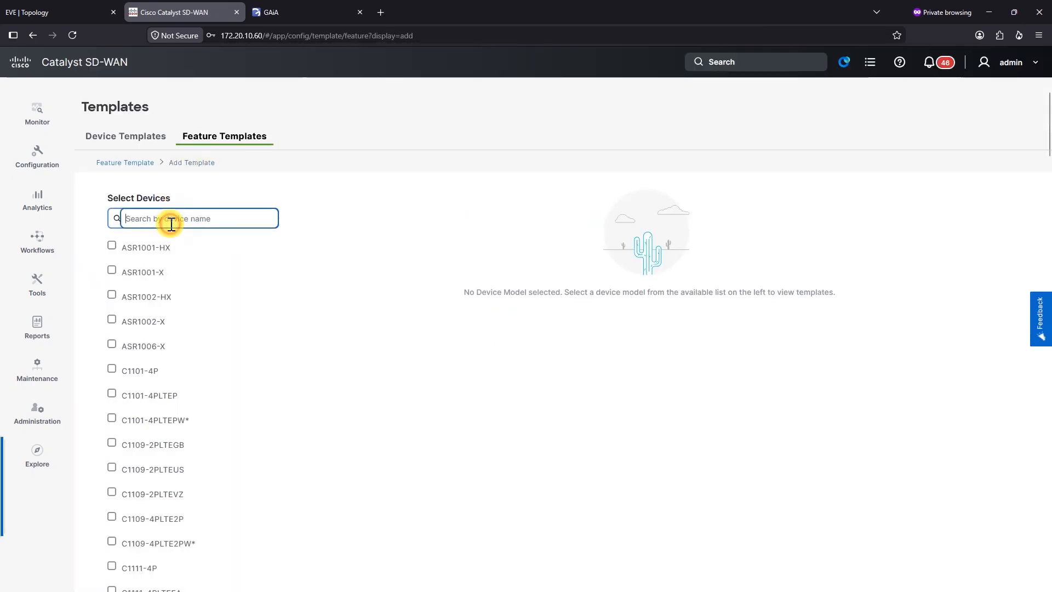
{"action": "type", "text": "8000v"}
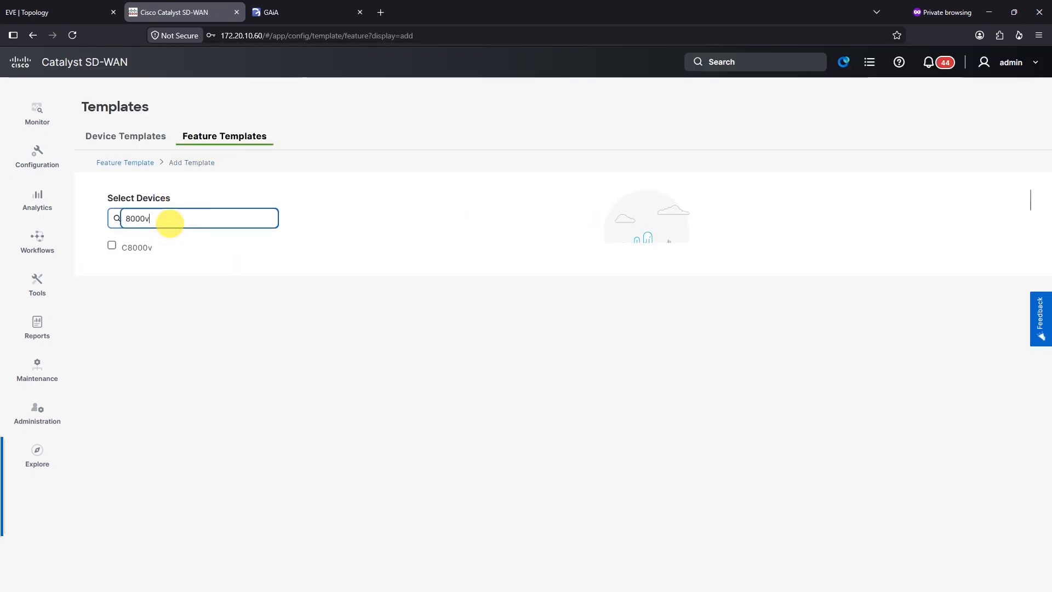
{"action": "left_click", "coordinate": [112, 245]}
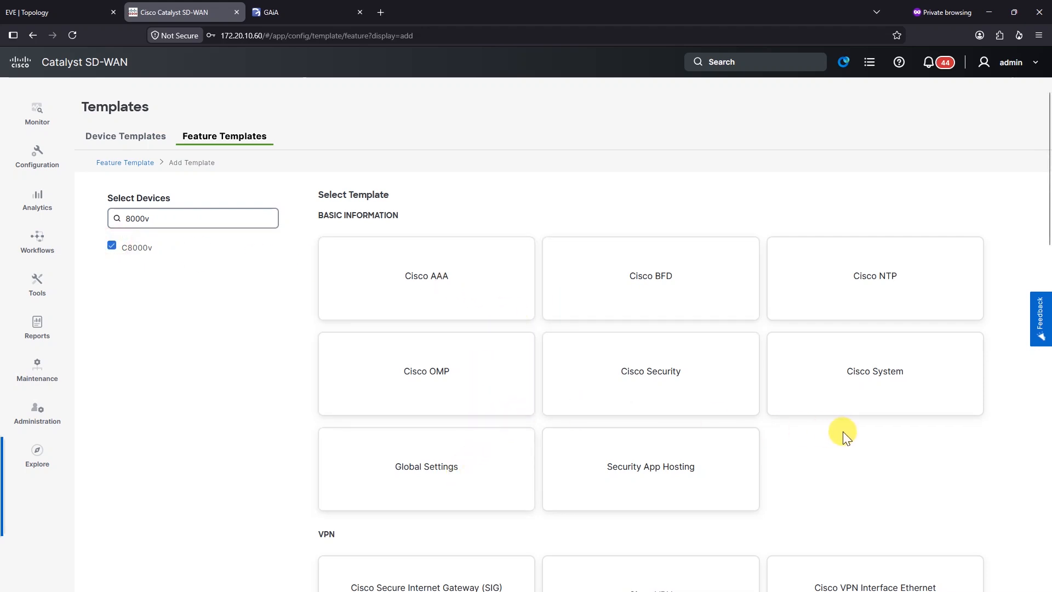
{"action": "left_click", "coordinate": [881, 378]}
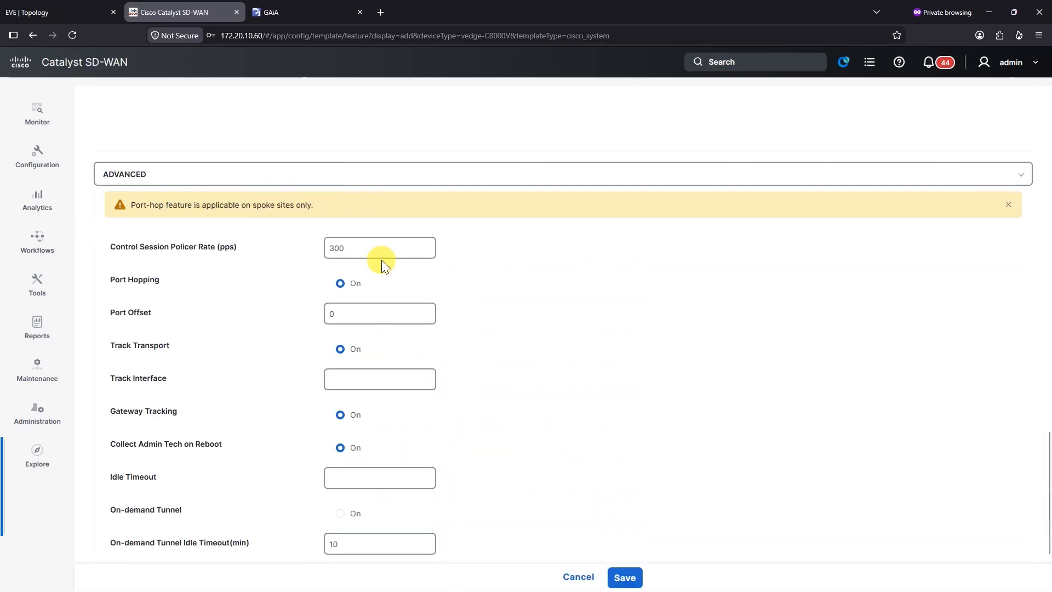
{"action": "scroll", "coordinate": [329, 334], "scroll_direction": "down", "scroll_amount": 2}
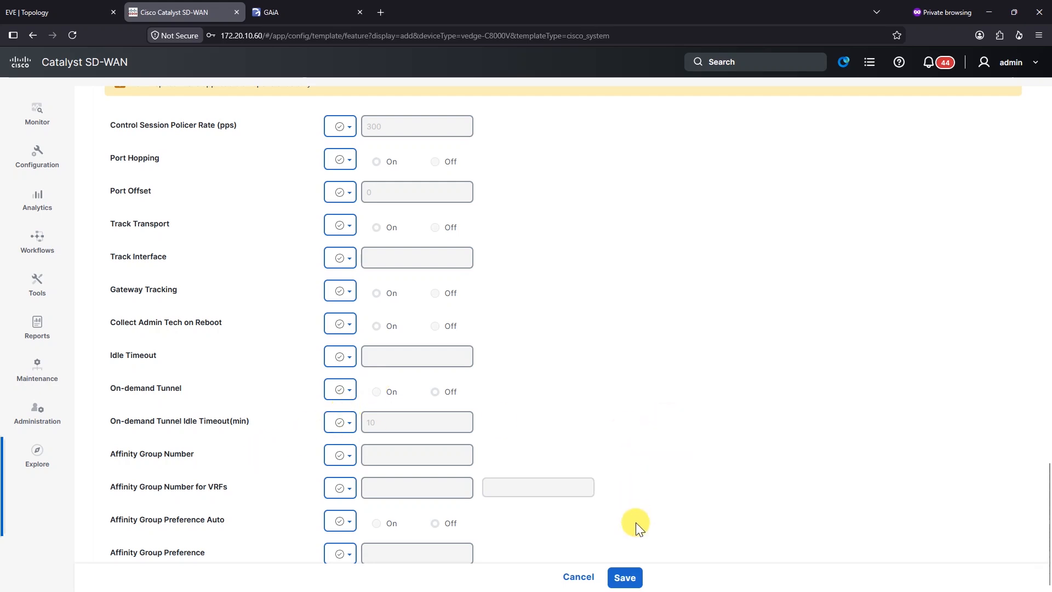
{"action": "scroll", "coordinate": [517, 353], "scroll_direction": "up", "scroll_amount": 20}
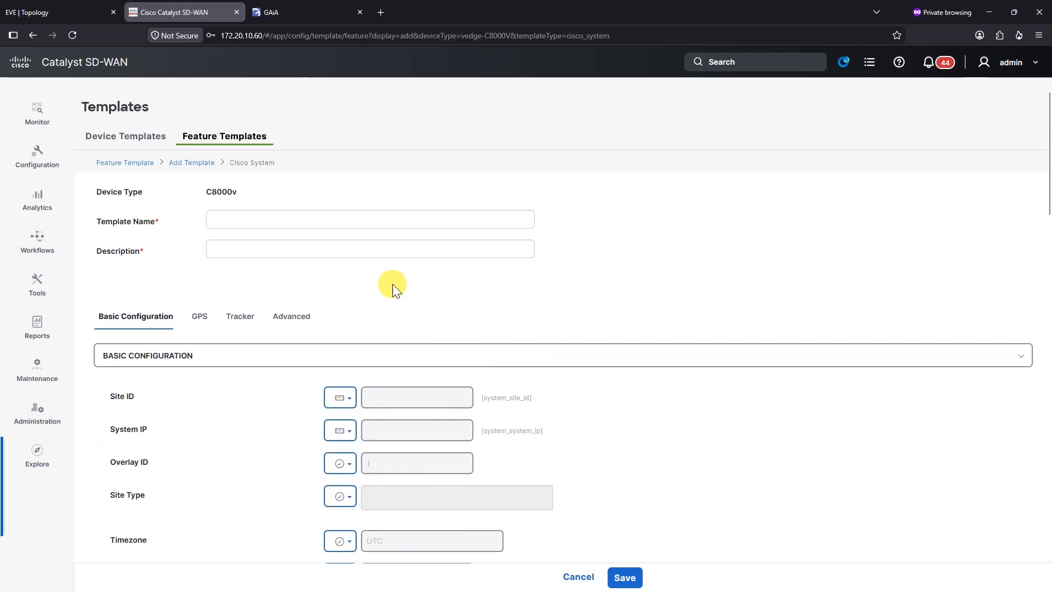
Step: Name the template c8000v-System with description 'c8000v-System feature template'
{"action": "left_click", "coordinate": [261, 211]}
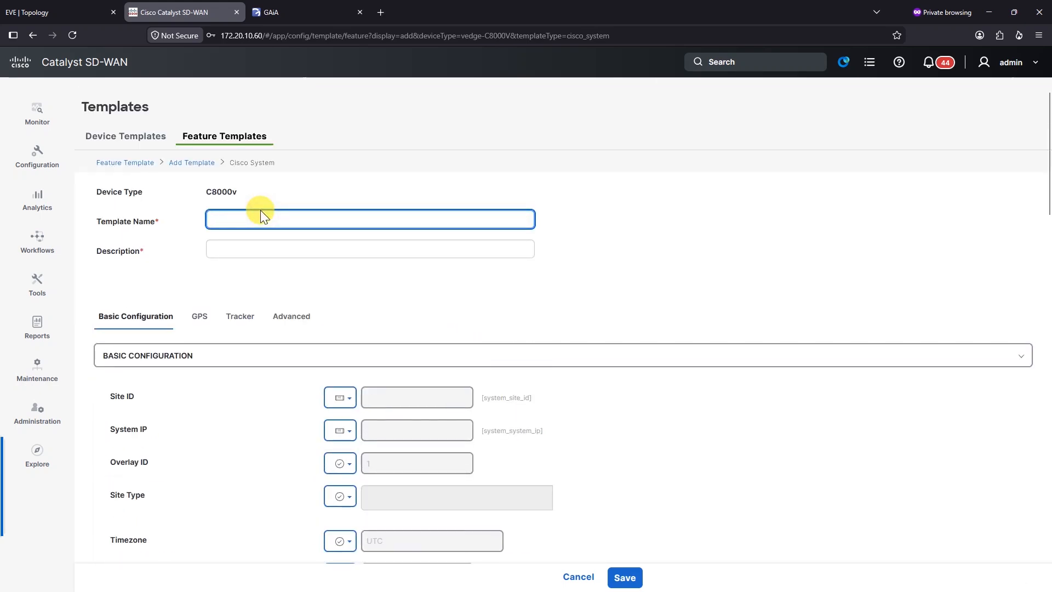
{"action": "type", "text": "S"}
{"action": "key", "text": "BackSpace"}
{"action": "key", "text": "ctrl+a"}
{"action": "key", "text": "ctrl+c"}
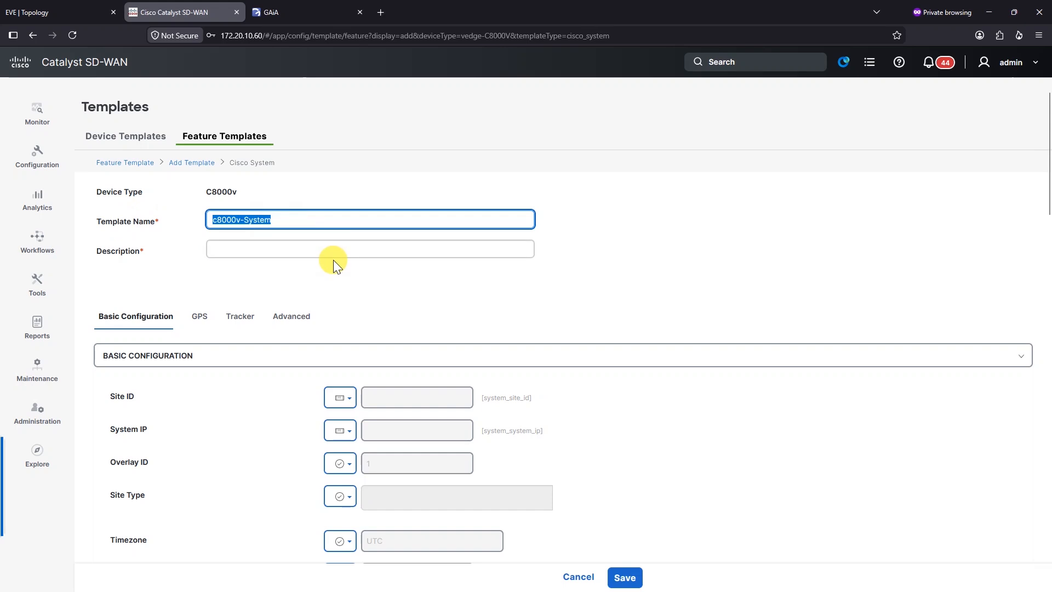
{"action": "left_click", "coordinate": [339, 250]}
{"action": "key", "text": "ctrl+v"}
{"action": "type", "text": "- d"}
{"action": "key", "text": "BackSpace"}
{"action": "type", "text": "te"}
{"action": "key", "text": "BackSpace"}
{"action": "key", "text": "BackSpace"}
{"action": "key", "text": "BackSpace"}
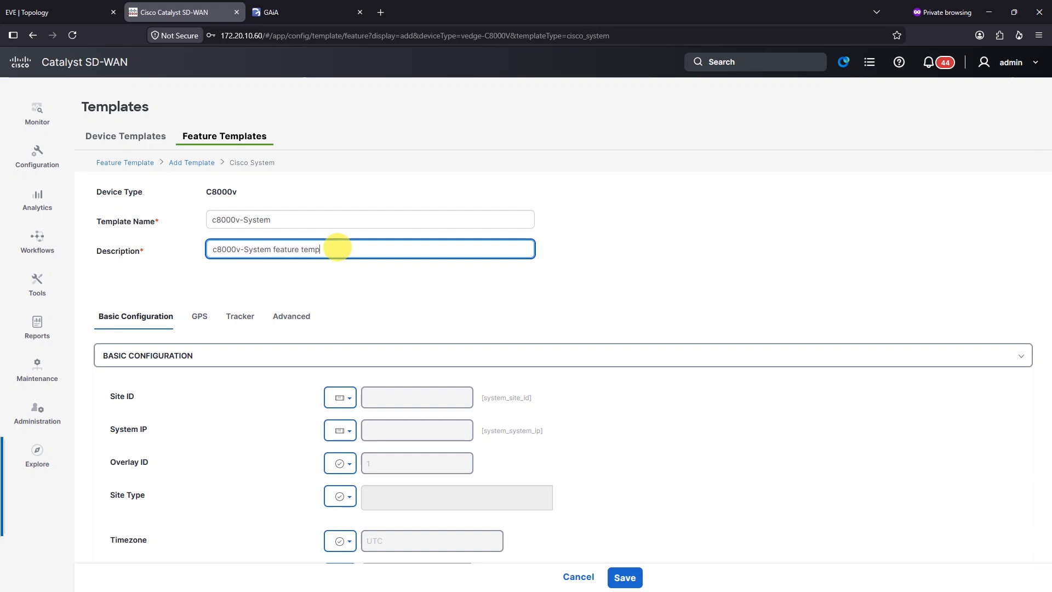
{"action": "left_click", "coordinate": [364, 400]}
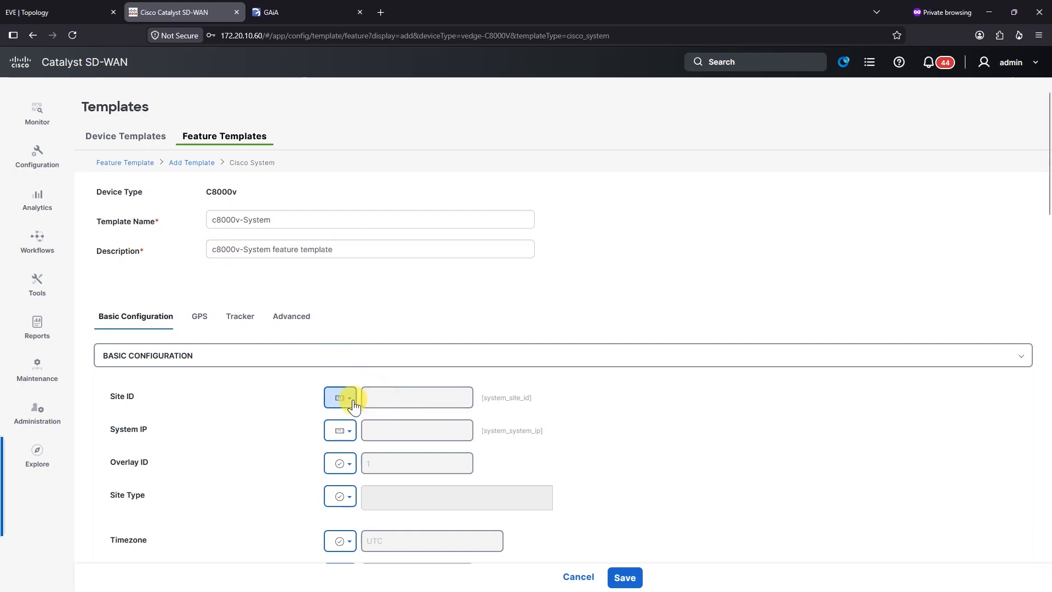
Step: Set the console baud rate to 9600 and save the template
{"action": "triple_click", "coordinate": [503, 407]}
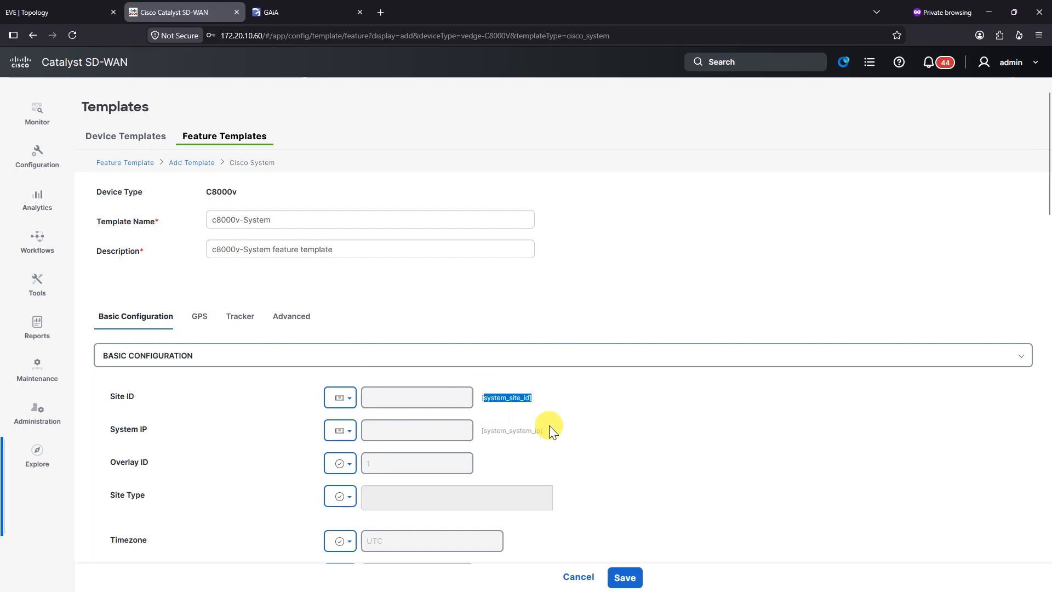
{"action": "scroll", "coordinate": [538, 419], "scroll_direction": "down", "scroll_amount": 1}
{"action": "triple_click", "coordinate": [484, 366]}
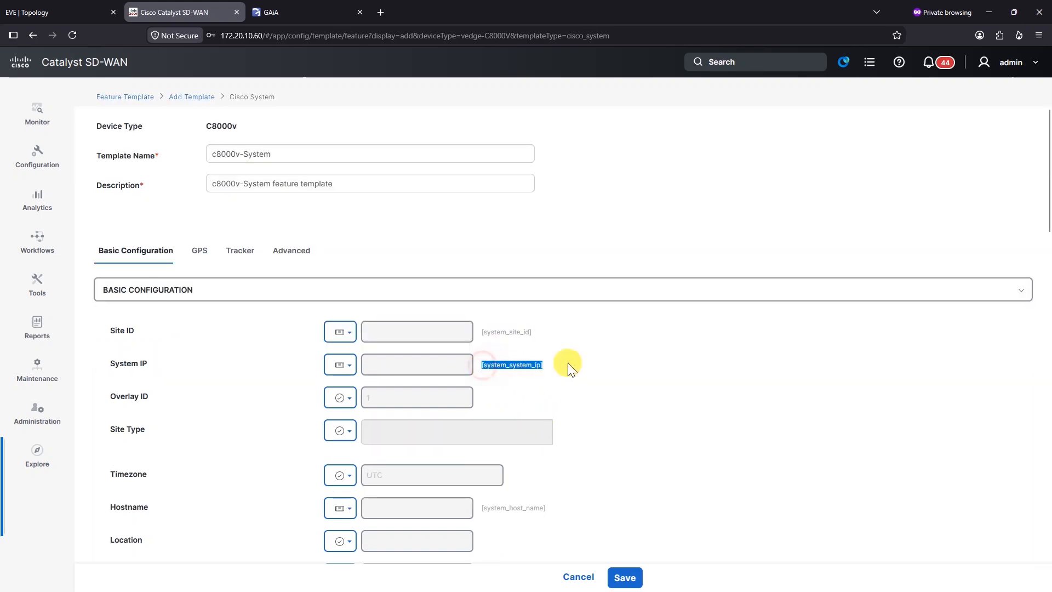
{"action": "scroll", "coordinate": [597, 356], "scroll_direction": "down", "scroll_amount": 1}
{"action": "scroll", "coordinate": [646, 315], "scroll_direction": "down", "scroll_amount": 4}
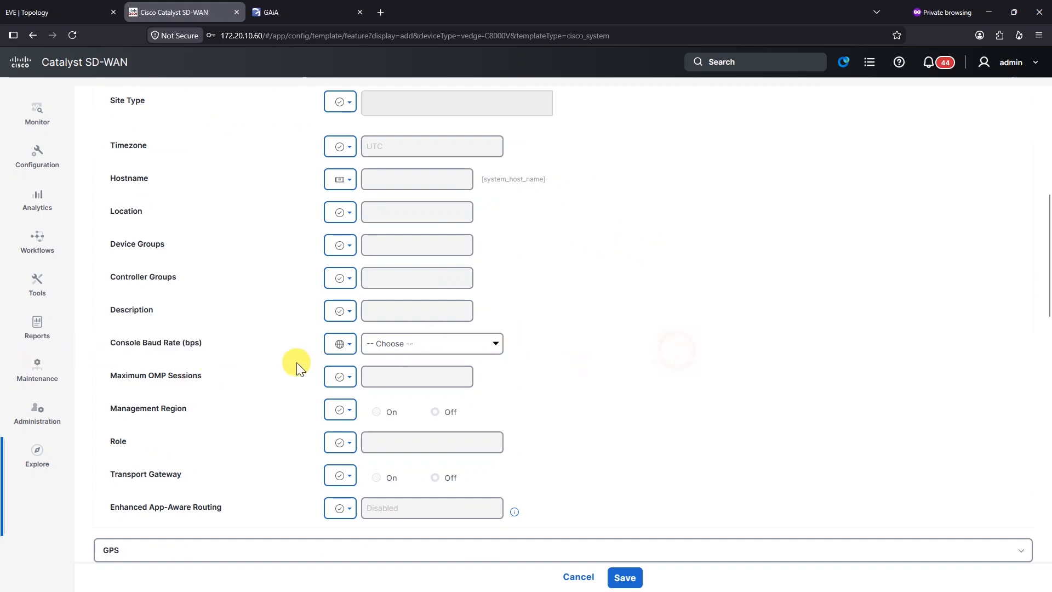
{"action": "mouse_move", "coordinate": [174, 346]}
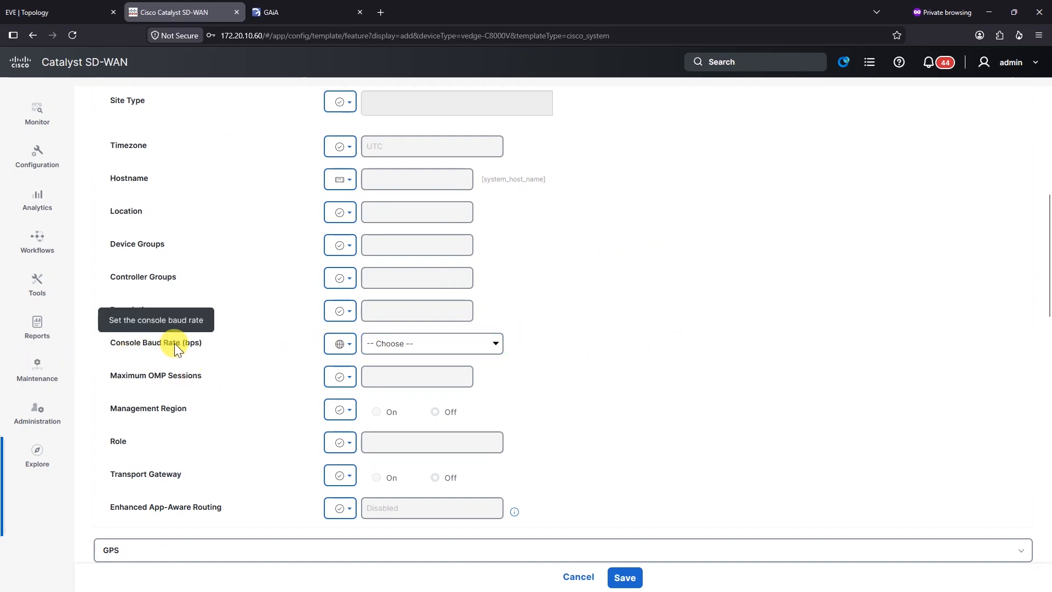
{"action": "left_click", "coordinate": [453, 344]}
{"action": "left_click", "coordinate": [409, 425]}
{"action": "left_click", "coordinate": [590, 373]}
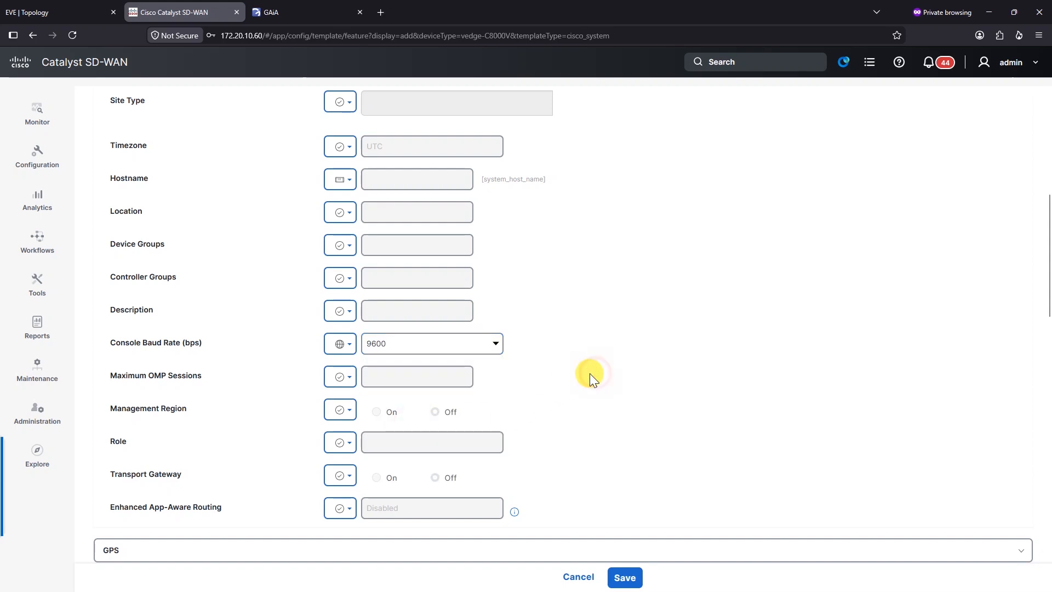
{"action": "scroll", "coordinate": [583, 356], "scroll_direction": "down", "scroll_amount": 13}
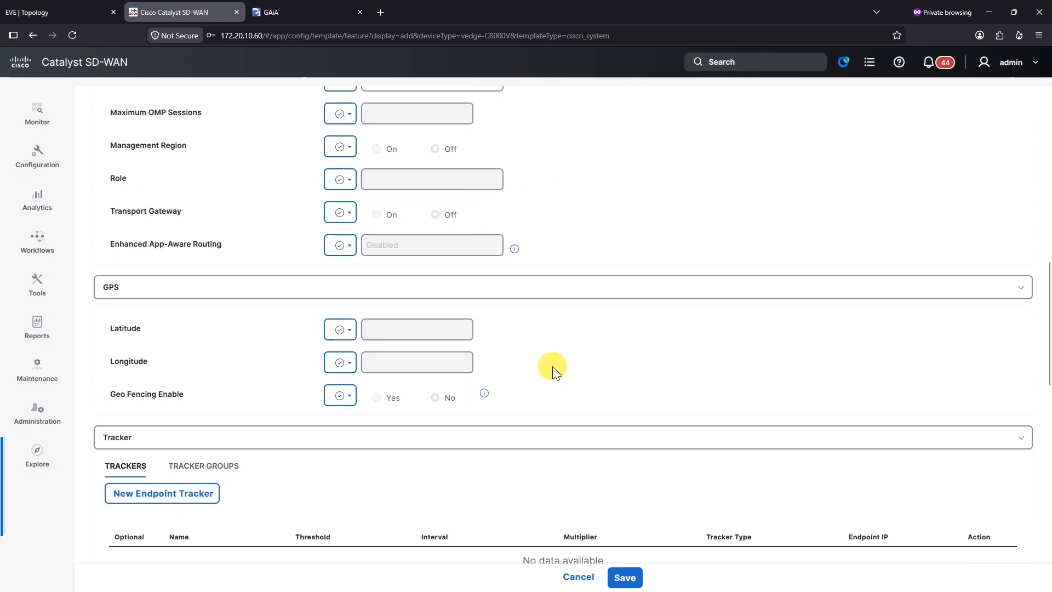
{"action": "scroll", "coordinate": [560, 399], "scroll_direction": "down", "scroll_amount": 4}
{"action": "left_click", "coordinate": [624, 578]}
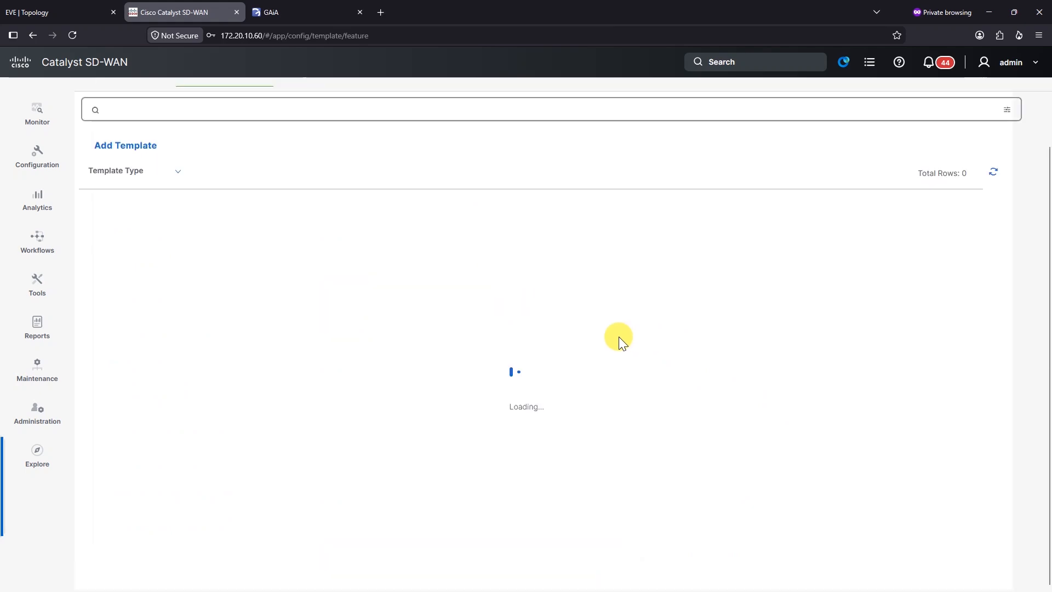
Step: Start a feature-template-based device template for the C8000v model with the SDWAN Edge role
{"action": "left_click", "coordinate": [143, 136]}
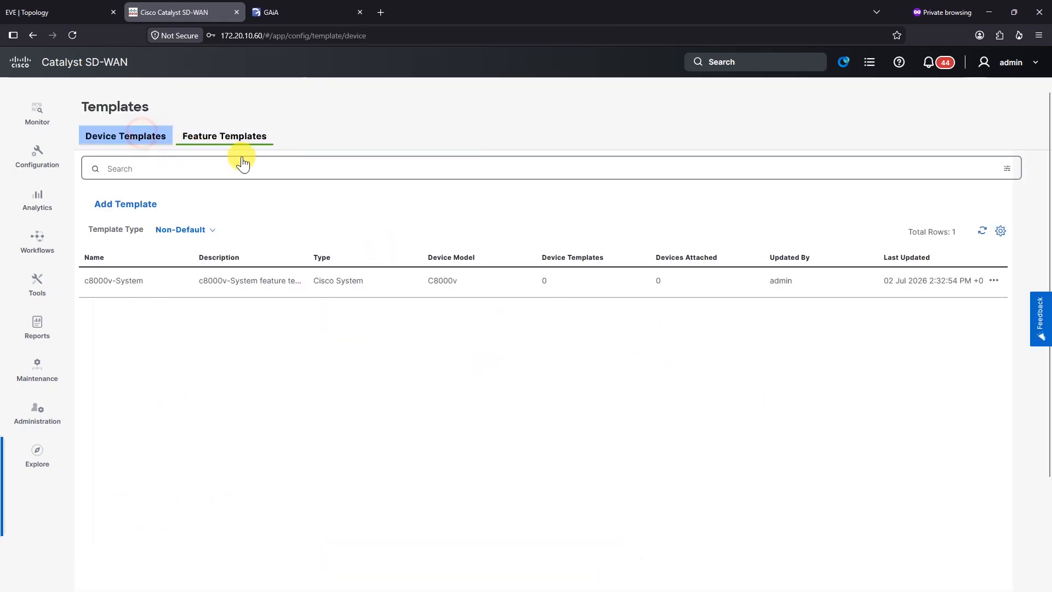
{"action": "left_click", "coordinate": [134, 203]}
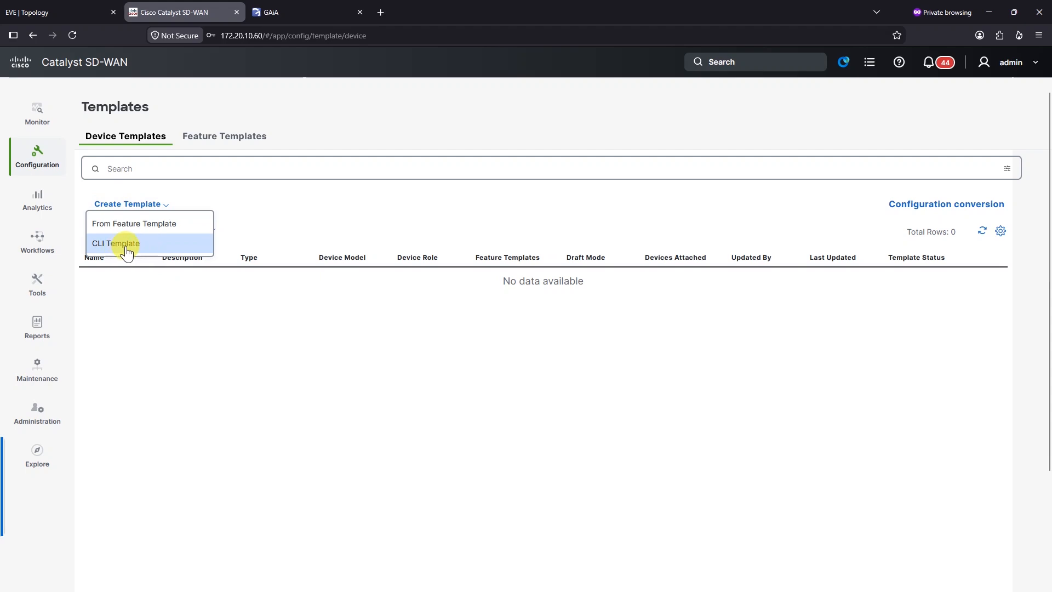
{"action": "left_click", "coordinate": [154, 233]}
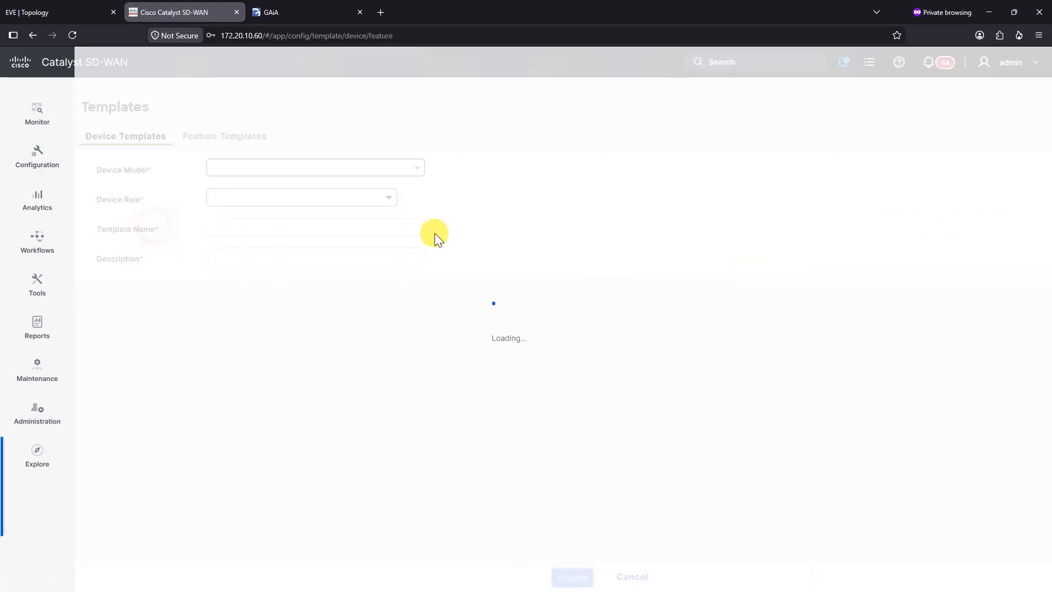
{"action": "left_click", "coordinate": [250, 167]}
{"action": "left_click", "coordinate": [274, 158]}
{"action": "type", "text": "8000v"}
{"action": "left_click", "coordinate": [228, 177]}
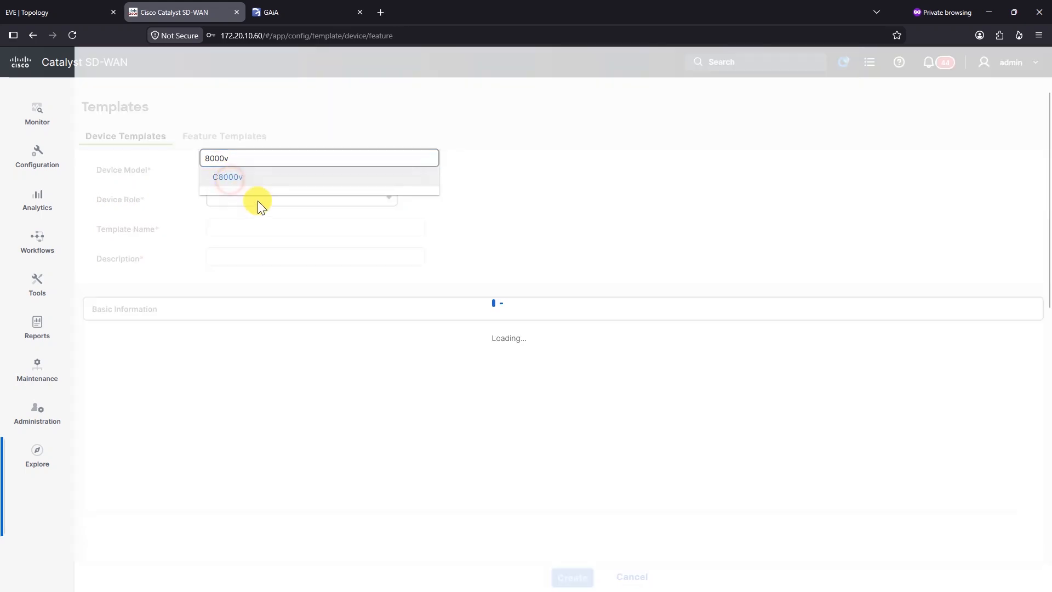
{"action": "left_click", "coordinate": [258, 199]}
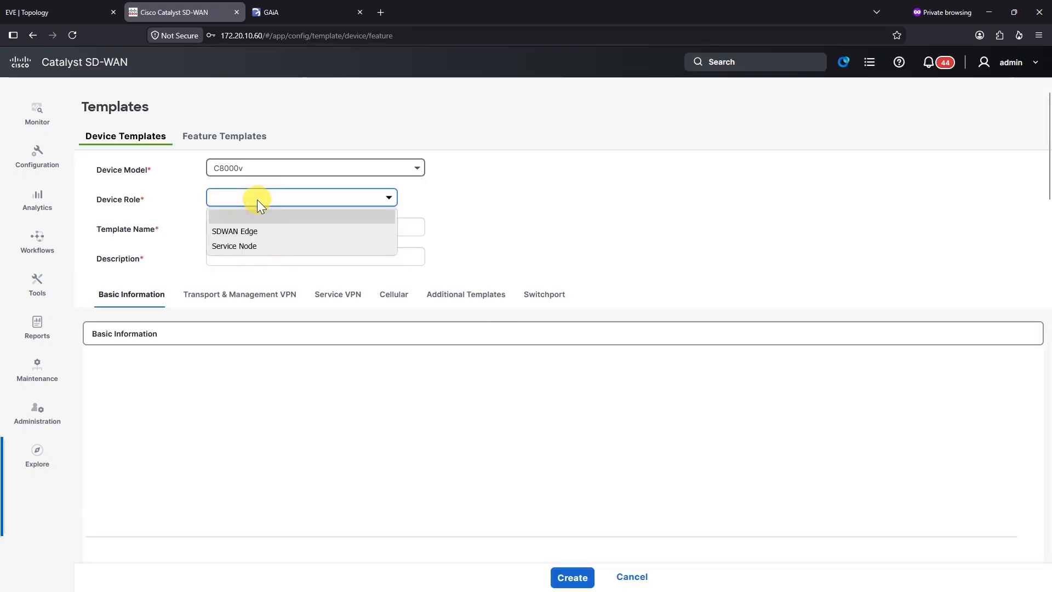
{"action": "left_click", "coordinate": [254, 232]}
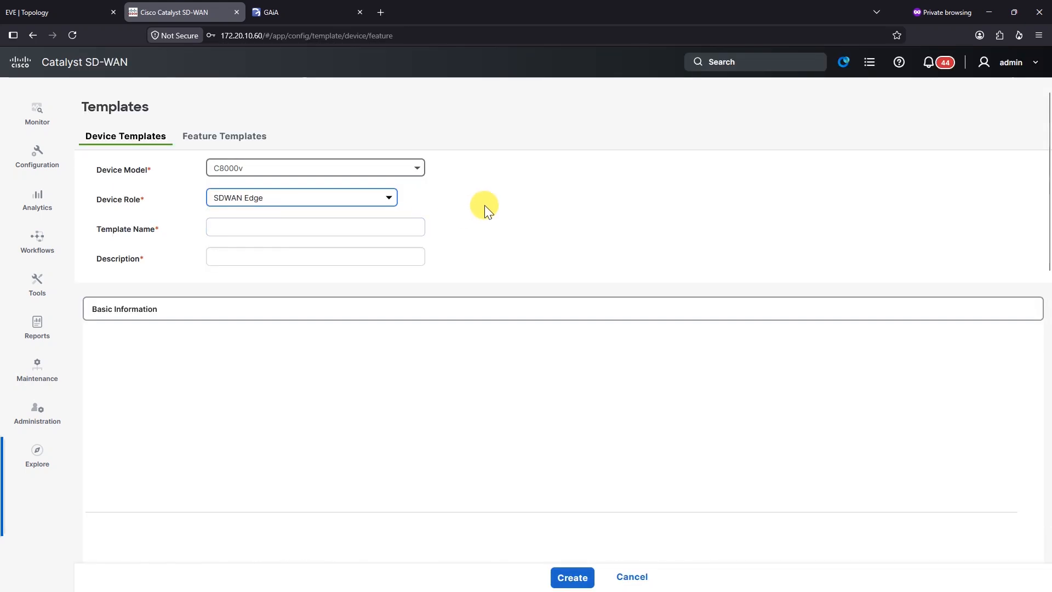
Step: Name the device template Site10-Template and use the same text as its description
{"action": "left_click", "coordinate": [319, 229]}
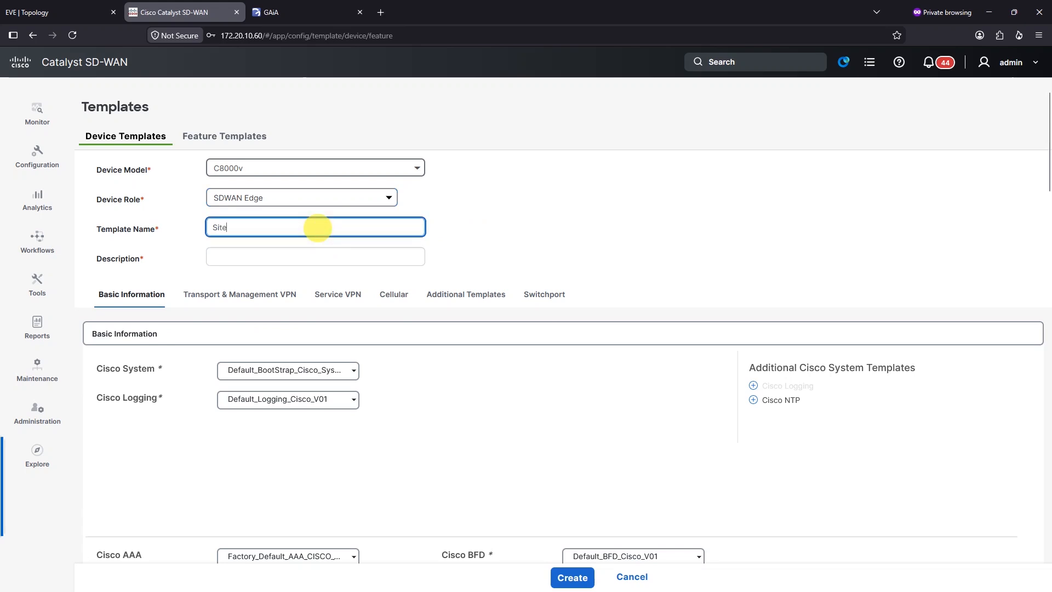
{"action": "type", "text": "Site10-Template"}
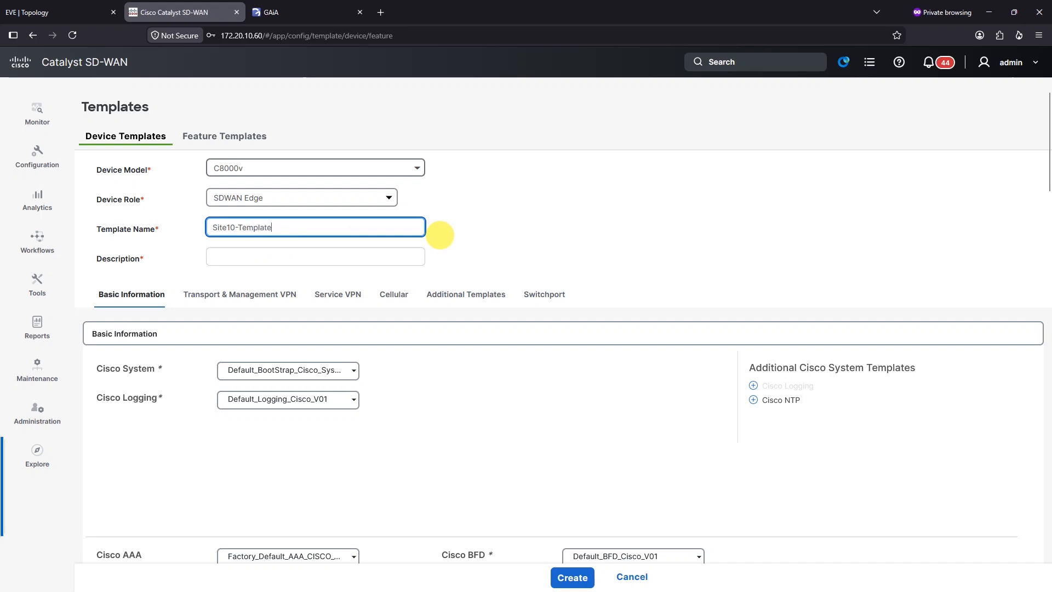
{"action": "left_click", "coordinate": [340, 260]}
{"action": "triple_click", "coordinate": [312, 227]}
{"action": "key", "text": "ctrl+c"}
{"action": "left_click", "coordinate": [279, 264]}
{"action": "key", "text": "ctrl+v"}
{"action": "scroll", "coordinate": [446, 265], "scroll_direction": "down", "scroll_amount": 2}
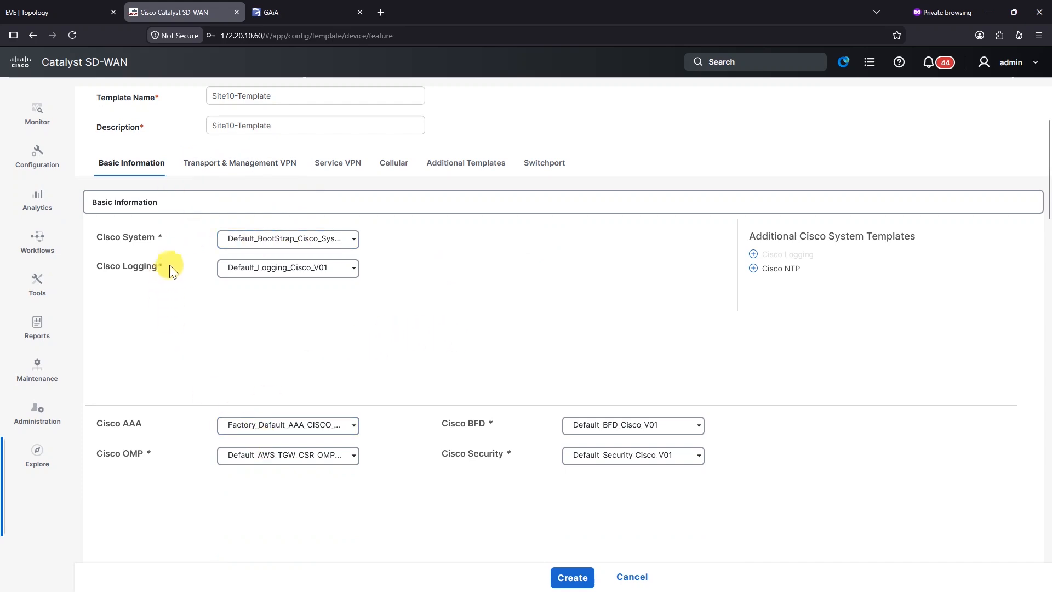
Step: Choose c8000v-System as the Cisco System template and bring up the Cisco VPN 0 template list
{"action": "left_click", "coordinate": [263, 238]}
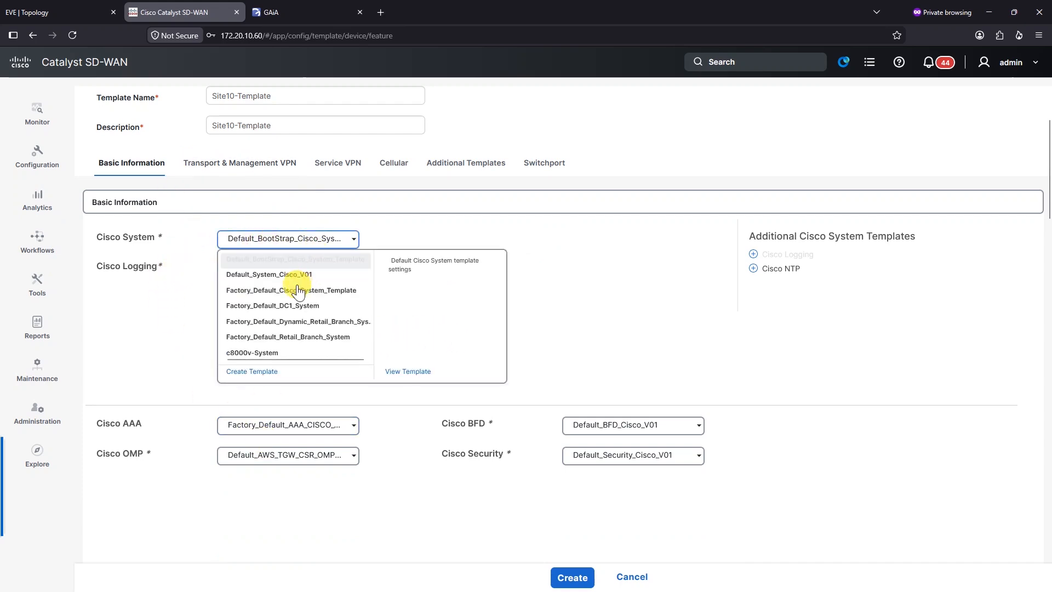
{"action": "left_click", "coordinate": [268, 353]}
{"action": "scroll", "coordinate": [578, 327], "scroll_direction": "down", "scroll_amount": 5}
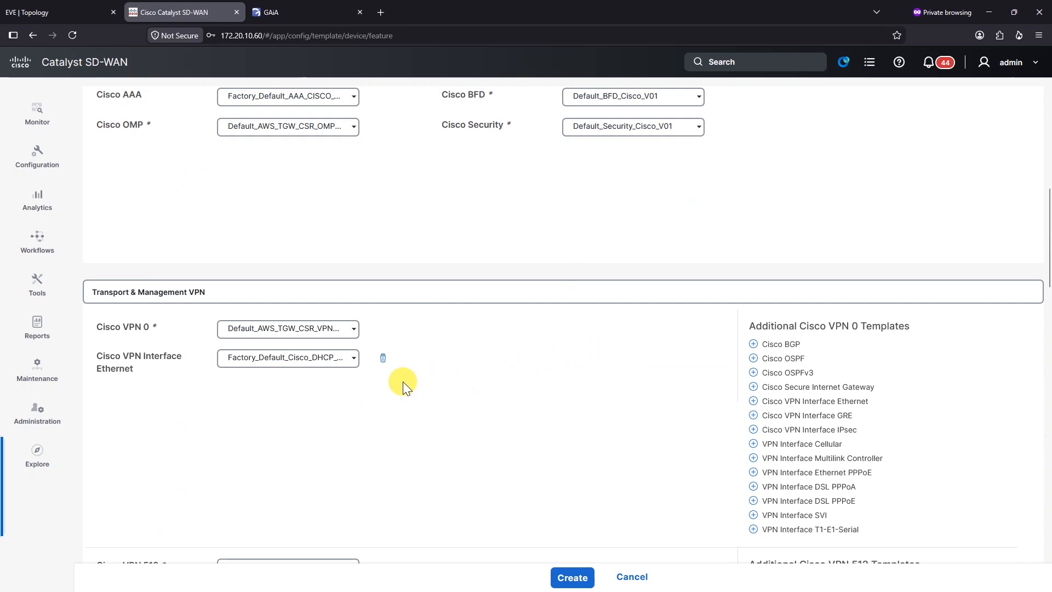
{"action": "left_click", "coordinate": [318, 331]}
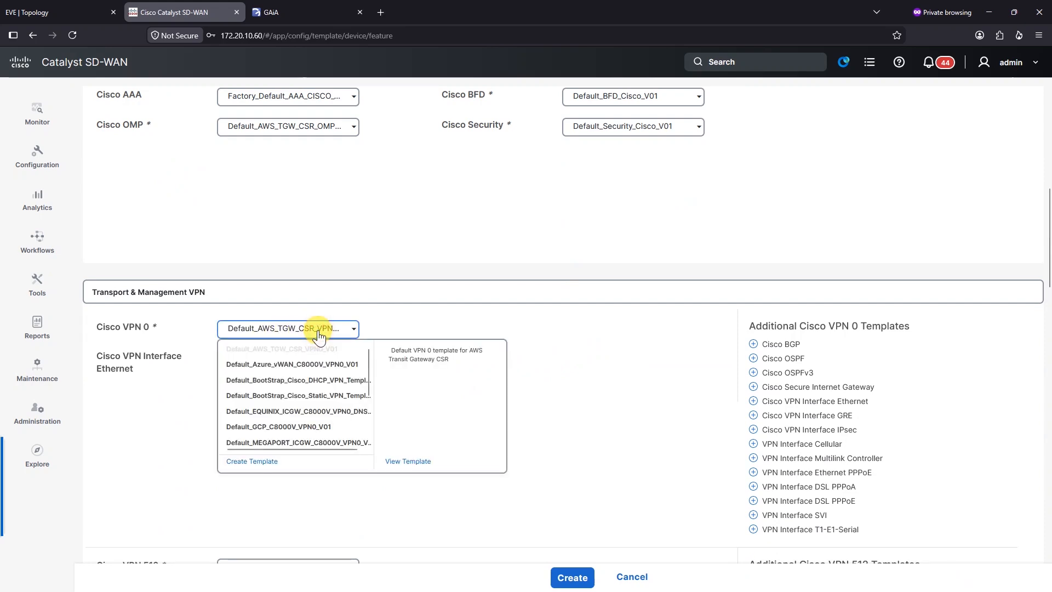
{"action": "left_click", "coordinate": [591, 371]}
{"action": "left_click", "coordinate": [330, 328]}
{"action": "scroll", "coordinate": [322, 387], "scroll_direction": "down", "scroll_amount": 5}
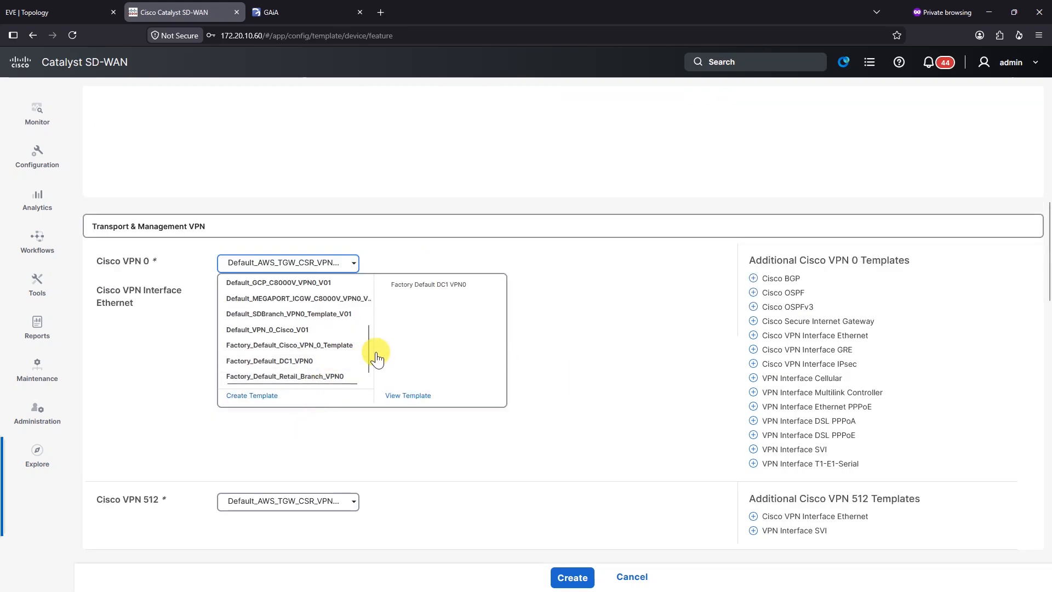
Step: Start a new VPN 0 feature template named Site10-VPN0, with the same description
{"action": "left_click", "coordinate": [261, 398]}
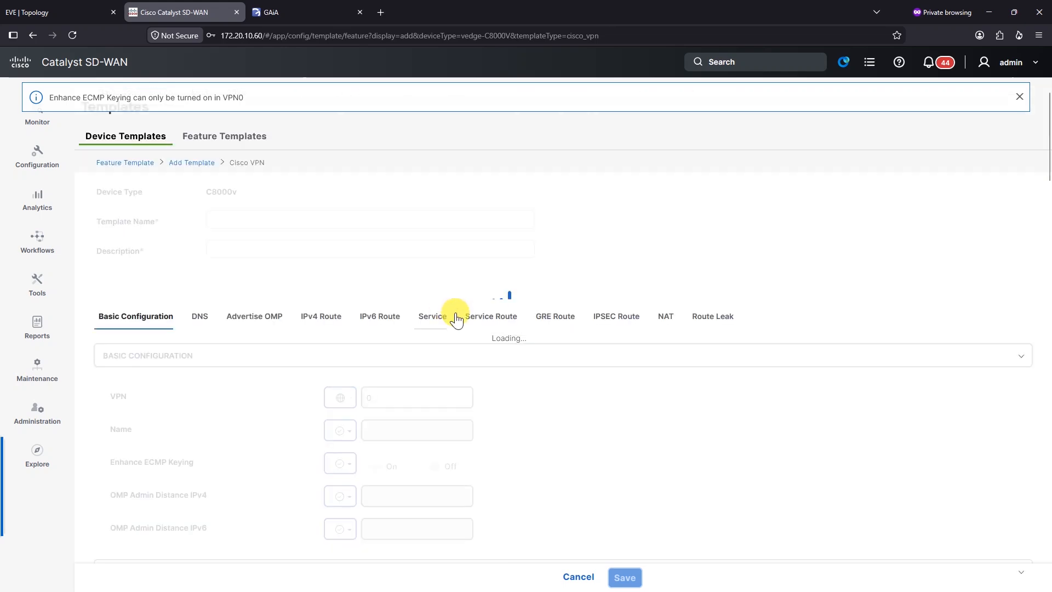
{"action": "left_click", "coordinate": [240, 143]}
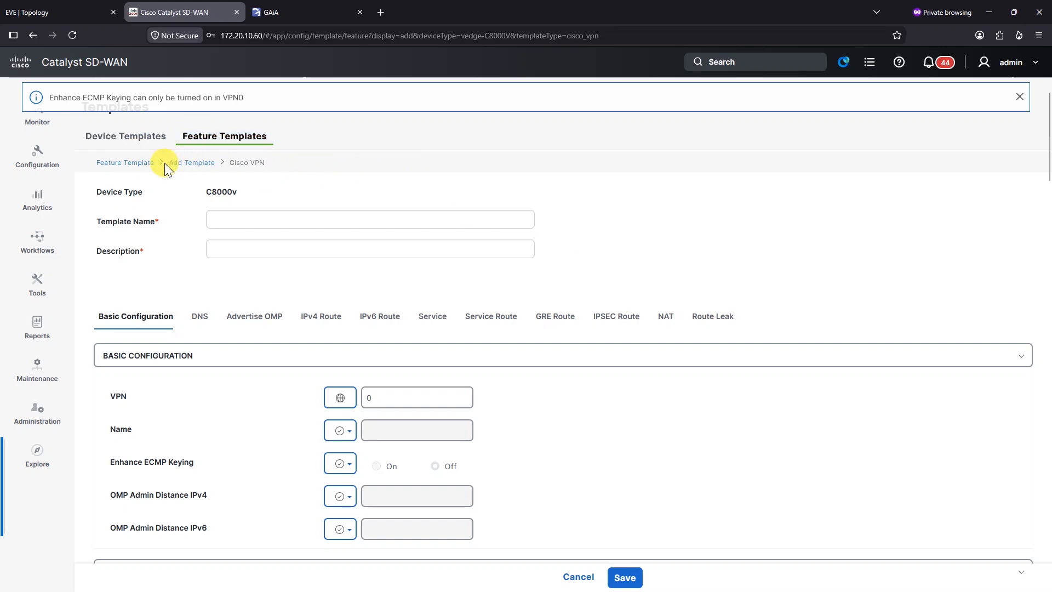
{"action": "left_click", "coordinate": [279, 219]}
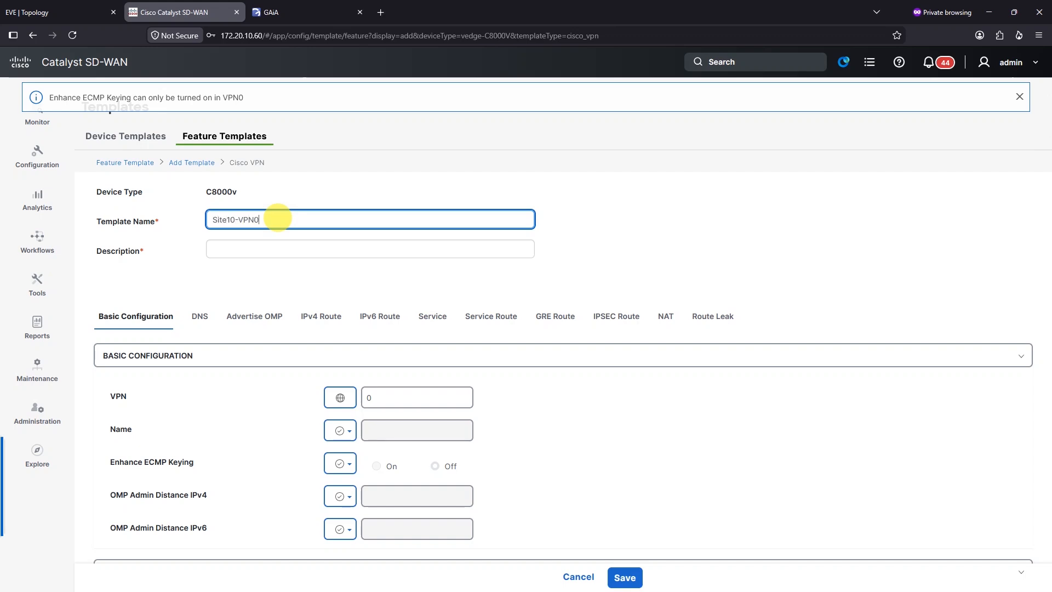
{"action": "left_click", "coordinate": [265, 241]}
{"action": "triple_click", "coordinate": [265, 220]}
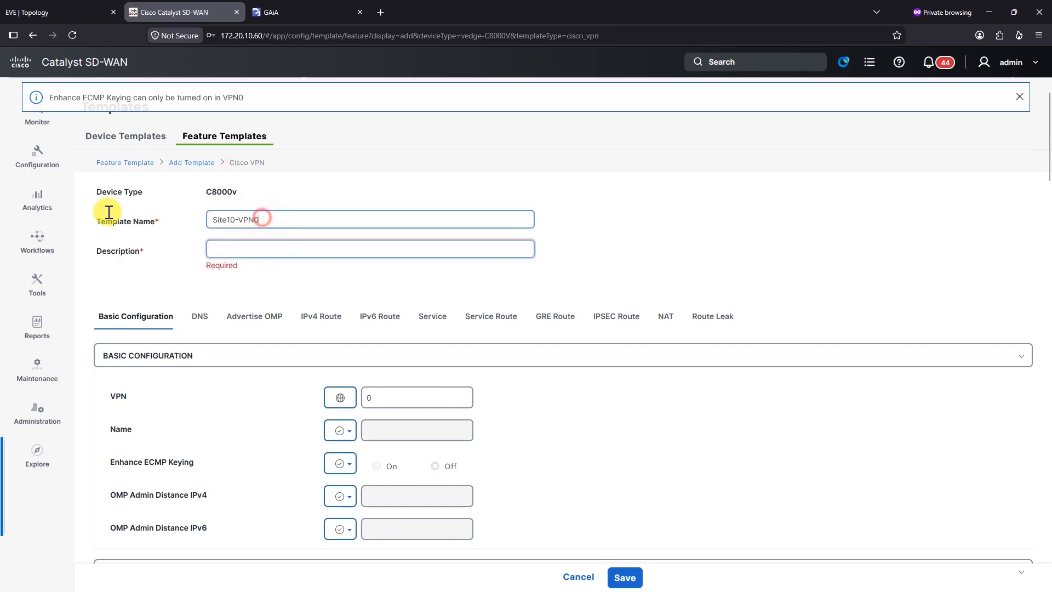
{"action": "key", "text": "ctrl+c"}
{"action": "left_click", "coordinate": [277, 251]}
{"action": "key", "text": "ctrl+v"}
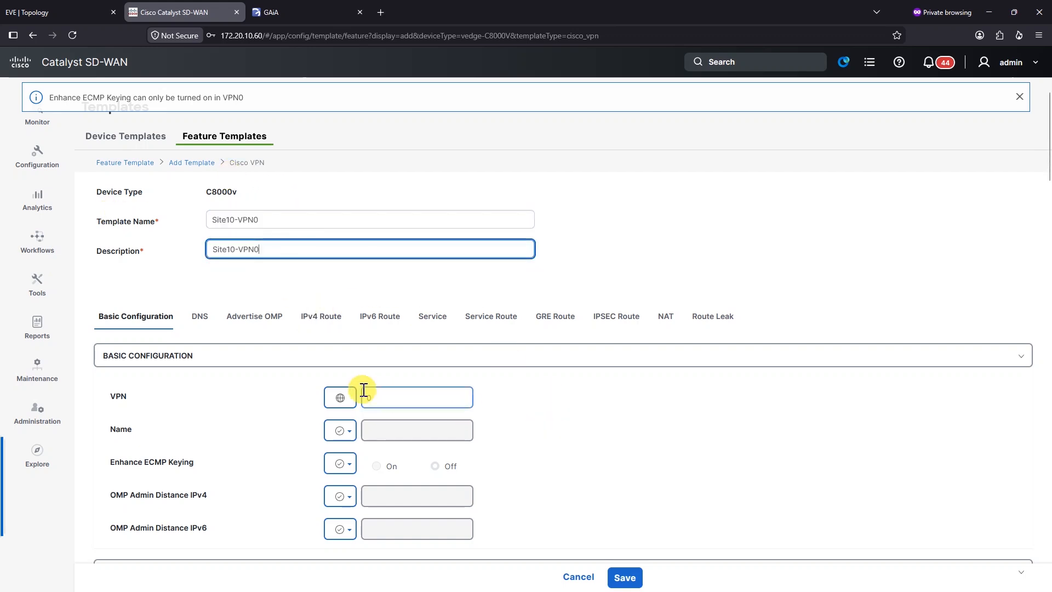
{"action": "scroll", "coordinate": [360, 390], "scroll_direction": "down", "scroll_amount": 2}
Step: Add an IPv4 route 0.0.0.0/0 with next hop 112.1.1.5
{"action": "left_click", "coordinate": [218, 192]}
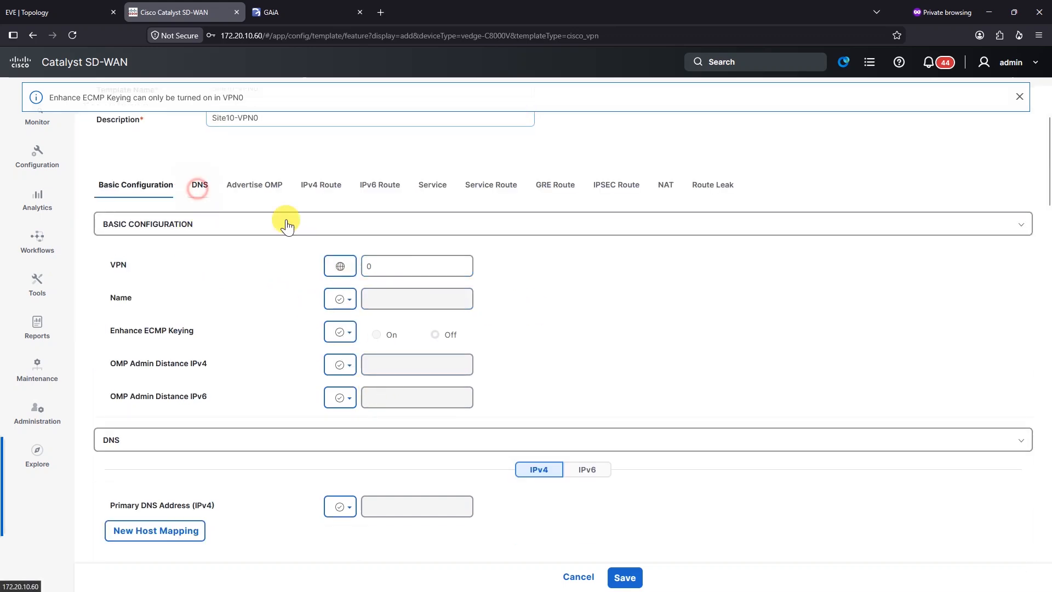
{"action": "scroll", "coordinate": [406, 329], "scroll_direction": "up", "scroll_amount": 6}
{"action": "scroll", "coordinate": [284, 350], "scroll_direction": "down", "scroll_amount": 6}
{"action": "scroll", "coordinate": [165, 357], "scroll_direction": "down", "scroll_amount": 10}
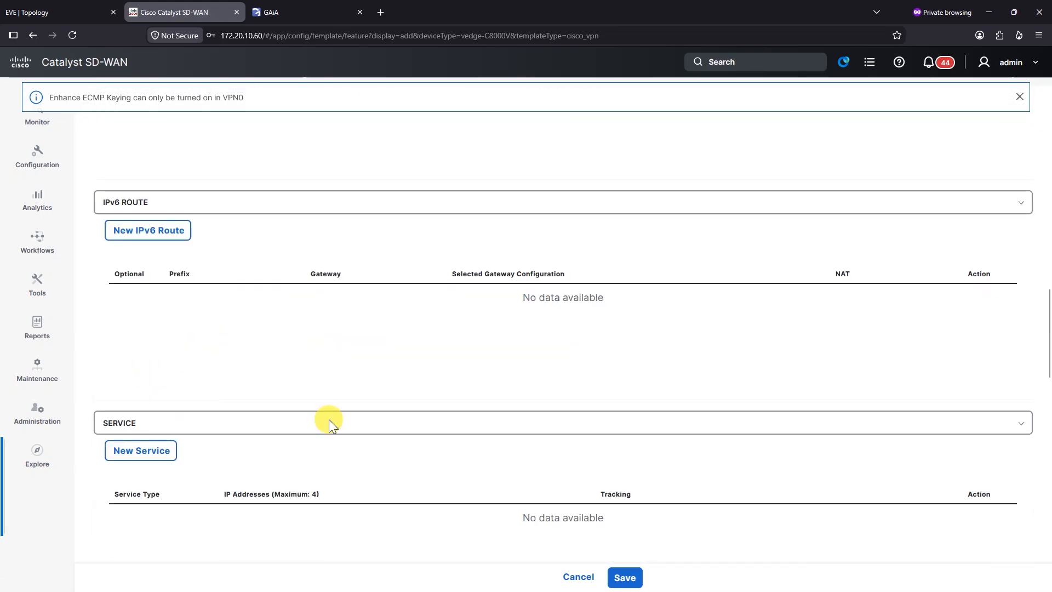
{"action": "scroll", "coordinate": [205, 383], "scroll_direction": "up", "scroll_amount": 6}
{"action": "left_click", "coordinate": [176, 349]}
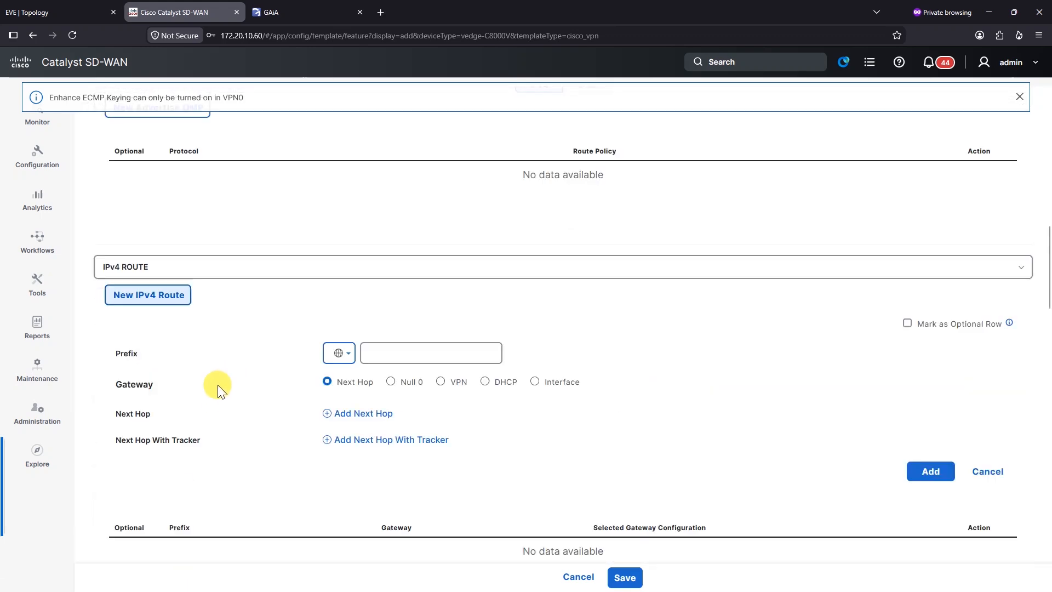
{"action": "left_click", "coordinate": [419, 350]}
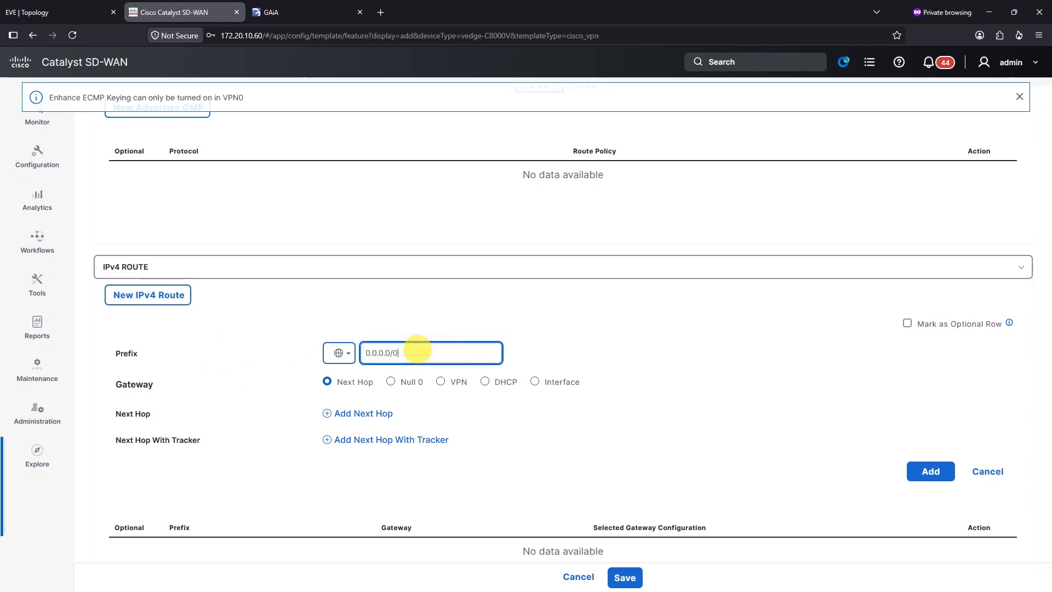
{"action": "left_click", "coordinate": [378, 413]}
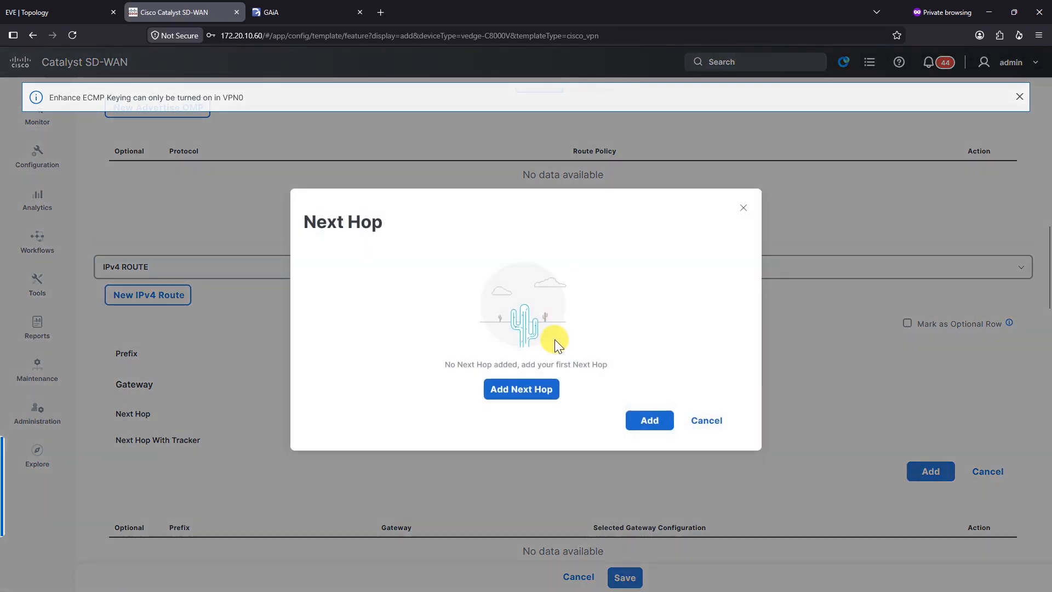
{"action": "left_click", "coordinate": [514, 388]}
{"action": "left_click", "coordinate": [431, 297]}
{"action": "type", "text": "11"}
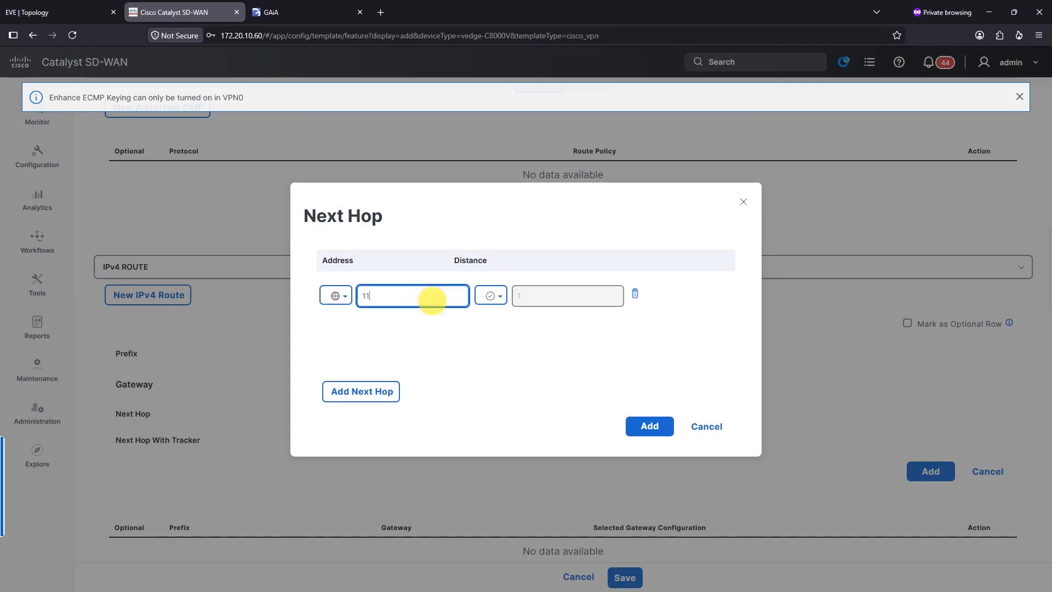
{"action": "type", "text": "2.1.1.5"}
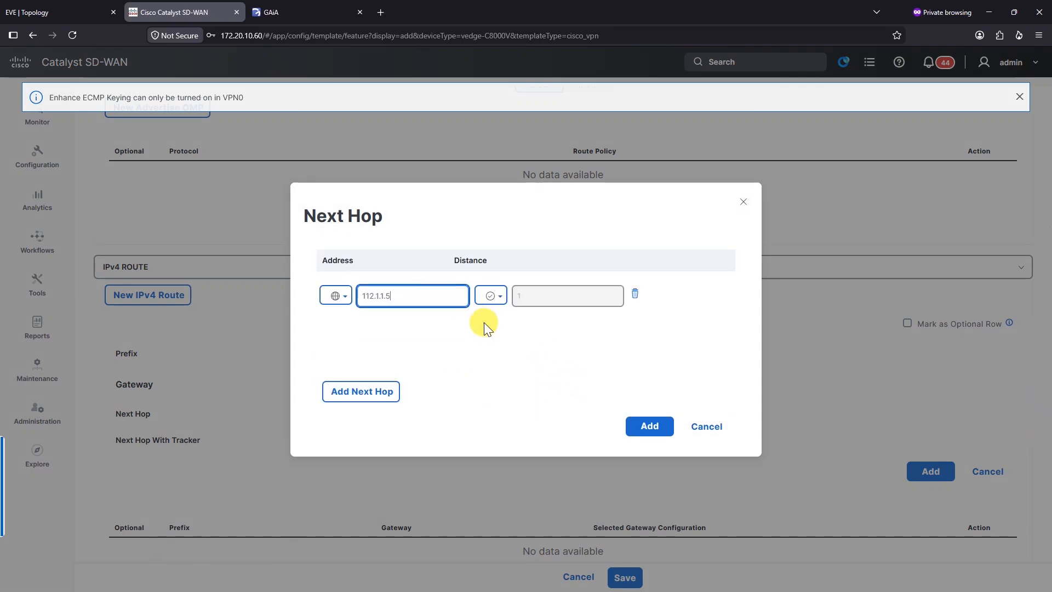
{"action": "left_click", "coordinate": [648, 437]}
{"action": "left_click", "coordinate": [908, 469]}
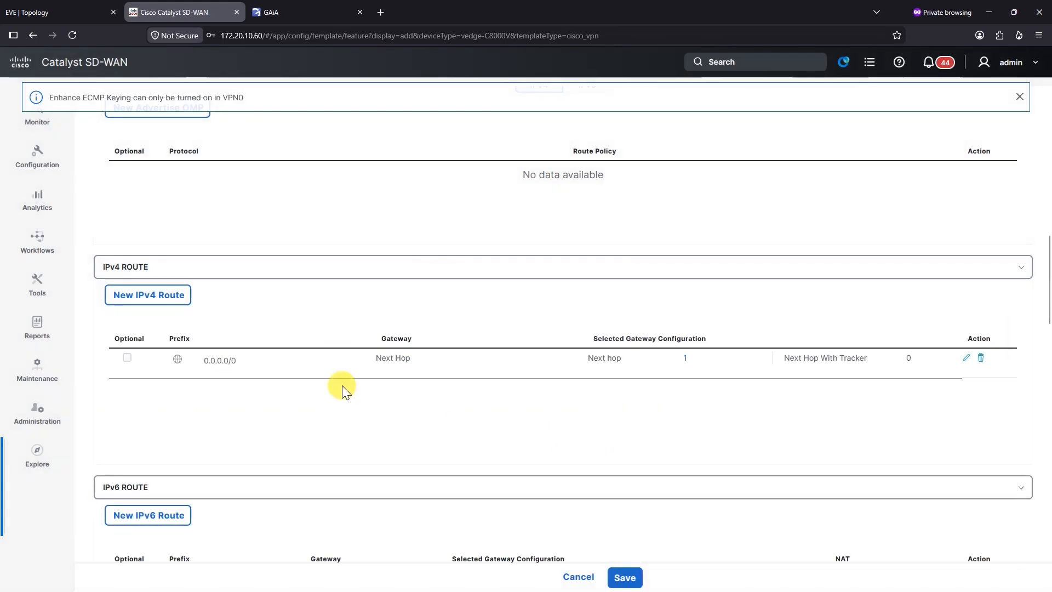
Step: Save the Site10-VPN0 template
{"action": "scroll", "coordinate": [493, 493], "scroll_direction": "down", "scroll_amount": 2}
{"action": "left_click", "coordinate": [625, 577]}
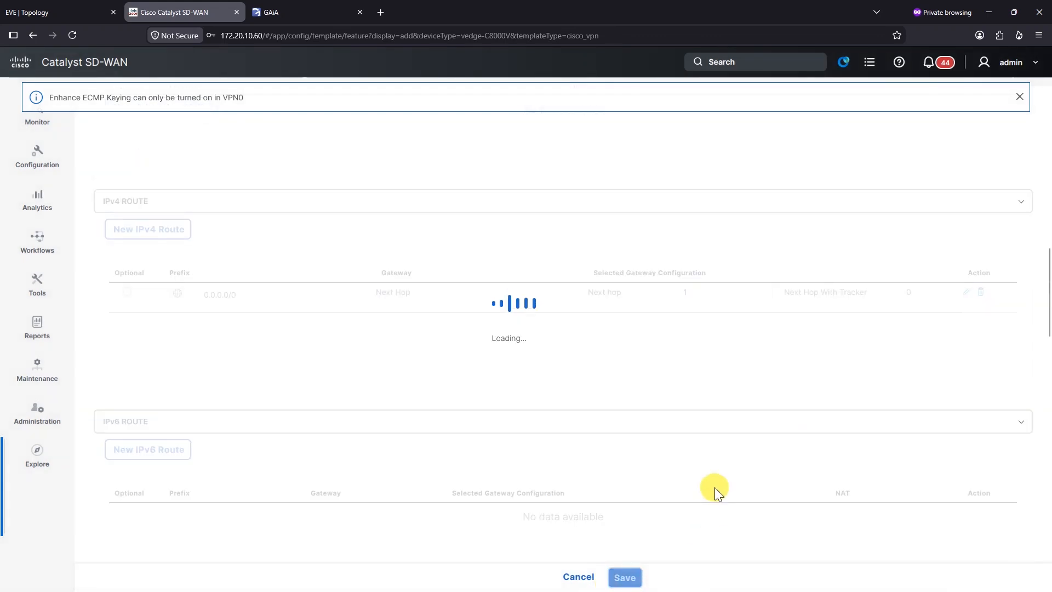
{"action": "scroll", "coordinate": [649, 416], "scroll_direction": "up", "scroll_amount": 15}
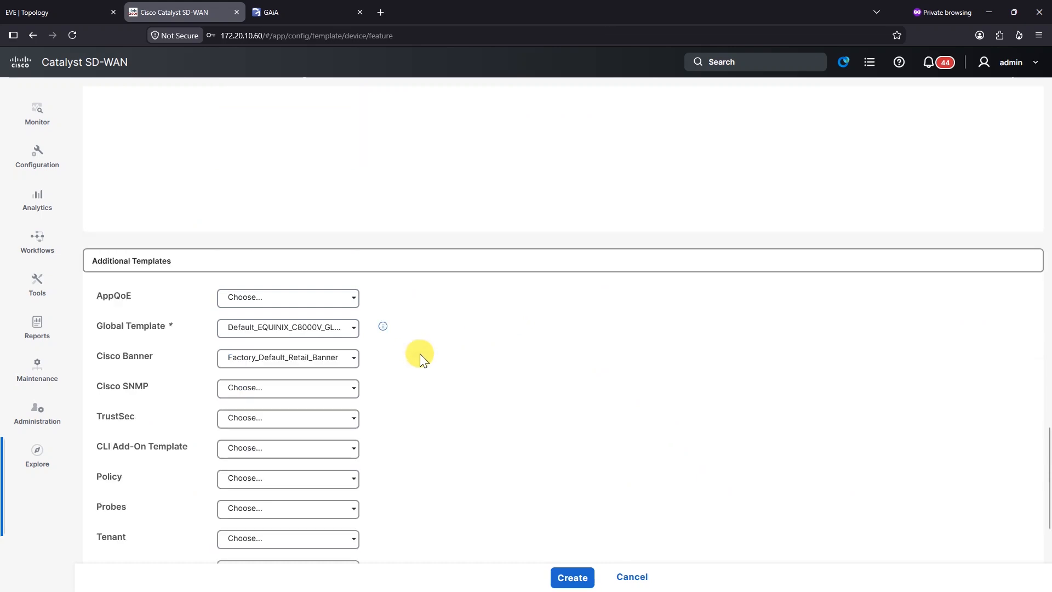
Step: Start a new VPN Interface Ethernet template named Site10-VPN0-Intf, with the same description
{"action": "scroll", "coordinate": [339, 340], "scroll_direction": "down", "scroll_amount": 1}
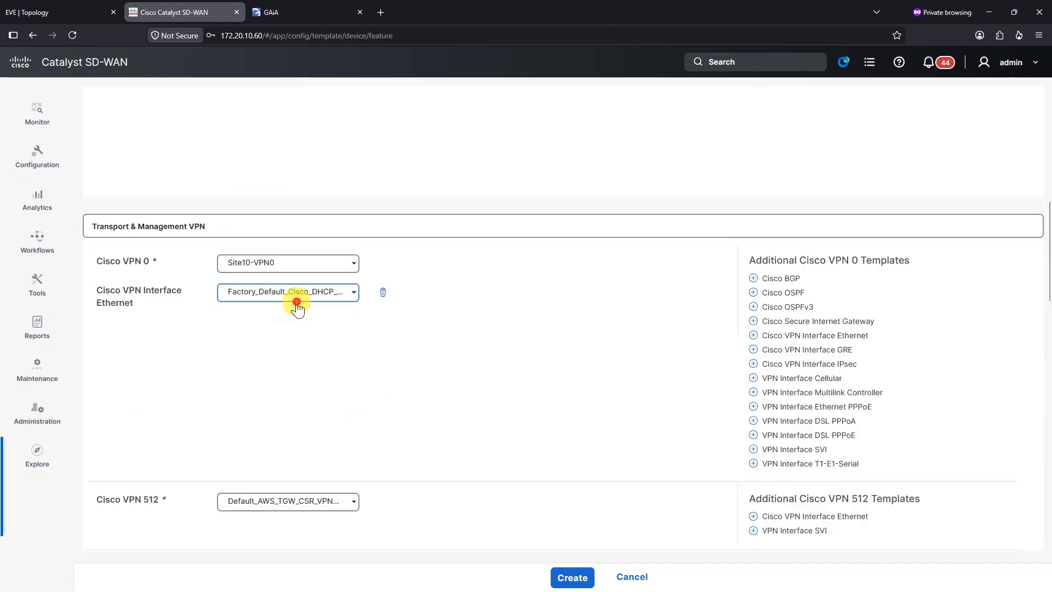
{"action": "left_click", "coordinate": [295, 296]}
{"action": "left_click", "coordinate": [268, 435]}
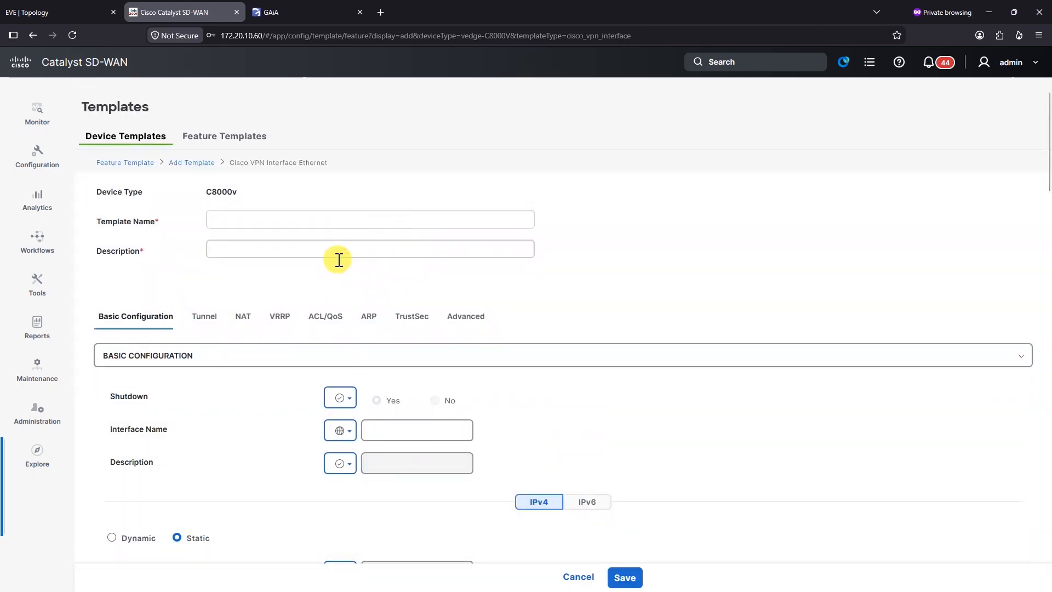
{"action": "left_click", "coordinate": [278, 219]}
{"action": "type", "text": "TE"}
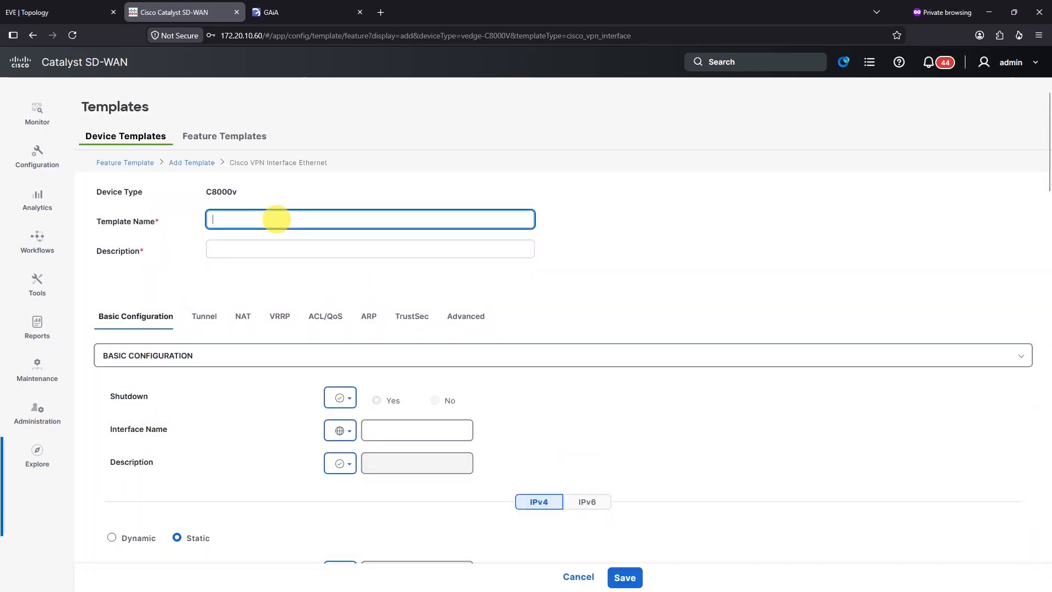
{"action": "key", "text": "BackSpace"}
{"action": "type", "text": "Site10-VPN0-Int"}
{"action": "type", "text": "f"}
{"action": "key", "text": "ctrl+a"}
{"action": "key", "text": "ctrl+c"}
{"action": "left_click", "coordinate": [296, 241]}
{"action": "key", "text": "ctrl+v"}
Step: Set Shutdown to a global No and the interface name to GigabitEthernet1
{"action": "left_click", "coordinate": [352, 403]}
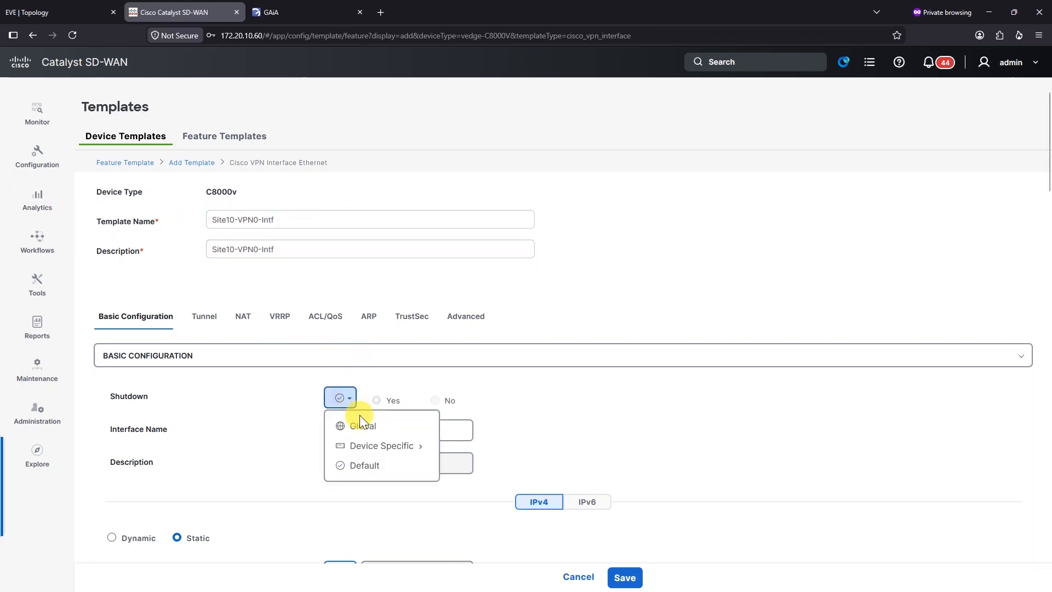
{"action": "left_click", "coordinate": [418, 418]}
{"action": "left_click", "coordinate": [436, 401]}
{"action": "left_click", "coordinate": [404, 431]}
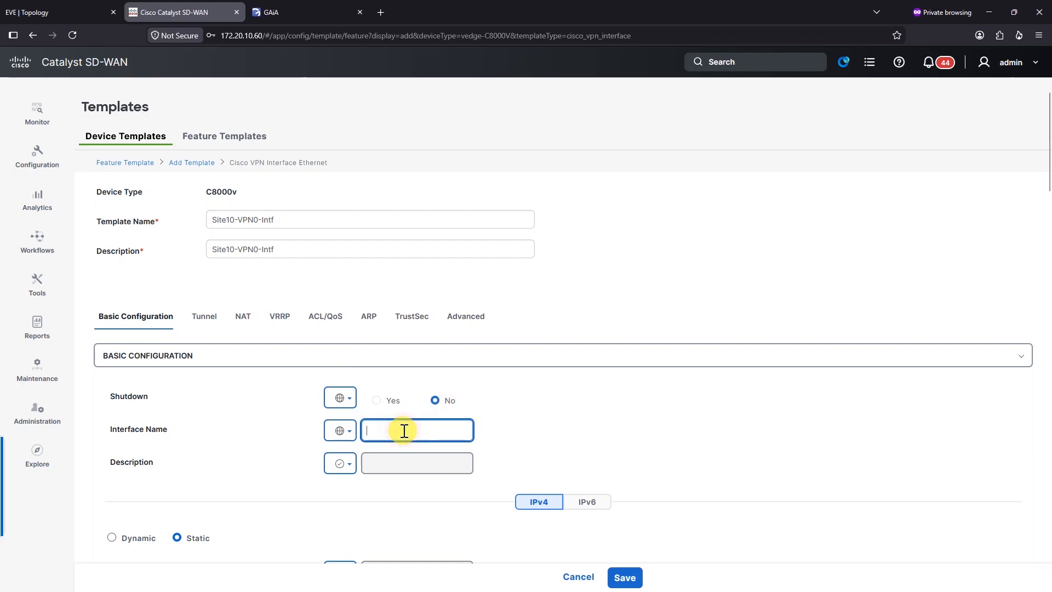
{"action": "type", "text": "Gia"}
{"action": "key", "text": "BackSpace"}
{"action": "type", "text": "ga"}
{"action": "left_click", "coordinate": [426, 485]}
Step: Give the interface a global description 'To ISP1' and global IPv4 address 112.1.1.6/30
{"action": "scroll", "coordinate": [483, 442], "scroll_direction": "down", "scroll_amount": 1}
{"action": "left_click", "coordinate": [341, 398]}
{"action": "left_click", "coordinate": [391, 426]}
{"action": "left_click", "coordinate": [394, 398]}
{"action": "type", "text": "To ISP1"}
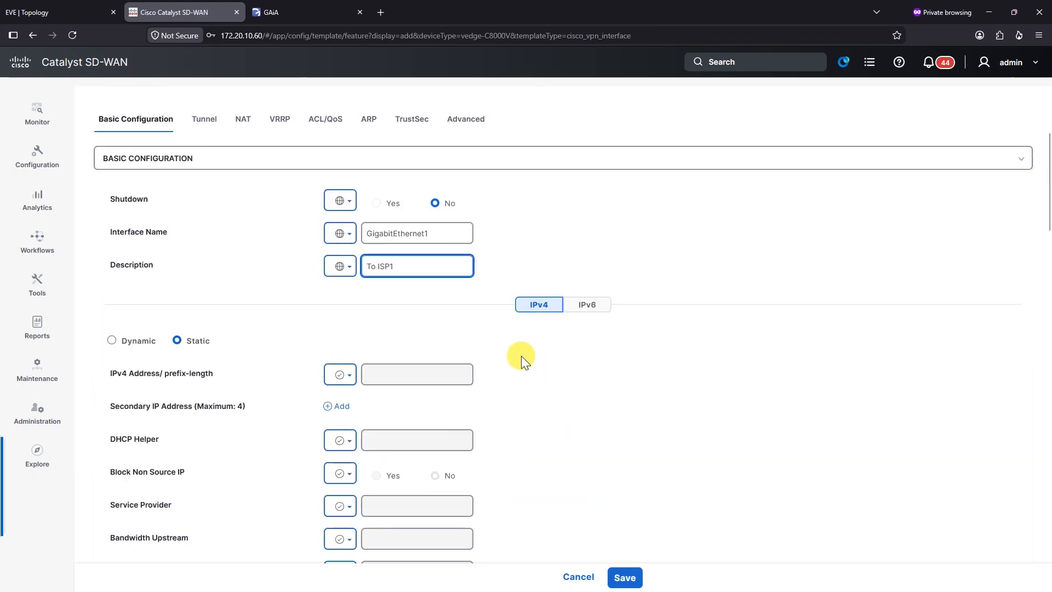
{"action": "left_click", "coordinate": [339, 375]}
{"action": "left_click", "coordinate": [371, 406]}
{"action": "left_click", "coordinate": [387, 377]}
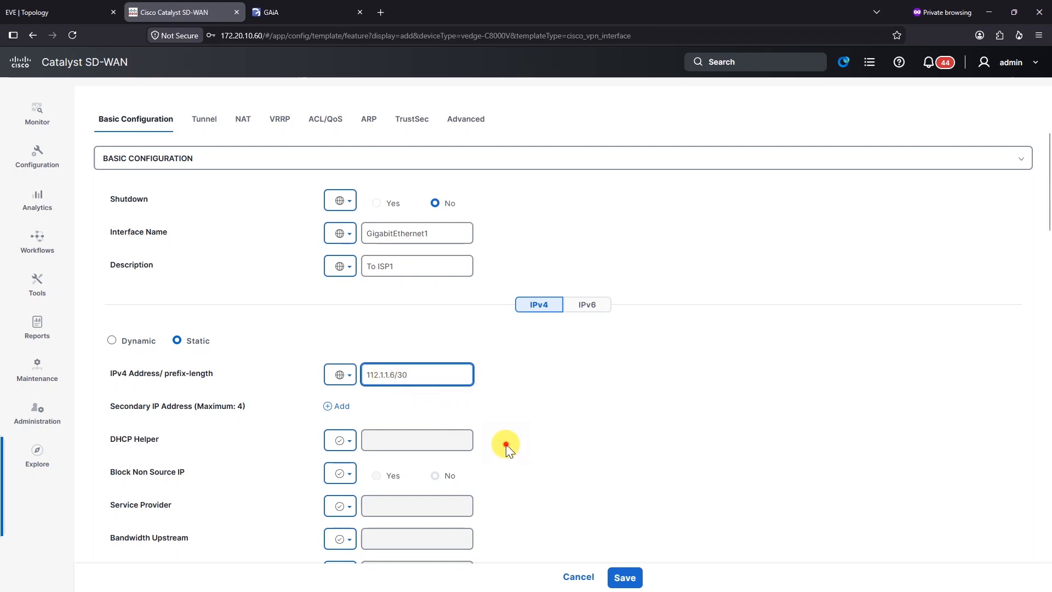
Step: Save the Site10-VPN0-Intf interface template
{"action": "scroll", "coordinate": [508, 443], "scroll_direction": "down", "scroll_amount": 15}
{"action": "scroll", "coordinate": [507, 443], "scroll_direction": "down", "scroll_amount": 15}
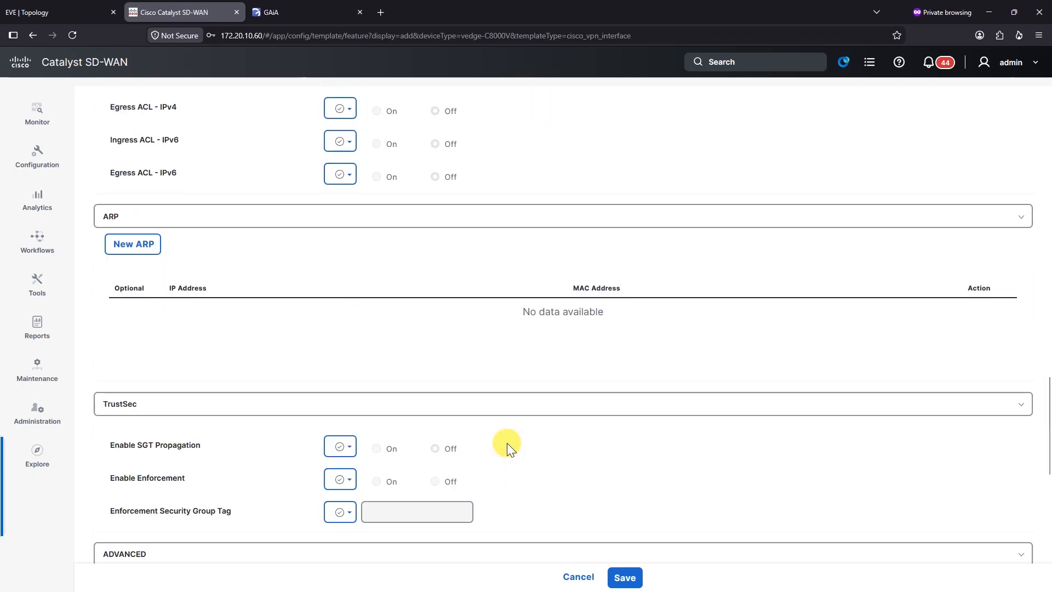
{"action": "scroll", "coordinate": [554, 448], "scroll_direction": "up", "scroll_amount": 16}
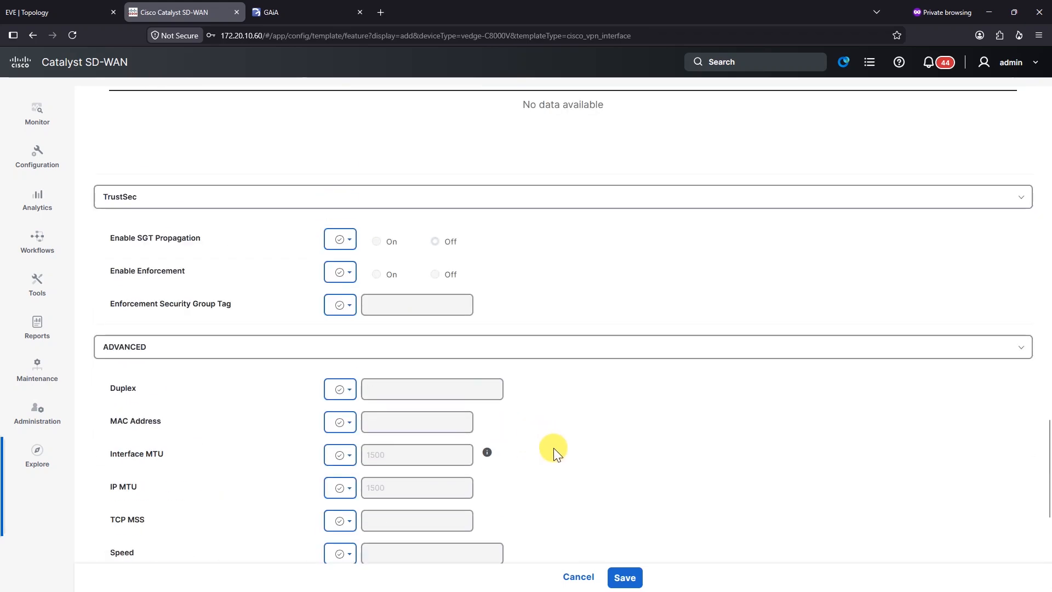
{"action": "scroll", "coordinate": [284, 432], "scroll_direction": "down", "scroll_amount": 8}
{"action": "scroll", "coordinate": [574, 418], "scroll_direction": "down", "scroll_amount": 8}
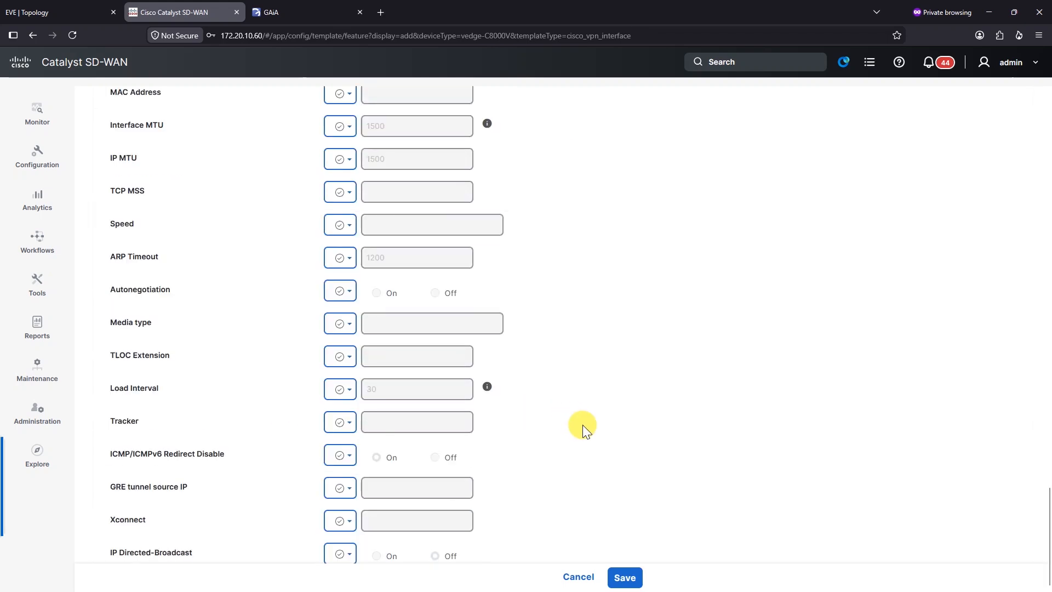
{"action": "left_click", "coordinate": [626, 577]}
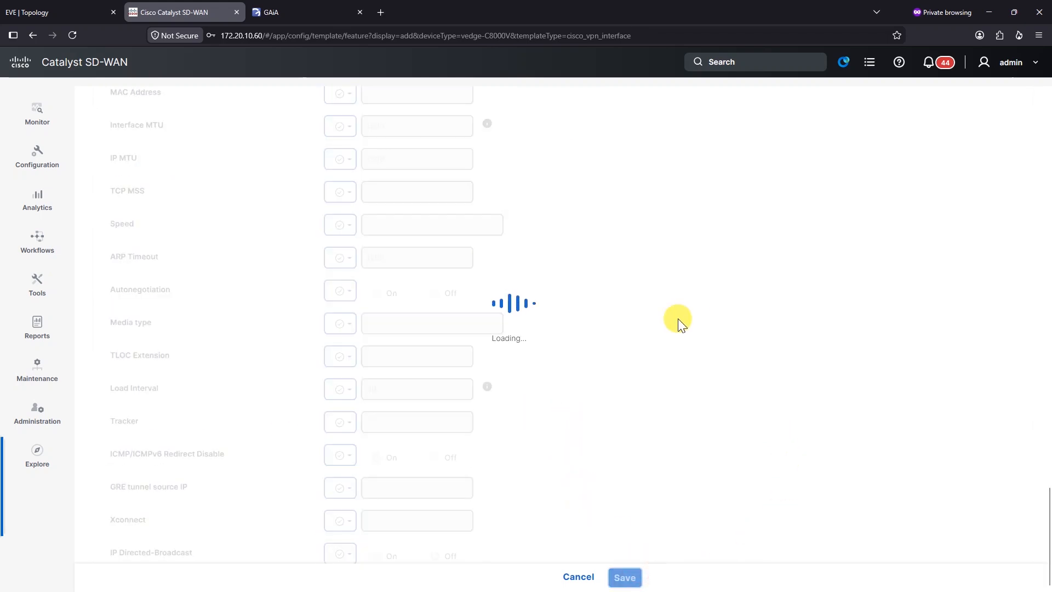
{"action": "scroll", "coordinate": [450, 357], "scroll_direction": "up", "scroll_amount": 20}
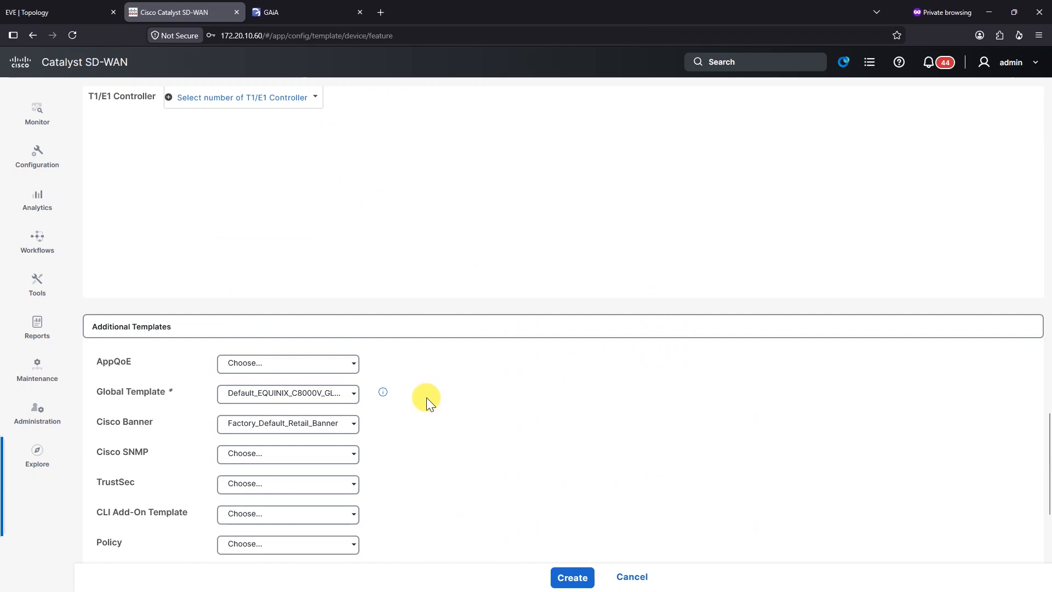
Step: Create the Site10-Template device template with the selected feature templates
{"action": "scroll", "coordinate": [394, 367], "scroll_direction": "up", "scroll_amount": 8}
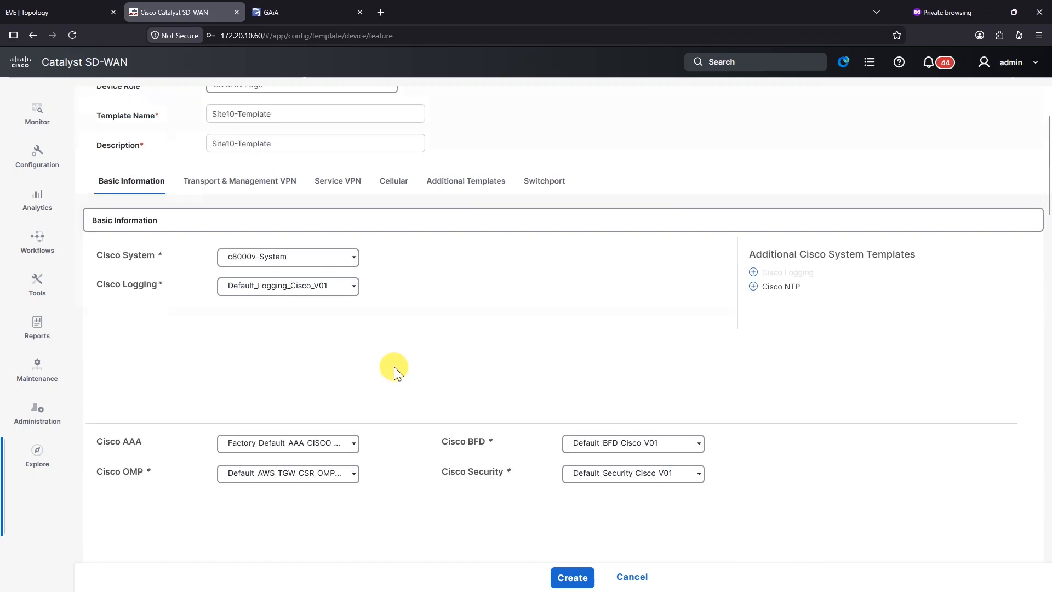
{"action": "left_click", "coordinate": [248, 297]}
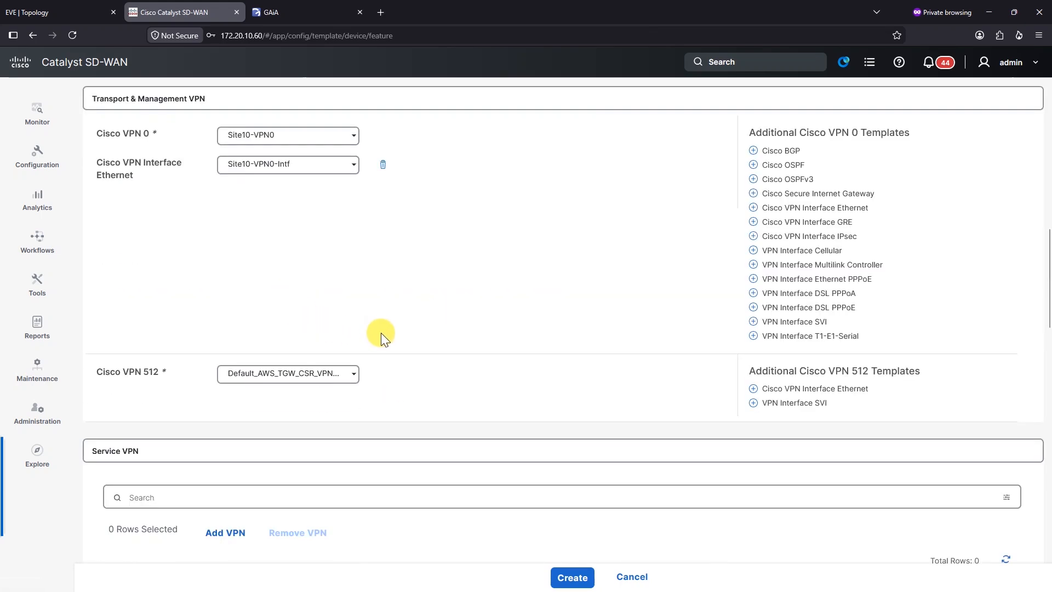
{"action": "scroll", "coordinate": [411, 263], "scroll_direction": "down", "scroll_amount": 3}
{"action": "left_click", "coordinate": [573, 577]}
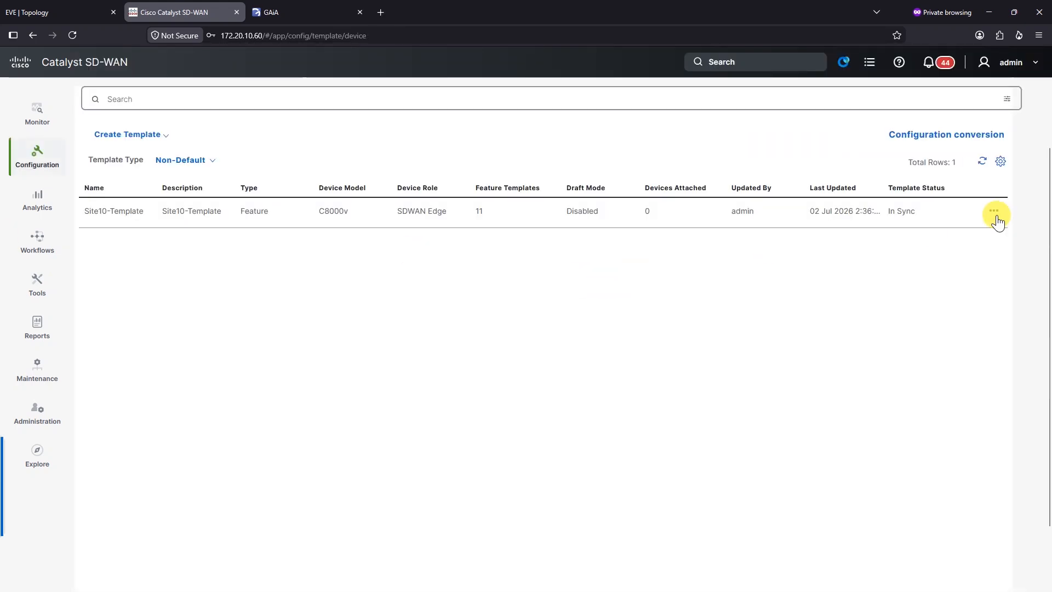
Step: Attach device S10-R10 to Site10-Template
{"action": "left_click", "coordinate": [994, 211]}
{"action": "left_click", "coordinate": [1003, 278]}
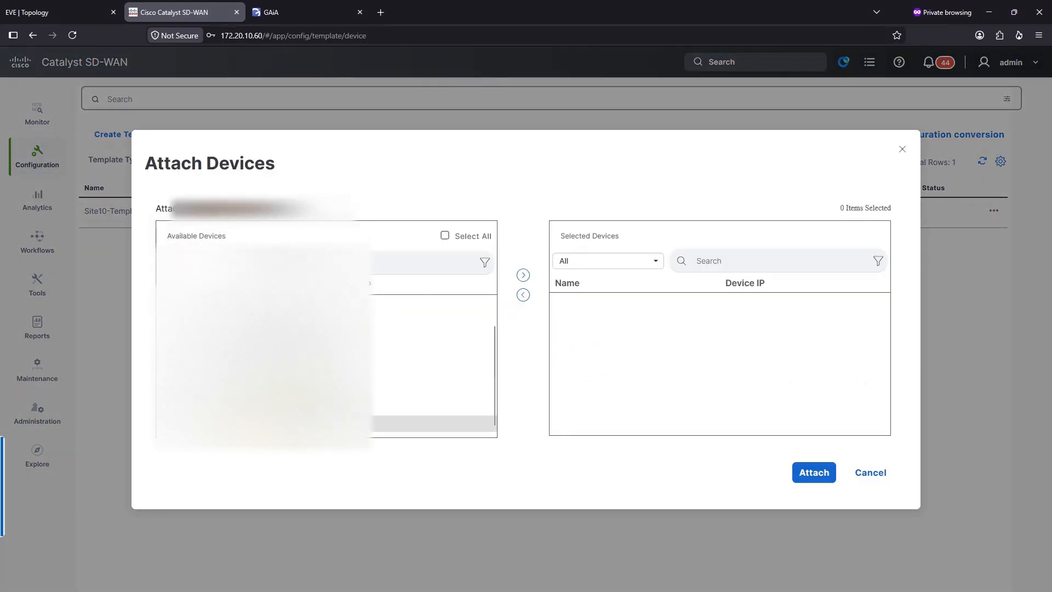
{"action": "left_click", "coordinate": [301, 424]}
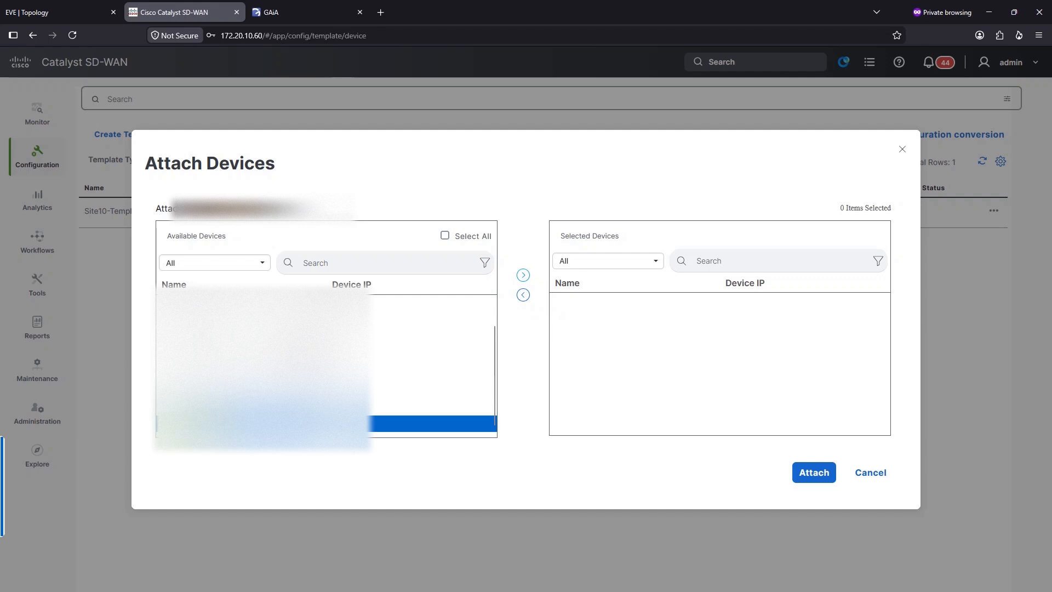
{"action": "left_click", "coordinate": [523, 275]}
{"action": "left_click", "coordinate": [808, 484]}
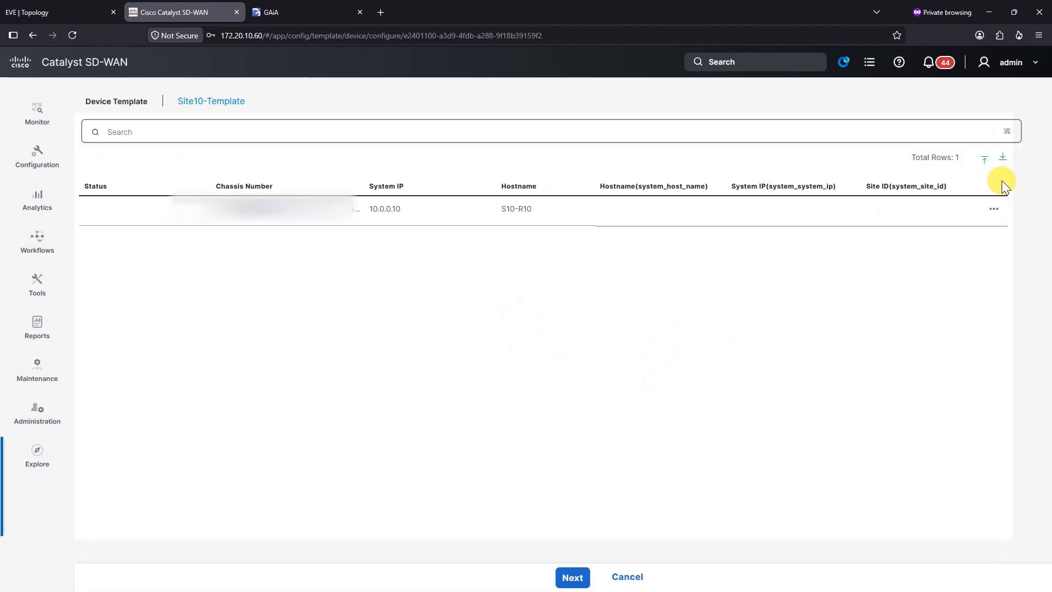
Step: Set S10-R10's hostname Site10-R01, system IP 10.0.0.10 and site ID 10, then continue to the preview
{"action": "left_click", "coordinate": [997, 186]}
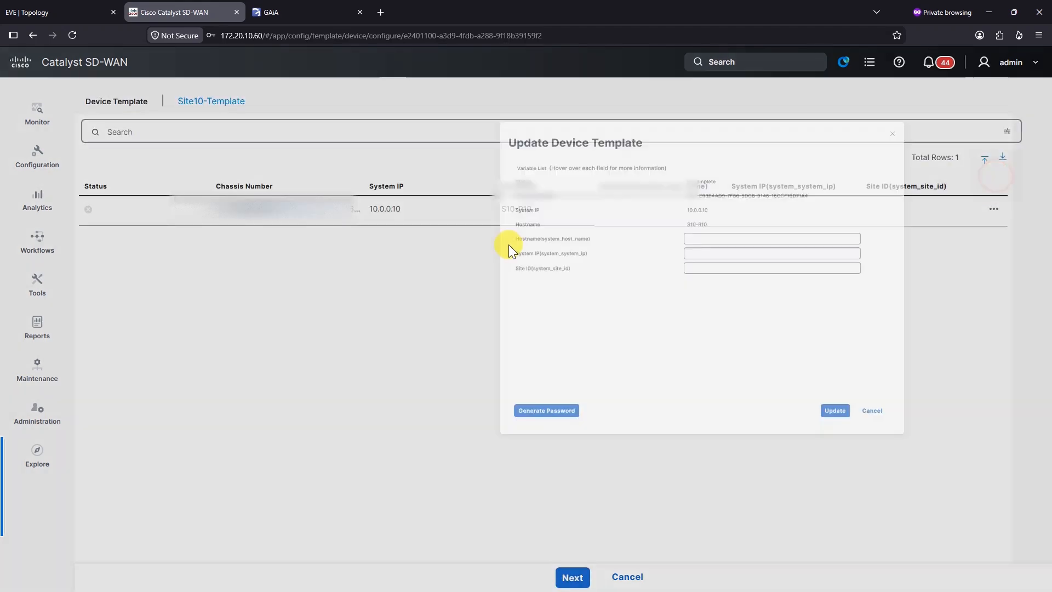
{"action": "left_click", "coordinate": [539, 257]}
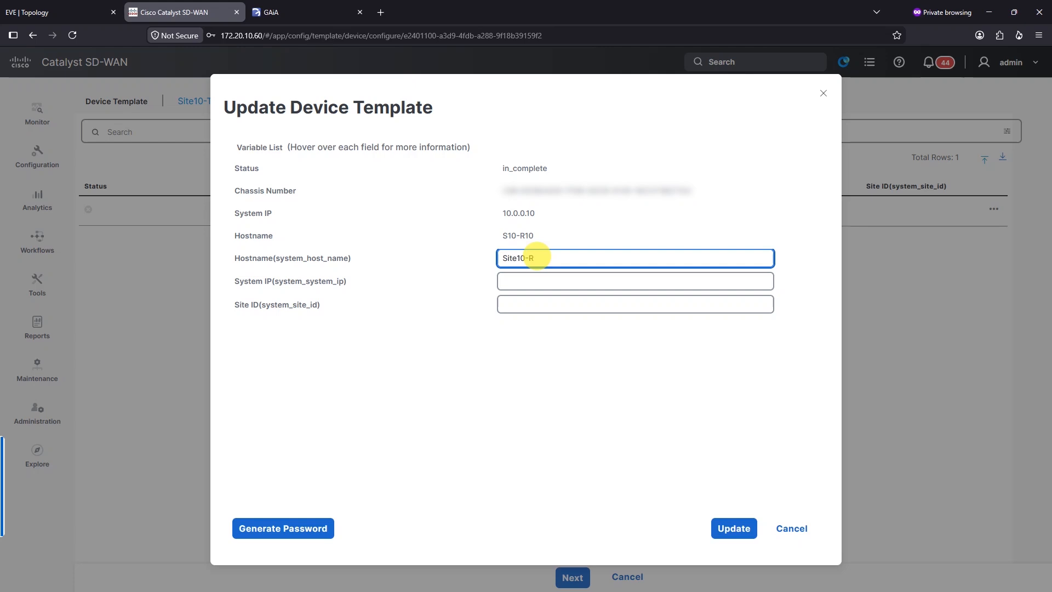
{"action": "left_click", "coordinate": [568, 284]}
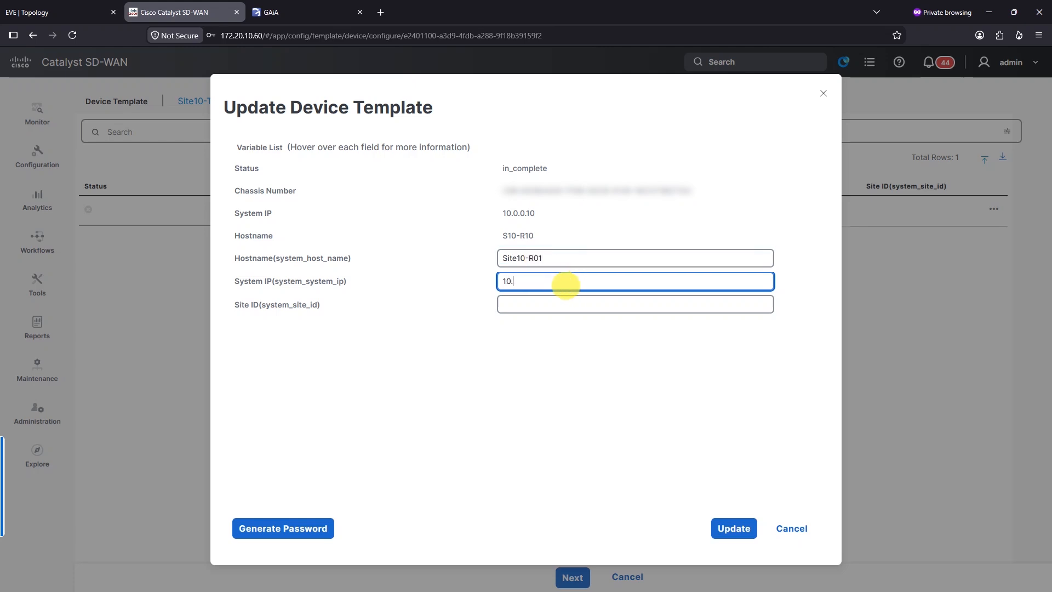
{"action": "type", "text": "10.0.0.10"}
{"action": "key", "text": "Tab"}
{"action": "left_click", "coordinate": [612, 379]}
{"action": "left_click", "coordinate": [735, 530]}
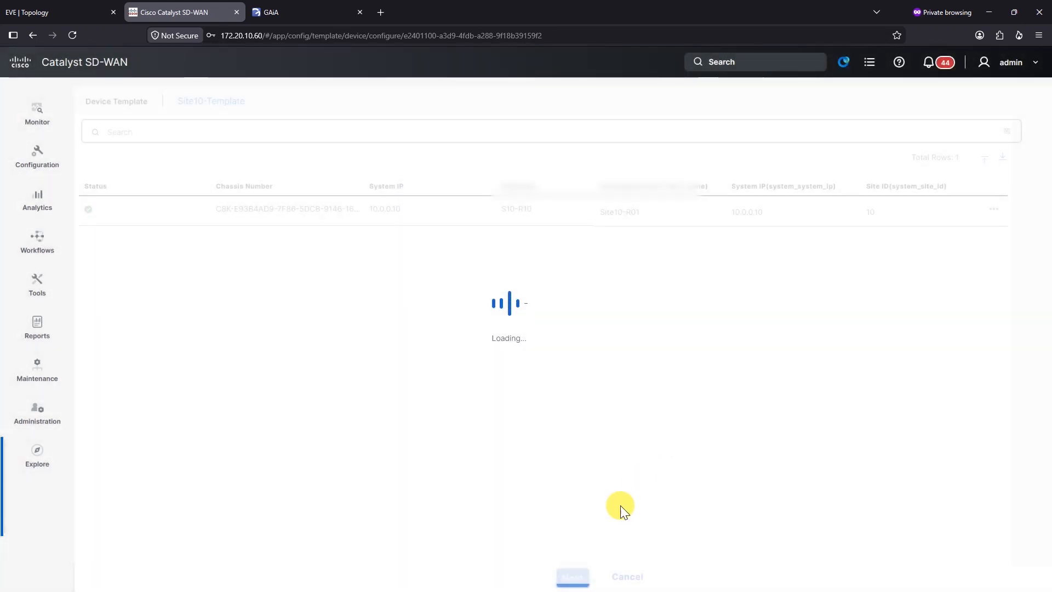
{"action": "left_click", "coordinate": [572, 578]}
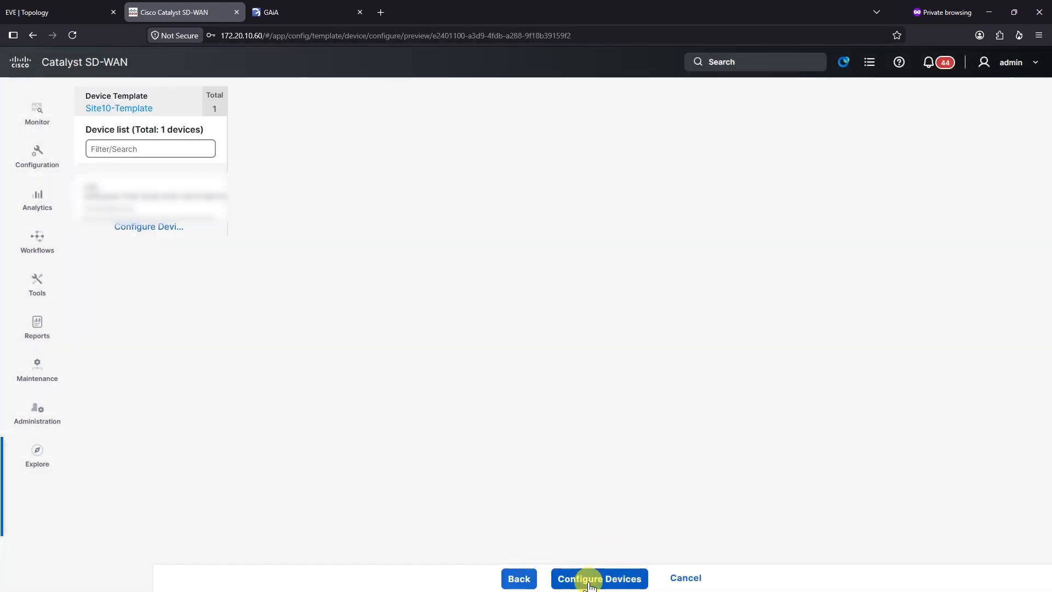
Step: Show the device's config diff in side-by-side view, zoomed out
{"action": "left_click", "coordinate": [145, 200]}
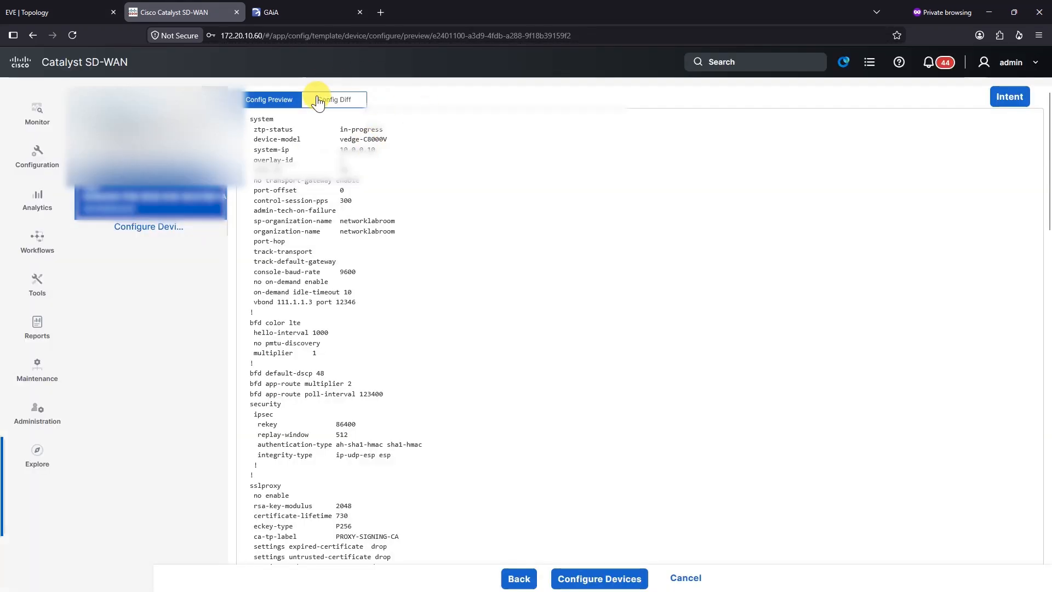
{"action": "left_click", "coordinate": [327, 100]}
{"action": "left_click", "coordinate": [938, 100]}
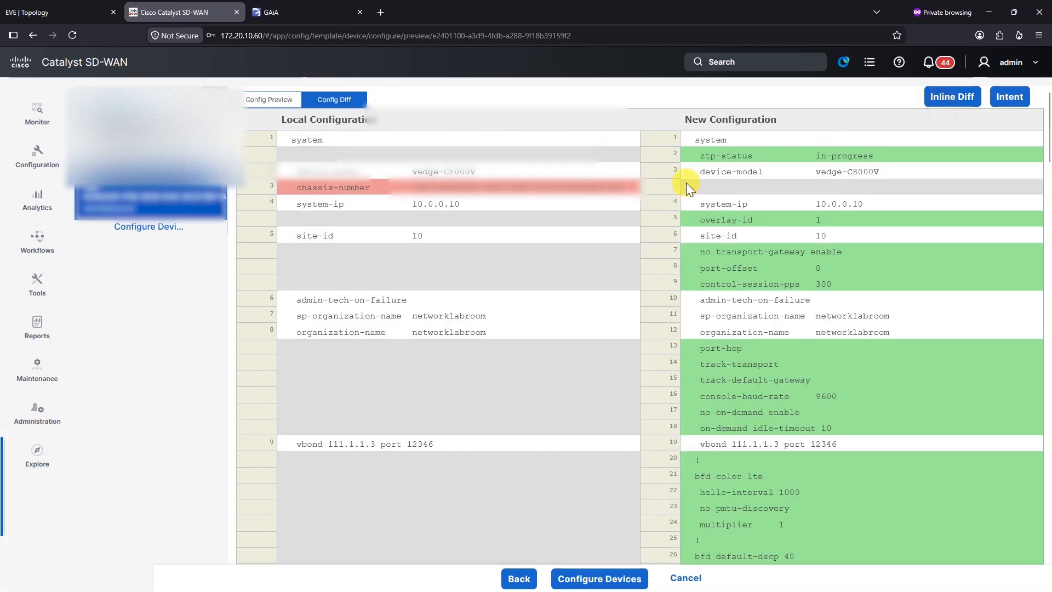
{"action": "key", "text": "ctrl+minus"}
{"action": "key", "text": "ctrl+minus"}
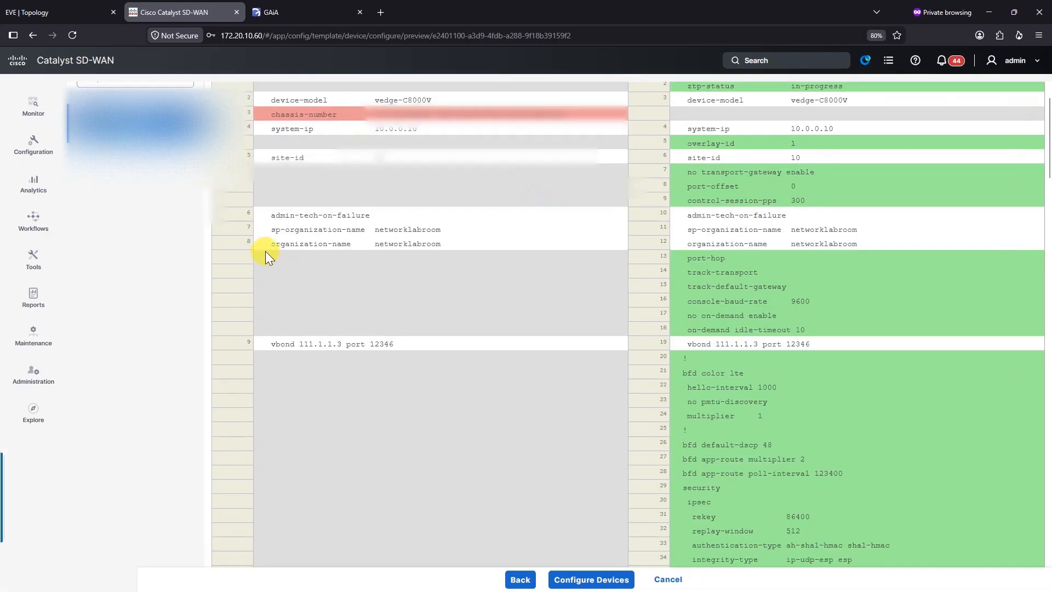
Step: Review the GigabitEthernet1 interface block, where the tunnel-interface settings are removed
{"action": "scroll", "coordinate": [767, 301], "scroll_direction": "down", "scroll_amount": 2}
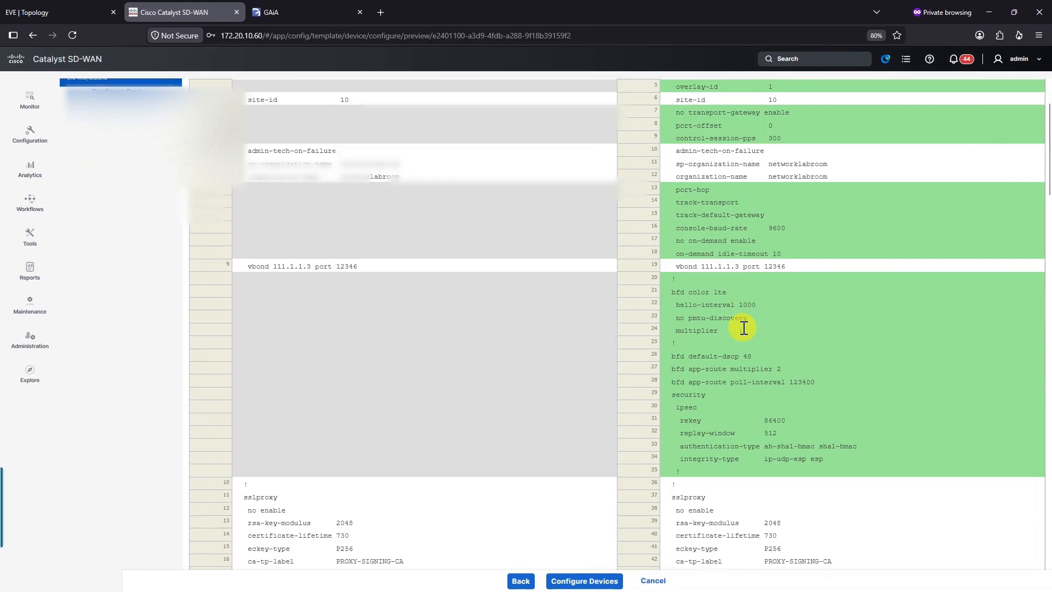
{"action": "scroll", "coordinate": [745, 329], "scroll_direction": "down", "scroll_amount": 3}
{"action": "scroll", "coordinate": [714, 322], "scroll_direction": "down", "scroll_amount": 7}
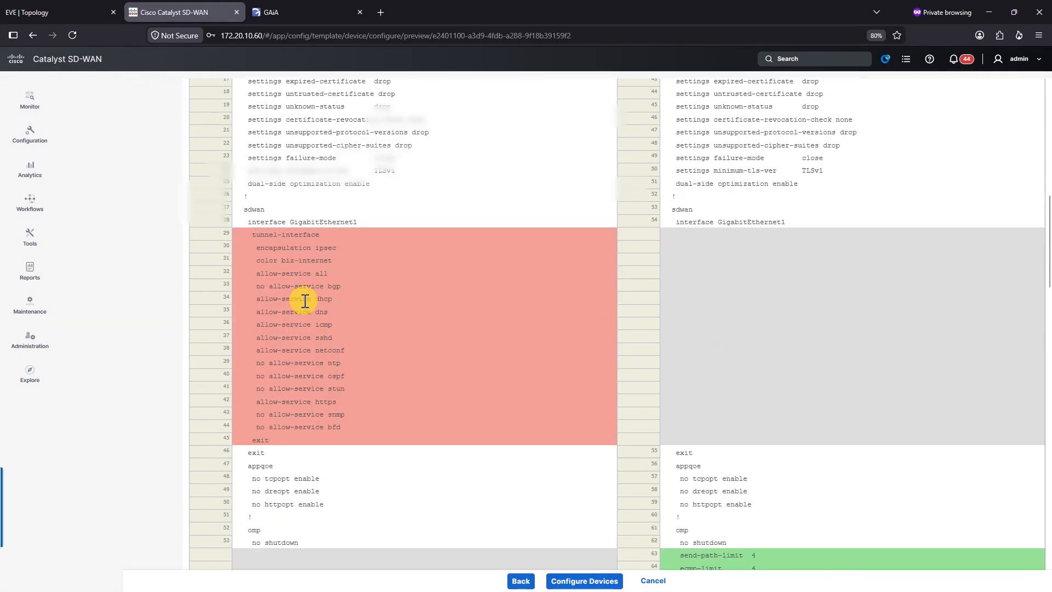
{"action": "triple_click", "coordinate": [764, 227]}
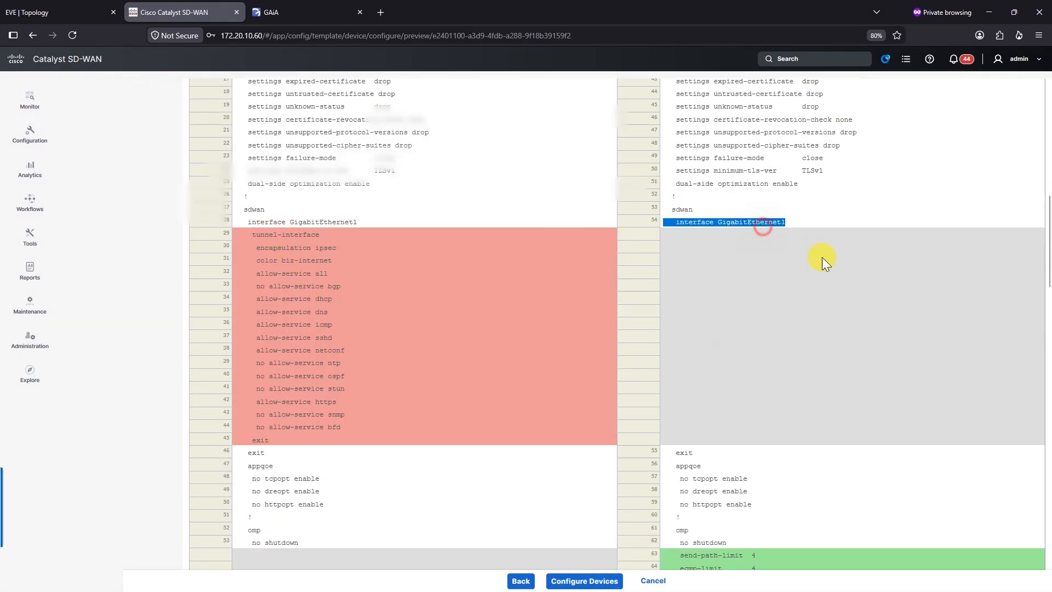
{"action": "scroll", "coordinate": [789, 285], "scroll_direction": "up", "scroll_amount": 4}
{"action": "scroll", "coordinate": [770, 422], "scroll_direction": "up", "scroll_amount": 2}
{"action": "scroll", "coordinate": [721, 453], "scroll_direction": "down", "scroll_amount": 6}
{"action": "scroll", "coordinate": [329, 351], "scroll_direction": "up", "scroll_amount": 1}
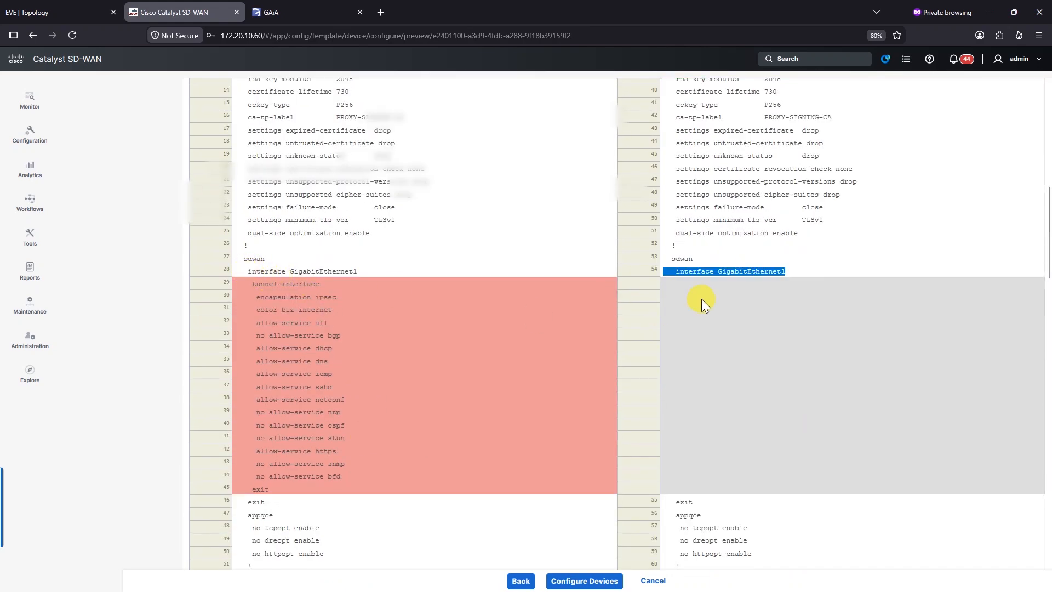
{"action": "scroll", "coordinate": [715, 321], "scroll_direction": "down", "scroll_amount": 12}
{"action": "scroll", "coordinate": [761, 323], "scroll_direction": "down", "scroll_amount": 8}
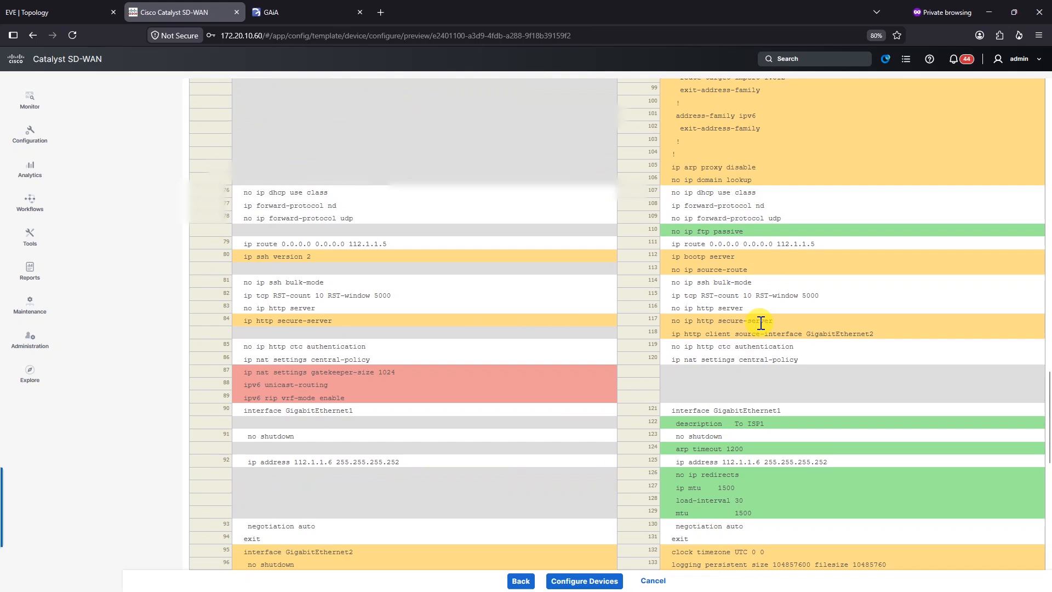
{"action": "scroll", "coordinate": [729, 381], "scroll_direction": "down", "scroll_amount": 8}
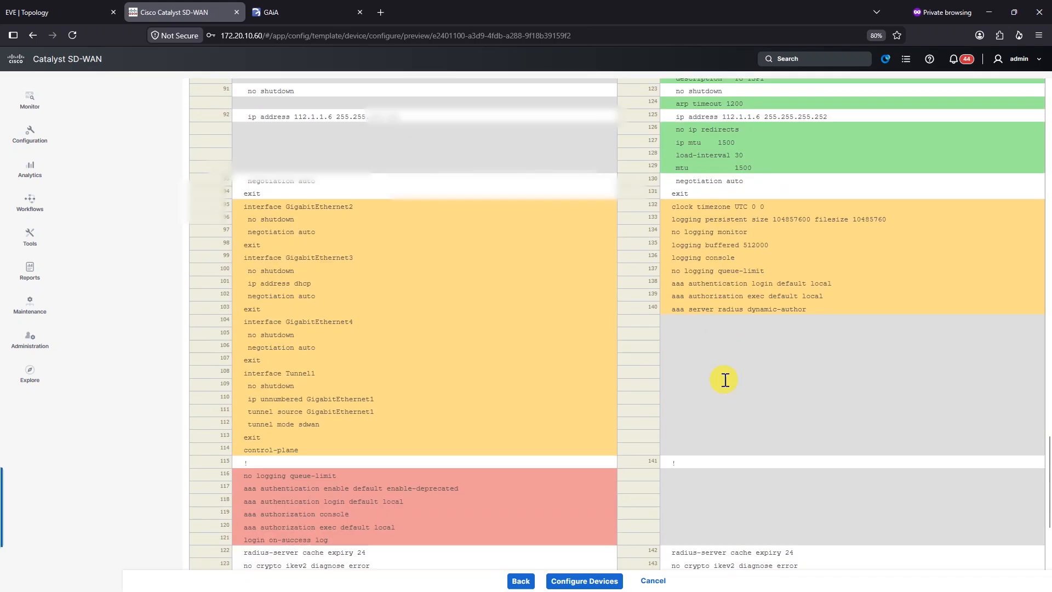
Step: Cancel the Site10-Template attachment and return to the feature templates list
{"action": "left_click", "coordinate": [521, 582]}
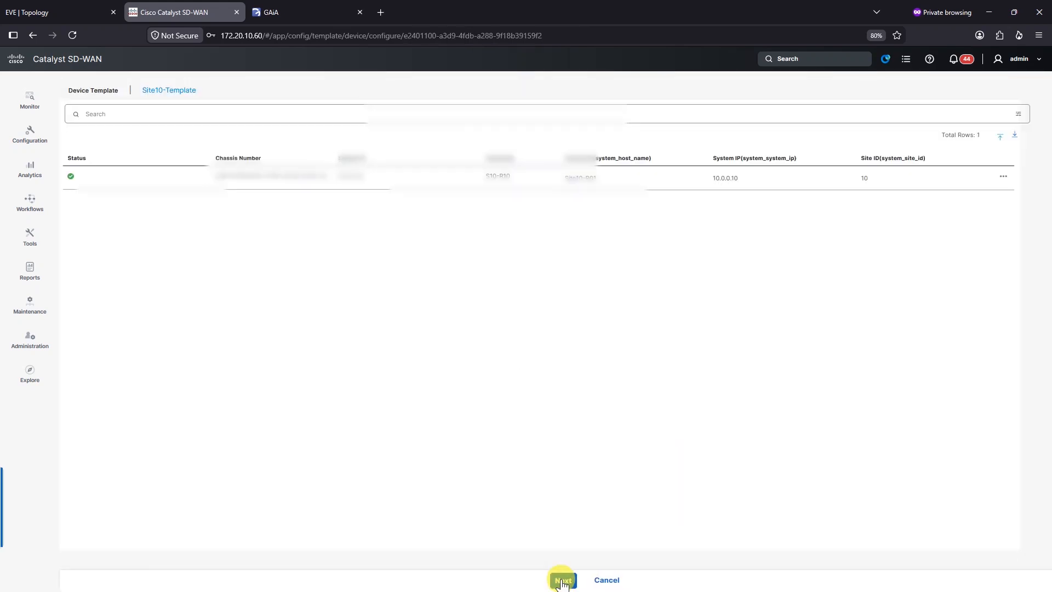
{"action": "left_click", "coordinate": [606, 580]}
{"action": "left_click", "coordinate": [657, 354]}
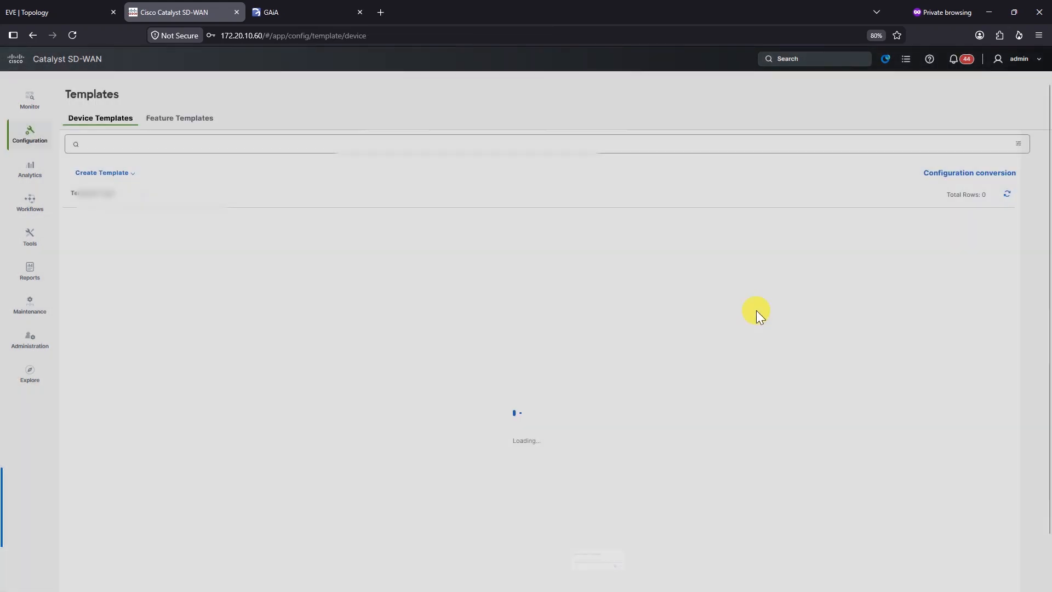
{"action": "left_click", "coordinate": [194, 128]}
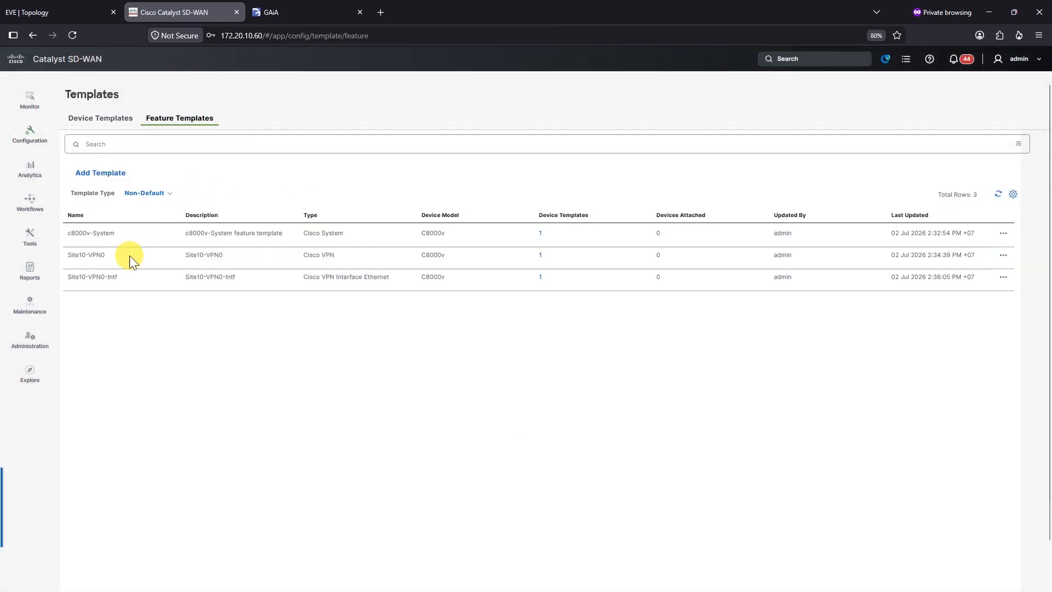
Step: Edit Site10-VPN0-Intf and set its tunnel interface to a global value of On
{"action": "left_click", "coordinate": [1003, 278]}
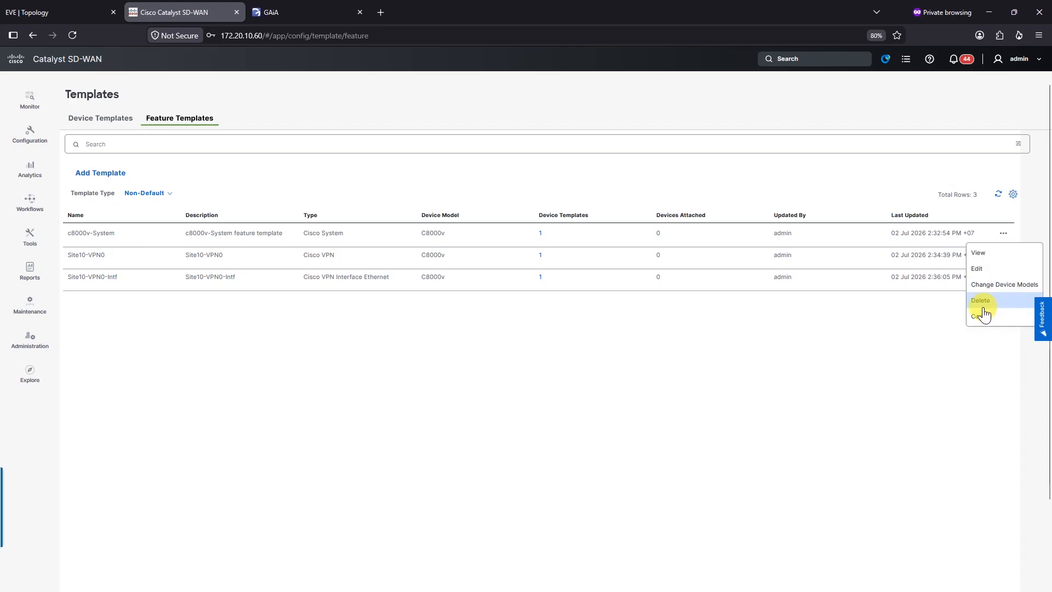
{"action": "left_click", "coordinate": [979, 269]}
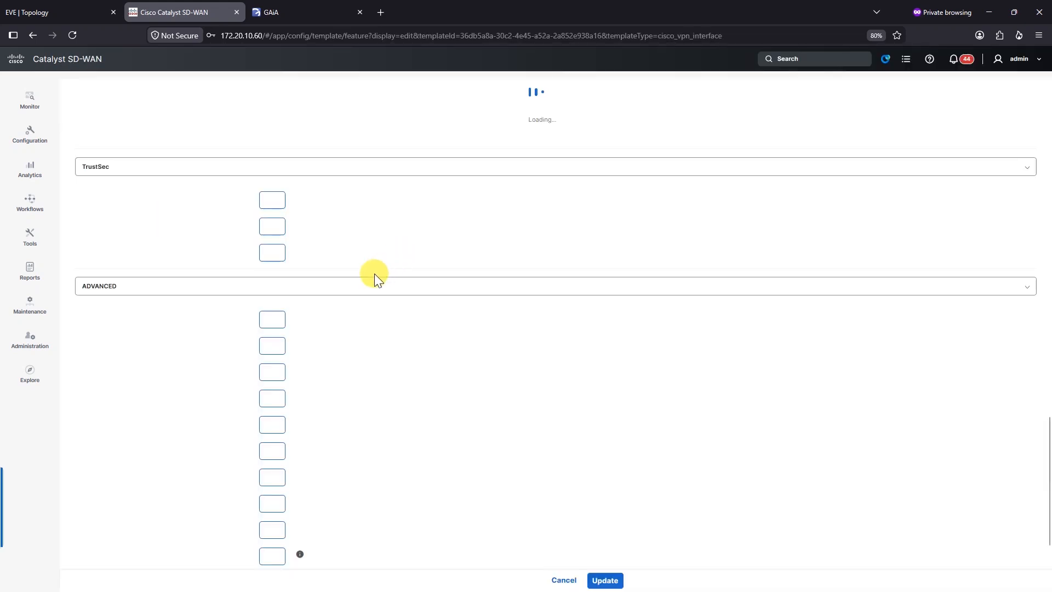
{"action": "scroll", "coordinate": [407, 326], "scroll_direction": "up", "scroll_amount": 15}
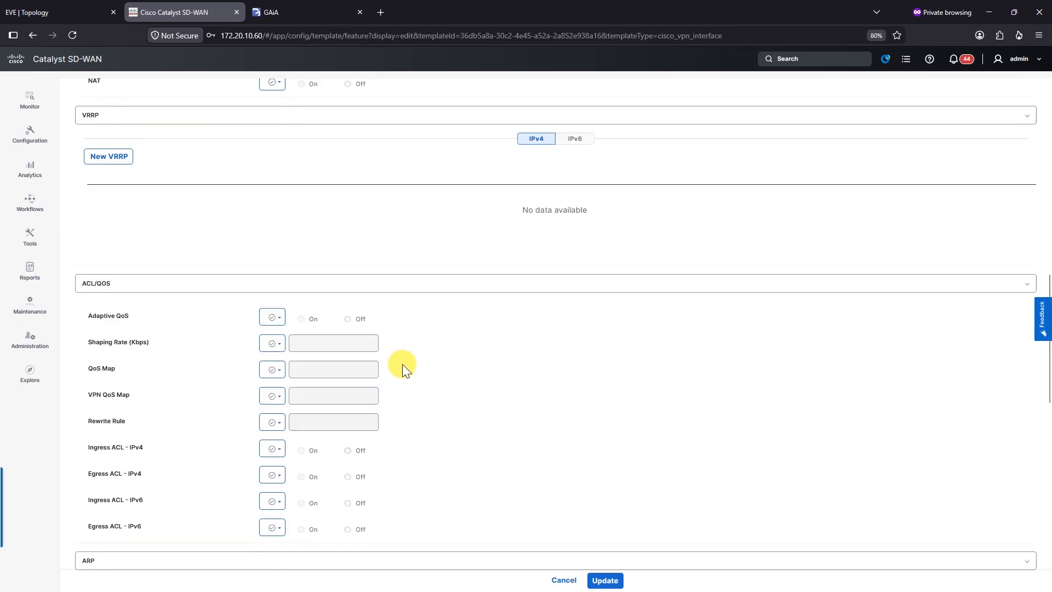
{"action": "scroll", "coordinate": [316, 291], "scroll_direction": "up", "scroll_amount": 3}
{"action": "left_click", "coordinate": [166, 264]}
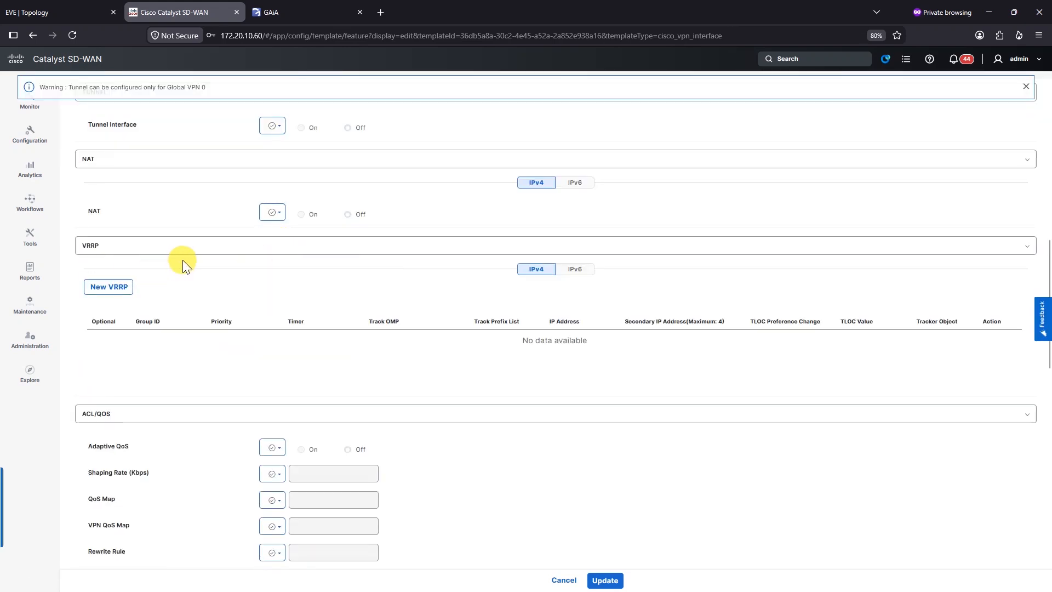
{"action": "scroll", "coordinate": [247, 257], "scroll_direction": "up", "scroll_amount": 2}
{"action": "left_click", "coordinate": [277, 225]}
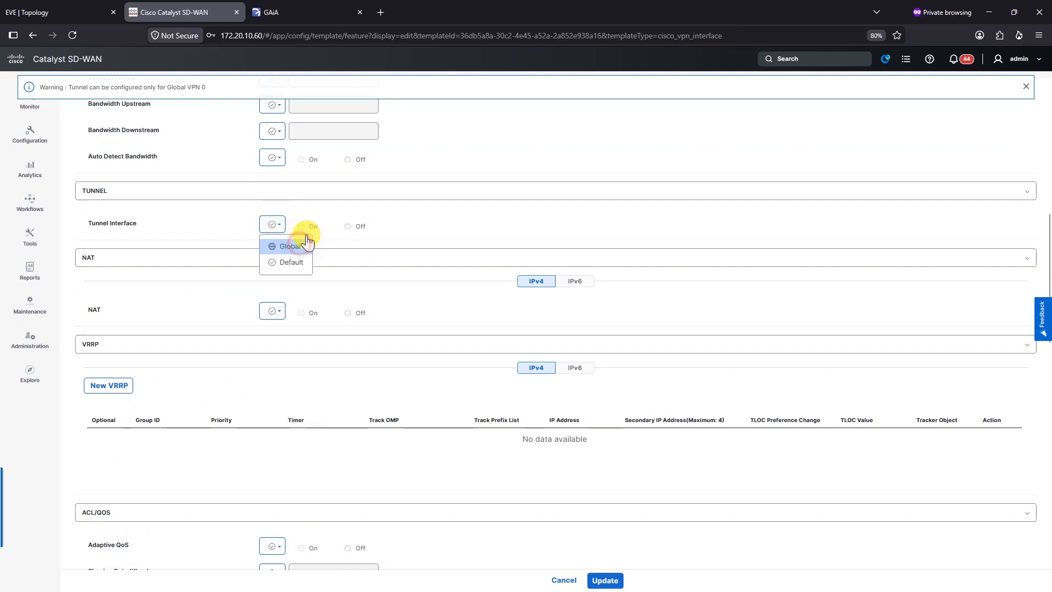
{"action": "left_click", "coordinate": [292, 245]}
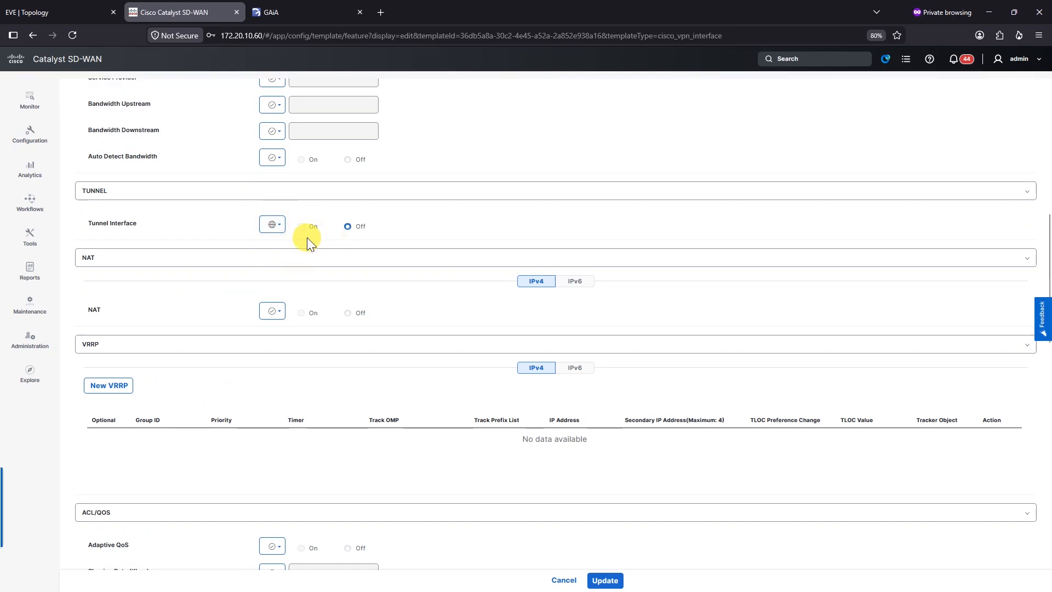
{"action": "left_click", "coordinate": [306, 229]}
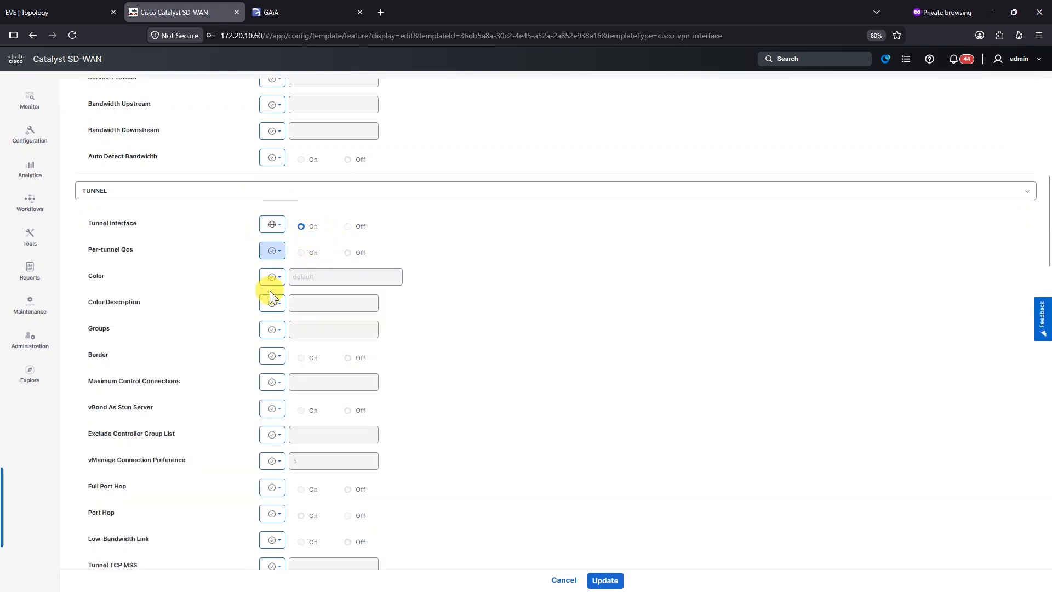
Step: Allow NETCONF and SSH through the tunnel as global On values
{"action": "scroll", "coordinate": [262, 345], "scroll_direction": "down", "scroll_amount": 5}
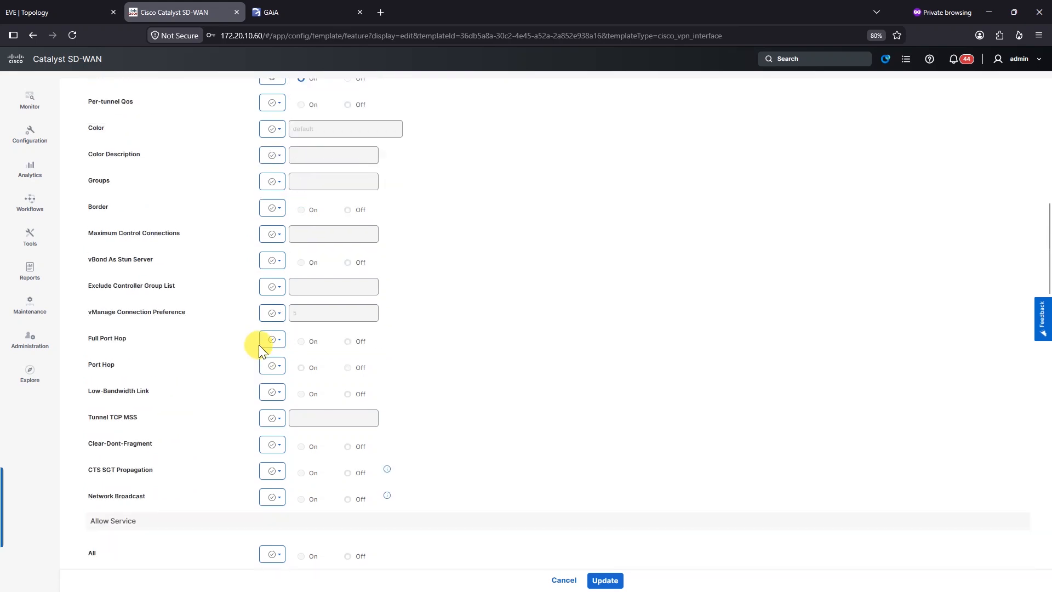
{"action": "scroll", "coordinate": [330, 462], "scroll_direction": "down", "scroll_amount": 4}
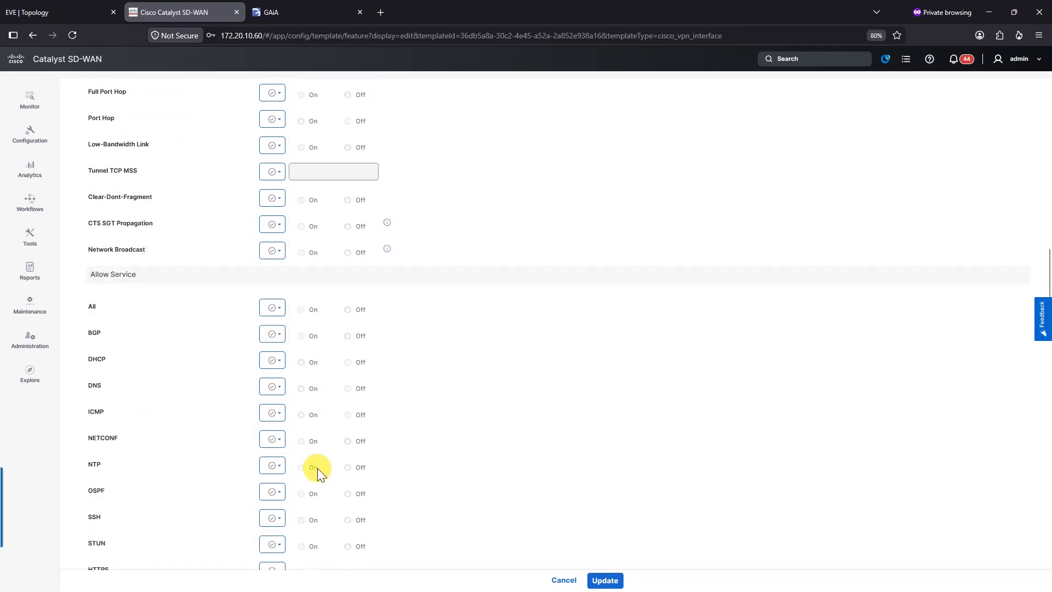
{"action": "left_click", "coordinate": [280, 393]}
{"action": "left_click", "coordinate": [285, 409]}
{"action": "left_click", "coordinate": [301, 392]}
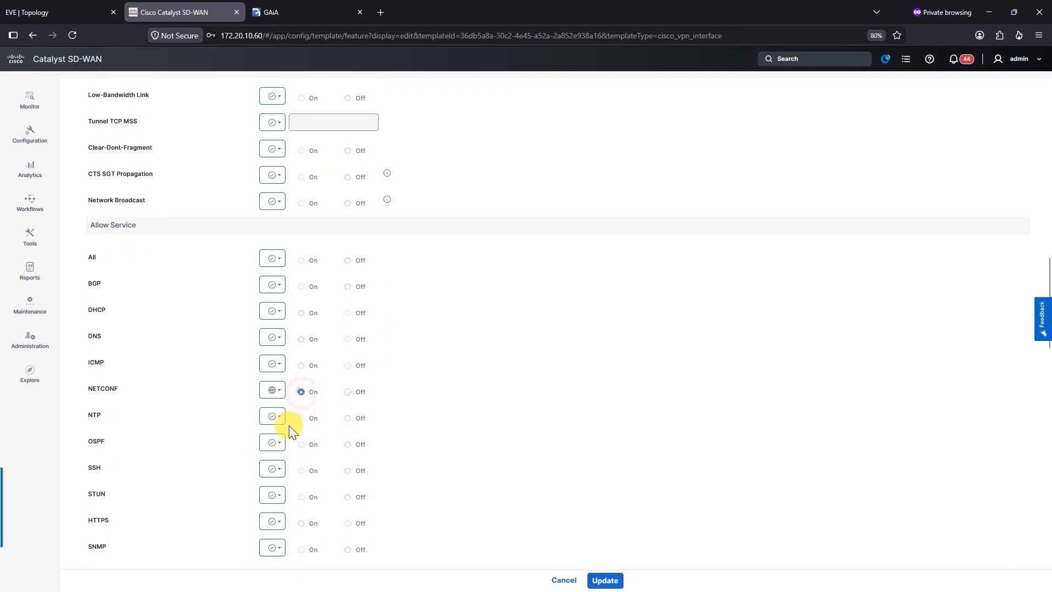
{"action": "left_click", "coordinate": [271, 472]}
{"action": "left_click", "coordinate": [281, 493]}
{"action": "left_click", "coordinate": [300, 471]}
Step: Allow ICMP through the tunnel as a global value, then update the template
{"action": "scroll", "coordinate": [472, 394], "scroll_direction": "down", "scroll_amount": 3}
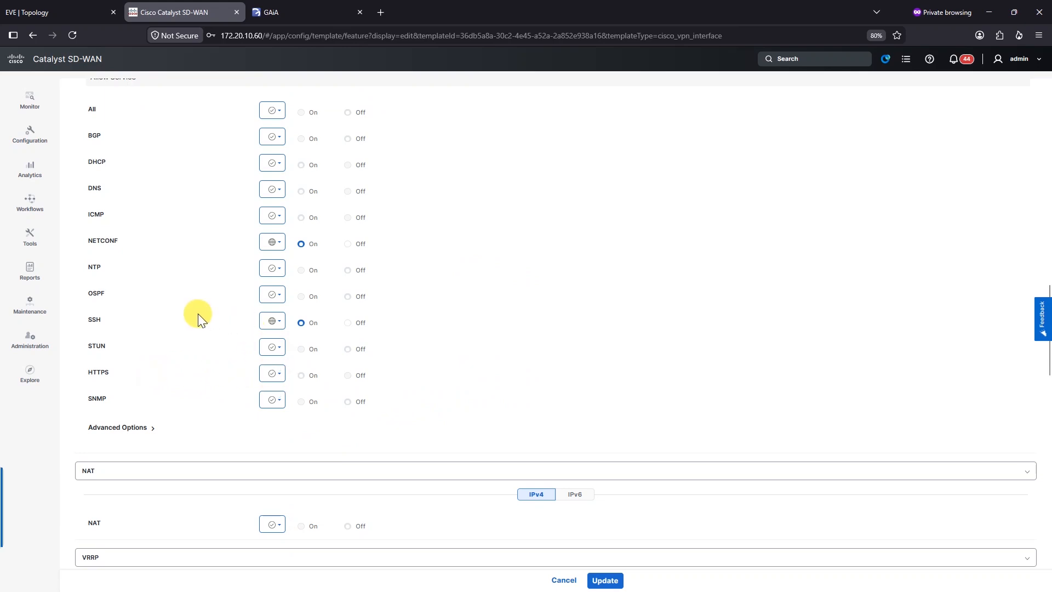
{"action": "scroll", "coordinate": [199, 313], "scroll_direction": "up", "scroll_amount": 2}
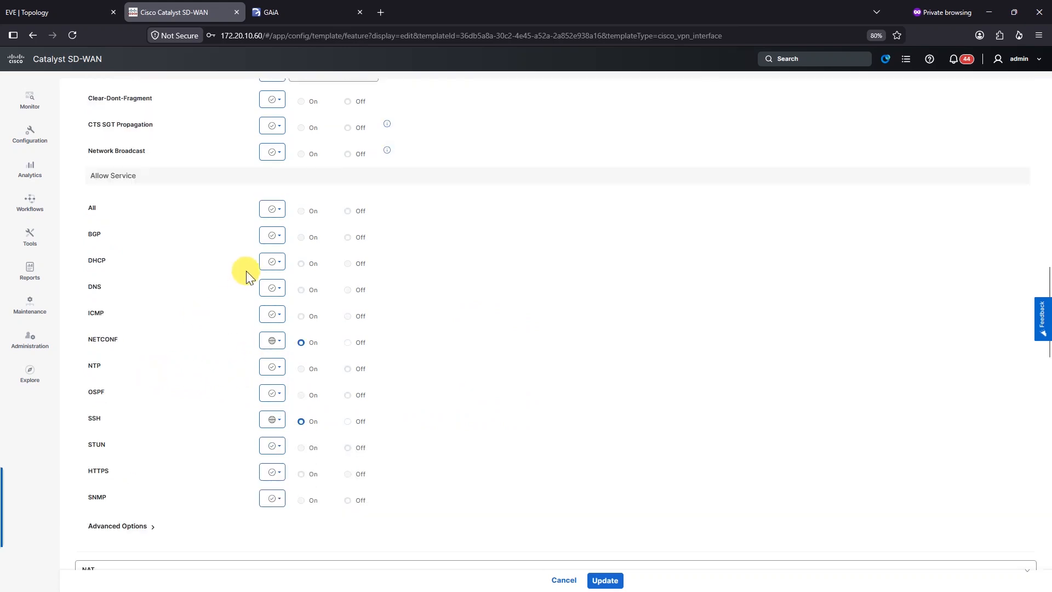
{"action": "left_click", "coordinate": [273, 314]}
{"action": "left_click", "coordinate": [281, 336]}
{"action": "left_click", "coordinate": [302, 317]}
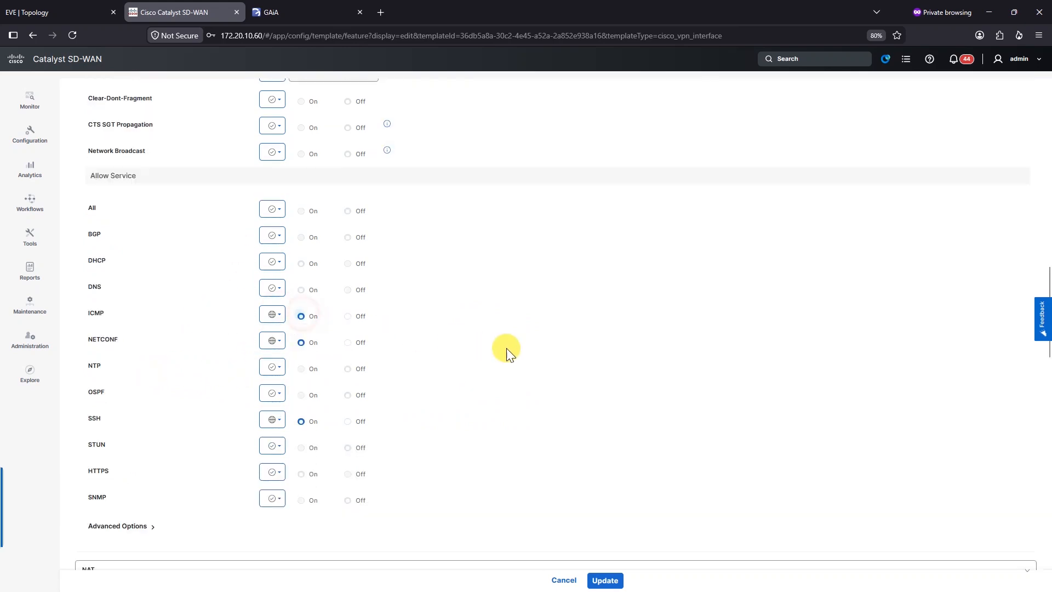
{"action": "scroll", "coordinate": [434, 310], "scroll_direction": "up", "scroll_amount": 12}
{"action": "left_click", "coordinate": [603, 580]}
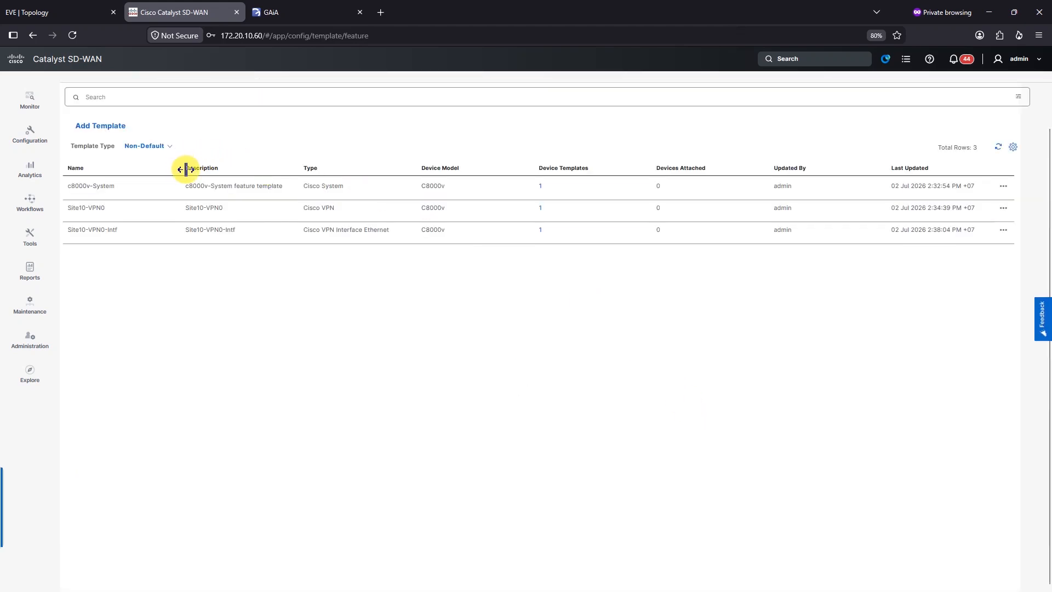
Step: Attach the 10.0.0.10 edge device to Site10-Template
{"action": "left_click", "coordinate": [90, 122]}
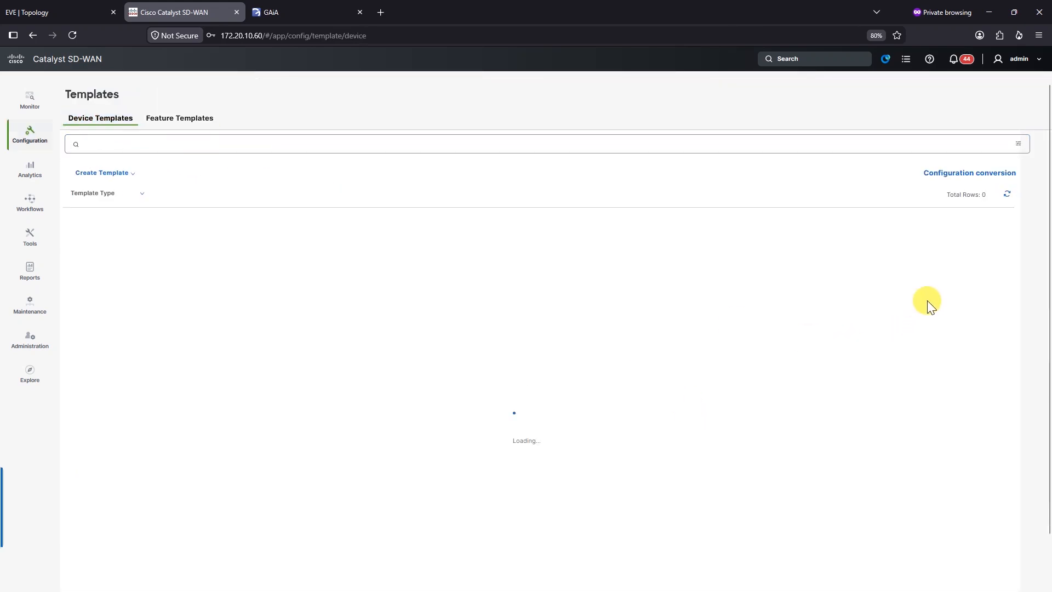
{"action": "left_click", "coordinate": [1002, 234]}
{"action": "left_click", "coordinate": [1011, 293]}
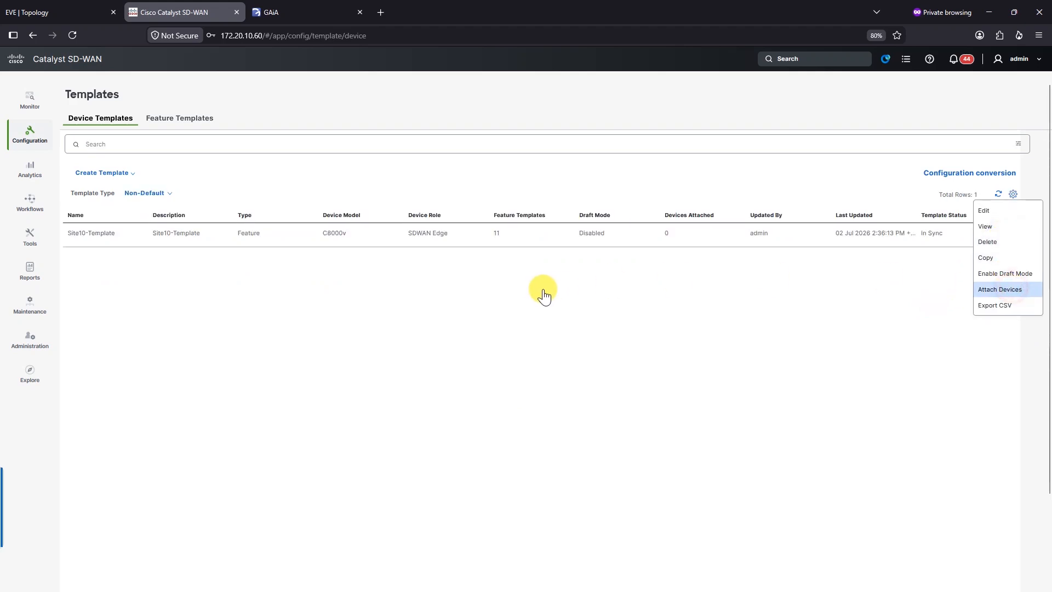
{"action": "left_click", "coordinate": [288, 404]}
{"action": "left_click", "coordinate": [524, 284]}
{"action": "left_click", "coordinate": [844, 443]}
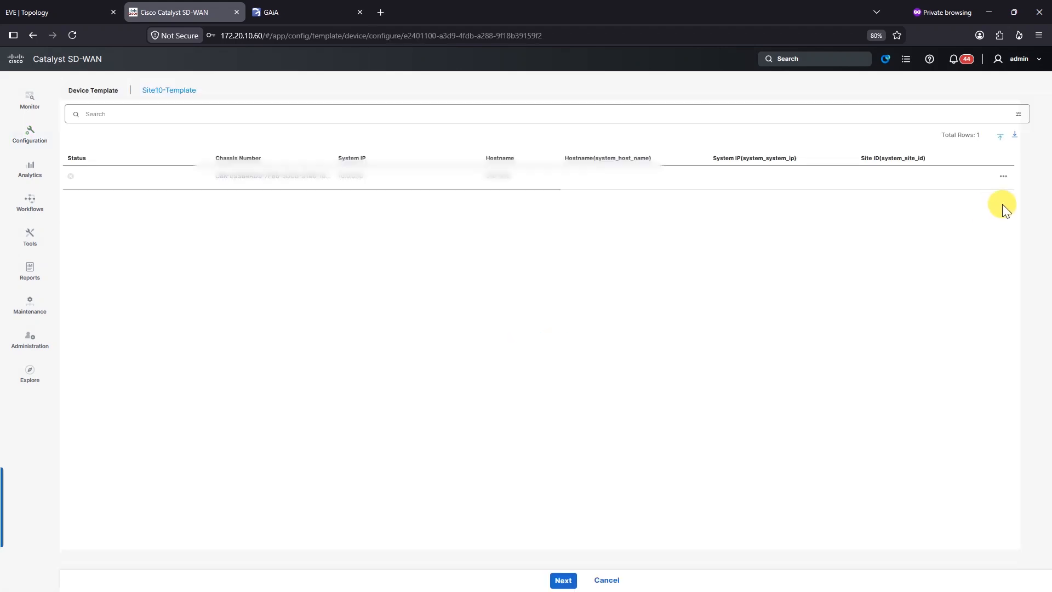
Step: Set the device's hostname S10-R01, system IP 10.0.0.10 and site ID 10, then continue
{"action": "left_click", "coordinate": [1003, 176]}
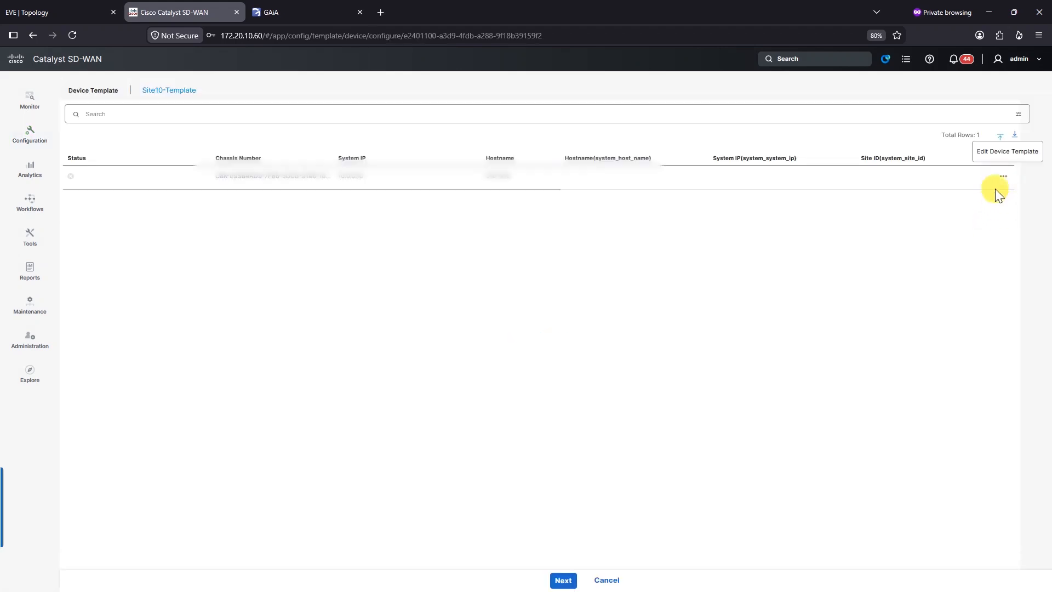
{"action": "left_click", "coordinate": [1001, 154]}
{"action": "left_click", "coordinate": [538, 220]}
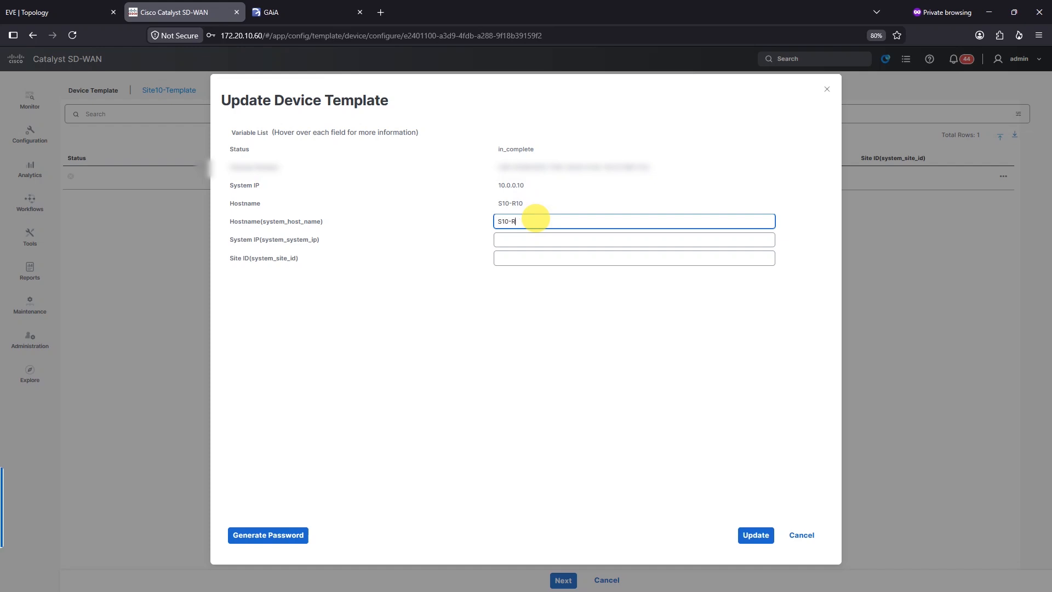
{"action": "key", "text": "Tab"}
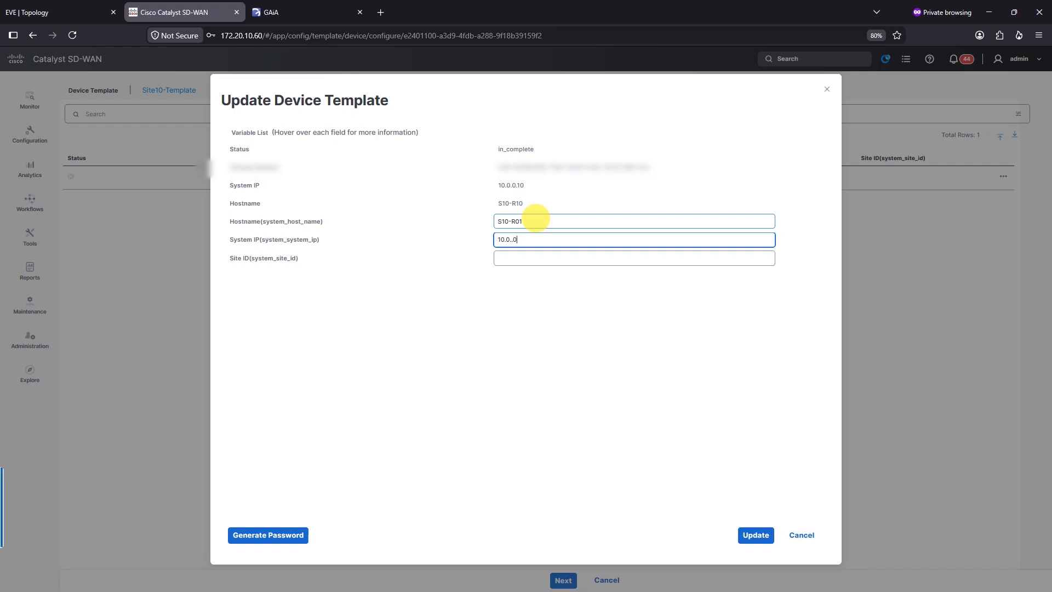
{"action": "key", "text": "Tab"}
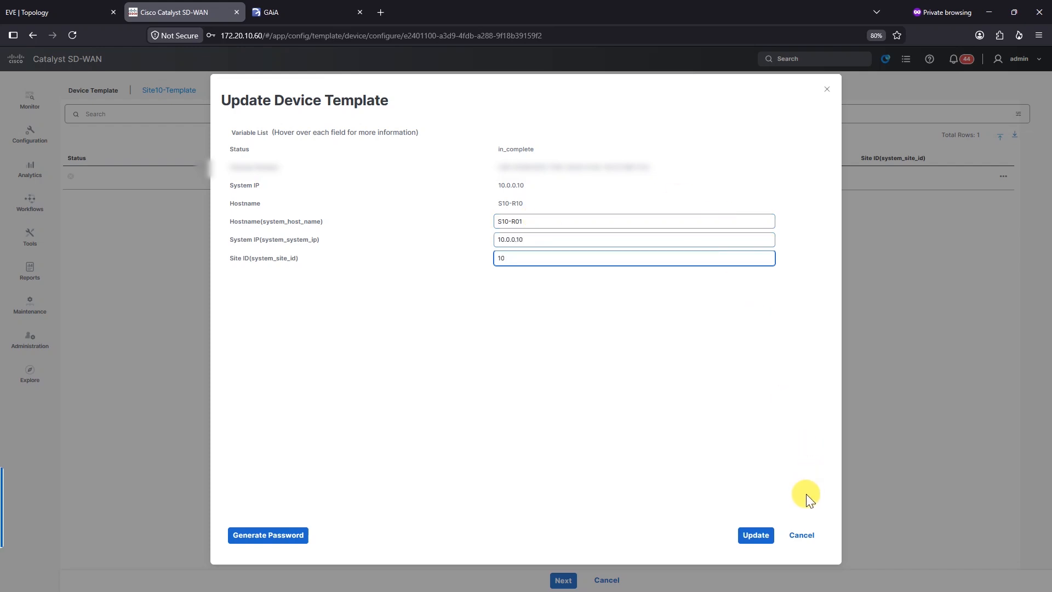
{"action": "left_click", "coordinate": [756, 535]}
{"action": "left_click", "coordinate": [555, 584]}
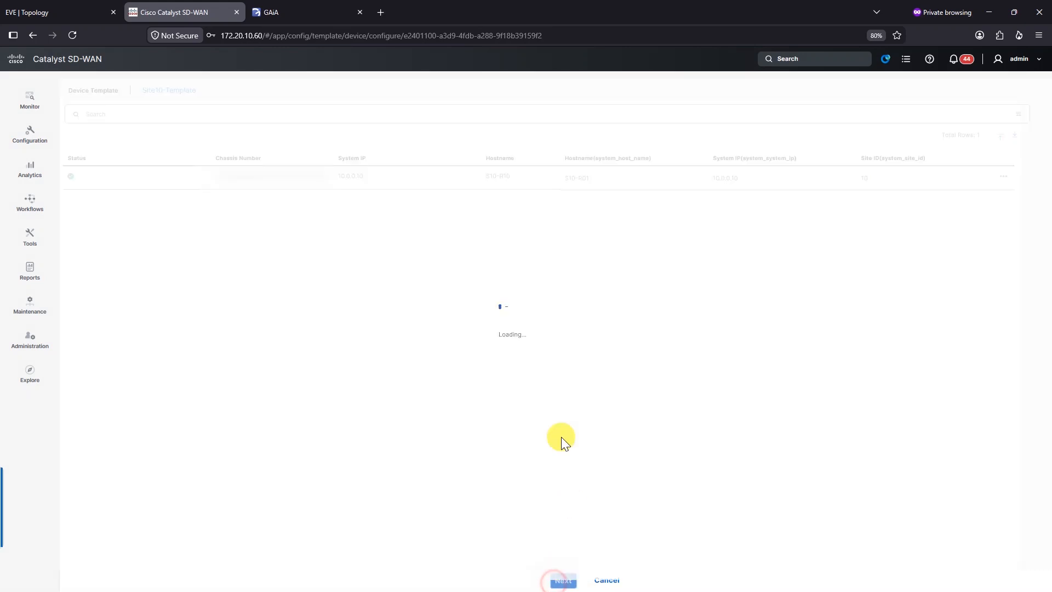
Step: Open the device's side-by-side config diff and highlight the new tunnel-interface and encapsulation lines
{"action": "left_click", "coordinate": [141, 175]}
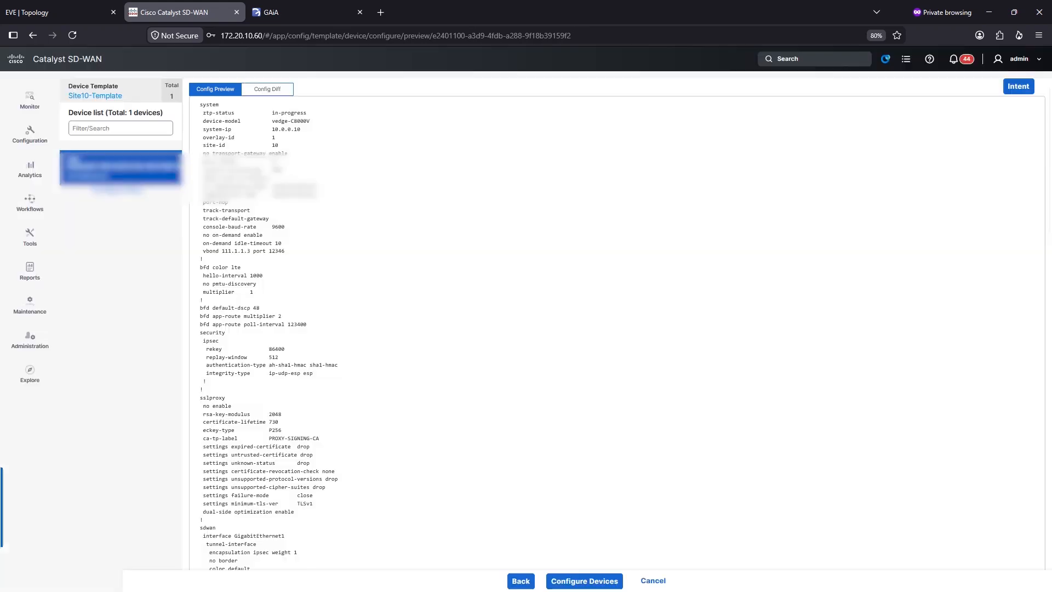
{"action": "left_click", "coordinate": [274, 89]}
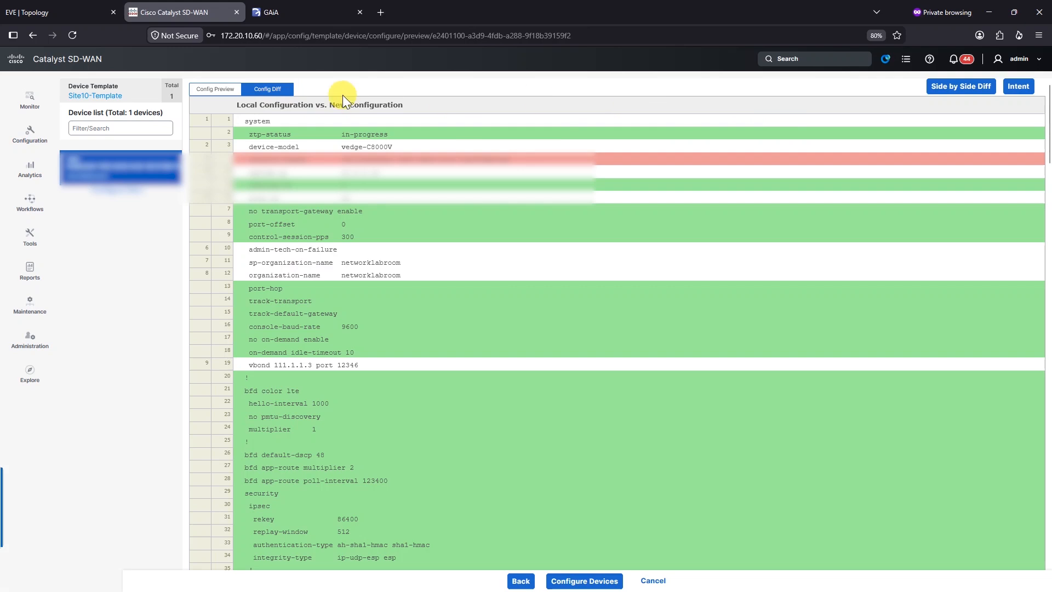
{"action": "left_click", "coordinate": [957, 87]}
{"action": "scroll", "coordinate": [806, 307], "scroll_direction": "down", "scroll_amount": 10}
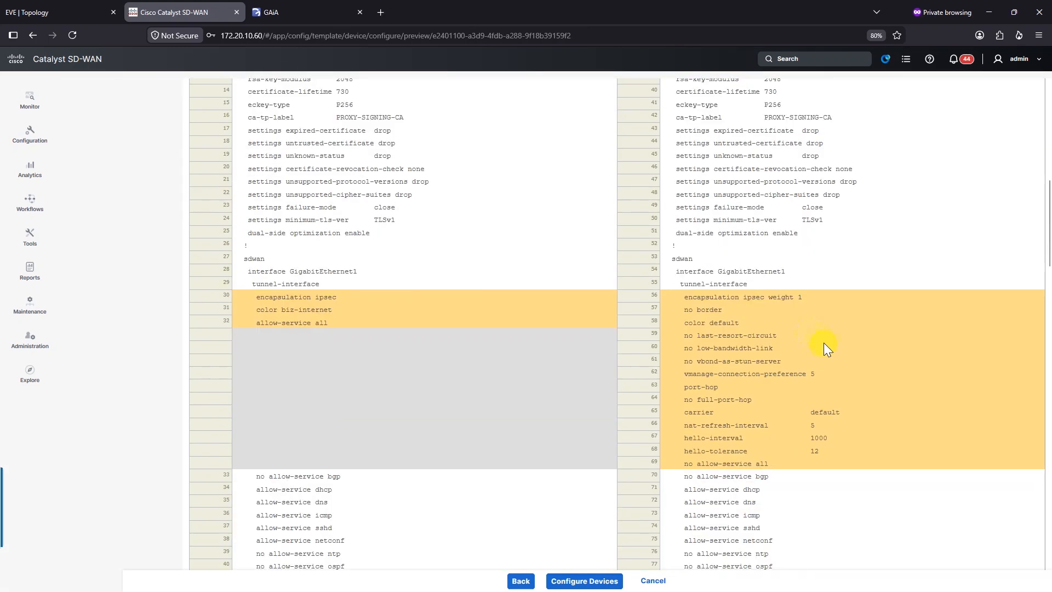
{"action": "left_click_drag", "start_coordinate": [679, 272], "coordinate": [789, 474]}
{"action": "left_click", "coordinate": [798, 432]}
{"action": "left_click_drag", "start_coordinate": [705, 296], "coordinate": [740, 324]}
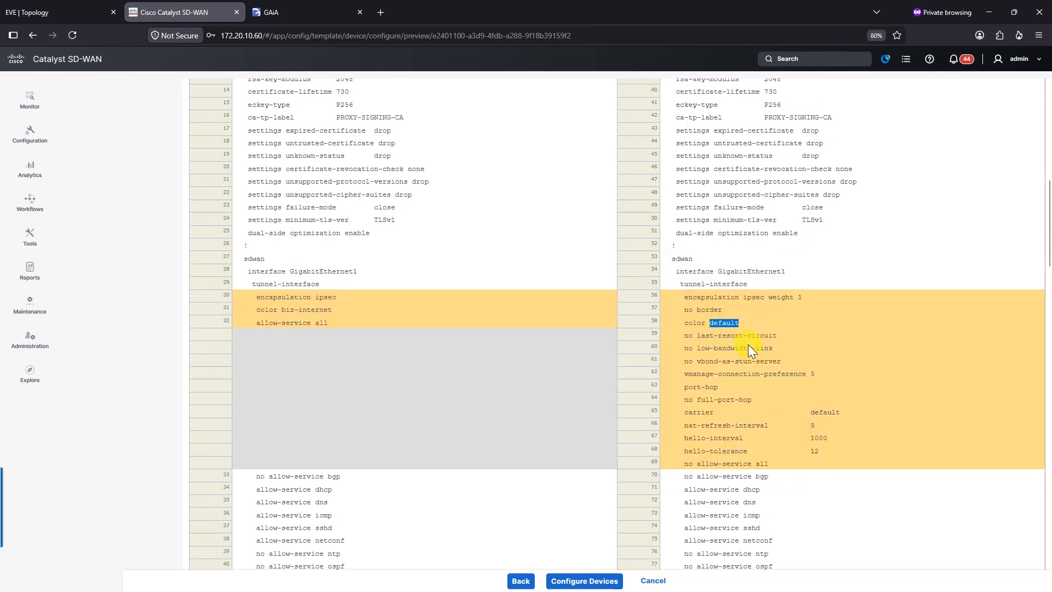
Step: Scroll through the diff, highlighting send-path-limit and the ipv6 unnumbered GigabitEthernet1 line
{"action": "scroll", "coordinate": [755, 362], "scroll_direction": "down", "scroll_amount": 10}
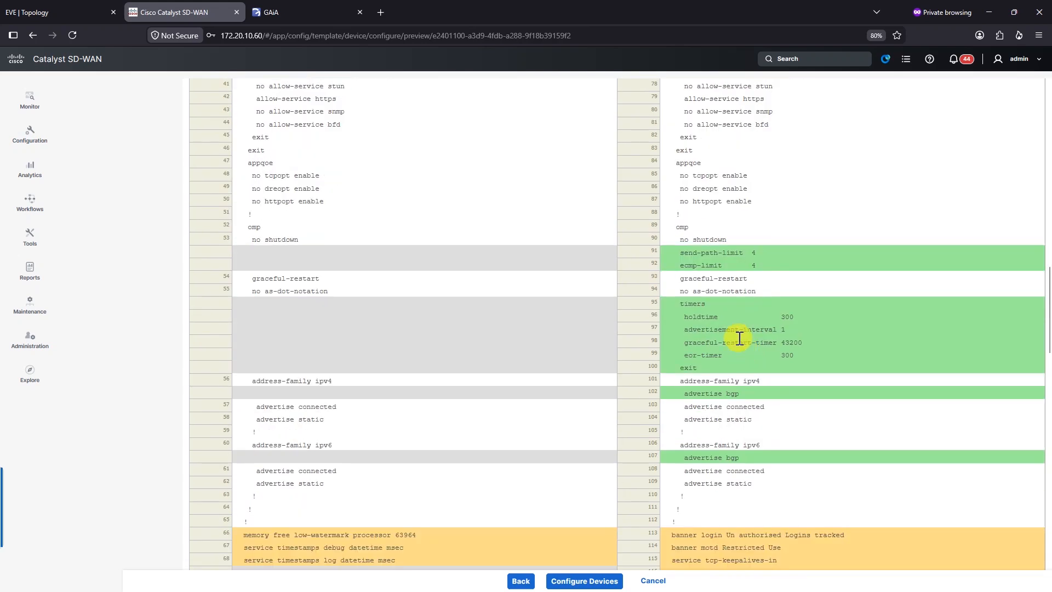
{"action": "scroll", "coordinate": [728, 261], "scroll_direction": "down", "scroll_amount": 4}
{"action": "scroll", "coordinate": [728, 273], "scroll_direction": "up", "scroll_amount": 3}
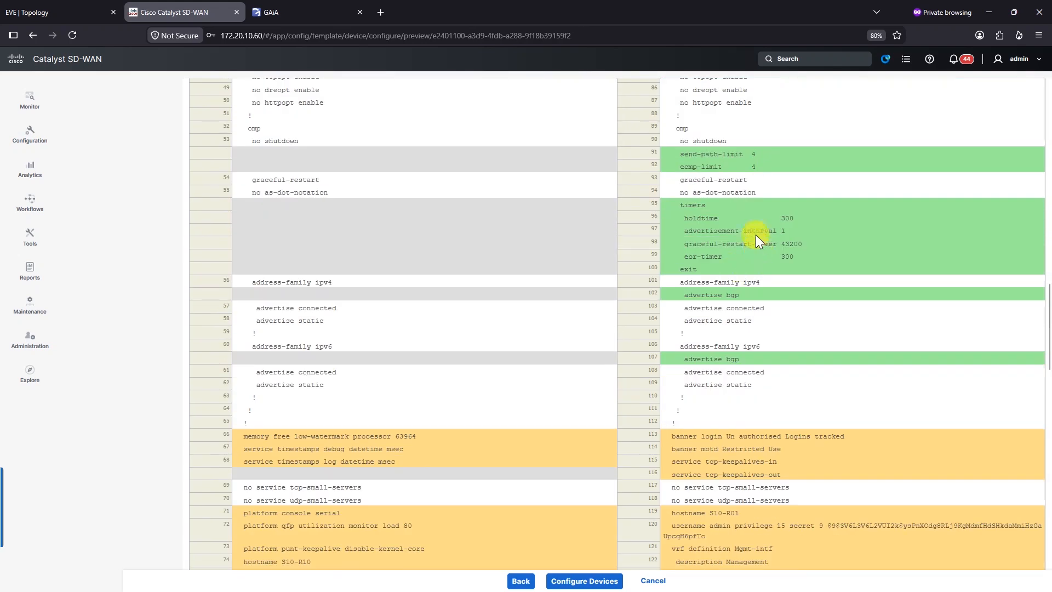
{"action": "double_click", "coordinate": [746, 154]}
{"action": "left_click", "coordinate": [746, 156]}
{"action": "scroll", "coordinate": [764, 316], "scroll_direction": "down", "scroll_amount": 3}
{"action": "left_click_drag", "start_coordinate": [710, 208], "coordinate": [741, 211]}
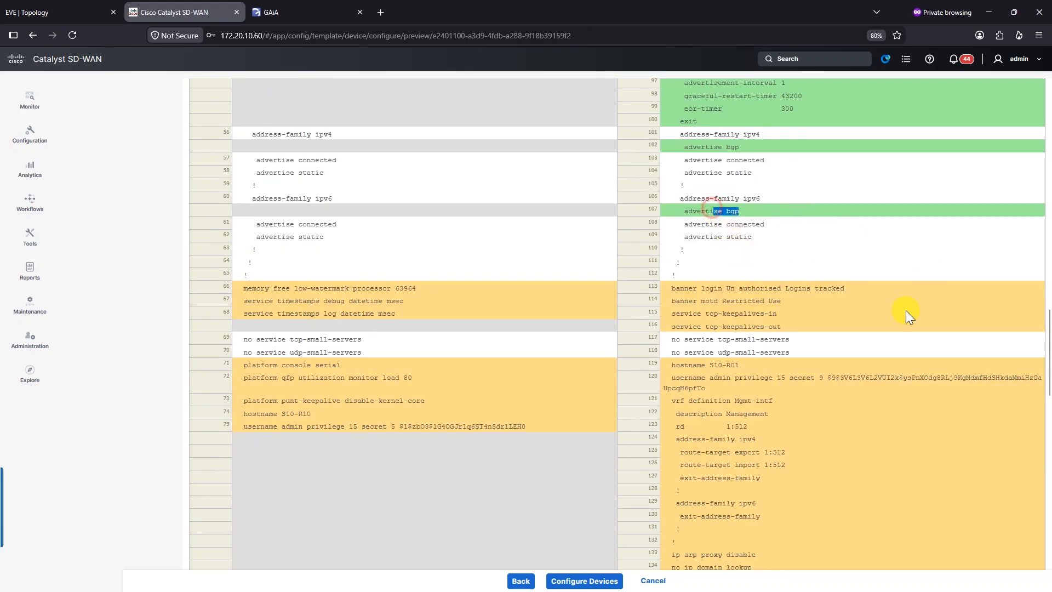
{"action": "scroll", "coordinate": [906, 311], "scroll_direction": "down", "scroll_amount": 9}
{"action": "scroll", "coordinate": [738, 475], "scroll_direction": "down", "scroll_amount": 6}
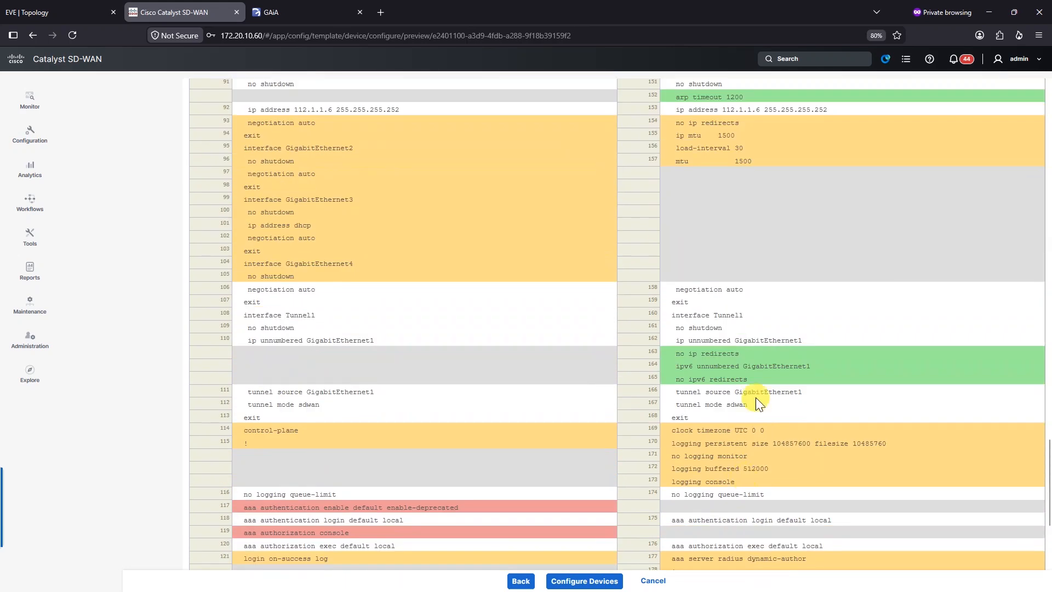
{"action": "left_click_drag", "start_coordinate": [710, 340], "coordinate": [738, 392]}
{"action": "left_click", "coordinate": [847, 410]}
{"action": "left_click_drag", "start_coordinate": [673, 368], "coordinate": [867, 370]}
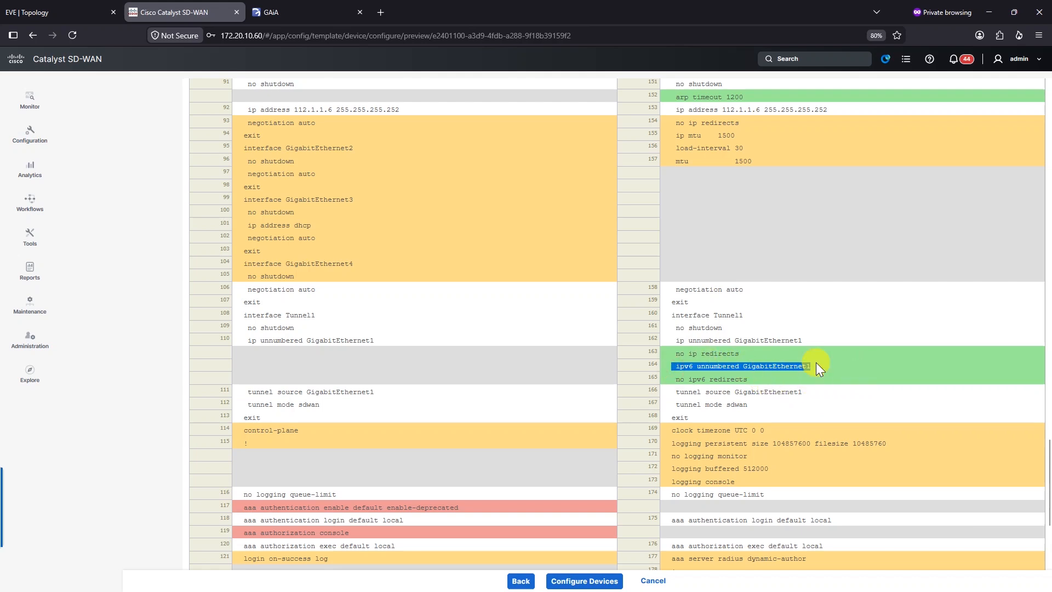
{"action": "scroll", "coordinate": [795, 375], "scroll_direction": "down", "scroll_amount": 6}
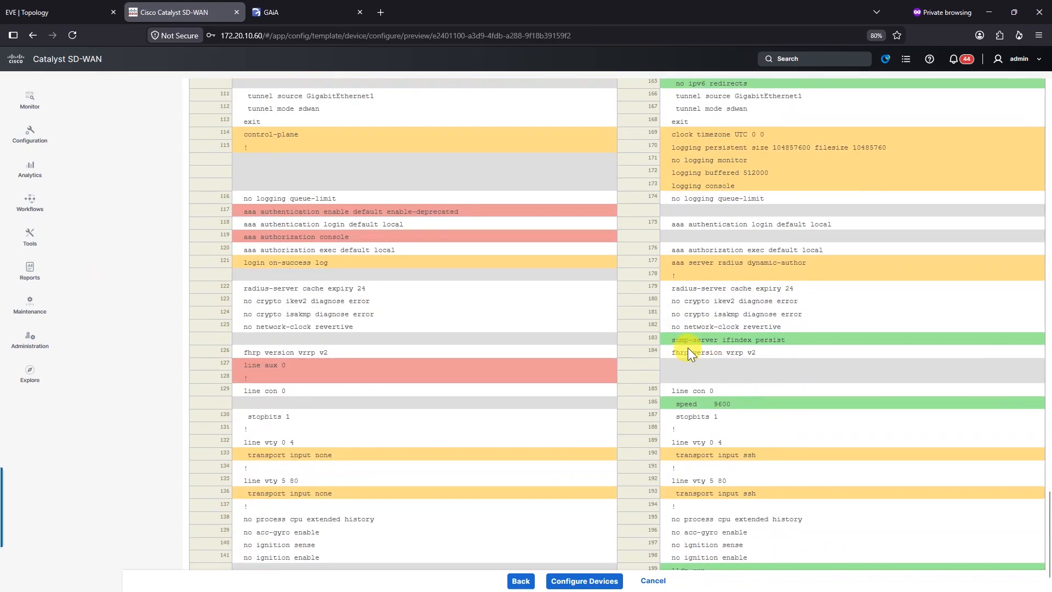
{"action": "left_click_drag", "start_coordinate": [688, 342], "coordinate": [782, 341]}
{"action": "scroll", "coordinate": [748, 430], "scroll_direction": "down", "scroll_amount": 1}
Step: Push the configuration to the C8000v and refresh until the task shows Success
{"action": "left_click", "coordinate": [601, 583]}
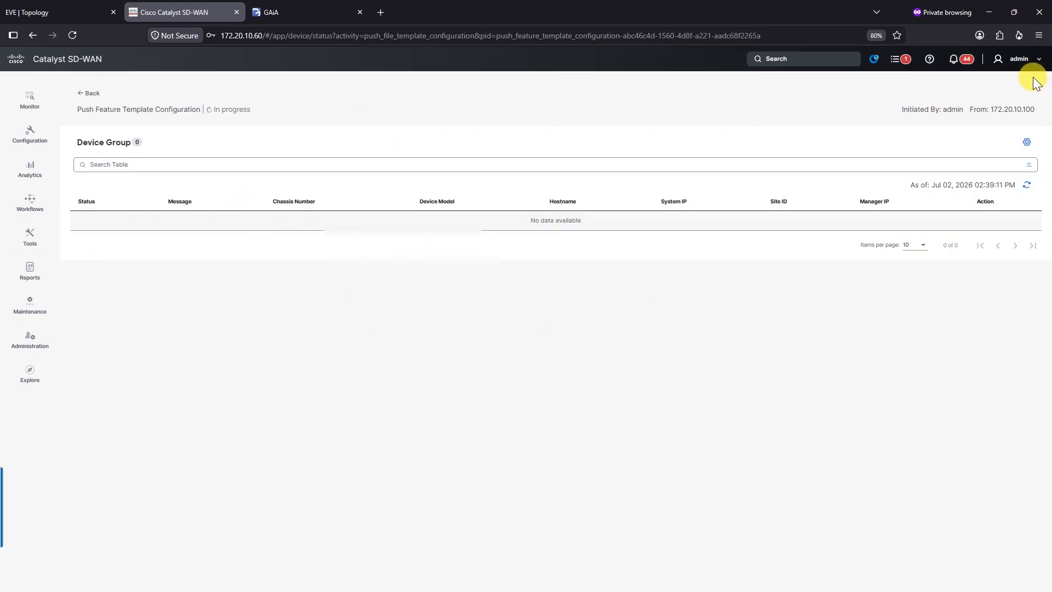
{"action": "left_click", "coordinate": [1025, 185]}
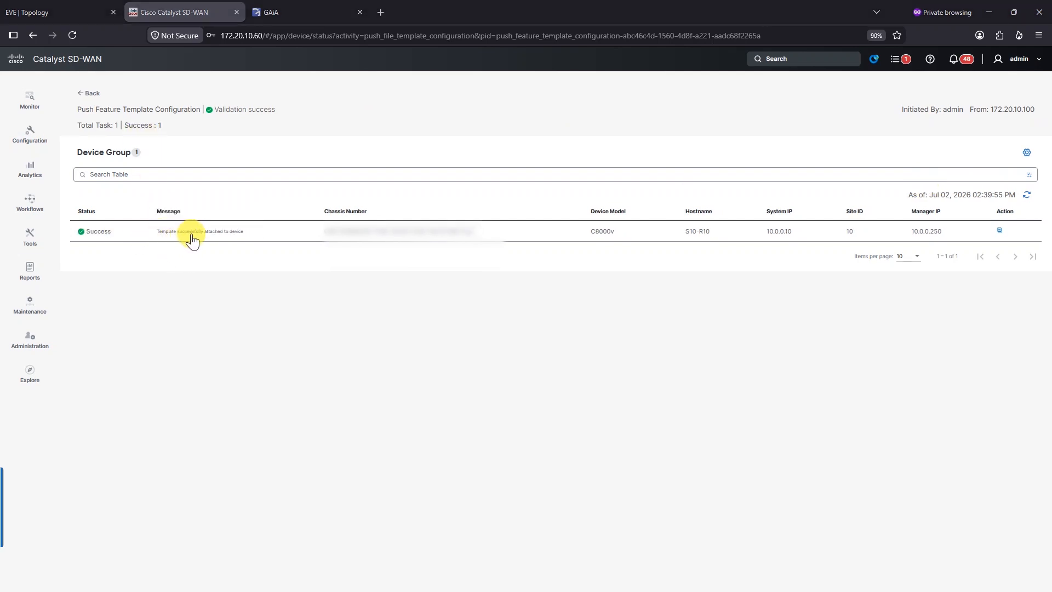
{"action": "key", "text": "ctrl+plus"}
{"action": "left_click", "coordinate": [213, 234]}
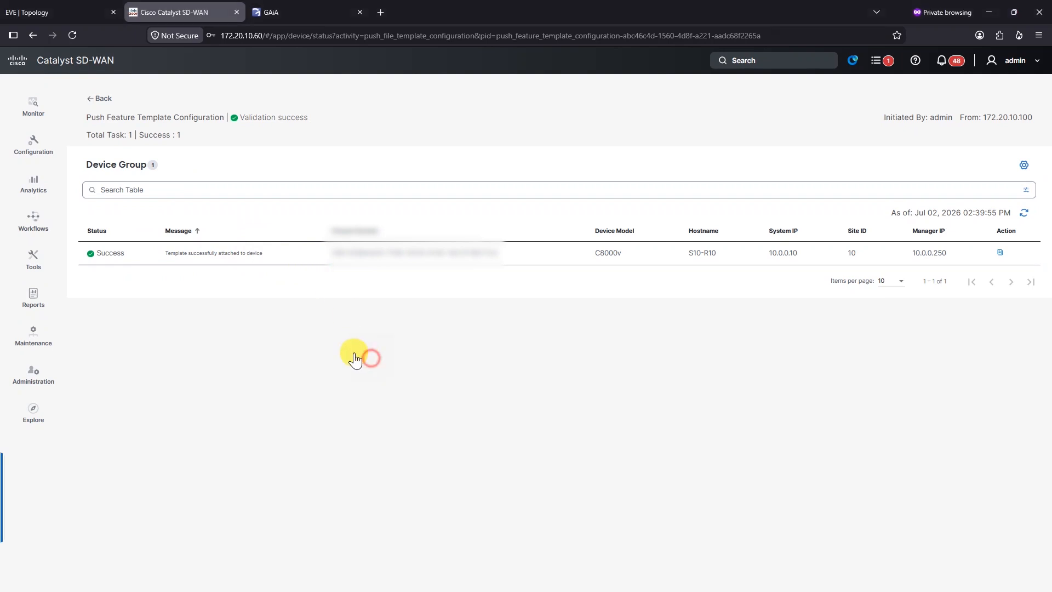
Step: In the router terminal, note the S10-R01 prompt and run show sdwan control connections
{"action": "key", "text": "ctrl+plus"}
{"action": "key", "text": "alt+Tab"}
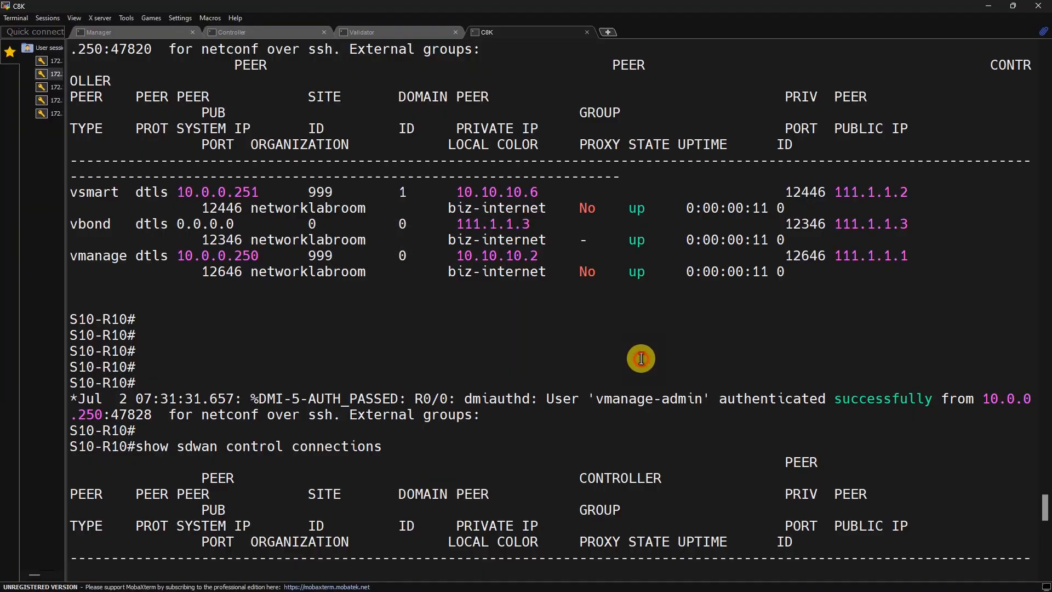
{"action": "key", "text": "Return"}
{"action": "key", "text": "Return"}
{"action": "key", "text": "Return"}
{"action": "key", "text": "Return"}
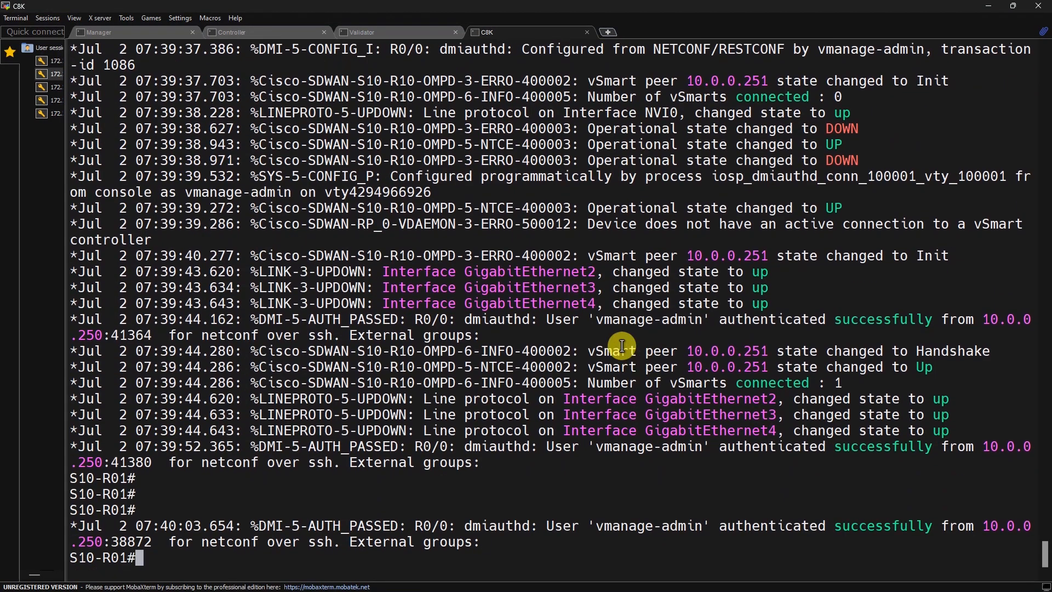
{"action": "double_click", "coordinate": [97, 558]}
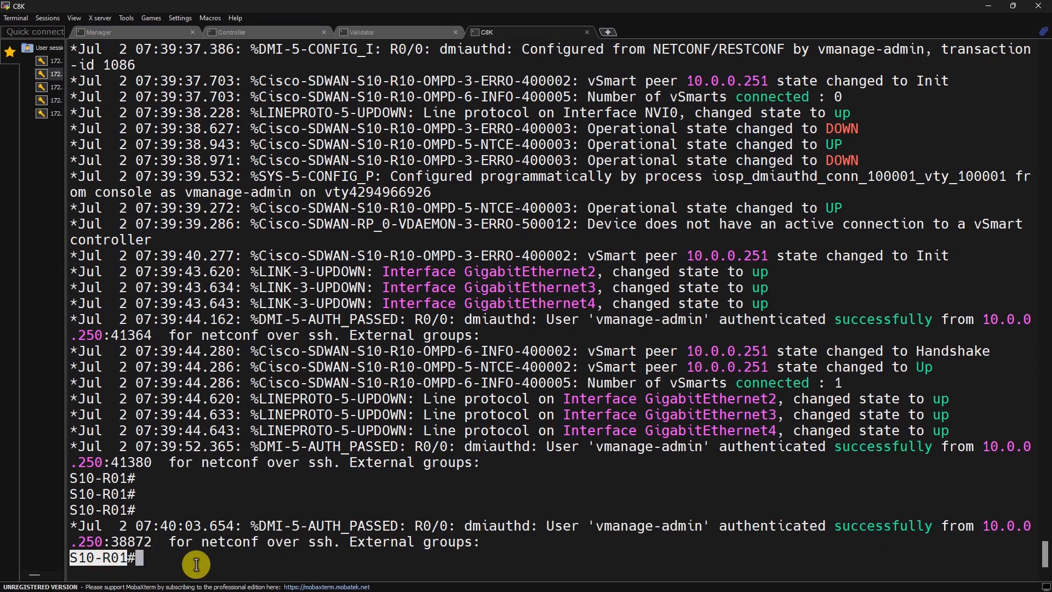
{"action": "left_click", "coordinate": [195, 565]}
{"action": "key", "text": "Return"}
{"action": "key", "text": "Return"}
{"action": "key", "text": "Return"}
{"action": "type", "text": "show "}
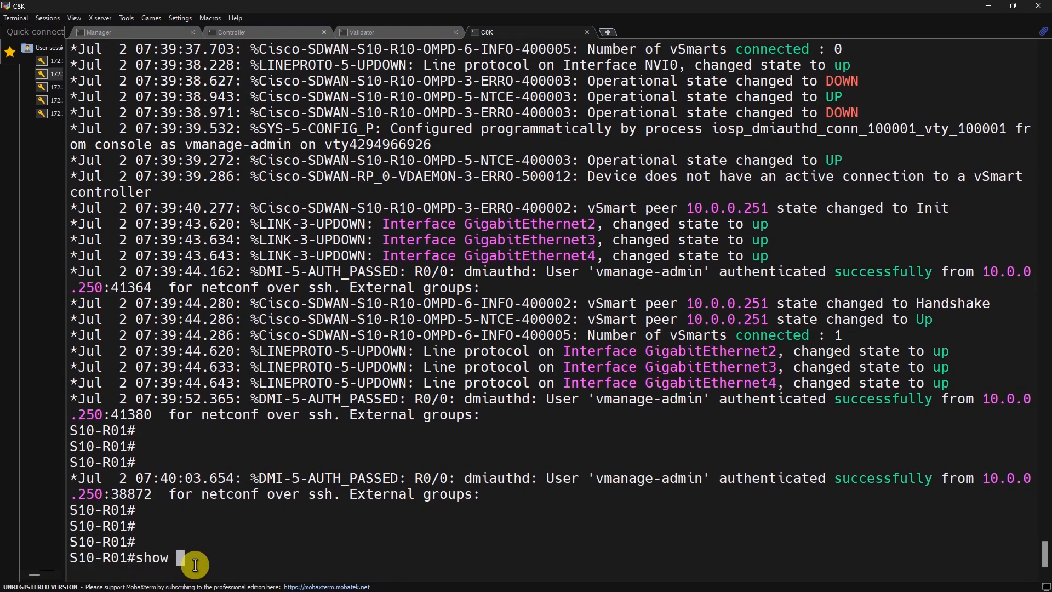
{"action": "type", "text": "sdwan control"}
{"action": "left_click_drag", "start_coordinate": [133, 435], "coordinate": [921, 519]}
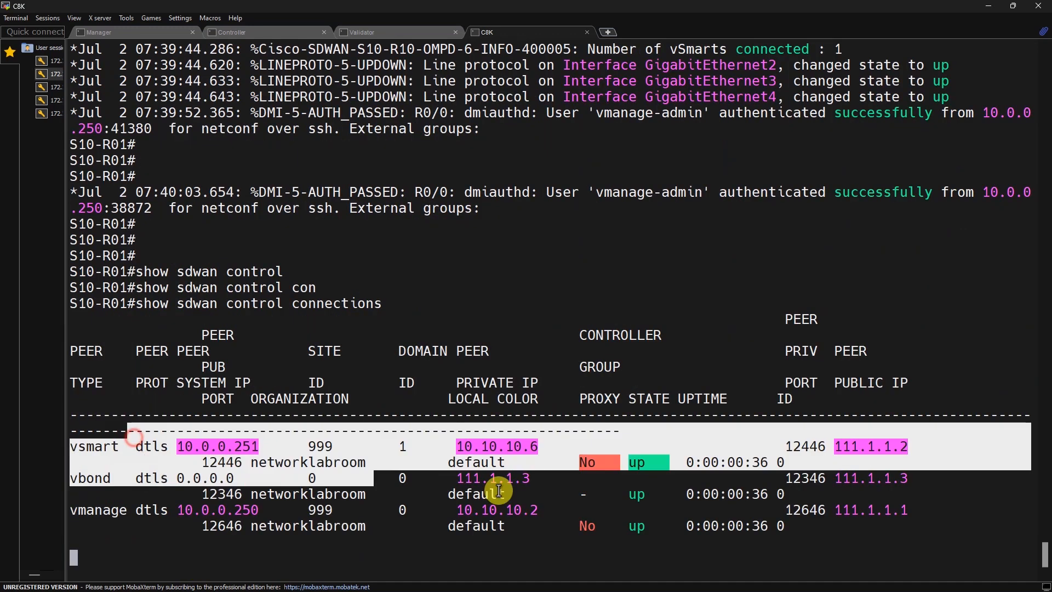
{"action": "left_click", "coordinate": [921, 519]}
Step: Re-run the control connections check, then view SmartConsole's NAT rules
{"action": "key", "text": "Return"}
{"action": "key", "text": "Up"}
{"action": "key", "text": "Return"}
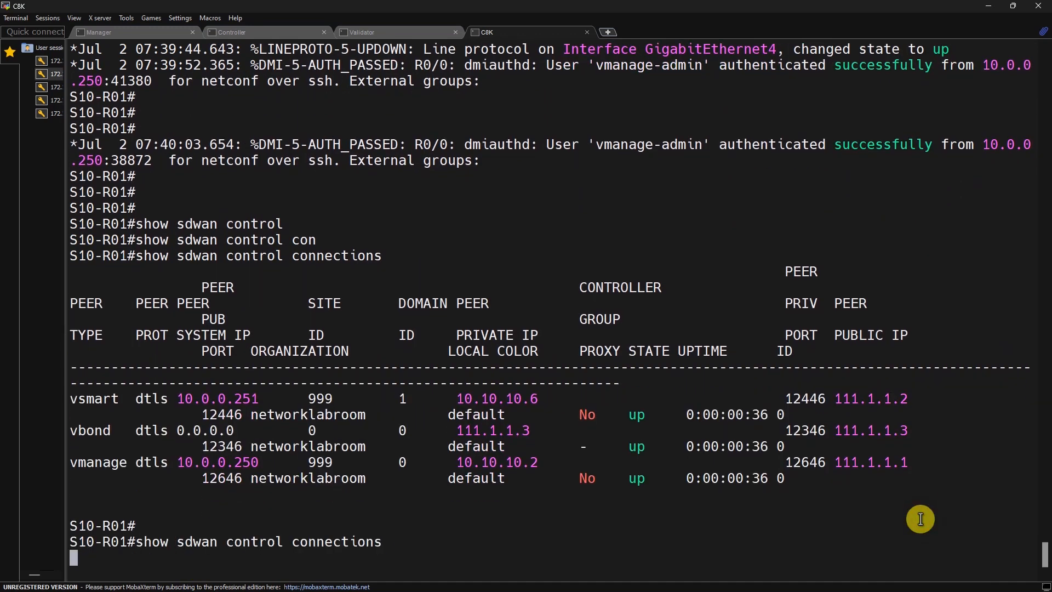
{"action": "key", "text": "Return"}
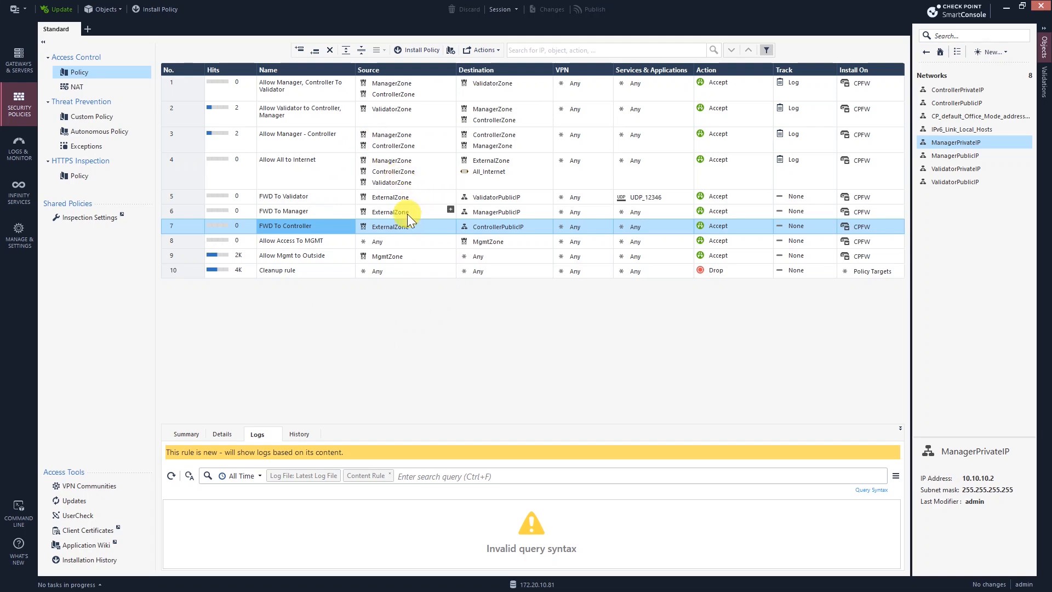
{"action": "left_click", "coordinate": [125, 92]}
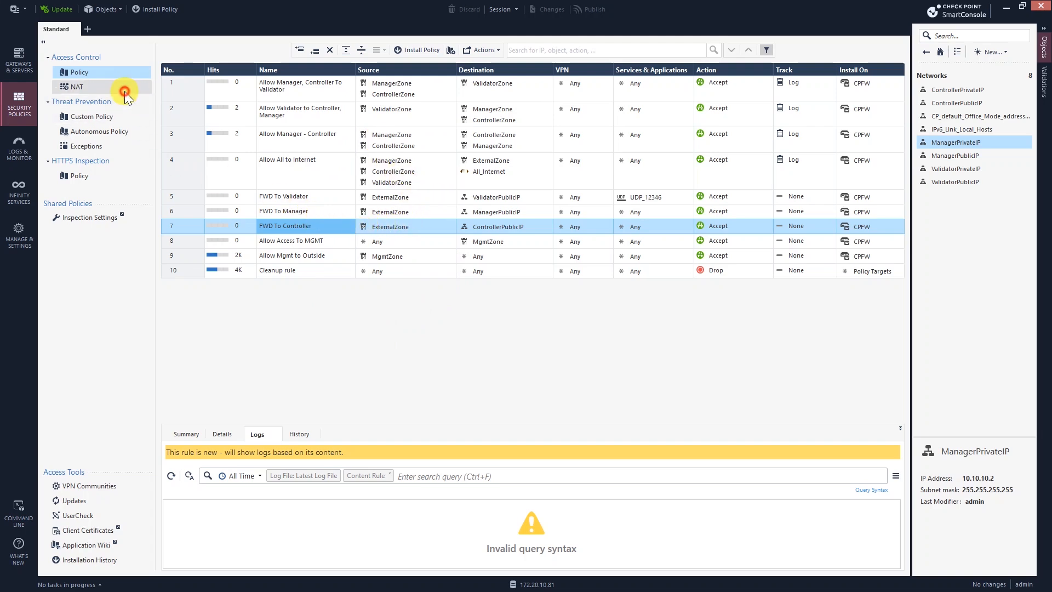